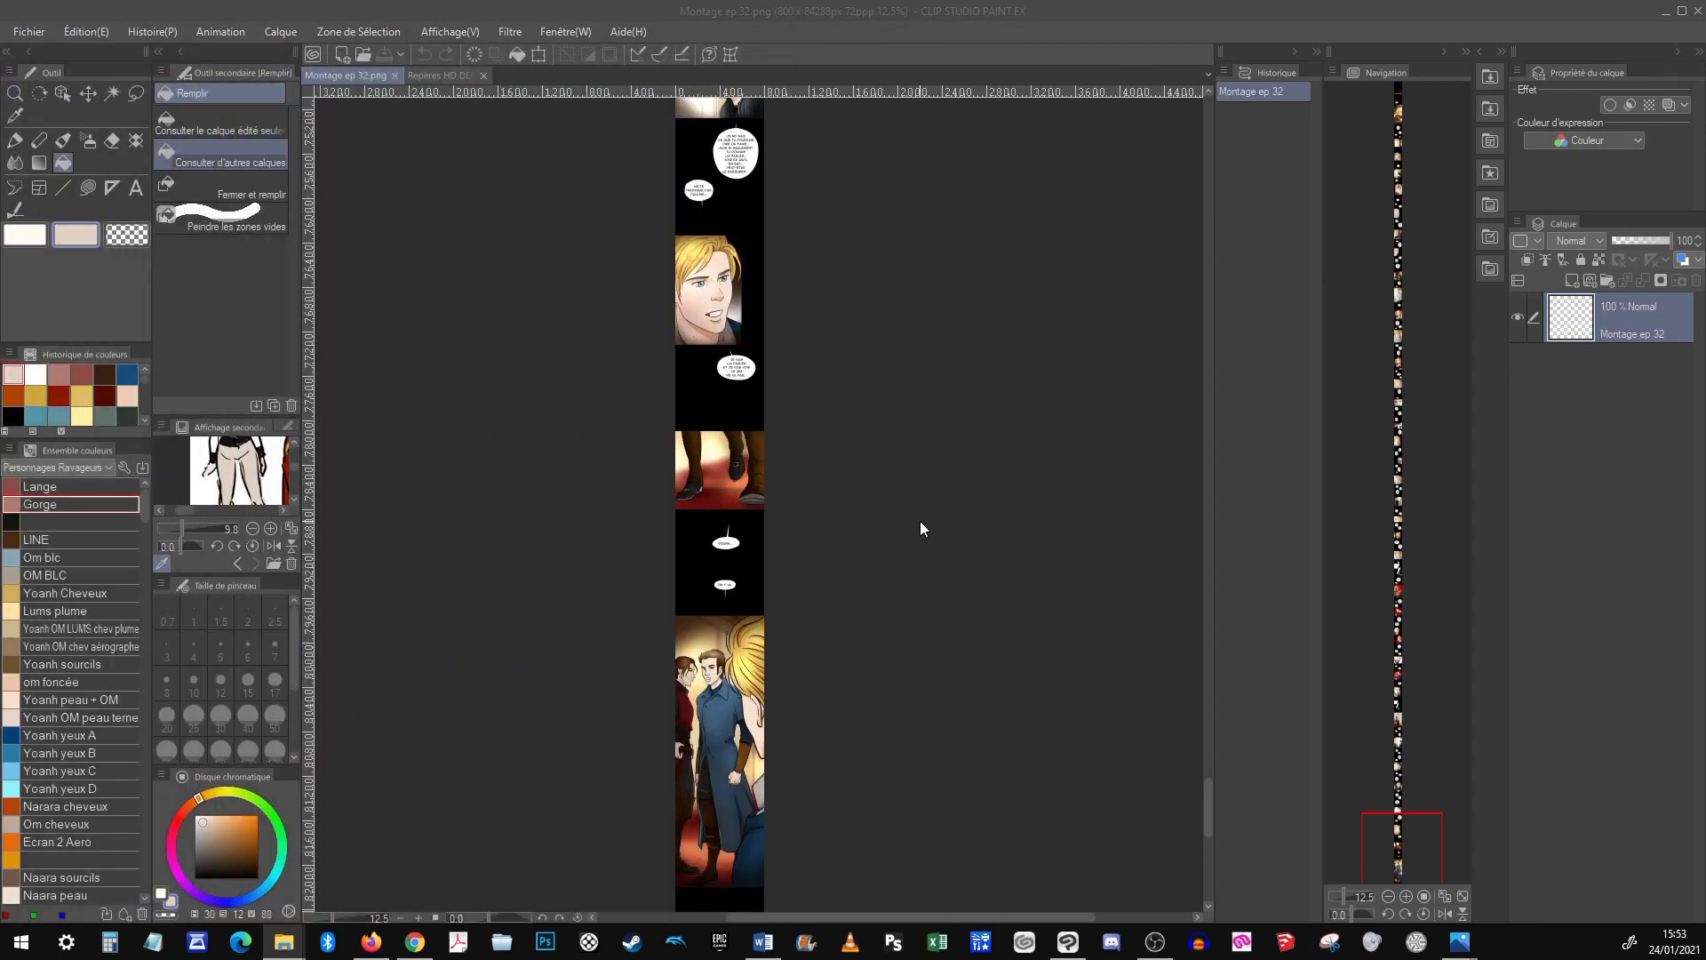
Create a new colour illustration canvas 2400 px wide and 49920 px high at 300 dpi with white paper
{"action": "left_click_drag", "start_coordinate": [1429, 852], "coordinate": [1426, 114]}
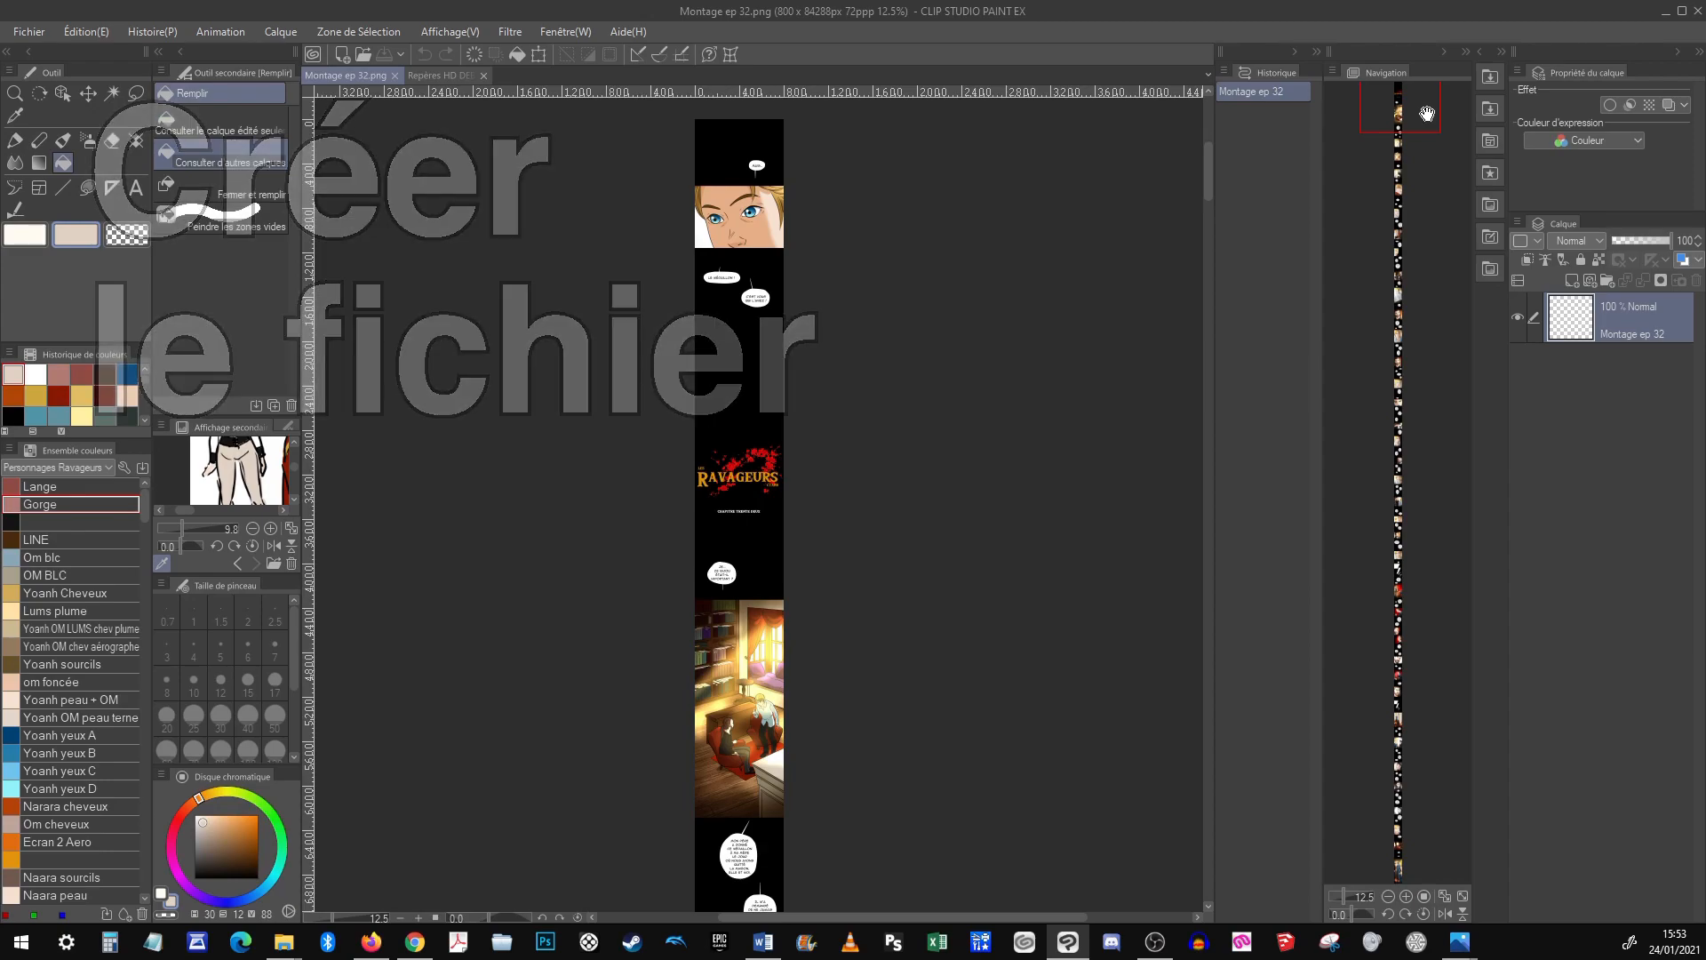
{"action": "left_click", "coordinate": [31, 40]}
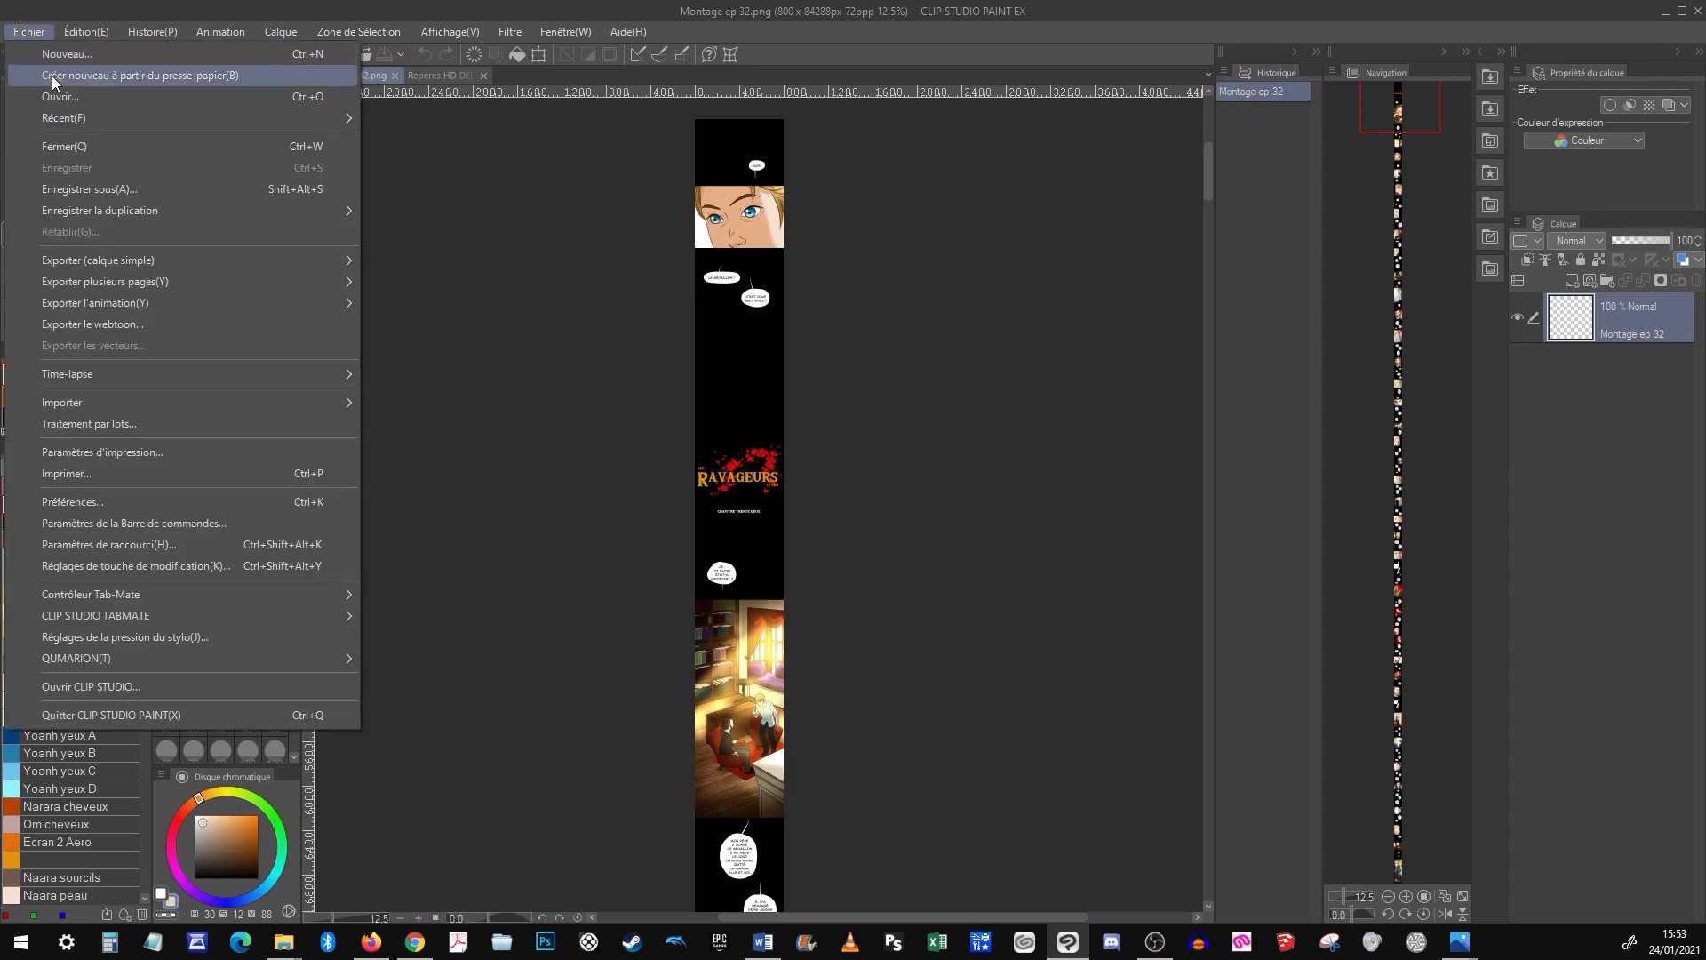
{"action": "left_click", "coordinate": [72, 55]}
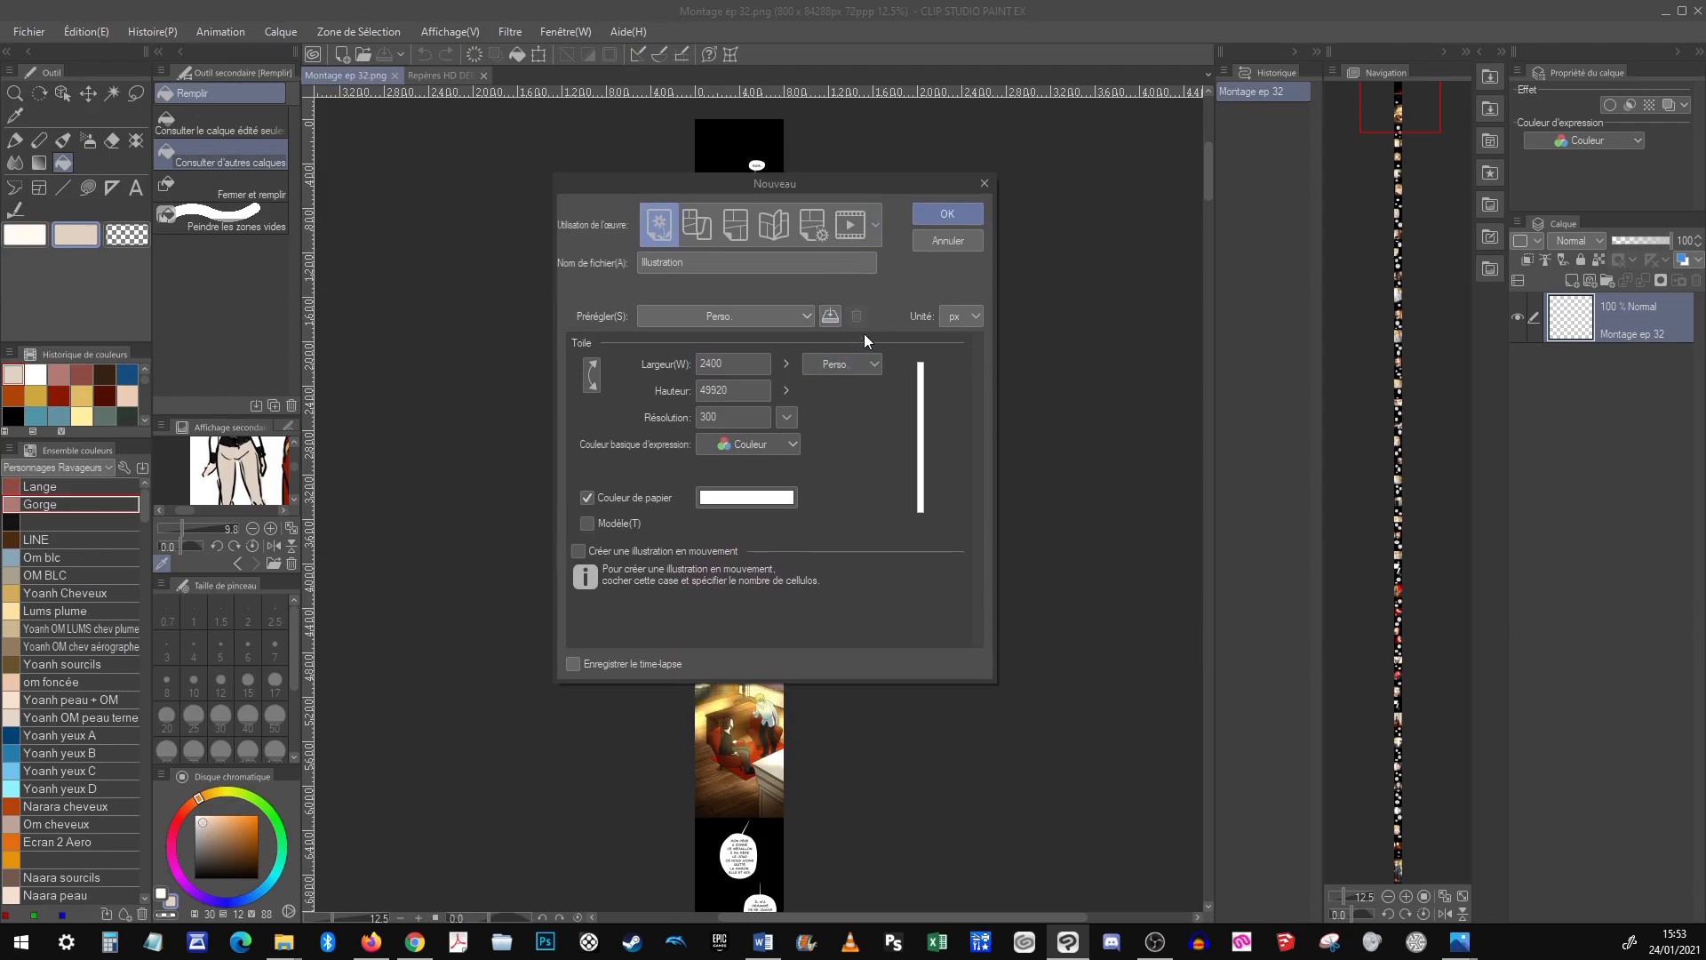
{"action": "left_click", "coordinate": [722, 357]}
{"action": "key", "text": "Tab"}
{"action": "left_click", "coordinate": [745, 358]}
{"action": "left_click_drag", "start_coordinate": [730, 365], "coordinate": [699, 361]}
{"action": "left_click", "coordinate": [740, 390]}
{"action": "left_click", "coordinate": [724, 366]}
{"action": "left_click", "coordinate": [746, 389]}
{"action": "left_click", "coordinate": [745, 411]}
{"action": "left_click", "coordinate": [974, 208]}
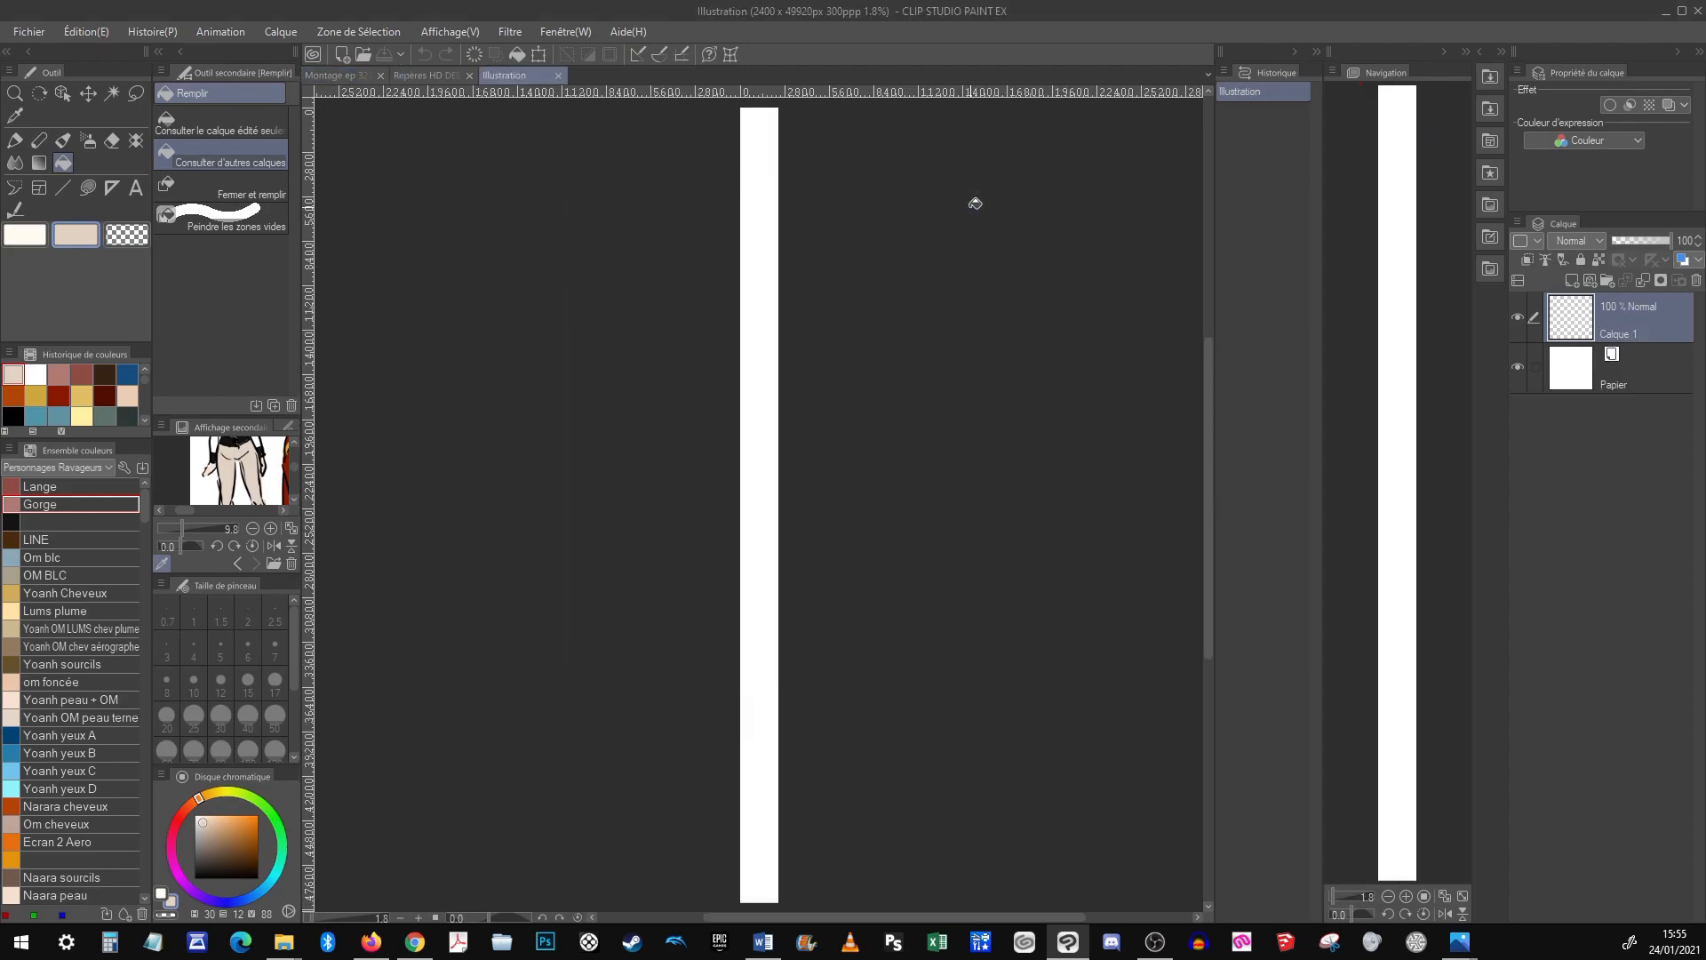
In the Repères HD DEBUT document, unlock the Noir layer, lower its opacity to 42%, and lock it again
{"action": "left_click", "coordinate": [1405, 896]}
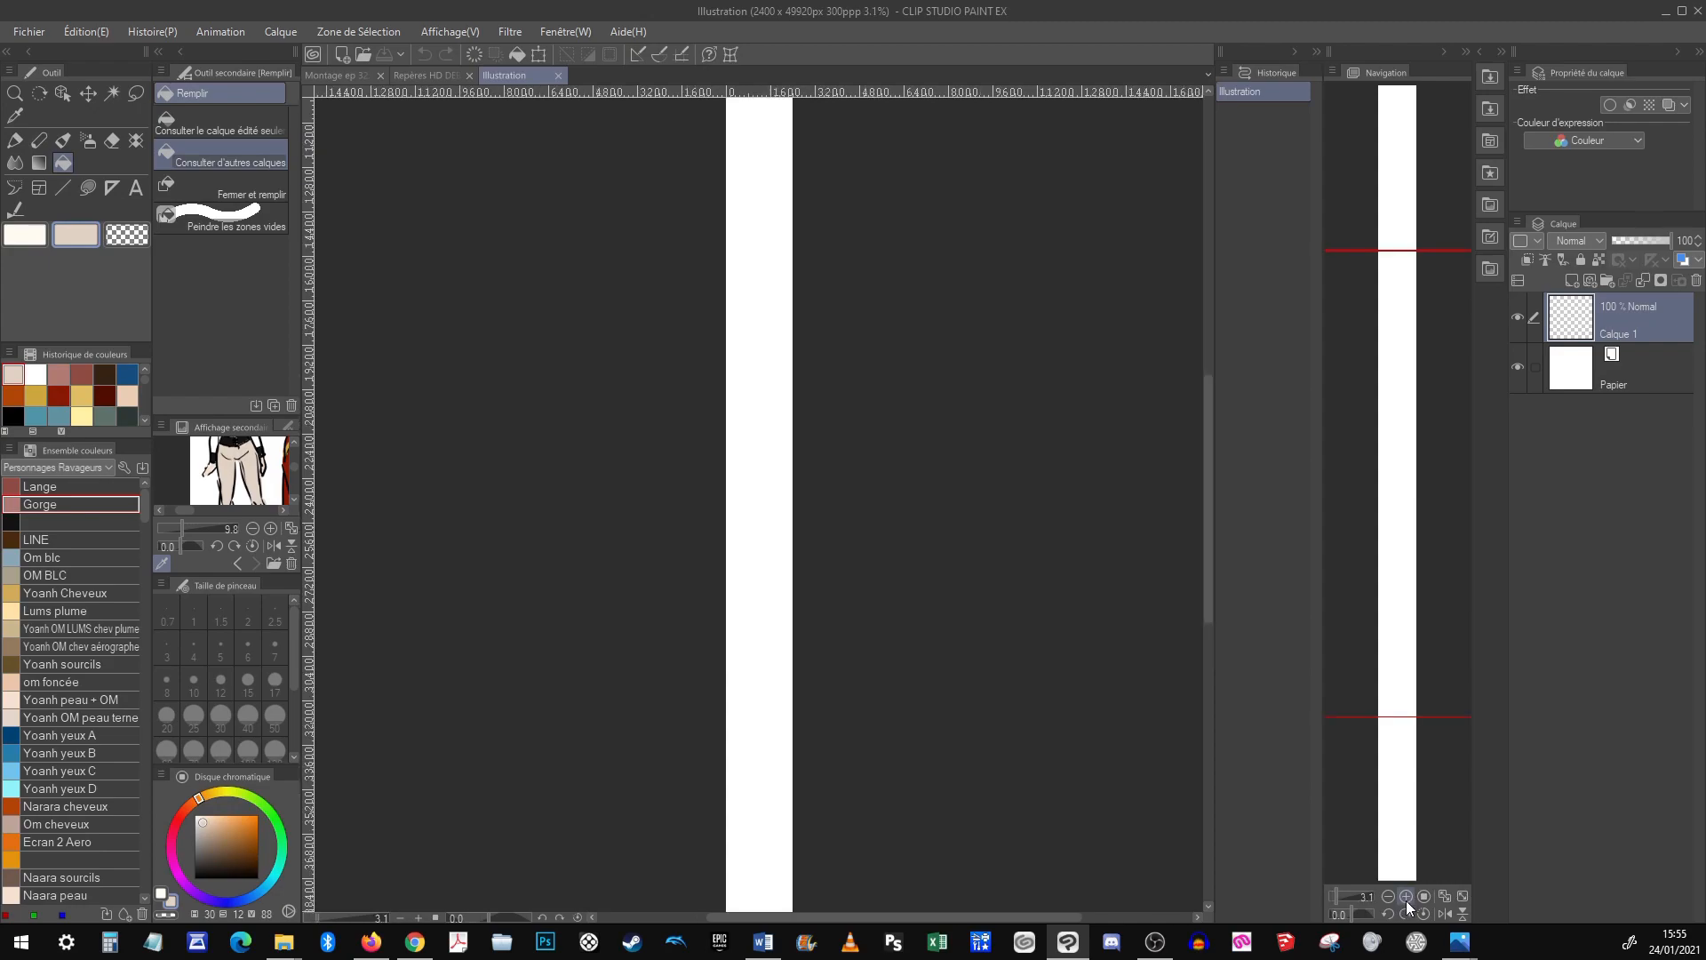
{"action": "left_click_drag", "start_coordinate": [1428, 465], "coordinate": [1423, 122]}
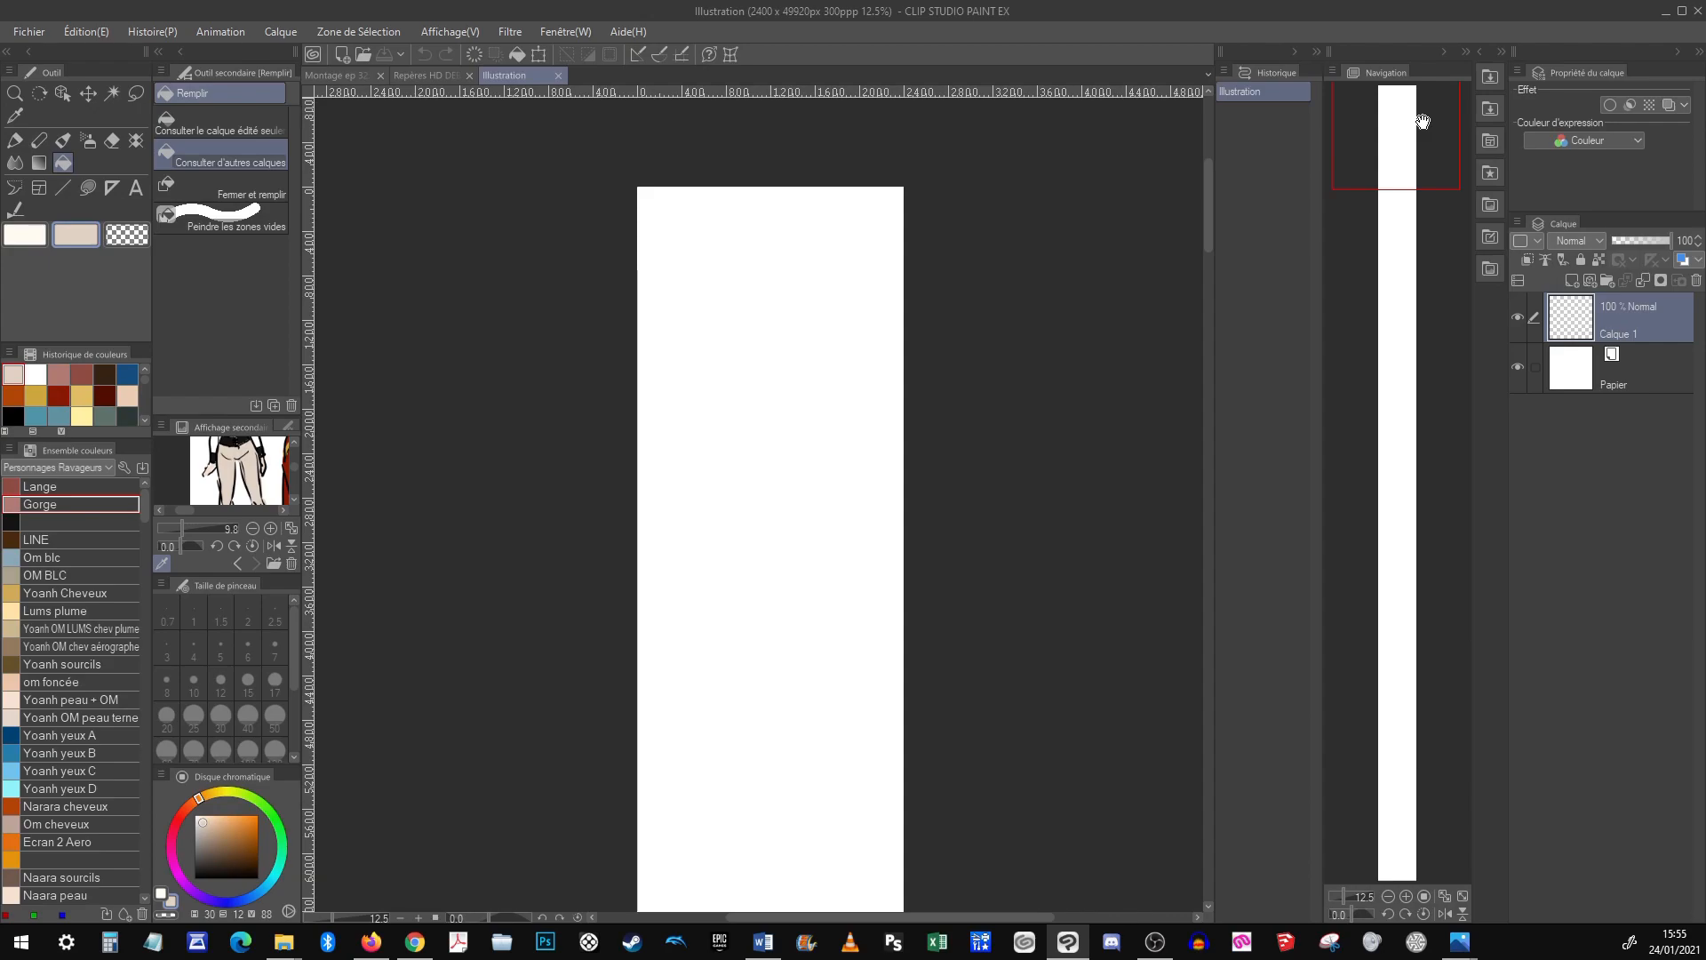
{"action": "left_click_drag", "start_coordinate": [1423, 122], "coordinate": [1421, 170]}
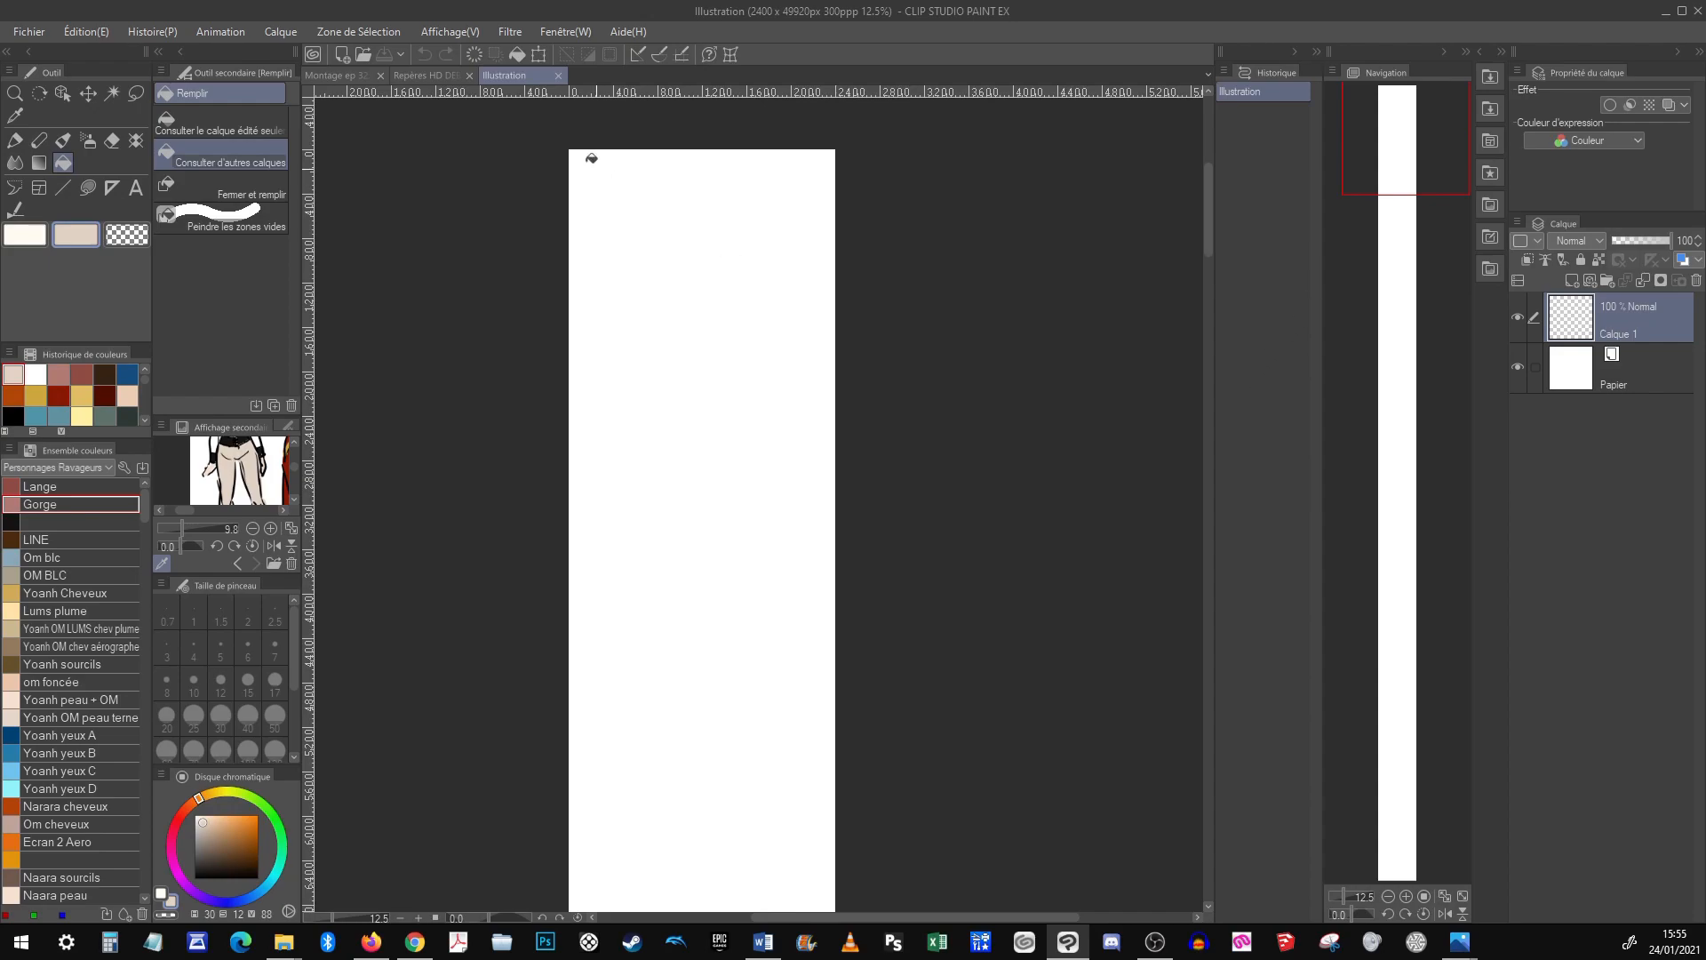
{"action": "left_click", "coordinate": [430, 75]}
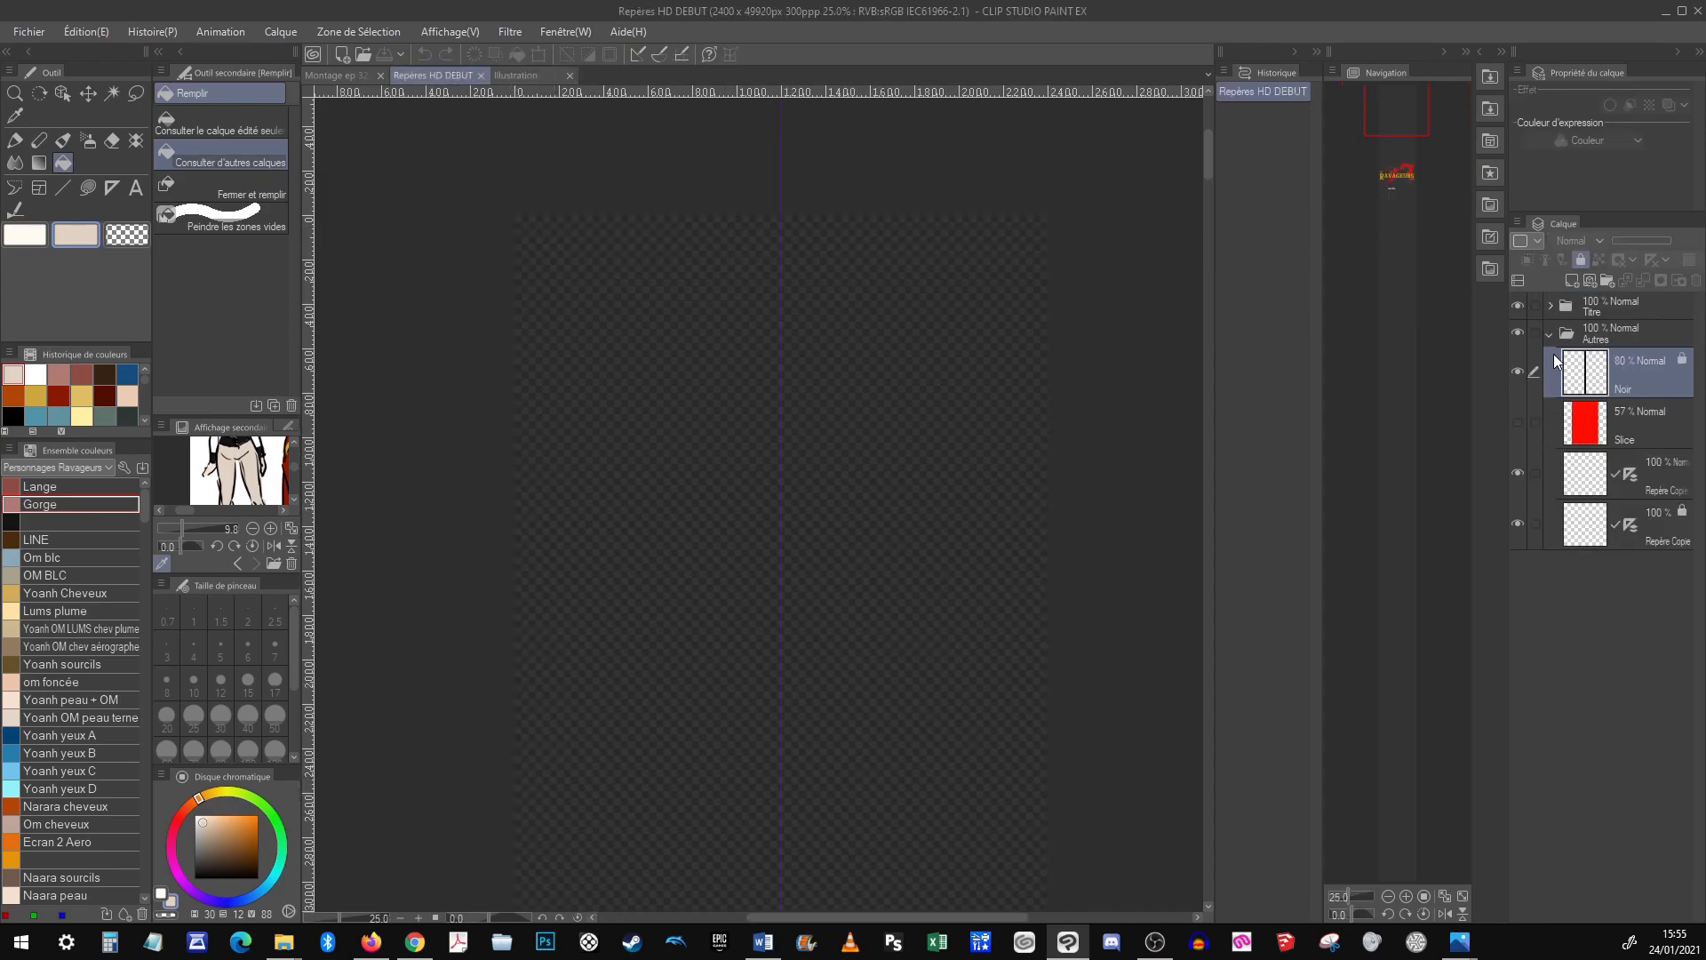
{"action": "left_click", "coordinate": [1581, 260]}
{"action": "left_click", "coordinate": [1640, 240]}
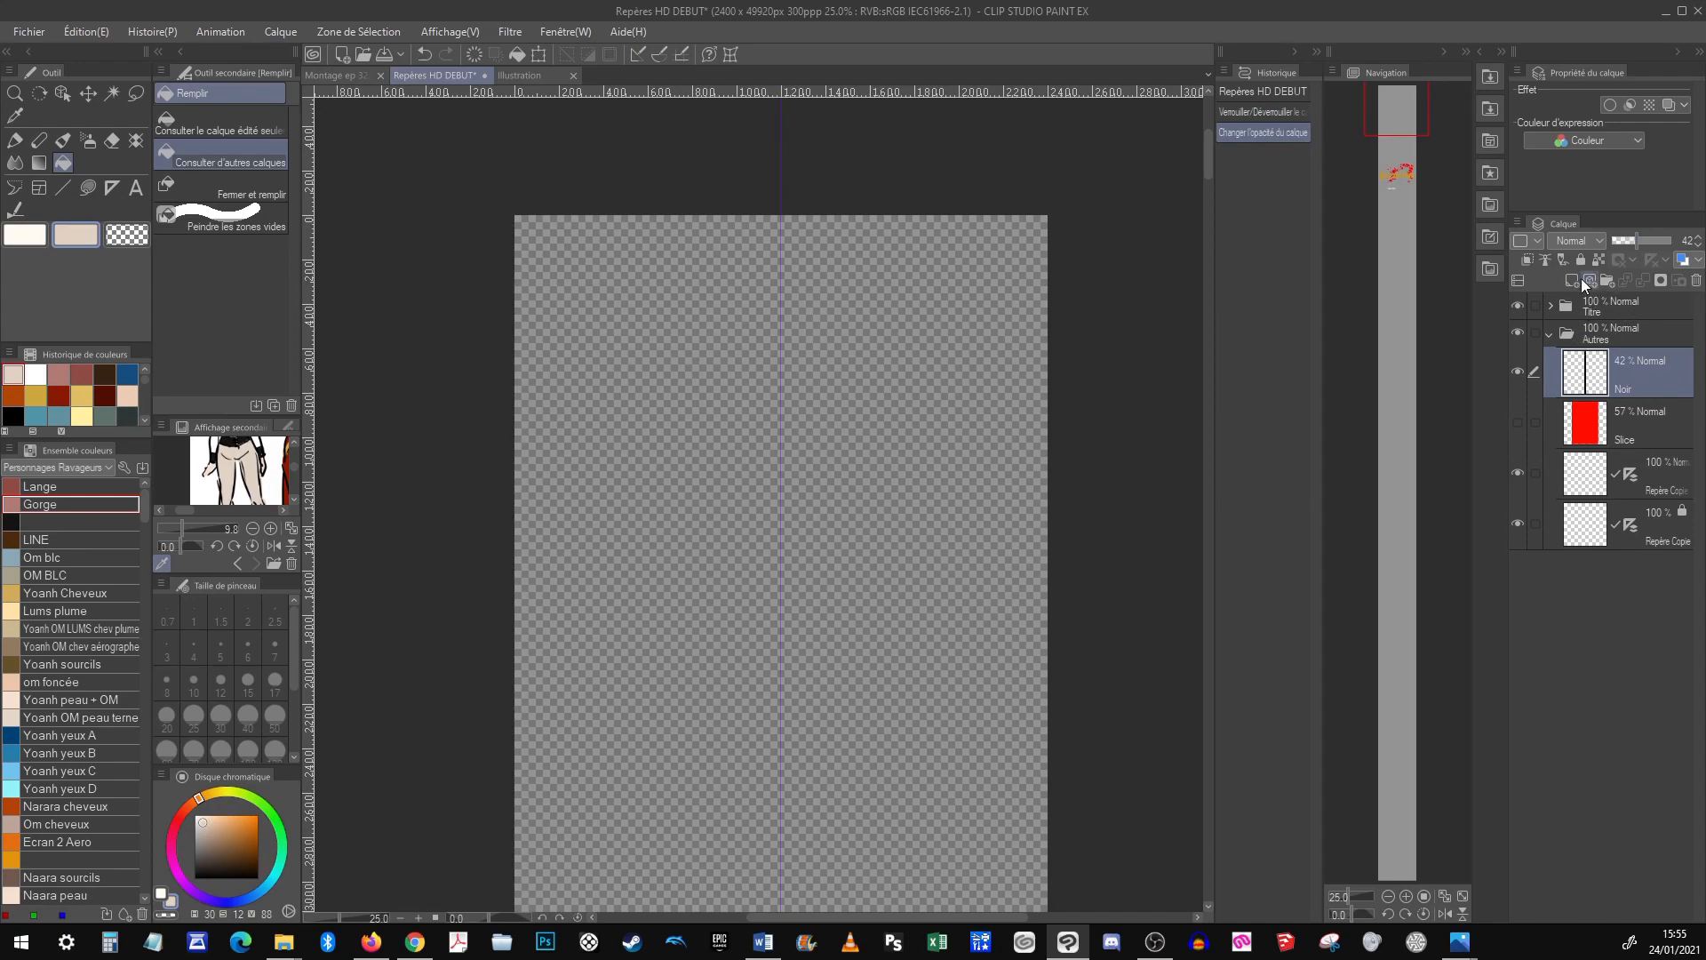
{"action": "left_click", "coordinate": [1583, 260]}
Examine the template's guides above the title with the Object tool active, and check the ruler display option
{"action": "left_click_drag", "start_coordinate": [1410, 110], "coordinate": [1420, 156]}
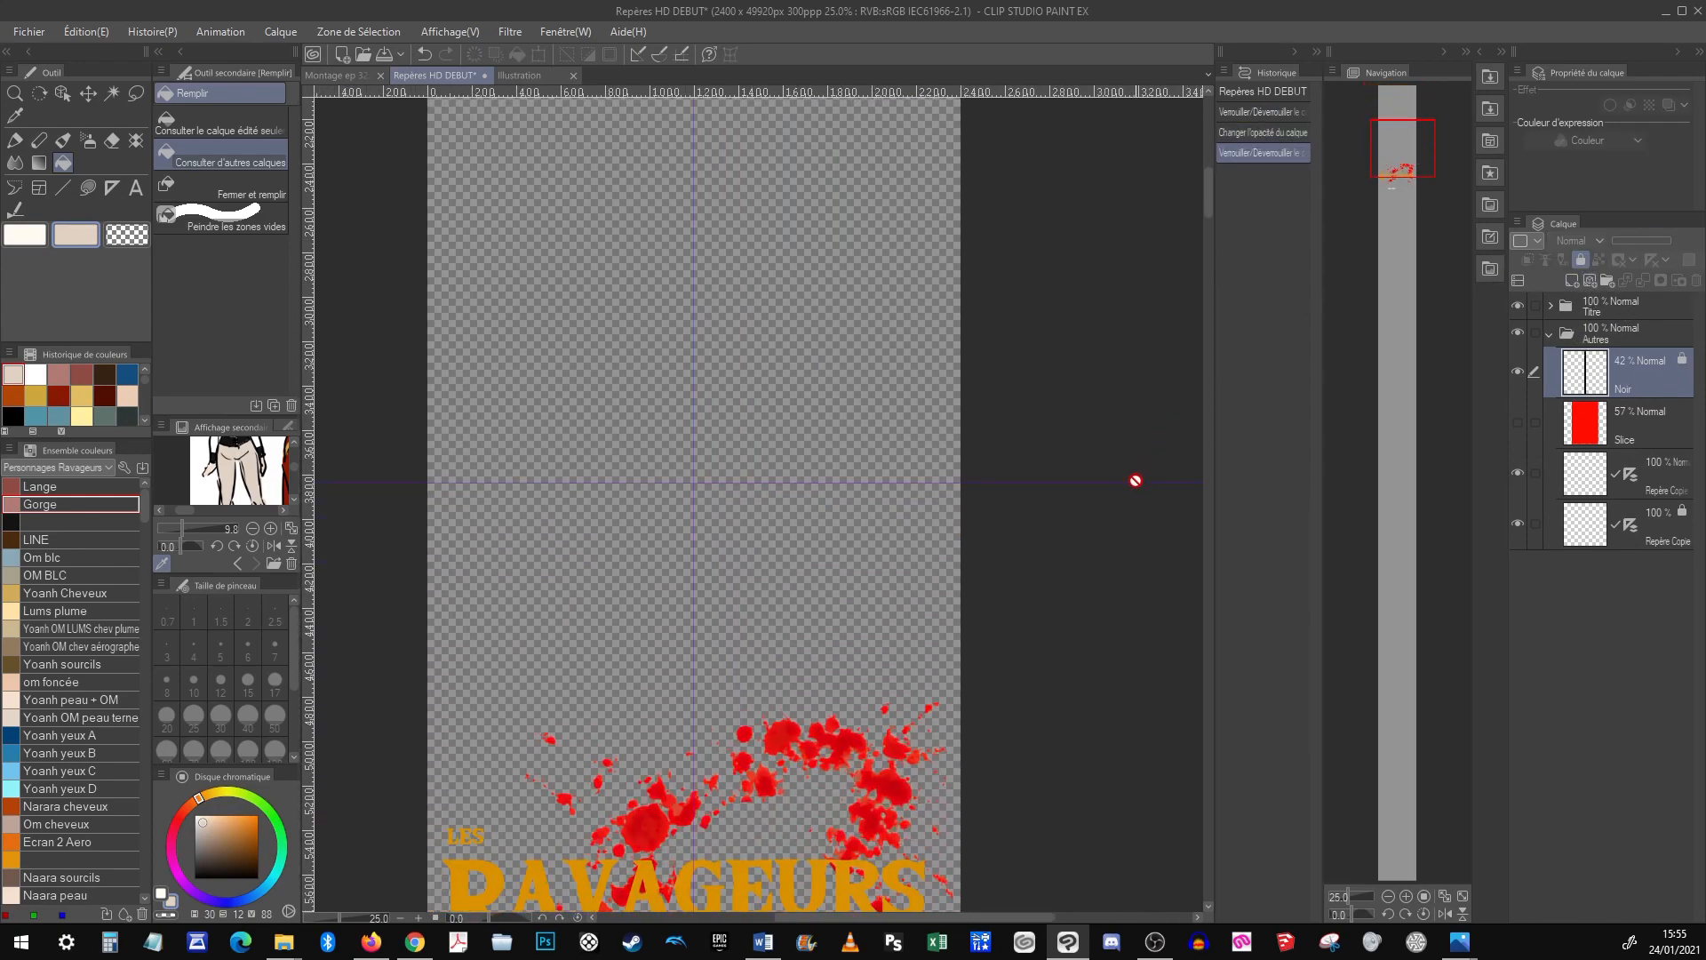
{"action": "key", "text": "o"}
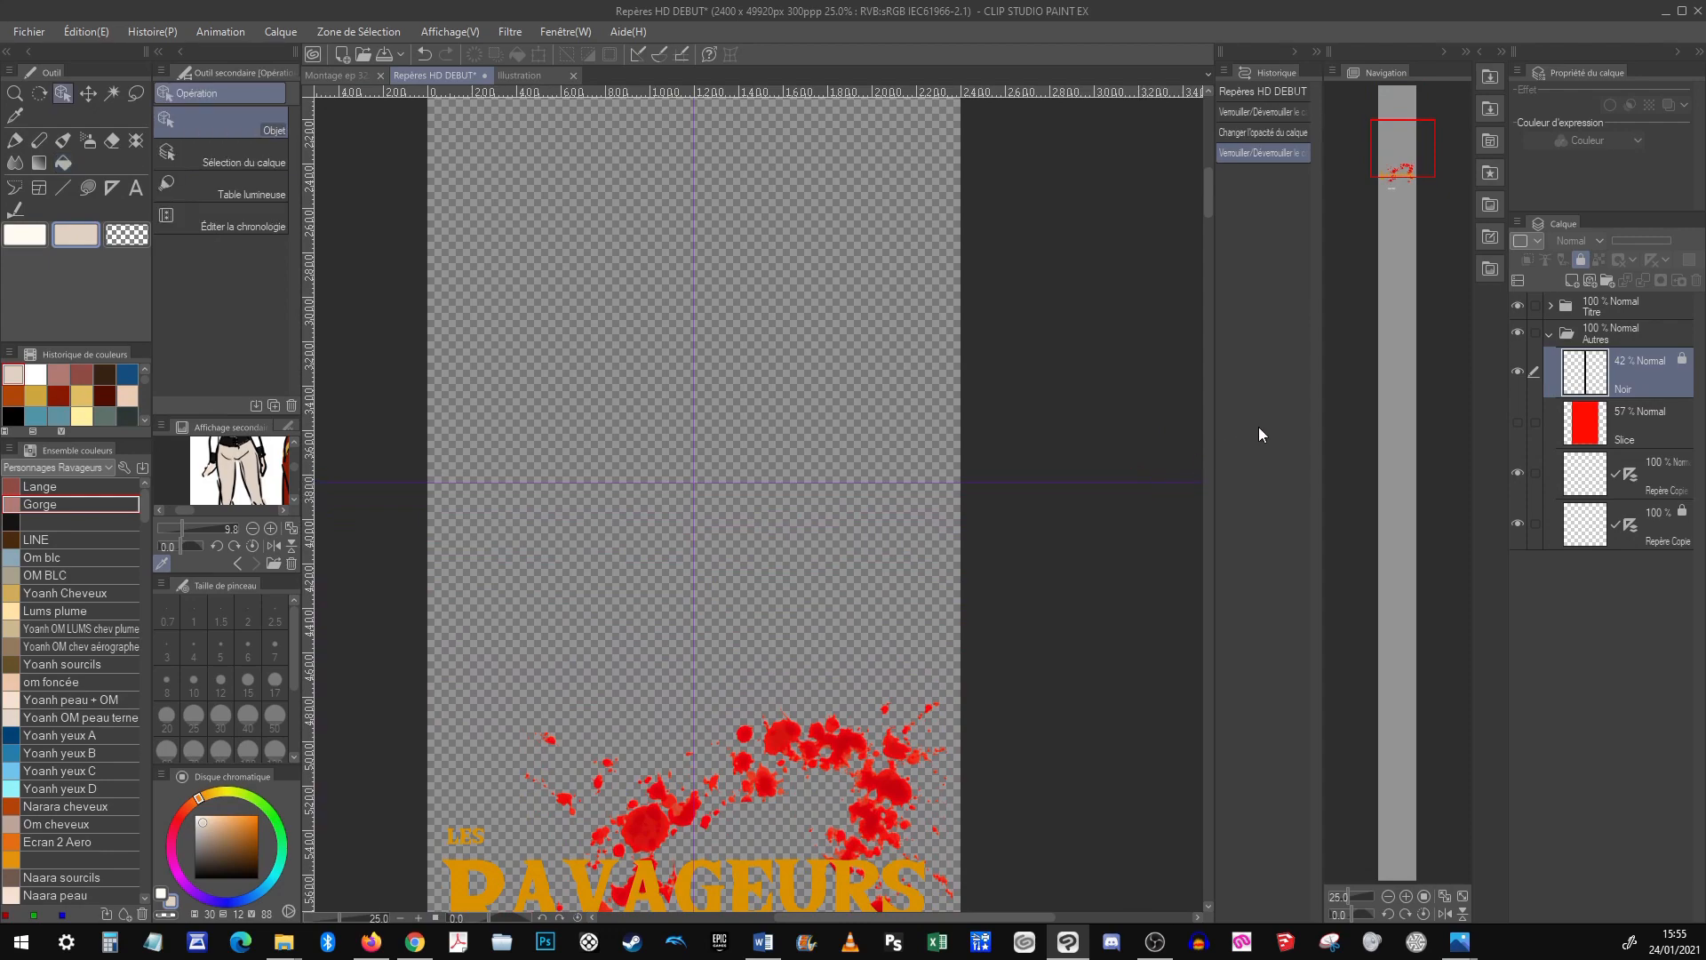
{"action": "left_click_drag", "start_coordinate": [1409, 167], "coordinate": [1417, 125]}
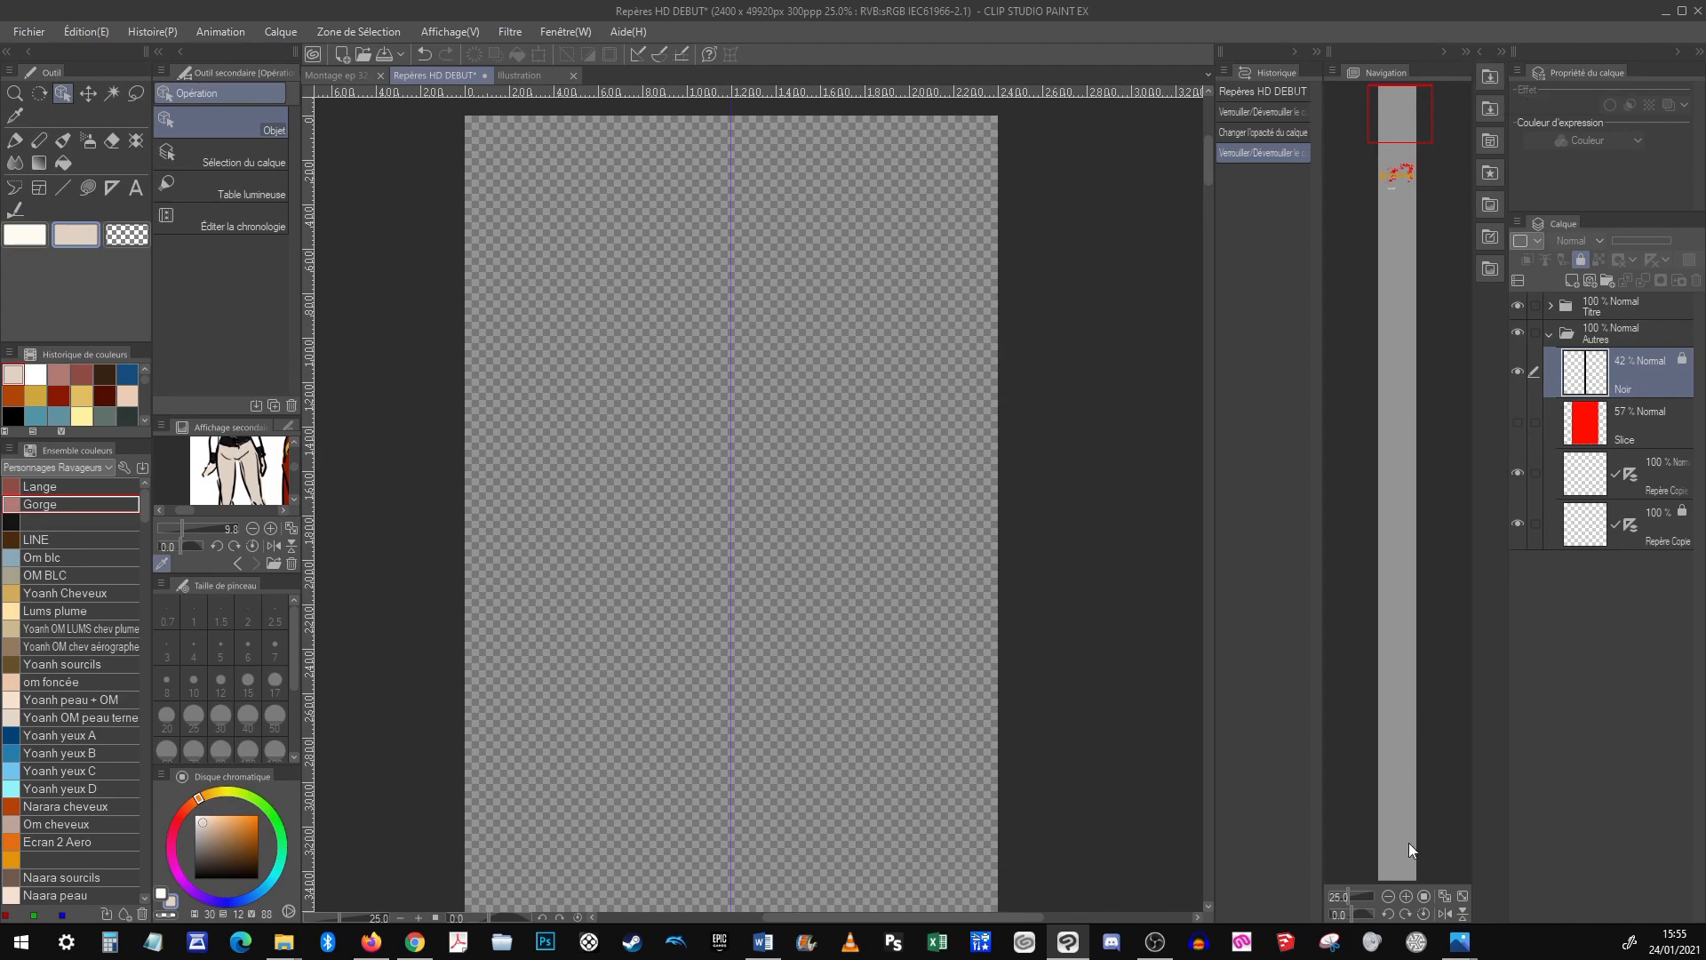
{"action": "left_click", "coordinate": [1389, 898]}
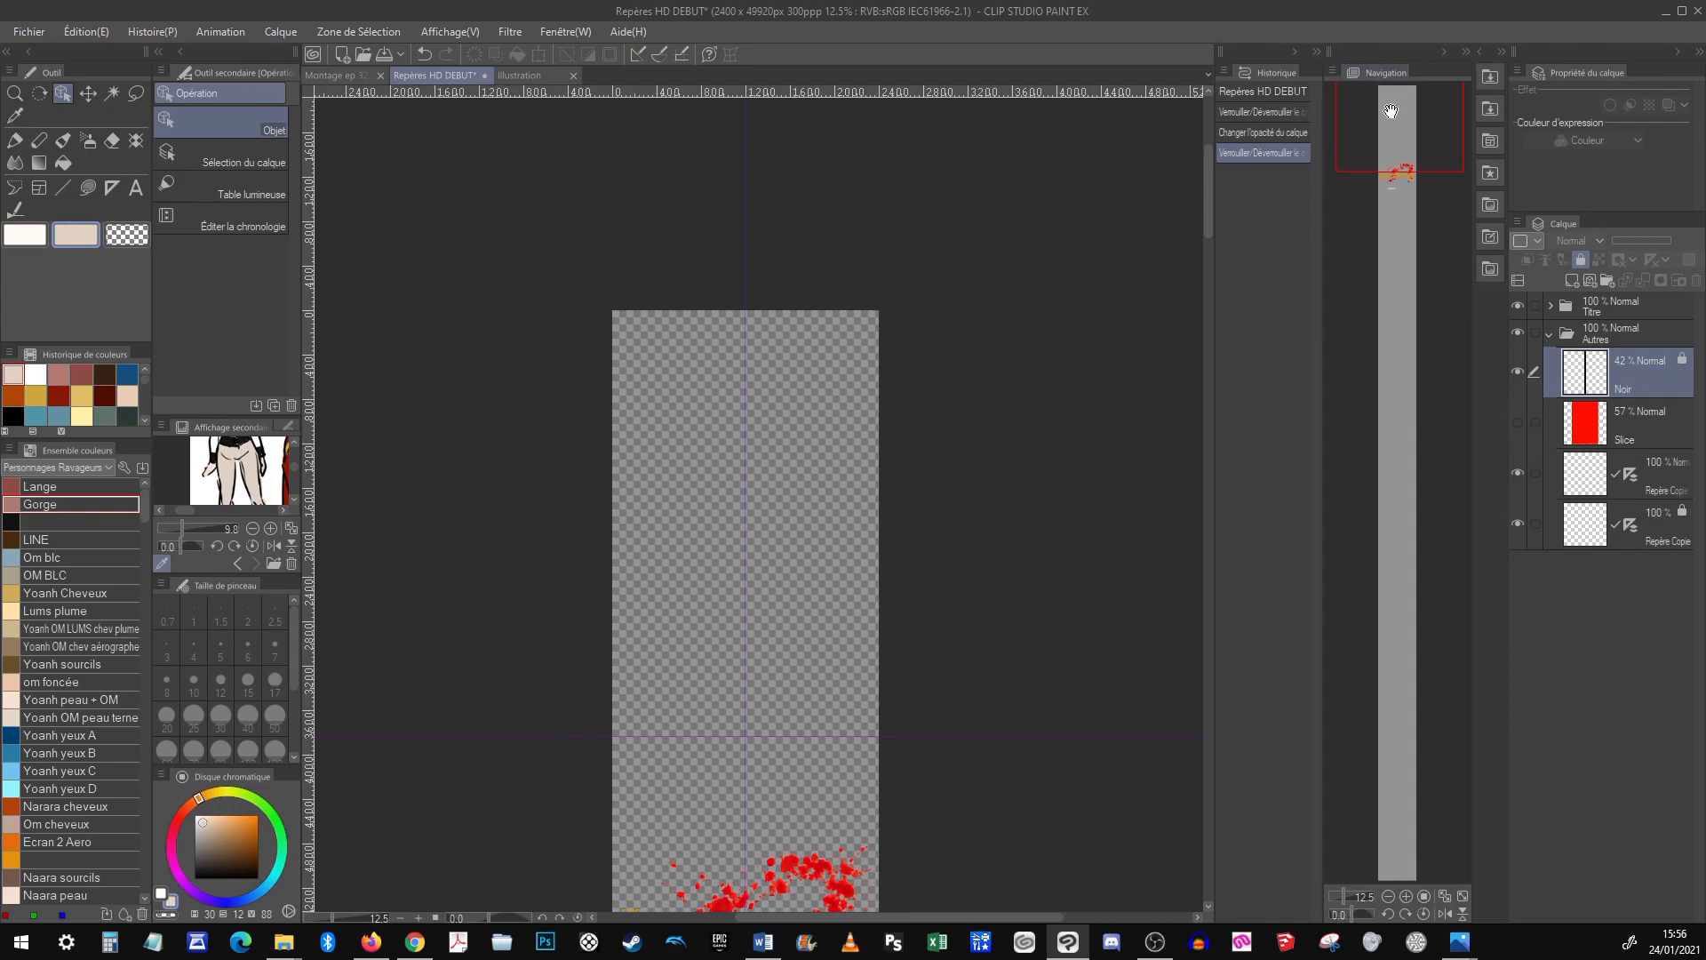
{"action": "left_click_drag", "start_coordinate": [1409, 135], "coordinate": [1446, 124]}
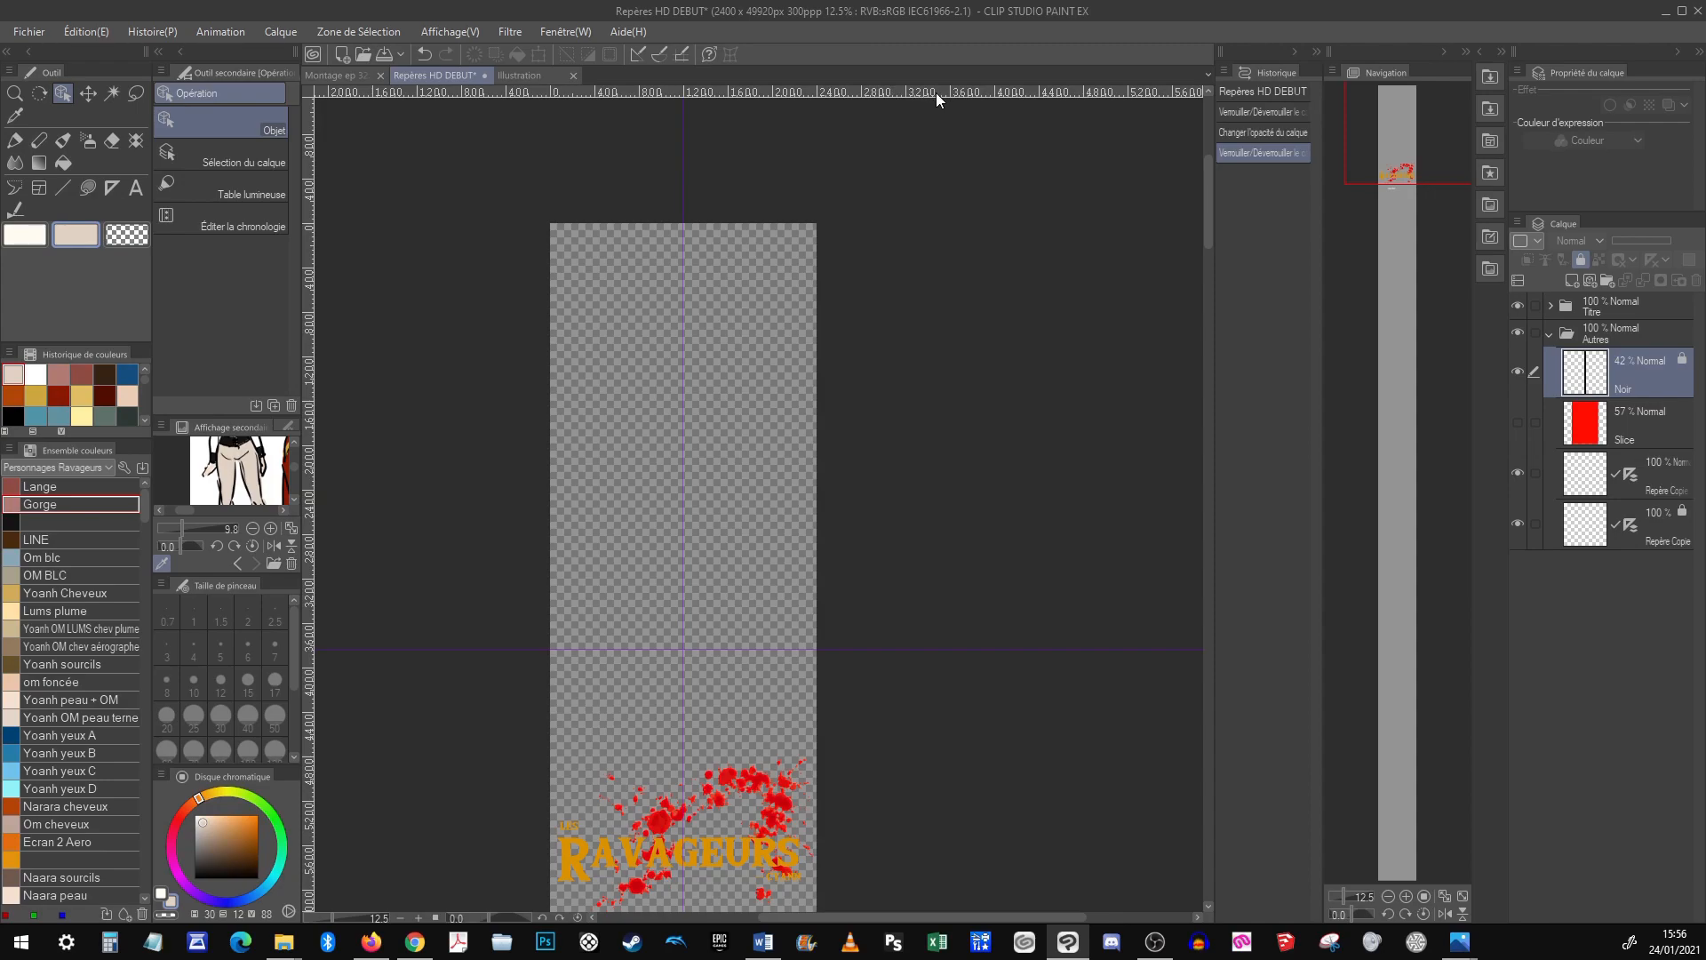
{"action": "left_click", "coordinate": [459, 33]}
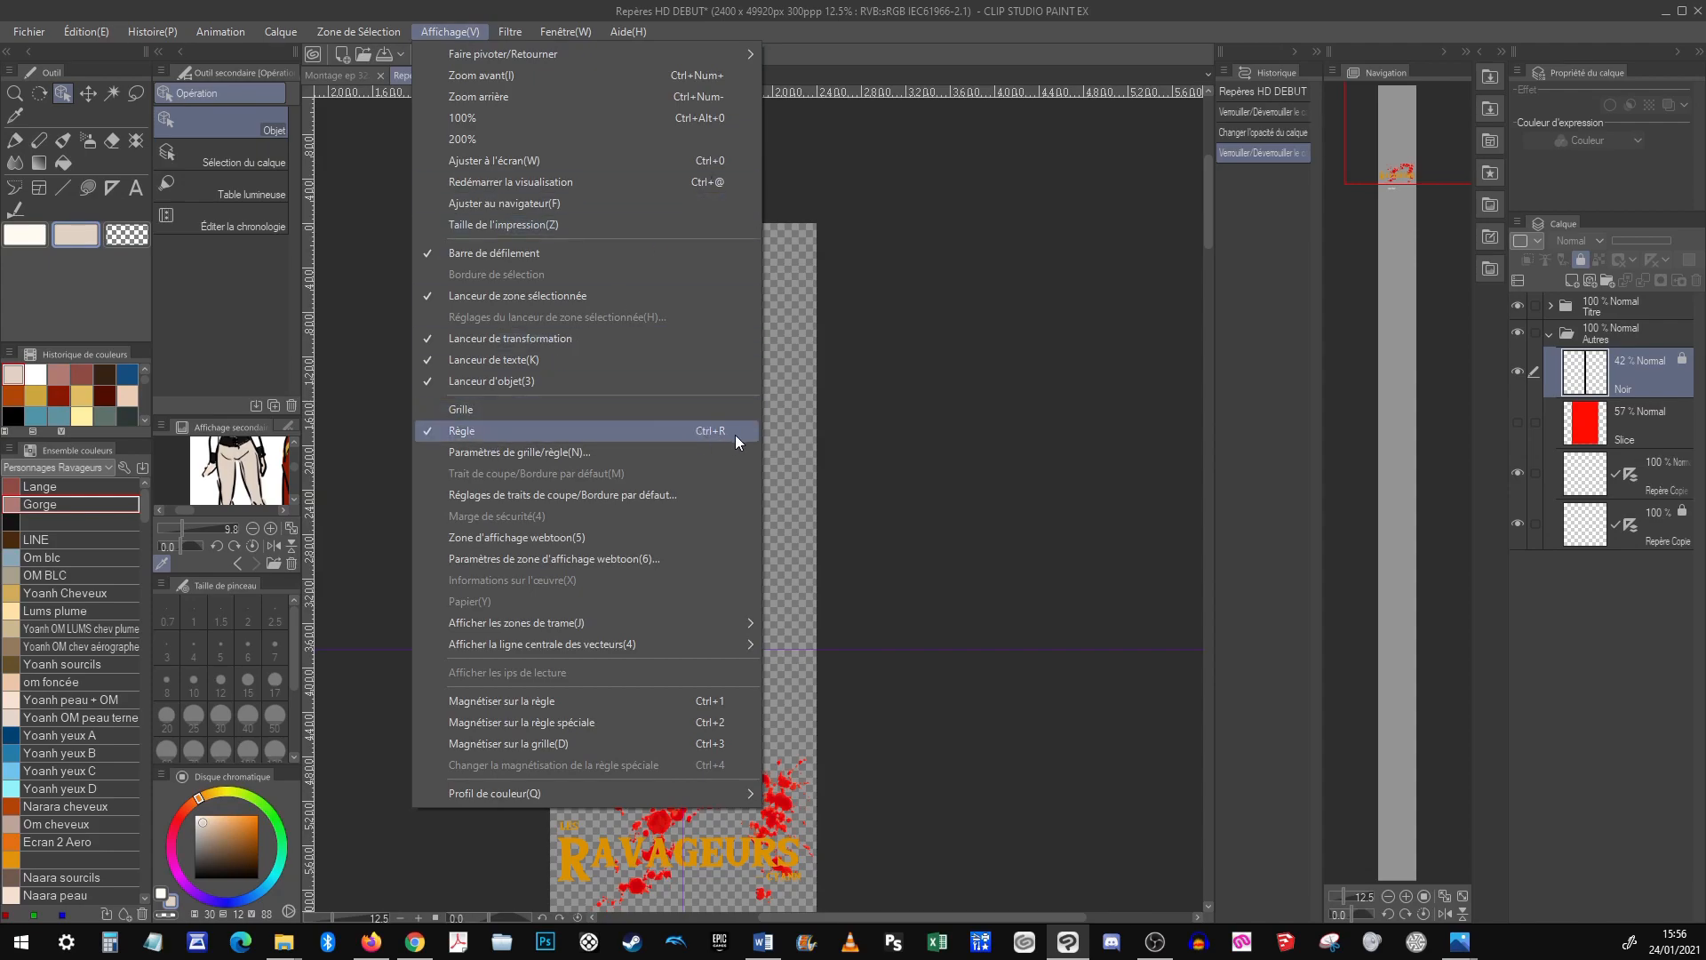
{"action": "left_click", "coordinate": [1102, 34]}
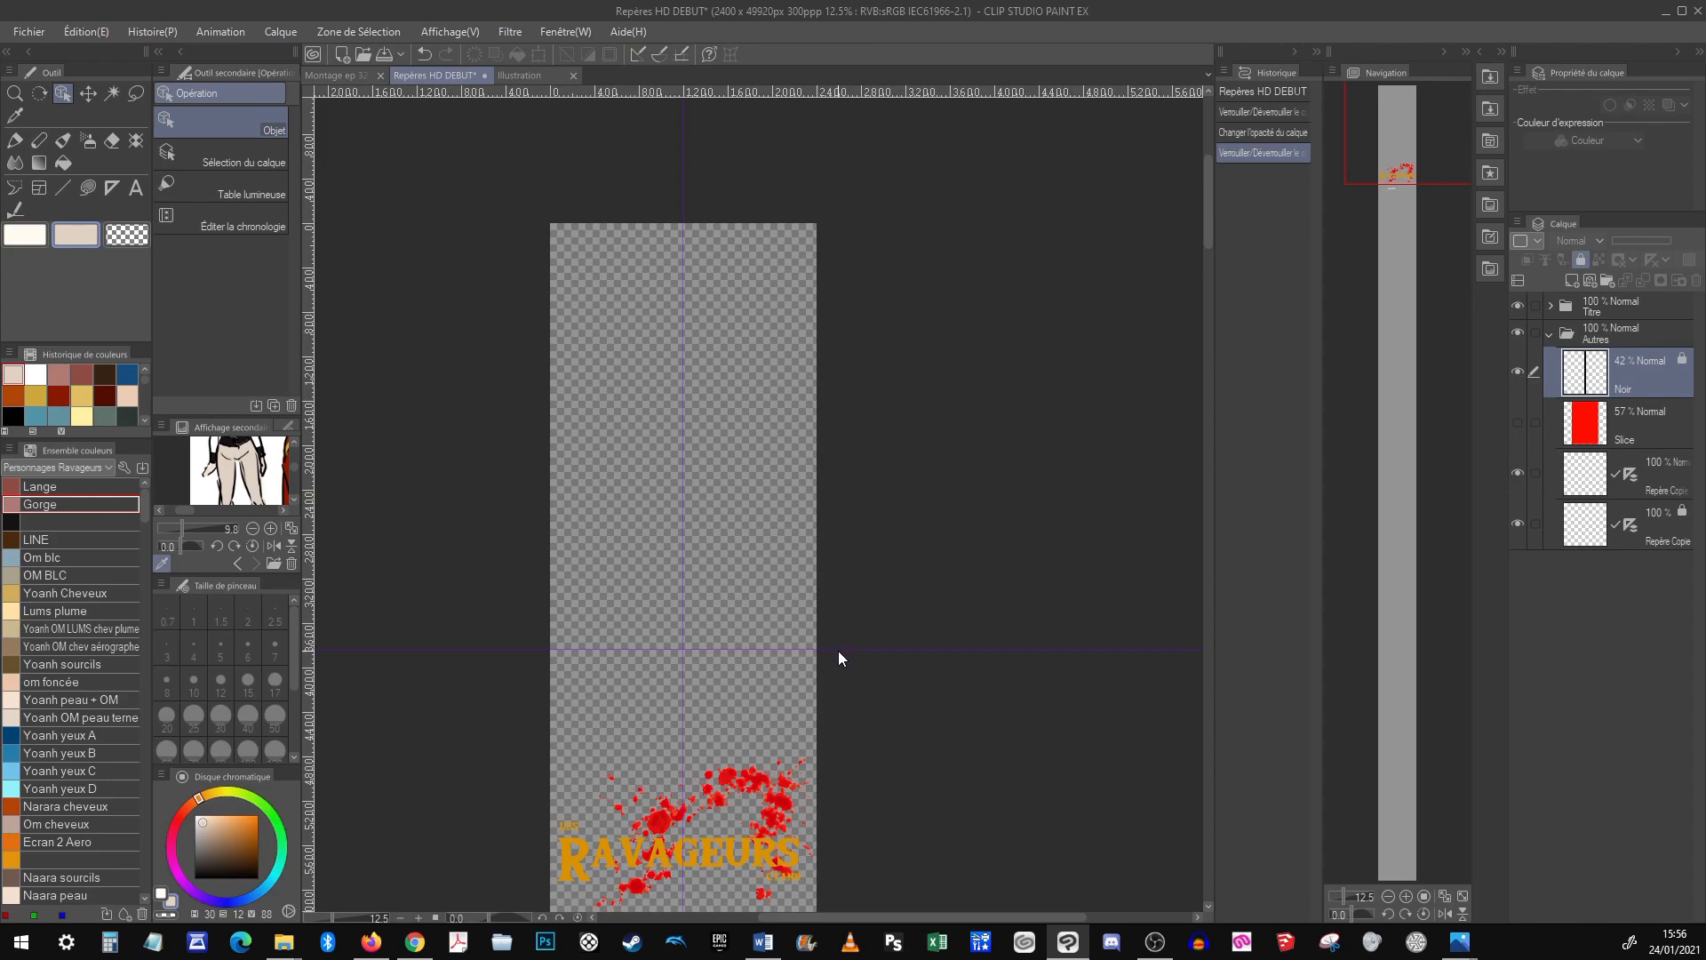
Add a horizontal guide from the ruler at about 3840 px, beside the existing guide above the title
{"action": "left_click", "coordinate": [1406, 896]}
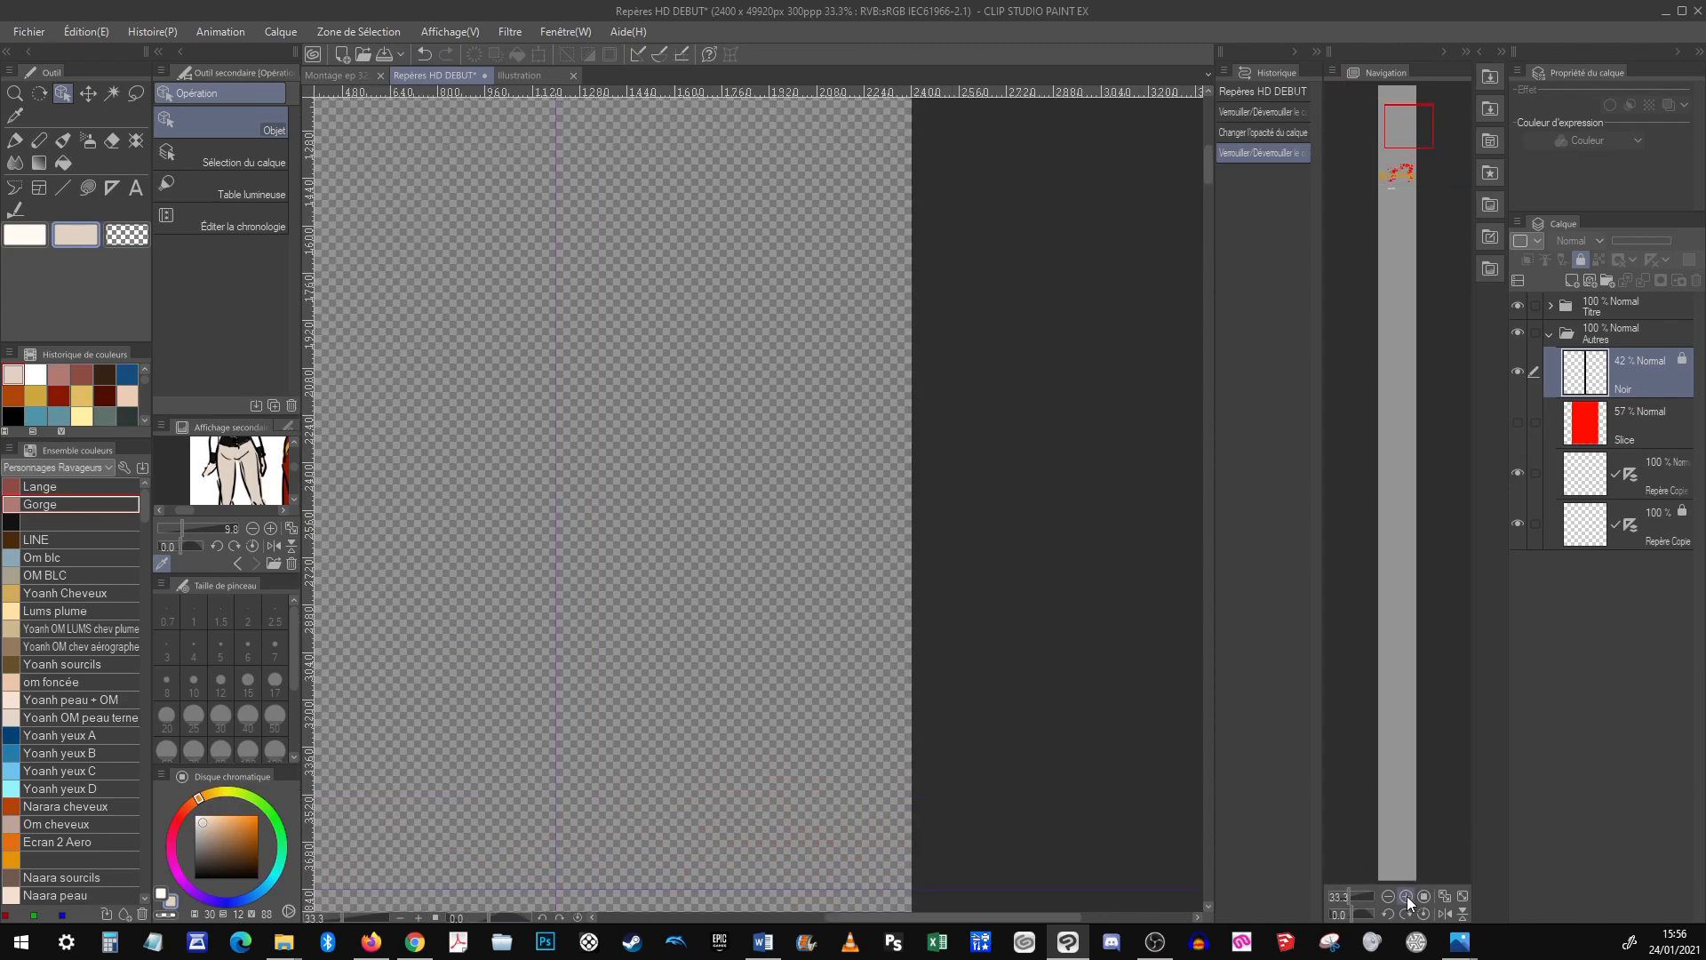
{"action": "left_click", "coordinate": [1406, 896]}
{"action": "left_click", "coordinate": [1373, 149]}
{"action": "left_click_drag", "start_coordinate": [1373, 149], "coordinate": [1370, 152]}
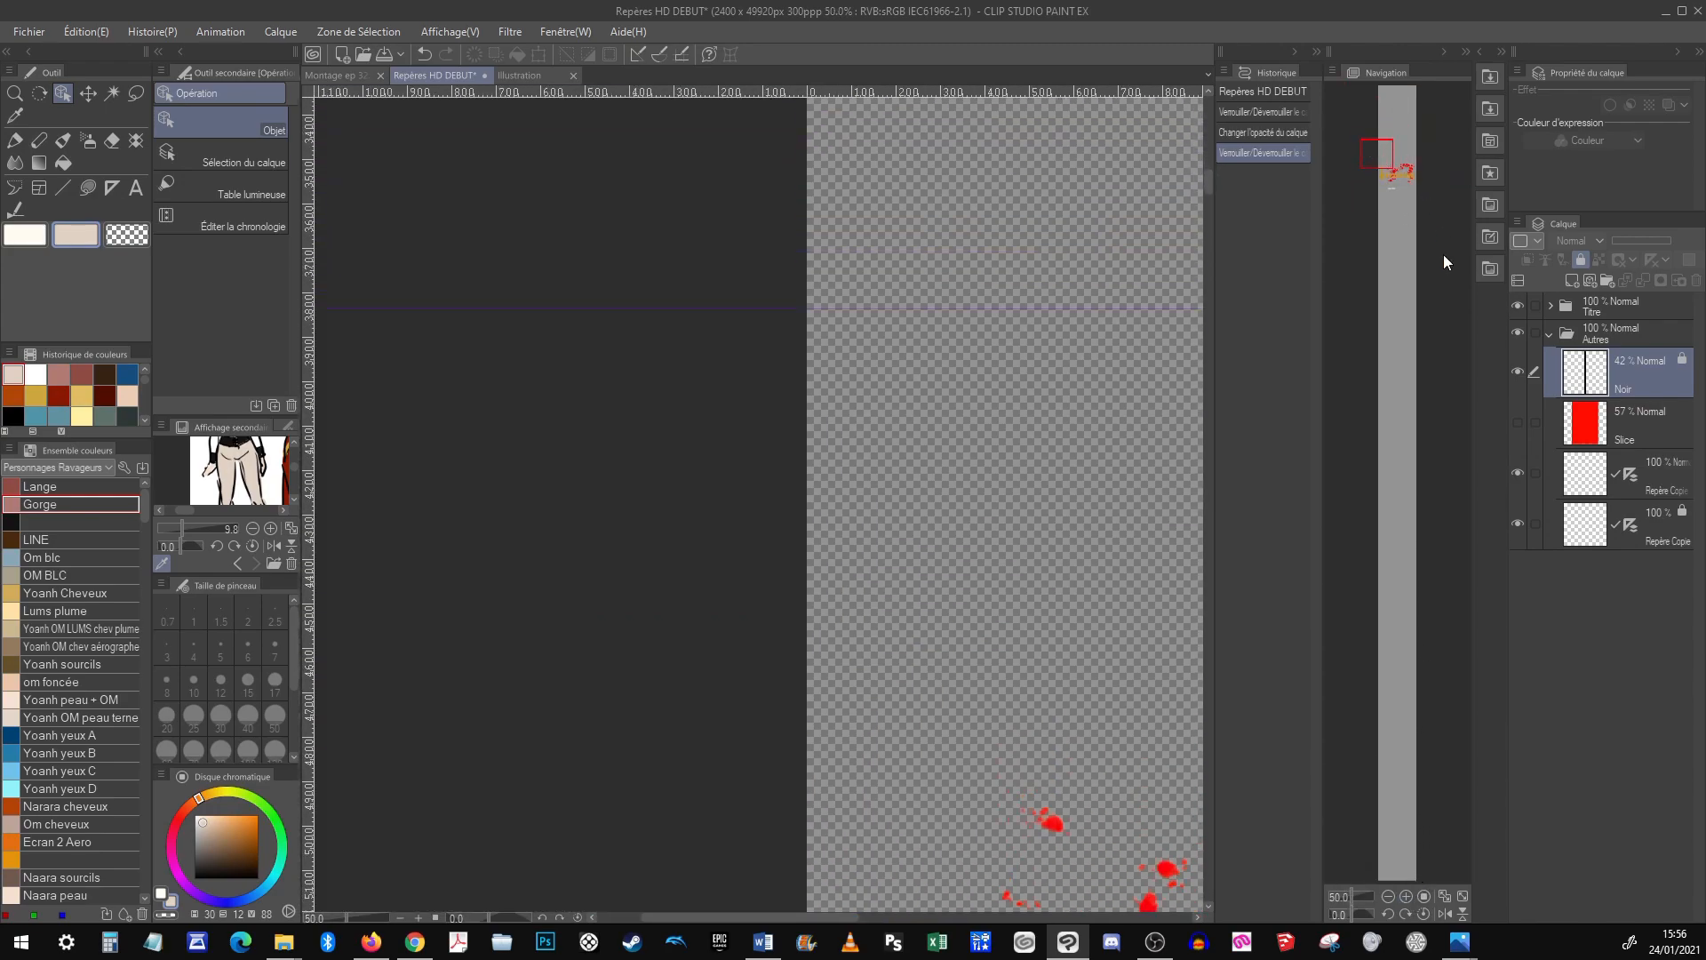
{"action": "left_click", "coordinate": [1406, 896]}
{"action": "left_click", "coordinate": [1406, 896]}
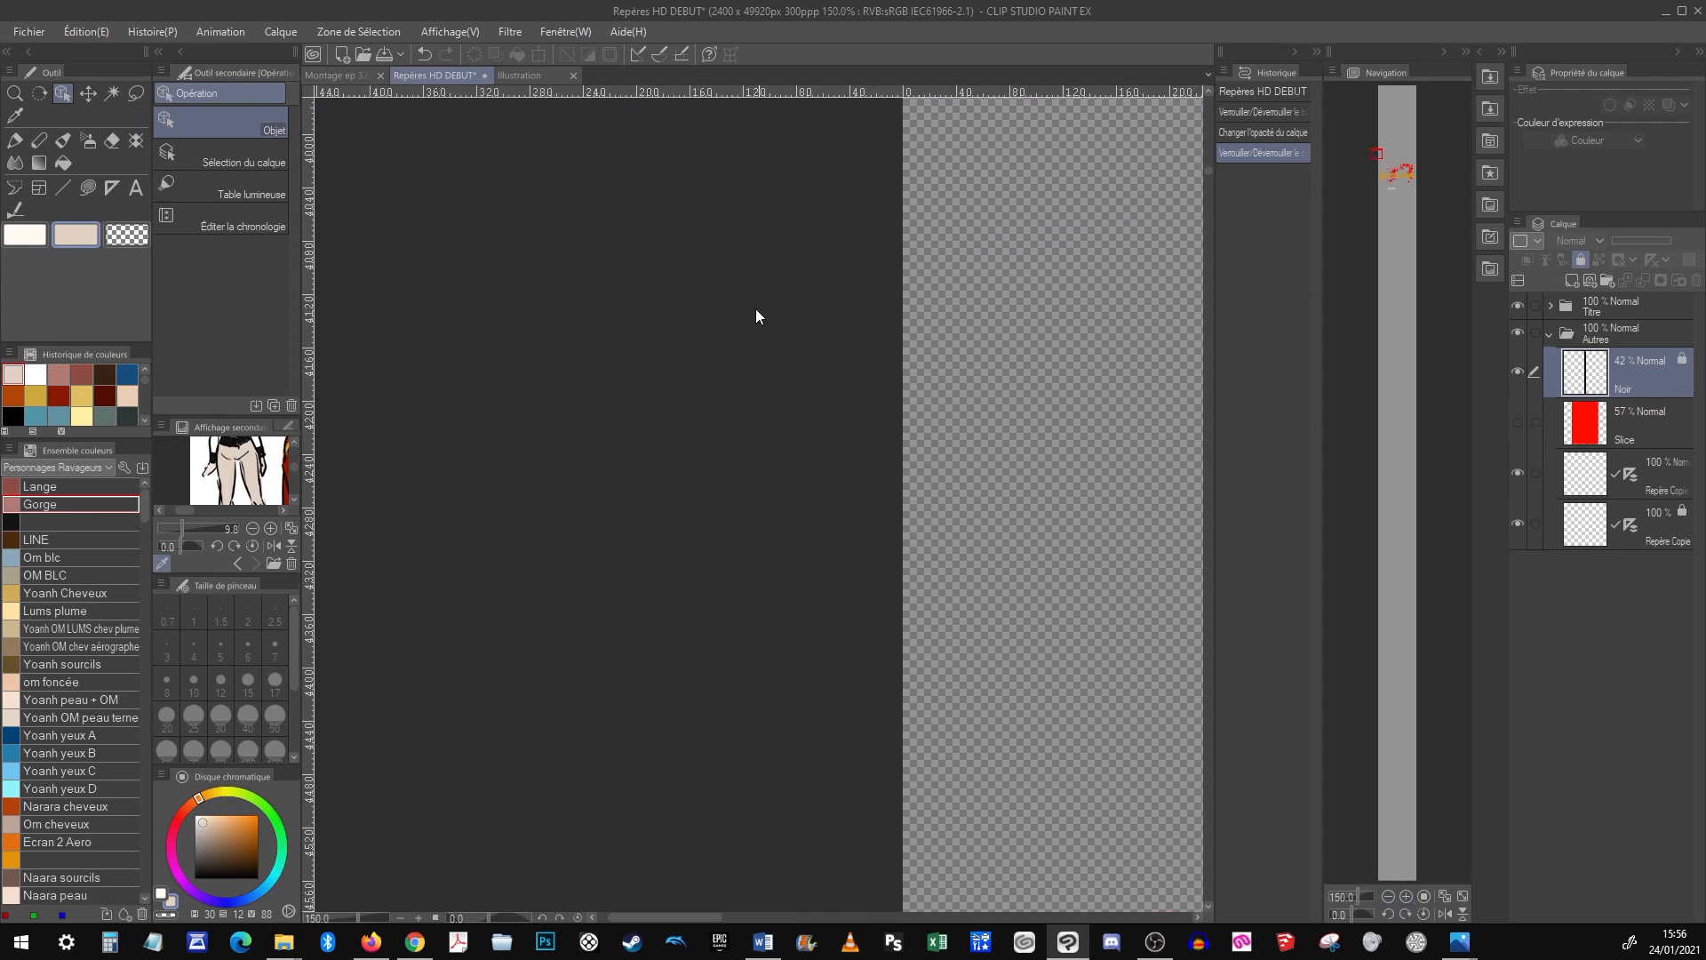
{"action": "left_click_drag", "start_coordinate": [728, 303], "coordinate": [751, 610]}
{"action": "left_click_drag", "start_coordinate": [783, 332], "coordinate": [824, 418]}
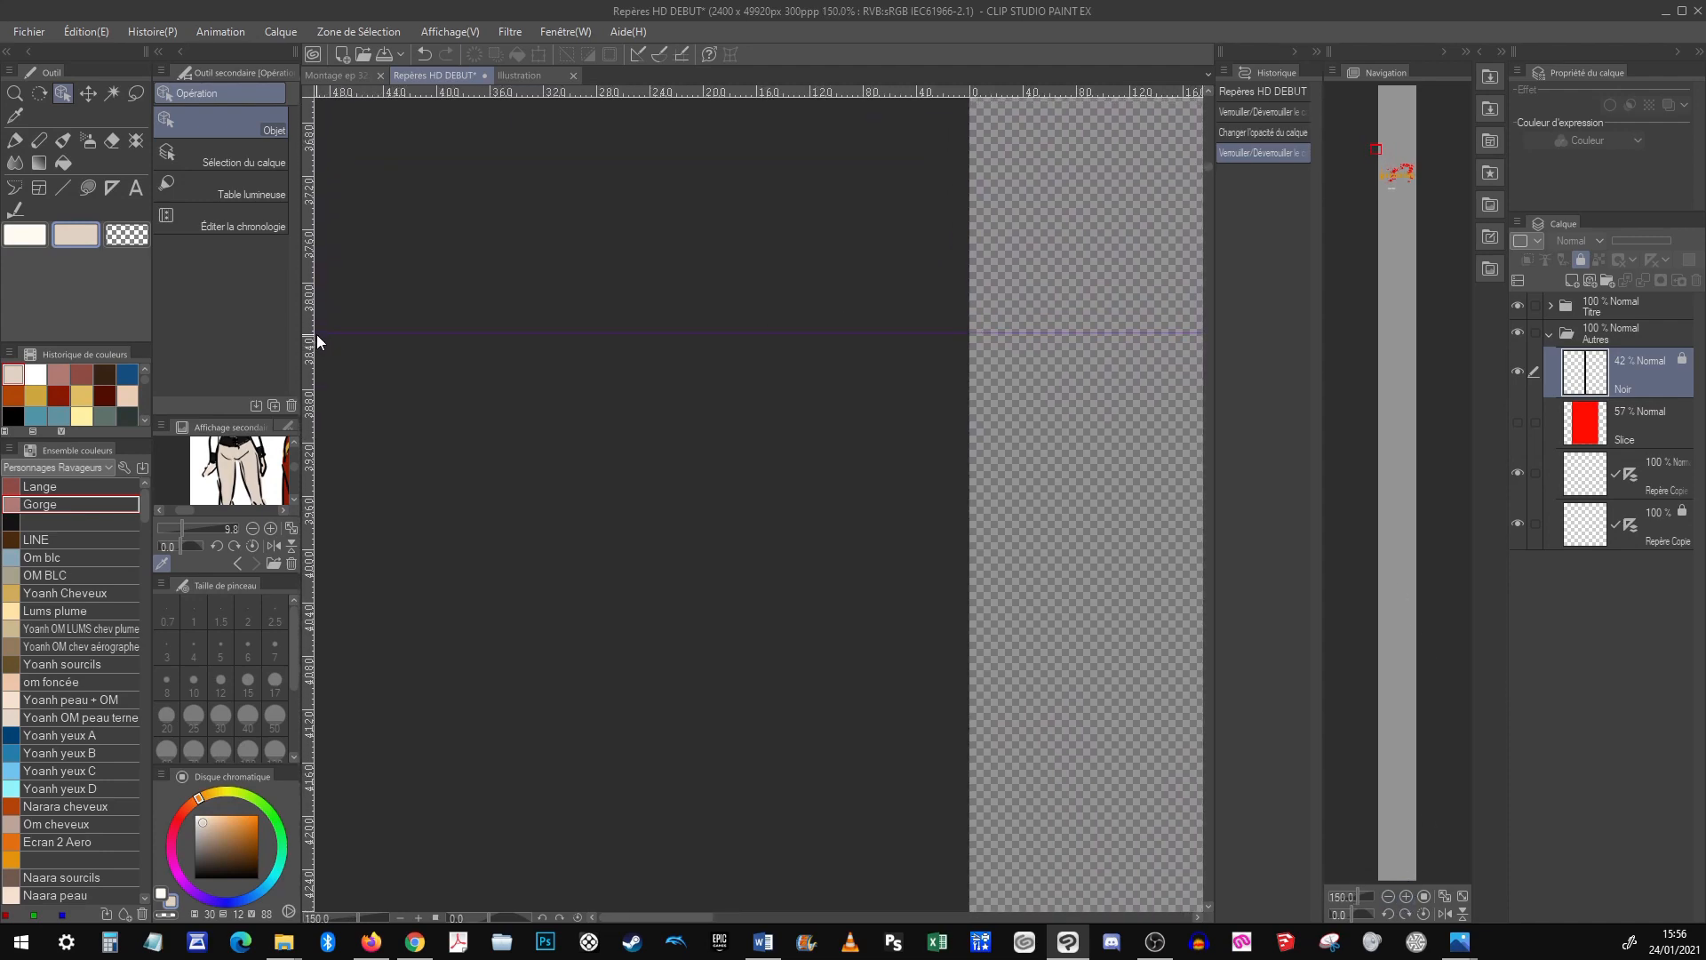
{"action": "mouse_move", "coordinate": [1187, 391]}
{"action": "left_mouse_down"}
{"action": "mouse_move", "coordinate": [1112, 472]}
{"action": "mouse_move", "coordinate": [1013, 519]}
{"action": "left_mouse_up"}
{"action": "left_click_drag", "start_coordinate": [1136, 449], "coordinate": [1102, 446]}
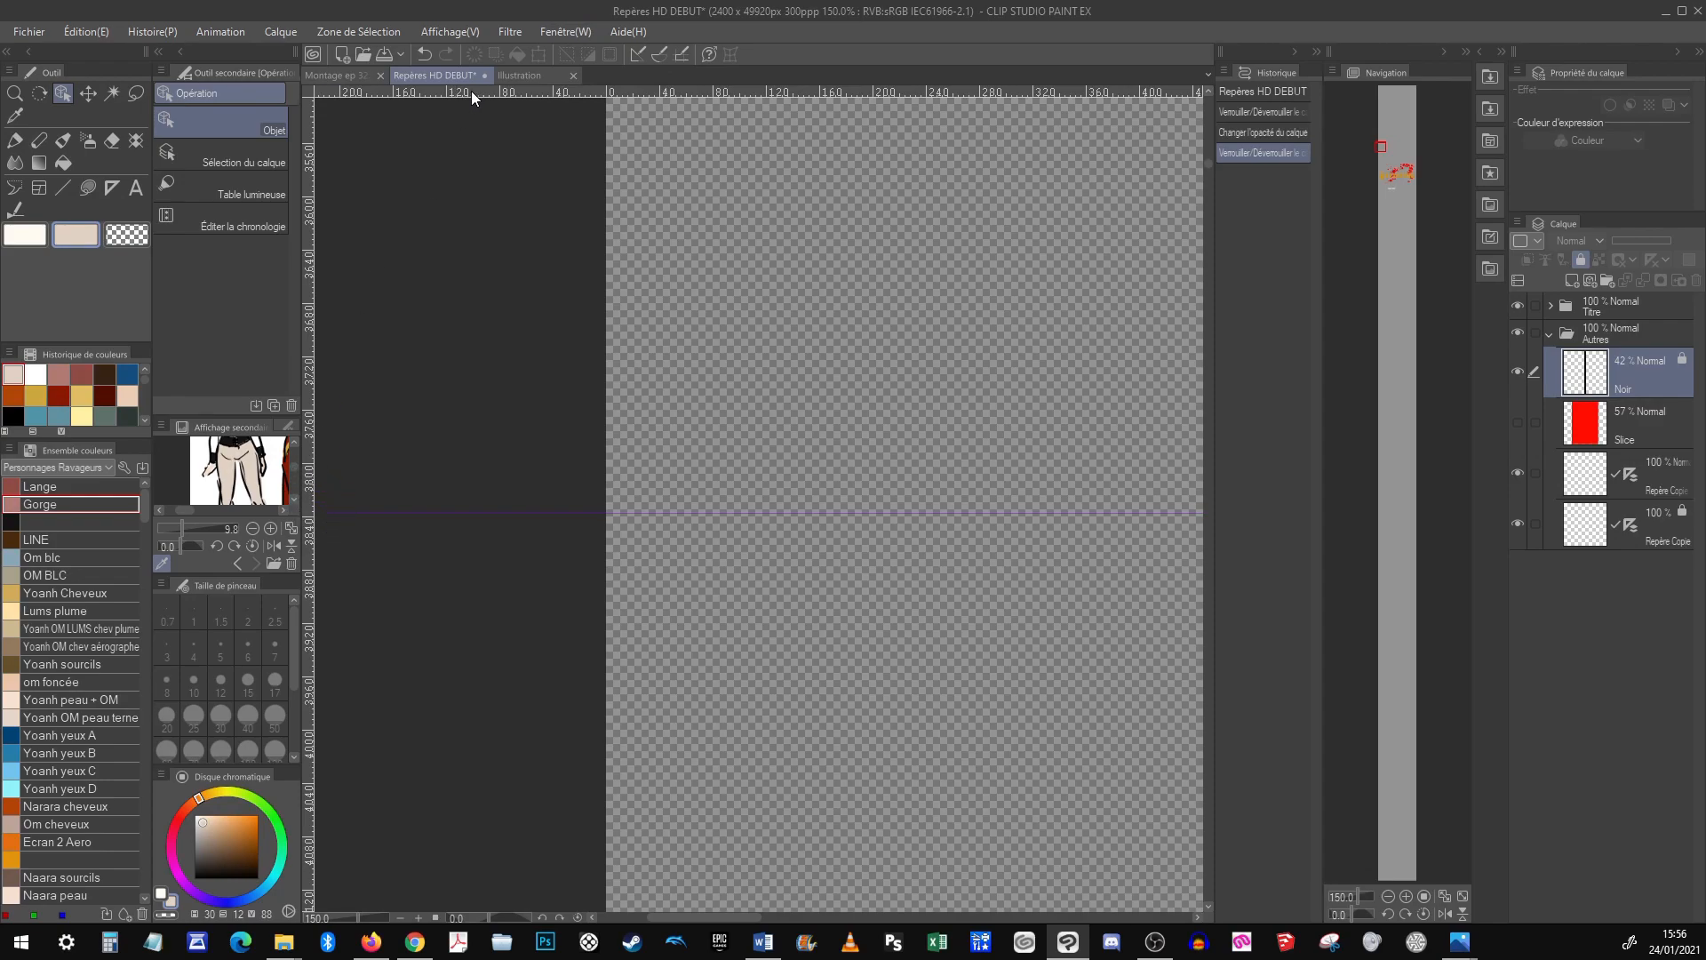
{"action": "left_click_drag", "start_coordinate": [471, 90], "coordinate": [536, 516]}
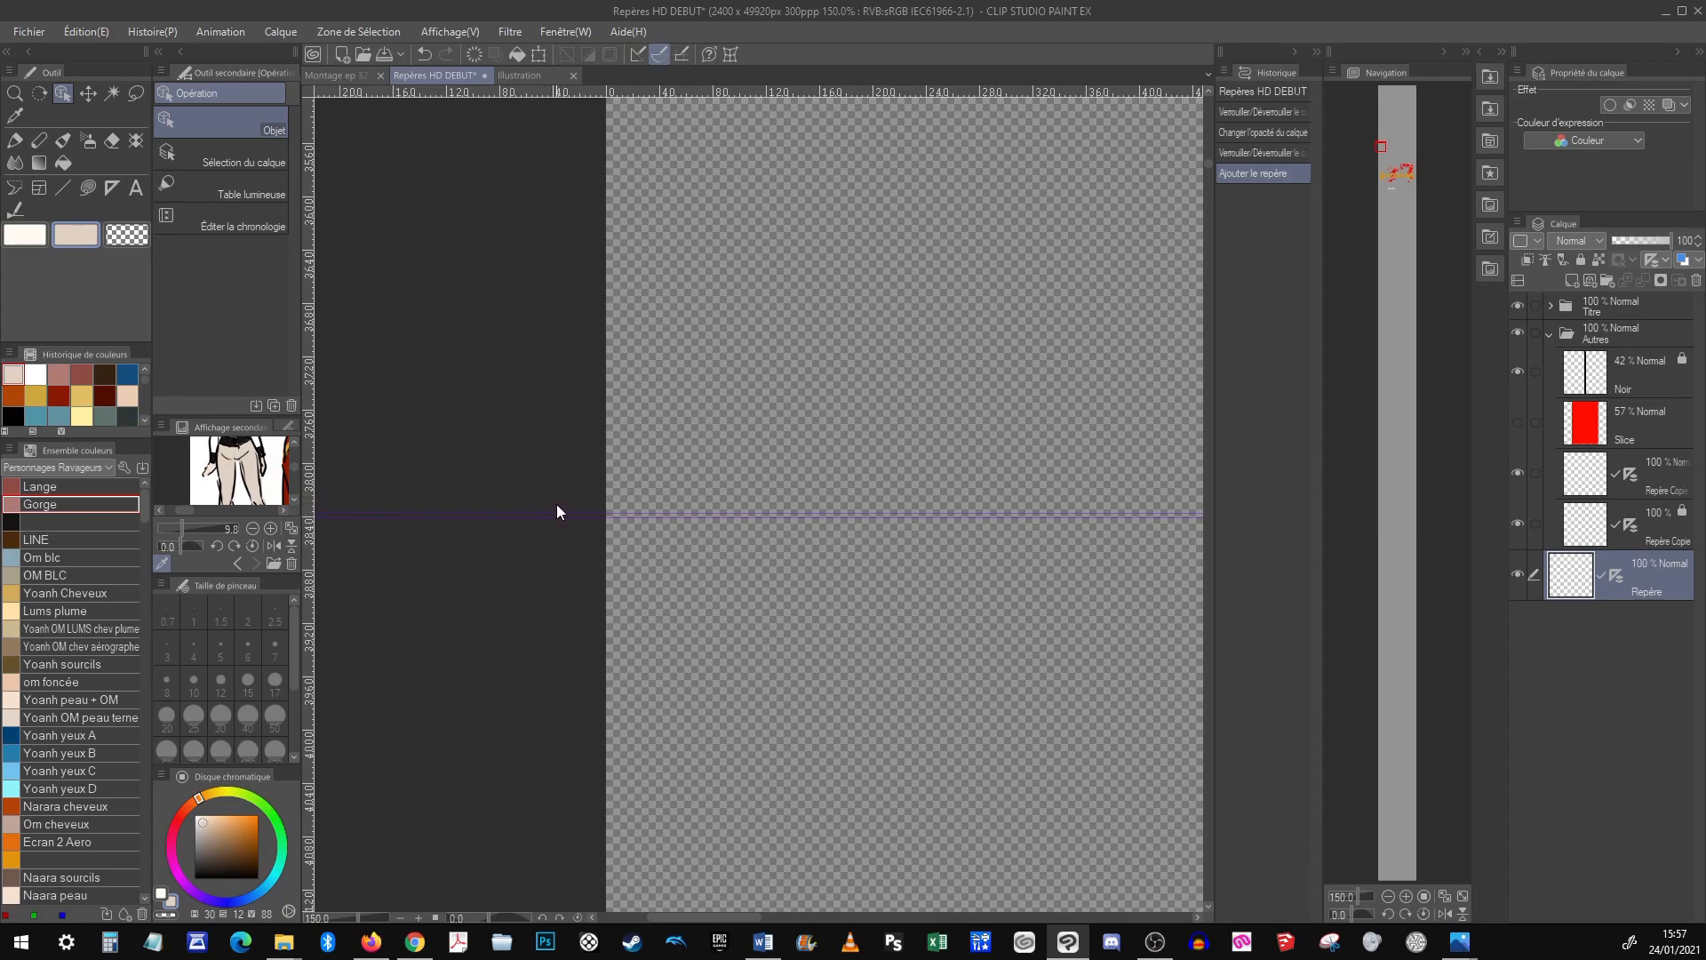
Unlock the locked Repère Copie guide layer and adjust its horizontal guide near 3840 px
{"action": "left_click", "coordinate": [1660, 511]}
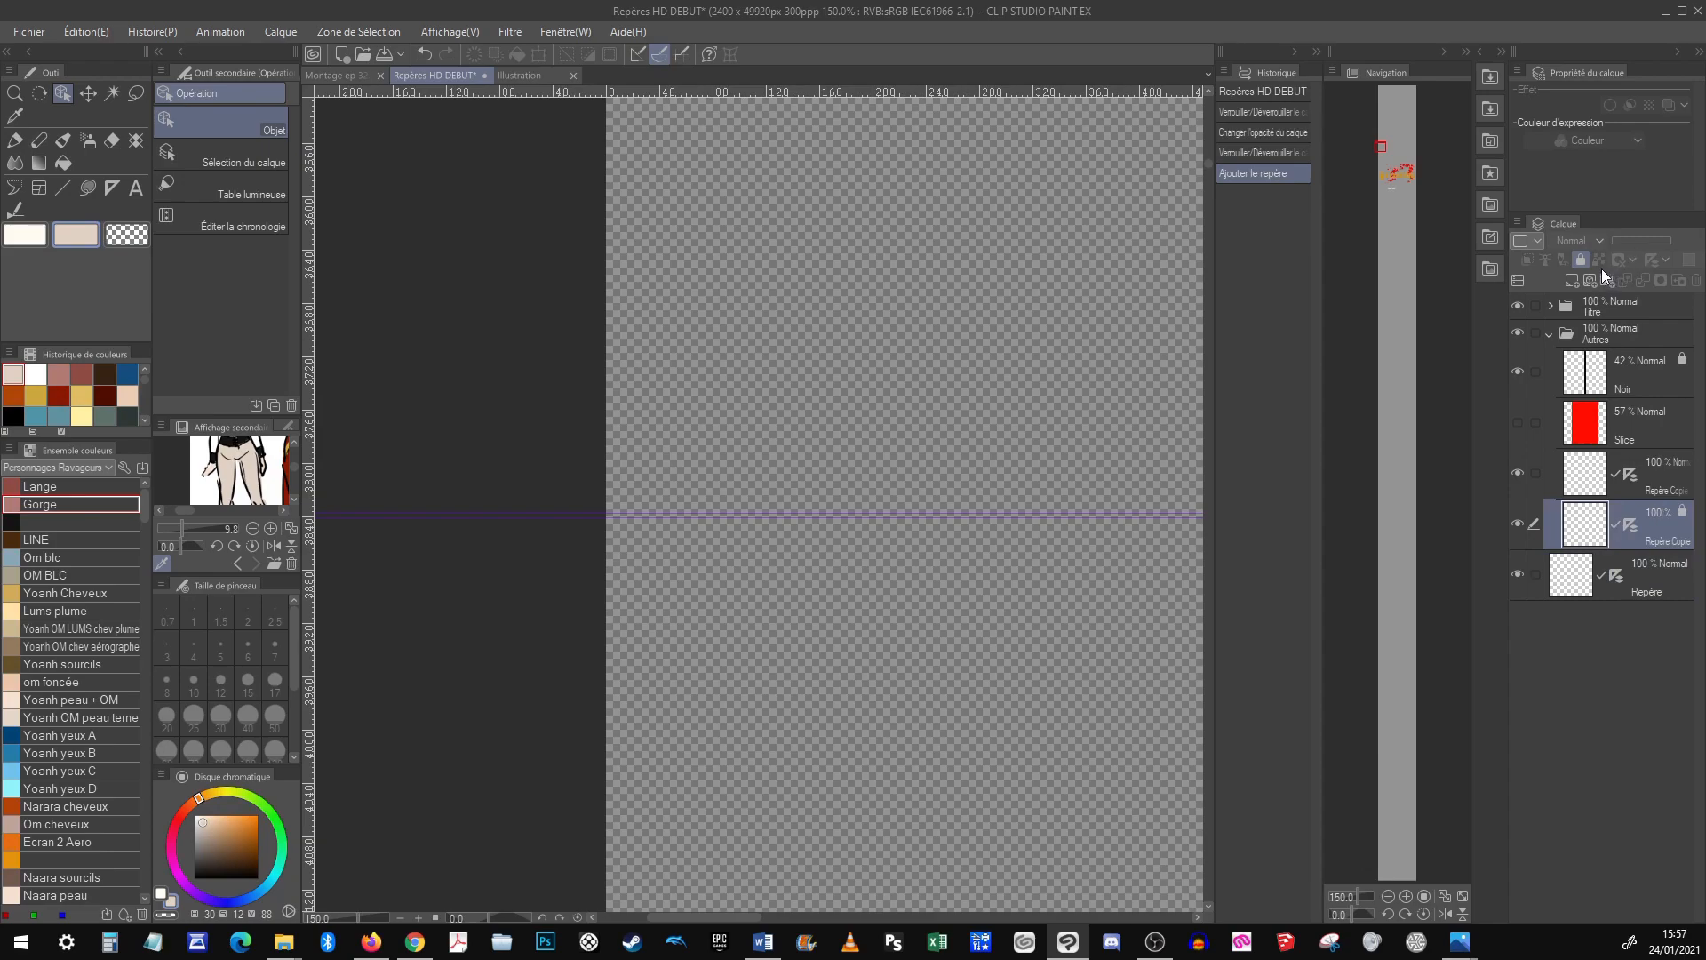
{"action": "left_click", "coordinate": [1583, 259]}
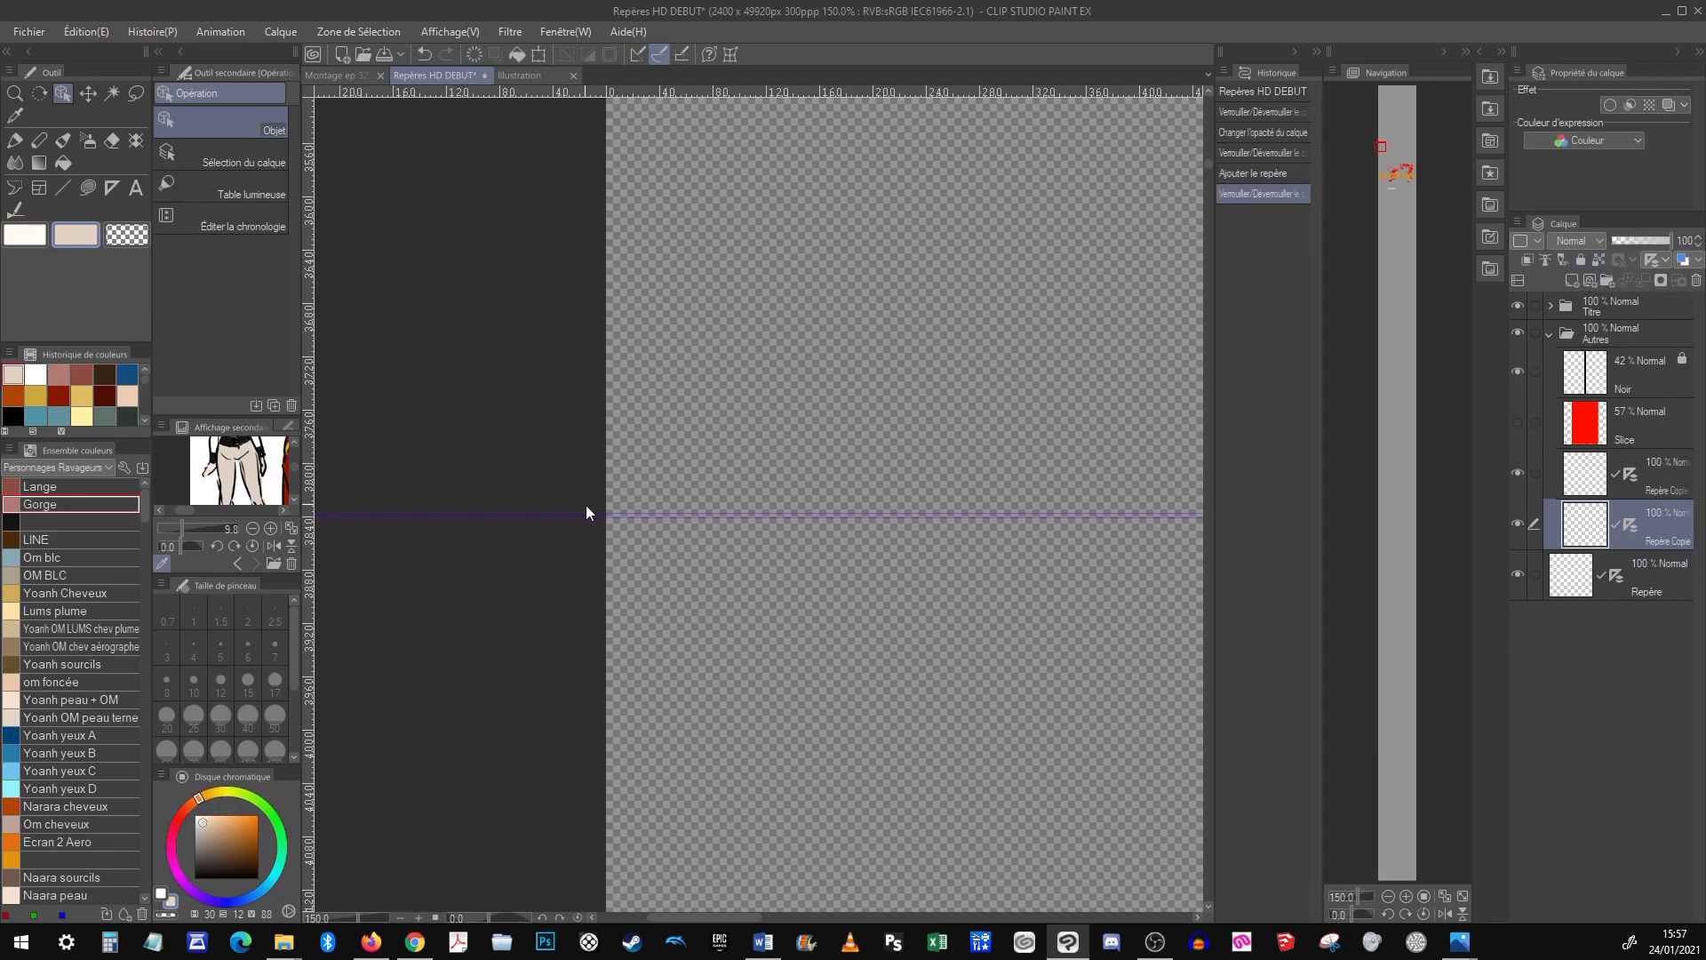
{"action": "scroll", "coordinate": [620, 141], "scroll_direction": "up", "scroll_amount": 3}
{"action": "left_click_drag", "start_coordinate": [629, 64], "coordinate": [647, 29]}
{"action": "left_click_drag", "start_coordinate": [943, 211], "coordinate": [1005, 610]}
{"action": "left_click_drag", "start_coordinate": [933, 735], "coordinate": [917, 272]}
{"action": "left_click_drag", "start_coordinate": [896, 703], "coordinate": [933, 294]}
{"action": "left_click_drag", "start_coordinate": [1005, 664], "coordinate": [1063, 381]}
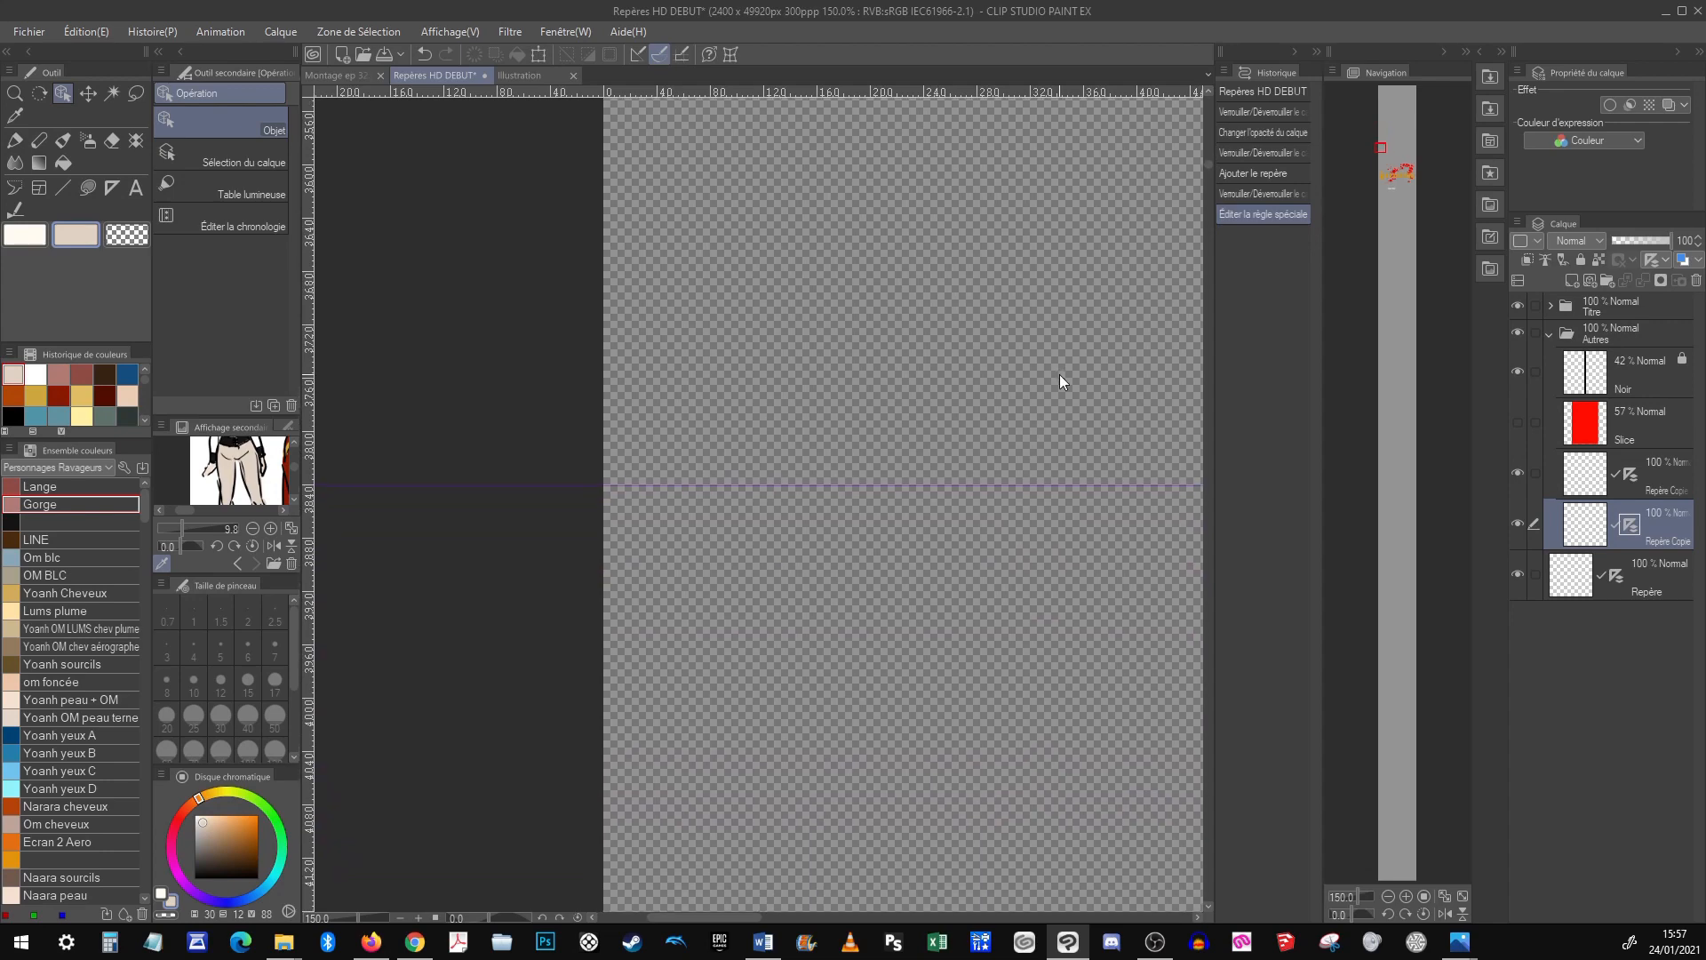
Lock both Repère Copie guide layers in the Autres folder
{"action": "left_click", "coordinate": [1670, 517]}
{"action": "left_click", "coordinate": [1584, 260]}
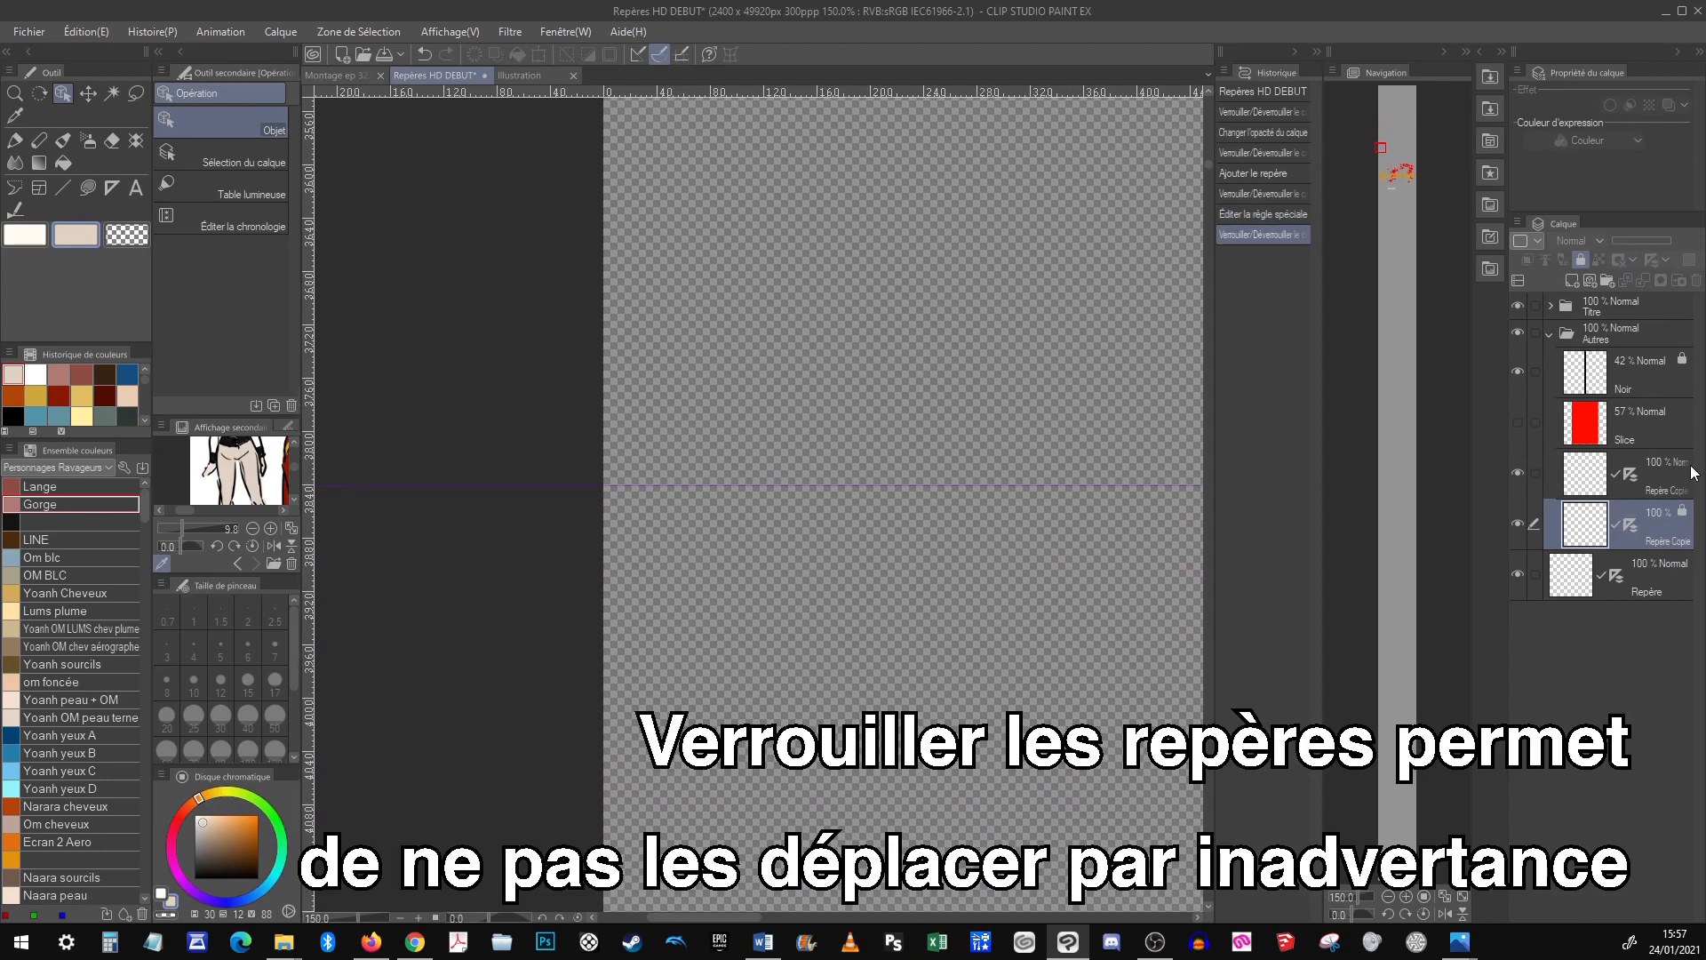
{"action": "left_click", "coordinate": [1684, 480]}
{"action": "left_click", "coordinate": [1582, 260]}
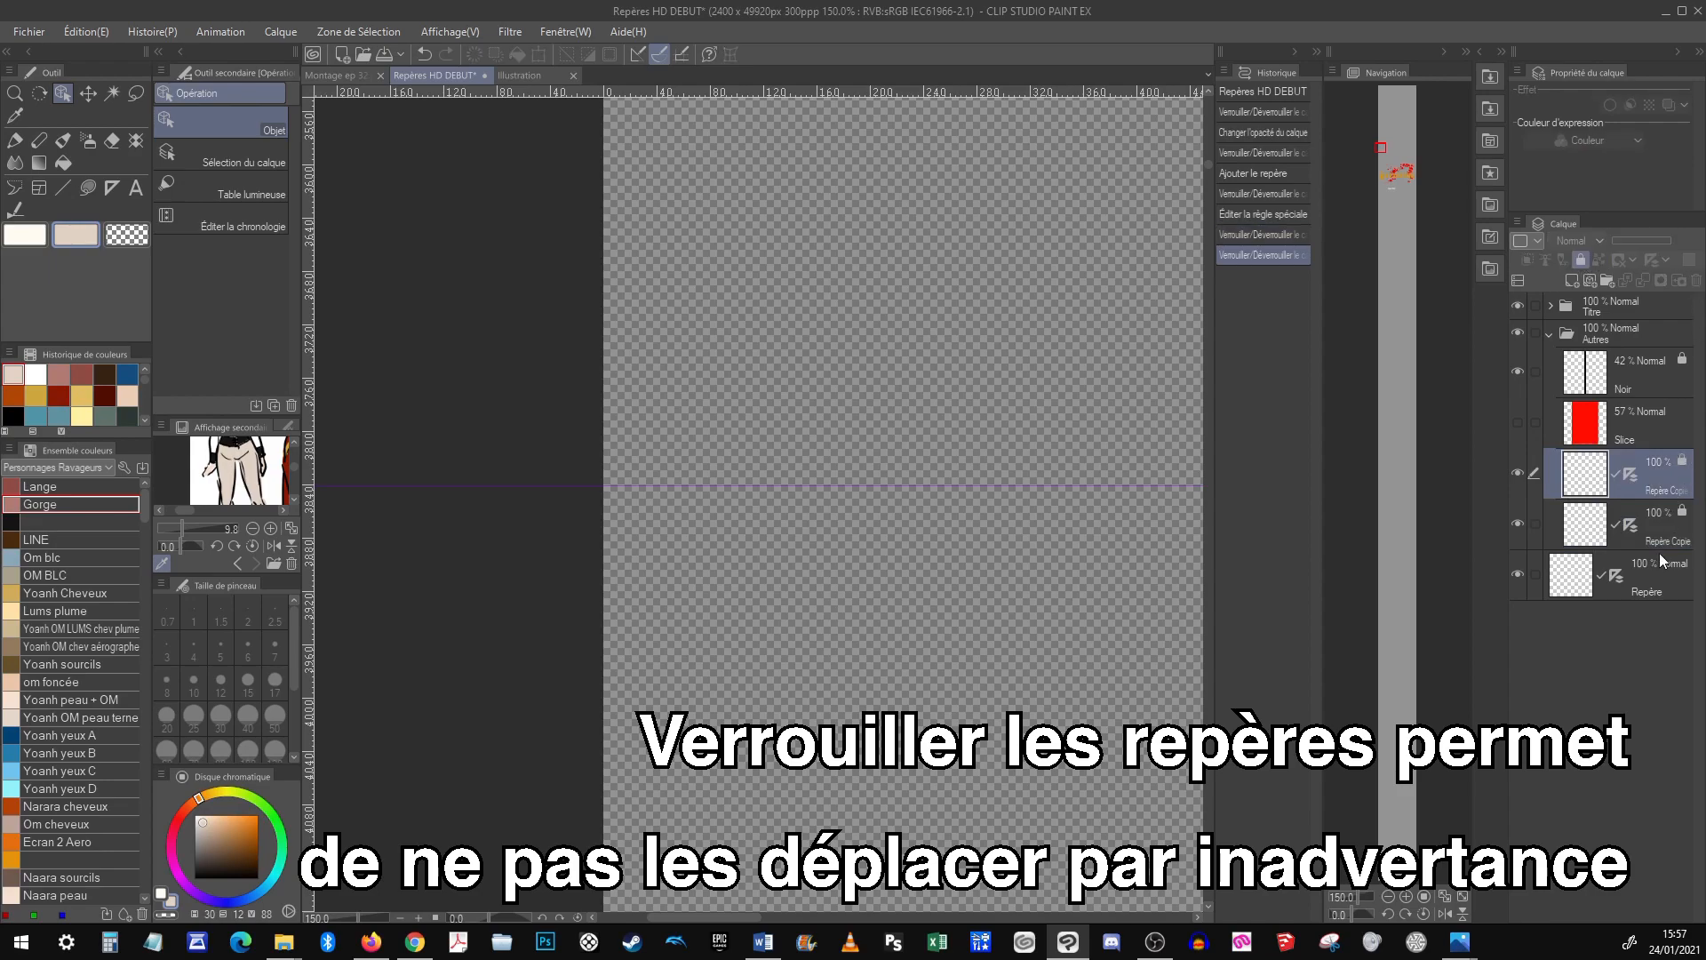
Lock the new Repère guide layer, then move it into the Autres folder and collapse the folder
{"action": "left_click", "coordinate": [1666, 577]}
{"action": "left_click", "coordinate": [1584, 262]}
{"action": "left_click_drag", "start_coordinate": [1640, 565], "coordinate": [1658, 536]}
{"action": "left_click", "coordinate": [1602, 334]}
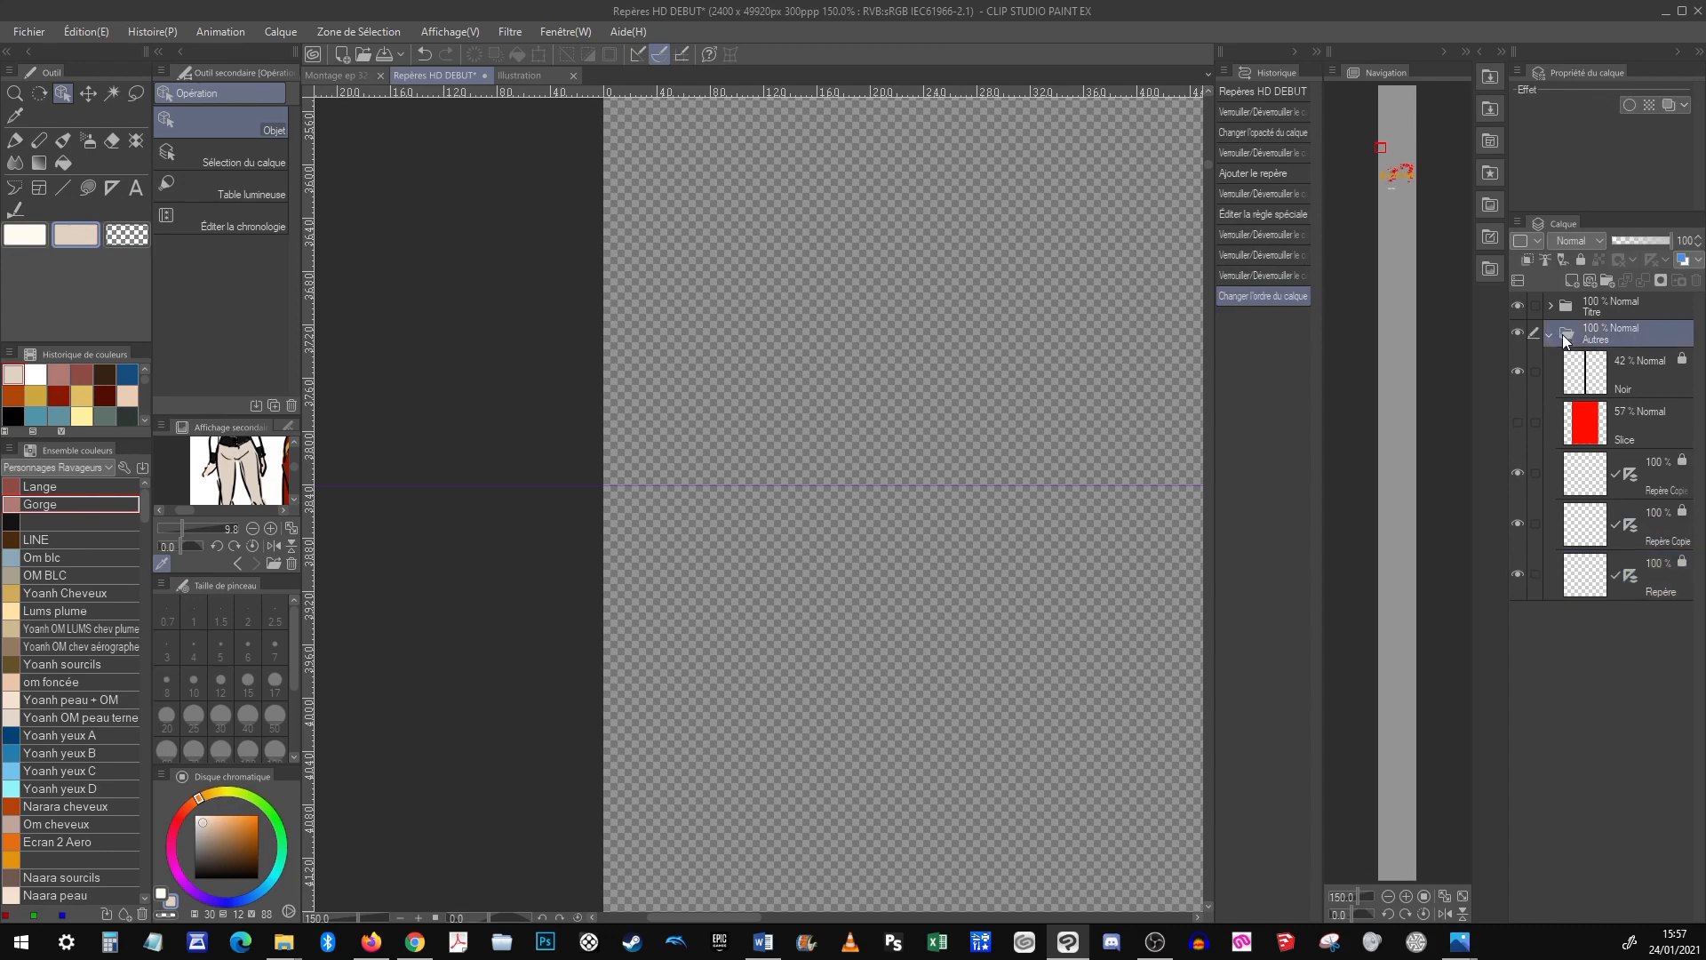
{"action": "left_click", "coordinate": [1607, 337]}
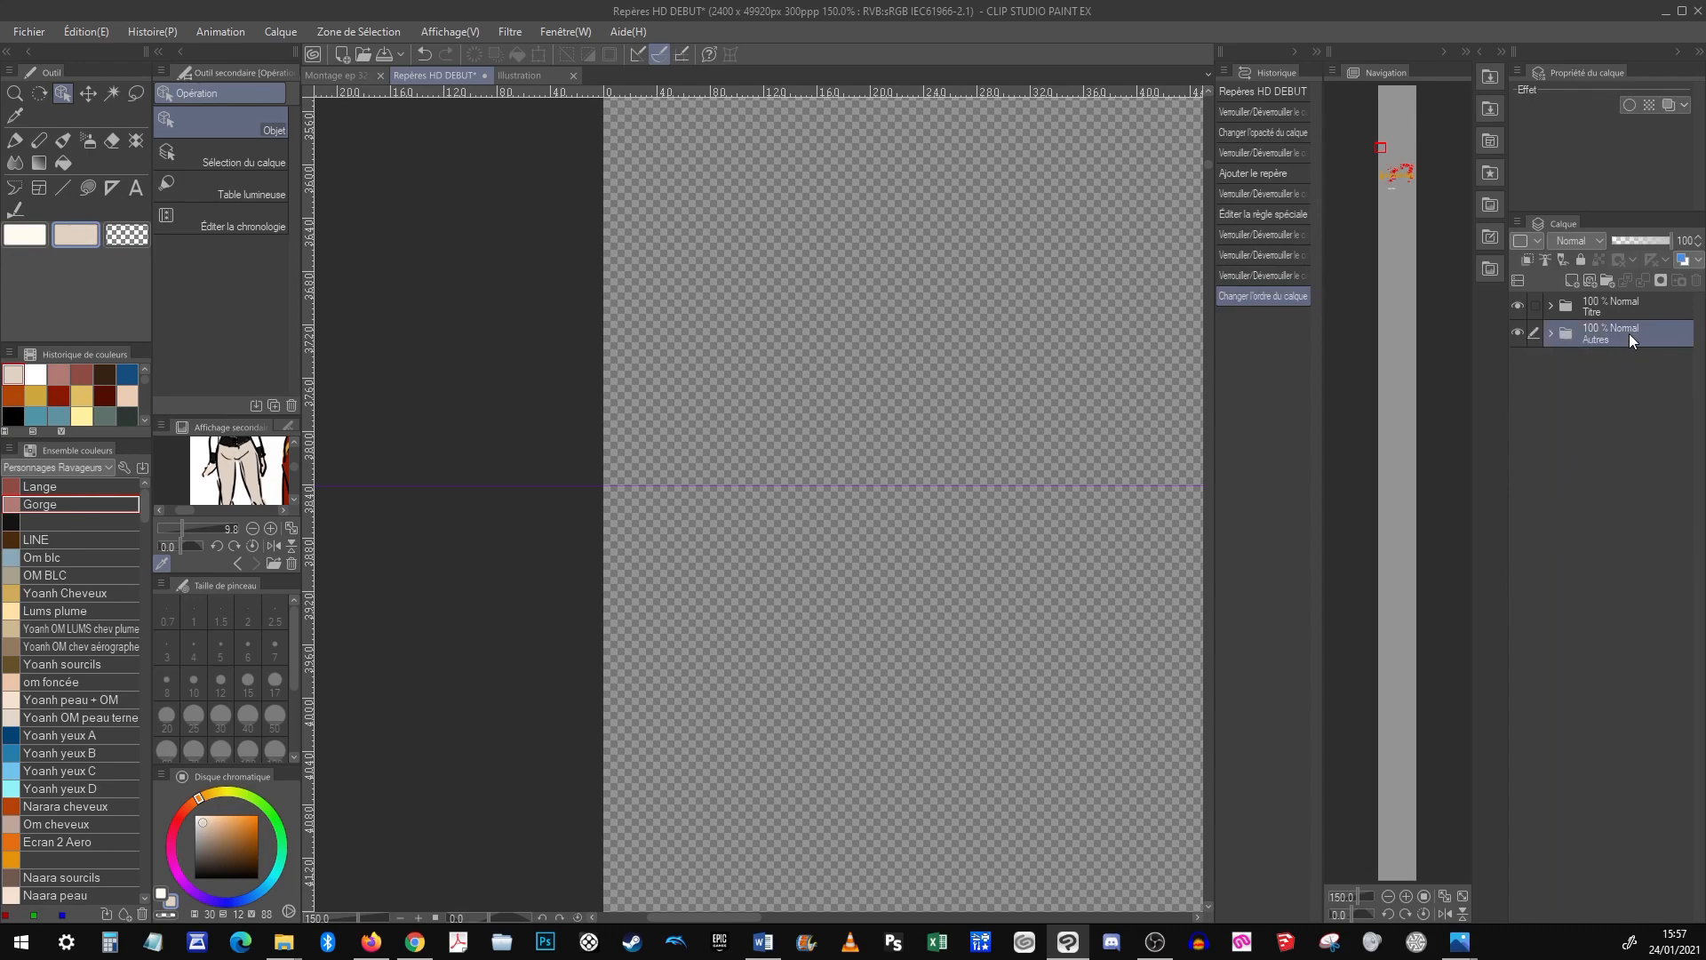
Examine the spacing of the horizontal guides along the full-height canvas at a small zoom level
{"action": "left_click", "coordinate": [1390, 896]}
{"action": "left_click", "coordinate": [1389, 896]}
{"action": "left_click", "coordinate": [1390, 895]}
{"action": "left_click", "coordinate": [1390, 896]}
{"action": "left_click_drag", "start_coordinate": [1373, 138], "coordinate": [1386, 124]}
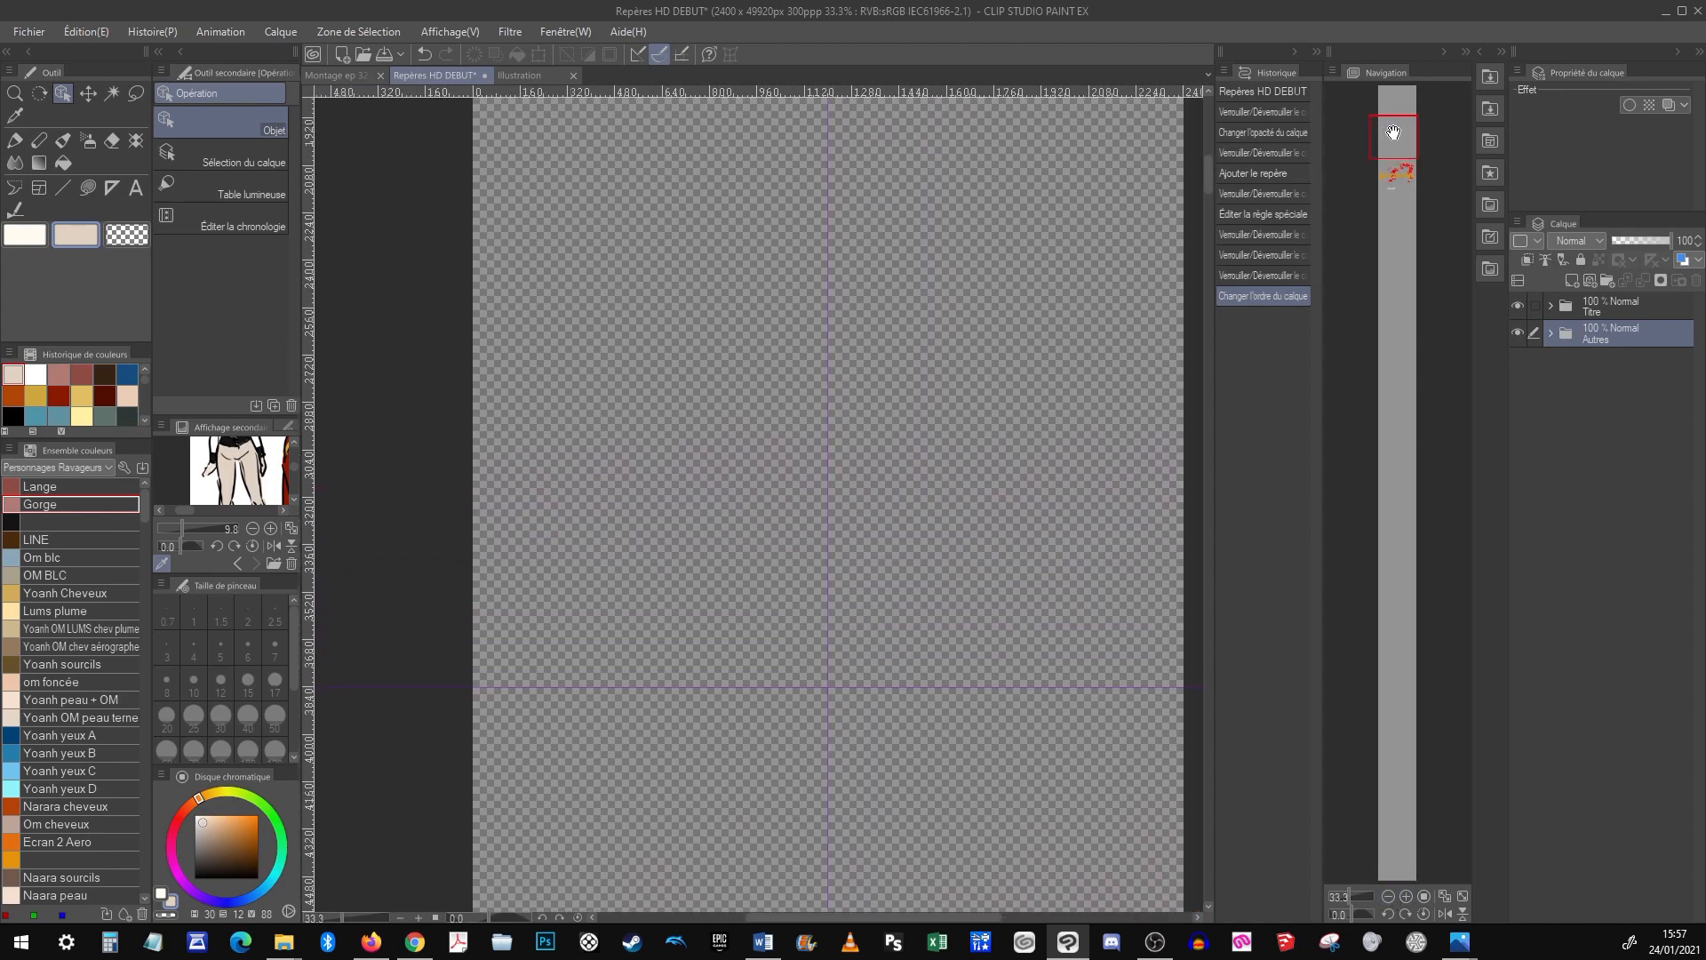
{"action": "left_click", "coordinate": [1388, 896]}
{"action": "left_click", "coordinate": [1388, 895]}
{"action": "left_click", "coordinate": [1388, 896]}
{"action": "left_click", "coordinate": [1388, 895]}
{"action": "left_click", "coordinate": [1388, 896]}
{"action": "left_click", "coordinate": [1388, 896]}
{"action": "left_click", "coordinate": [1388, 896]}
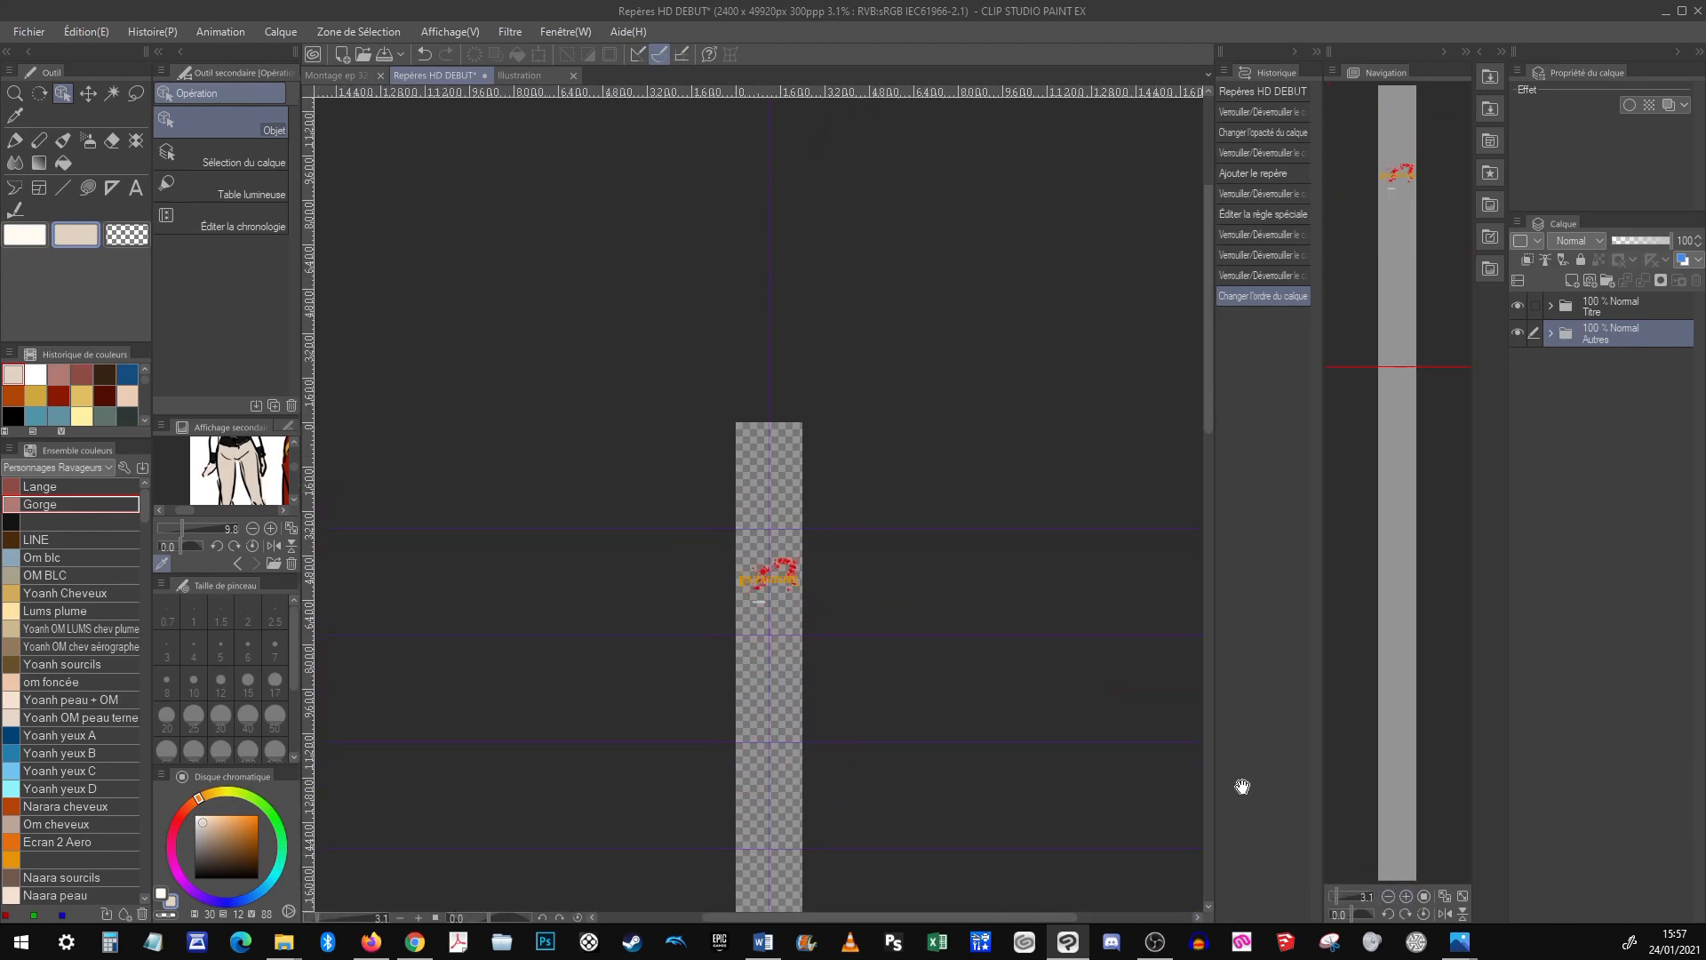
{"action": "left_click_drag", "start_coordinate": [1109, 807], "coordinate": [1077, 459]}
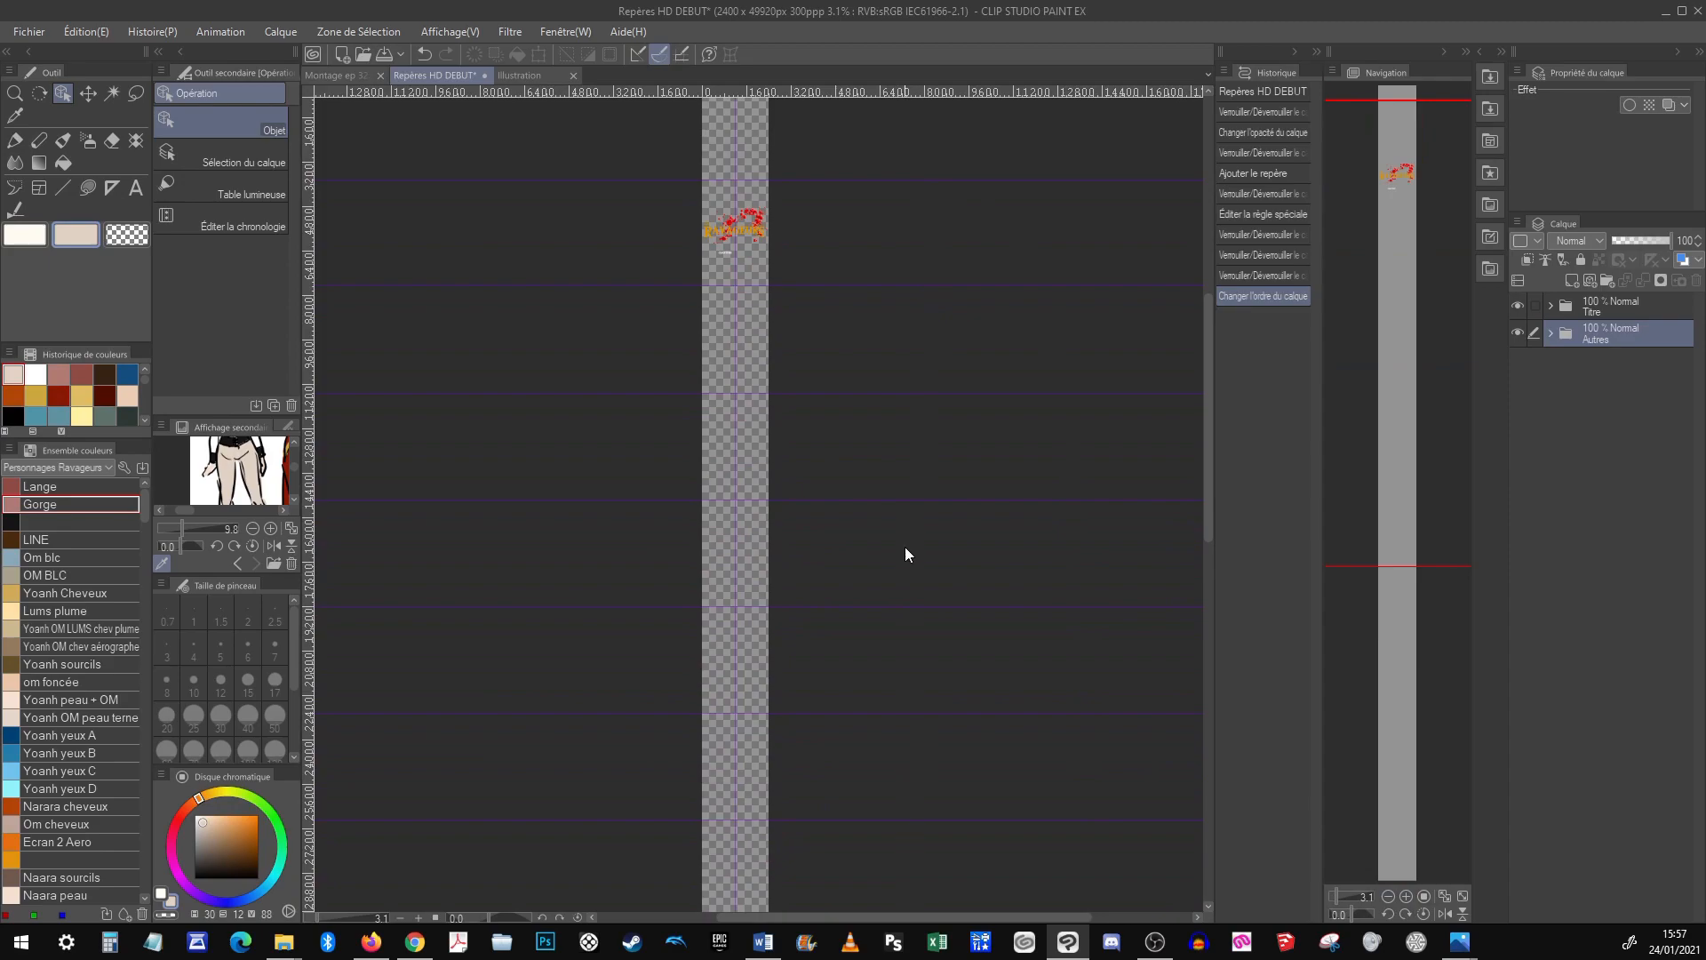
{"action": "left_click_drag", "start_coordinate": [1421, 220], "coordinate": [1421, 311]}
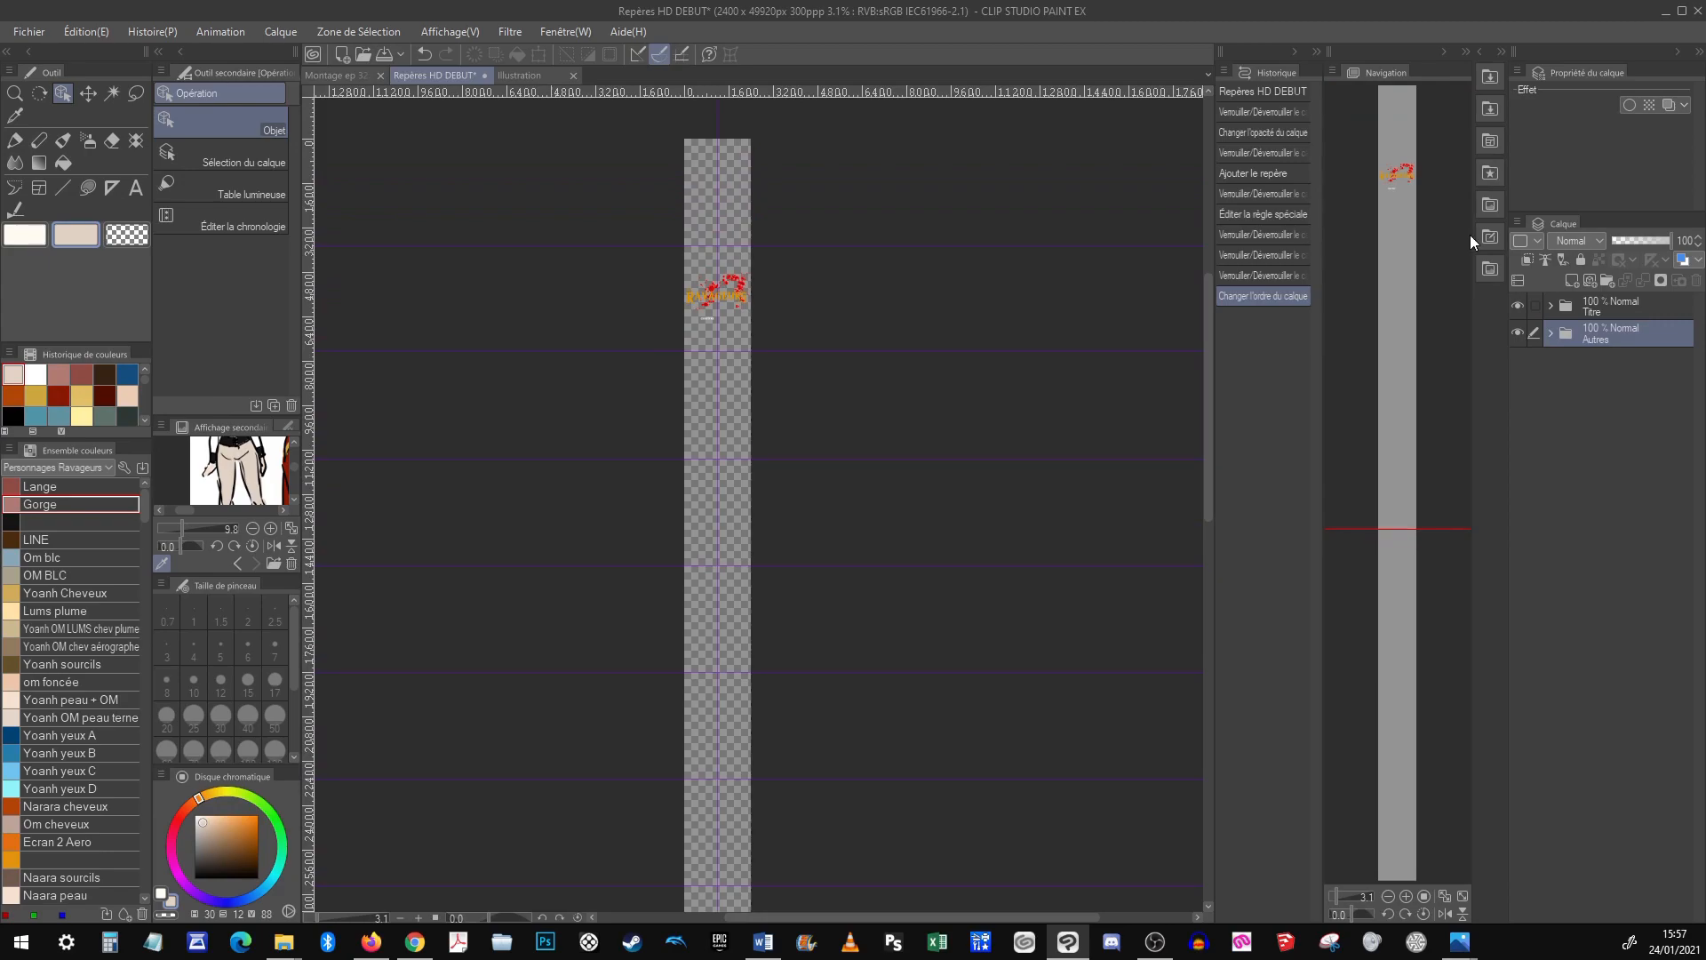
{"action": "left_click", "coordinate": [32, 32]}
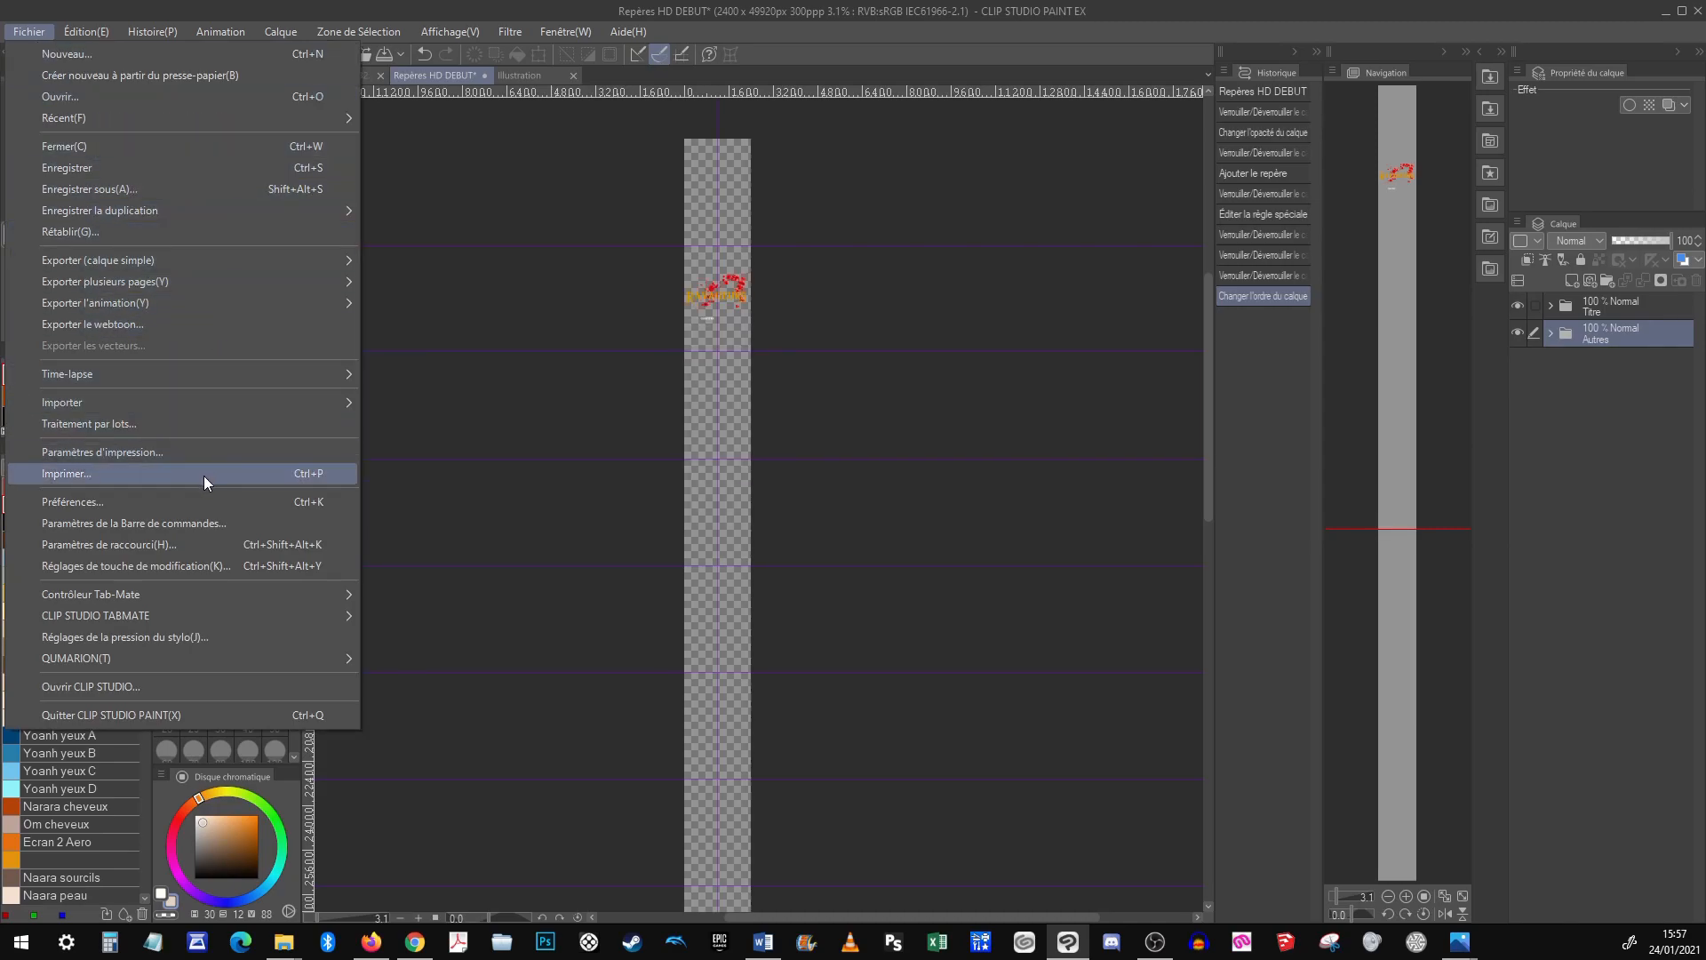
{"action": "mouse_move", "coordinate": [89, 32]}
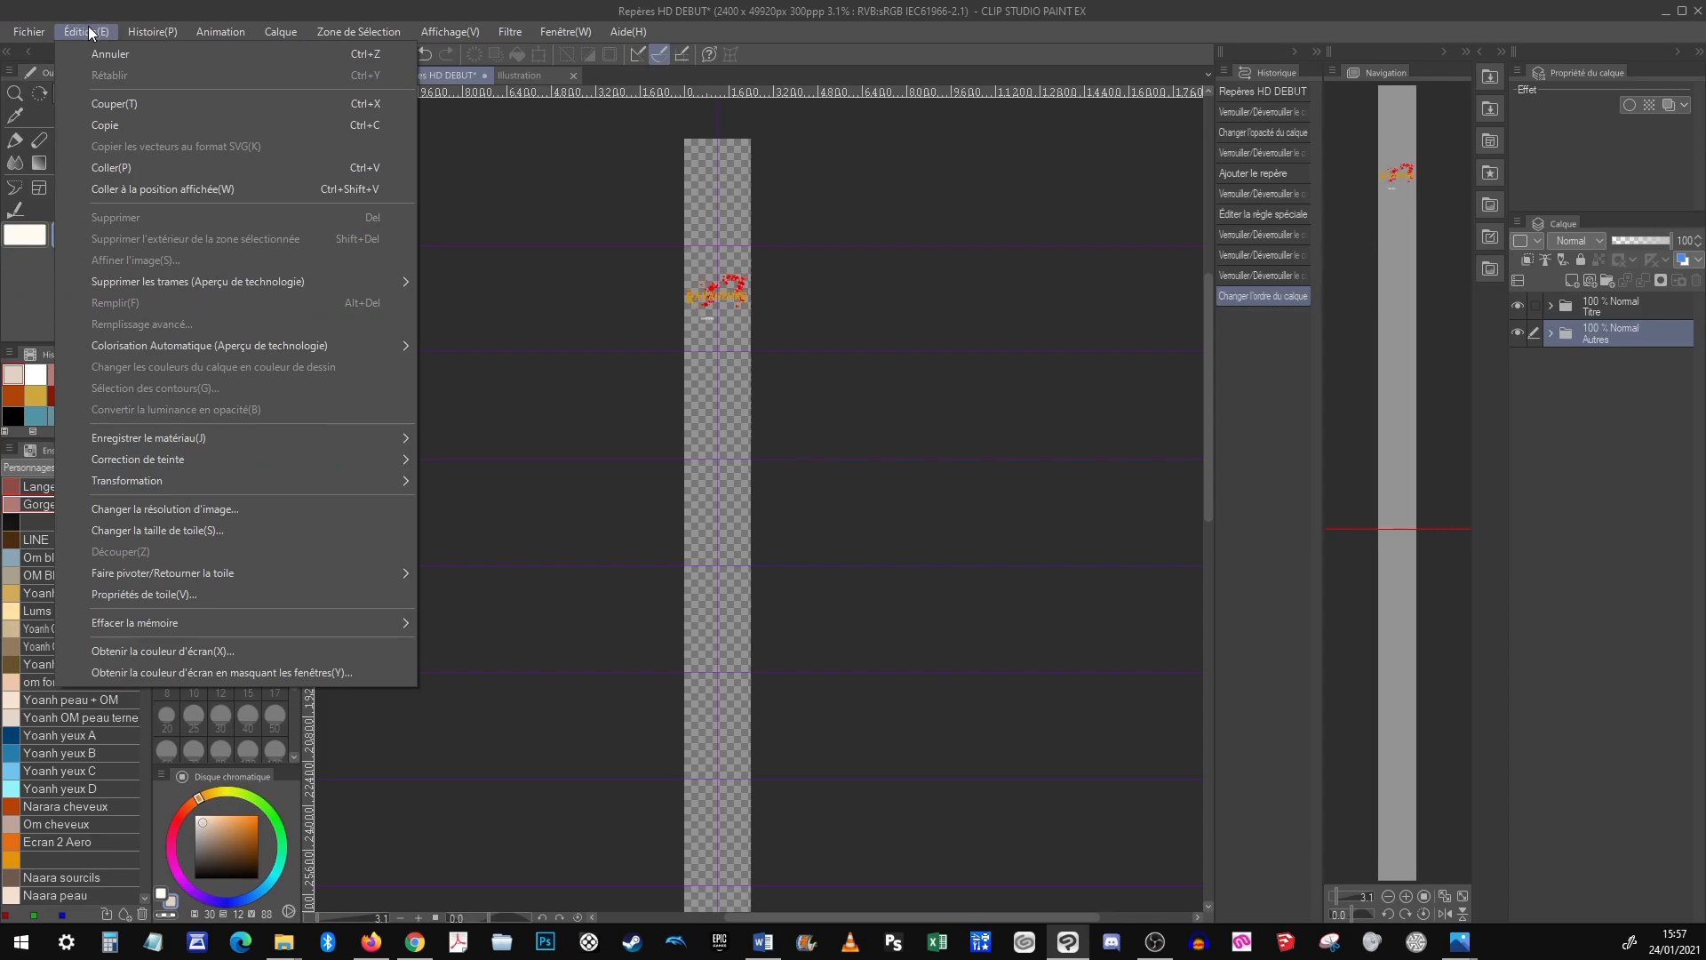
{"action": "left_click", "coordinate": [1419, 402]}
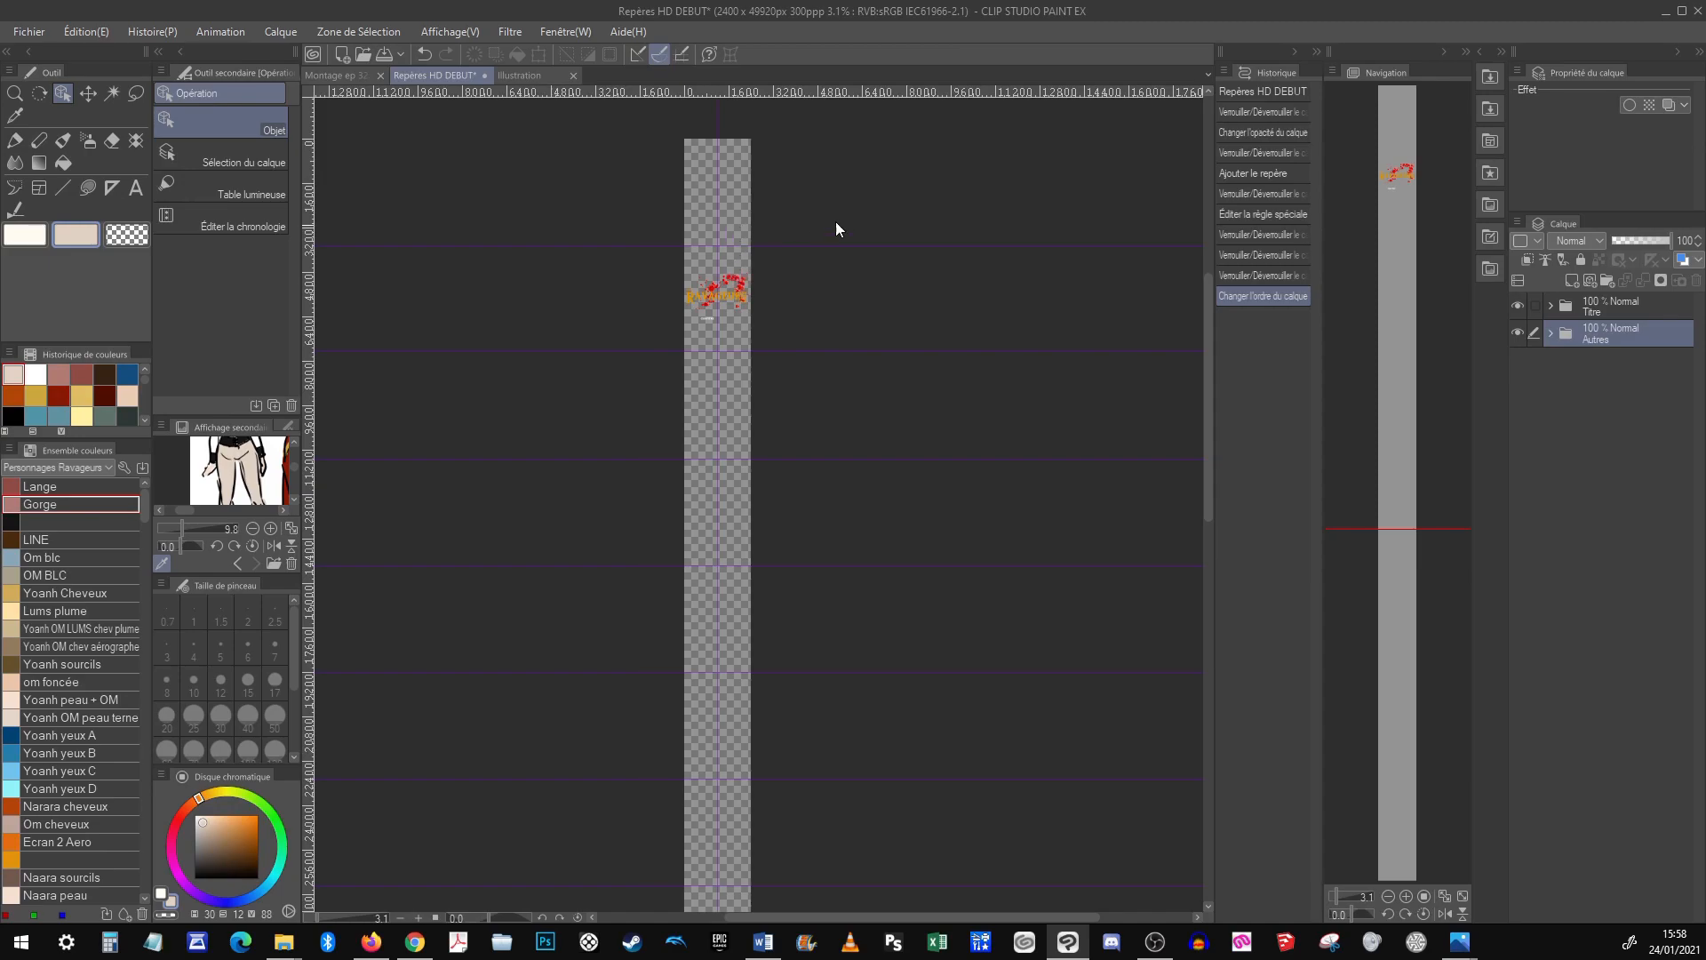
Unlock the Noir layer in the Autres folder and raise its opacity to 100%
{"action": "left_click", "coordinate": [1406, 896]}
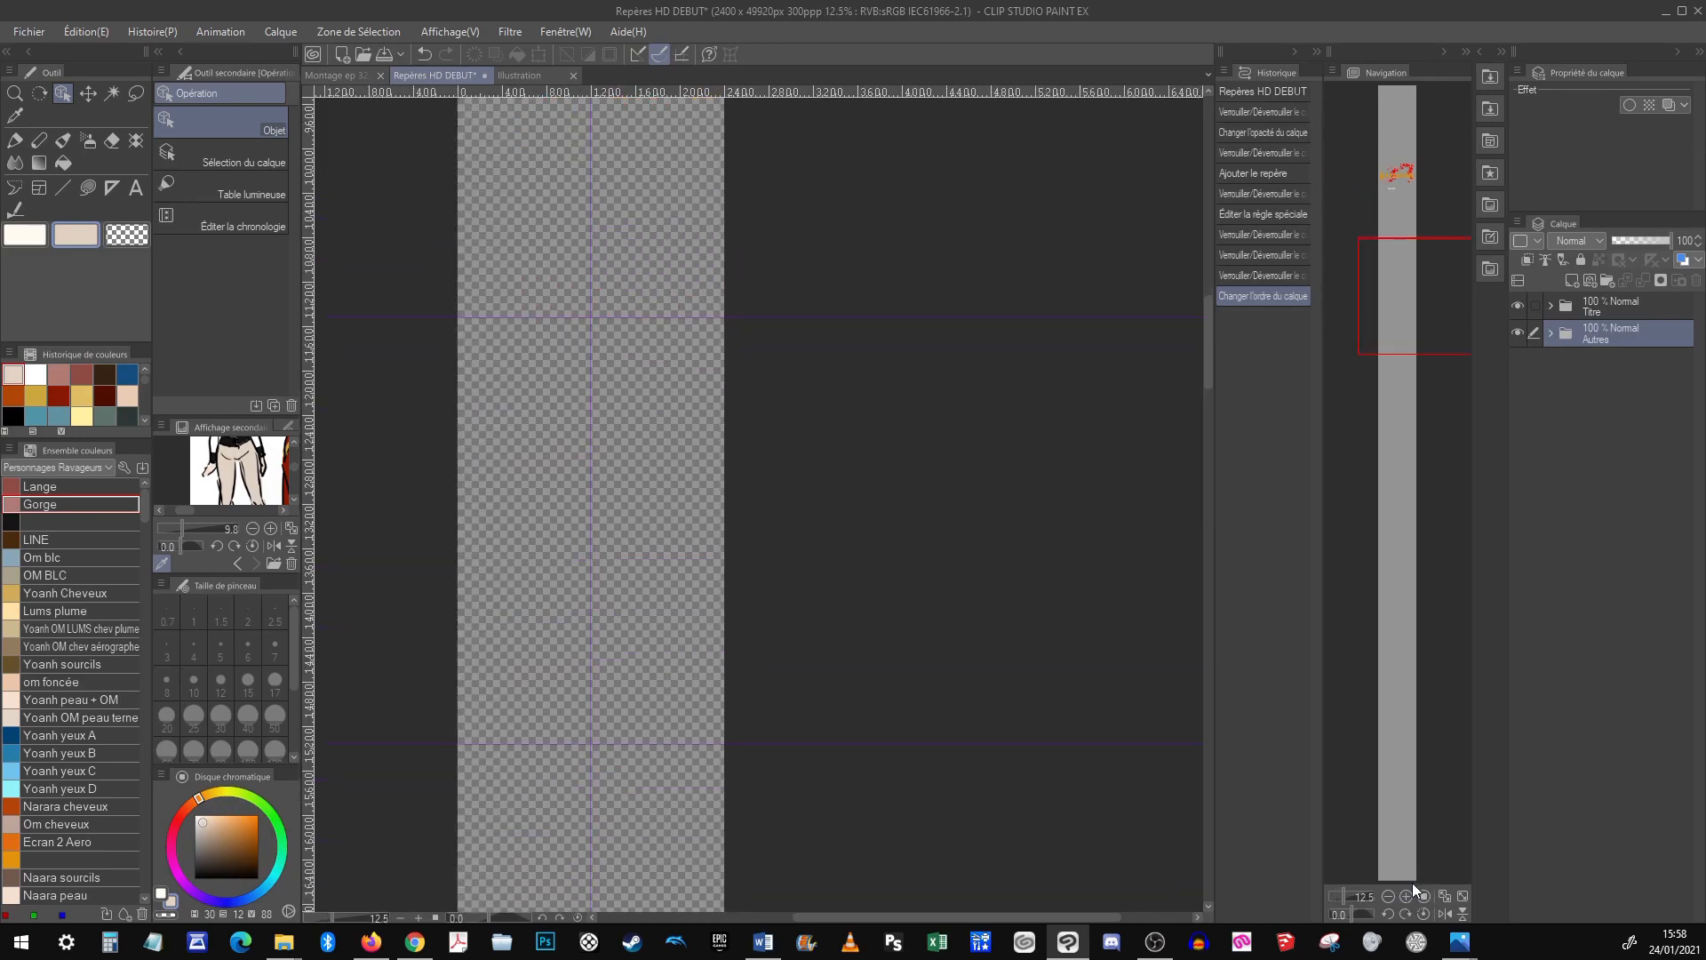
{"action": "left_click_drag", "start_coordinate": [1421, 279], "coordinate": [1424, 119]}
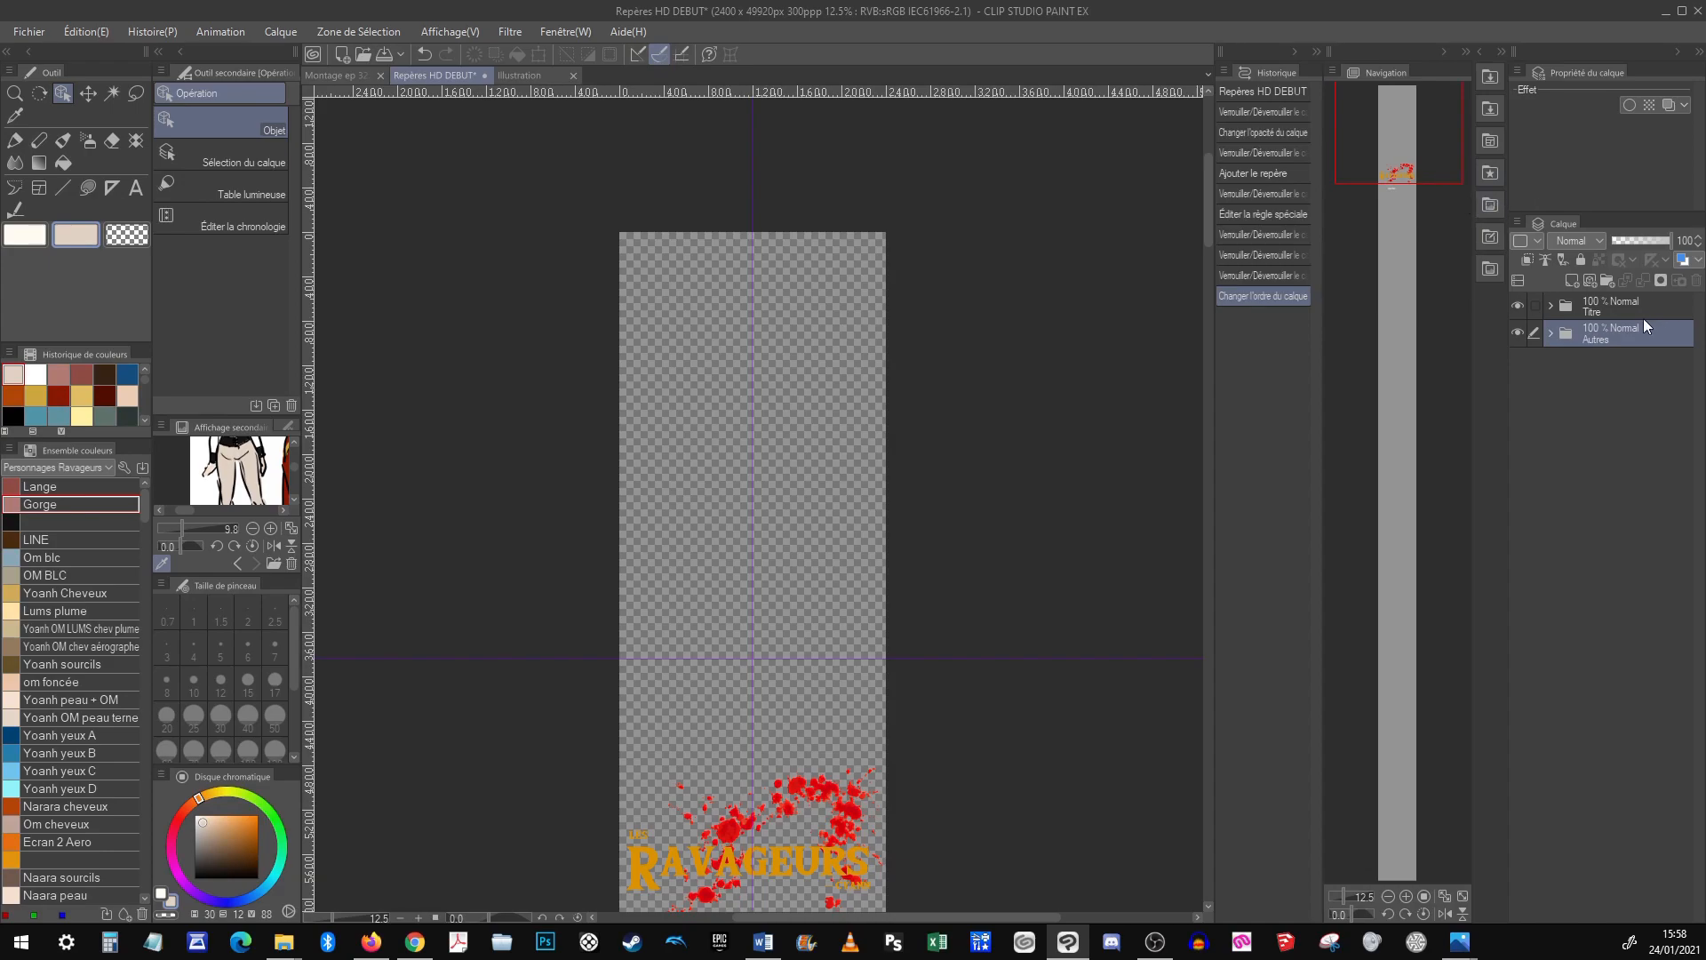
{"action": "left_click", "coordinate": [1553, 338]}
{"action": "left_click", "coordinate": [1664, 376]}
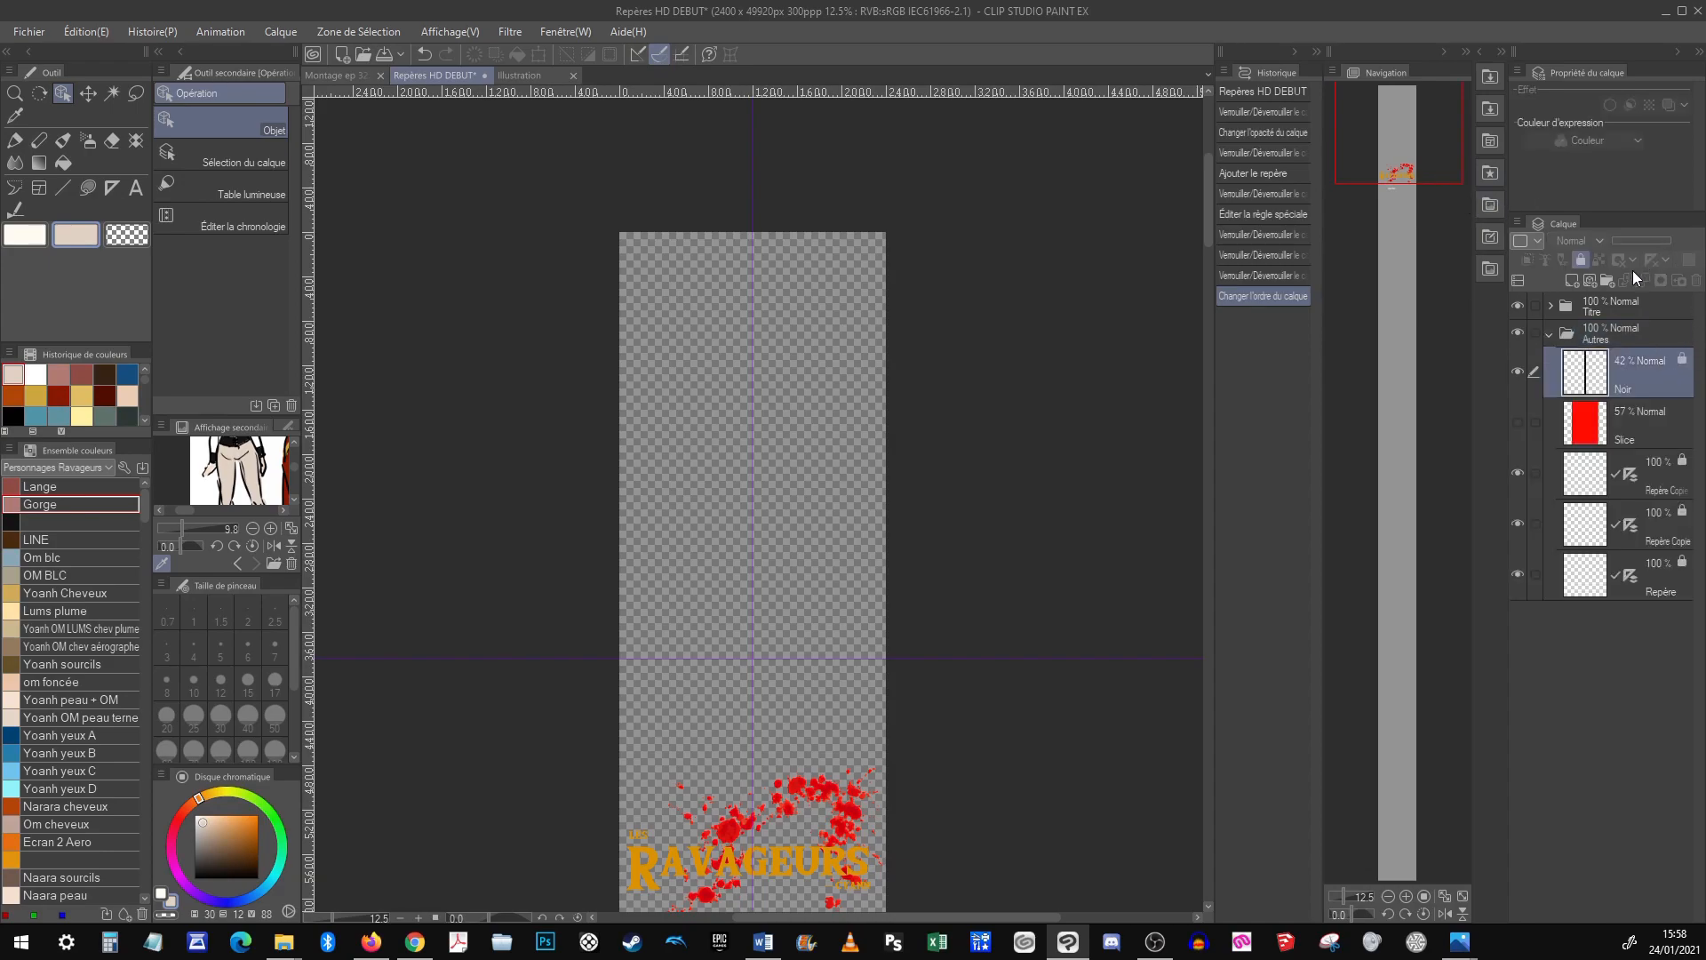
{"action": "left_click", "coordinate": [1582, 260]}
{"action": "left_click_drag", "start_coordinate": [1635, 240], "coordinate": [1670, 240]}
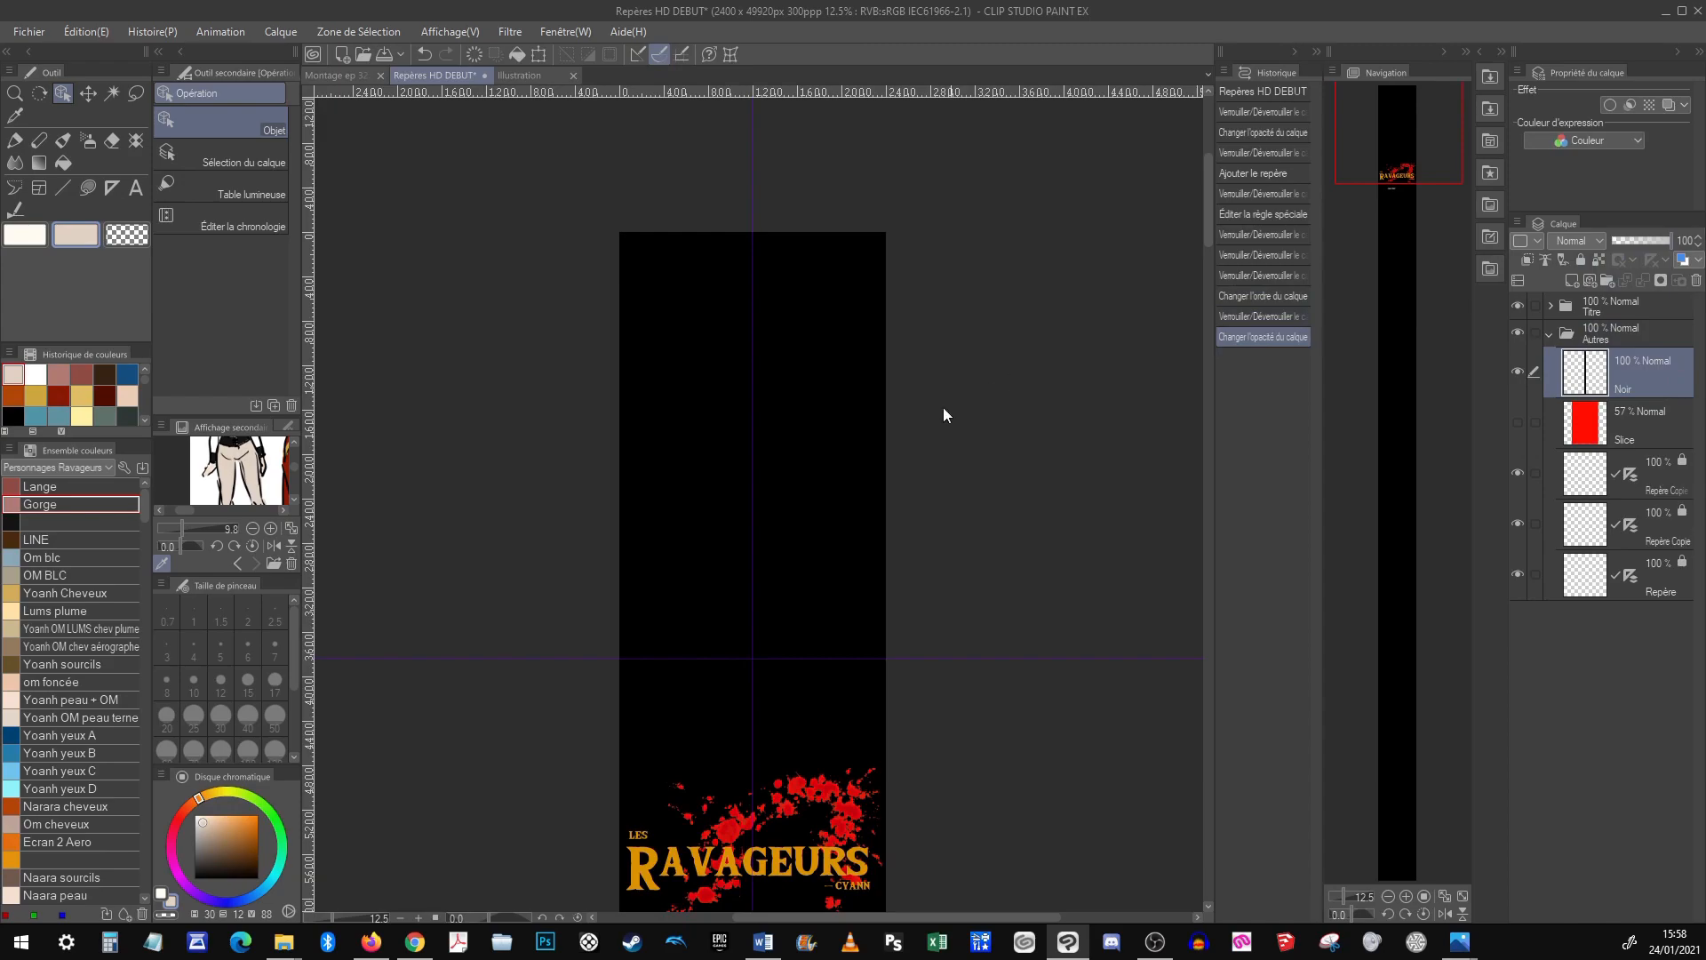
Fill the entire Noir layer with white, using the fill mode that refers only to the edited layer
{"action": "key", "text": "g"}
{"action": "left_click_drag", "start_coordinate": [214, 826], "coordinate": [192, 812]}
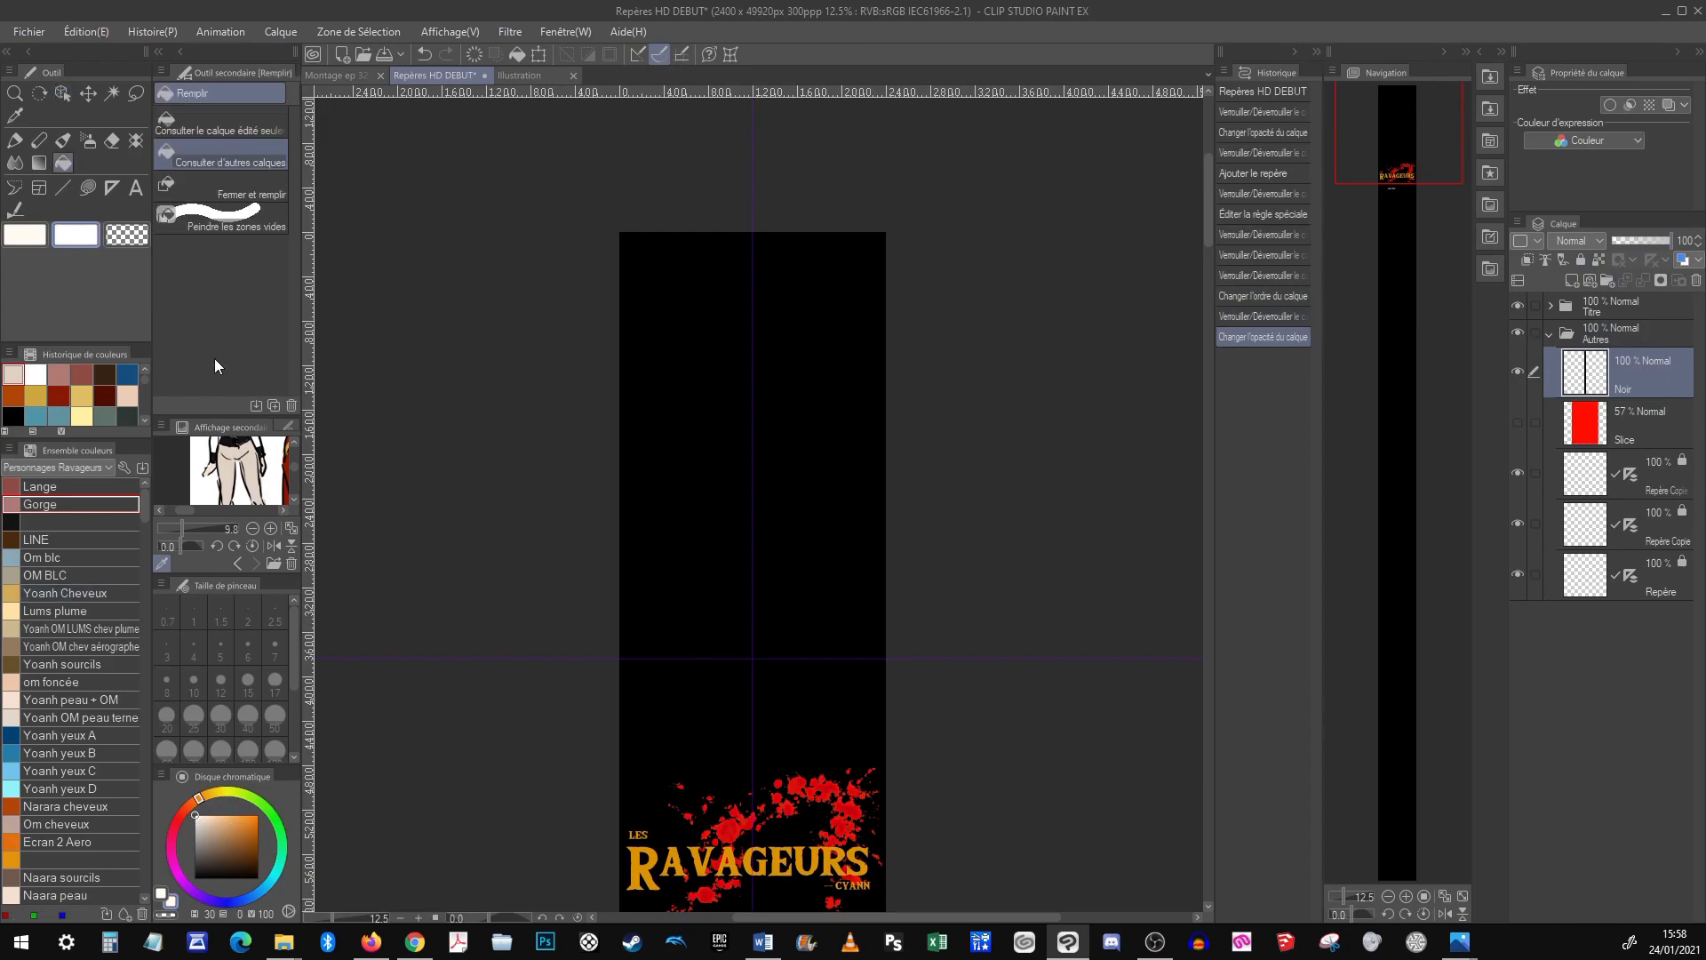
{"action": "left_click", "coordinate": [272, 135]}
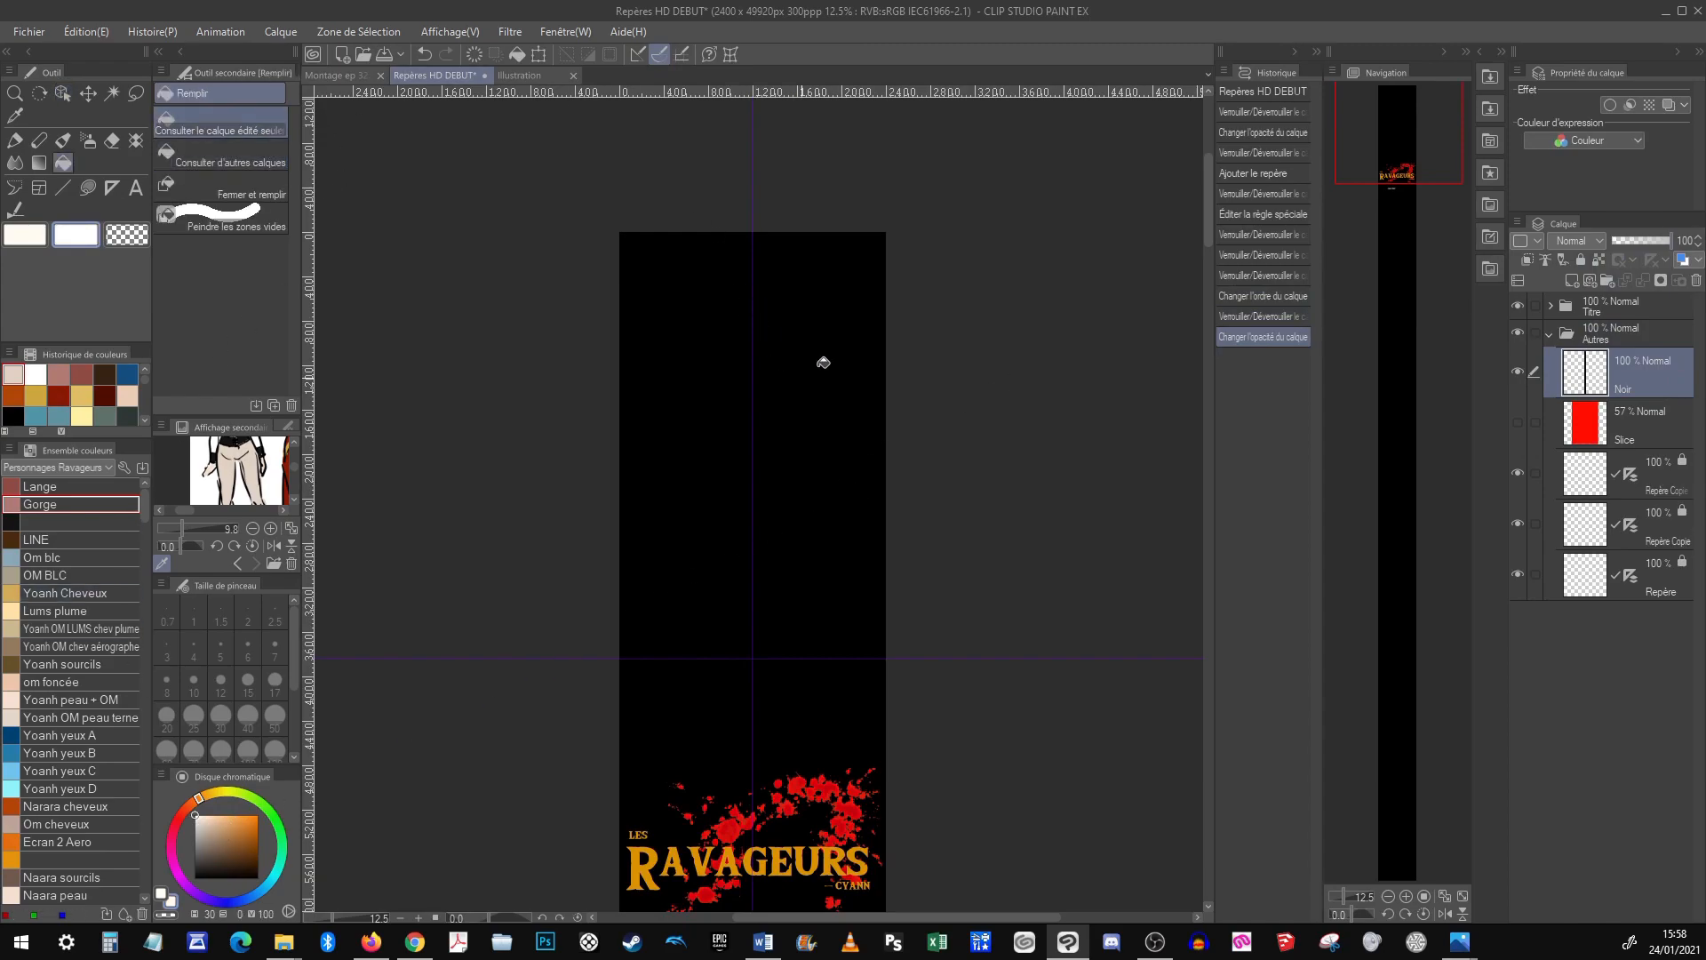
{"action": "left_click", "coordinate": [919, 240]}
{"action": "left_click", "coordinate": [878, 257]}
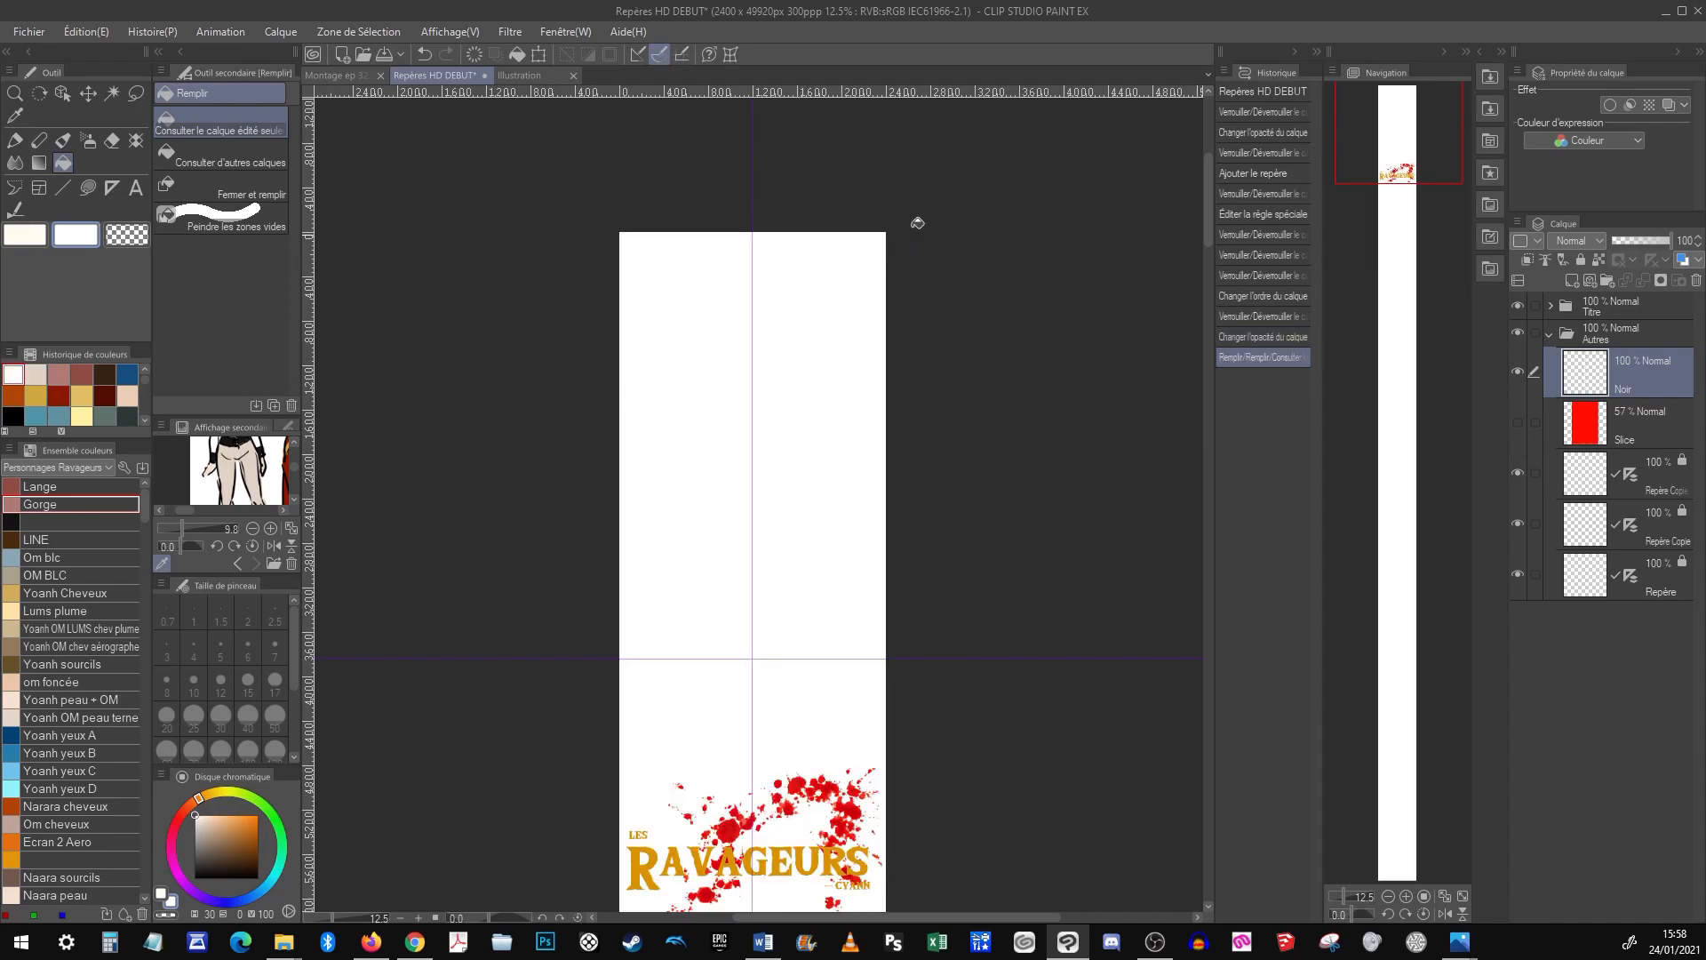
Collapse the Autres folder, then hide the Titre folder and make it the active one
{"action": "left_click", "coordinate": [1586, 334]}
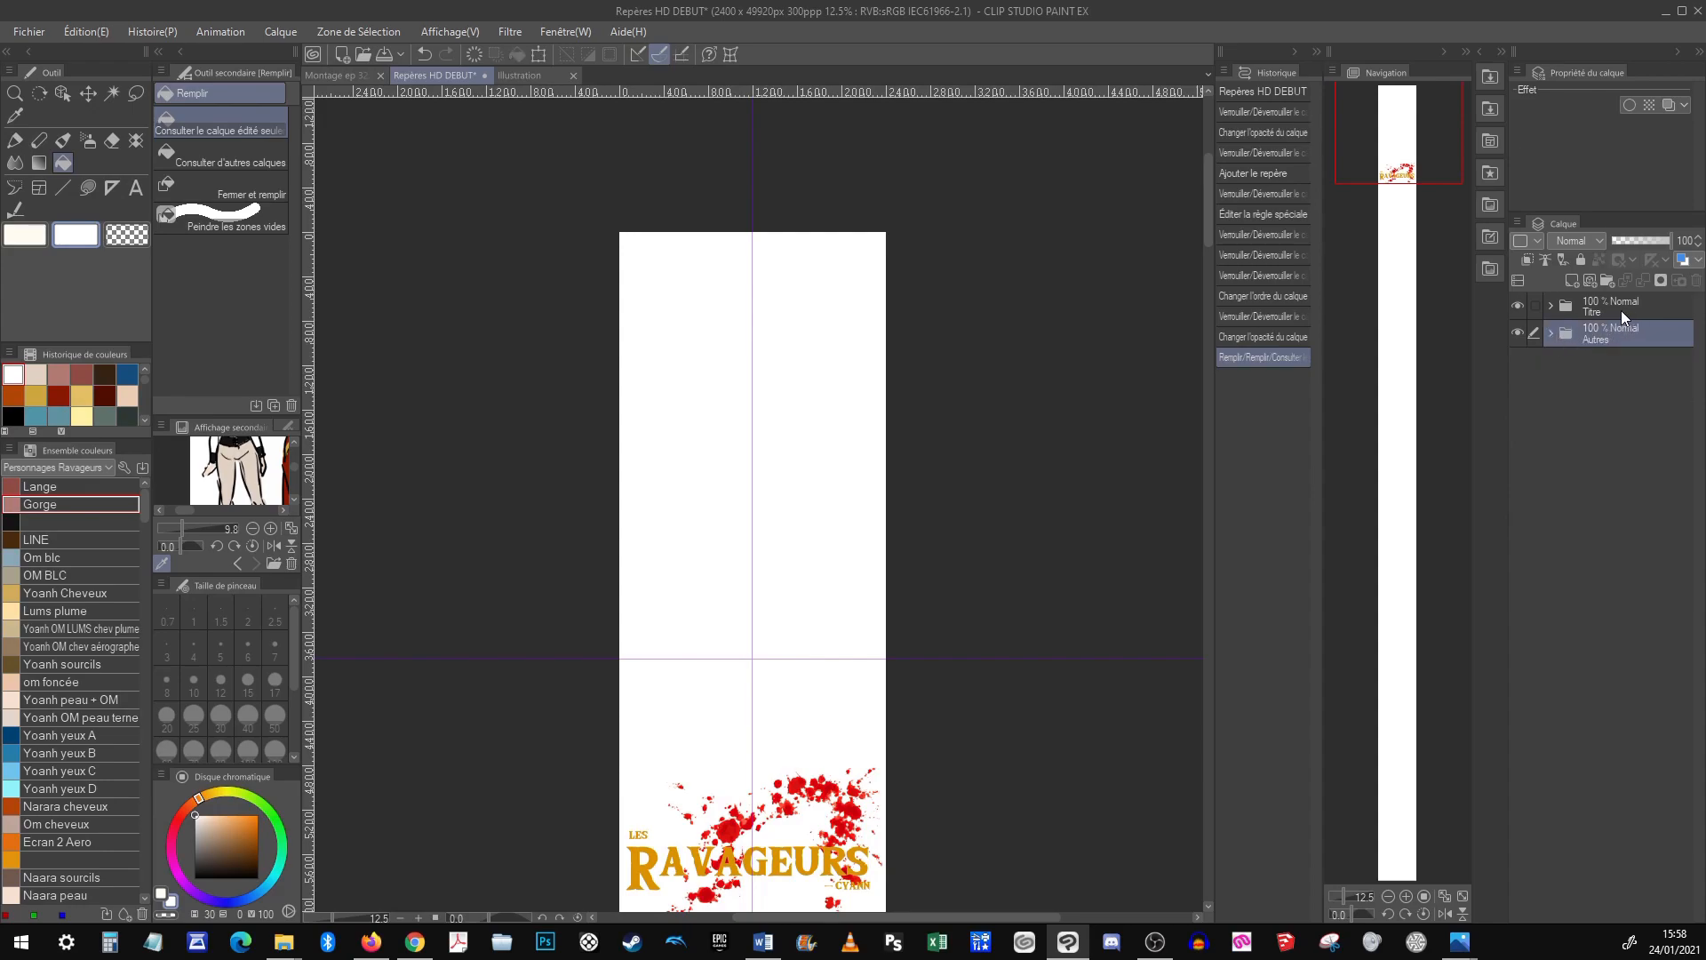
{"action": "left_click", "coordinate": [1517, 308]}
{"action": "left_click", "coordinate": [1651, 311]}
{"action": "mouse_move", "coordinate": [1394, 132]}
{"action": "left_mouse_down"}
{"action": "mouse_move", "coordinate": [1417, 152]}
{"action": "mouse_move", "coordinate": [1413, 179]}
{"action": "mouse_move", "coordinate": [1421, 130]}
{"action": "mouse_move", "coordinate": [1406, 354]}
{"action": "mouse_move", "coordinate": [1417, 133]}
{"action": "left_mouse_up"}
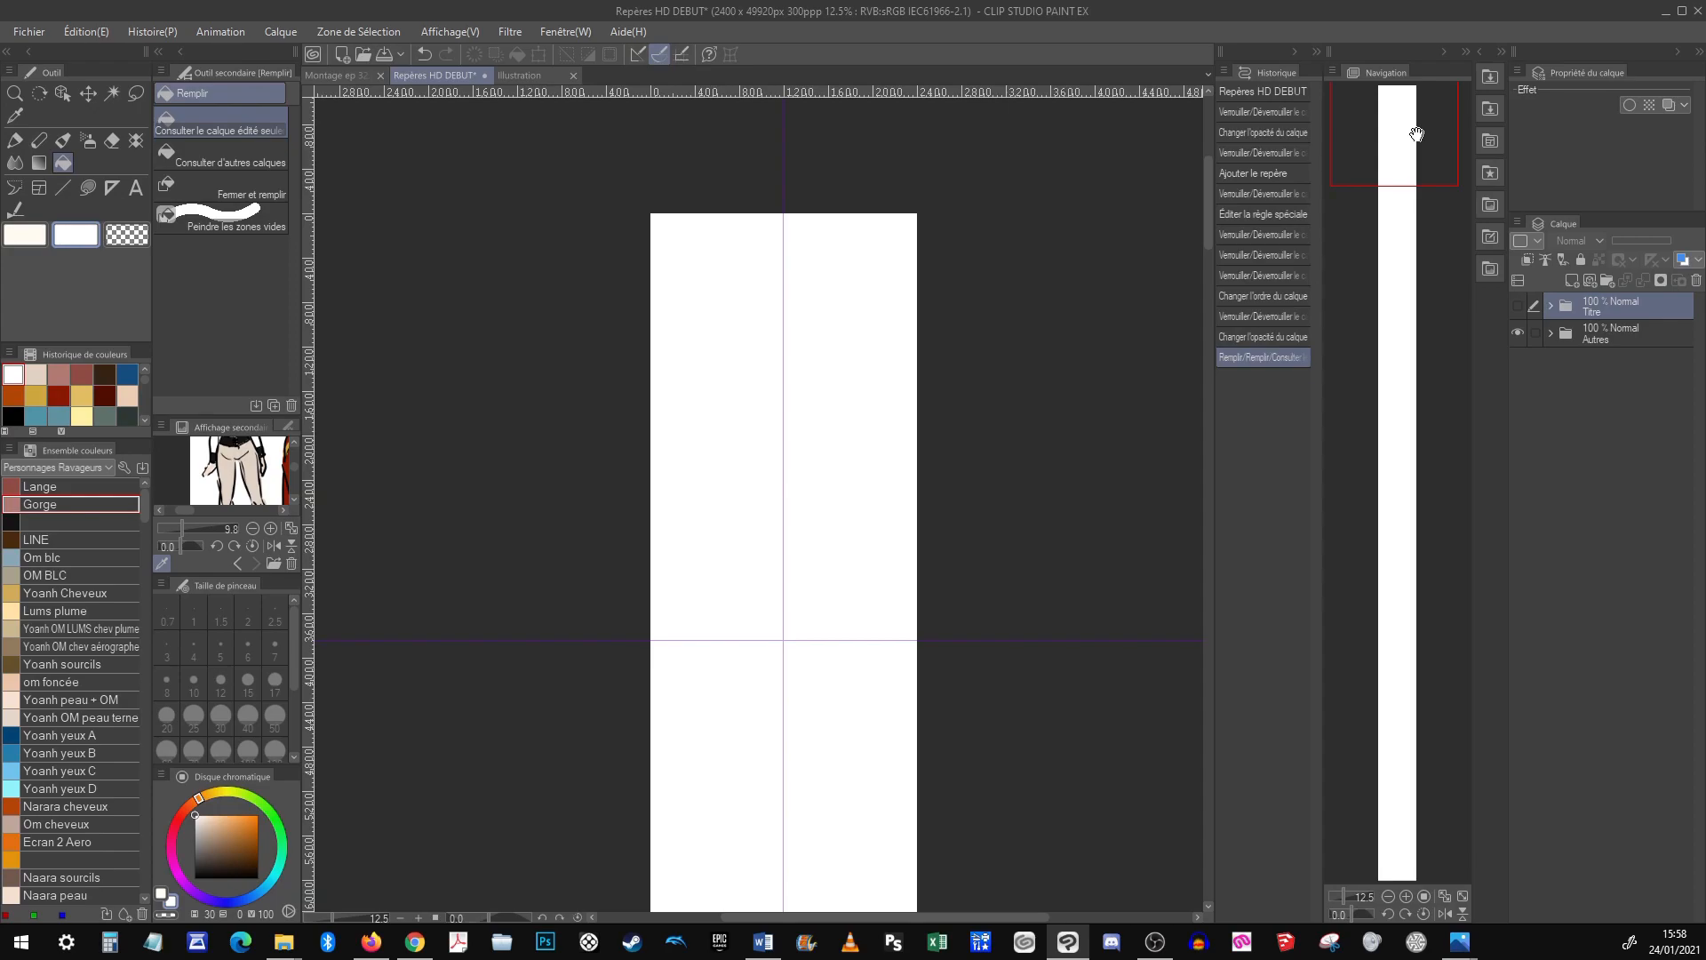
Choose the Cadre rectangle frame tool and show its tool properties, enlarged so that more of its options are visible
{"action": "left_click", "coordinate": [39, 187]}
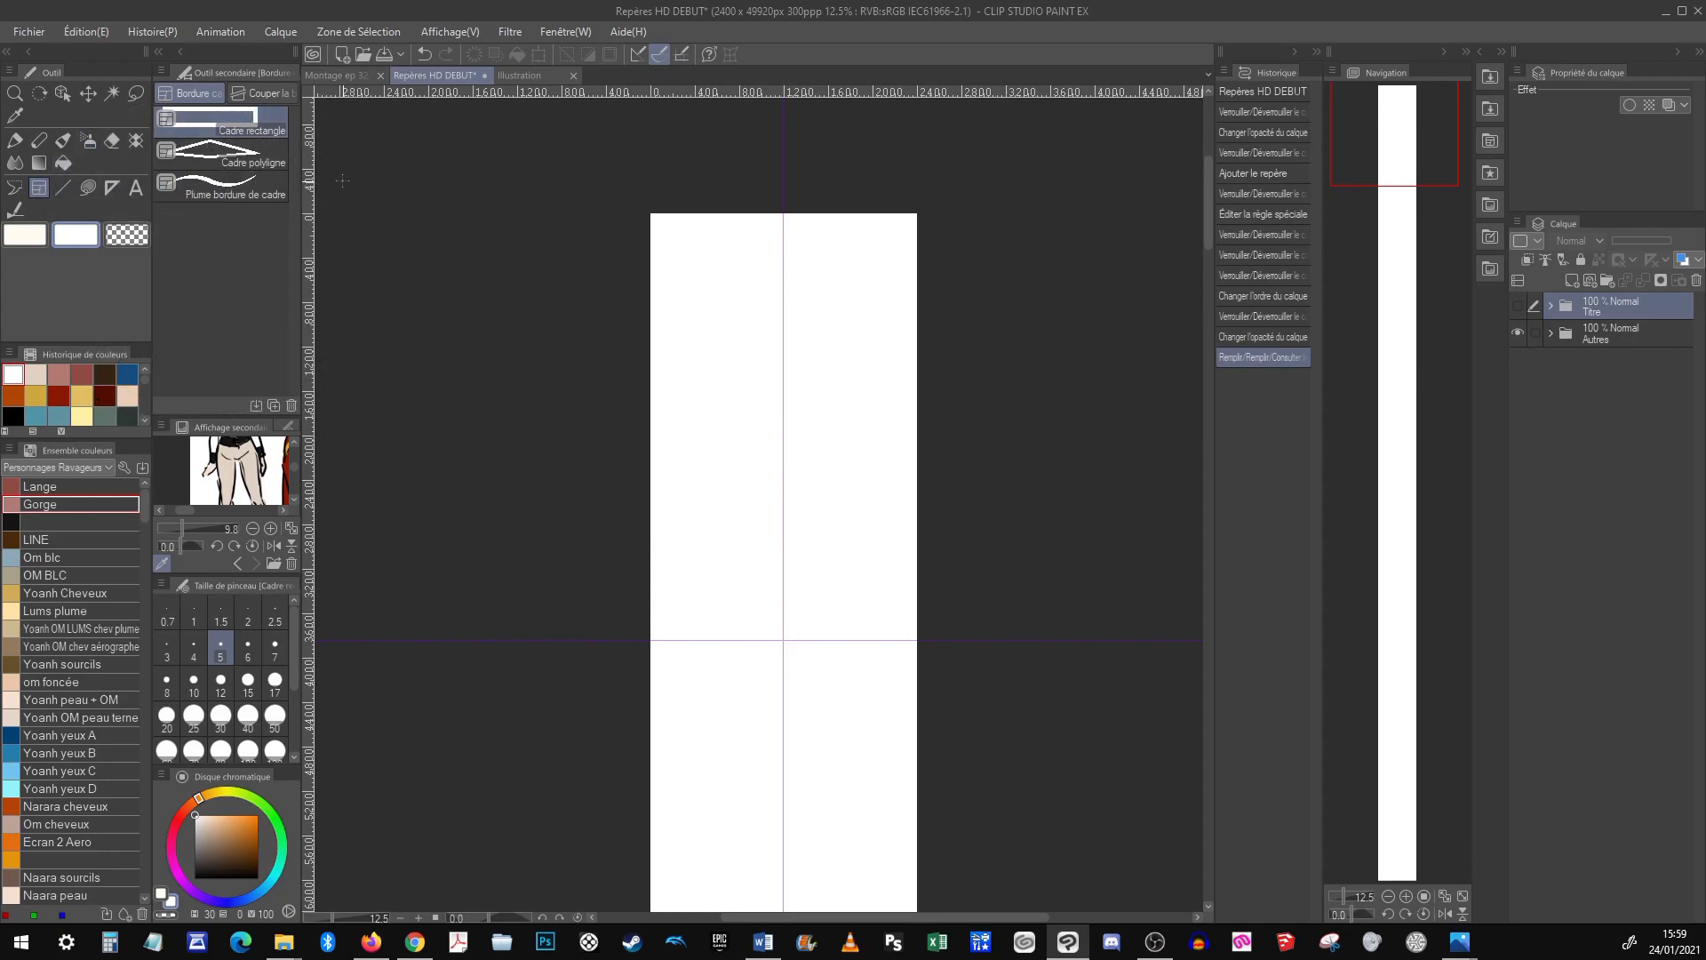
{"action": "left_click", "coordinate": [285, 426]}
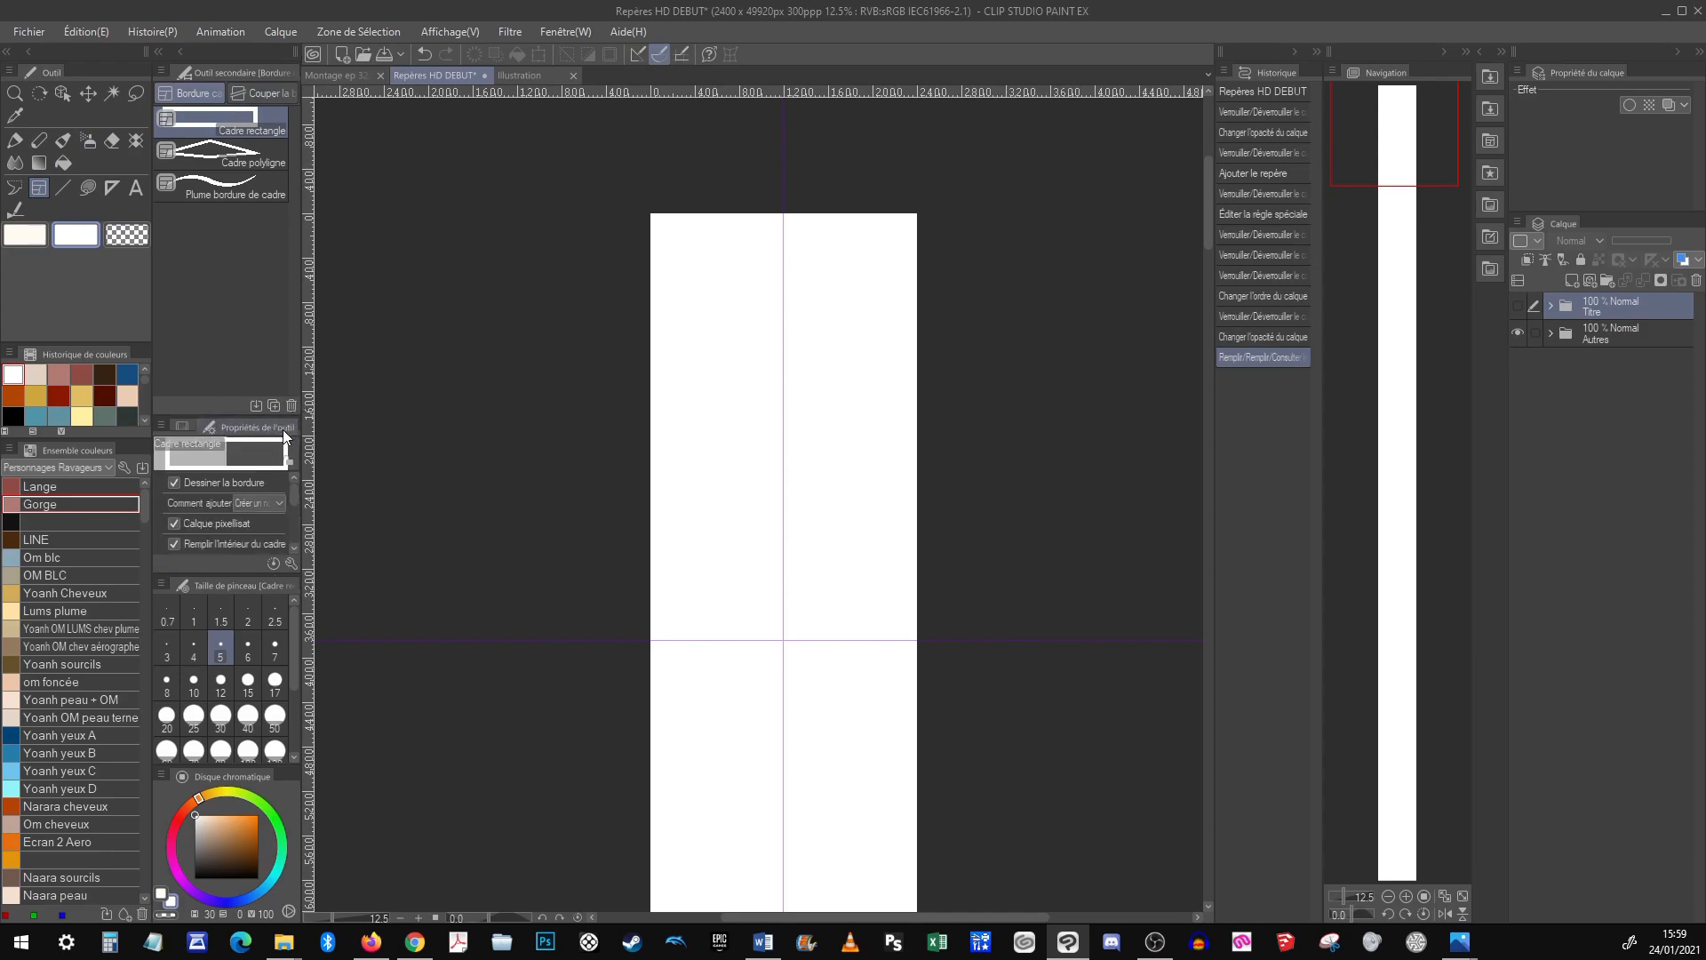
{"action": "left_click", "coordinate": [563, 32]}
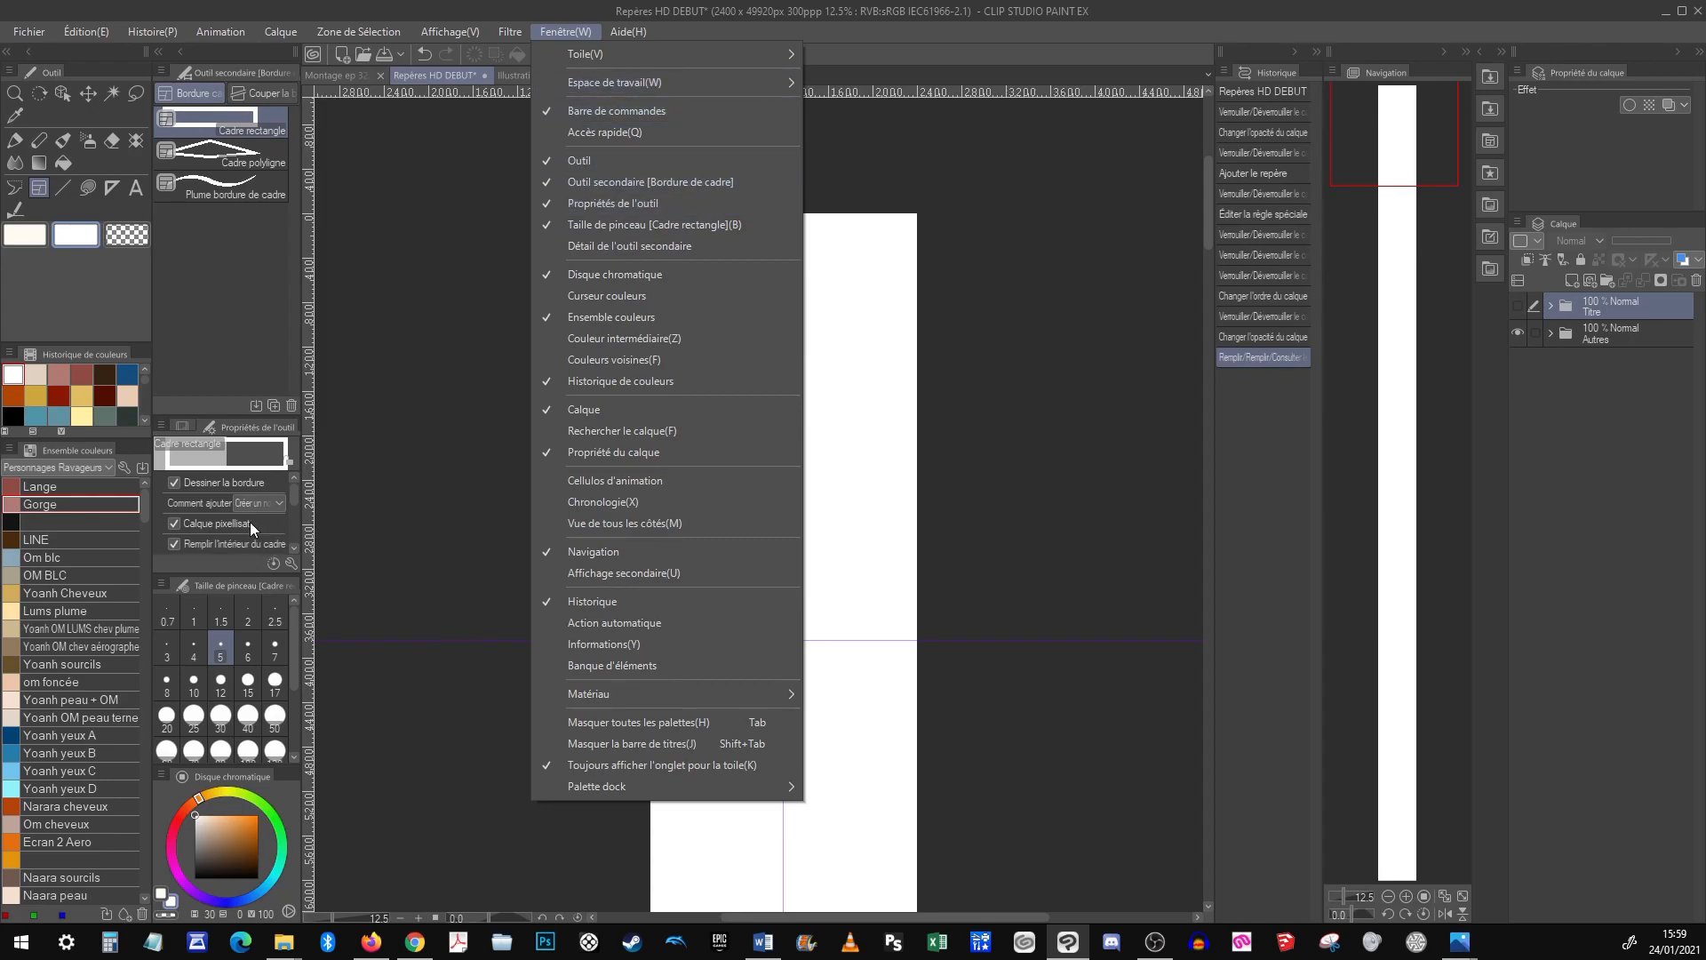
{"action": "left_click", "coordinate": [234, 414]}
{"action": "left_click_drag", "start_coordinate": [235, 414], "coordinate": [243, 342]}
{"action": "left_click_drag", "start_coordinate": [295, 427], "coordinate": [296, 379]}
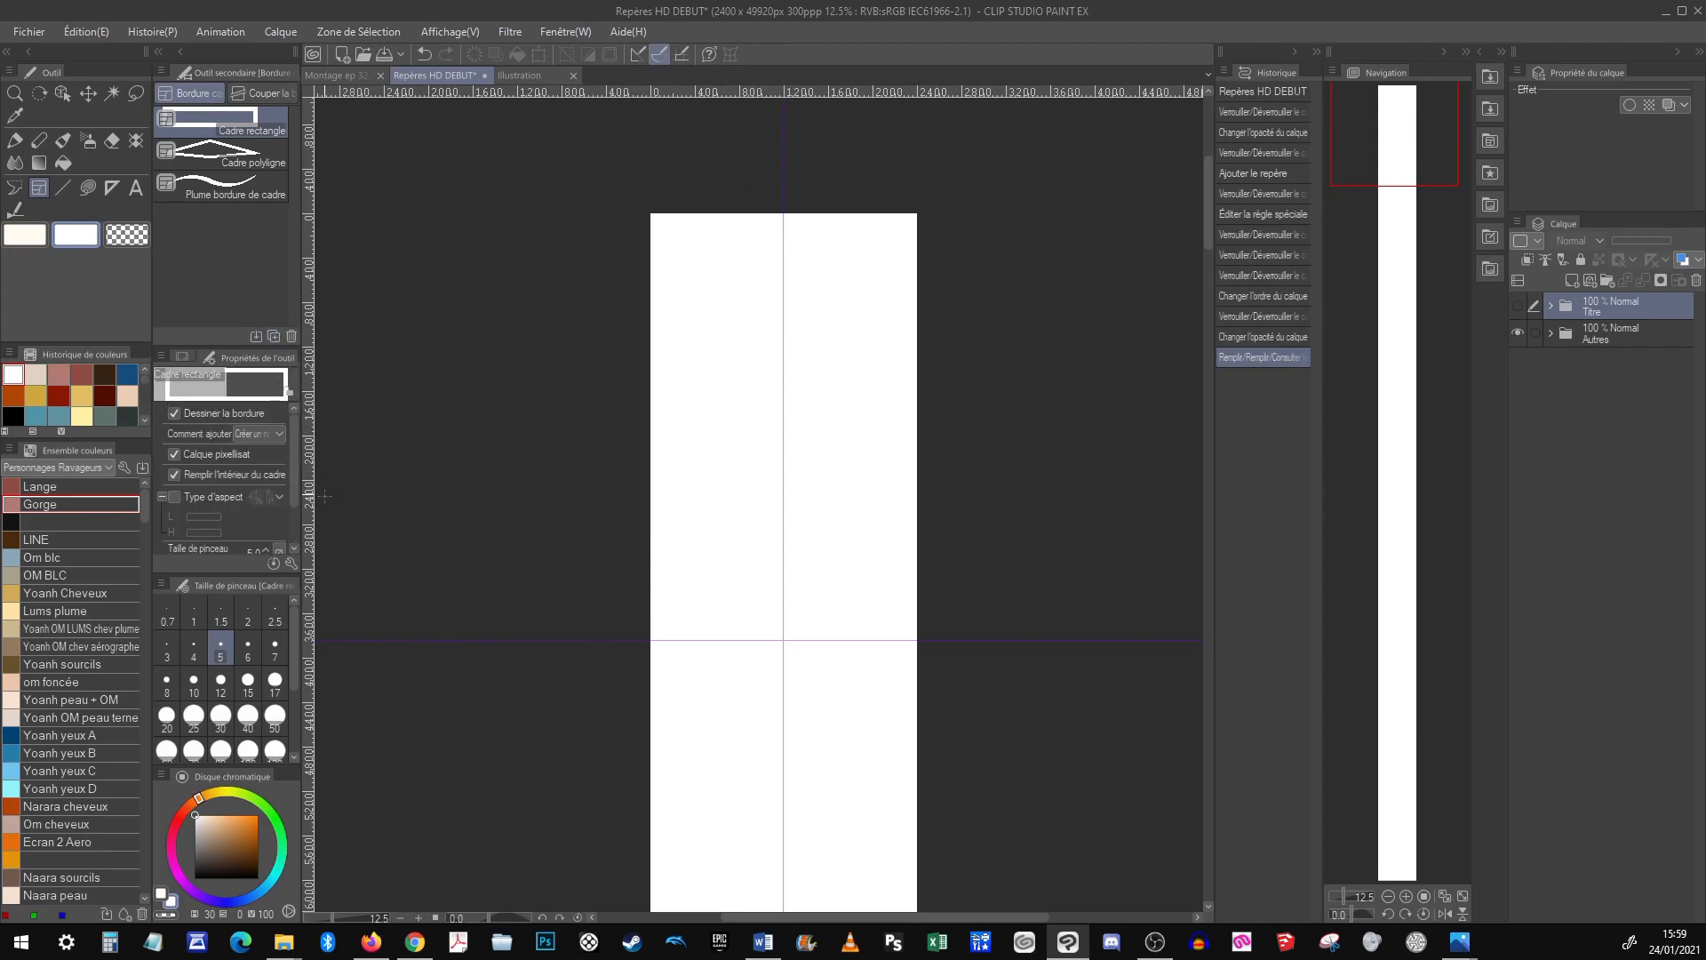
Set the drawing colour for the frame border to black
{"action": "left_click_drag", "start_coordinate": [628, 313], "coordinate": [962, 497]}
{"action": "key", "text": "ctrl+z"}
{"action": "left_click", "coordinate": [197, 877]}
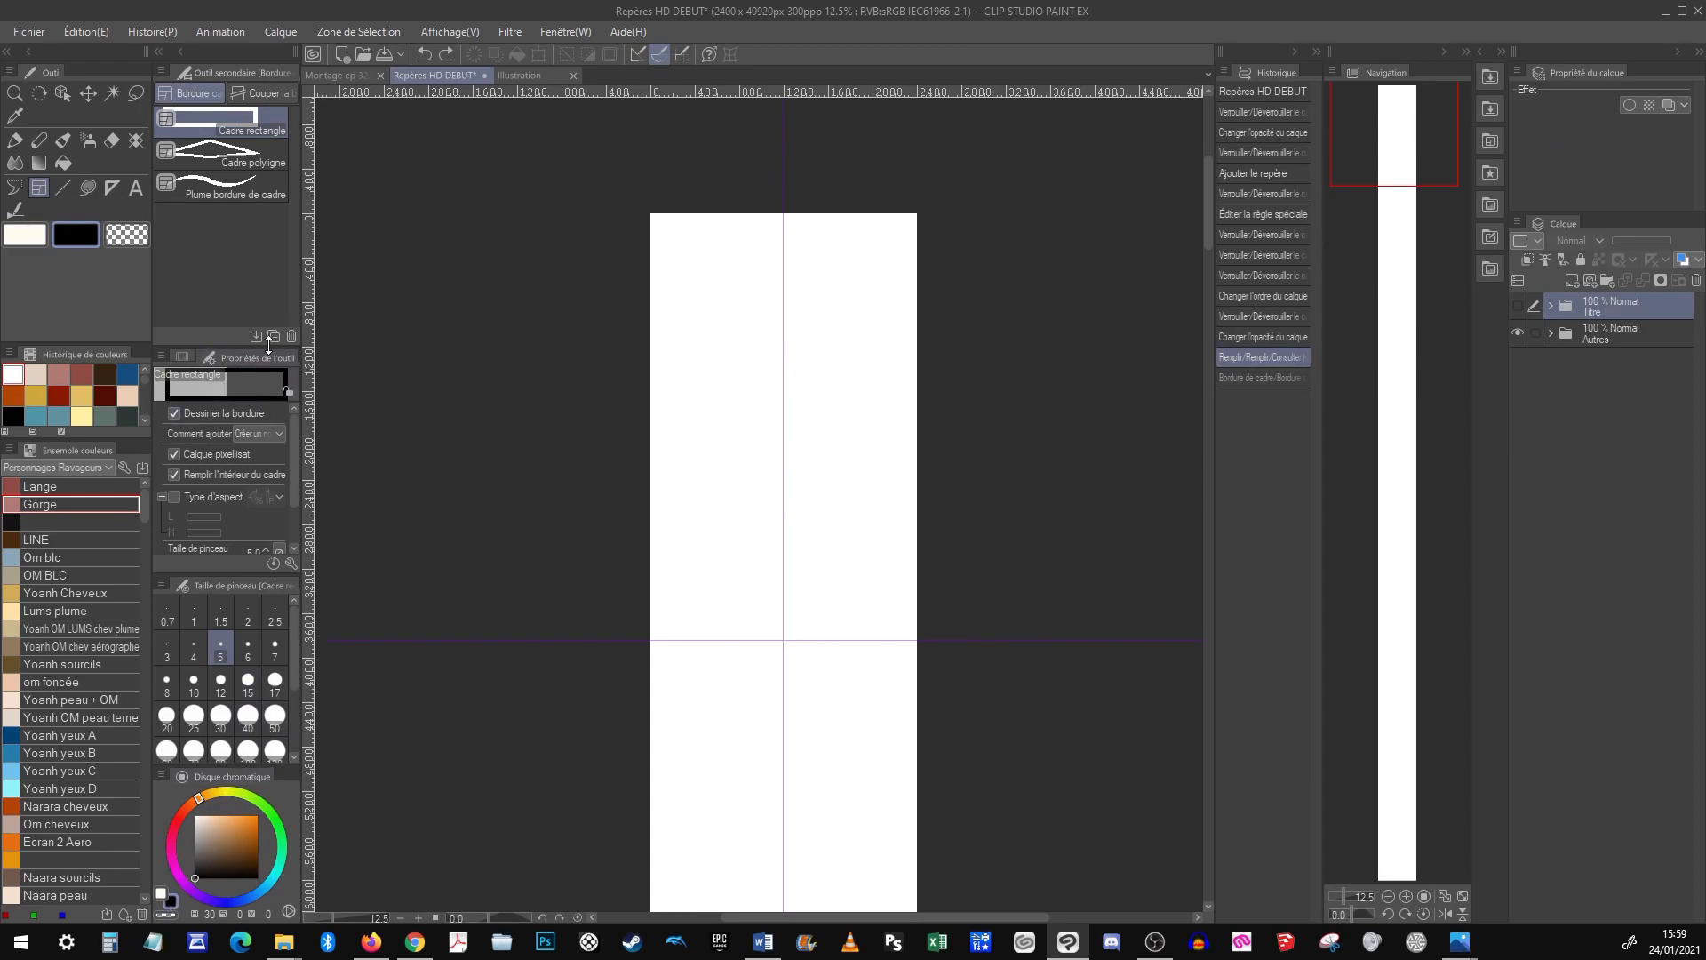
{"action": "left_click_drag", "start_coordinate": [638, 297], "coordinate": [927, 620]}
{"action": "left_click_drag", "start_coordinate": [969, 562], "coordinate": [969, 562]}
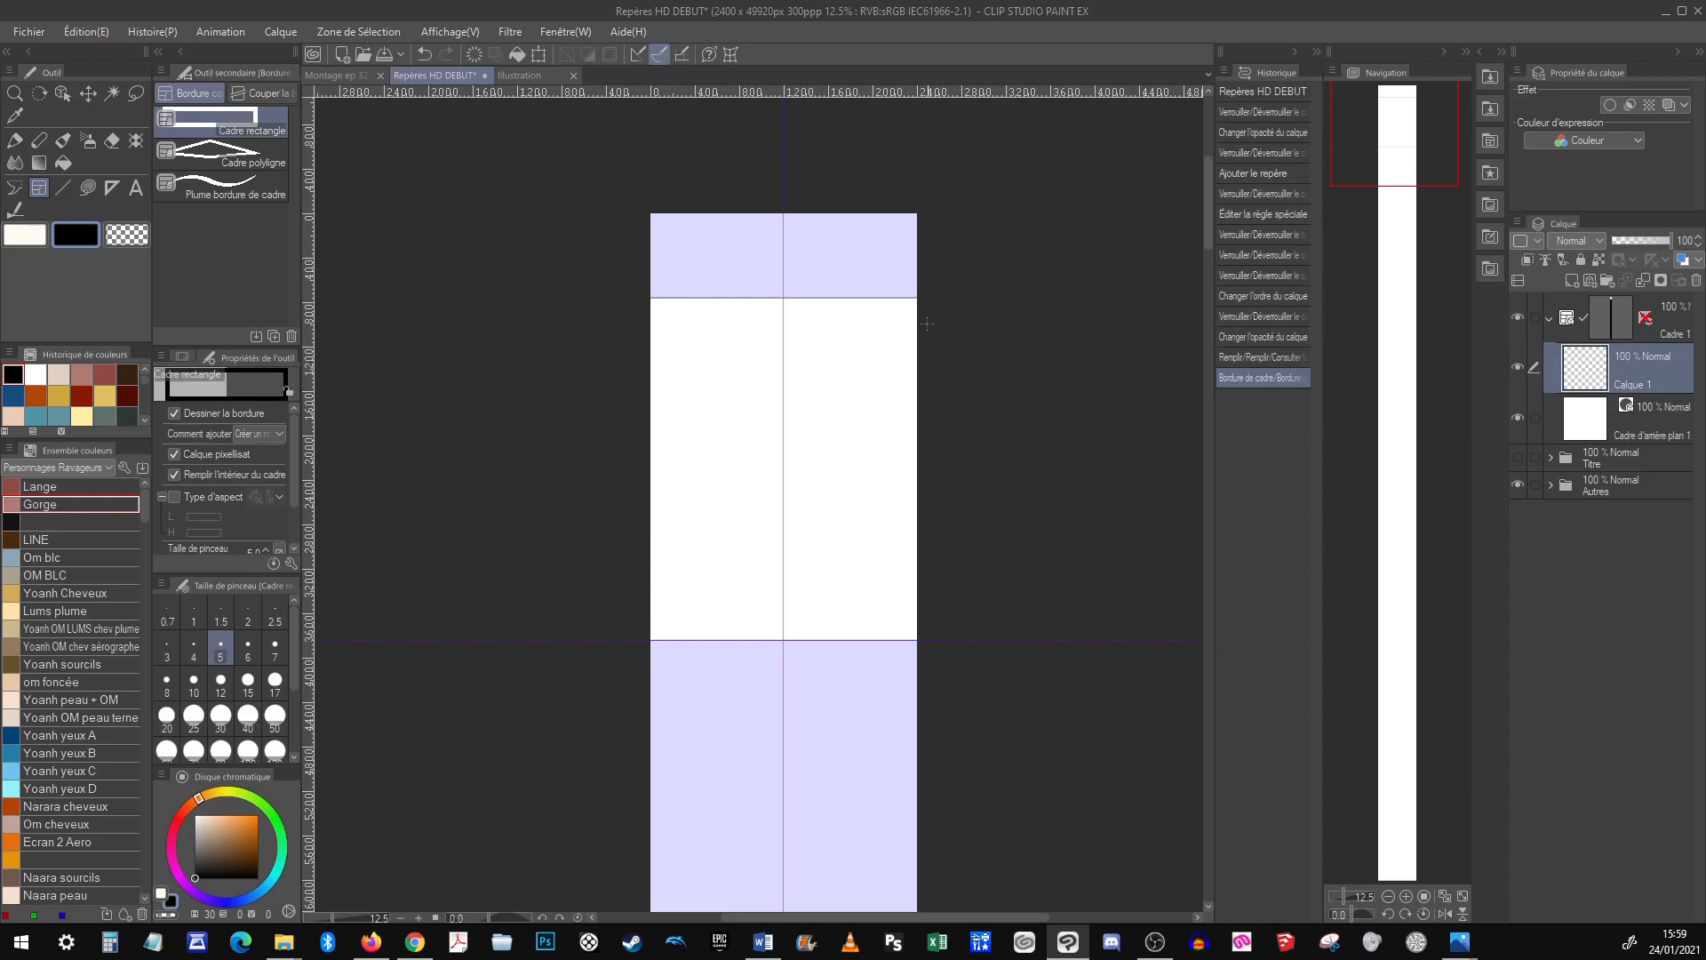
{"action": "key", "text": "ctrl+z"}
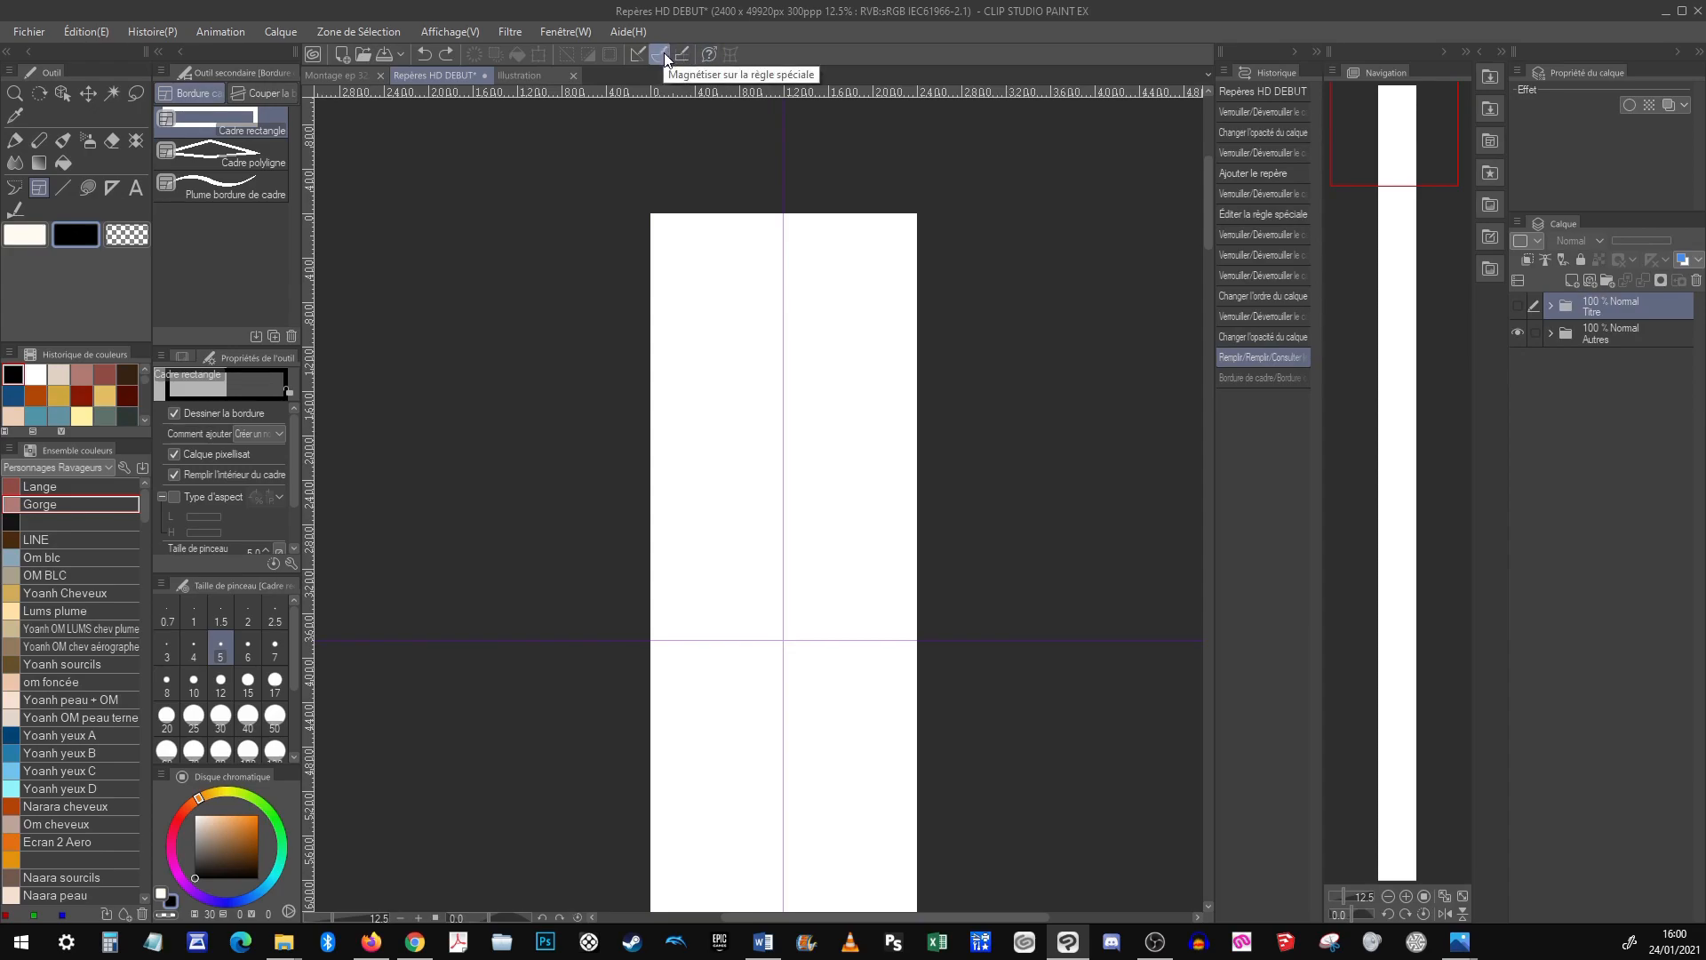
Turn off snapping to special rulers and draw a full-width rectangular frame from about 550 to 3650 px down the canvas
{"action": "left_click_drag", "start_coordinate": [631, 275], "coordinate": [930, 619]}
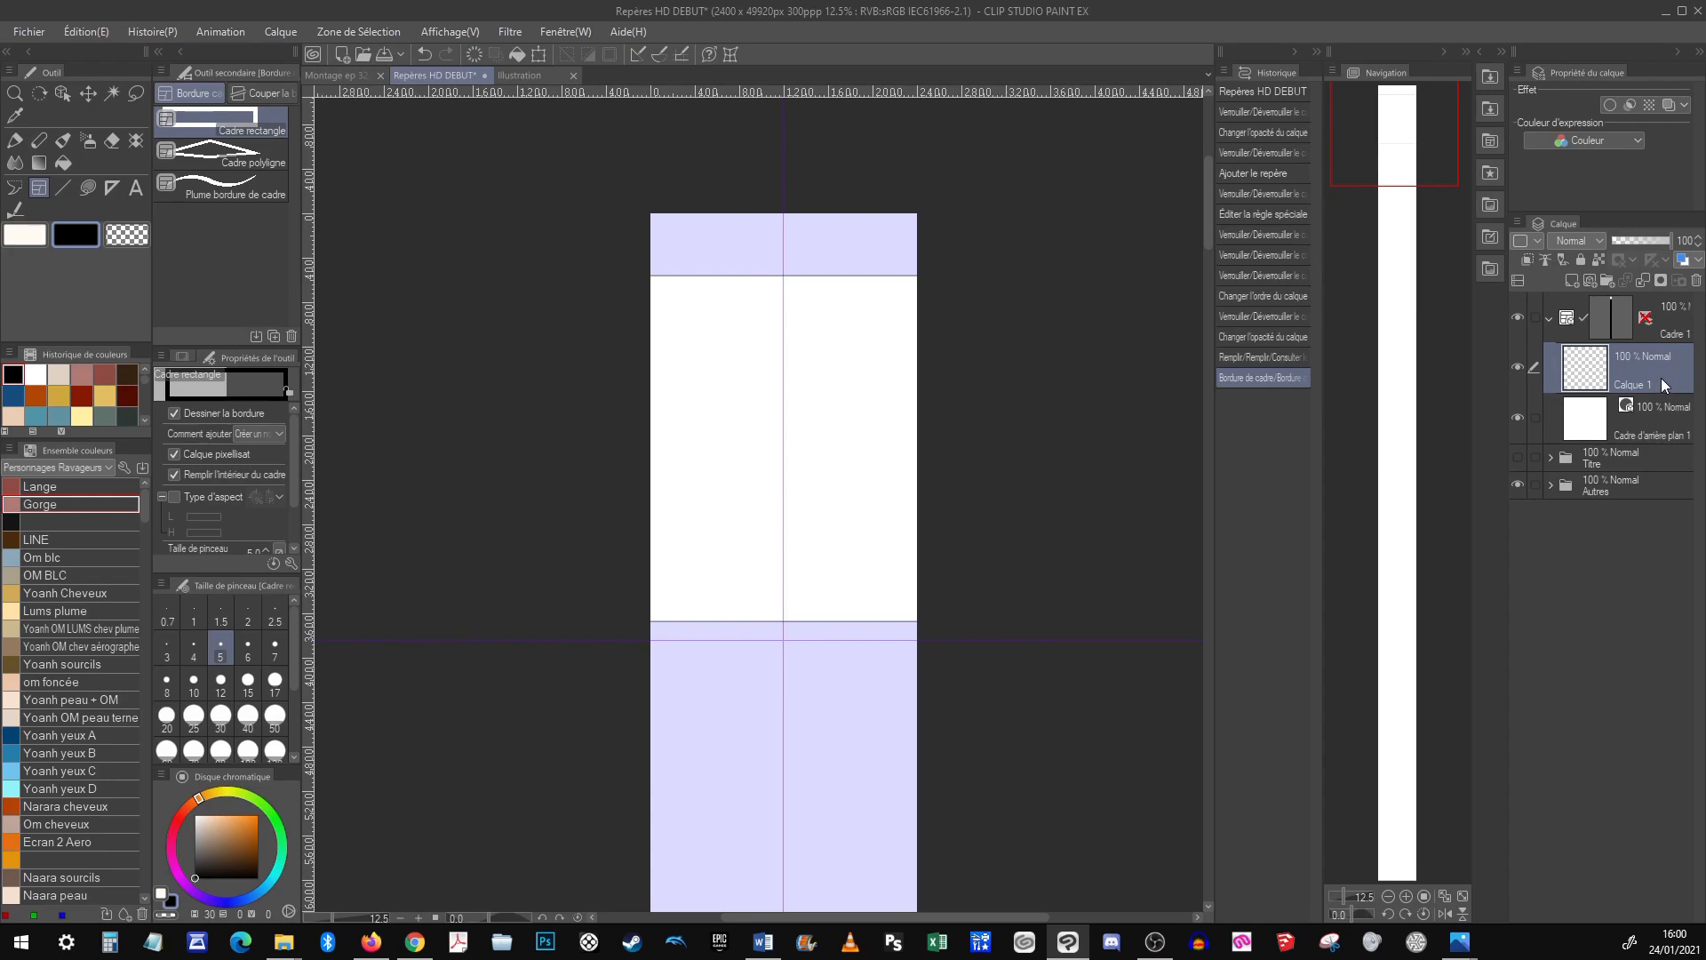
{"action": "left_click_drag", "start_coordinate": [1409, 144], "coordinate": [1430, 141]}
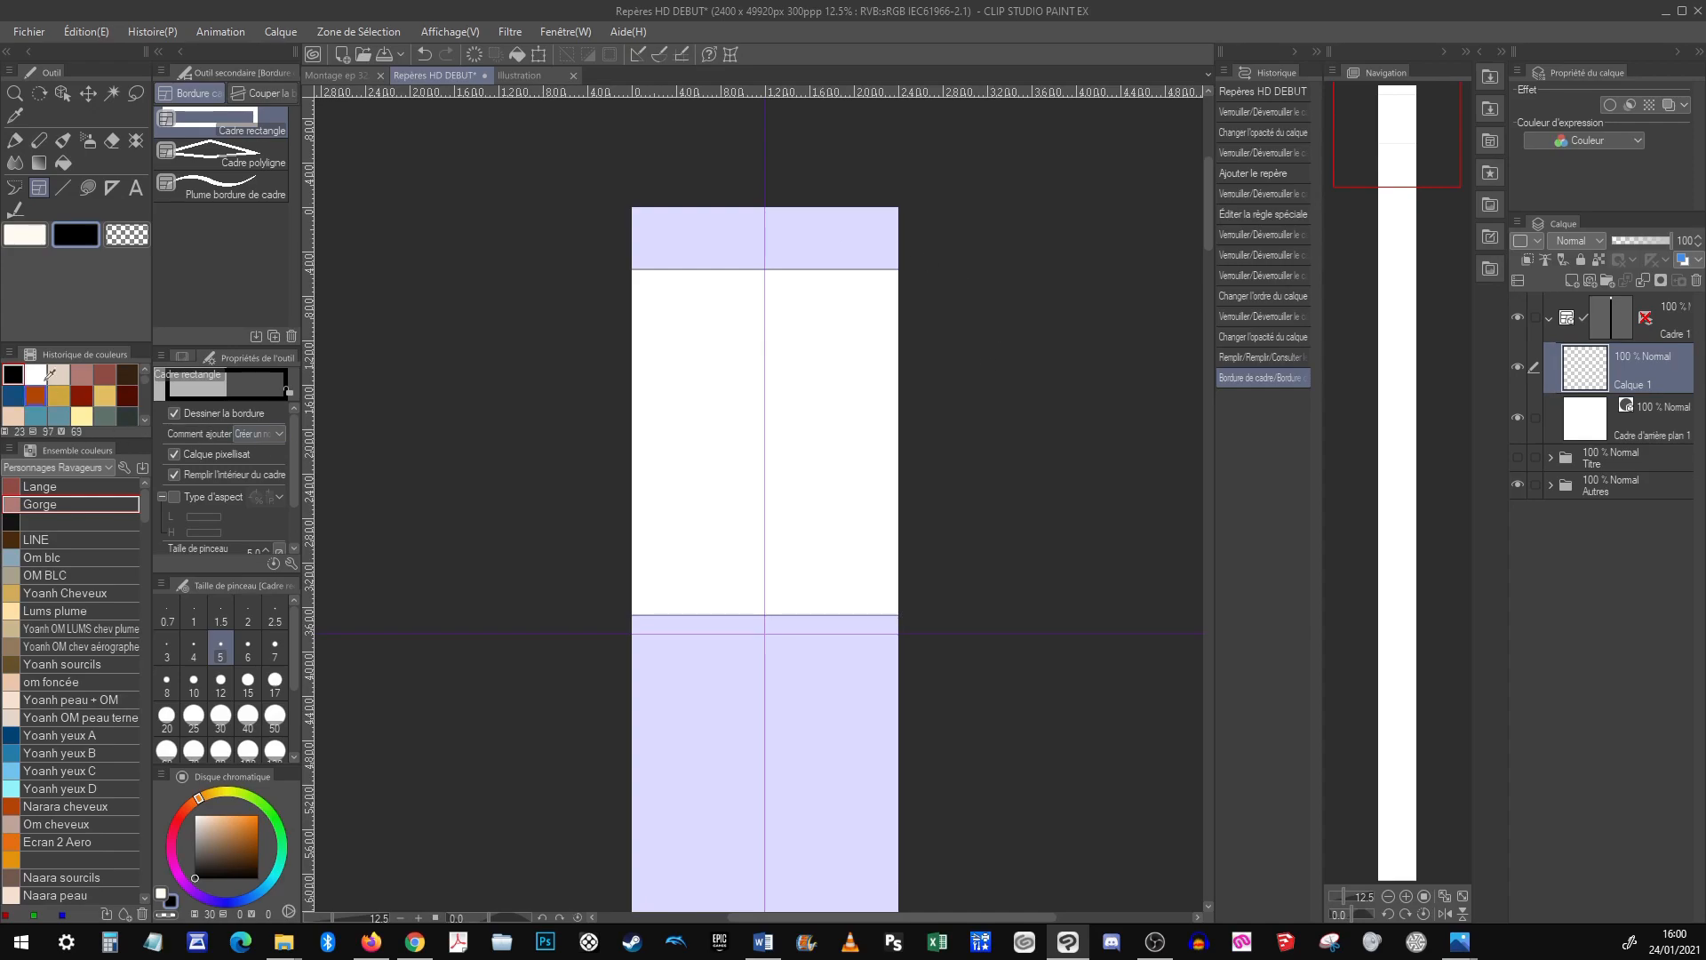
Sketch the first curved hair strands inside the frame on Calque 1 with the deFlat pen in the Yoanh yeux B blue
{"action": "left_click", "coordinate": [15, 140]}
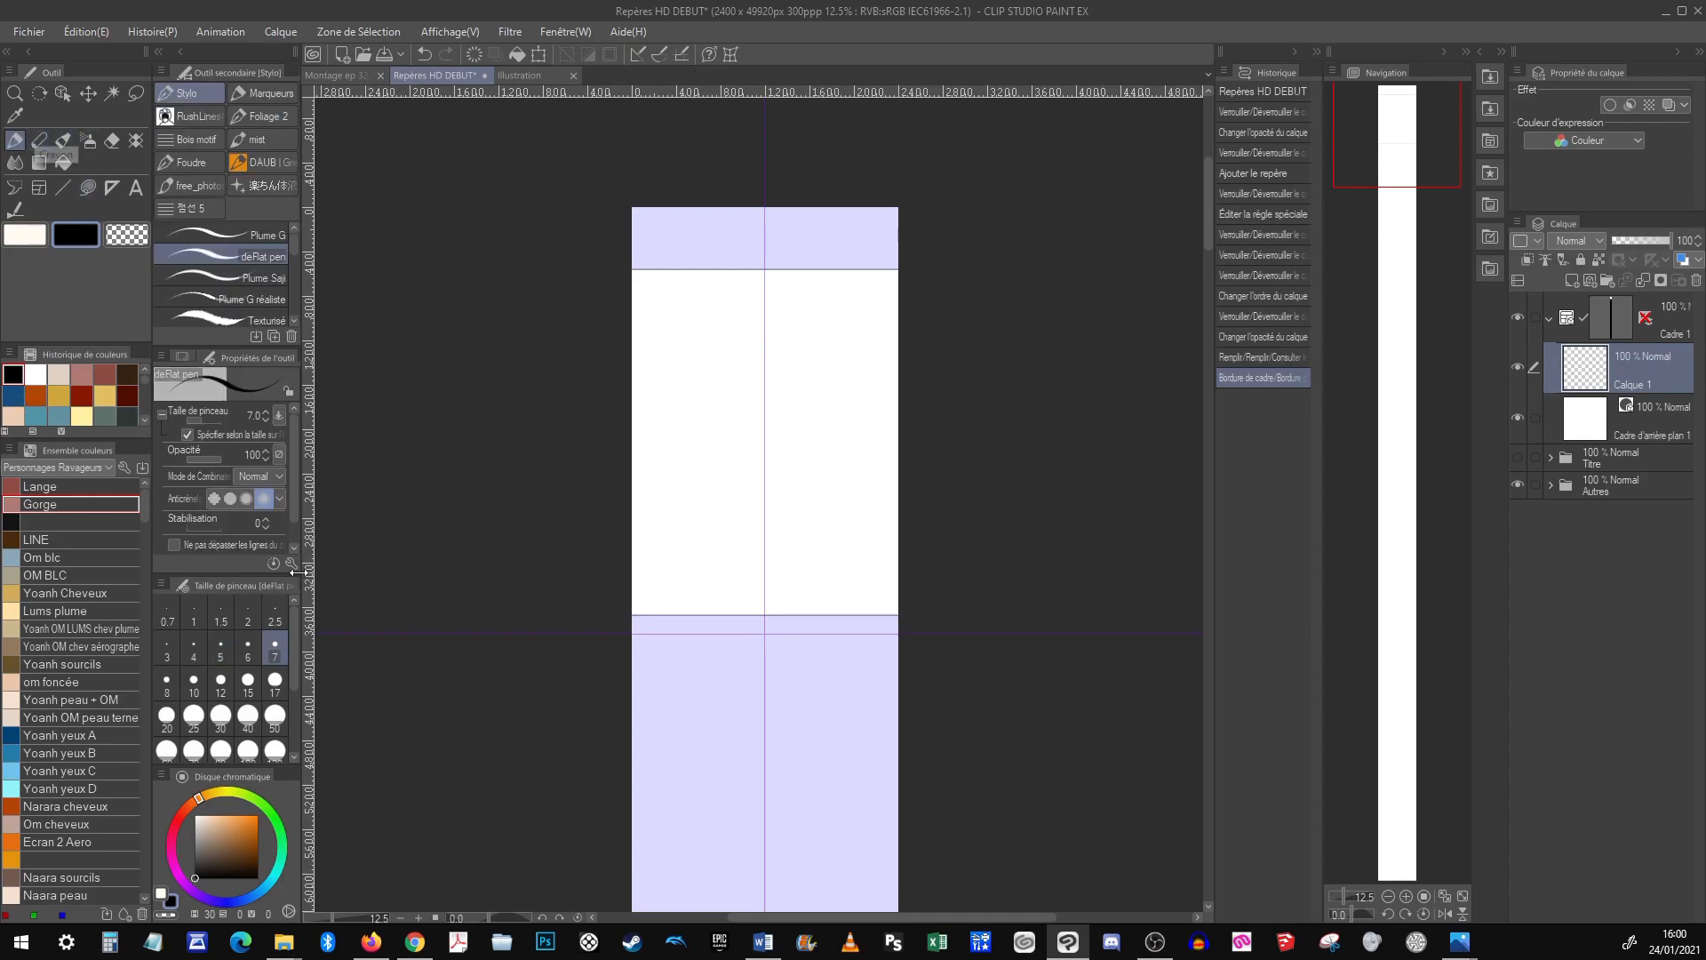
{"action": "left_click", "coordinate": [55, 752]}
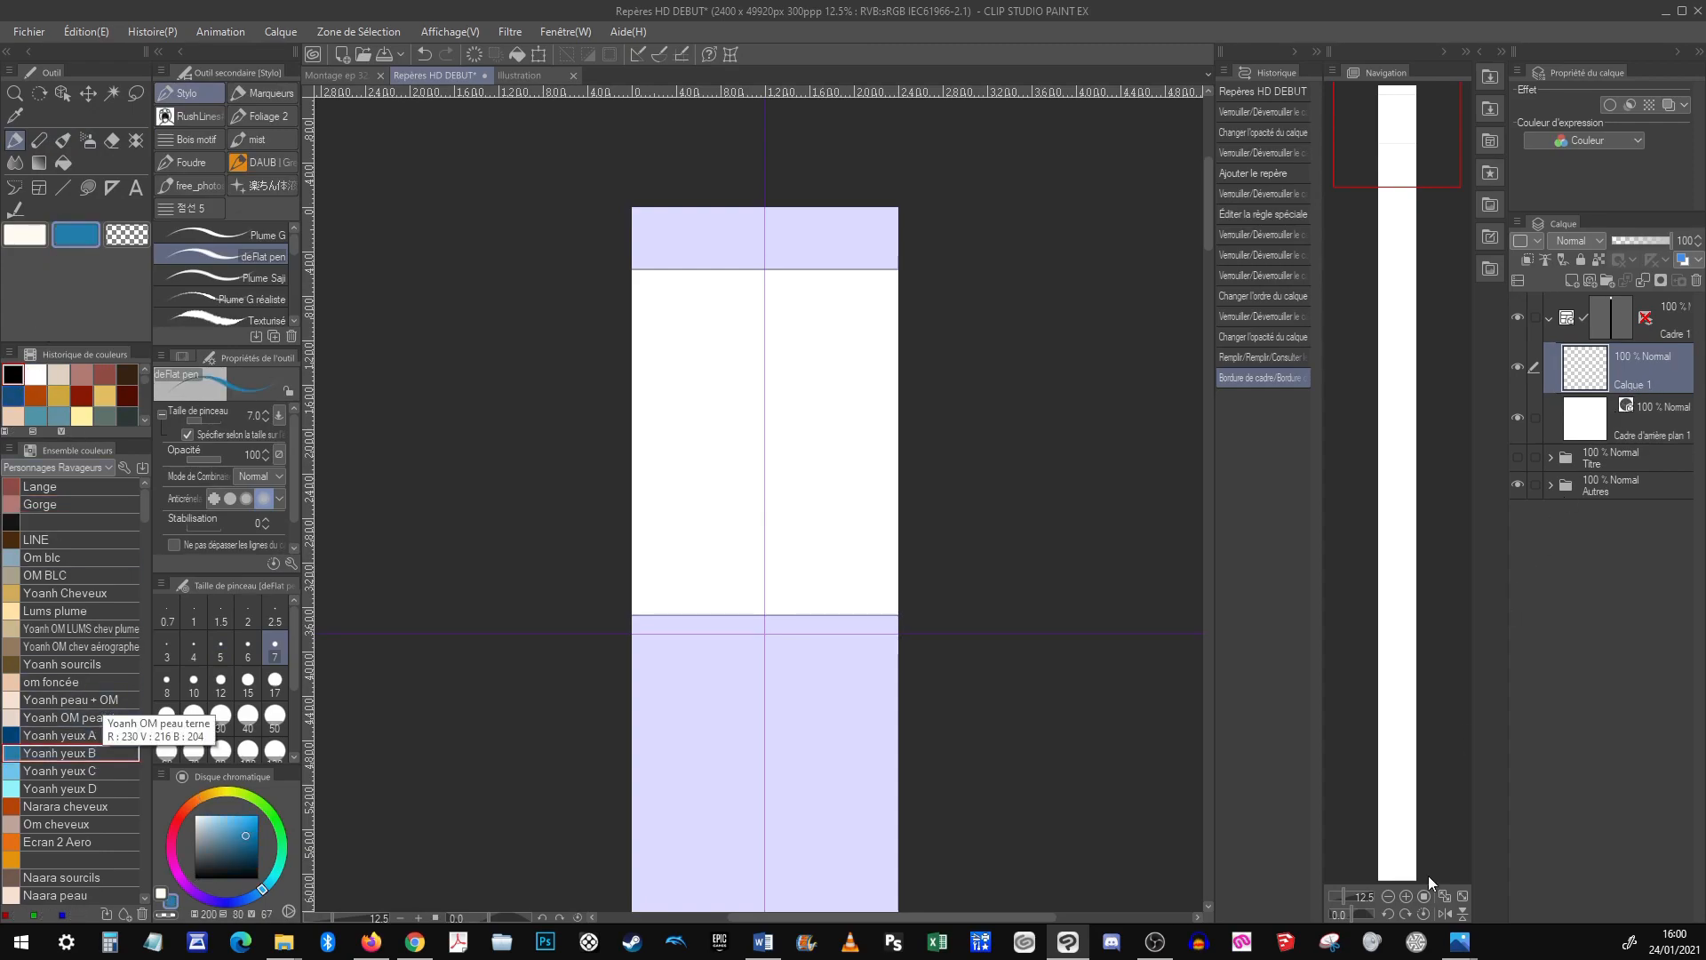
{"action": "left_click", "coordinate": [1406, 896]}
{"action": "scroll", "coordinate": [1099, 453], "scroll_direction": "up", "scroll_amount": 3}
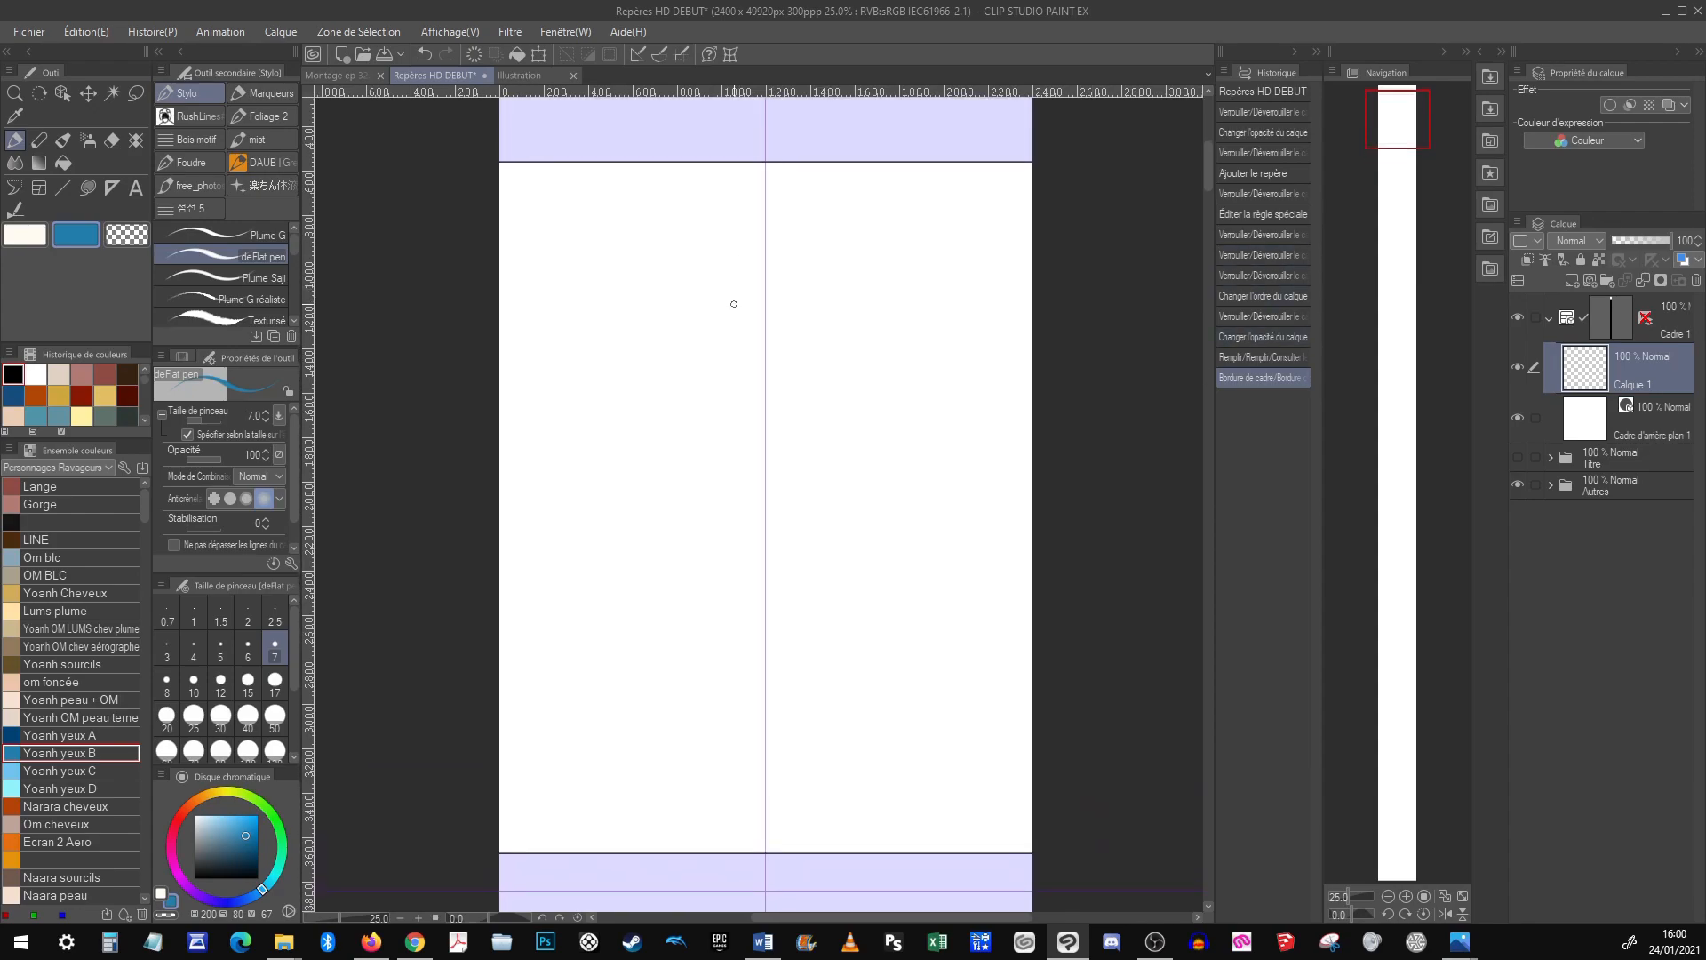
{"action": "mouse_move", "coordinate": [622, 279]}
{"action": "left_mouse_down"}
{"action": "mouse_move", "coordinate": [578, 404]}
{"action": "mouse_move", "coordinate": [603, 477]}
{"action": "mouse_move", "coordinate": [573, 452]}
{"action": "mouse_move", "coordinate": [632, 537]}
{"action": "left_mouse_up"}
{"action": "left_click_drag", "start_coordinate": [608, 355], "coordinate": [666, 535]}
{"action": "left_click_drag", "start_coordinate": [629, 274], "coordinate": [667, 498]}
{"action": "left_click_drag", "start_coordinate": [642, 305], "coordinate": [649, 480]}
{"action": "left_click_drag", "start_coordinate": [666, 278], "coordinate": [803, 455]}
{"action": "left_click_drag", "start_coordinate": [729, 294], "coordinate": [832, 449]}
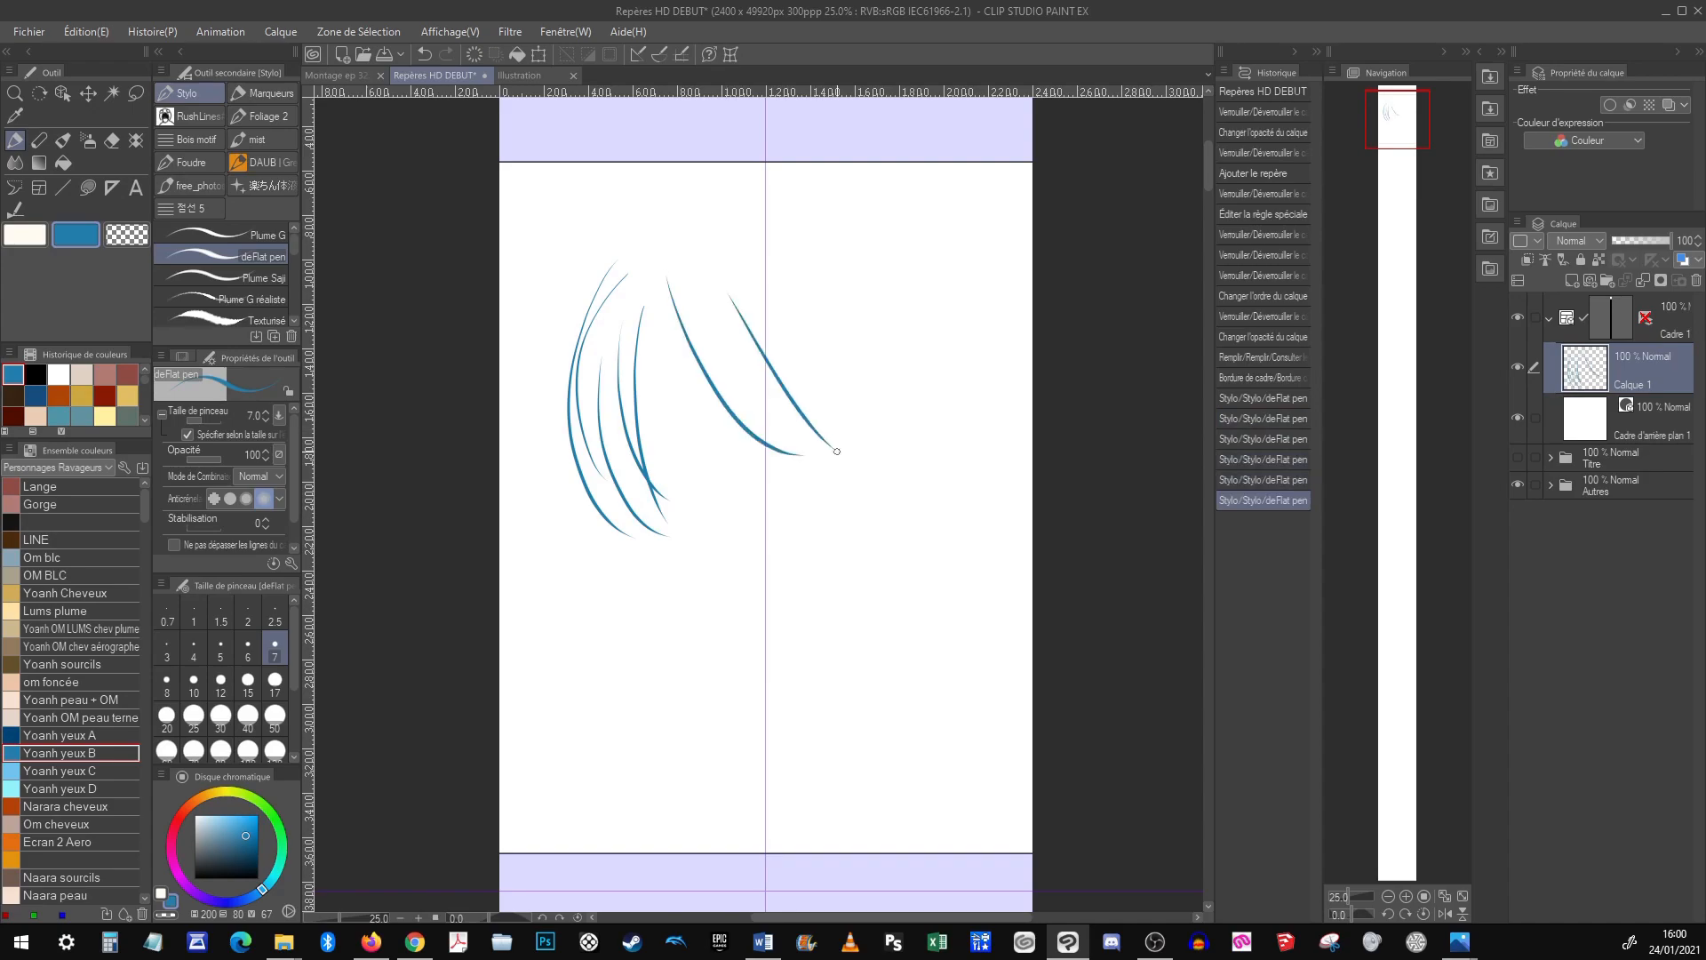
Sketch the head's outline, jaw, ear, facial guide lines and the hair contour around the skull
{"action": "mouse_move", "coordinate": [591, 356]}
{"action": "left_mouse_down"}
{"action": "mouse_move", "coordinate": [643, 575]}
{"action": "mouse_move", "coordinate": [755, 718]}
{"action": "mouse_move", "coordinate": [825, 741]}
{"action": "mouse_move", "coordinate": [928, 619]}
{"action": "left_mouse_up"}
{"action": "left_click_drag", "start_coordinate": [934, 600], "coordinate": [929, 475]}
{"action": "left_click_drag", "start_coordinate": [904, 385], "coordinate": [935, 360]}
{"action": "mouse_move", "coordinate": [967, 364]}
{"action": "left_mouse_down"}
{"action": "mouse_move", "coordinate": [986, 485]}
{"action": "mouse_move", "coordinate": [946, 526]}
{"action": "mouse_move", "coordinate": [919, 422]}
{"action": "left_mouse_up"}
{"action": "left_click_drag", "start_coordinate": [531, 494], "coordinate": [896, 389]}
{"action": "mouse_move", "coordinate": [664, 280]}
{"action": "left_mouse_down"}
{"action": "mouse_move", "coordinate": [669, 374]}
{"action": "mouse_move", "coordinate": [804, 720]}
{"action": "left_mouse_up"}
{"action": "mouse_move", "coordinate": [587, 350]}
{"action": "left_mouse_down"}
{"action": "mouse_move", "coordinate": [654, 220]}
{"action": "mouse_move", "coordinate": [793, 182]}
{"action": "mouse_move", "coordinate": [919, 259]}
{"action": "mouse_move", "coordinate": [953, 342]}
{"action": "left_mouse_up"}
{"action": "mouse_move", "coordinate": [590, 273]}
{"action": "left_mouse_down"}
{"action": "mouse_move", "coordinate": [773, 166]}
{"action": "mouse_move", "coordinate": [951, 267]}
{"action": "mouse_move", "coordinate": [965, 368]}
{"action": "left_mouse_up"}
{"action": "mouse_move", "coordinate": [1009, 311]}
{"action": "left_mouse_down"}
{"action": "mouse_move", "coordinate": [928, 475]}
{"action": "mouse_move", "coordinate": [591, 409]}
{"action": "left_mouse_up"}
{"action": "left_click_drag", "start_coordinate": [993, 209], "coordinate": [1004, 418]}
{"action": "left_click_drag", "start_coordinate": [1011, 304], "coordinate": [1009, 671]}
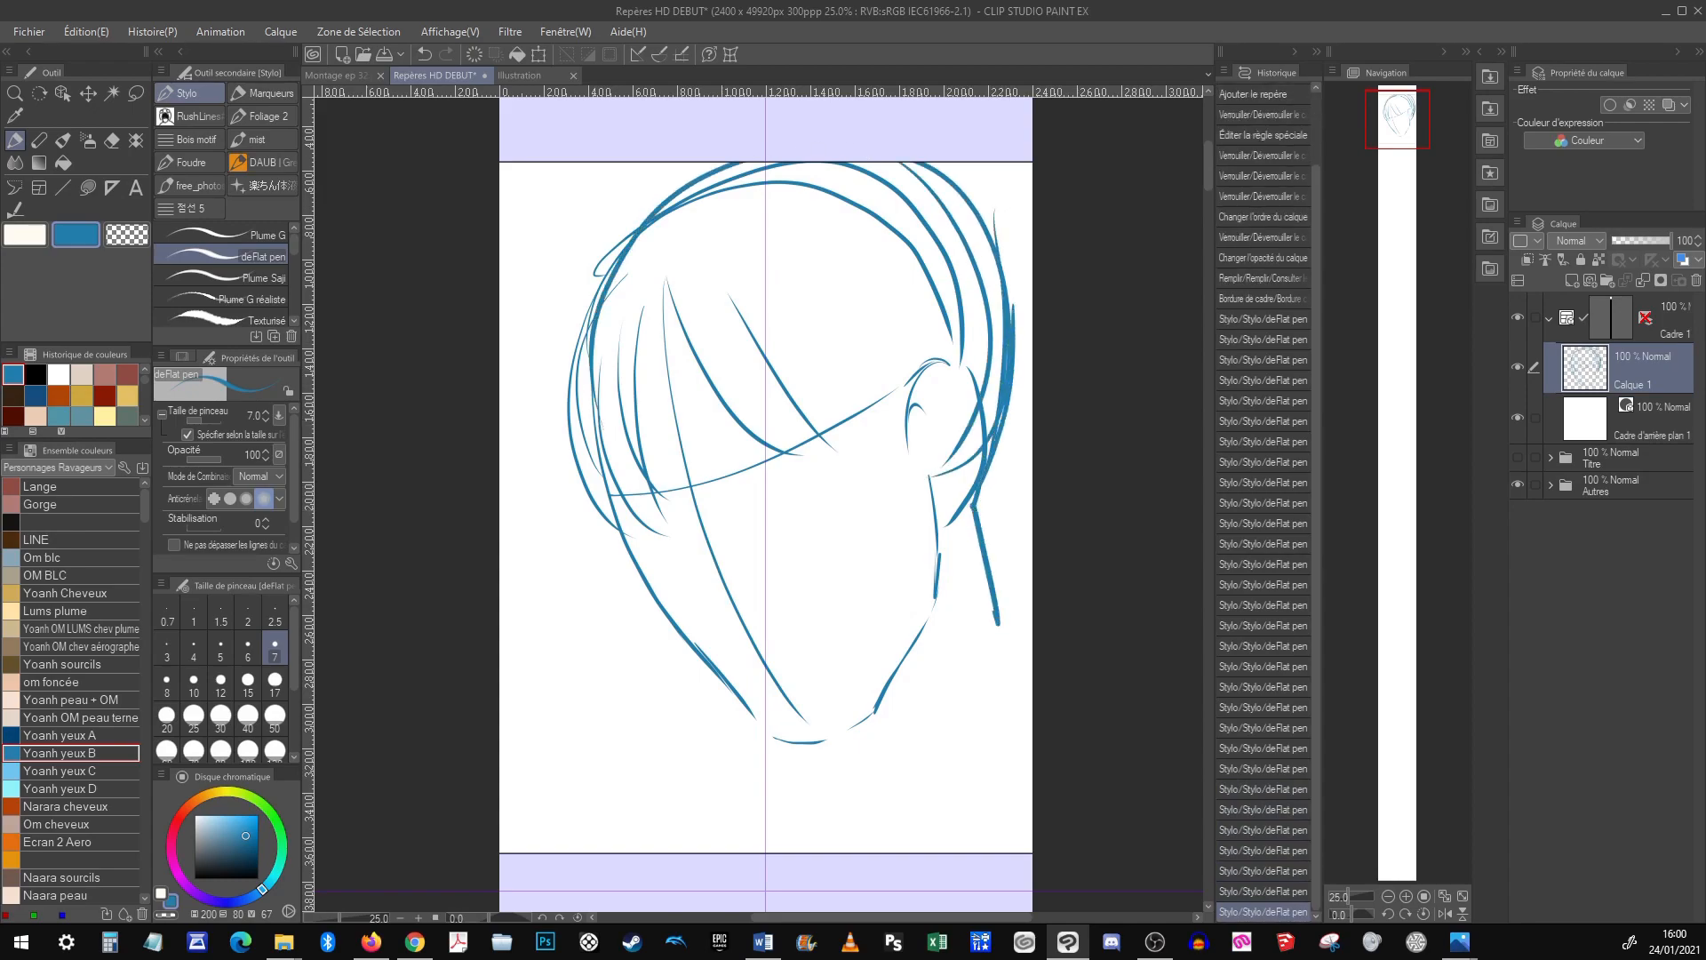
Extend the hair line down behind the head and erase the stray neck strokes below the chin
{"action": "mouse_move", "coordinate": [851, 736]}
{"action": "left_mouse_down"}
{"action": "mouse_move", "coordinate": [854, 797]}
{"action": "mouse_move", "coordinate": [818, 852]}
{"action": "left_mouse_up"}
{"action": "left_click_drag", "start_coordinate": [997, 603], "coordinate": [1031, 766]}
{"action": "key", "text": "e"}
{"action": "left_click_drag", "start_coordinate": [858, 736], "coordinate": [788, 888]}
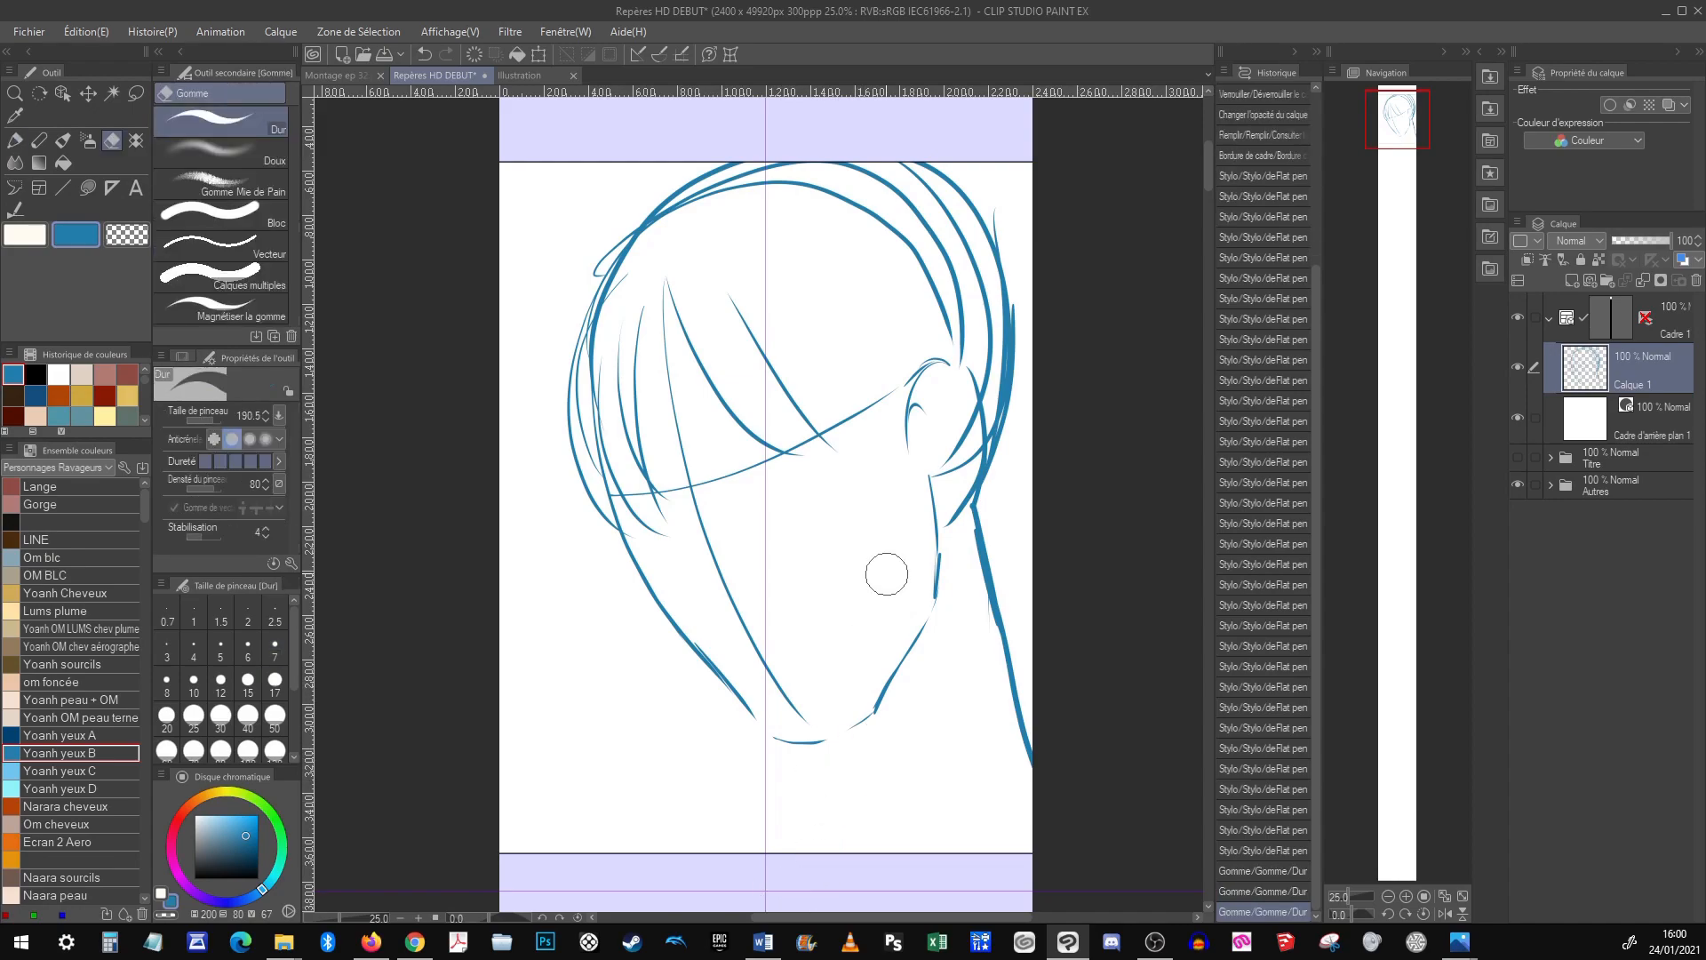
Redraw the neck and shoulder lines with the pen and thicken the hair falling behind the ear
{"action": "key", "text": "p"}
{"action": "left_click_drag", "start_coordinate": [859, 727], "coordinate": [878, 816]}
{"action": "mouse_move", "coordinate": [869, 782]}
{"action": "left_mouse_down"}
{"action": "mouse_move", "coordinate": [826, 866]}
{"action": "mouse_move", "coordinate": [960, 784]}
{"action": "left_mouse_up"}
{"action": "left_click_drag", "start_coordinate": [981, 480], "coordinate": [1021, 675]}
{"action": "left_click_drag", "start_coordinate": [1002, 569], "coordinate": [1024, 676]}
{"action": "left_click_drag", "start_coordinate": [1013, 622], "coordinate": [1033, 727]}
Sketch the character's eyebrows, both eyes and the nose along the facial guide lines
{"action": "left_click_drag", "start_coordinate": [618, 485], "coordinate": [681, 485]}
{"action": "mouse_move", "coordinate": [622, 484]}
{"action": "left_mouse_down"}
{"action": "mouse_move", "coordinate": [681, 485]}
{"action": "mouse_move", "coordinate": [807, 430]}
{"action": "left_mouse_up"}
{"action": "left_click_drag", "start_coordinate": [766, 444], "coordinate": [828, 426]}
{"action": "left_click_drag", "start_coordinate": [662, 482], "coordinate": [703, 519]}
{"action": "left_click_drag", "start_coordinate": [703, 516], "coordinate": [710, 609]}
{"action": "left_click_drag", "start_coordinate": [709, 610], "coordinate": [741, 620]}
{"action": "left_click_drag", "start_coordinate": [743, 613], "coordinate": [765, 601]}
{"action": "left_click_drag", "start_coordinate": [634, 496], "coordinate": [687, 503]}
{"action": "mouse_move", "coordinate": [686, 503]}
{"action": "left_mouse_down"}
{"action": "mouse_move", "coordinate": [699, 517]}
{"action": "mouse_move", "coordinate": [654, 537]}
{"action": "left_mouse_up"}
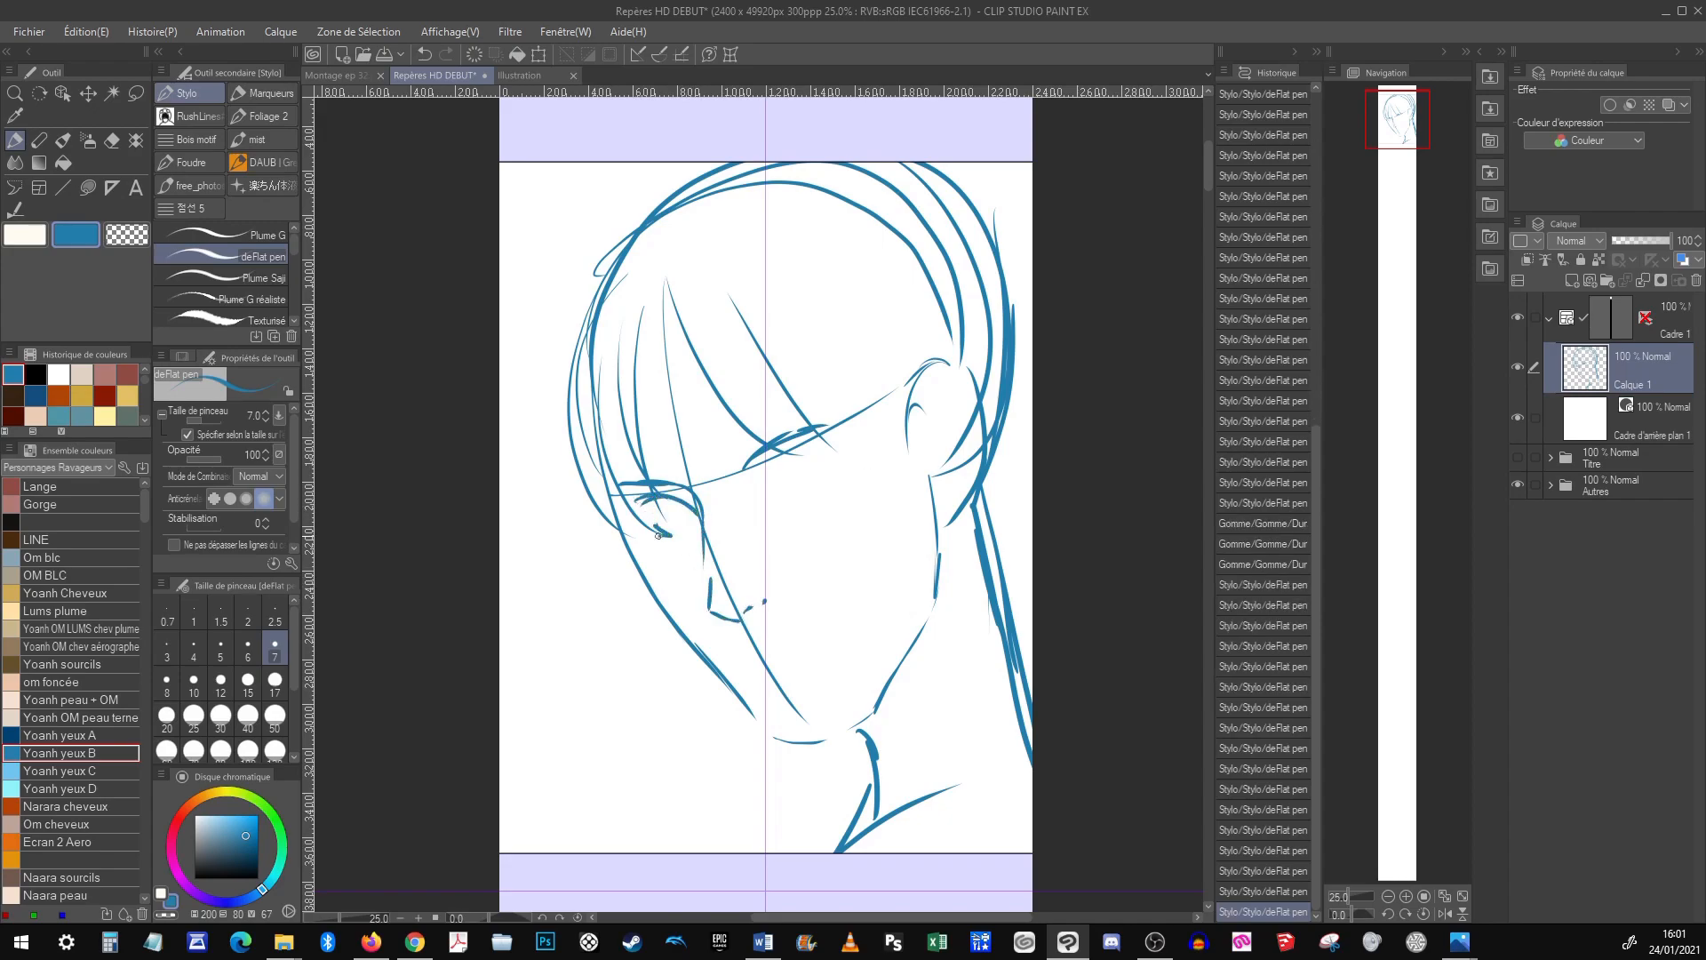
{"action": "left_click_drag", "start_coordinate": [760, 471], "coordinate": [814, 452]}
{"action": "left_click_drag", "start_coordinate": [763, 464], "coordinate": [823, 457]}
{"action": "left_click_drag", "start_coordinate": [771, 464], "coordinate": [754, 494]}
{"action": "left_click_drag", "start_coordinate": [758, 502], "coordinate": [816, 492]}
{"action": "left_click_drag", "start_coordinate": [849, 468], "coordinate": [783, 505]}
Sketch the fringe across the forehead and long hair strands around and below the ear
{"action": "mouse_move", "coordinate": [740, 288]}
{"action": "left_mouse_down"}
{"action": "mouse_move", "coordinate": [878, 417]}
{"action": "mouse_move", "coordinate": [916, 424]}
{"action": "left_mouse_up"}
{"action": "left_click_drag", "start_coordinate": [678, 256], "coordinate": [878, 435]}
{"action": "left_click_drag", "start_coordinate": [634, 305], "coordinate": [847, 446]}
{"action": "left_click_drag", "start_coordinate": [882, 266], "coordinate": [960, 430]}
{"action": "left_click_drag", "start_coordinate": [947, 501], "coordinate": [929, 816]}
{"action": "left_click_drag", "start_coordinate": [980, 487], "coordinate": [912, 857]}
{"action": "left_click_drag", "start_coordinate": [1012, 369], "coordinate": [939, 805]}
{"action": "left_click_drag", "start_coordinate": [993, 314], "coordinate": [1049, 480]}
{"action": "left_click_drag", "start_coordinate": [951, 187], "coordinate": [1031, 338]}
{"action": "mouse_move", "coordinate": [995, 449]}
{"action": "left_mouse_down"}
{"action": "mouse_move", "coordinate": [1031, 671]}
{"action": "mouse_move", "coordinate": [971, 752]}
{"action": "left_mouse_up"}
Reinforce the far cheek contour, add long hair strands down to the frame's lower edge, and draw the mouth
{"action": "left_click_drag", "start_coordinate": [609, 476], "coordinate": [626, 489]}
{"action": "left_click_drag", "start_coordinate": [624, 490], "coordinate": [696, 642]}
{"action": "left_click_drag", "start_coordinate": [655, 583], "coordinate": [754, 706]}
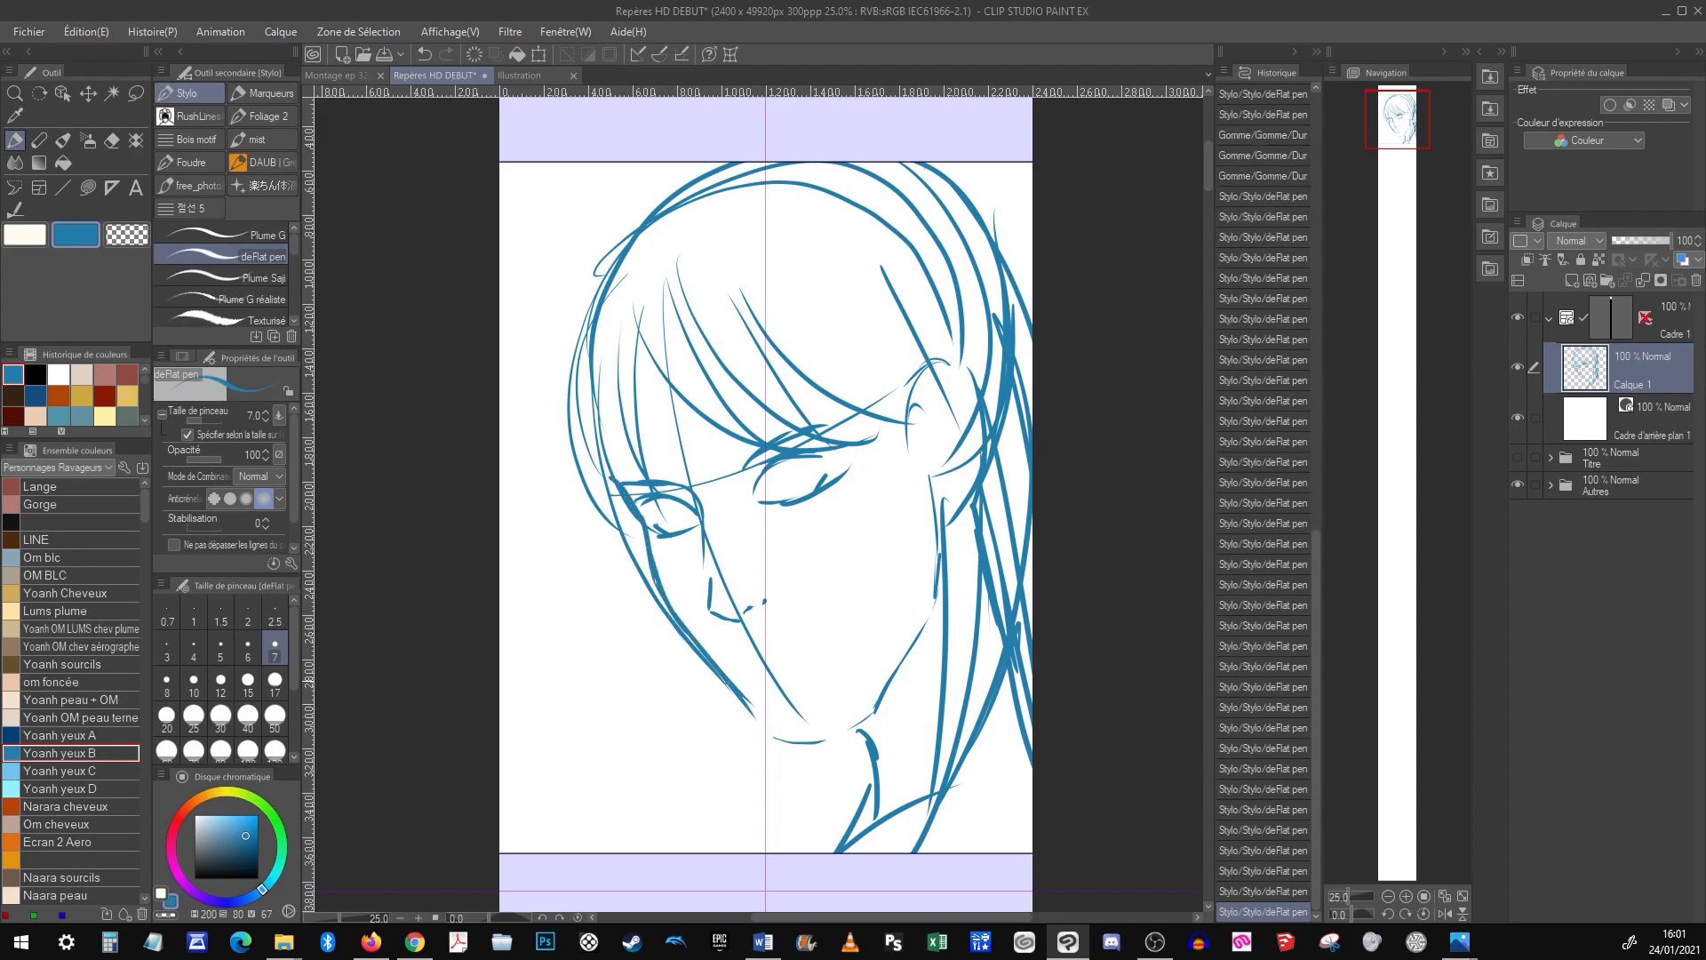
{"action": "left_click_drag", "start_coordinate": [611, 493], "coordinate": [699, 851]}
{"action": "left_click_drag", "start_coordinate": [664, 619], "coordinate": [702, 851]}
{"action": "left_click_drag", "start_coordinate": [716, 698], "coordinate": [749, 851]}
{"action": "left_click_drag", "start_coordinate": [791, 754], "coordinate": [799, 851]}
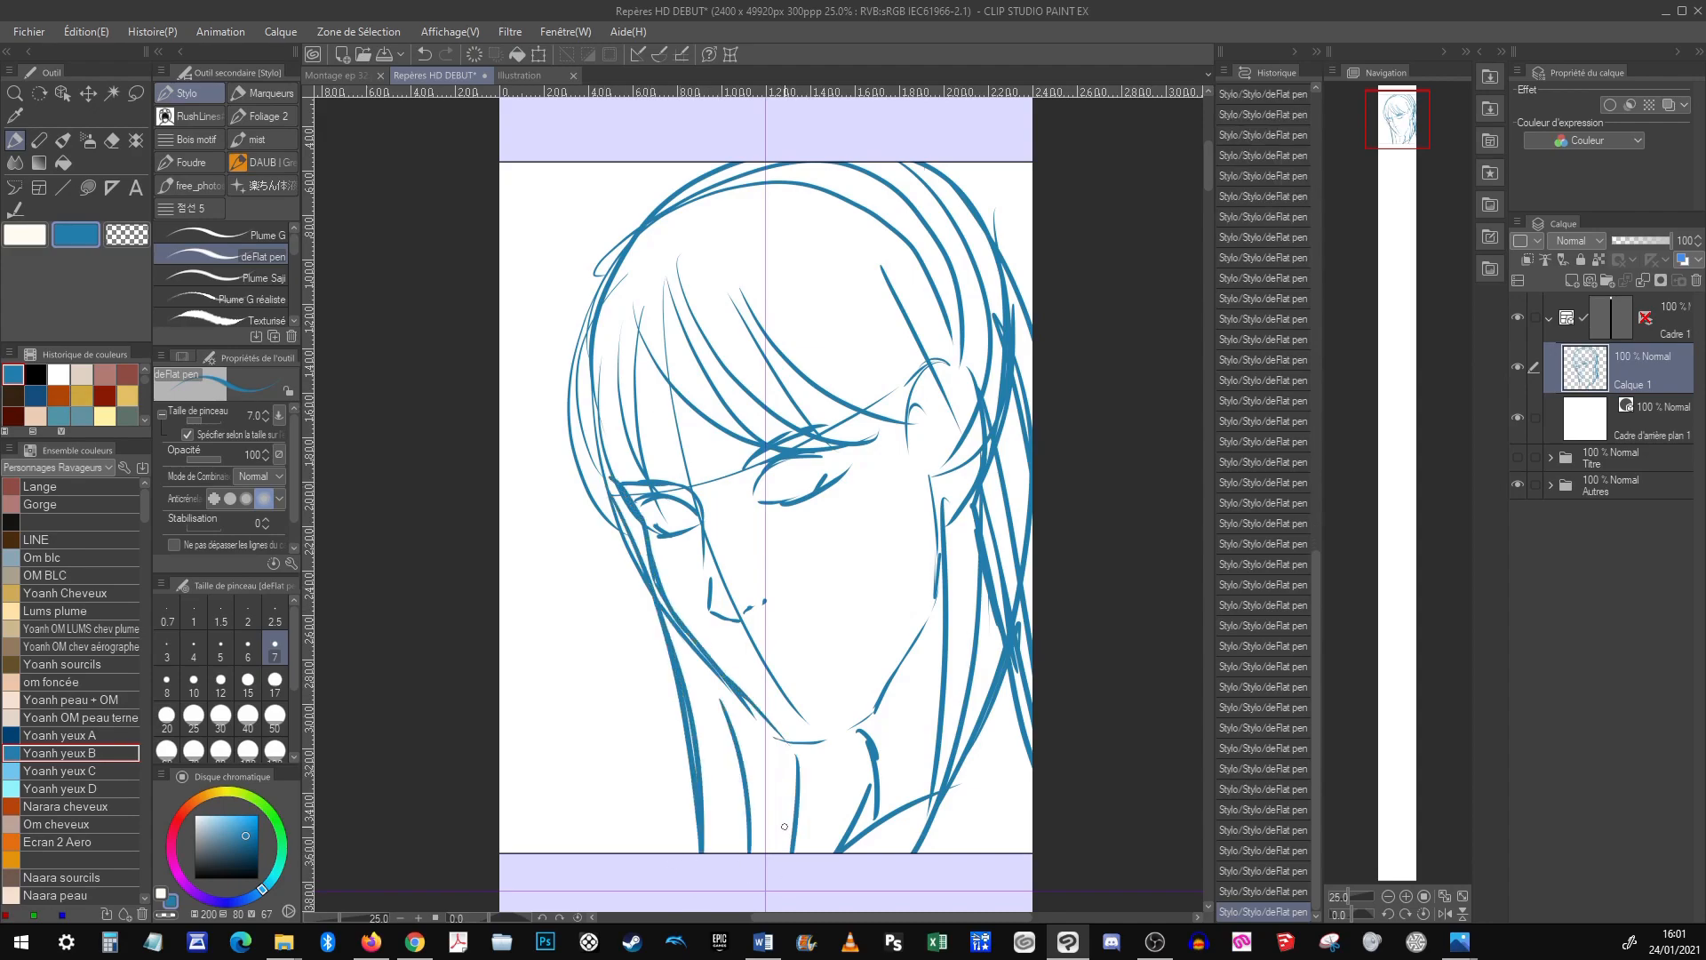
{"action": "left_click_drag", "start_coordinate": [731, 656], "coordinate": [783, 674]}
Draw a second full-width rectangular frame in black below the first, from about 5200 to 7500 px down the canvas
{"action": "left_click", "coordinate": [1388, 895]}
{"action": "left_click", "coordinate": [1389, 895]}
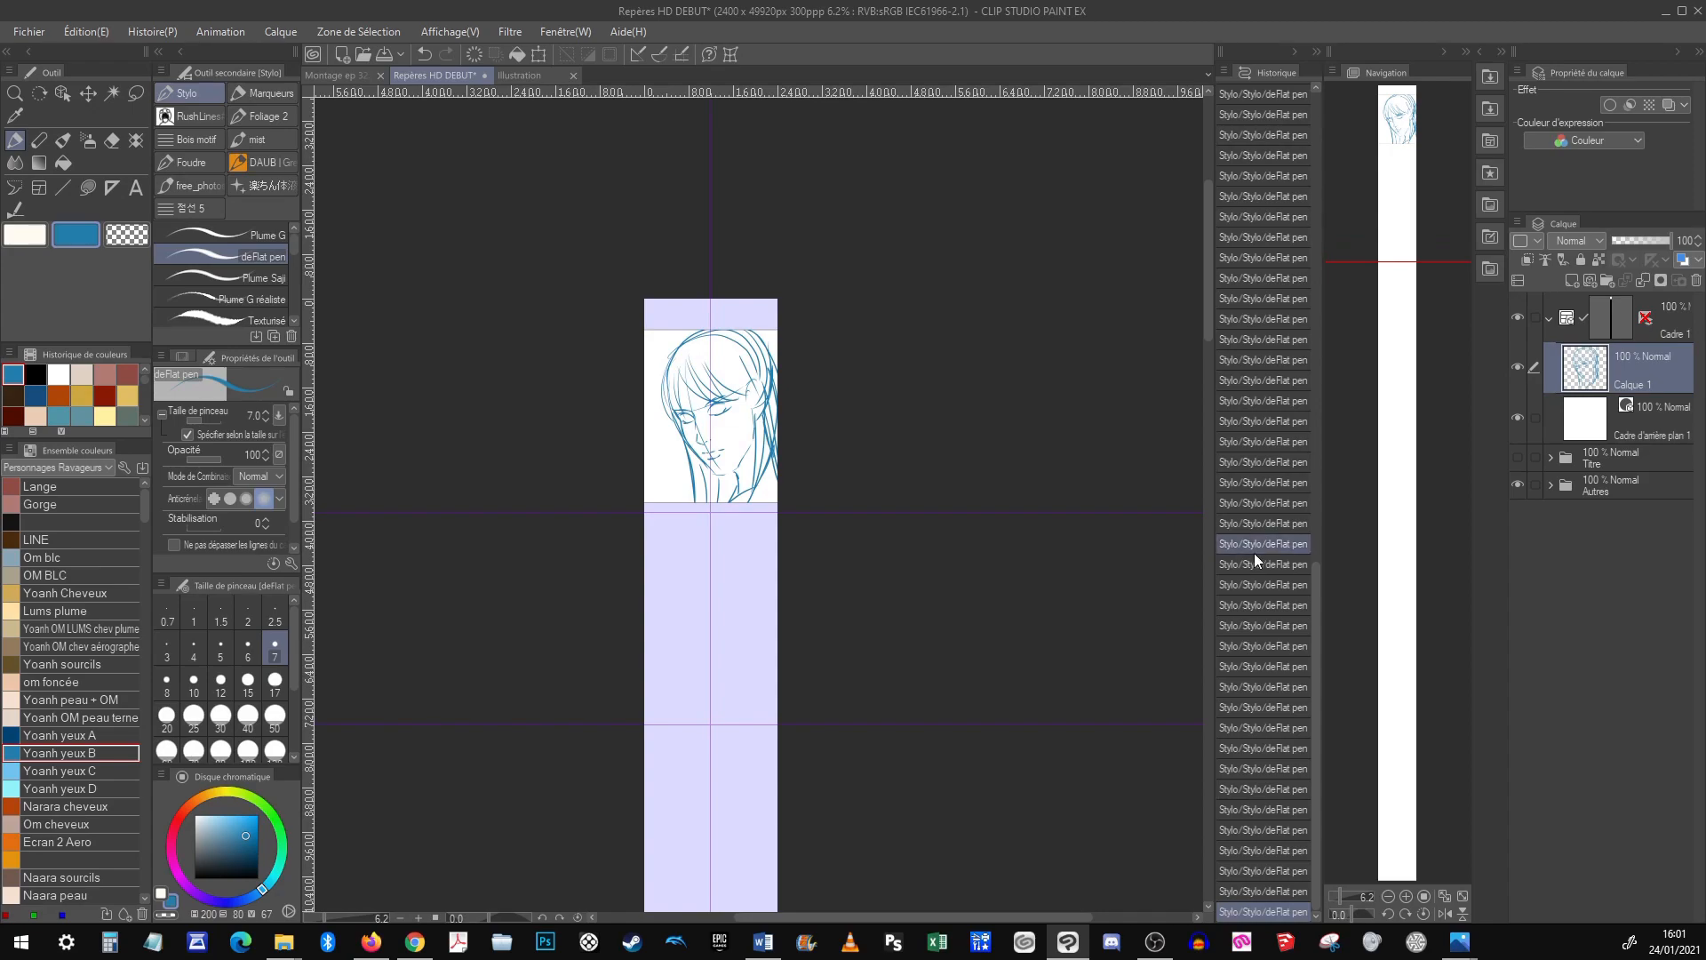
{"action": "left_click", "coordinate": [1406, 895]}
{"action": "scroll", "coordinate": [853, 510], "scroll_direction": "down", "scroll_amount": 3}
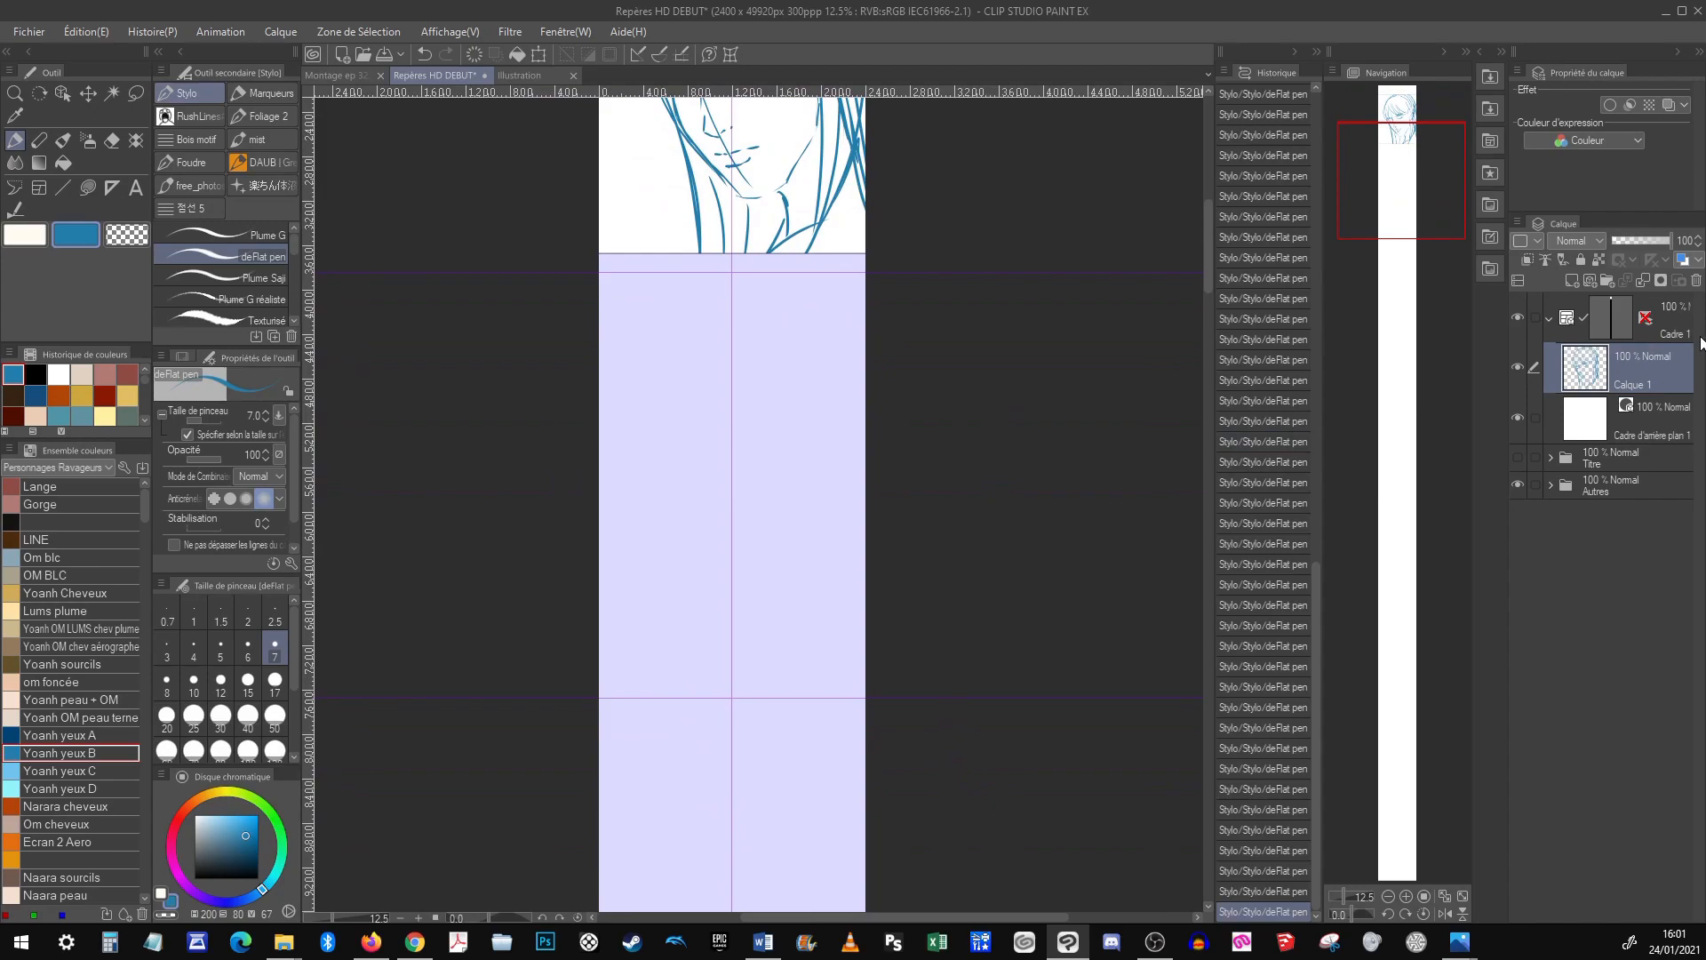
{"action": "left_click", "coordinate": [1693, 336]}
{"action": "left_click", "coordinate": [39, 187]}
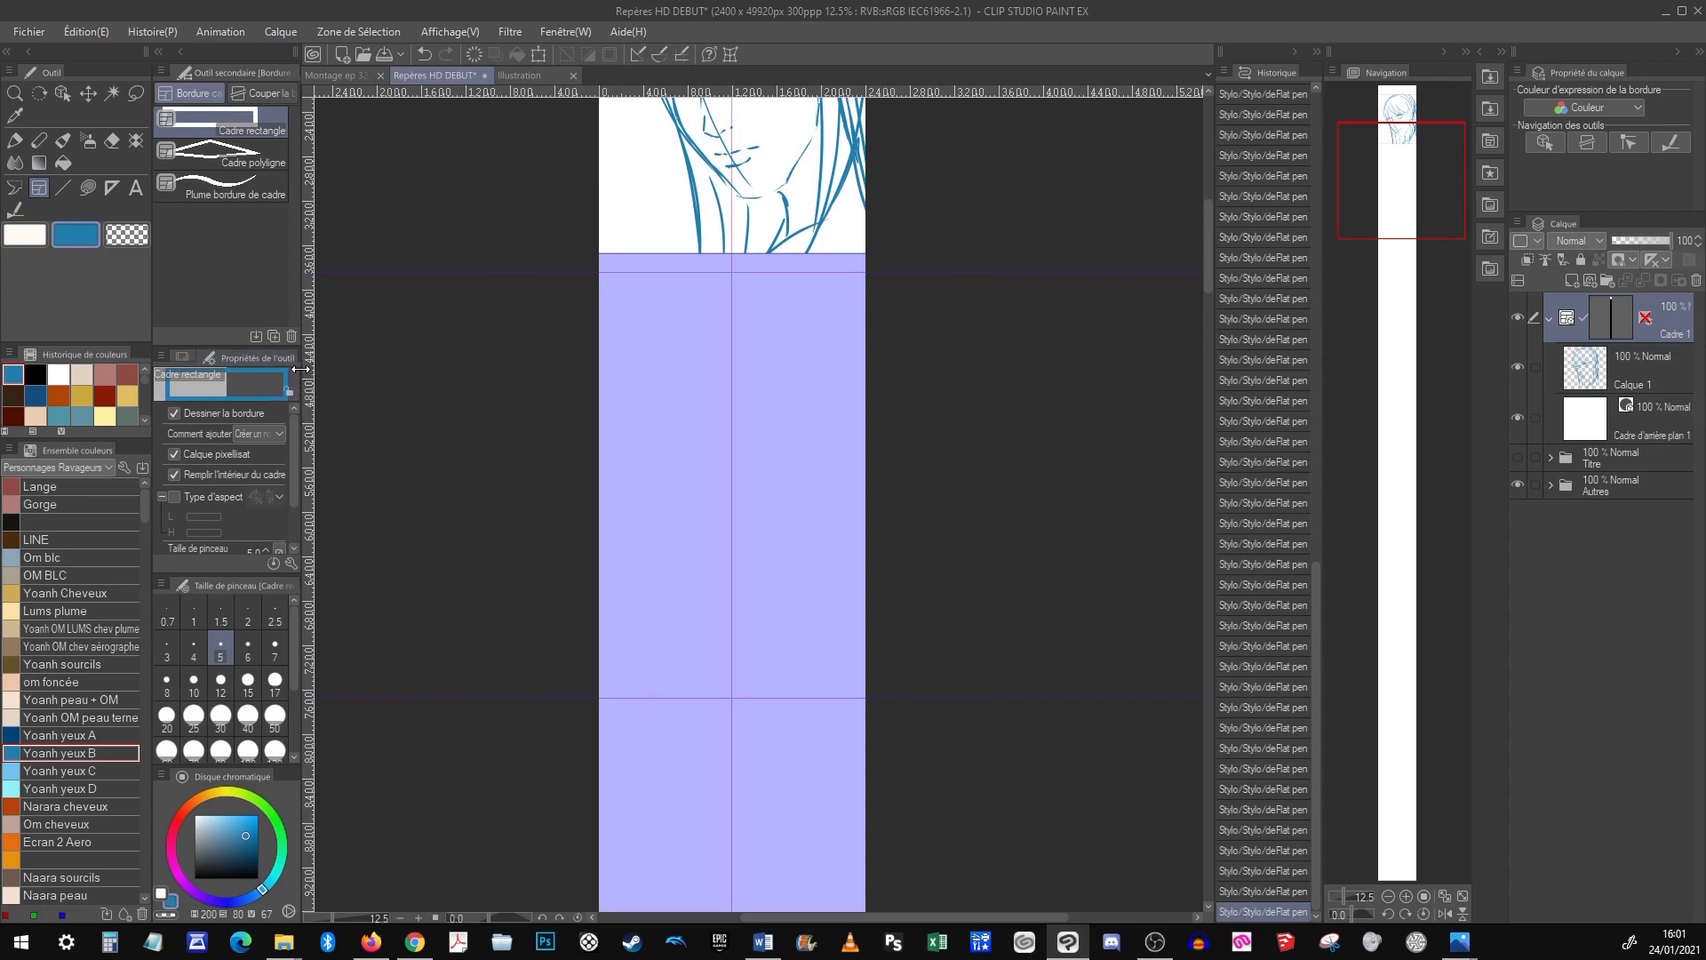
{"action": "left_click_drag", "start_coordinate": [217, 862], "coordinate": [189, 882]}
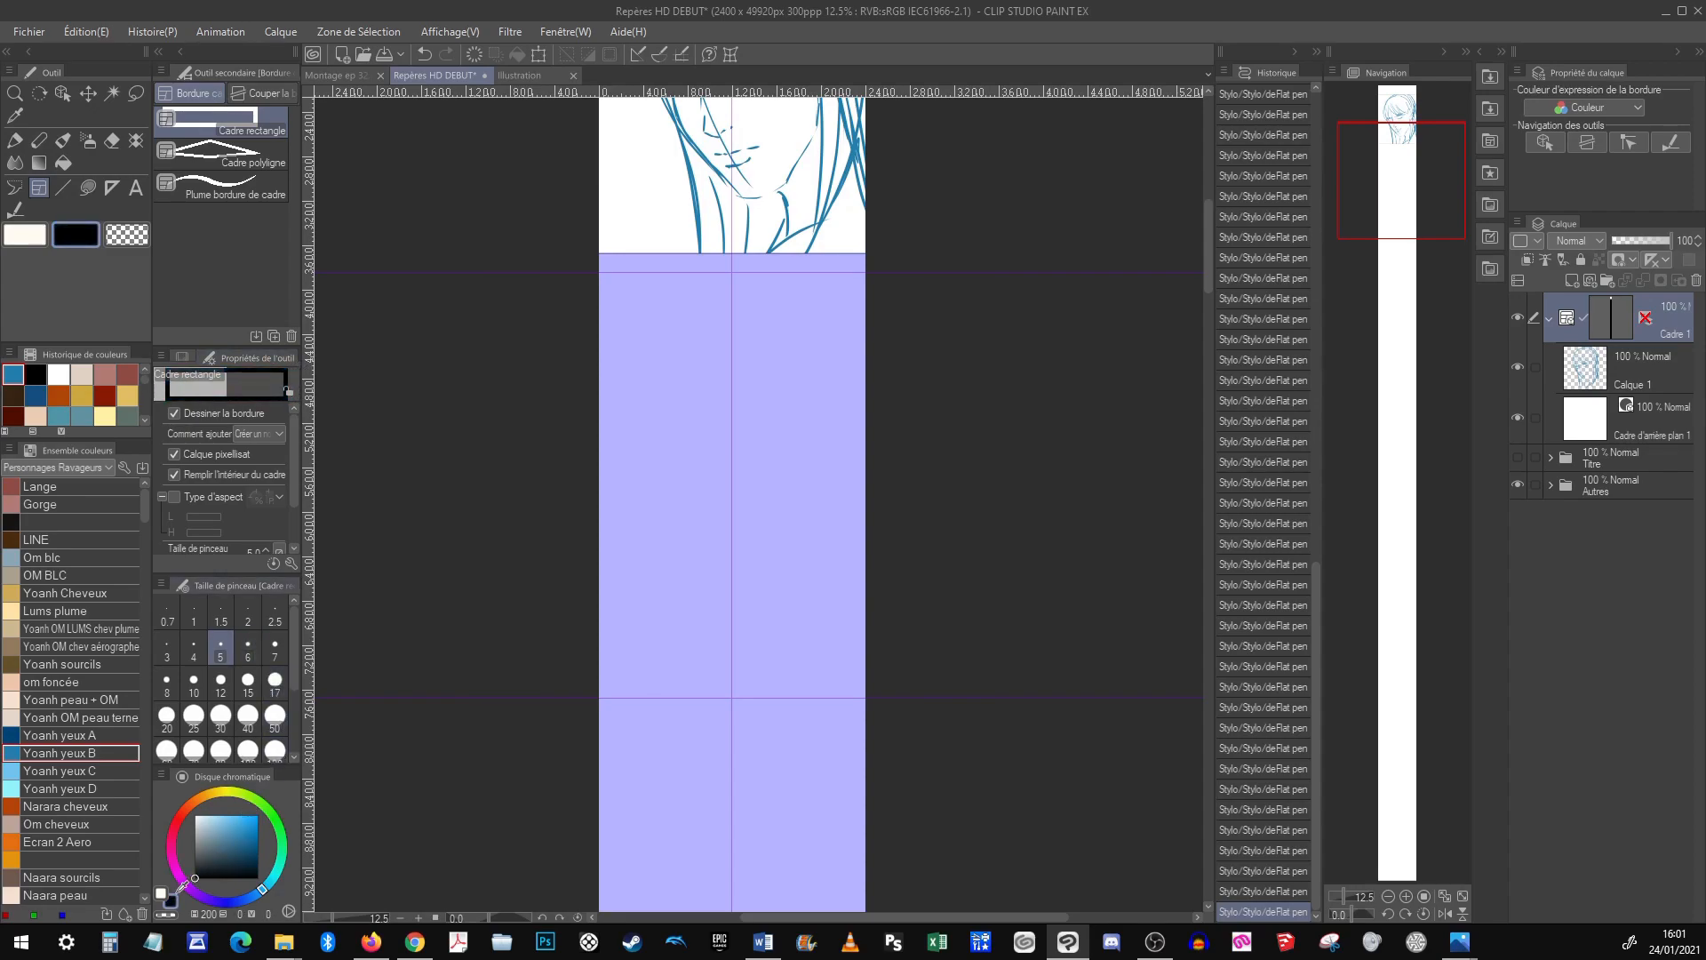
{"action": "left_click_drag", "start_coordinate": [1013, 603], "coordinate": [1028, 563]}
{"action": "left_click_drag", "start_coordinate": [586, 382], "coordinate": [913, 639]}
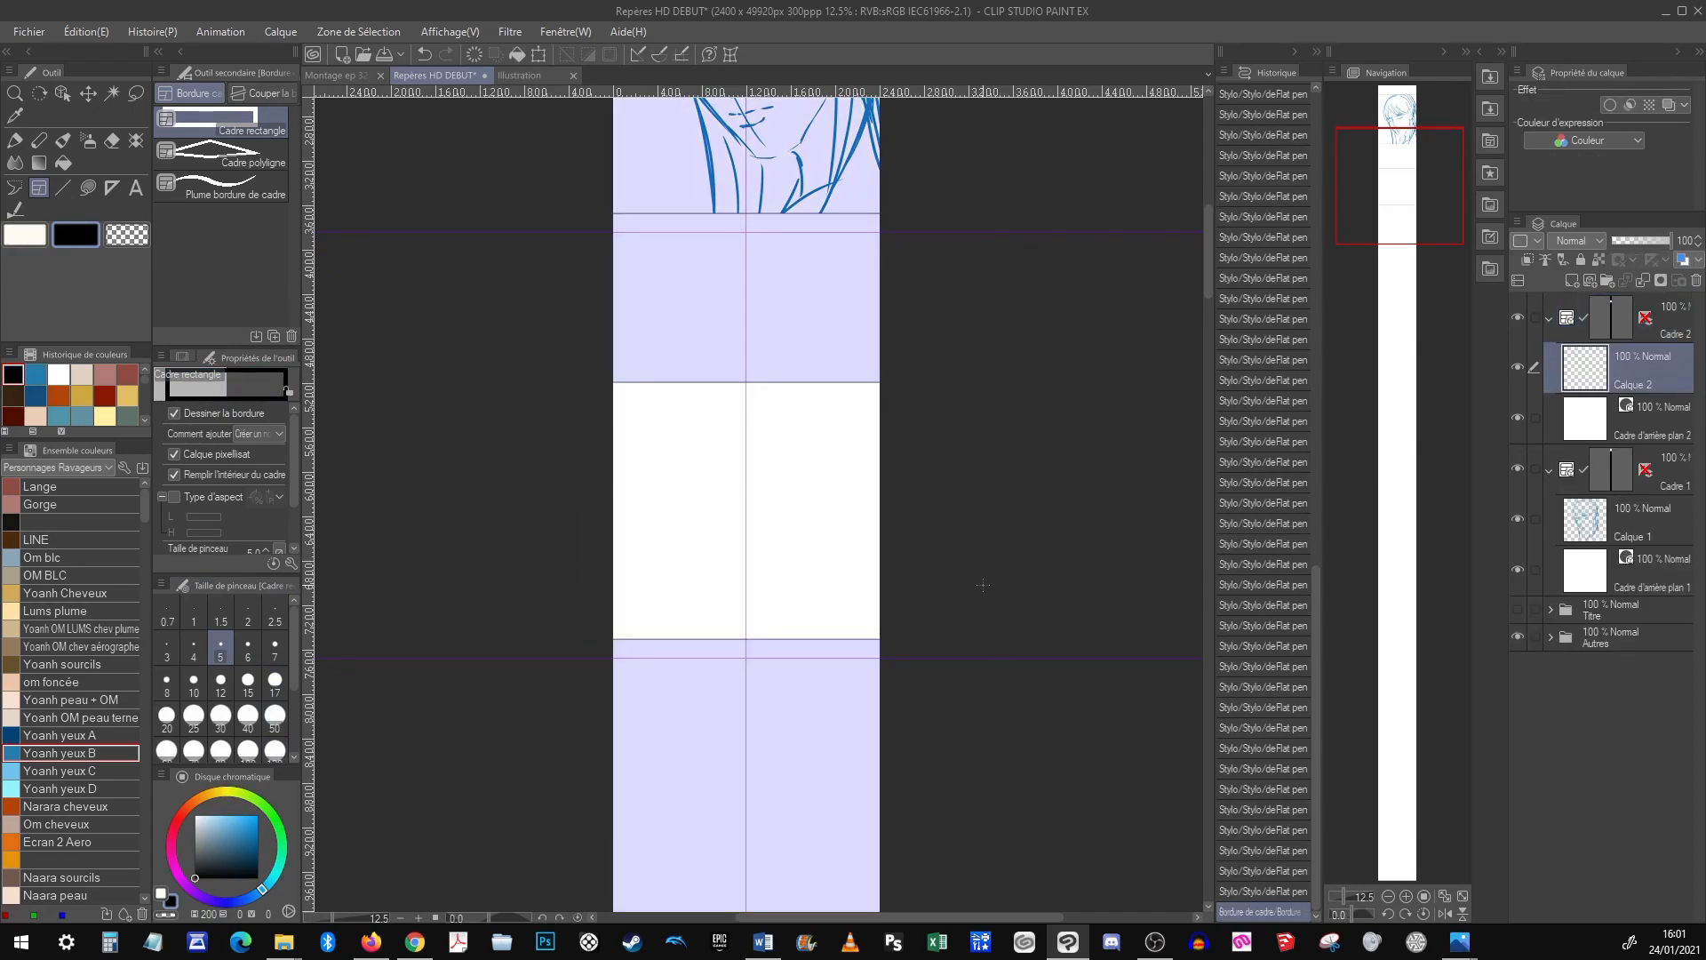
Sketch a rough head outline with the deFlat pen in Yoanh yeux B blue on Calque 2 inside the second frame
{"action": "key", "text": "p"}
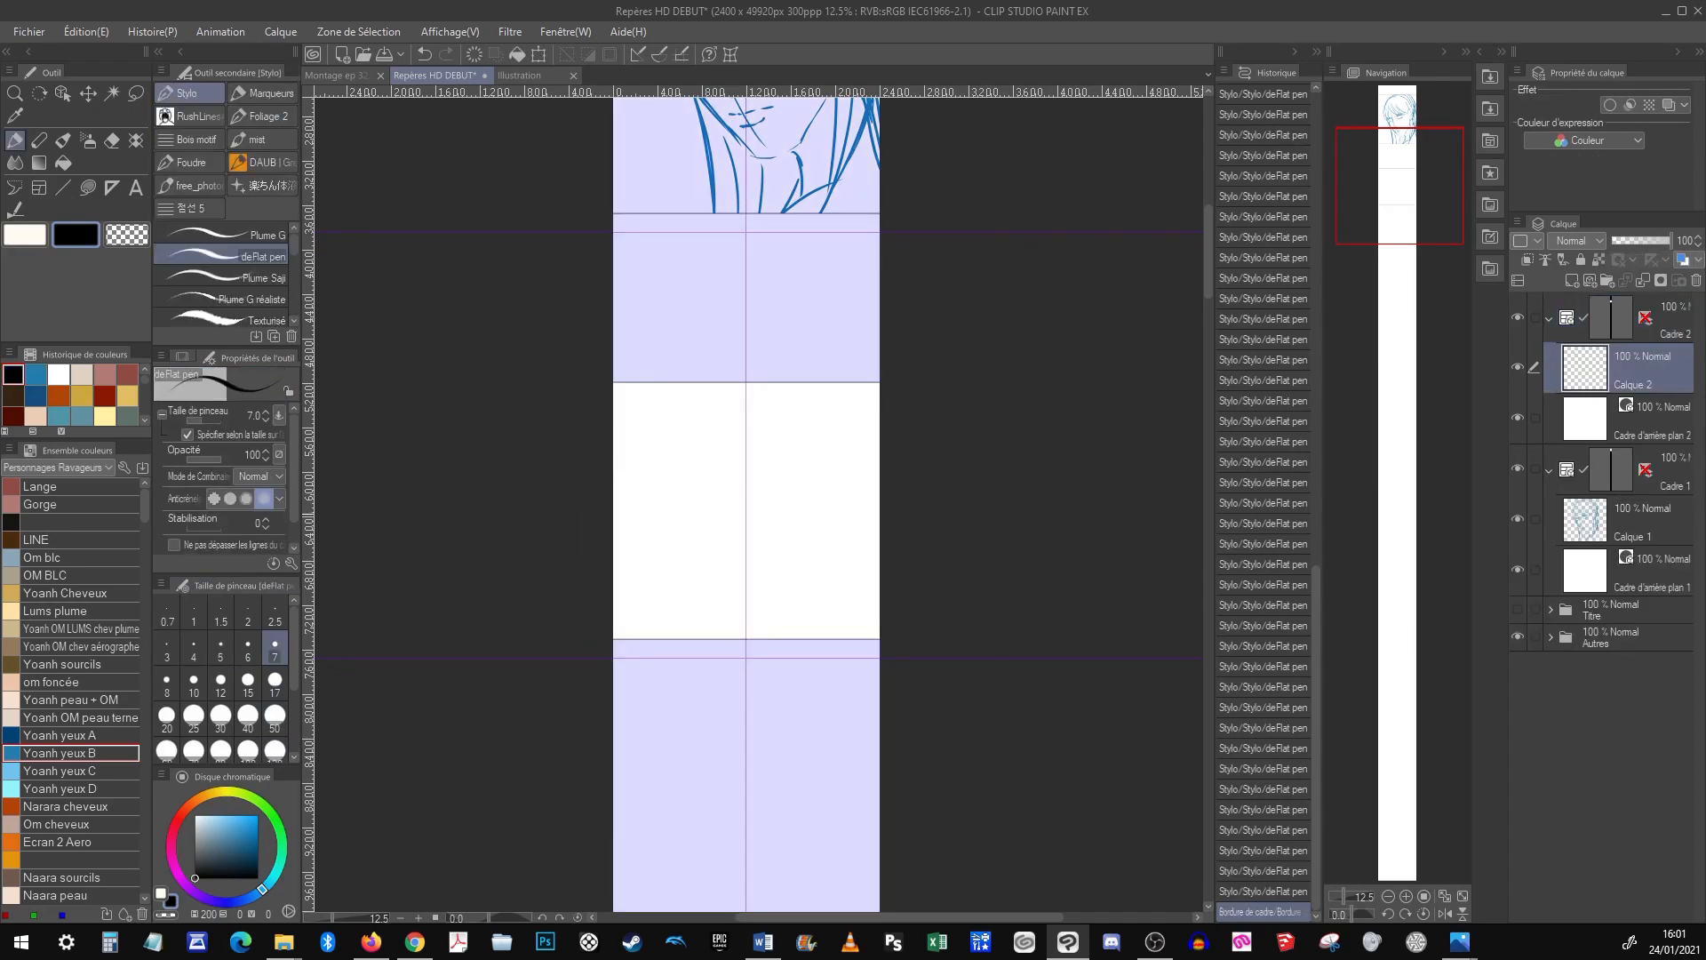
{"action": "left_click", "coordinate": [91, 751]}
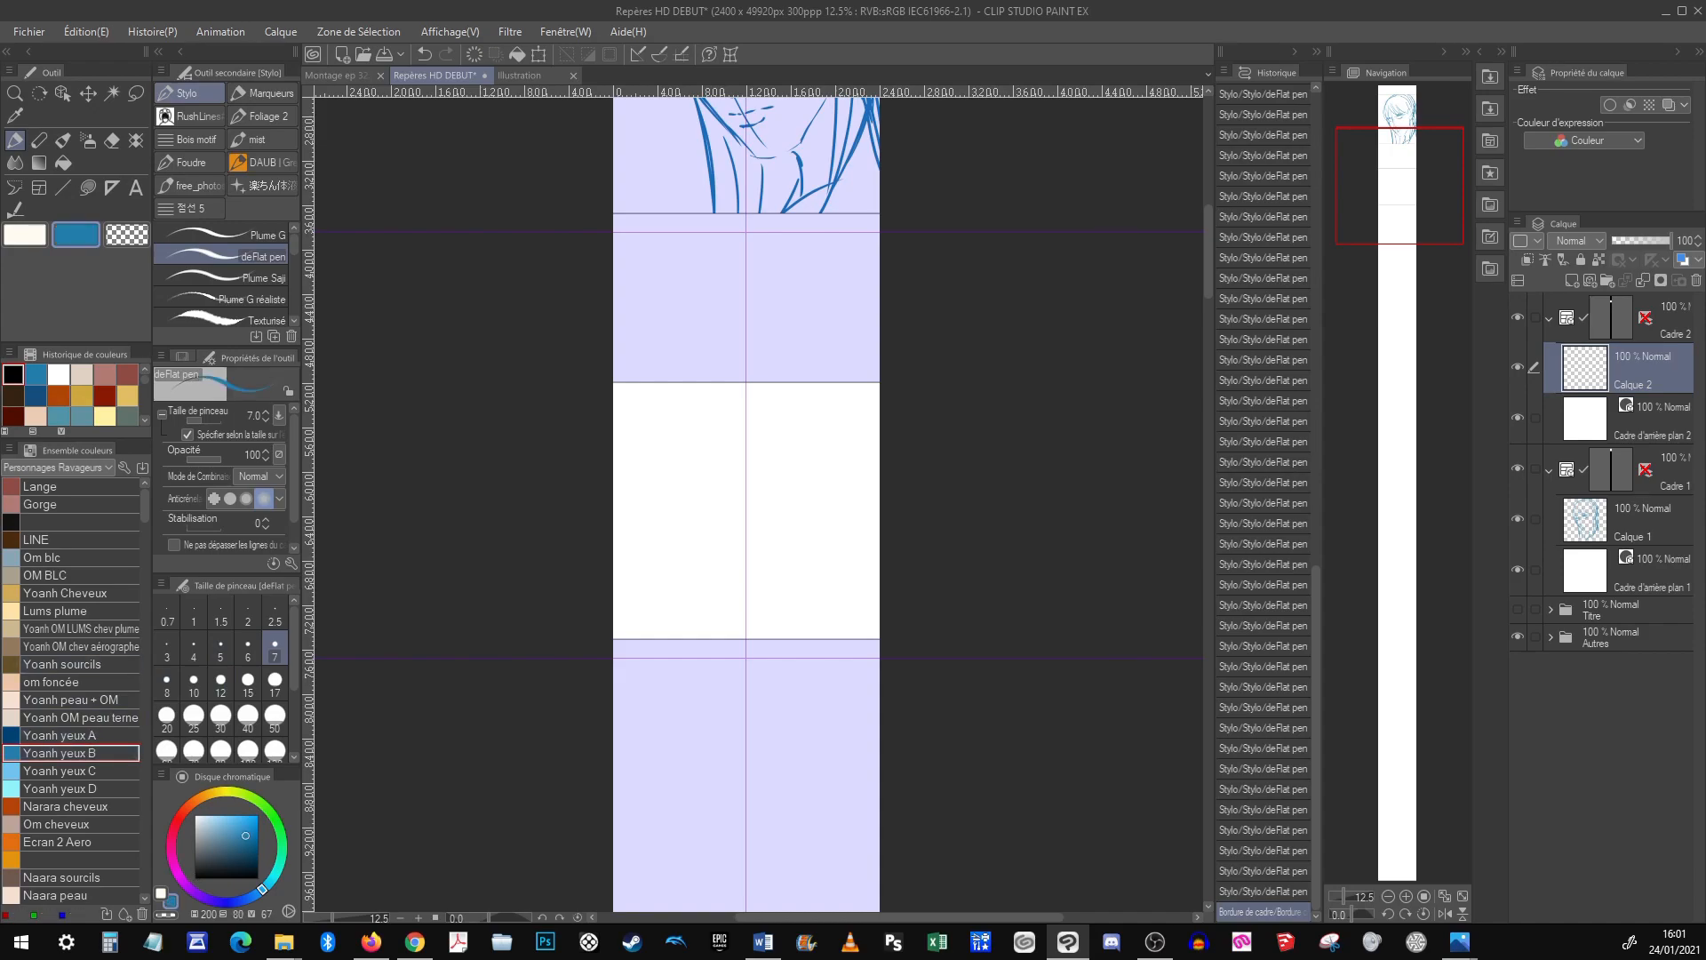
{"action": "mouse_move", "coordinate": [638, 494]}
{"action": "left_mouse_down"}
{"action": "mouse_move", "coordinate": [741, 416]}
{"action": "mouse_move", "coordinate": [787, 498]}
{"action": "mouse_move", "coordinate": [782, 530]}
{"action": "left_mouse_up"}
{"action": "left_click_drag", "start_coordinate": [729, 422], "coordinate": [731, 607]}
{"action": "mouse_move", "coordinate": [789, 498]}
{"action": "left_mouse_down"}
{"action": "mouse_move", "coordinate": [773, 565]}
{"action": "mouse_move", "coordinate": [689, 620]}
{"action": "left_mouse_up"}
{"action": "left_click_drag", "start_coordinate": [751, 588], "coordinate": [756, 622]}
Examine the Cadre 1 and Cadre 2 frame folders, including Cadre 1's sketch and background layers and its collapsed and hidden states
{"action": "scroll", "coordinate": [1058, 405], "scroll_direction": "up", "scroll_amount": 5}
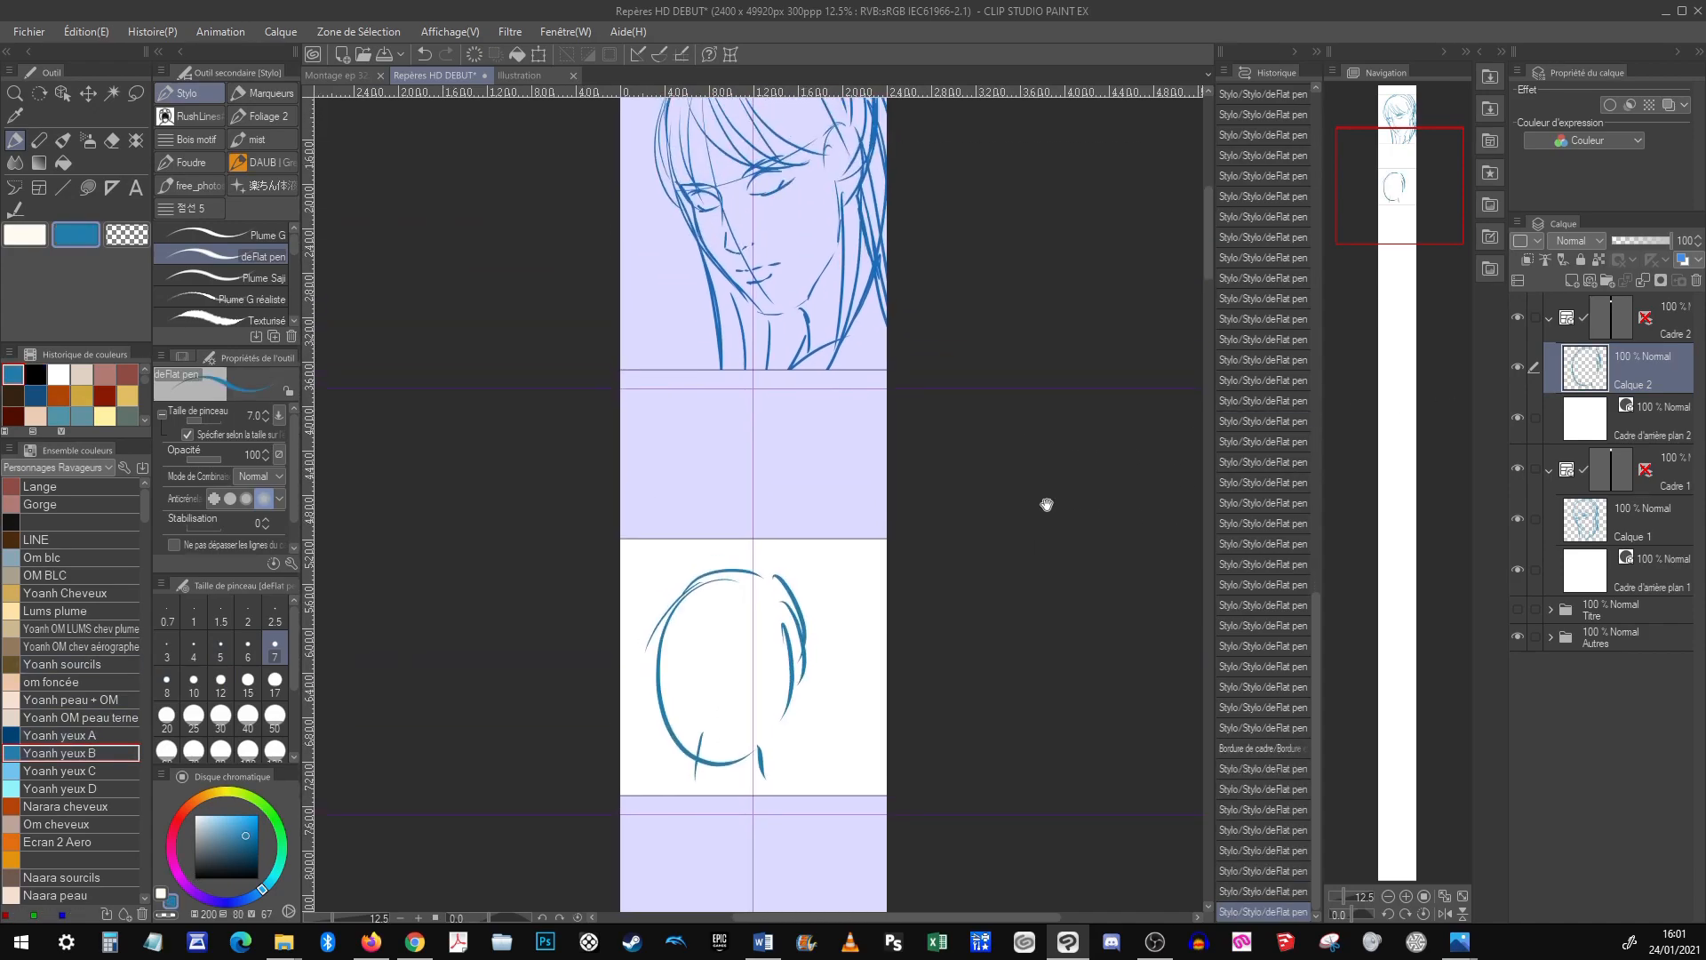
{"action": "left_click_drag", "start_coordinate": [1423, 145], "coordinate": [1423, 147]}
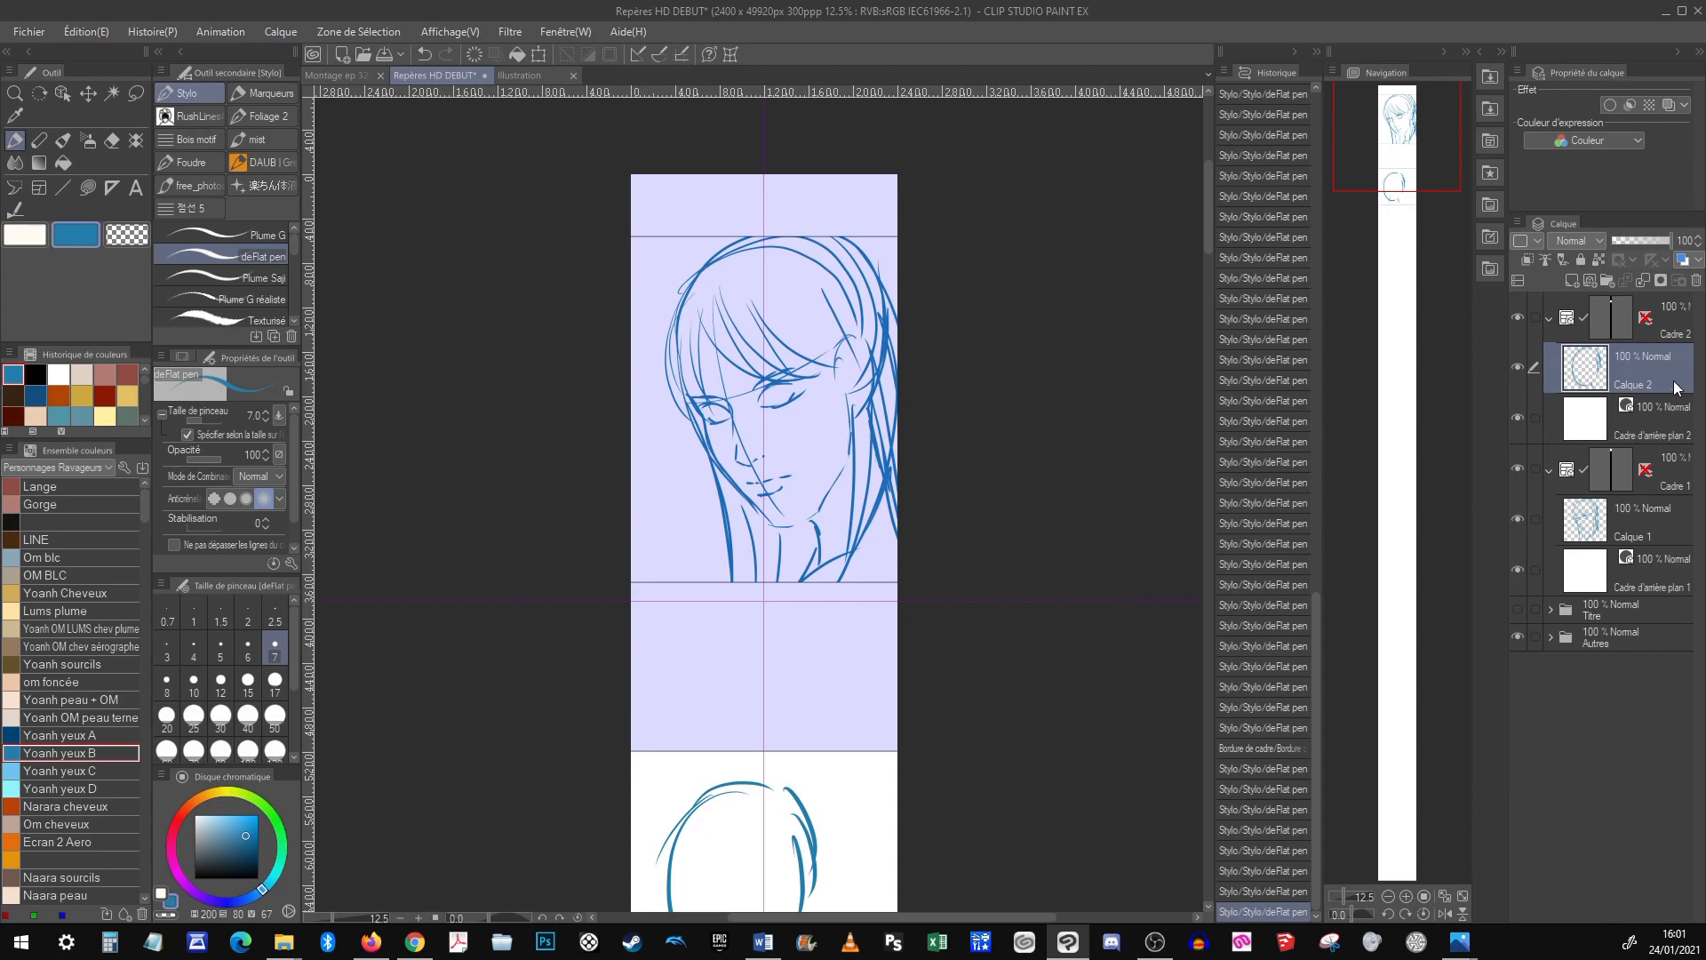
{"action": "left_click", "coordinate": [1676, 333]}
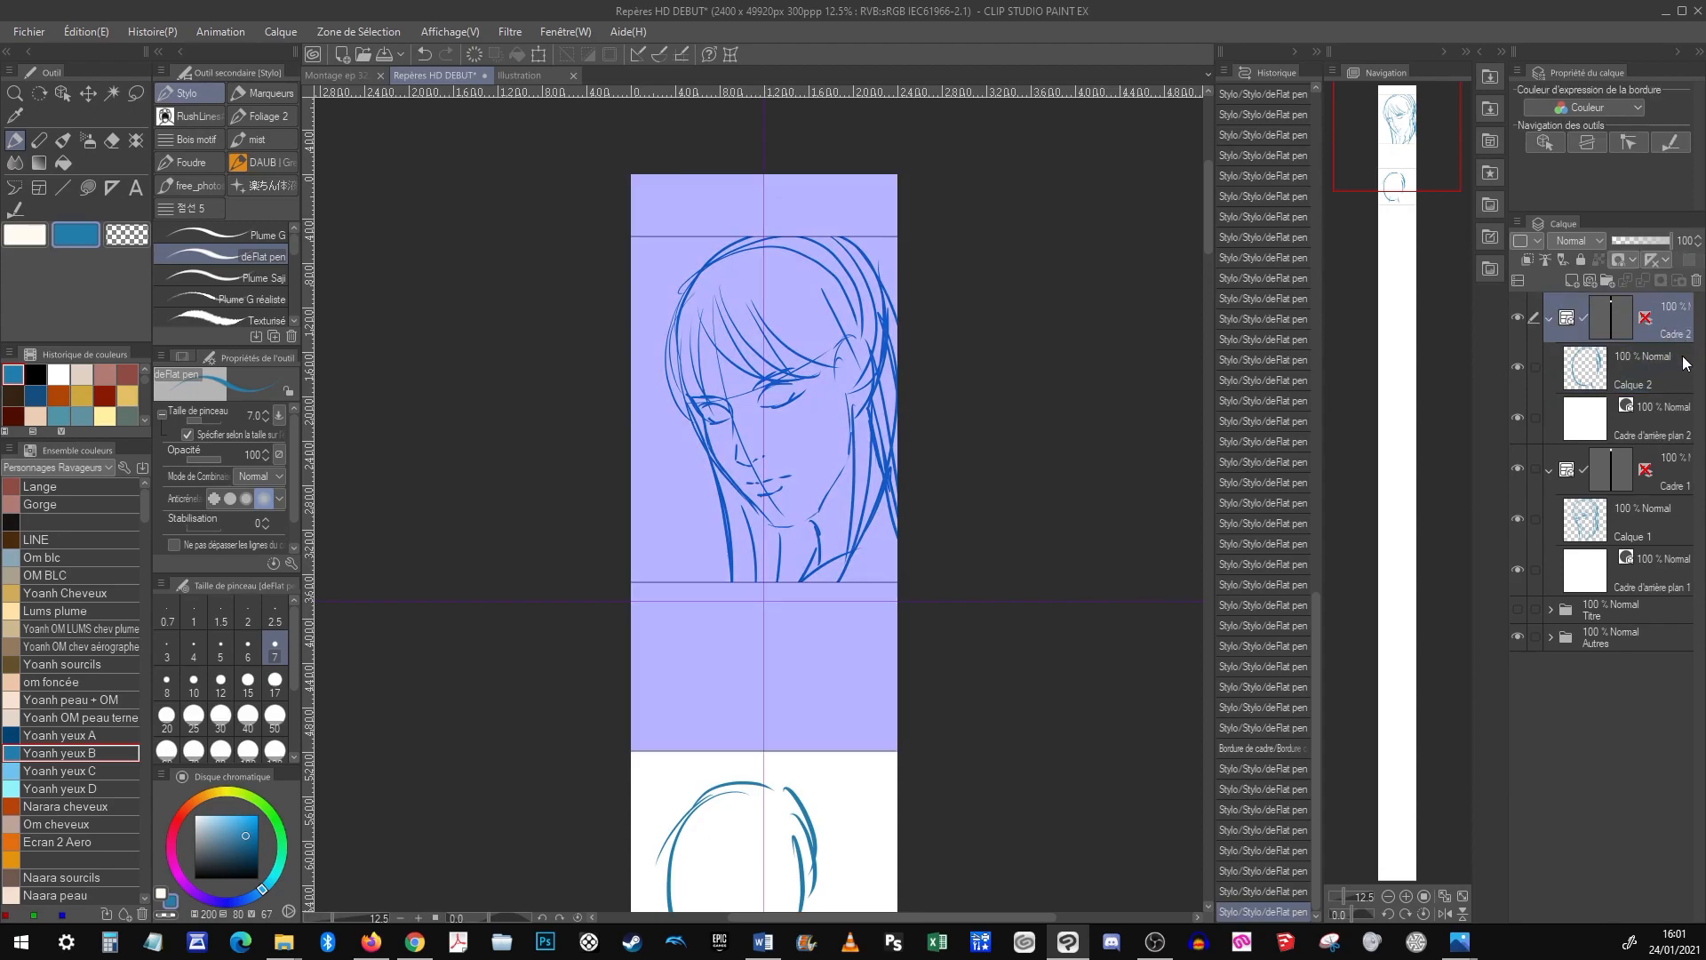
{"action": "left_click", "coordinate": [1676, 488]}
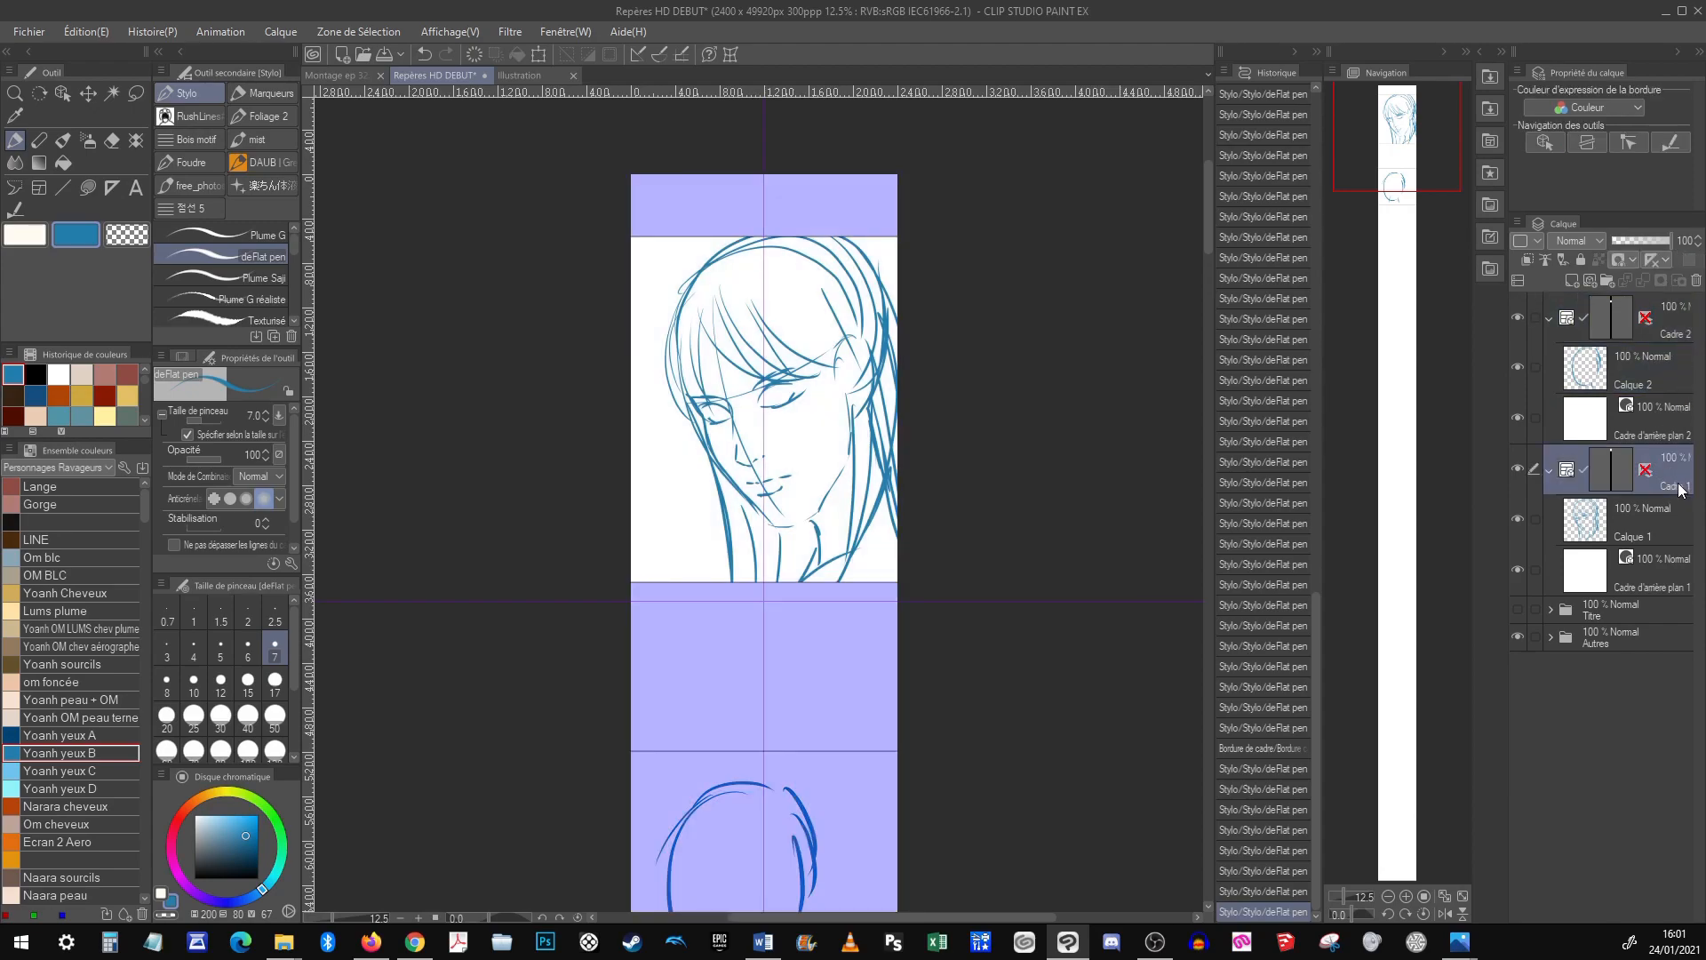
{"action": "left_click", "coordinate": [1551, 471]}
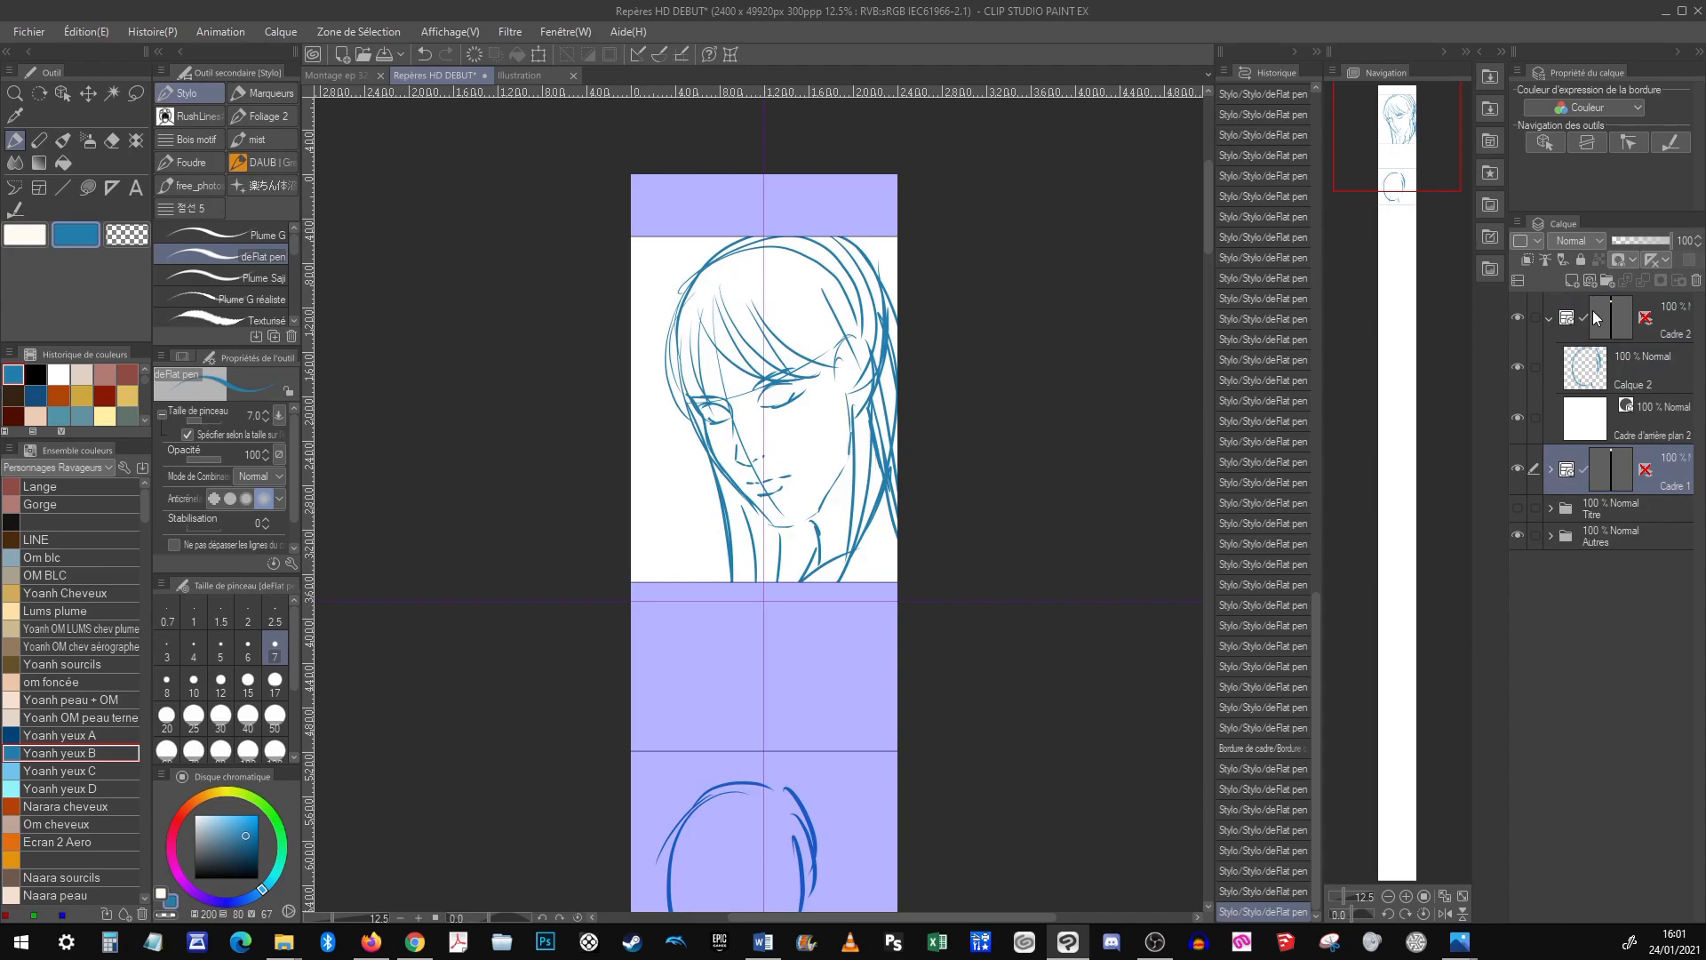
{"action": "left_click", "coordinate": [1553, 469]}
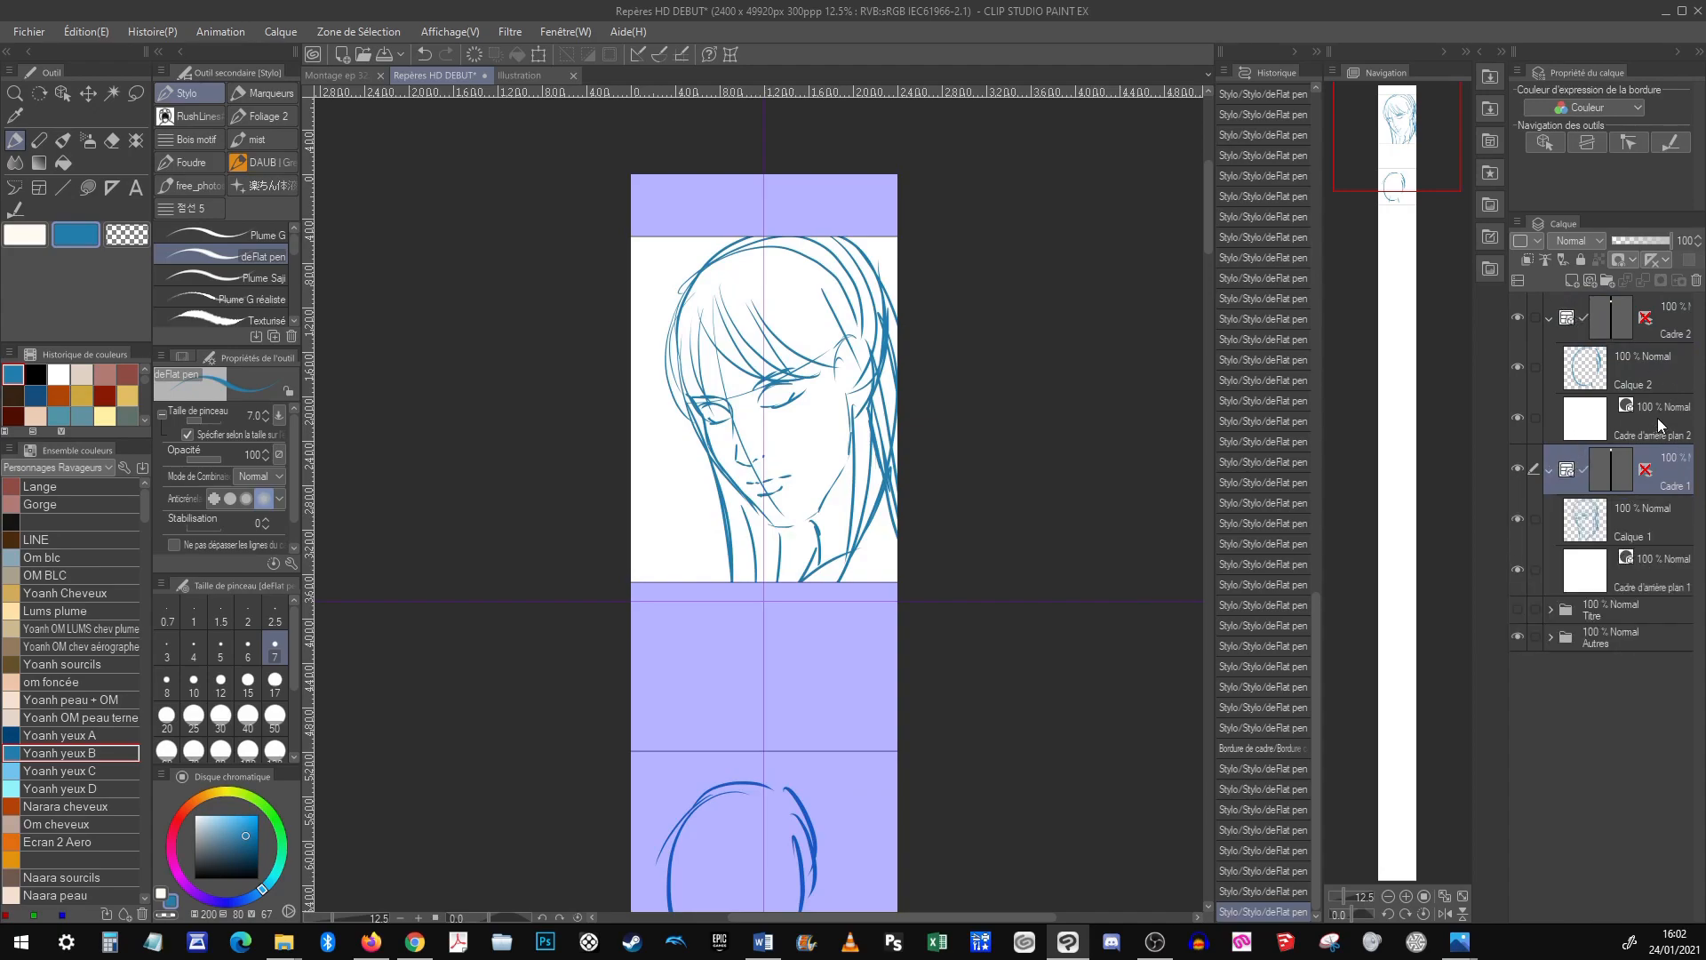
{"action": "left_click", "coordinate": [1658, 562]}
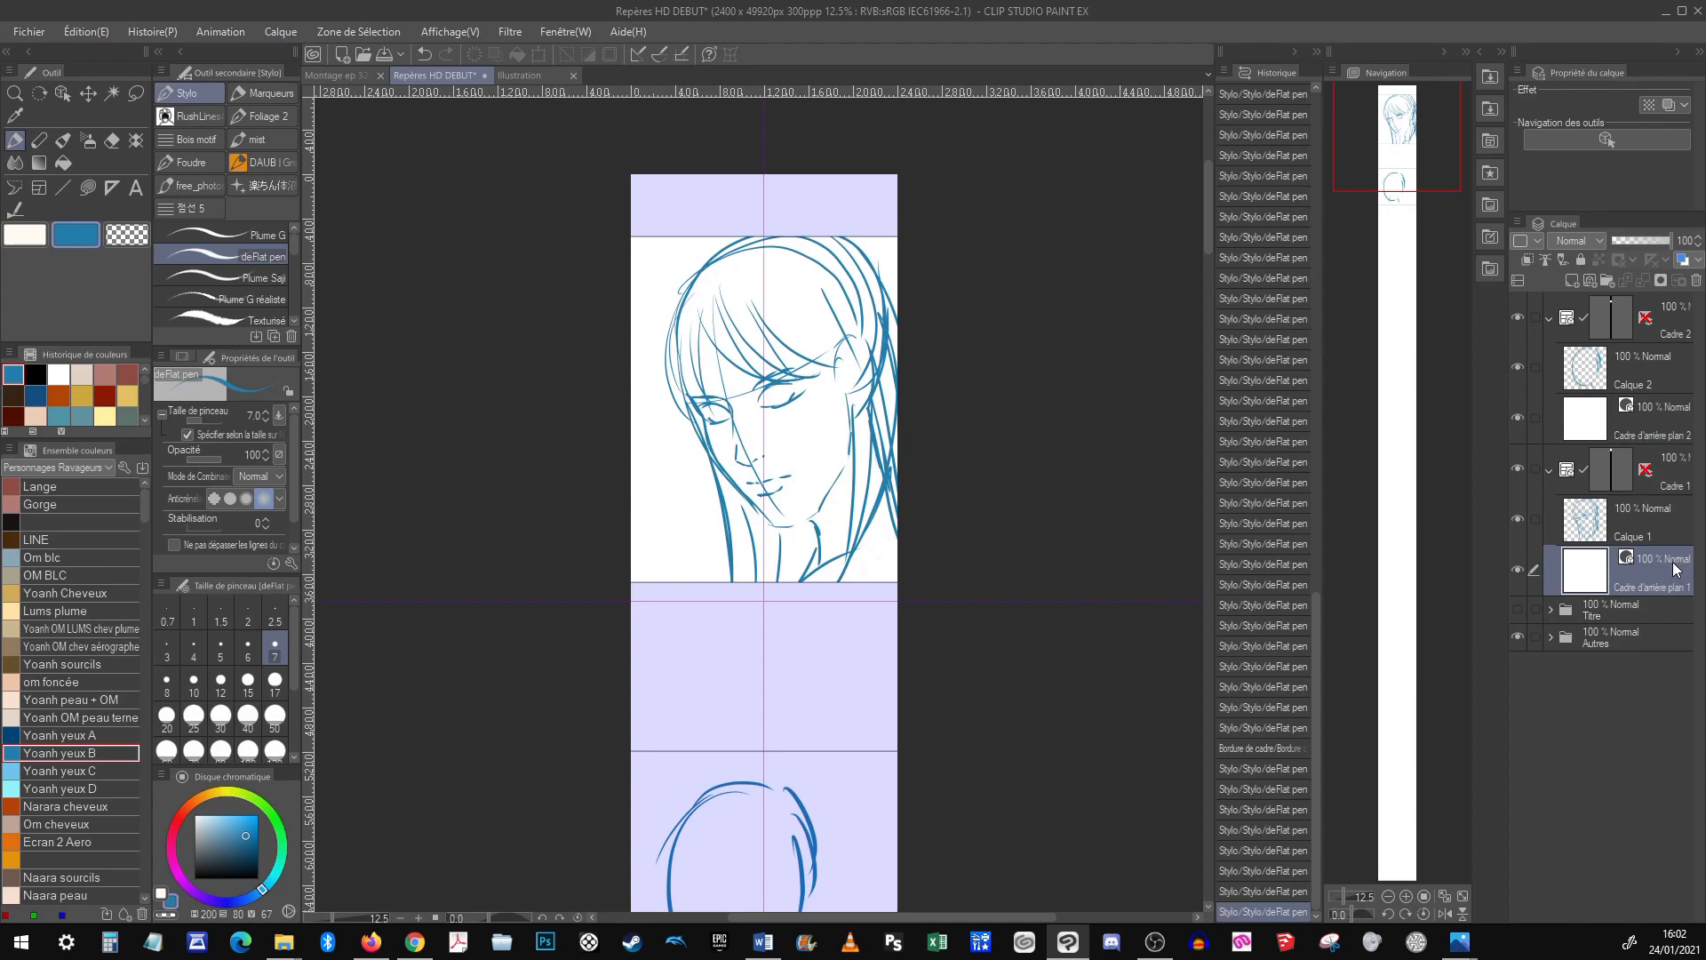
{"action": "left_click", "coordinate": [1664, 524]}
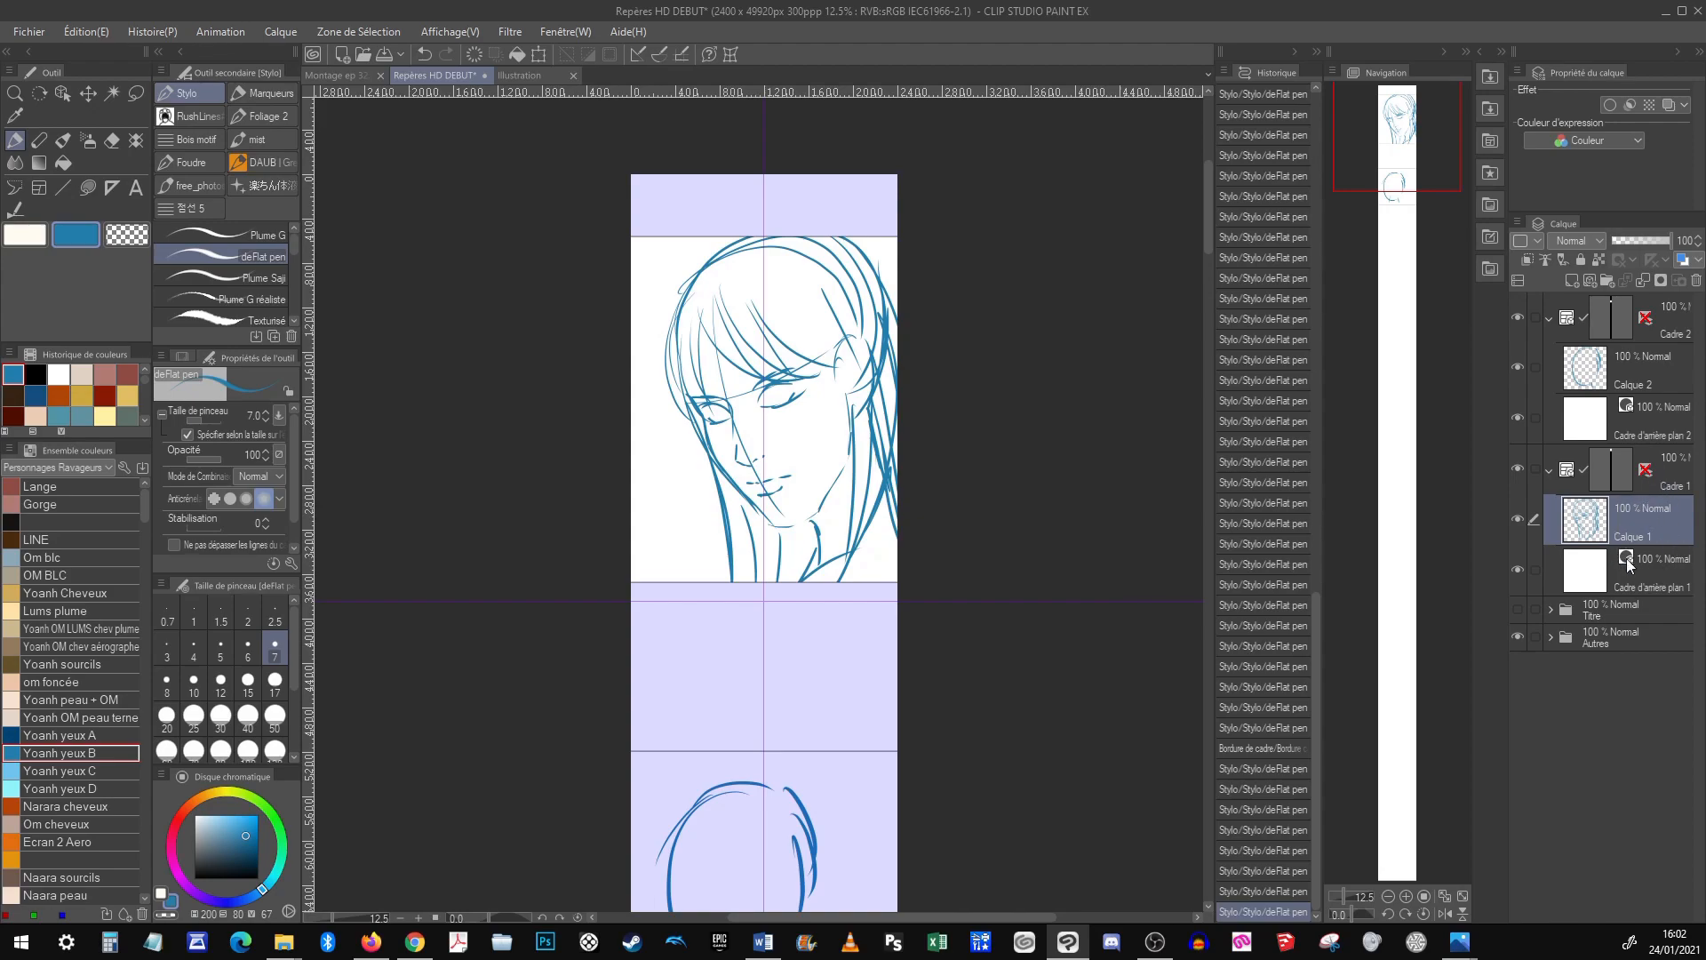
{"action": "left_click", "coordinate": [1674, 463]}
{"action": "left_click", "coordinate": [1668, 510]}
{"action": "left_click", "coordinate": [1550, 471]}
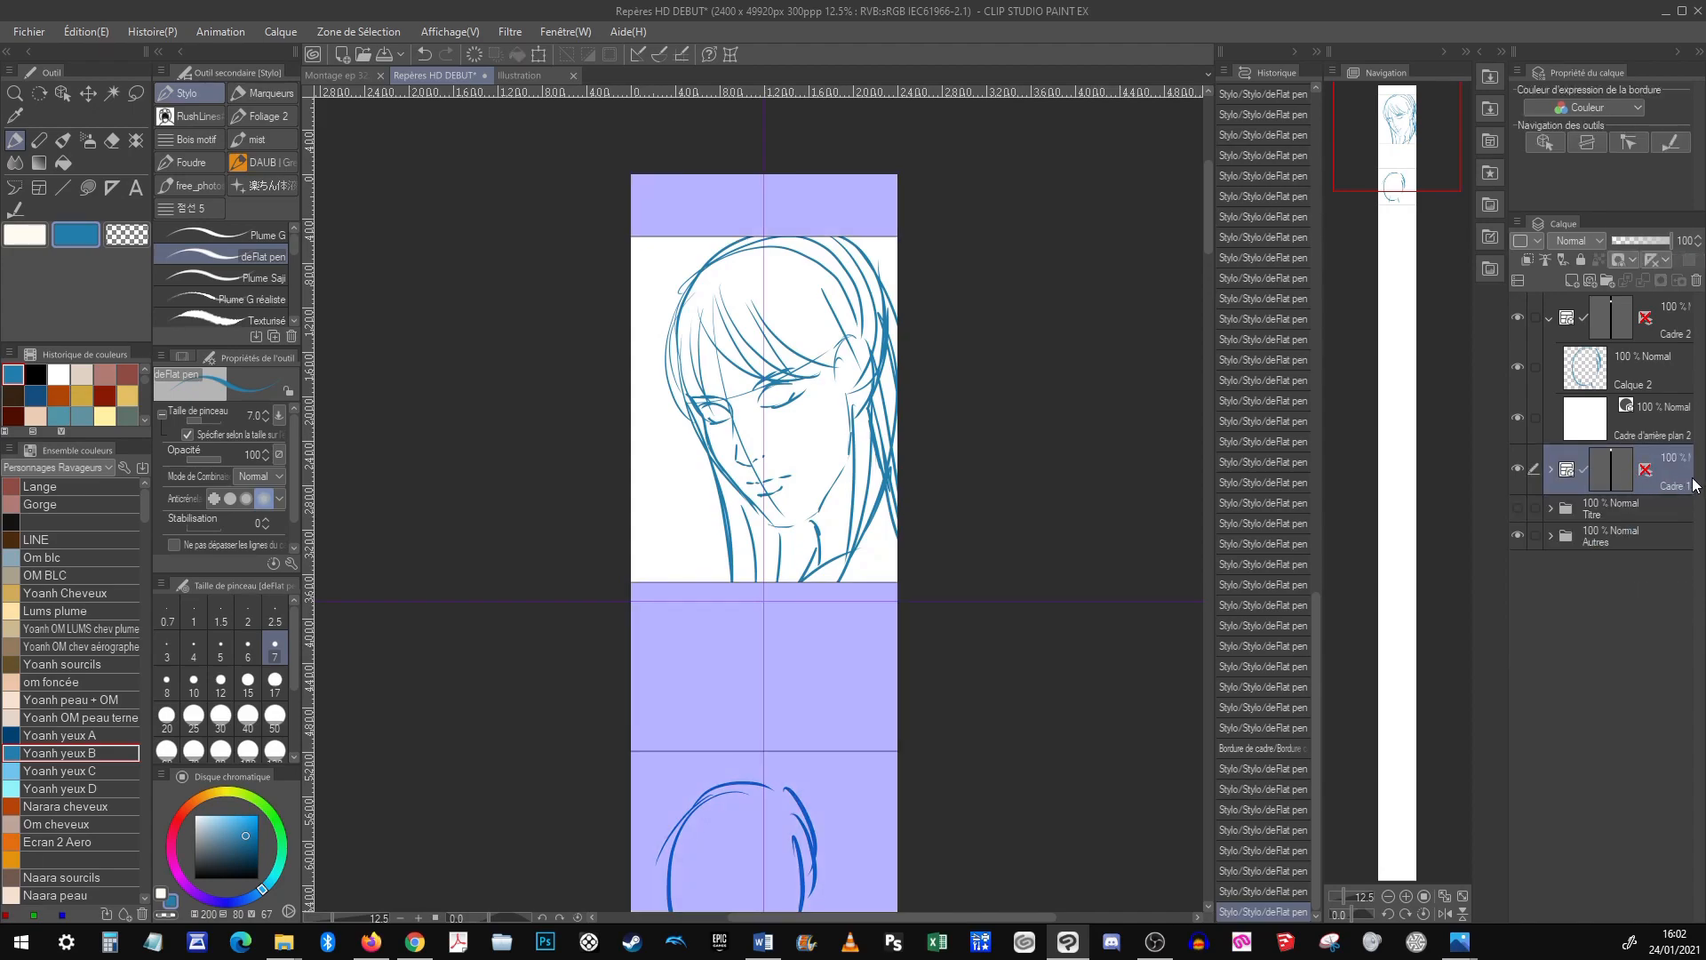
{"action": "left_click", "coordinate": [1519, 470]}
{"action": "left_click", "coordinate": [1518, 470]}
{"action": "mouse_move", "coordinate": [1035, 767]}
{"action": "left_mouse_down"}
{"action": "mouse_move", "coordinate": [1043, 785]}
{"action": "mouse_move", "coordinate": [1028, 183]}
{"action": "mouse_move", "coordinate": [907, 488]}
{"action": "mouse_move", "coordinate": [1042, 677]}
{"action": "mouse_move", "coordinate": [1066, 796]}
{"action": "mouse_move", "coordinate": [1053, 636]}
{"action": "left_mouse_up"}
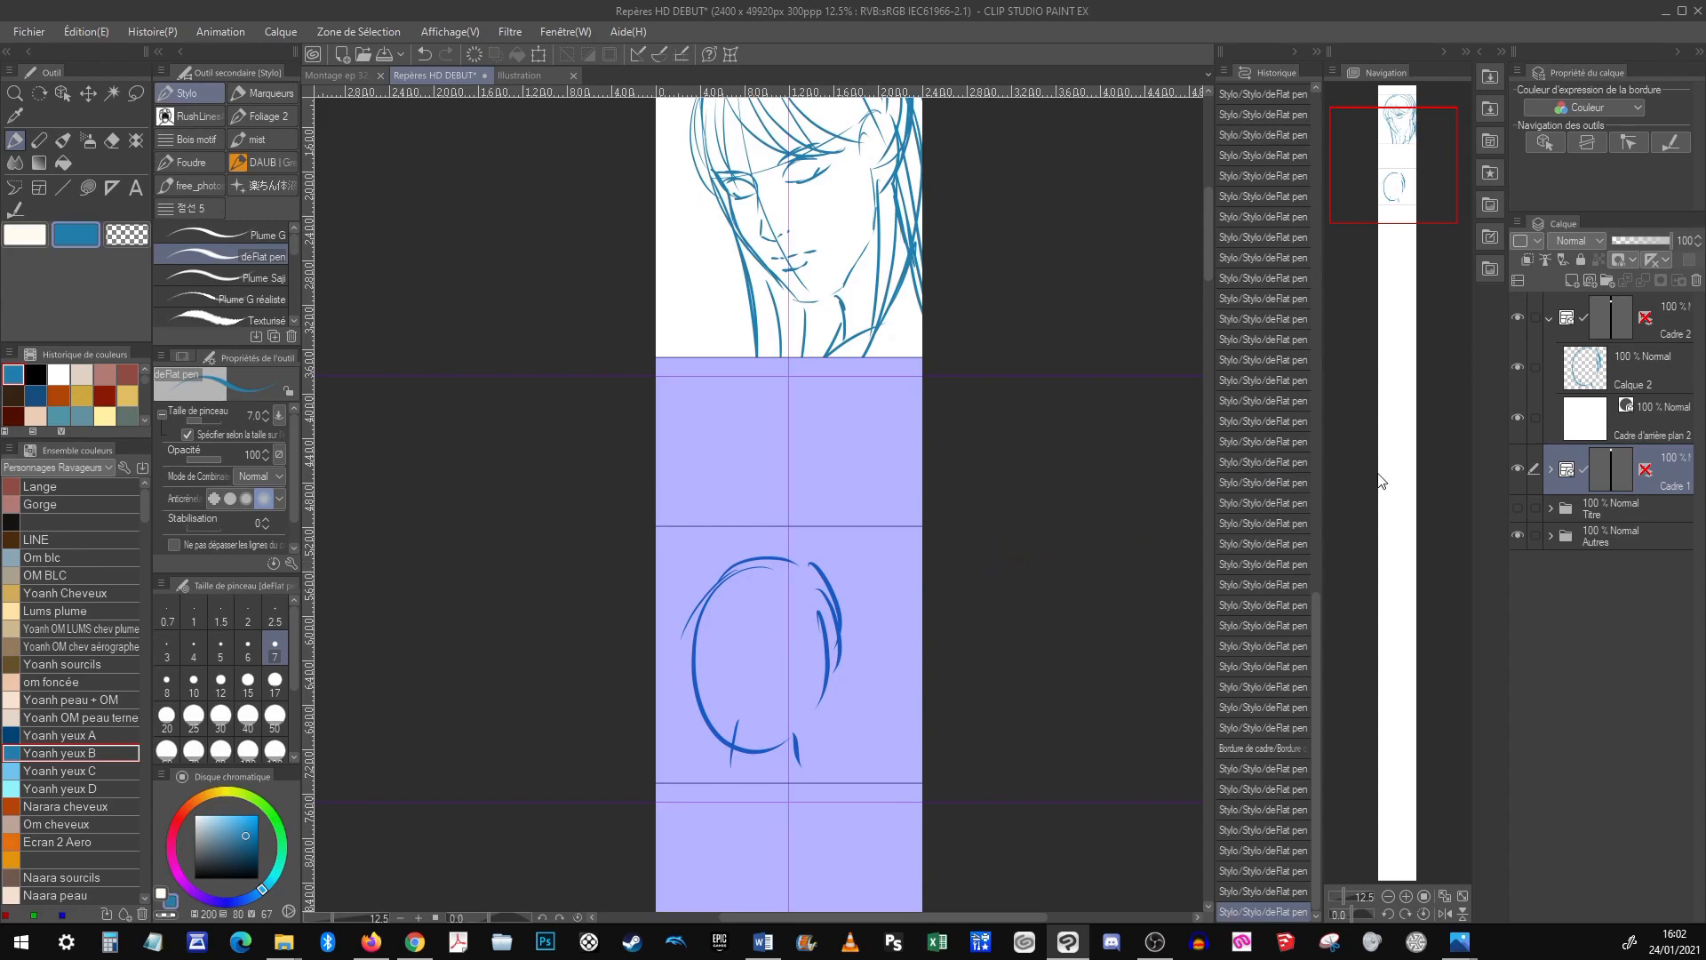
Scribble test loops on Calque 1 along the first frame's lower edge and over the face, and undo them
{"action": "left_click", "coordinate": [1555, 470]}
{"action": "left_click", "coordinate": [1684, 498]}
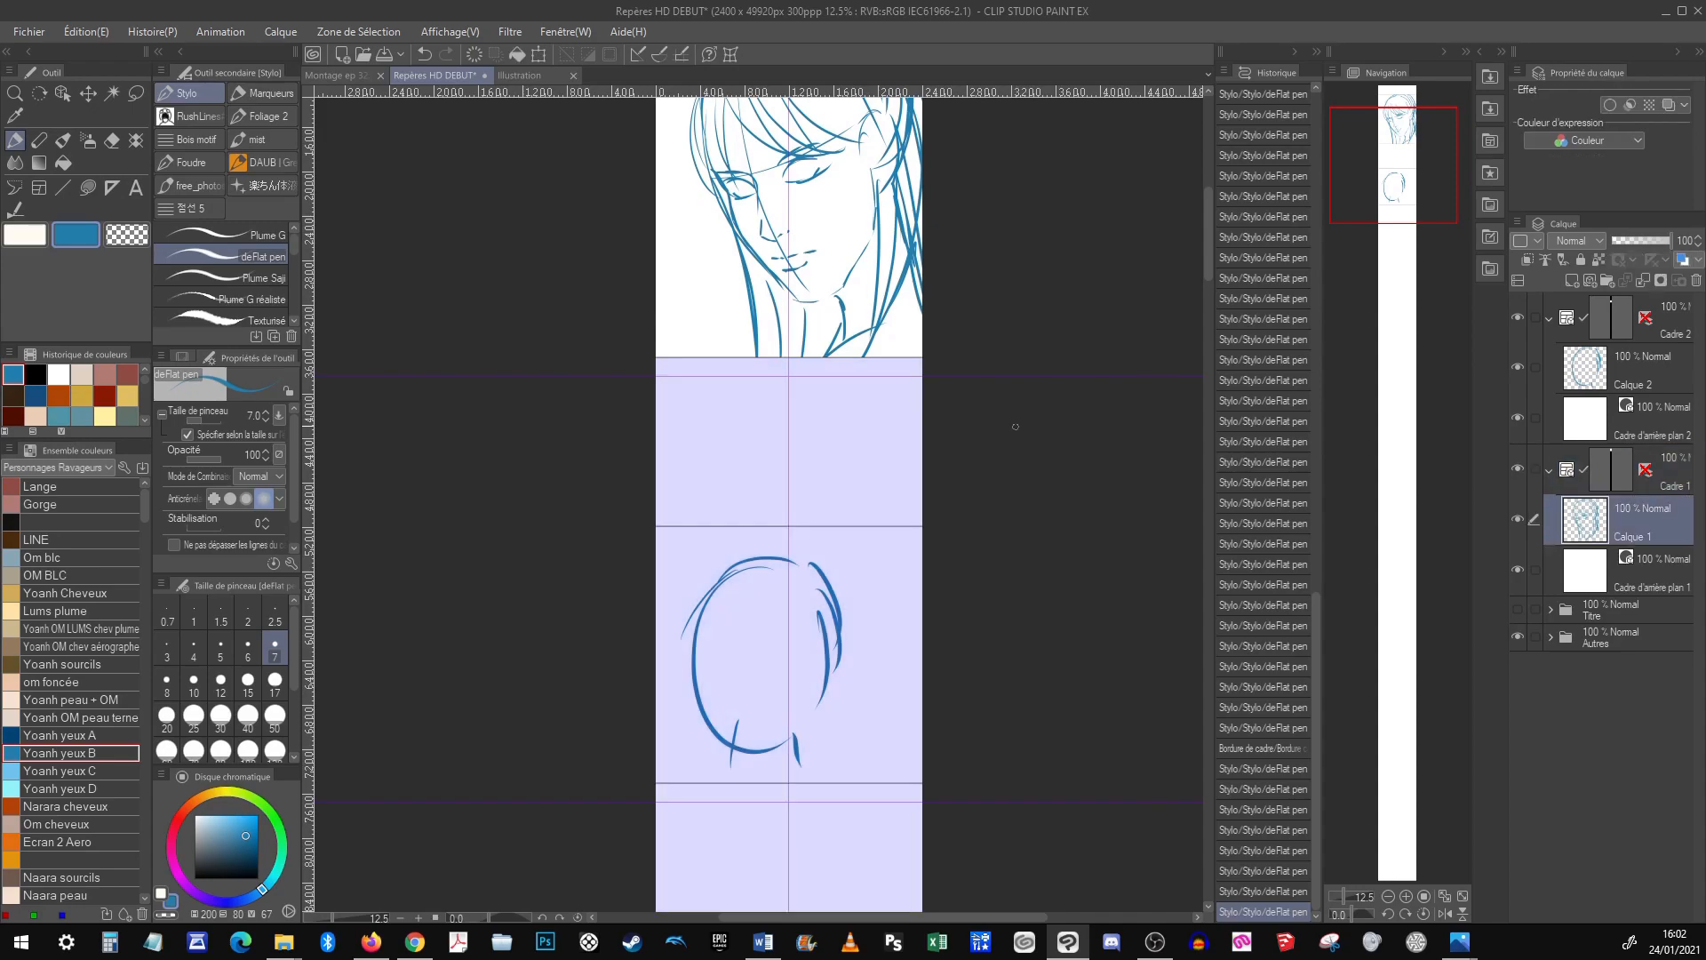
{"action": "mouse_move", "coordinate": [704, 282]}
{"action": "left_mouse_down"}
{"action": "mouse_move", "coordinate": [700, 307]}
{"action": "mouse_move", "coordinate": [731, 286]}
{"action": "mouse_move", "coordinate": [669, 355]}
{"action": "mouse_move", "coordinate": [871, 360]}
{"action": "left_mouse_up"}
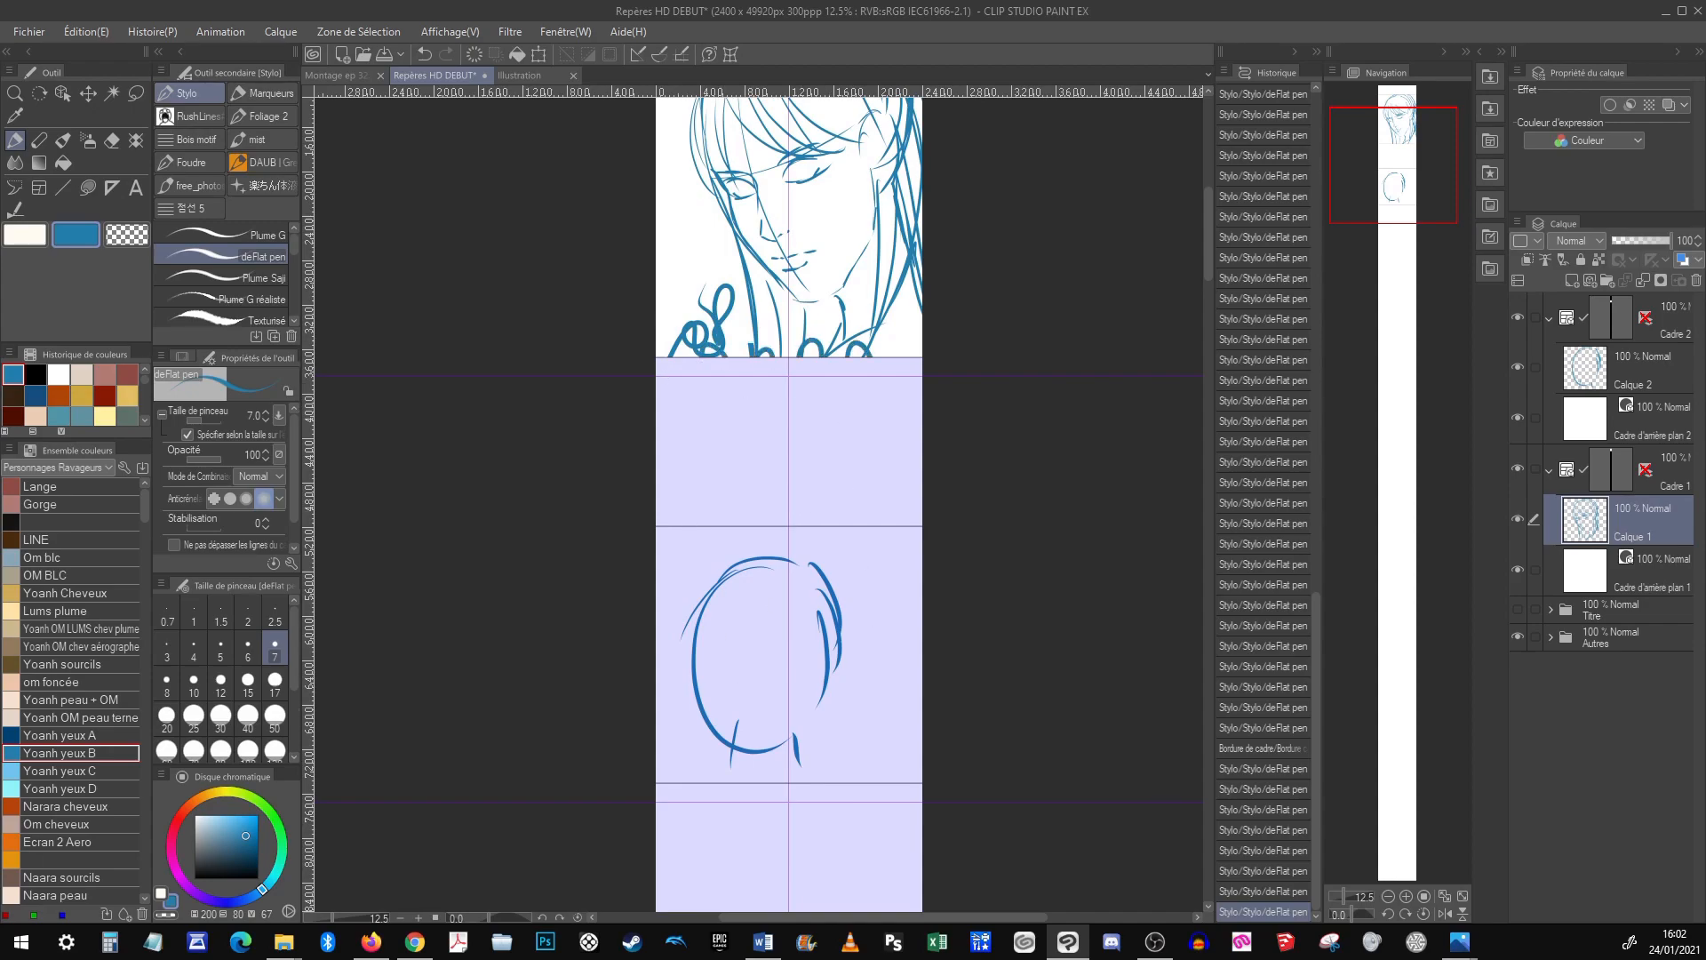
{"action": "left_click_drag", "start_coordinate": [682, 320], "coordinate": [698, 342]}
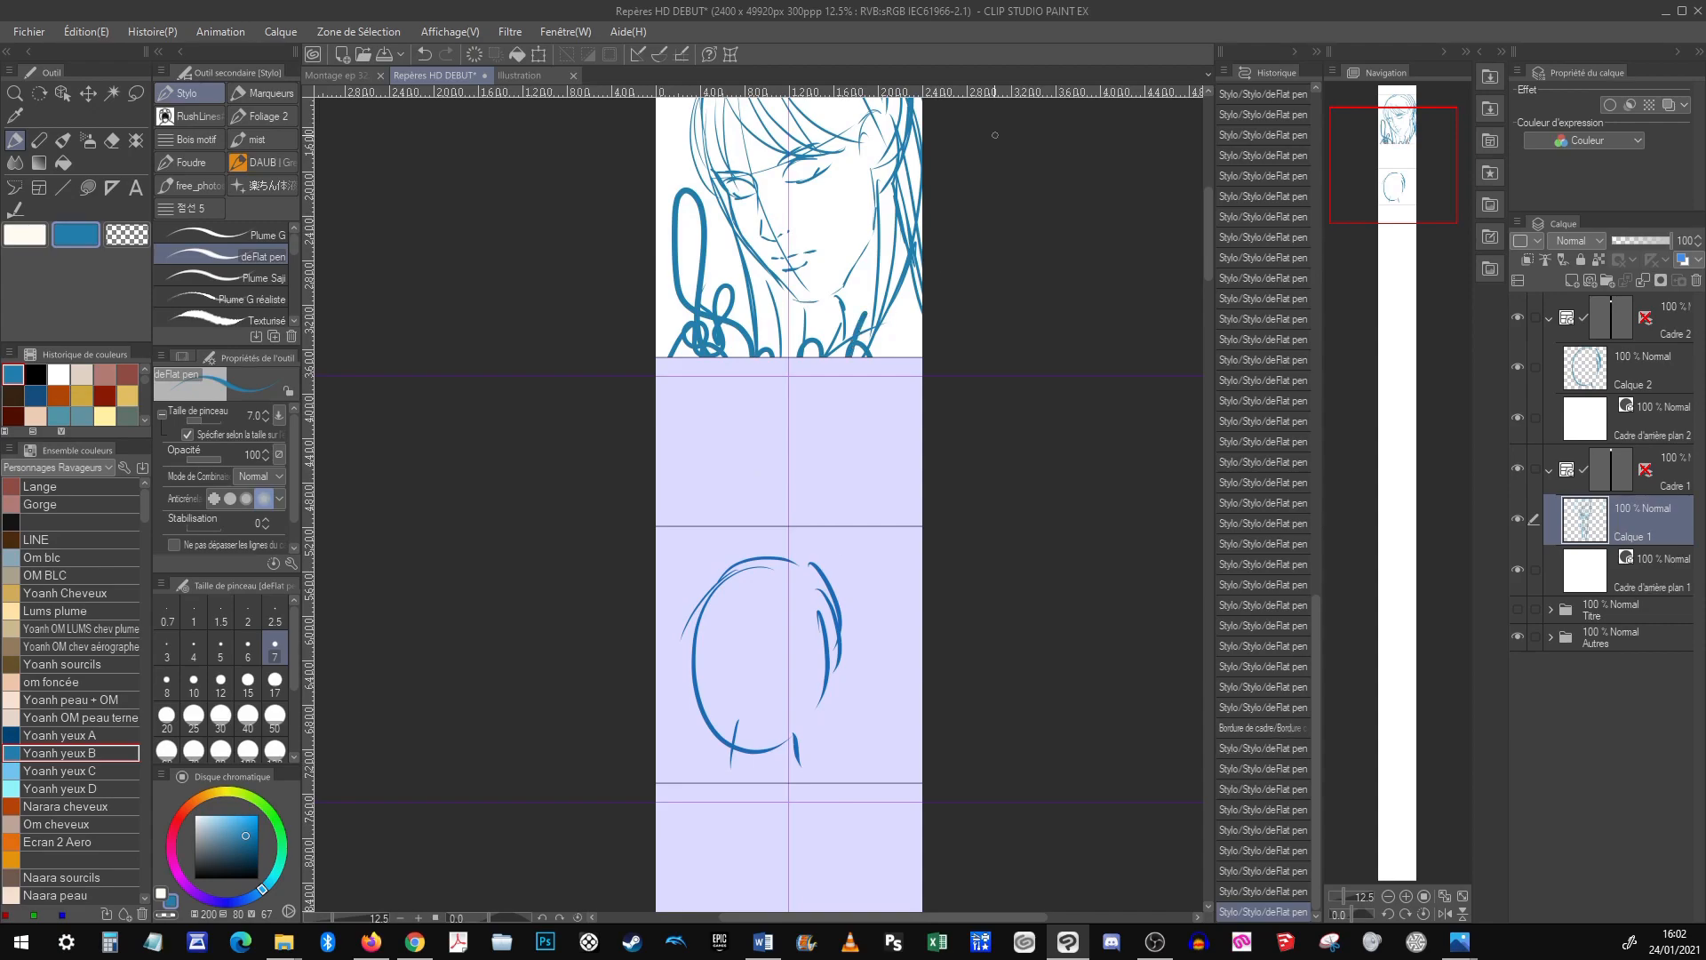
{"action": "key", "text": "ctrl+z"}
Using the Object tool, lower Cadre 1's upper border to about 1400 px and raise its lower border to about 2600 px
{"action": "left_click_drag", "start_coordinate": [787, 322], "coordinate": [790, 601]}
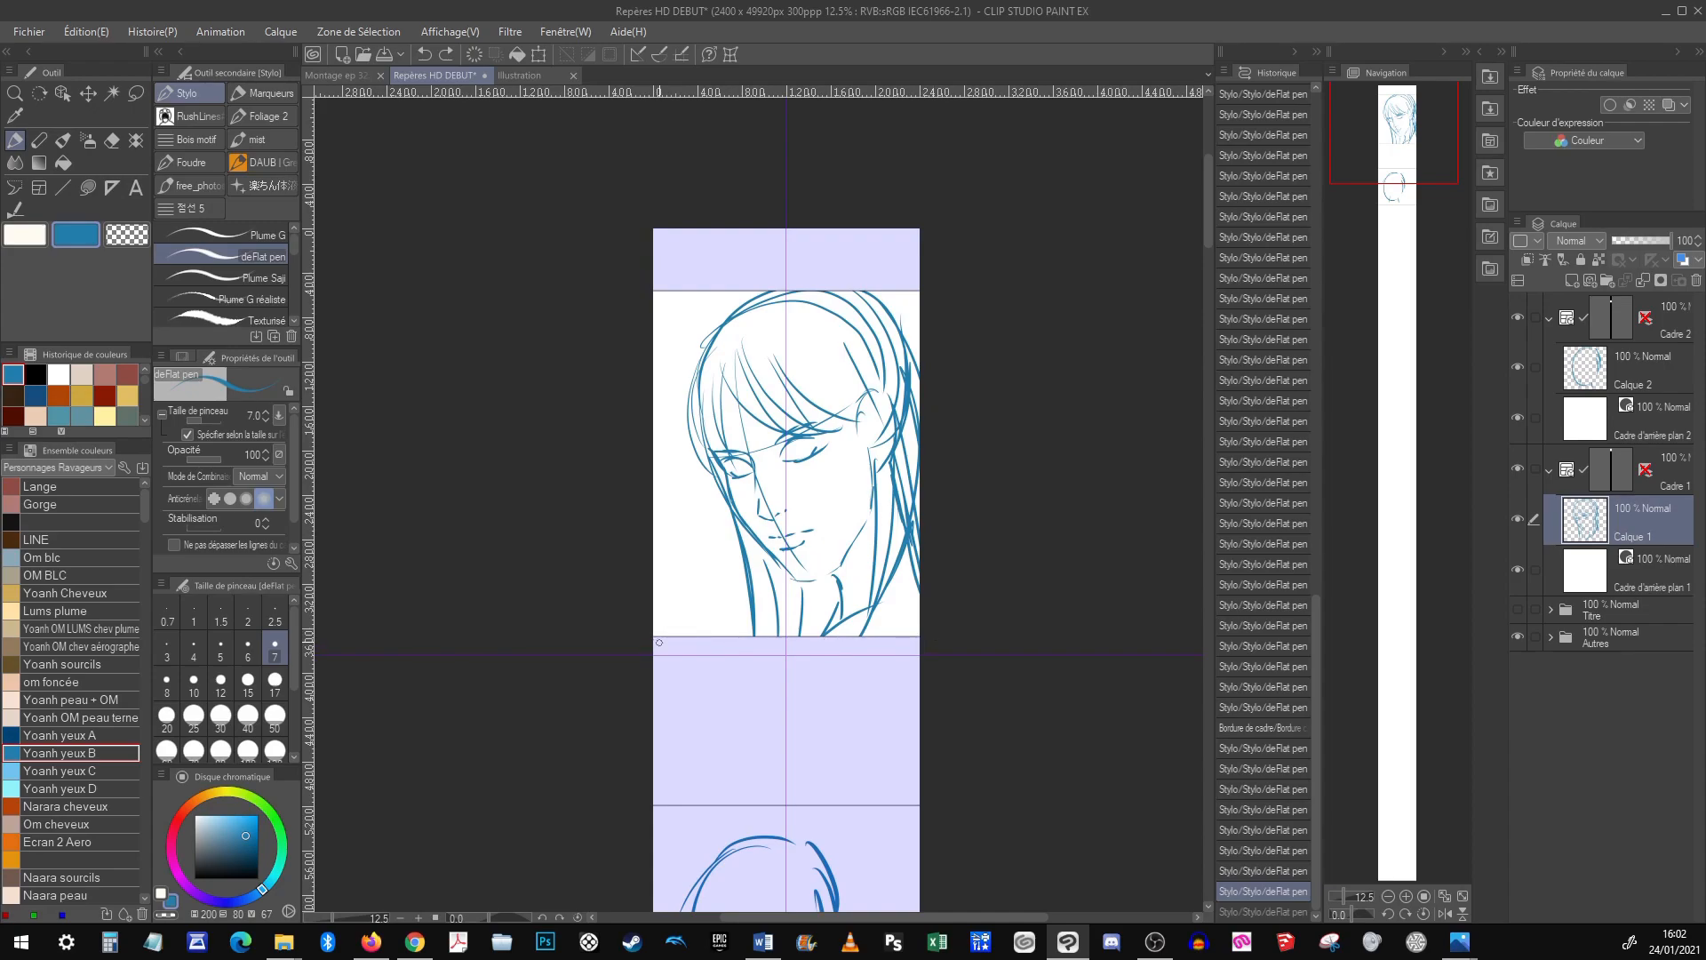
{"action": "left_click_drag", "start_coordinate": [893, 687], "coordinate": [872, 564]}
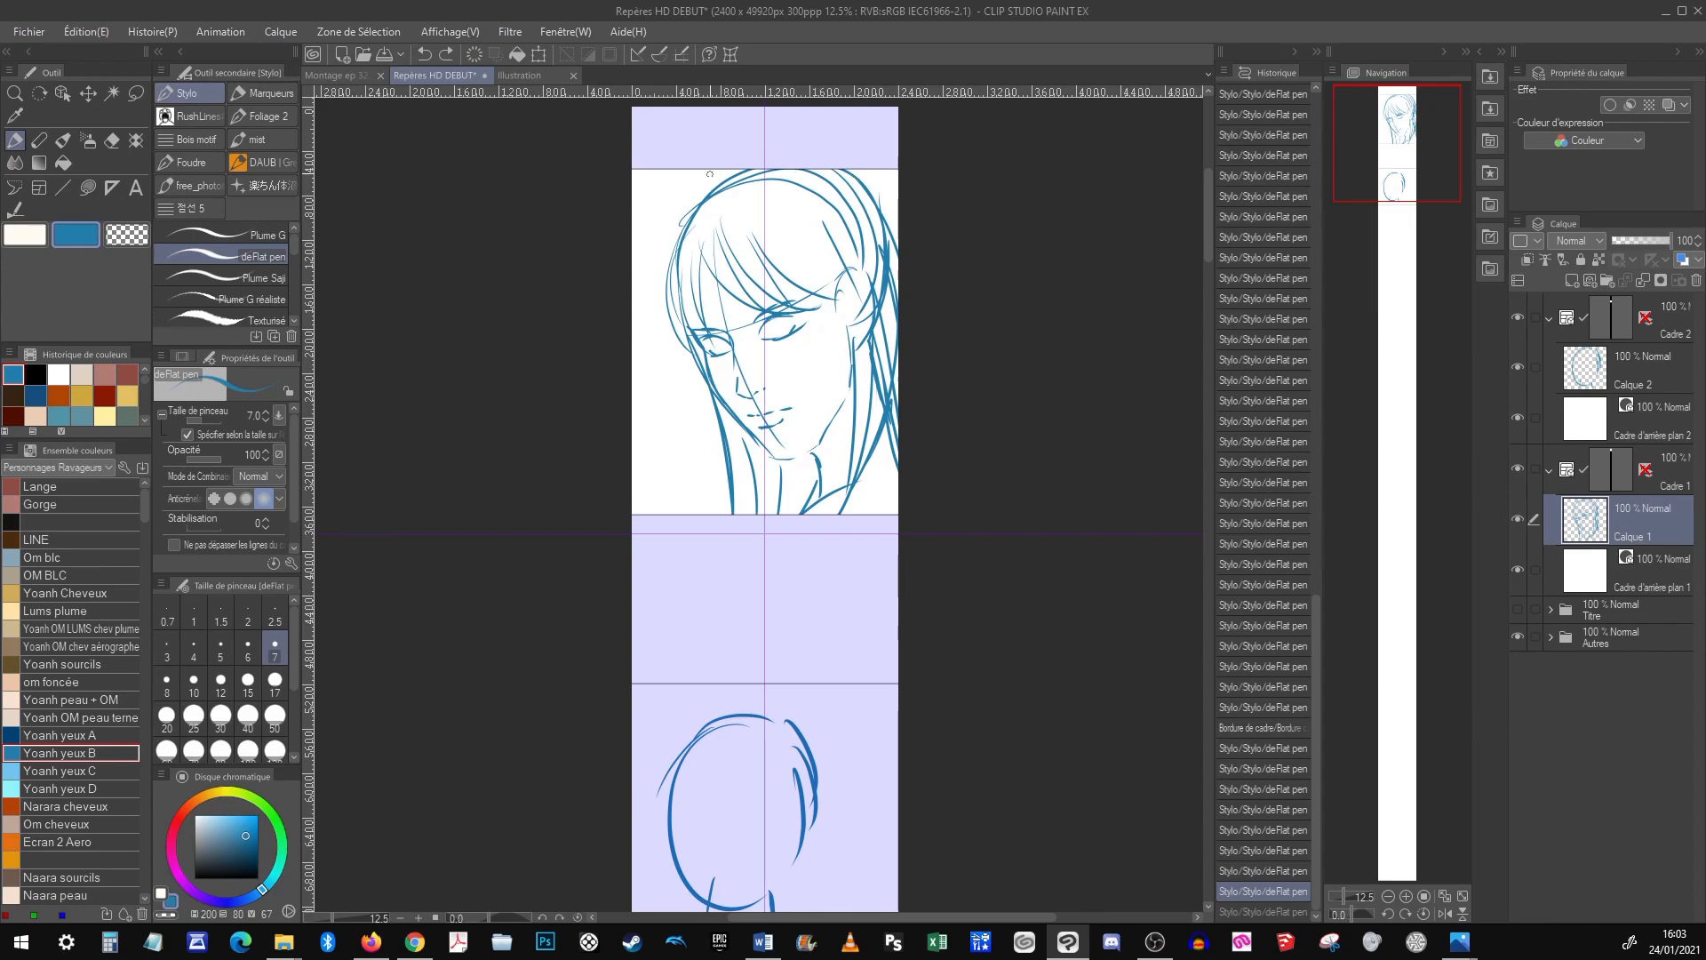
{"action": "scroll", "coordinate": [835, 231], "scroll_direction": "up", "scroll_amount": 3}
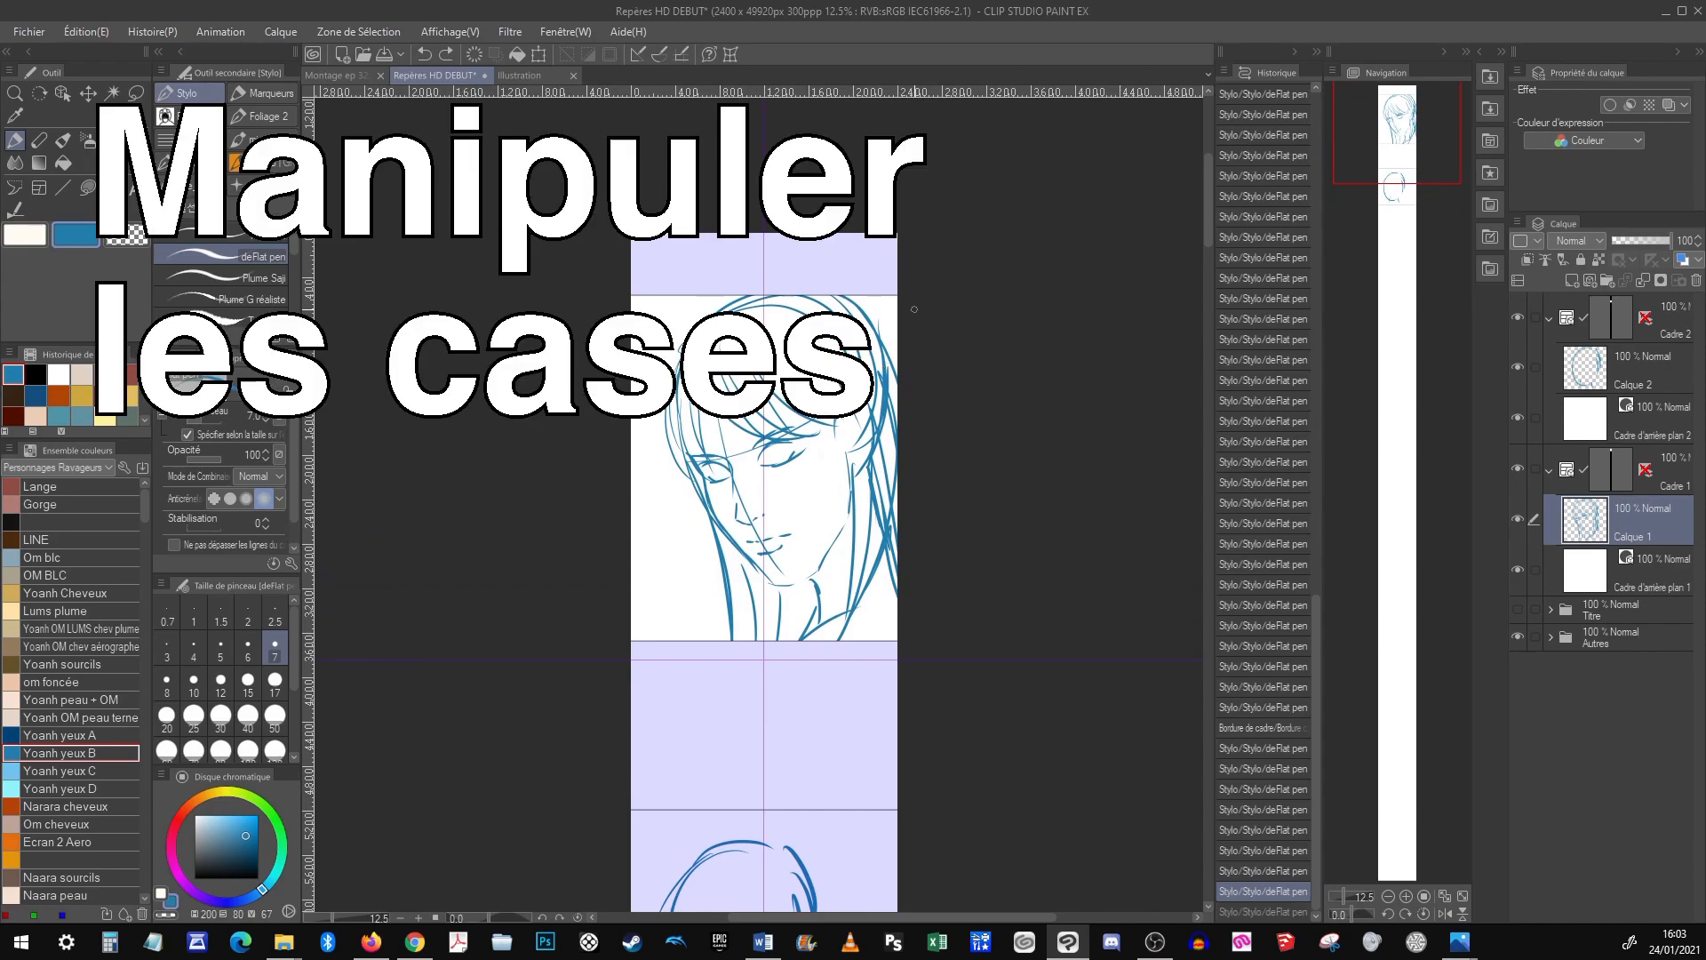
{"action": "scroll", "coordinate": [835, 597], "scroll_direction": "down", "scroll_amount": 1}
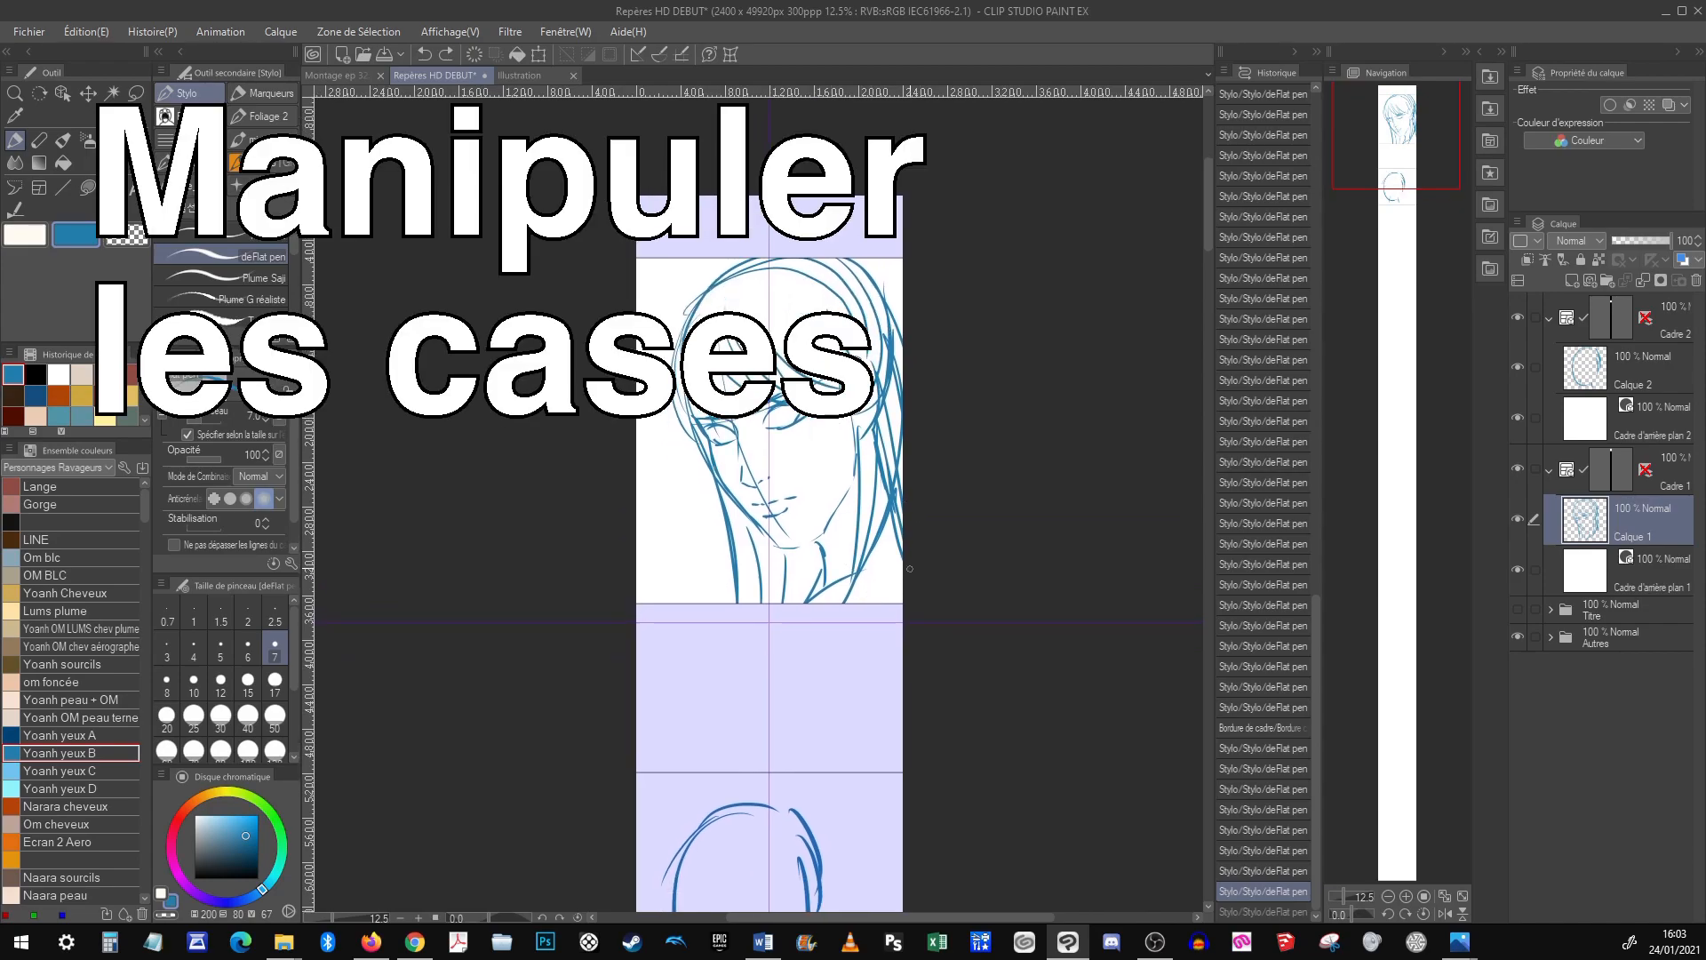
{"action": "left_click", "coordinate": [1670, 481]}
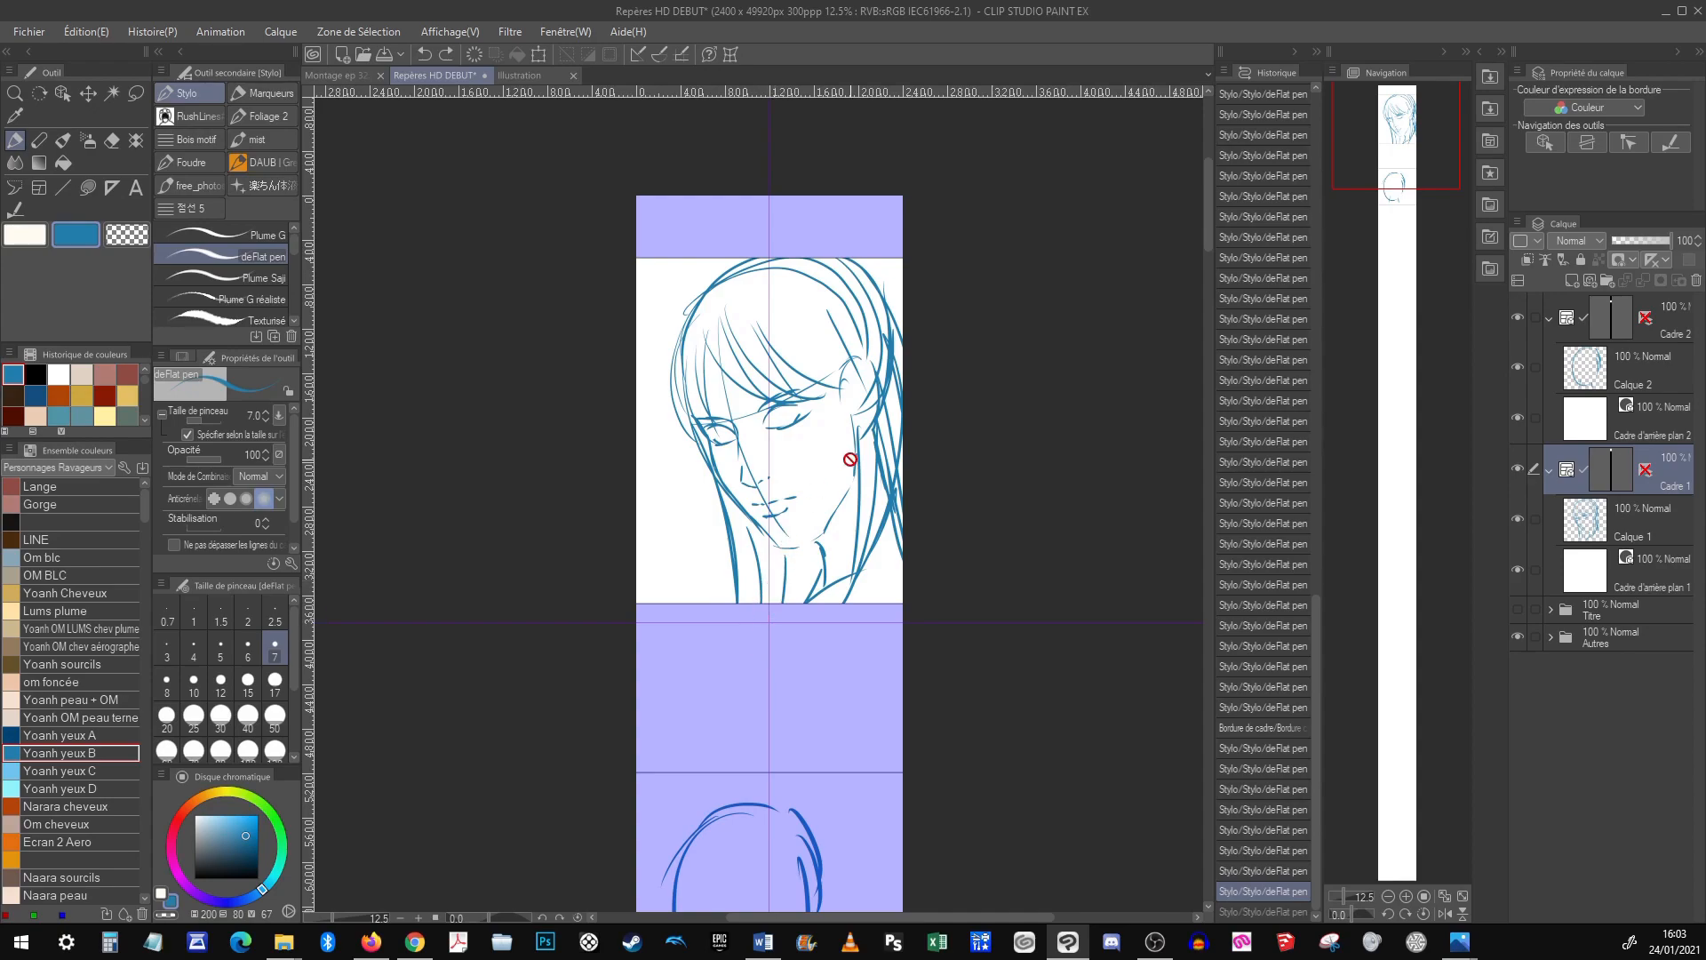
{"action": "left_click", "coordinate": [63, 92]}
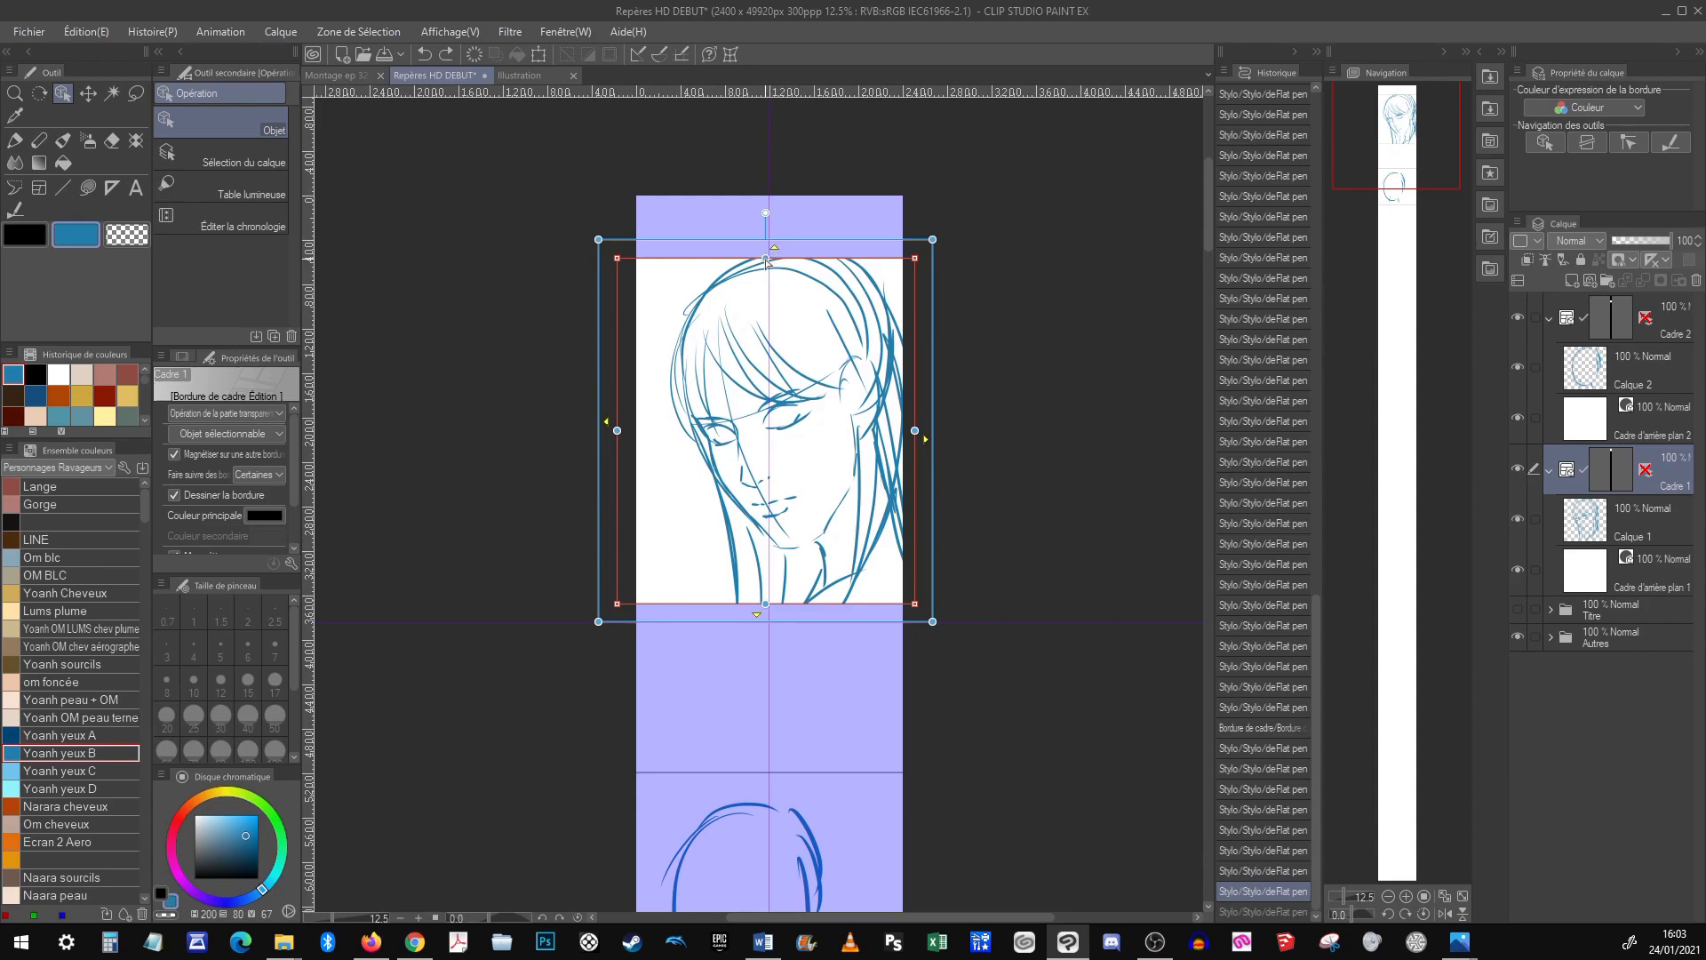
{"action": "left_click_drag", "start_coordinate": [767, 274], "coordinate": [769, 354]}
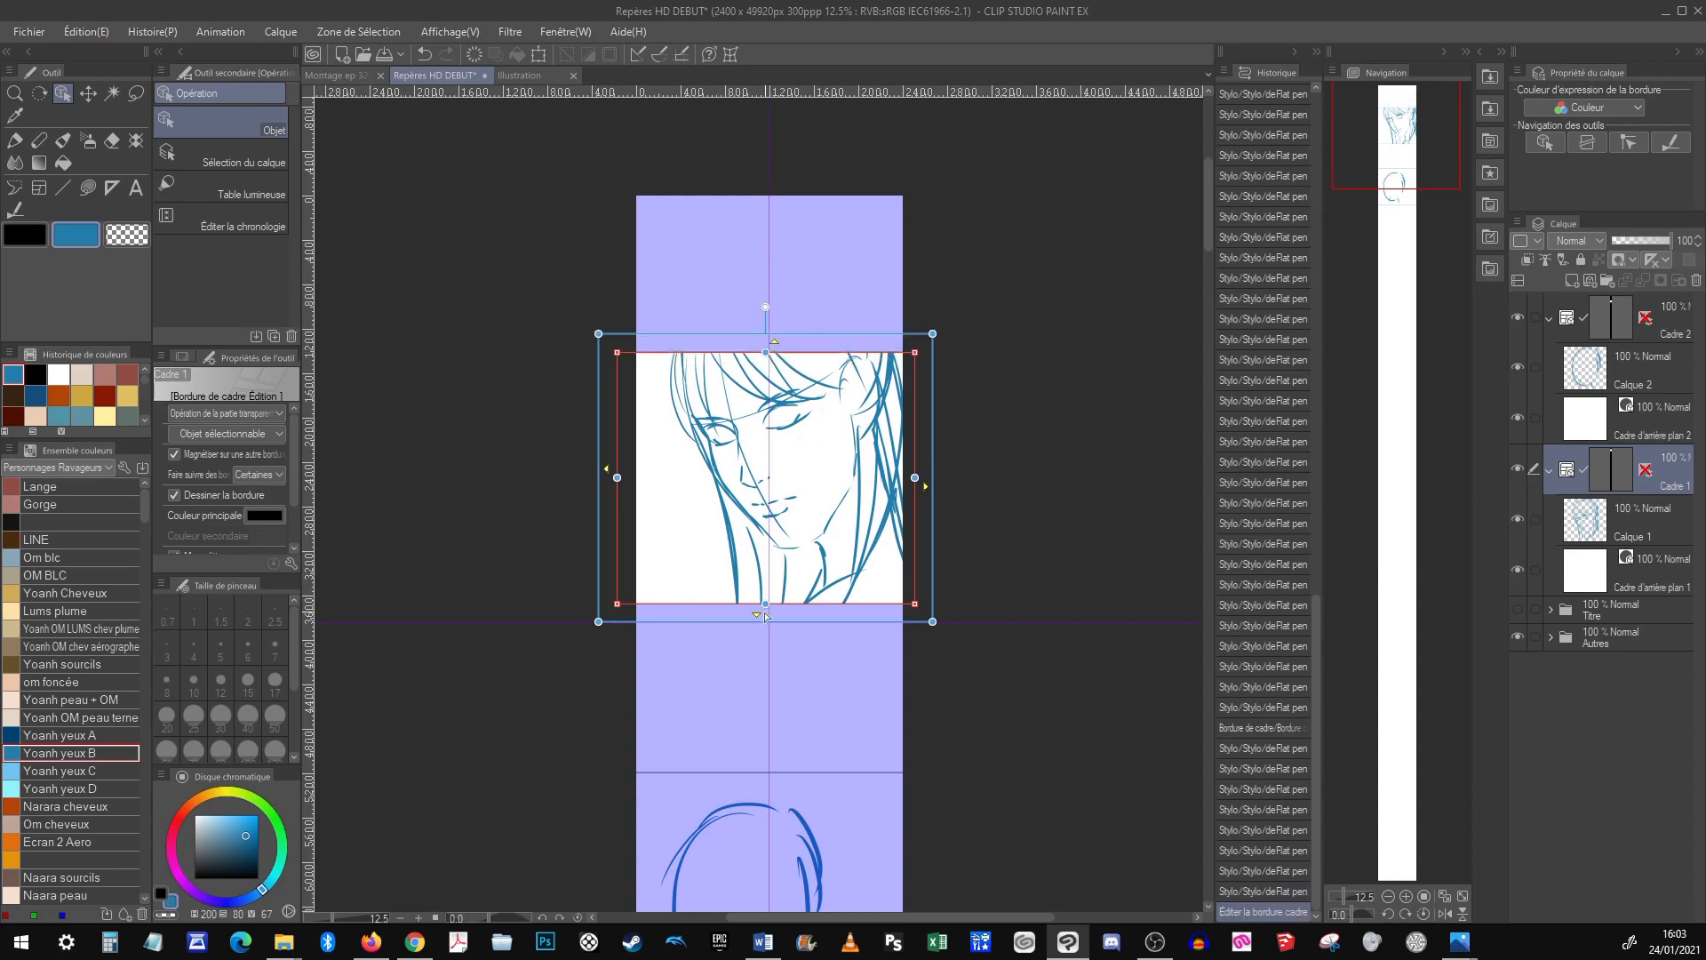
{"action": "left_click_drag", "start_coordinate": [766, 607], "coordinate": [766, 484]}
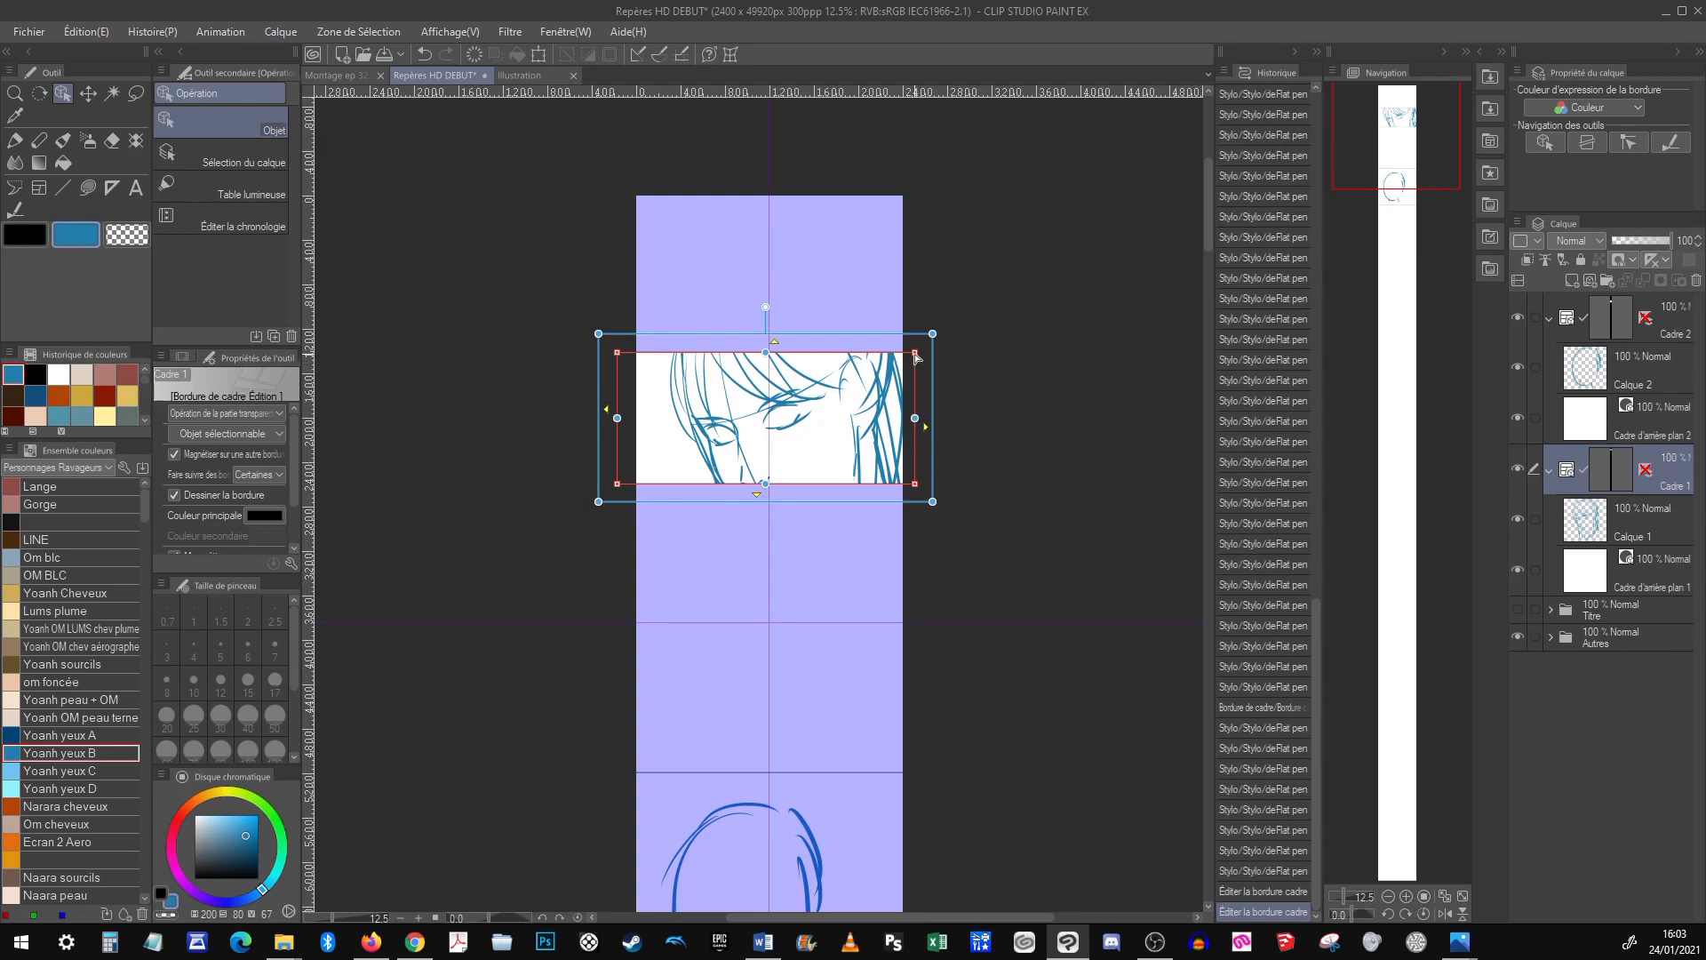
Slant Cadre 1 by raising its upper-right corner near the canvas top and lowering its lower-left corner, keeping the sides vertical
{"action": "left_click_drag", "start_coordinate": [916, 356], "coordinate": [934, 206]}
{"action": "left_click_drag", "start_coordinate": [616, 484], "coordinate": [607, 633]}
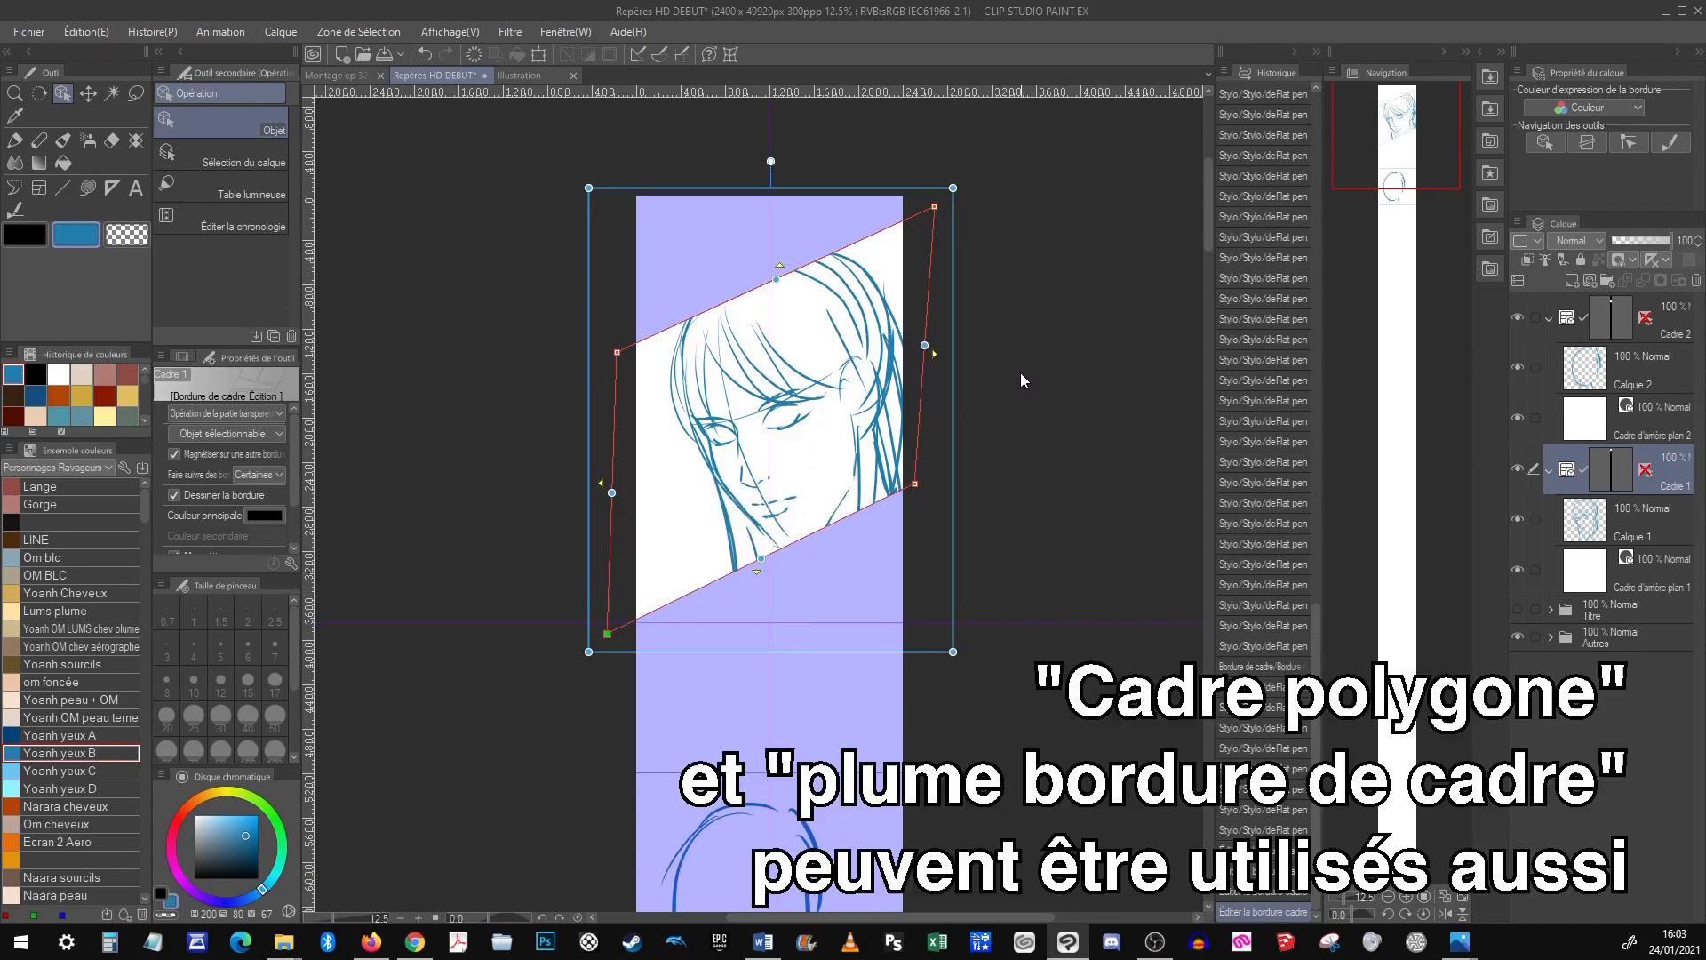
{"action": "left_click_drag", "start_coordinate": [934, 206], "coordinate": [918, 211]}
{"action": "left_click_drag", "start_coordinate": [608, 632], "coordinate": [617, 634]}
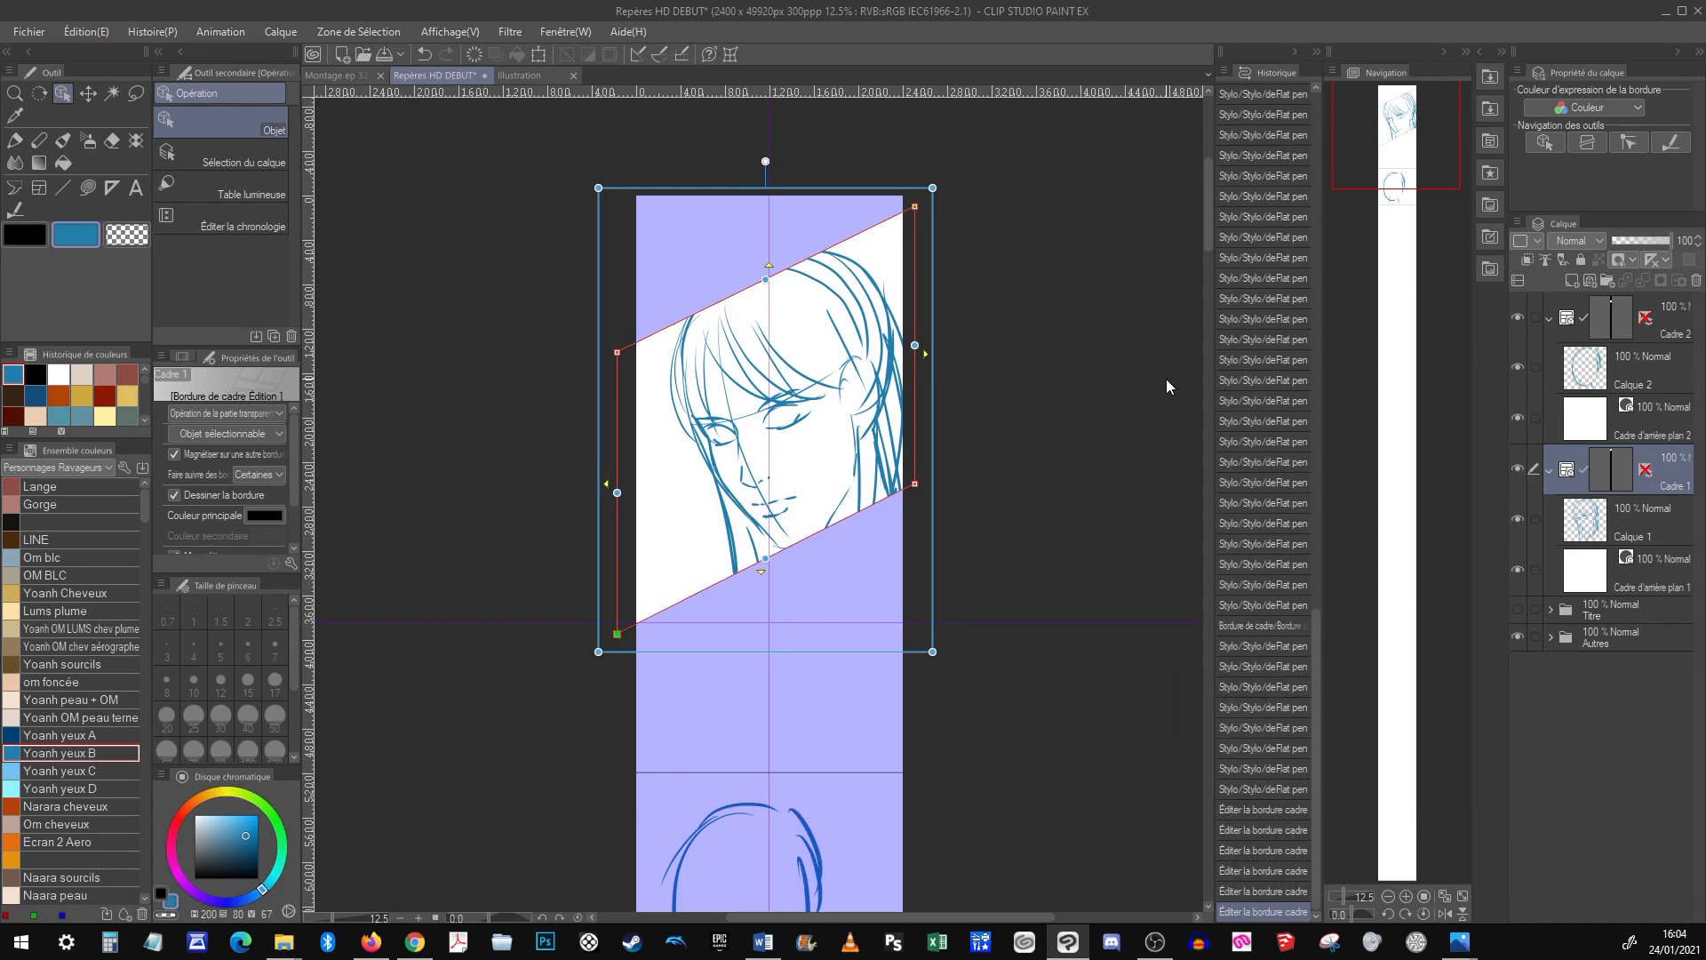
Undo all the border edits made to Cadre 1
{"action": "key", "text": "ctrl+z"}
{"action": "key", "text": "ctrl+z"}
{"action": "key", "text": "ctrl+z"}
{"action": "key", "text": "ctrl+z"}
{"action": "key", "text": "ctrl+z"}
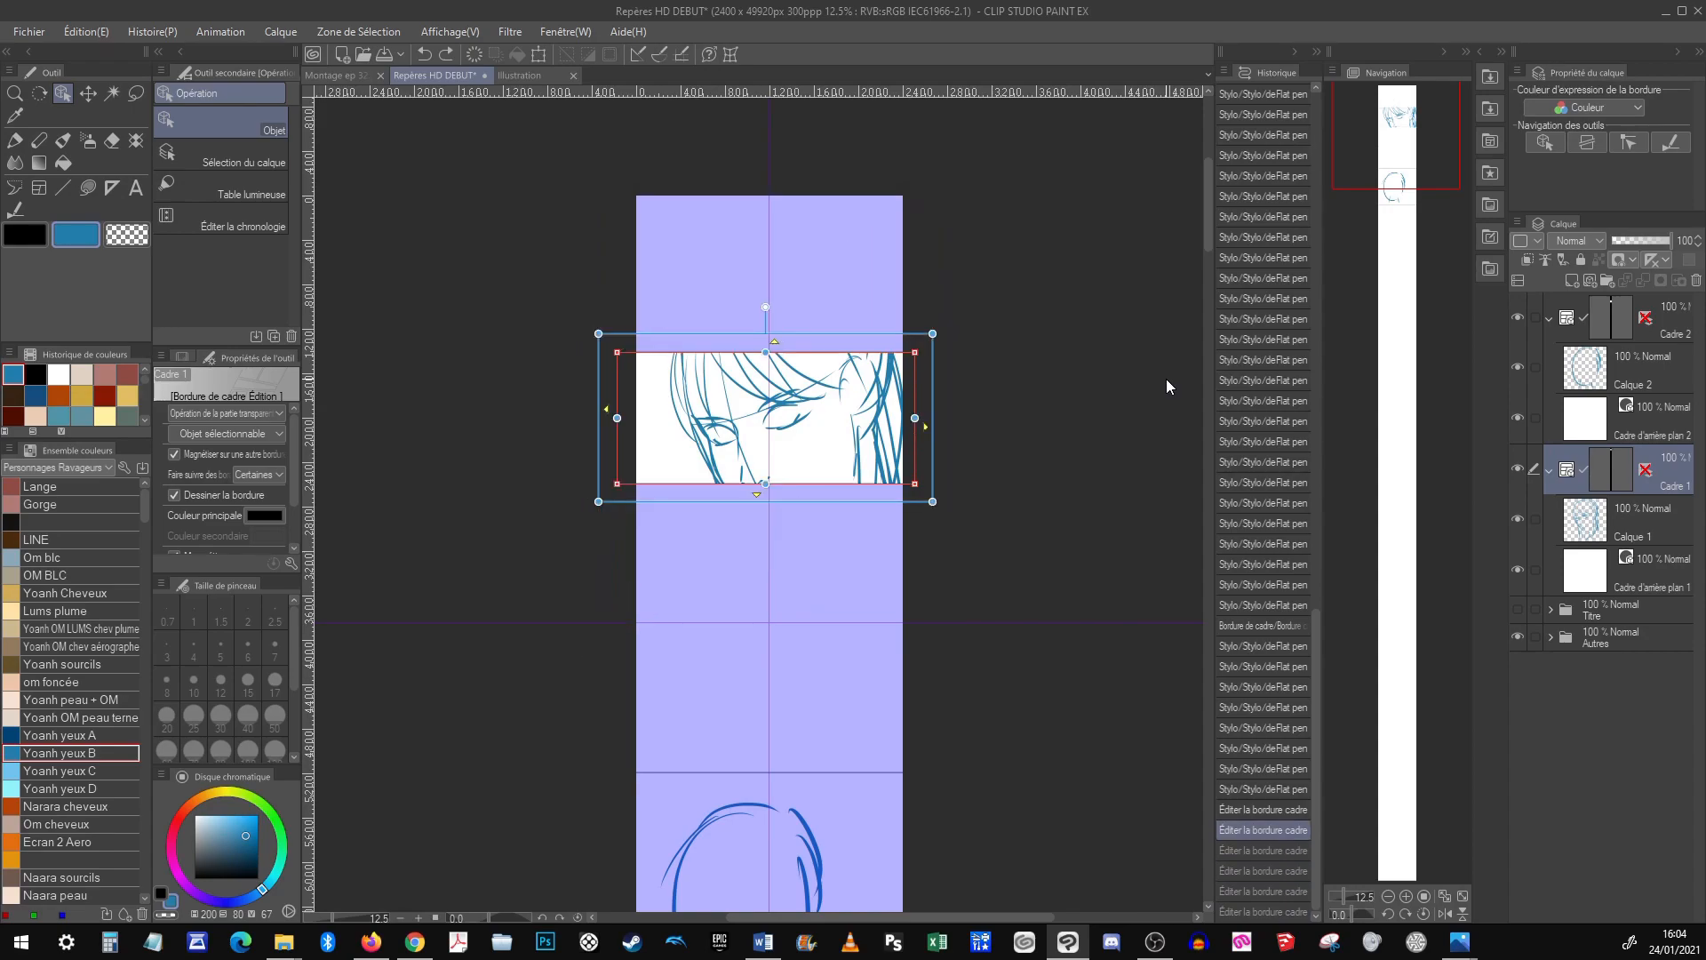
{"action": "key", "text": "ctrl+z"}
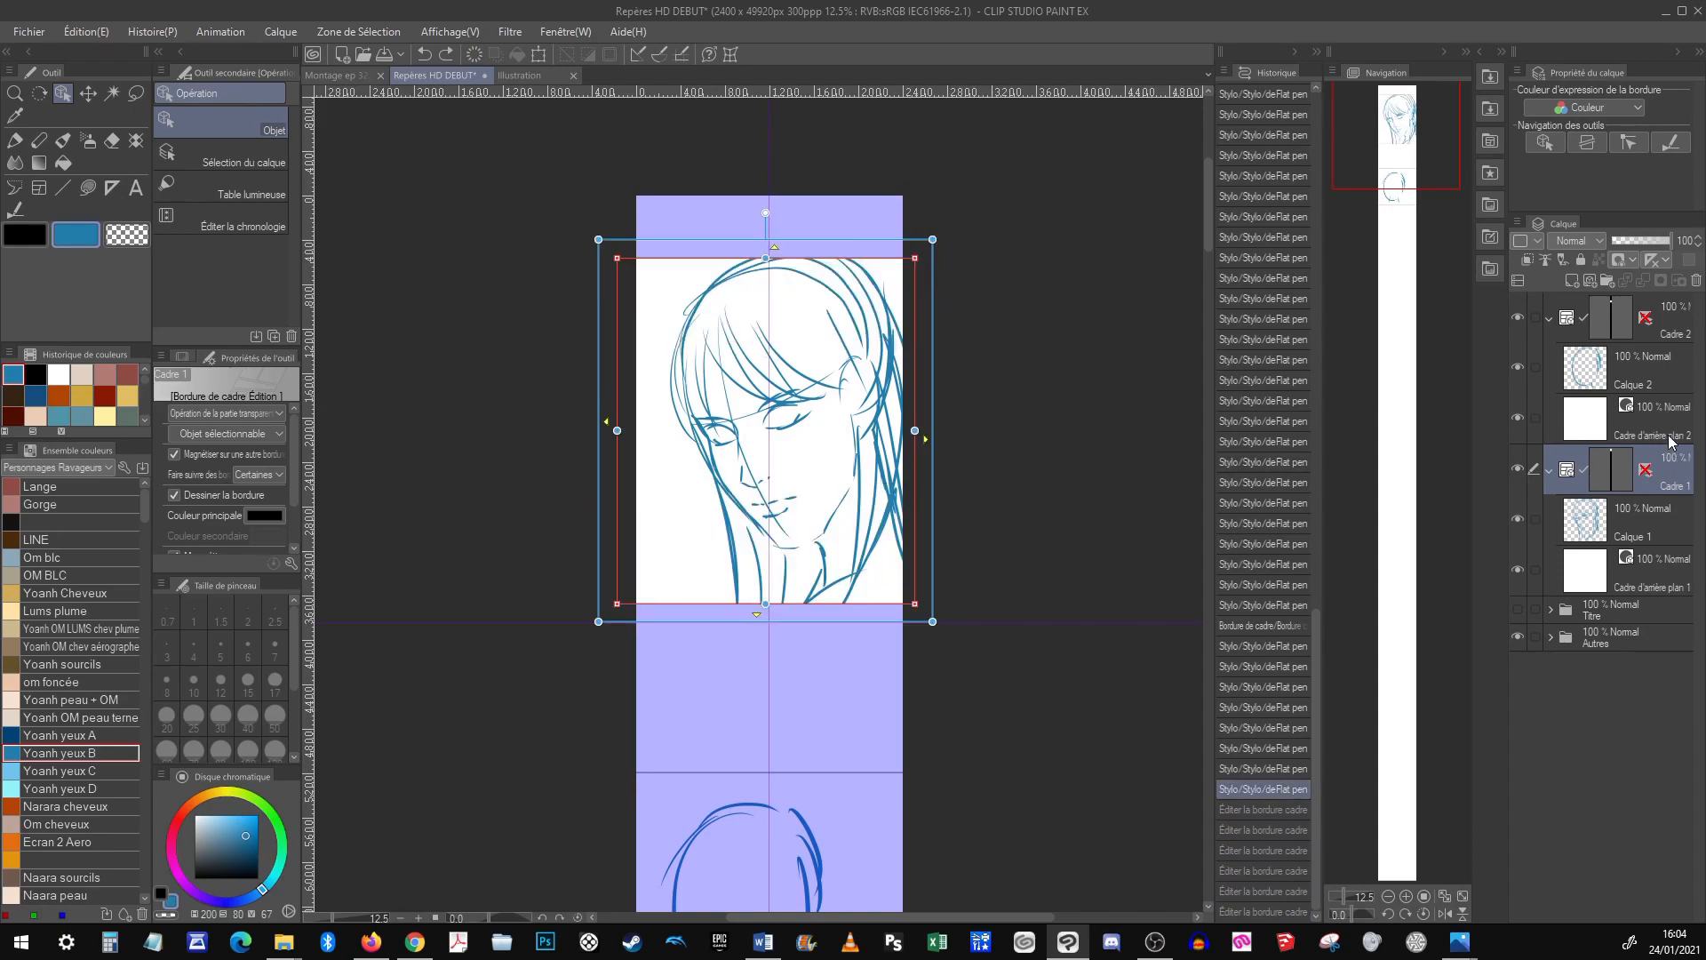
Lower Cadre 2's upper border slightly, to about 5400 px down the canvas, to widen the gap below the first frame
{"action": "scroll", "coordinate": [935, 755], "scroll_direction": "down", "scroll_amount": 5}
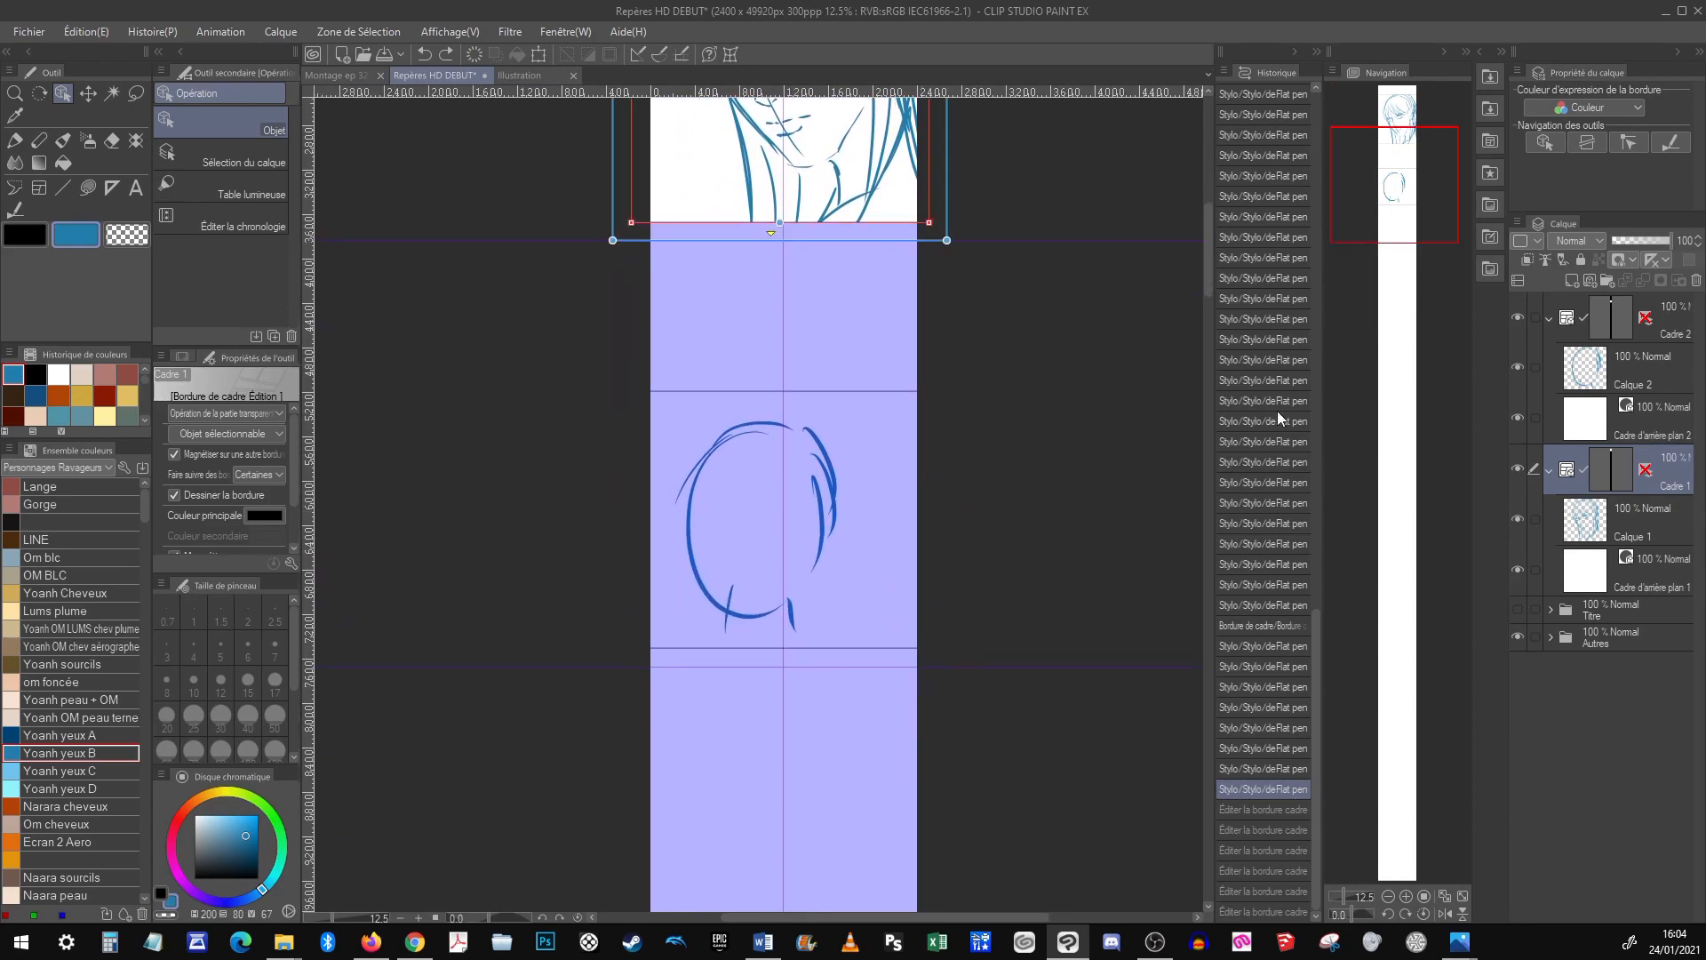
{"action": "left_click", "coordinate": [1689, 332]}
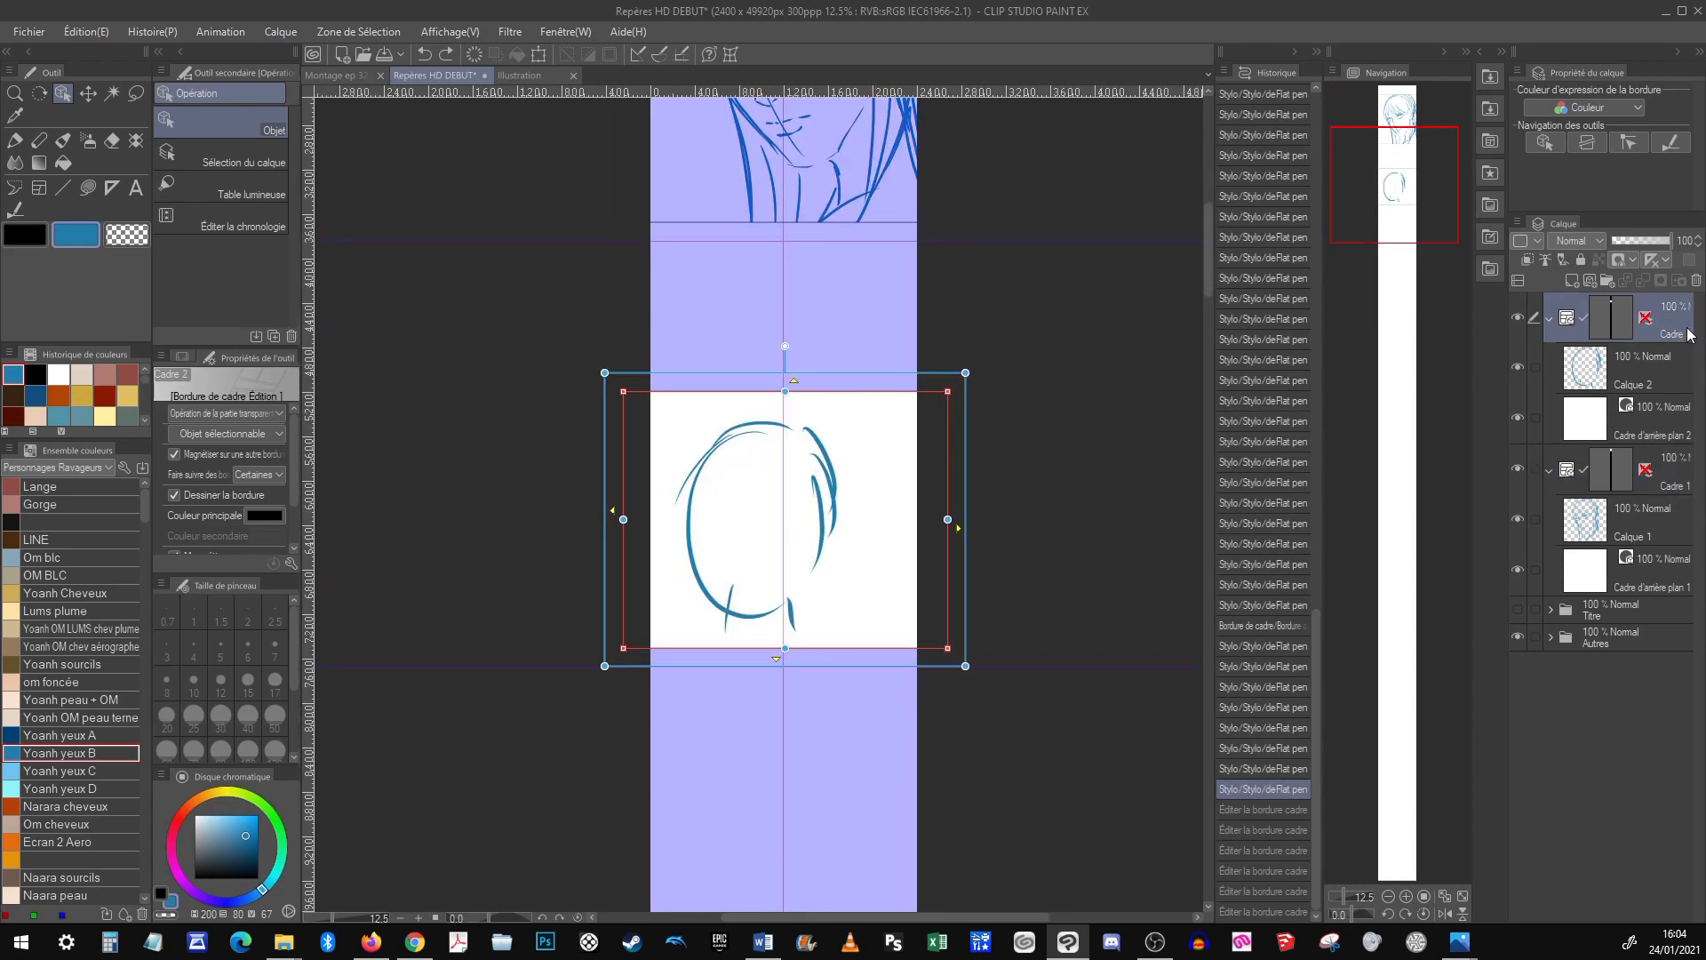
{"action": "mouse_move", "coordinate": [785, 391]}
{"action": "left_mouse_down"}
{"action": "mouse_move", "coordinate": [787, 438]}
{"action": "mouse_move", "coordinate": [787, 417]}
{"action": "left_mouse_up"}
{"action": "left_click_drag", "start_coordinate": [1074, 296], "coordinate": [1063, 517]}
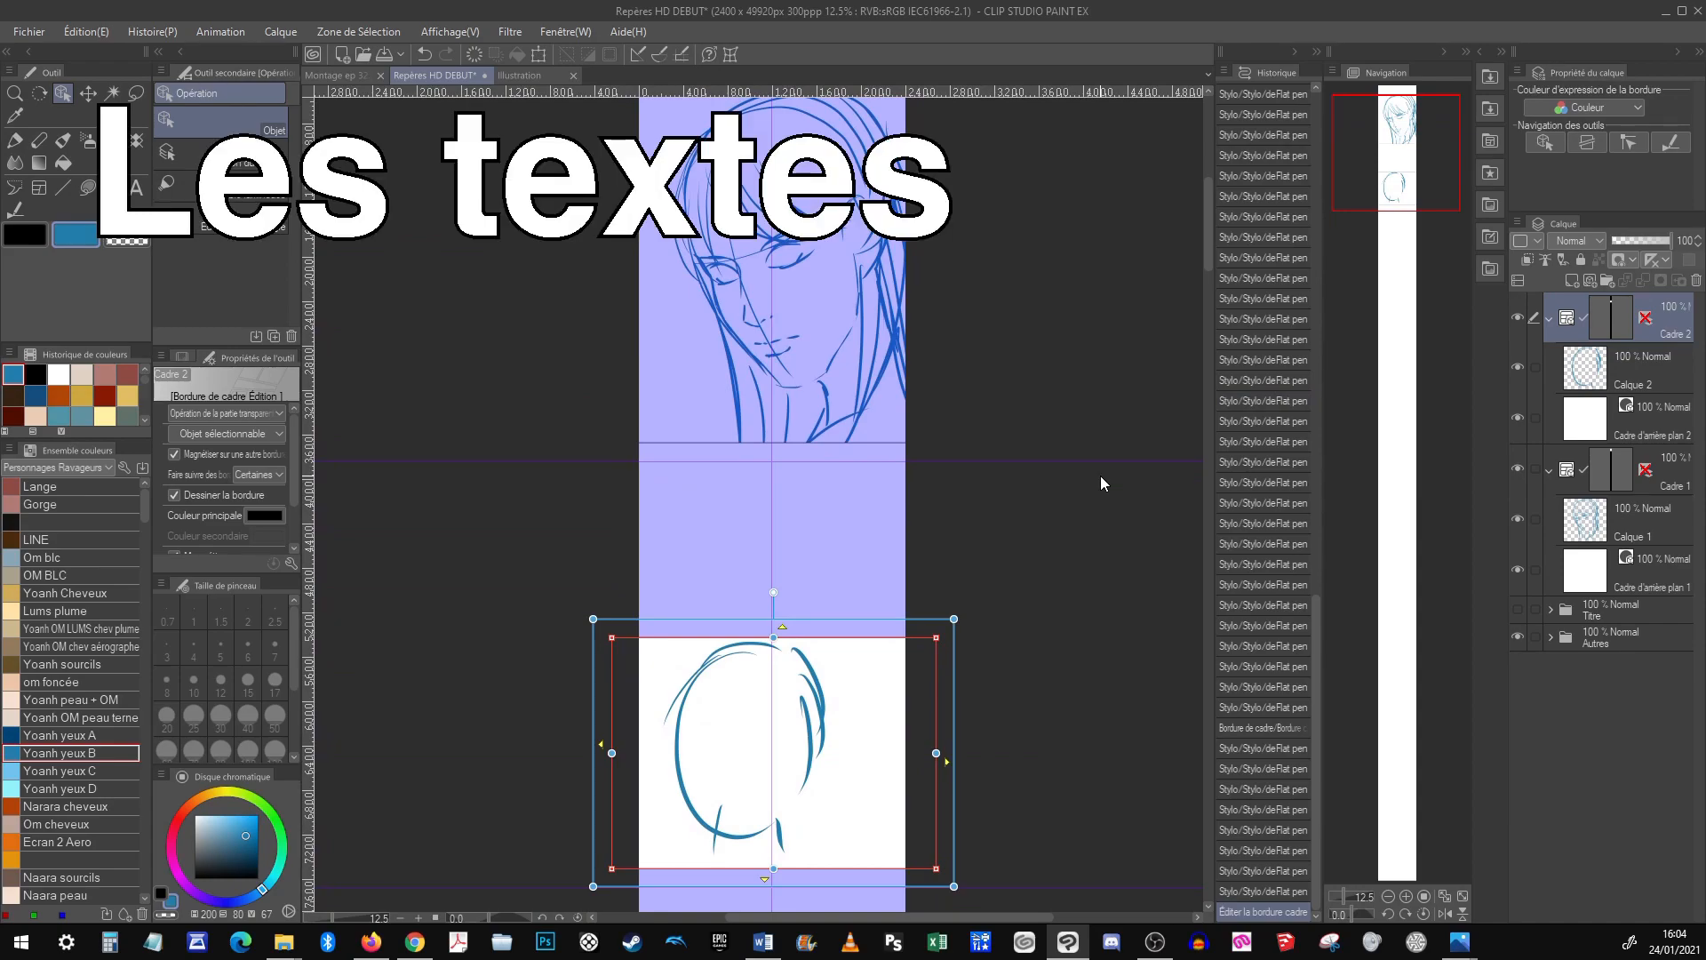
Add centred text "HEY !" in the blank gap between the two frames, on a text layer just above Cadre 2's background layer
{"action": "left_click", "coordinate": [1552, 320]}
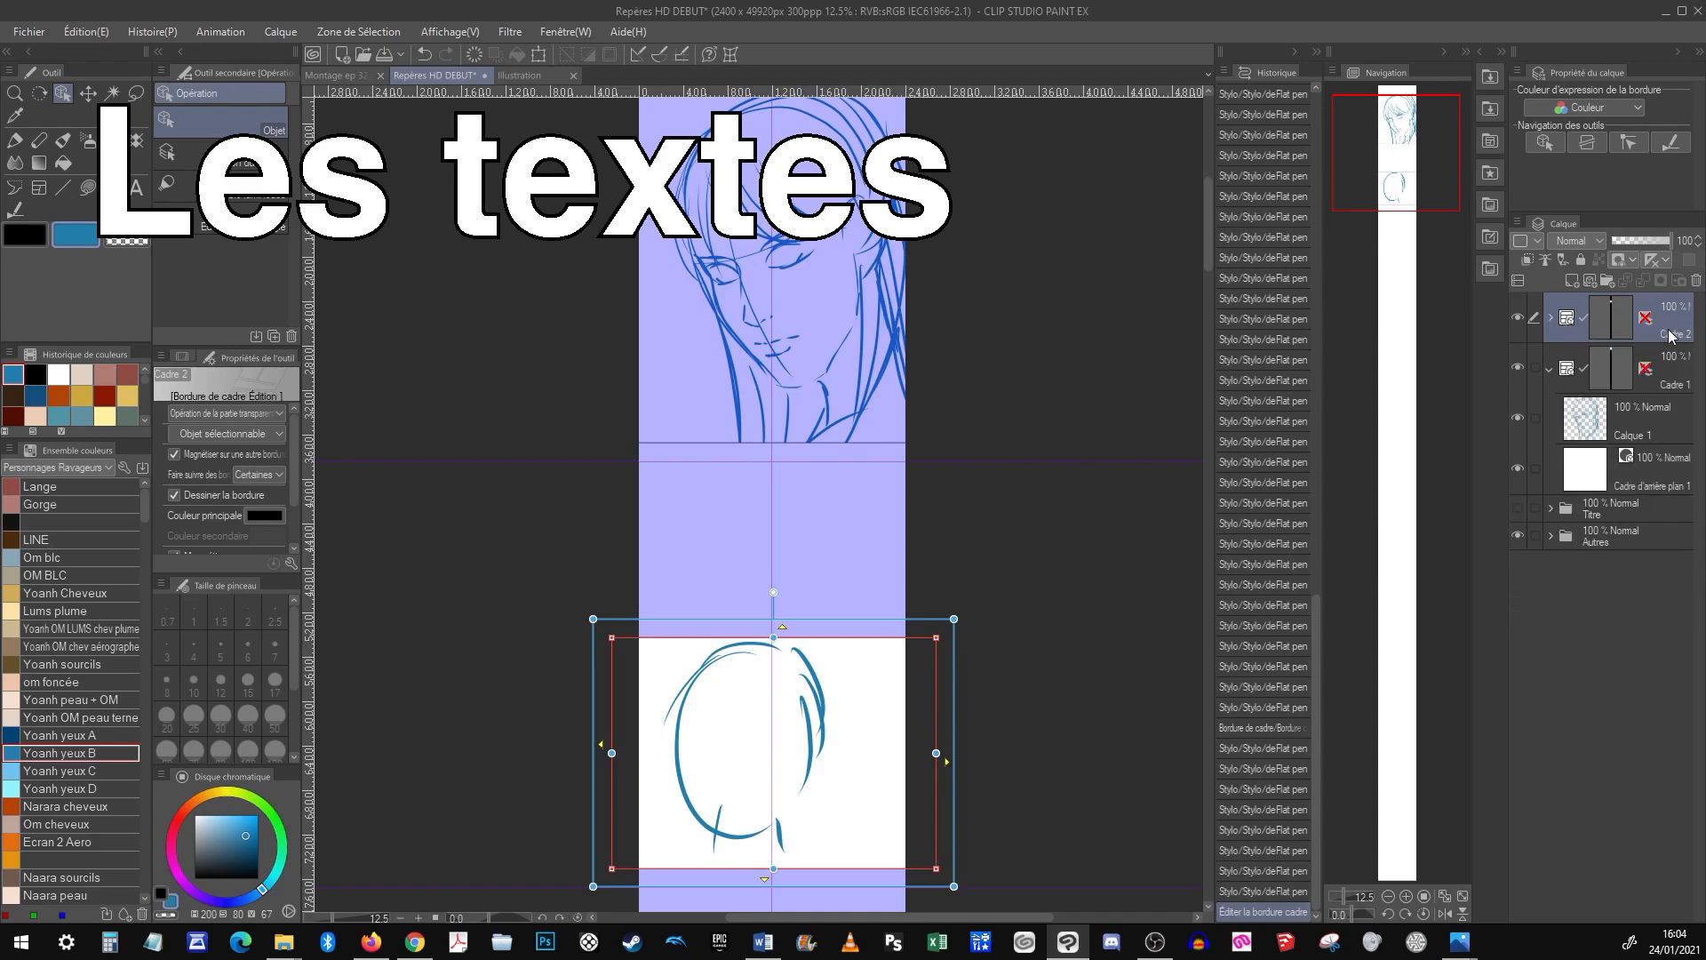
{"action": "left_click", "coordinate": [1551, 320]}
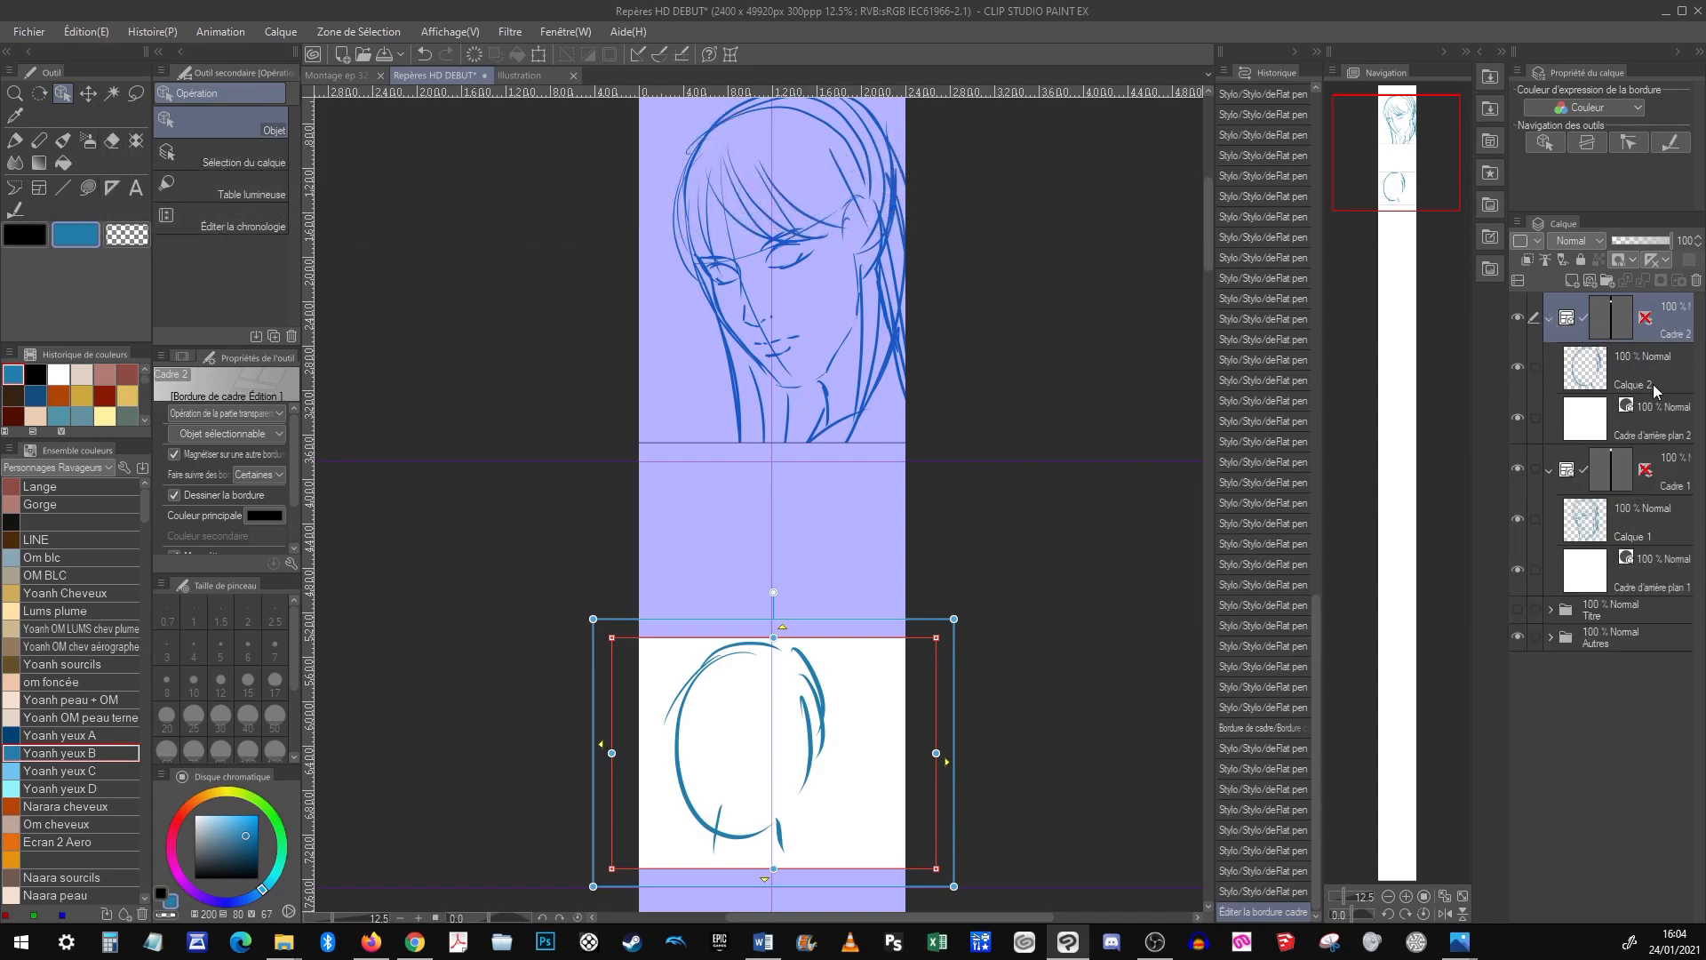
{"action": "left_click", "coordinate": [1662, 411]}
{"action": "scroll", "coordinate": [978, 590], "scroll_direction": "down", "scroll_amount": 3}
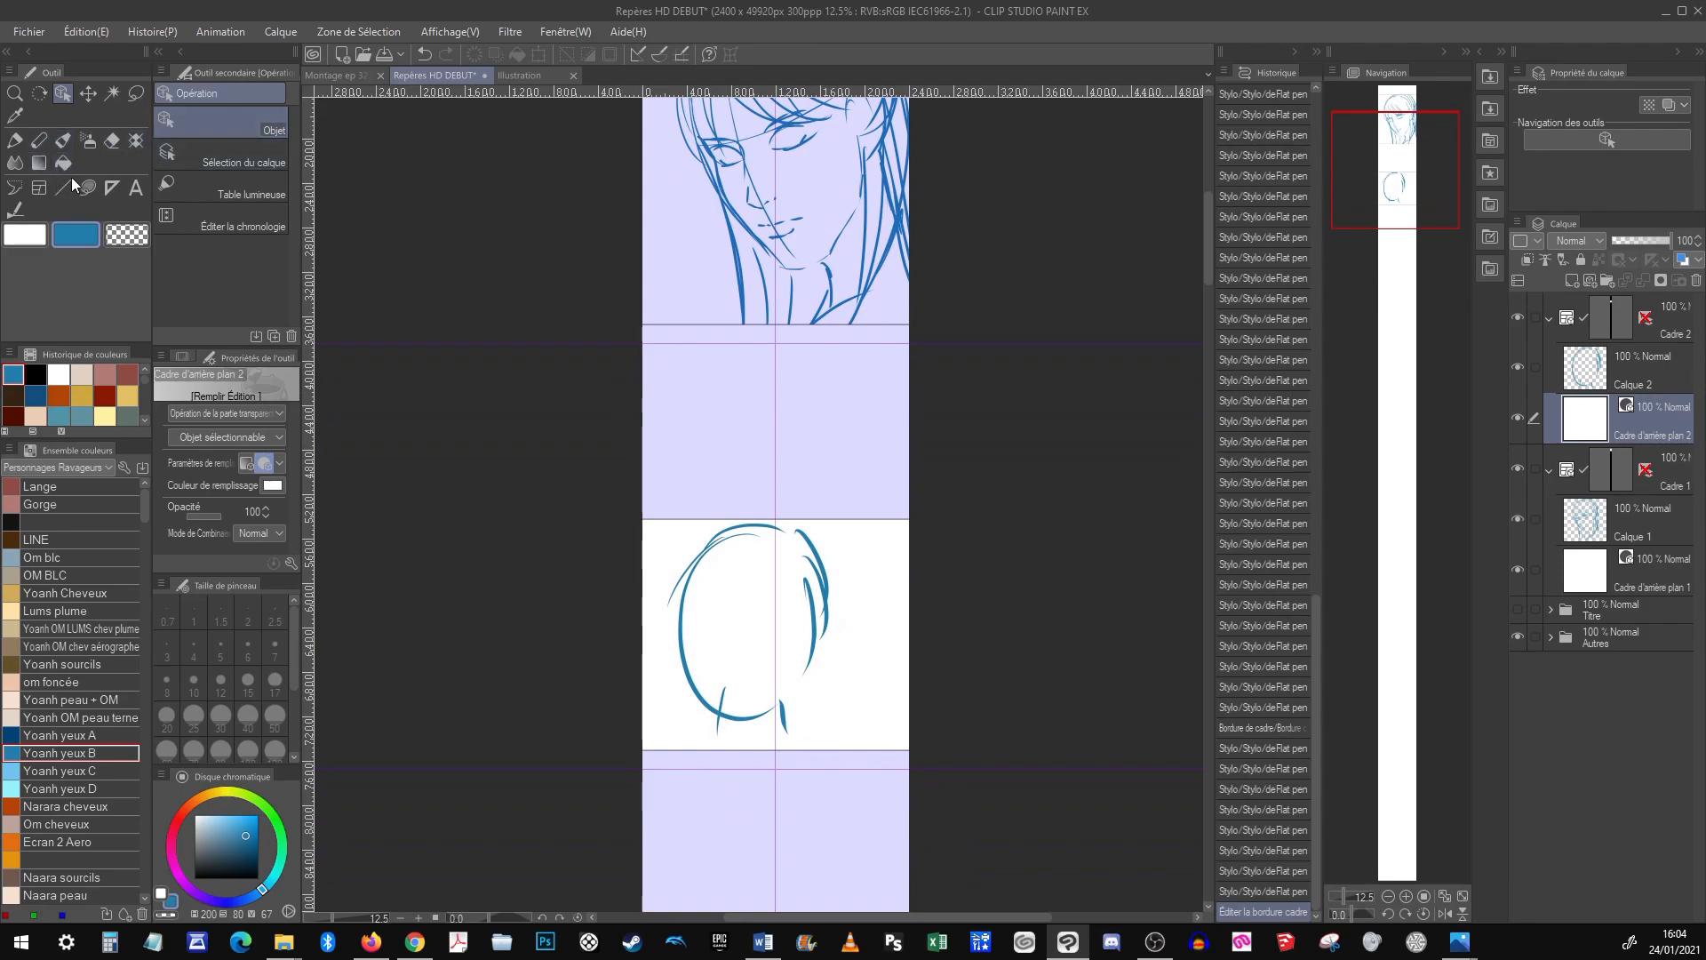
{"action": "left_click", "coordinate": [136, 187]}
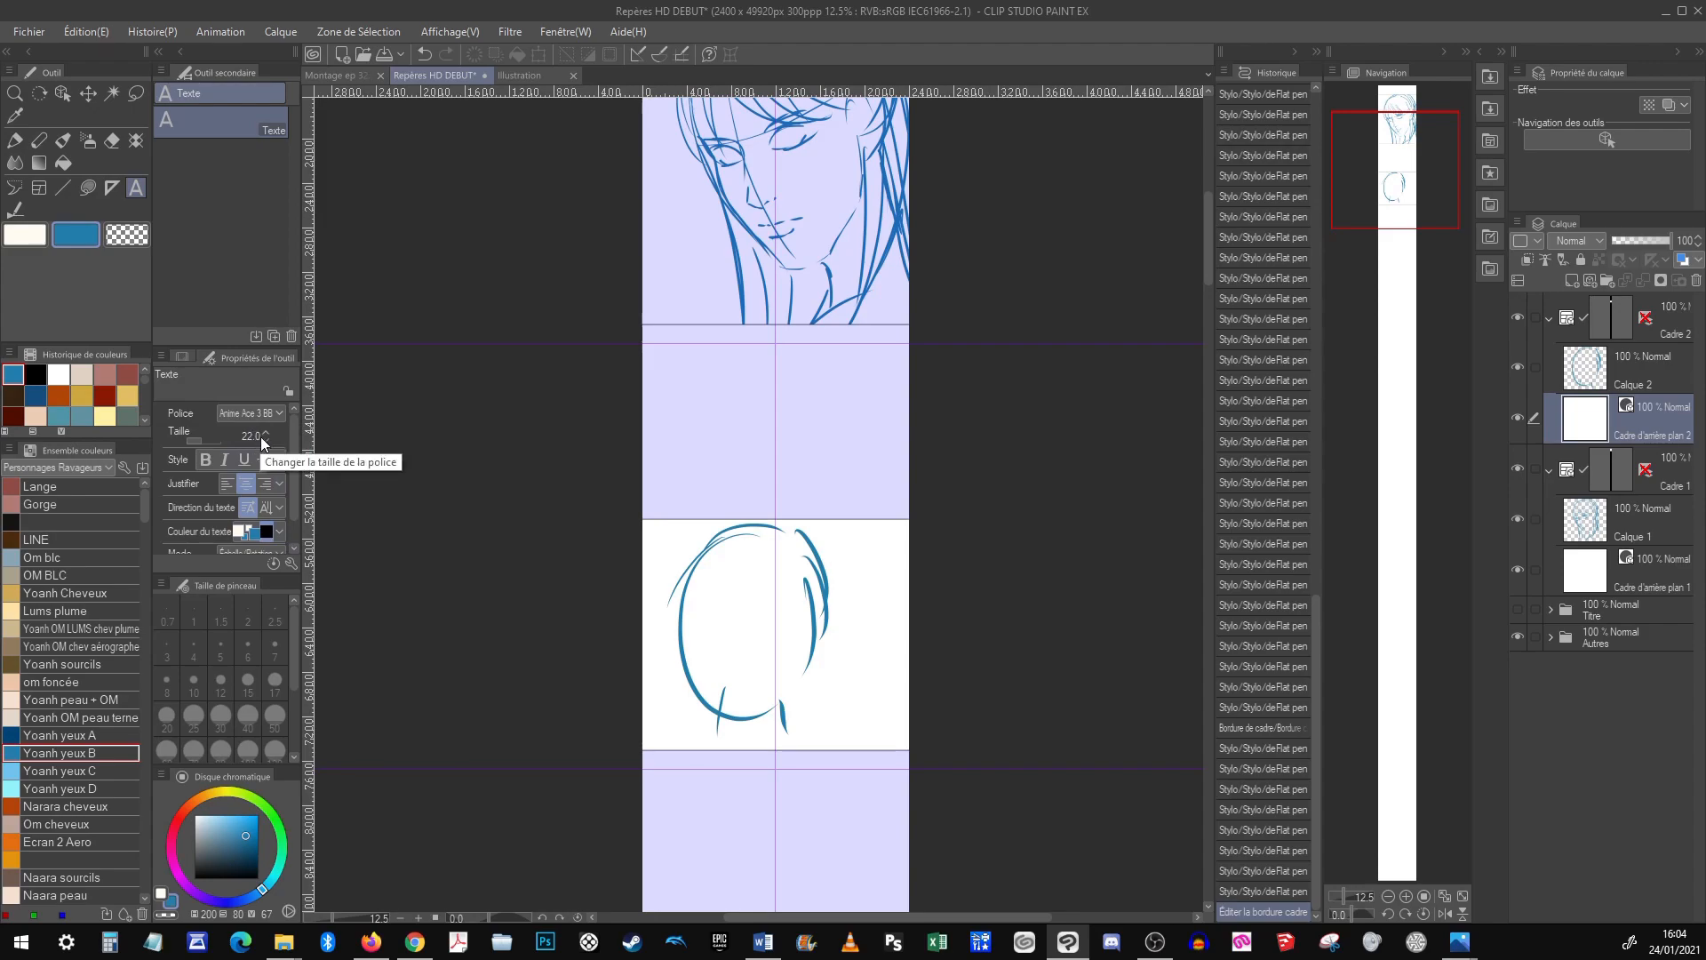
{"action": "left_click", "coordinate": [252, 482]}
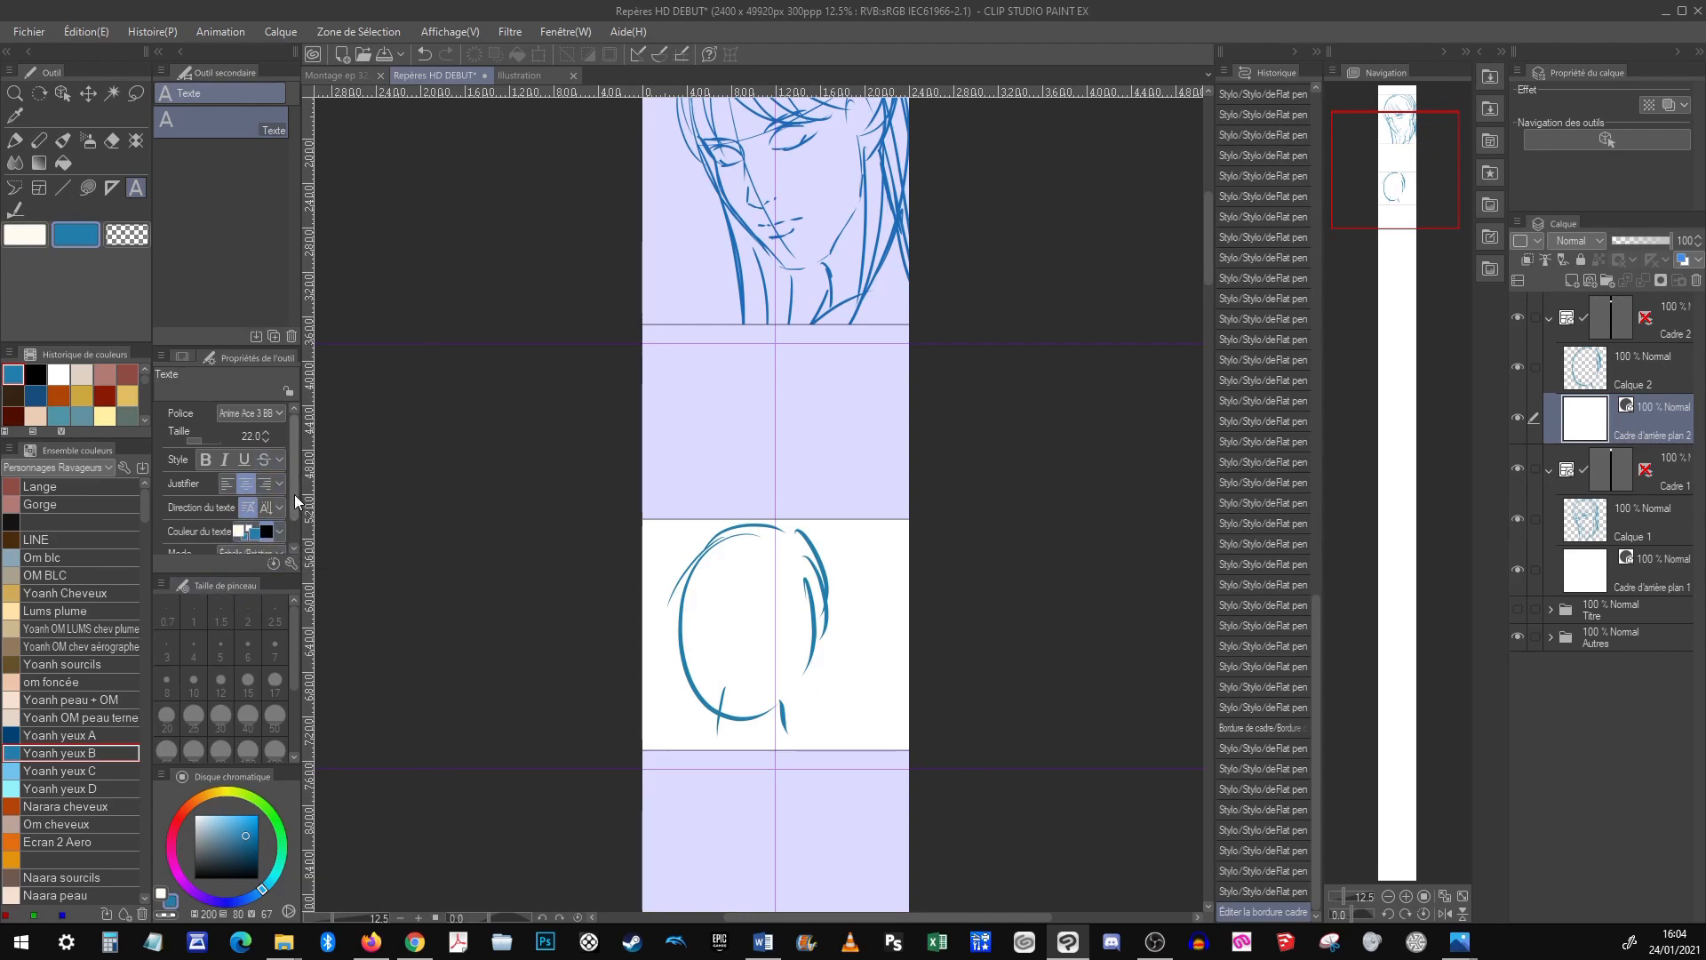
{"action": "left_click_drag", "start_coordinate": [295, 493], "coordinate": [295, 521]}
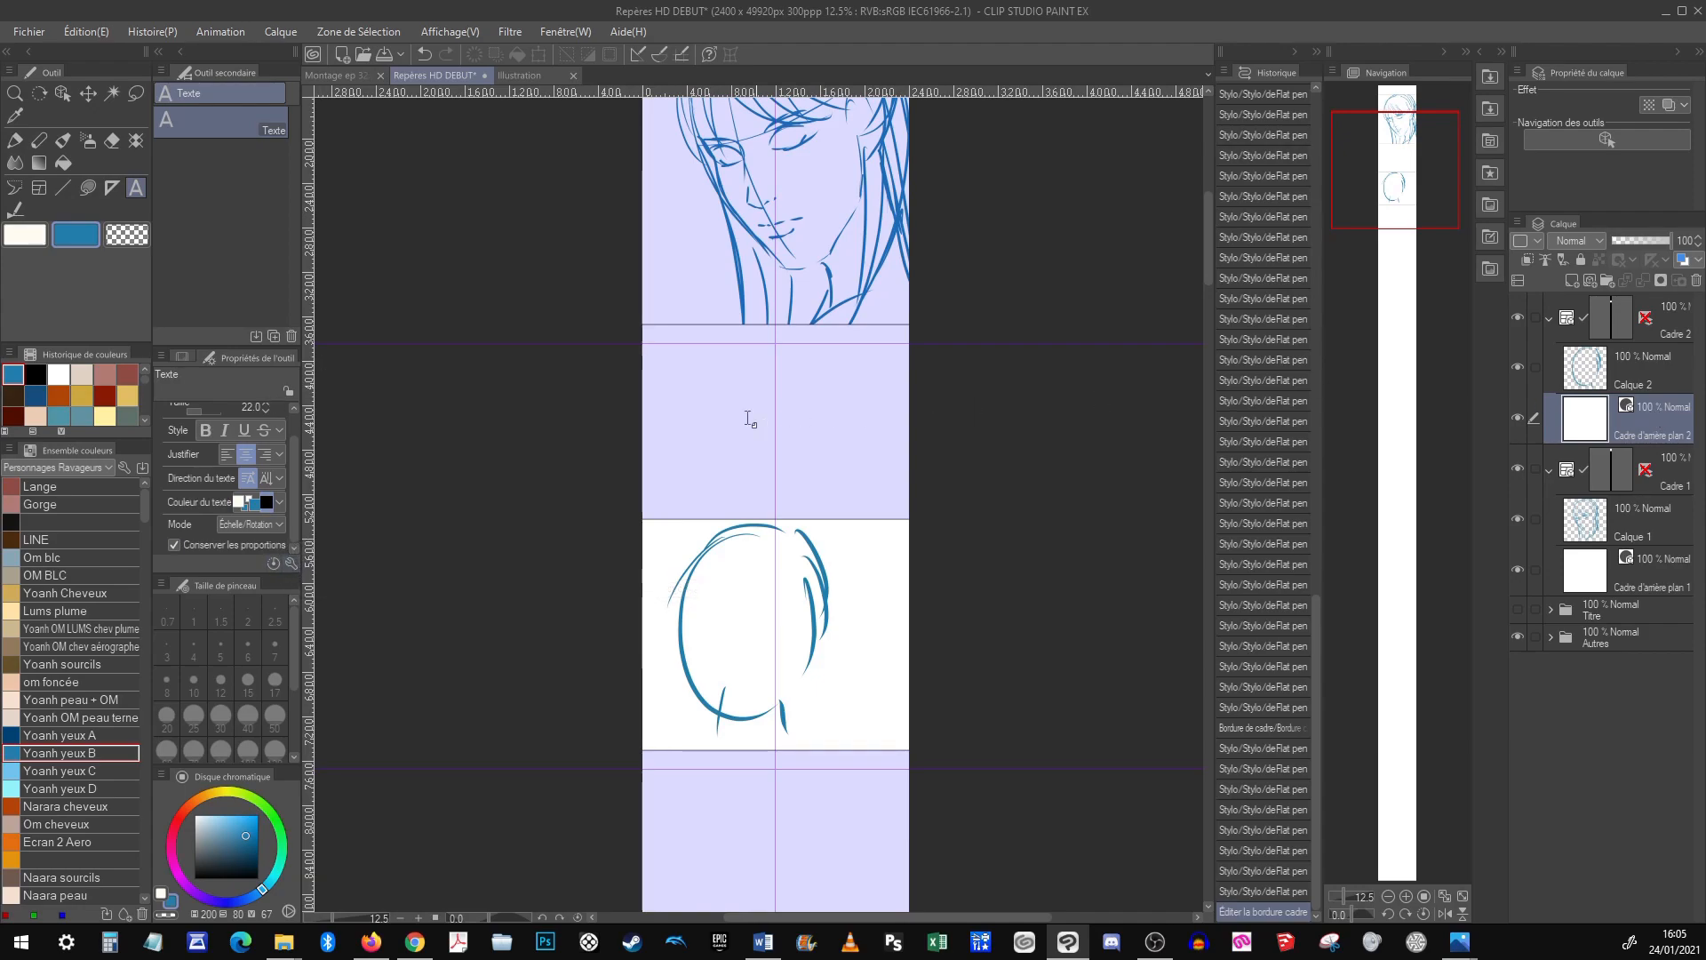
{"action": "left_click", "coordinate": [716, 421]}
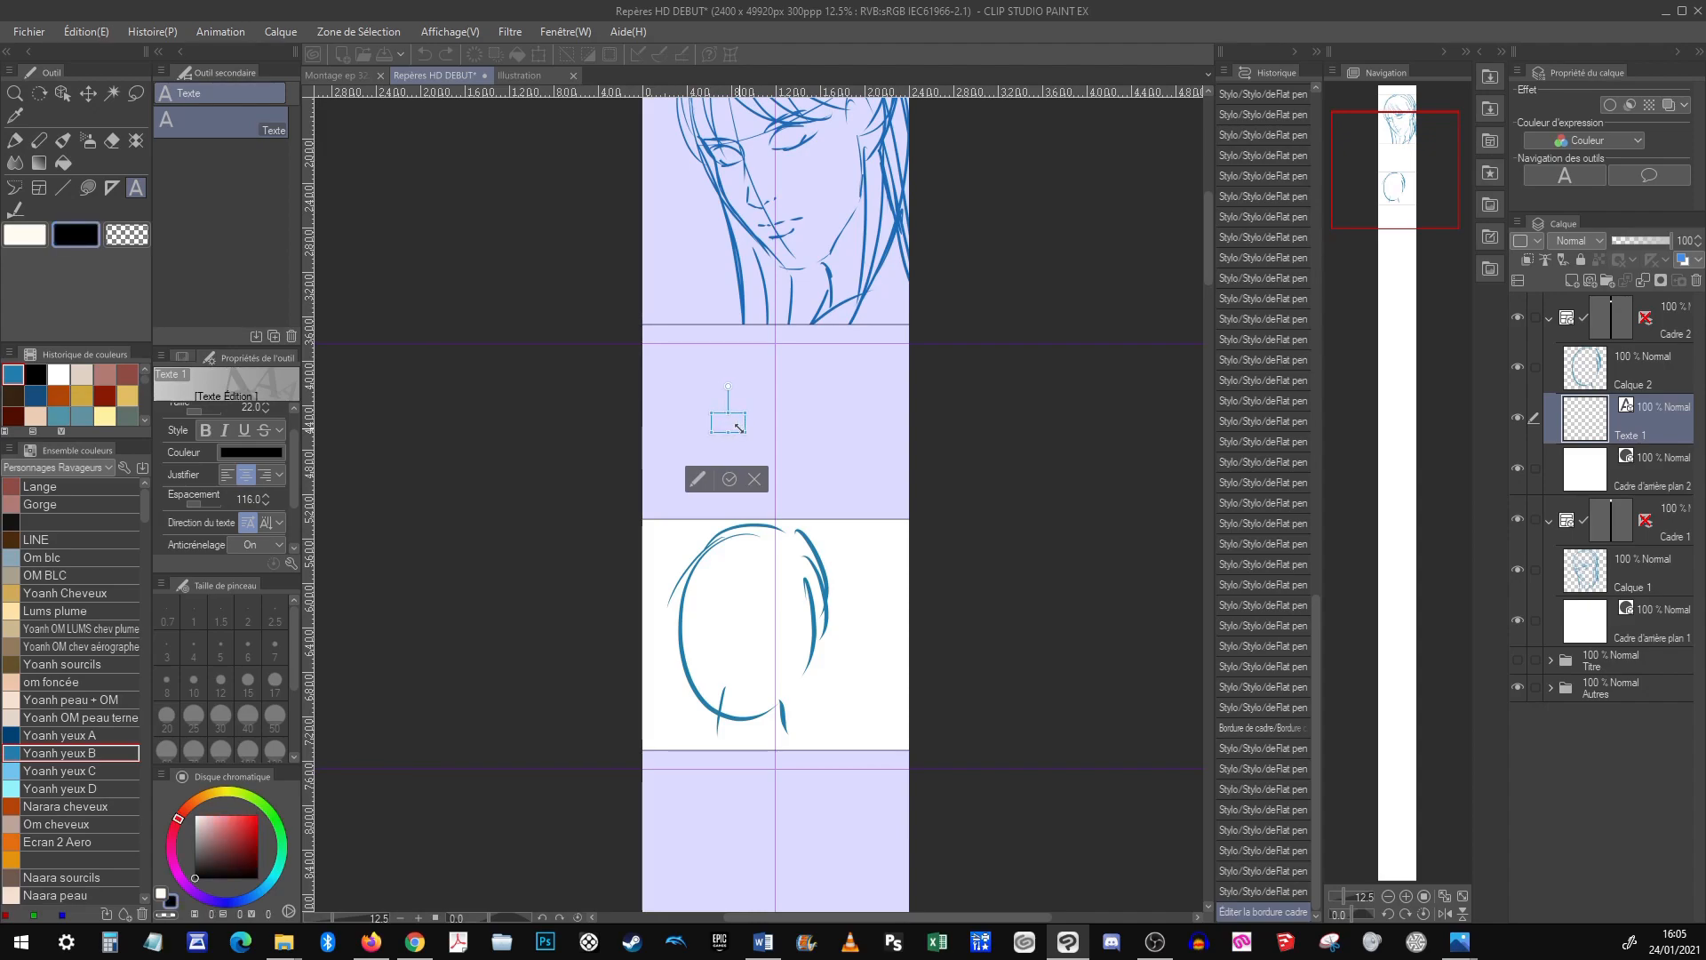
{"action": "left_click", "coordinate": [730, 479]}
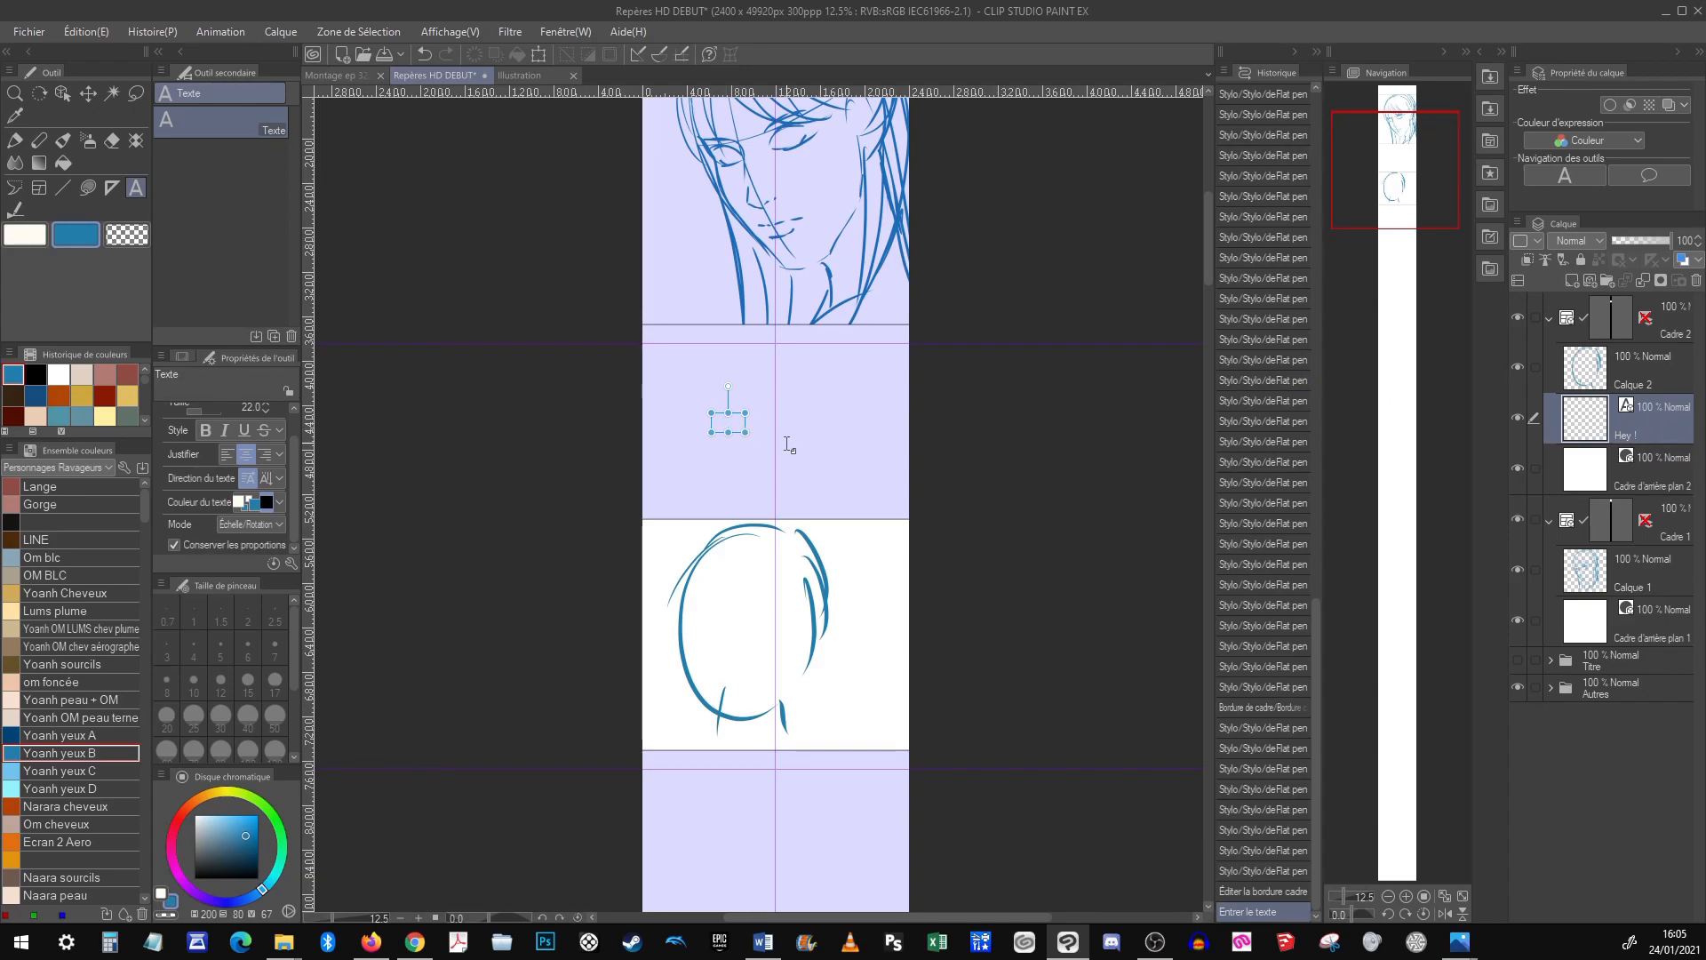
Move the "Hey !" text layer out of the Cadre 2 folder to the top of the layer stack
{"action": "left_click", "coordinate": [1689, 330]}
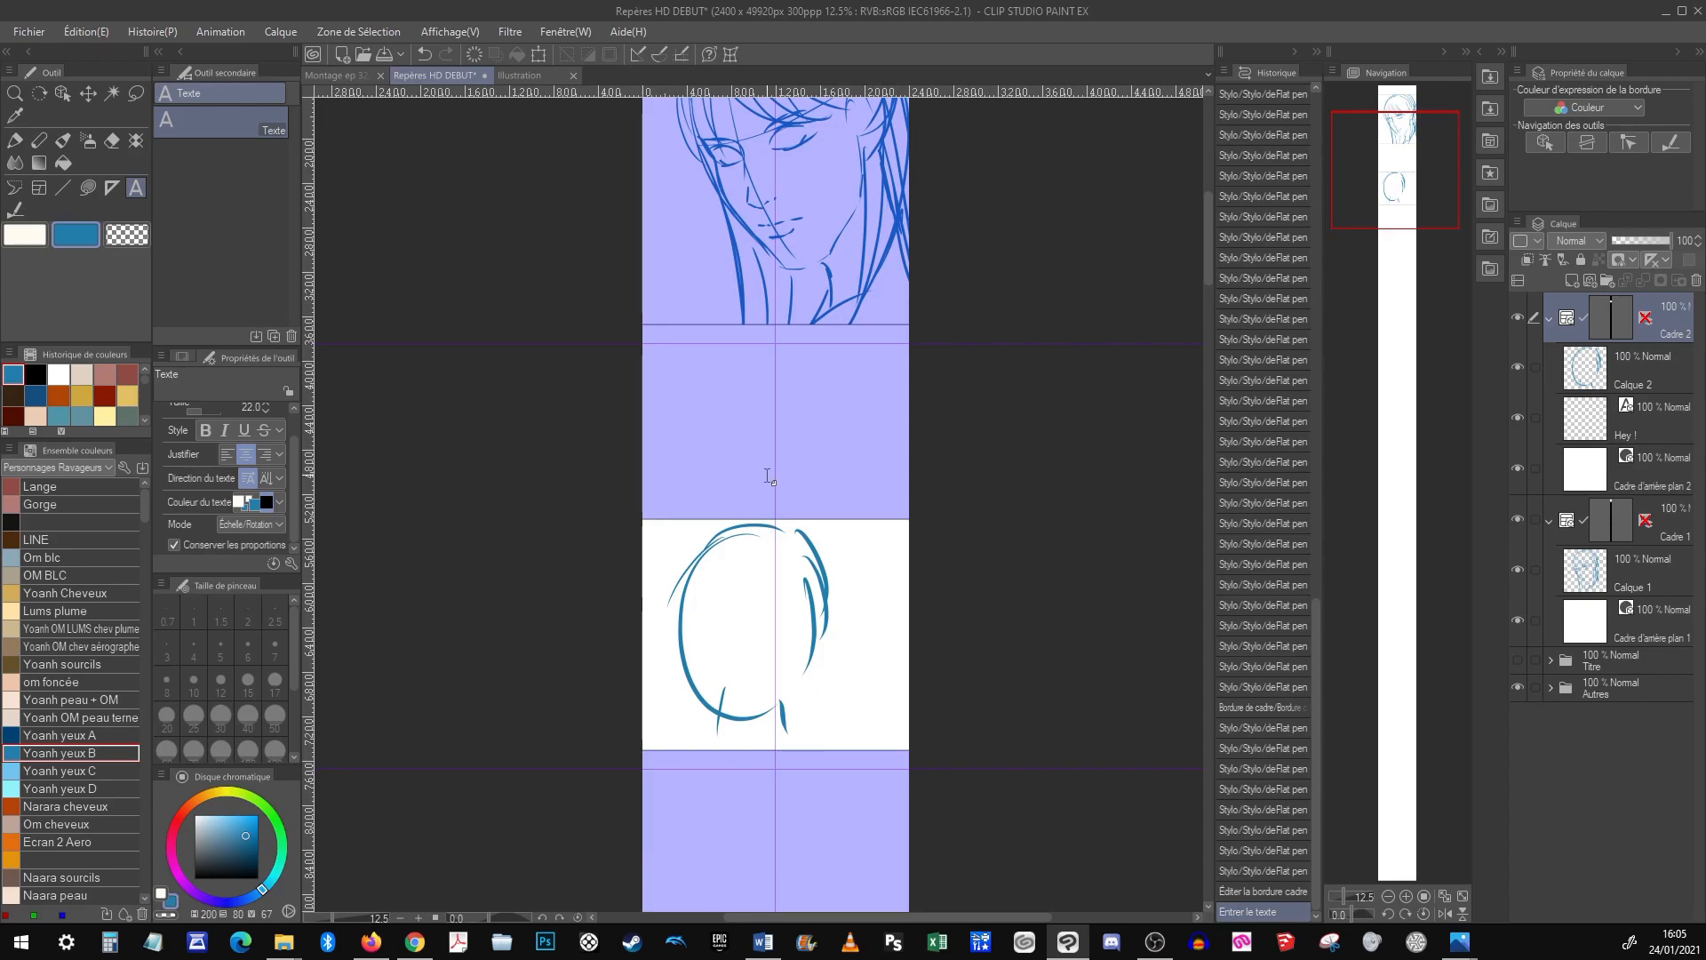
{"action": "left_click", "coordinate": [1659, 421]}
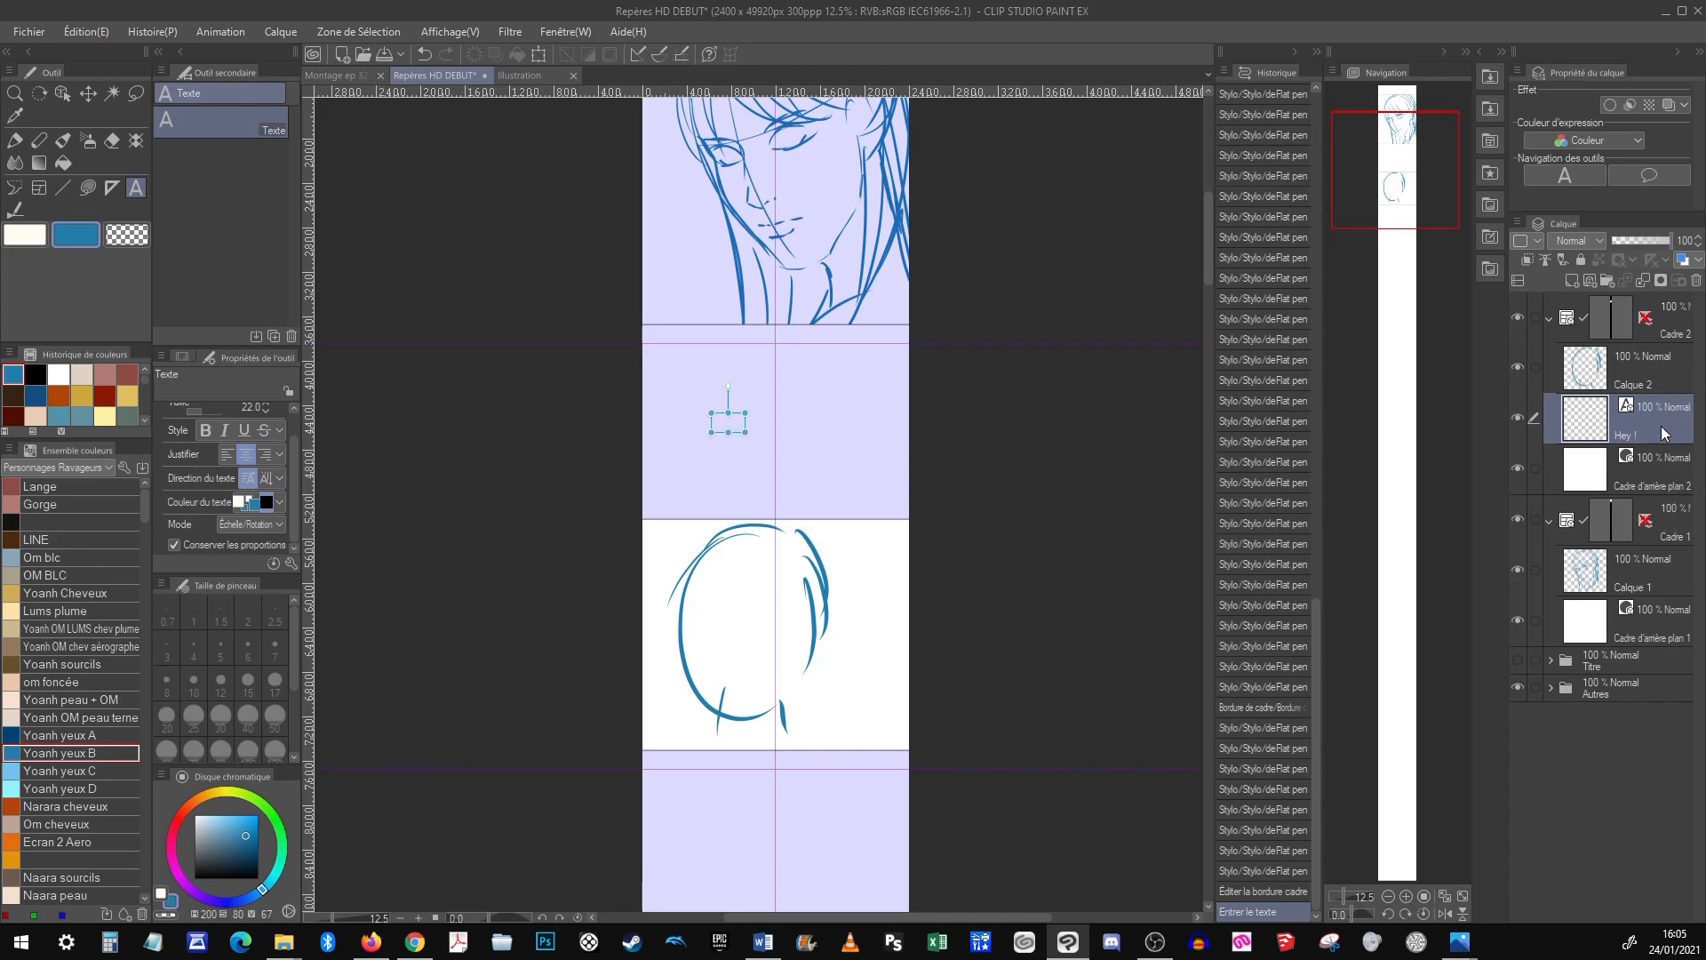
{"action": "left_click_drag", "start_coordinate": [1667, 429], "coordinate": [1667, 306]}
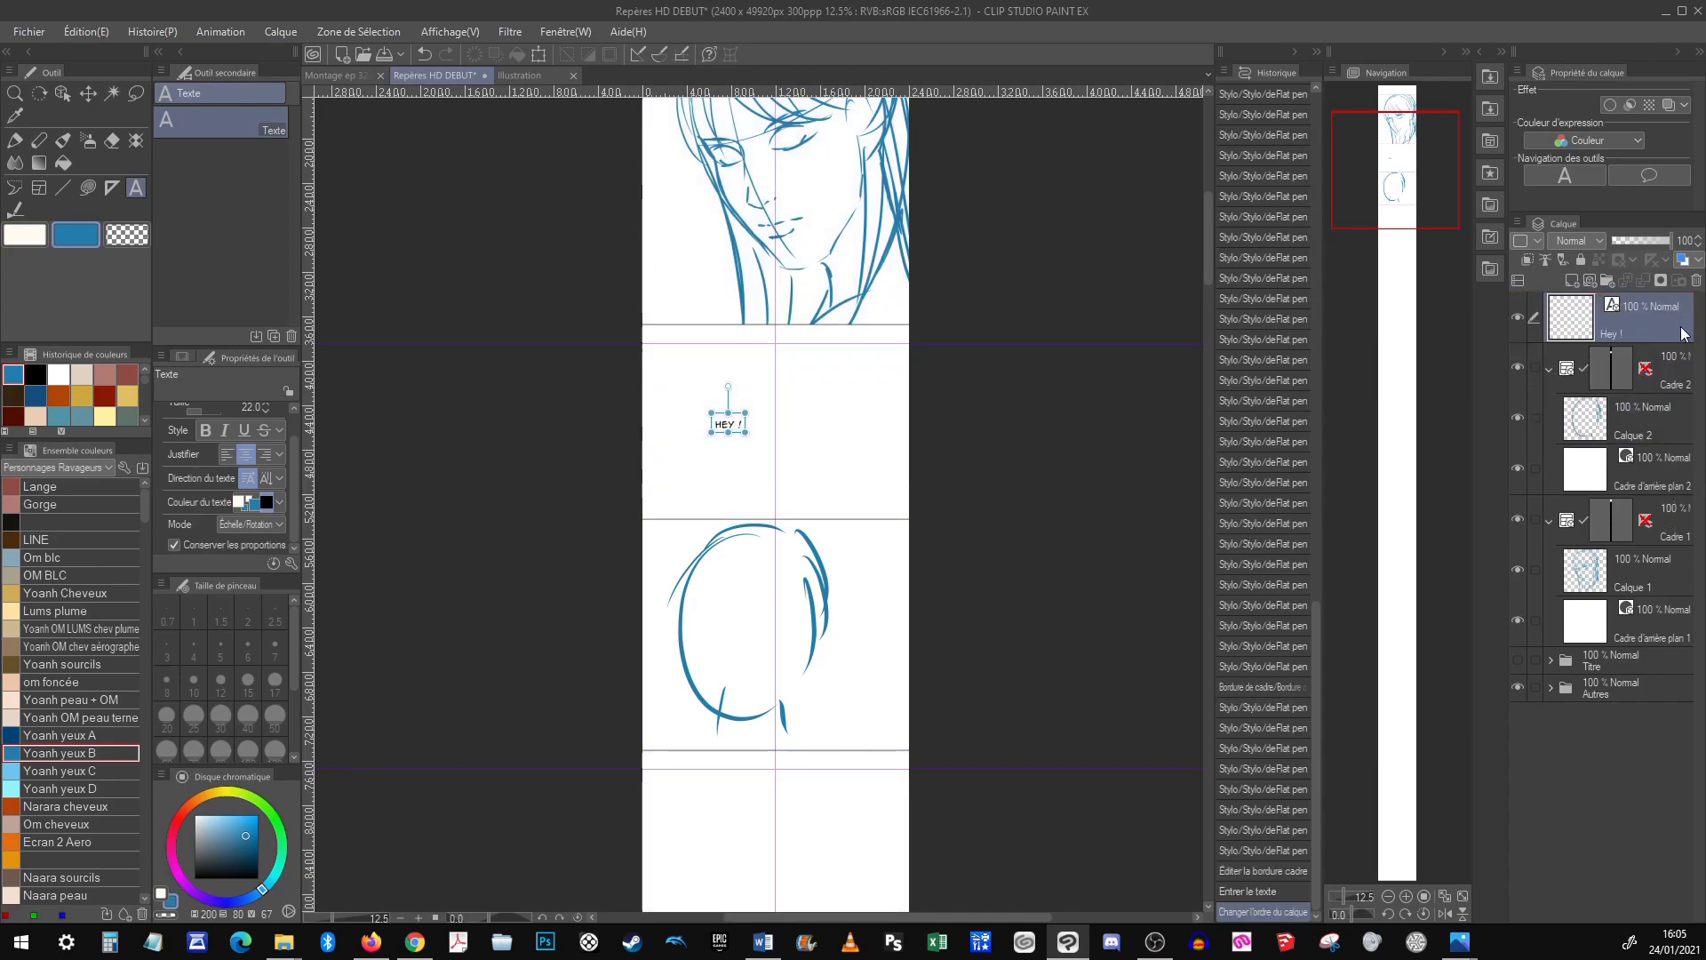
Create a new layer folder at the top of the stack and put the "Hey !" text layer inside it
{"action": "left_click", "coordinate": [1551, 368]}
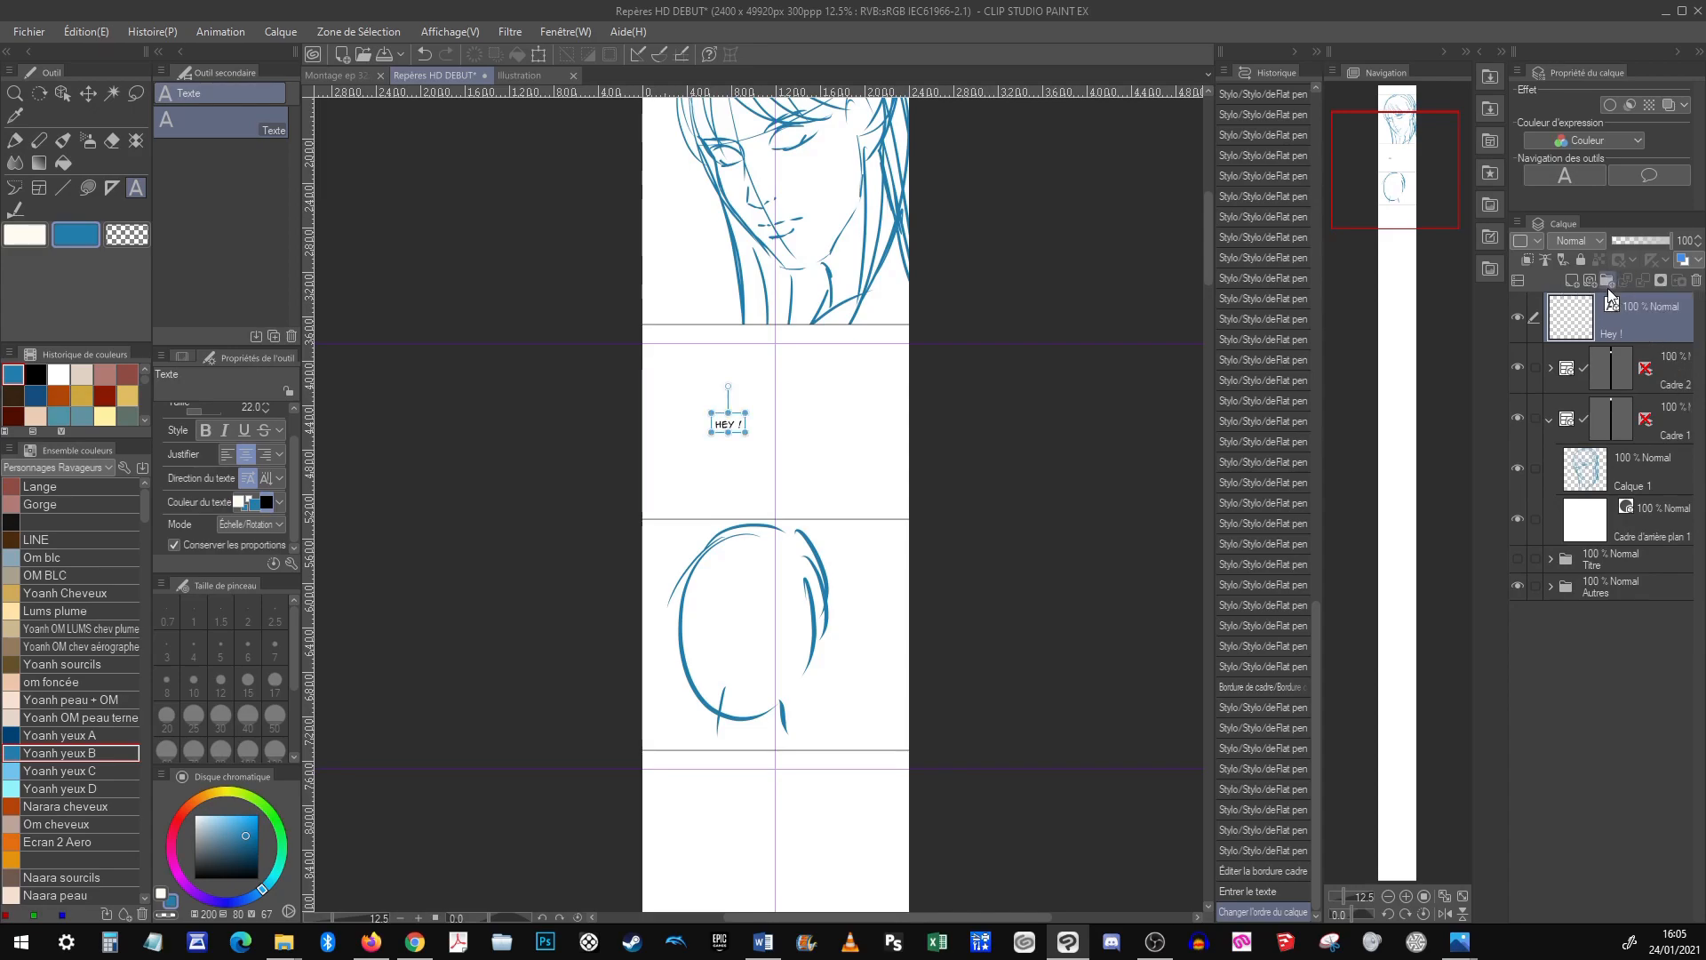
{"action": "left_click", "coordinate": [1607, 281]}
{"action": "double_click", "coordinate": [1618, 308]}
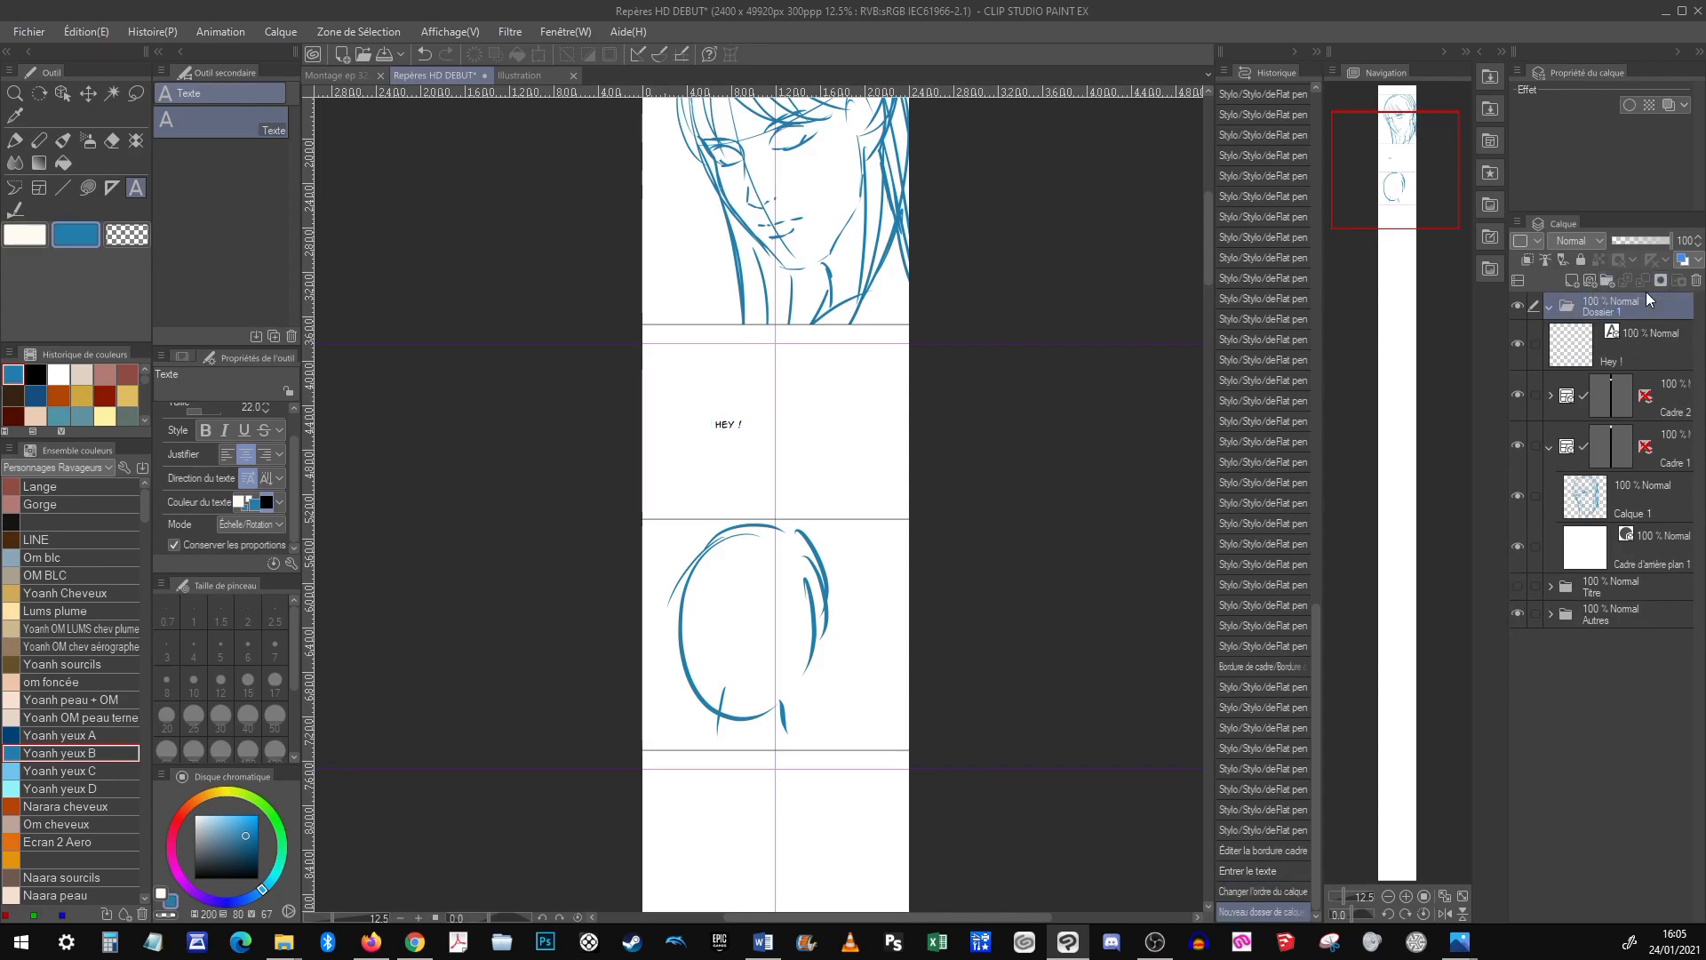
{"action": "key", "text": "e"}
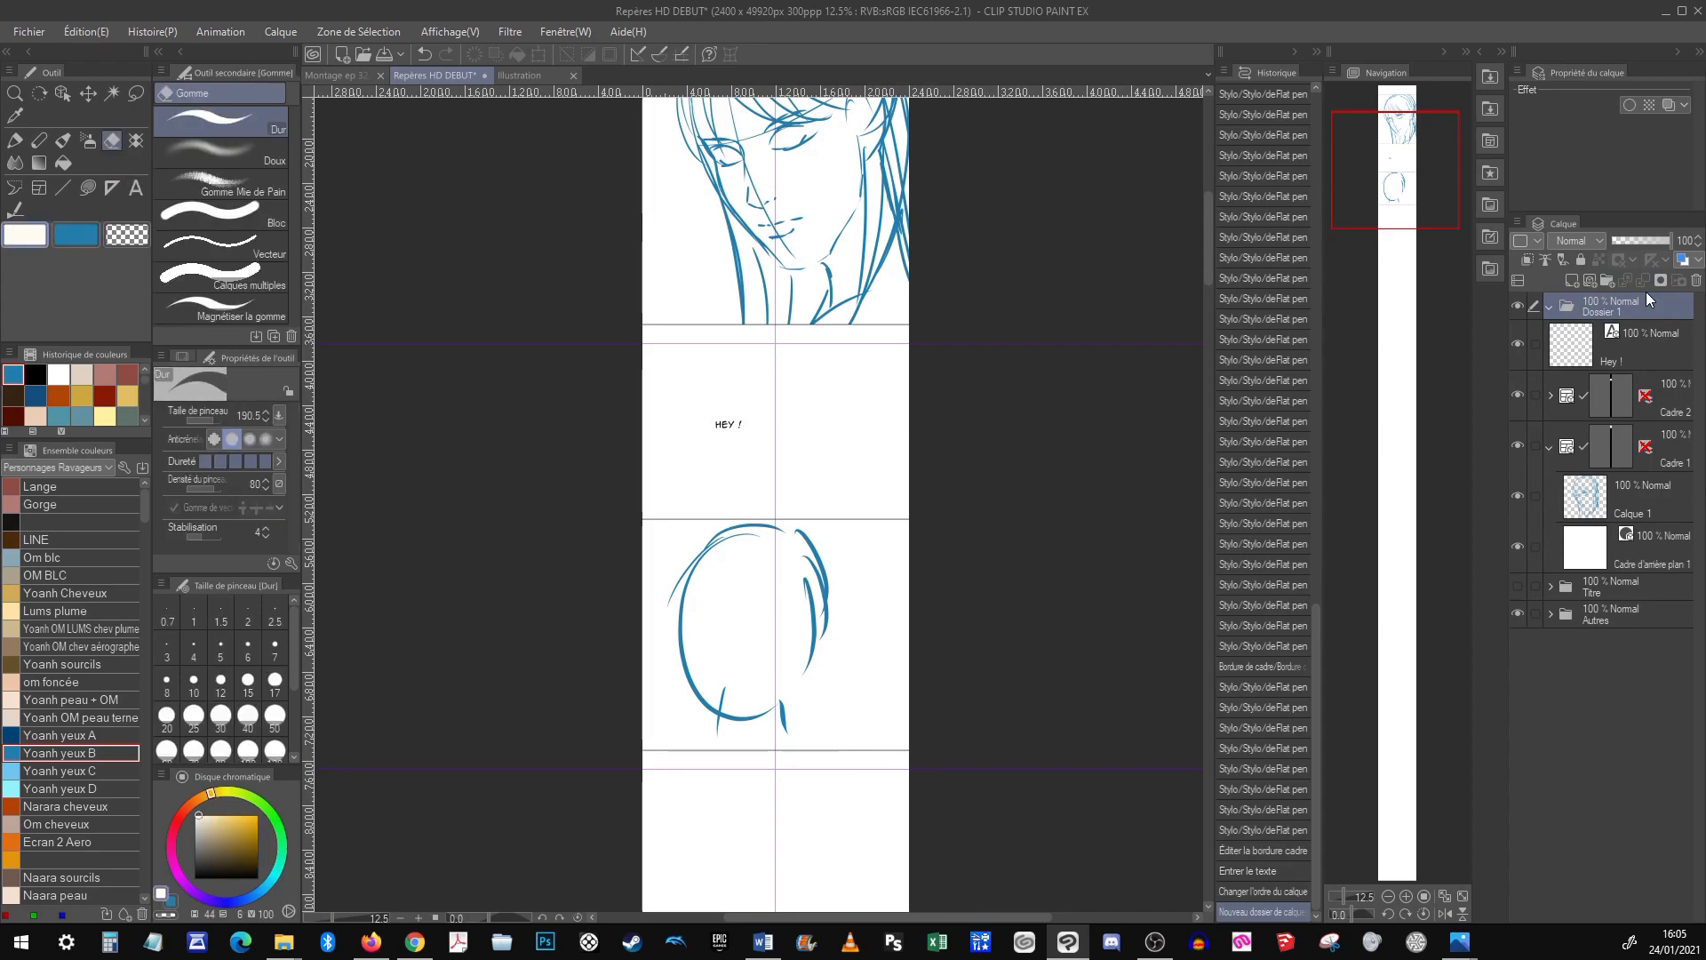
{"action": "left_click_drag", "start_coordinate": [1630, 350], "coordinate": [1651, 307]}
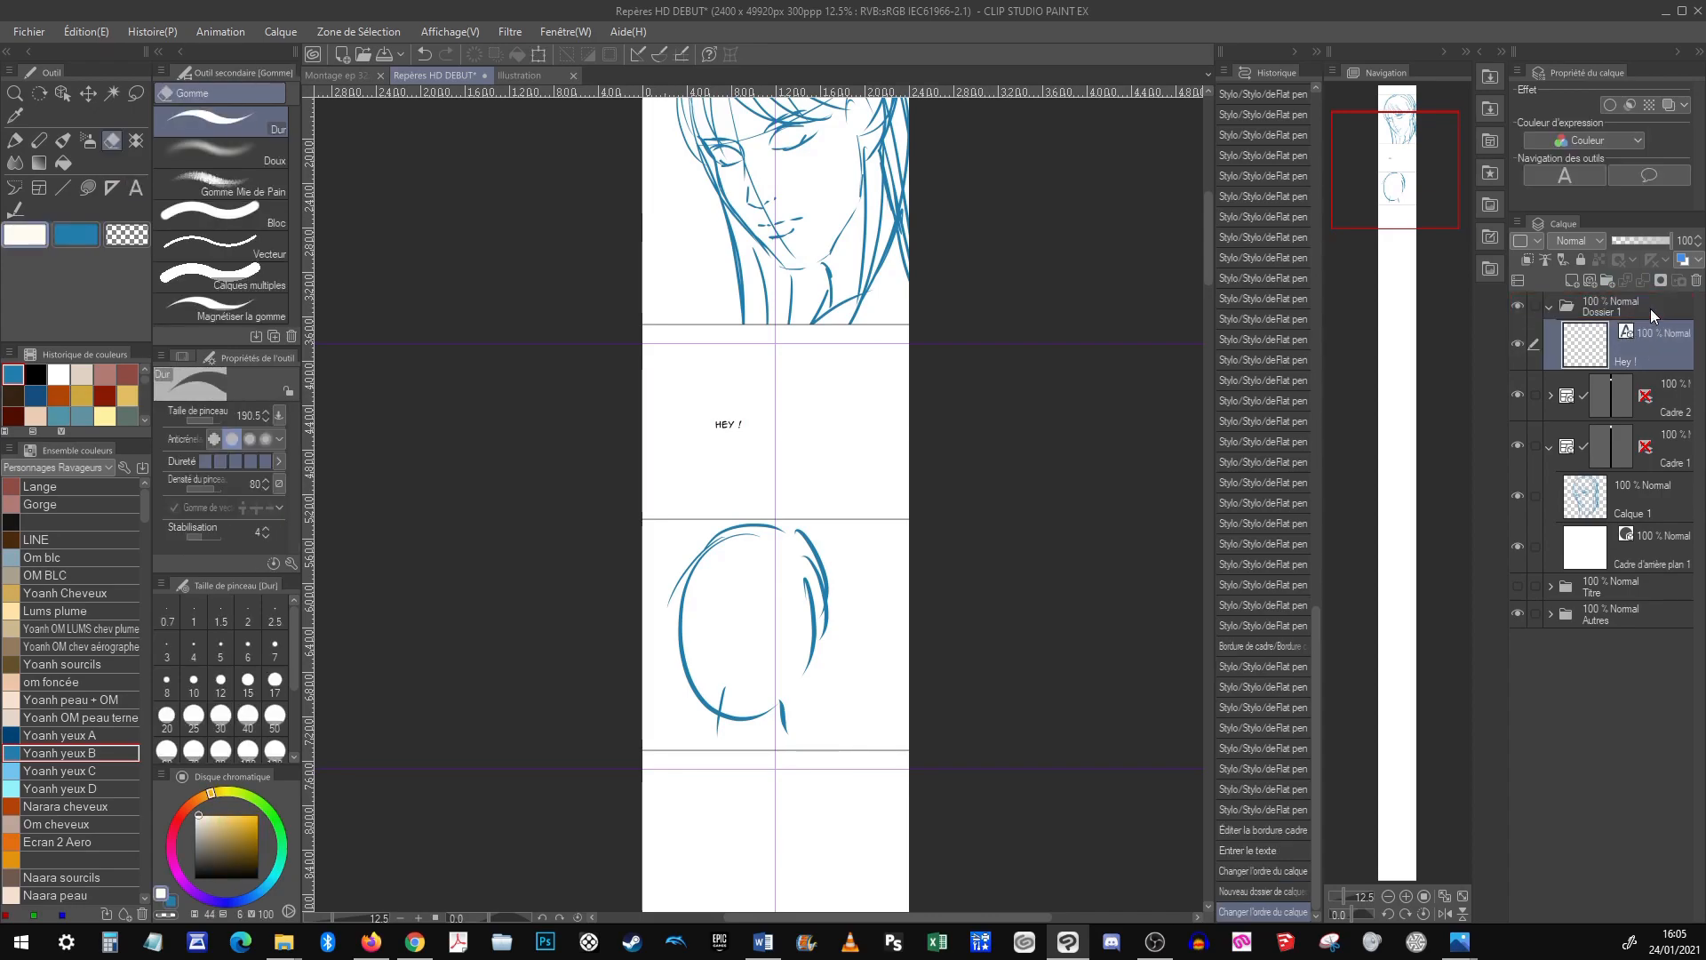
Rename the new layer folder as Textes and collapse it
{"action": "left_click", "coordinate": [1602, 312]}
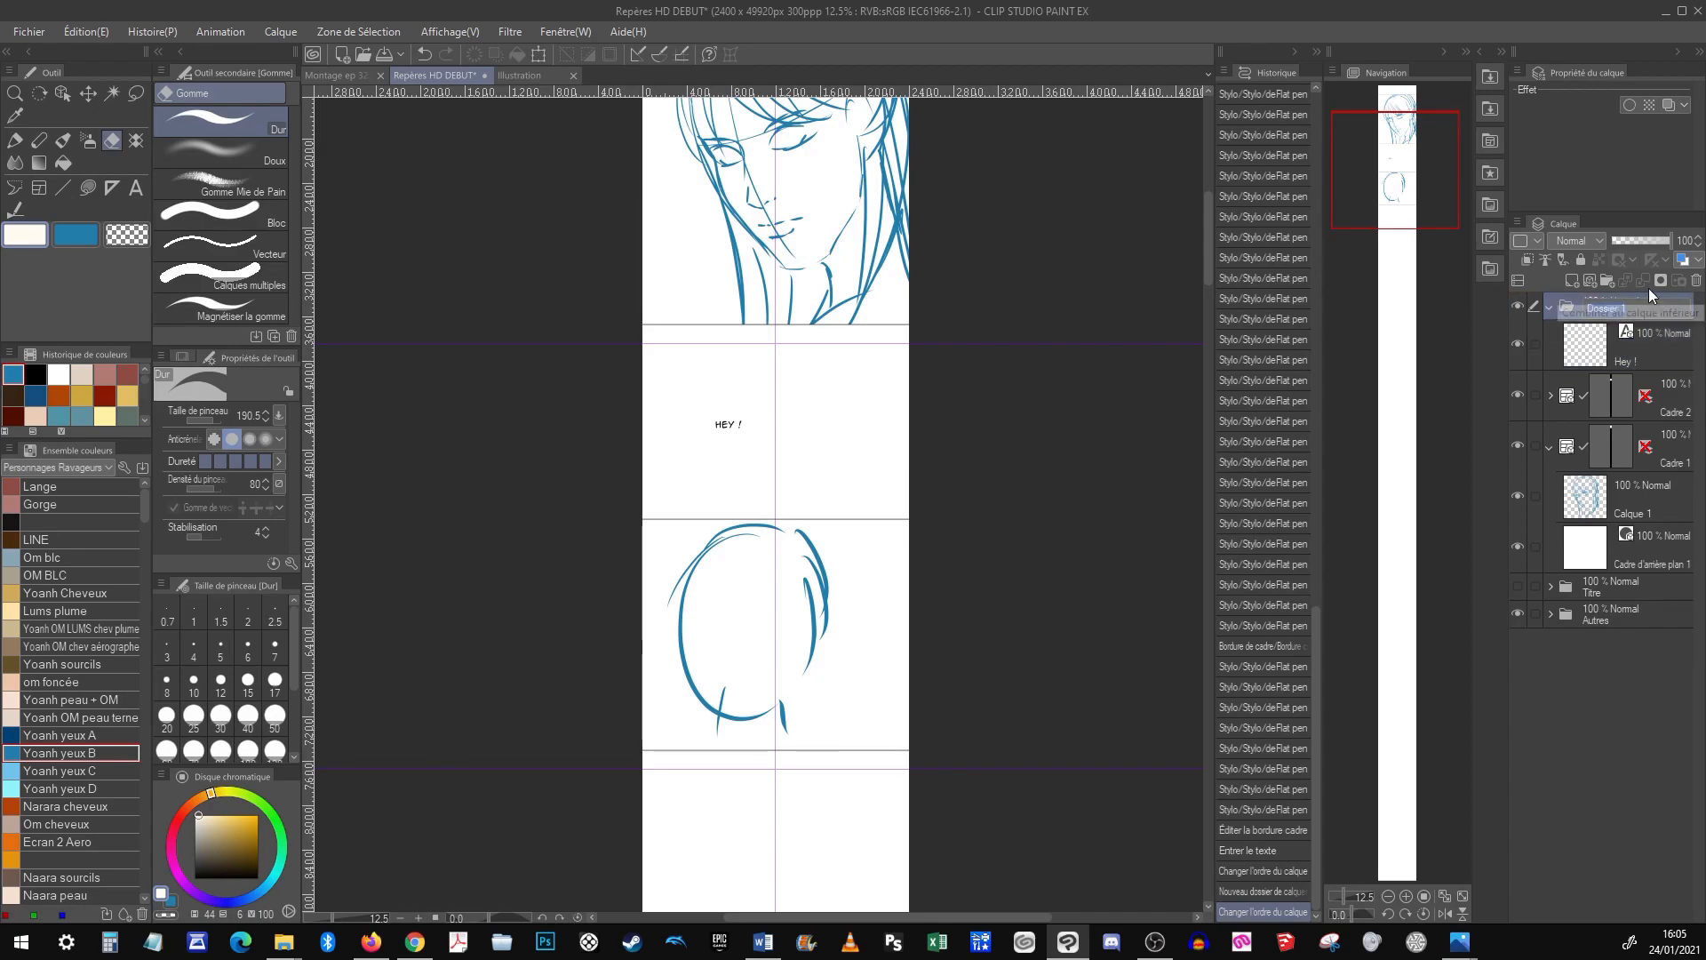
{"action": "type", "text": "Textes"}
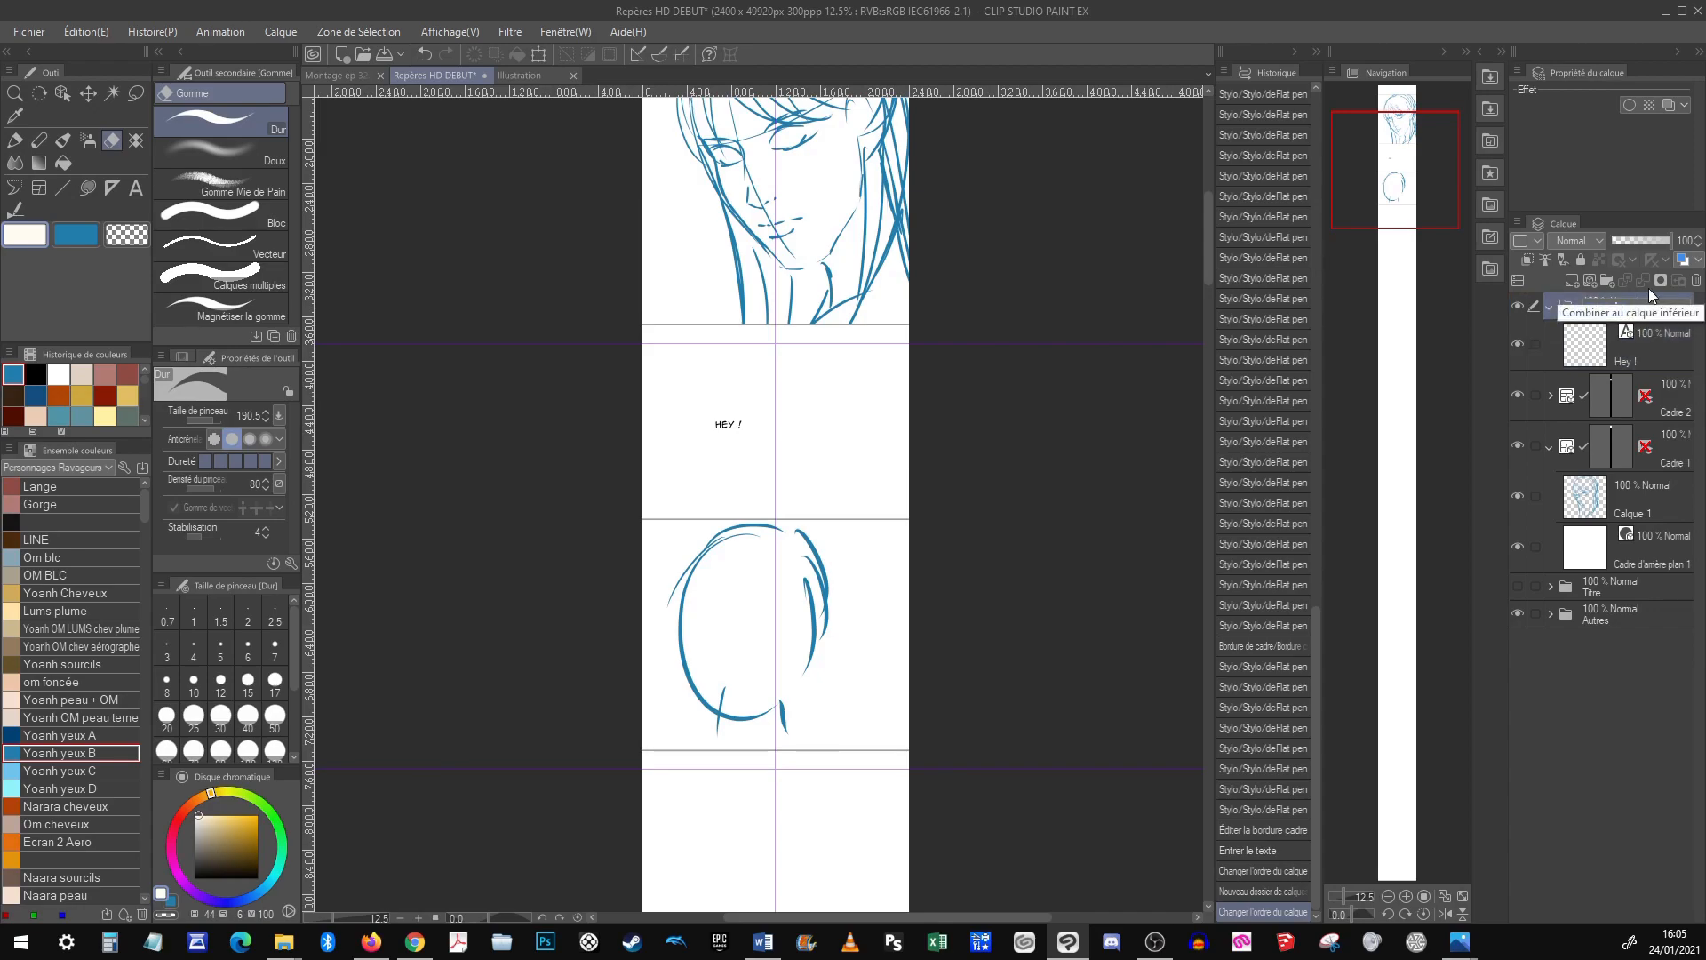
{"action": "key", "text": "Return"}
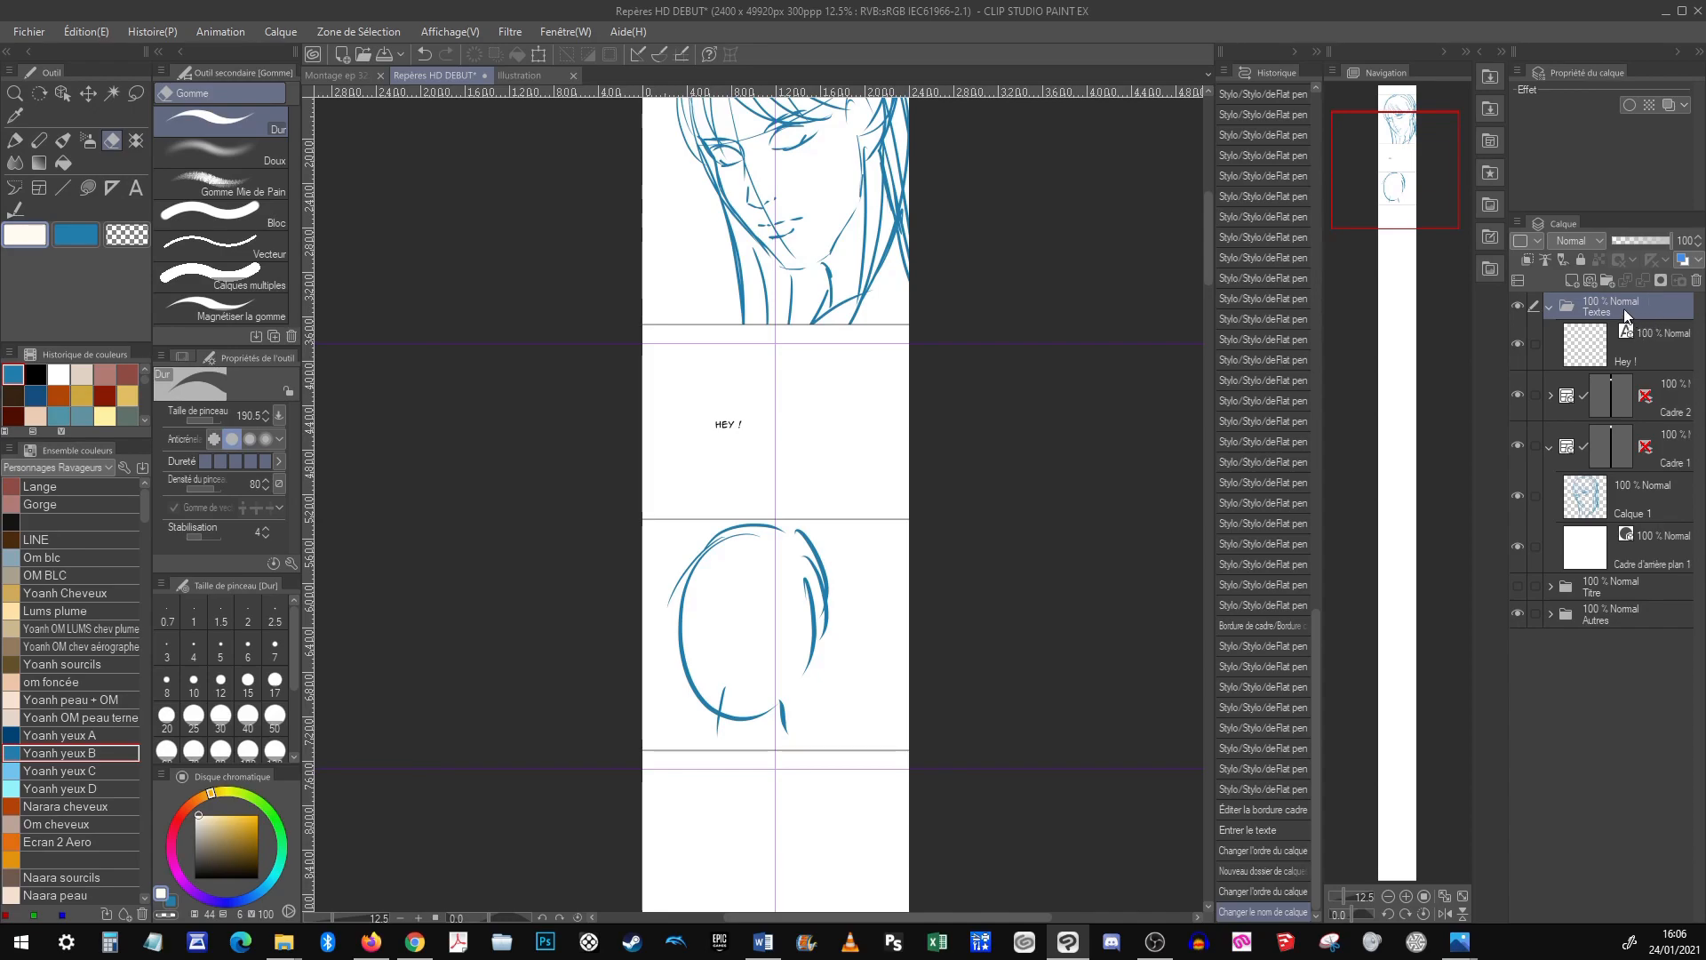
{"action": "left_click", "coordinate": [1550, 307]}
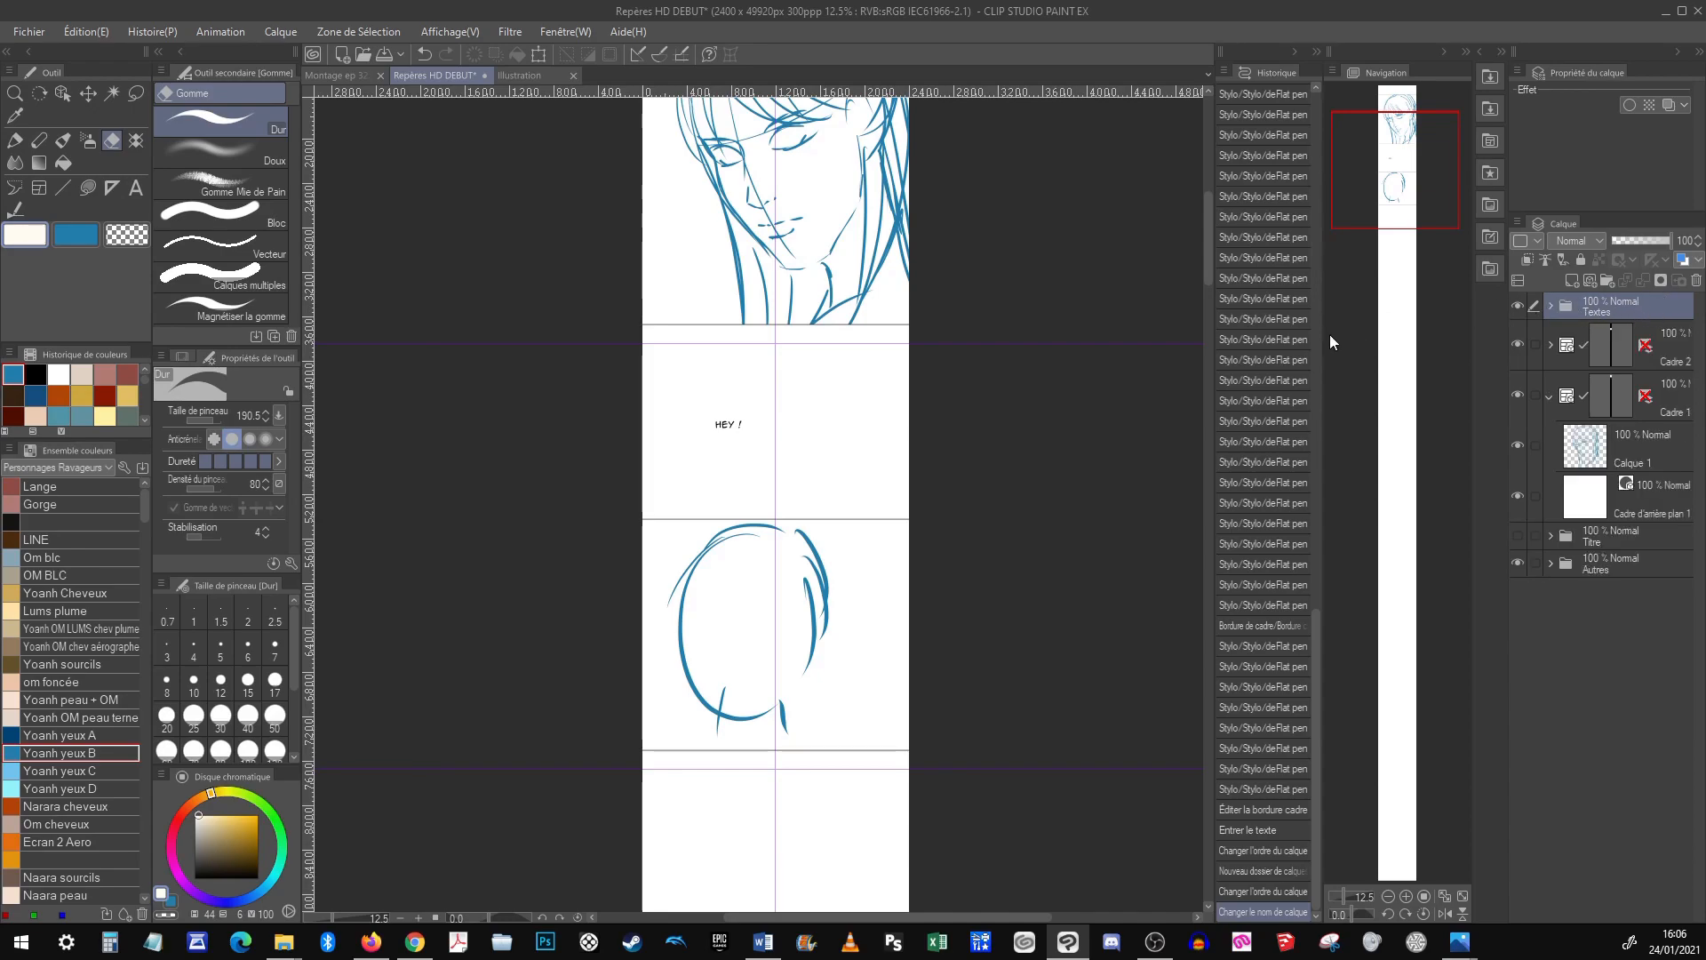
Using the Object tool, reposition the "HEY !" text slightly higher and closer to the vertical centre guide, keeping it between the frames
{"action": "left_click_drag", "start_coordinate": [1437, 216], "coordinate": [1425, 157]}
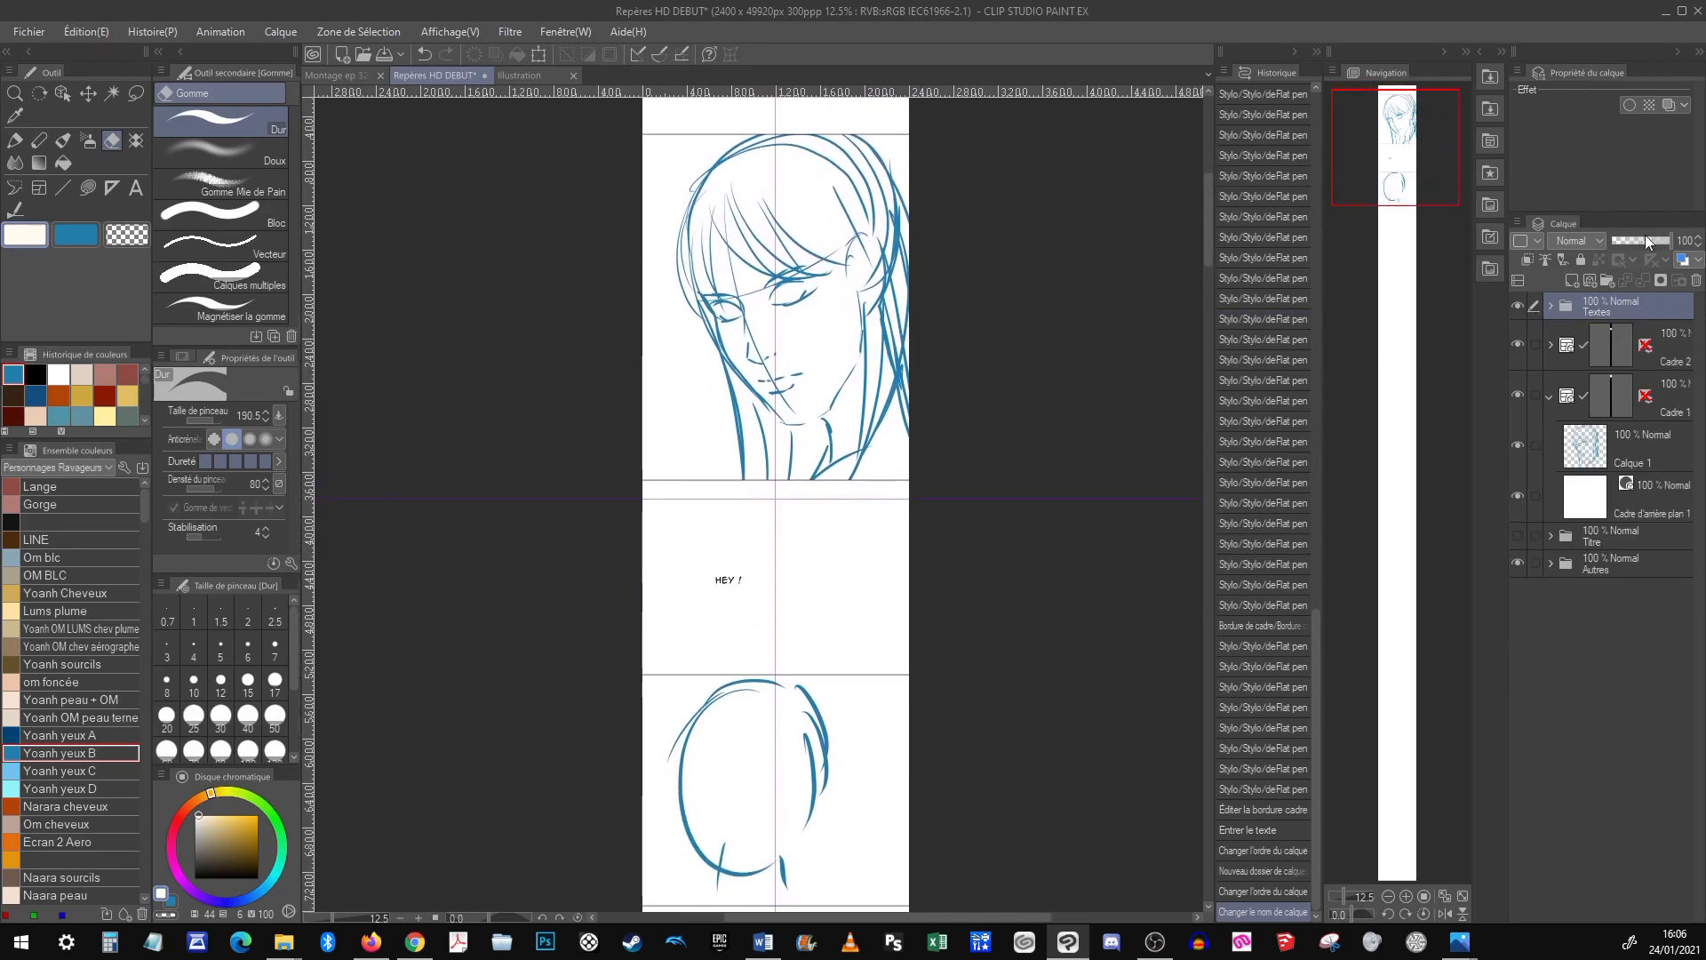
{"action": "key", "text": "o"}
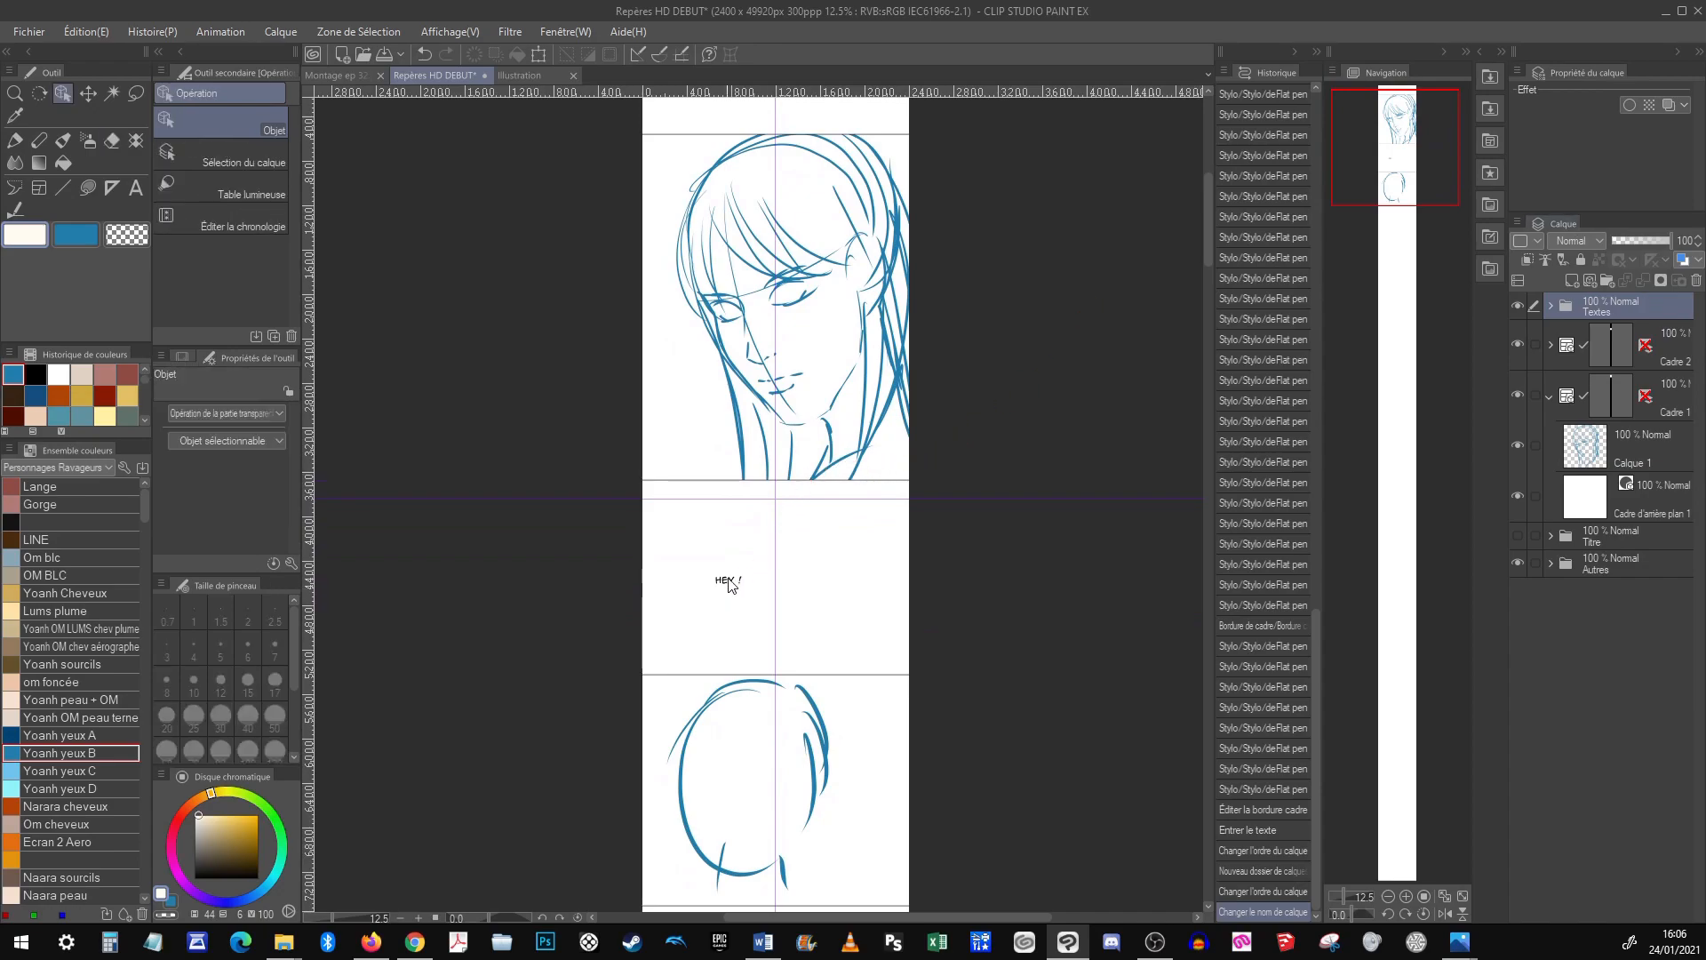
{"action": "left_click", "coordinate": [725, 581]}
{"action": "left_click_drag", "start_coordinate": [738, 574], "coordinate": [784, 658]}
{"action": "key", "text": "ctrl+z"}
{"action": "left_click_drag", "start_coordinate": [791, 377], "coordinate": [765, 548]}
{"action": "left_click", "coordinate": [1551, 307]}
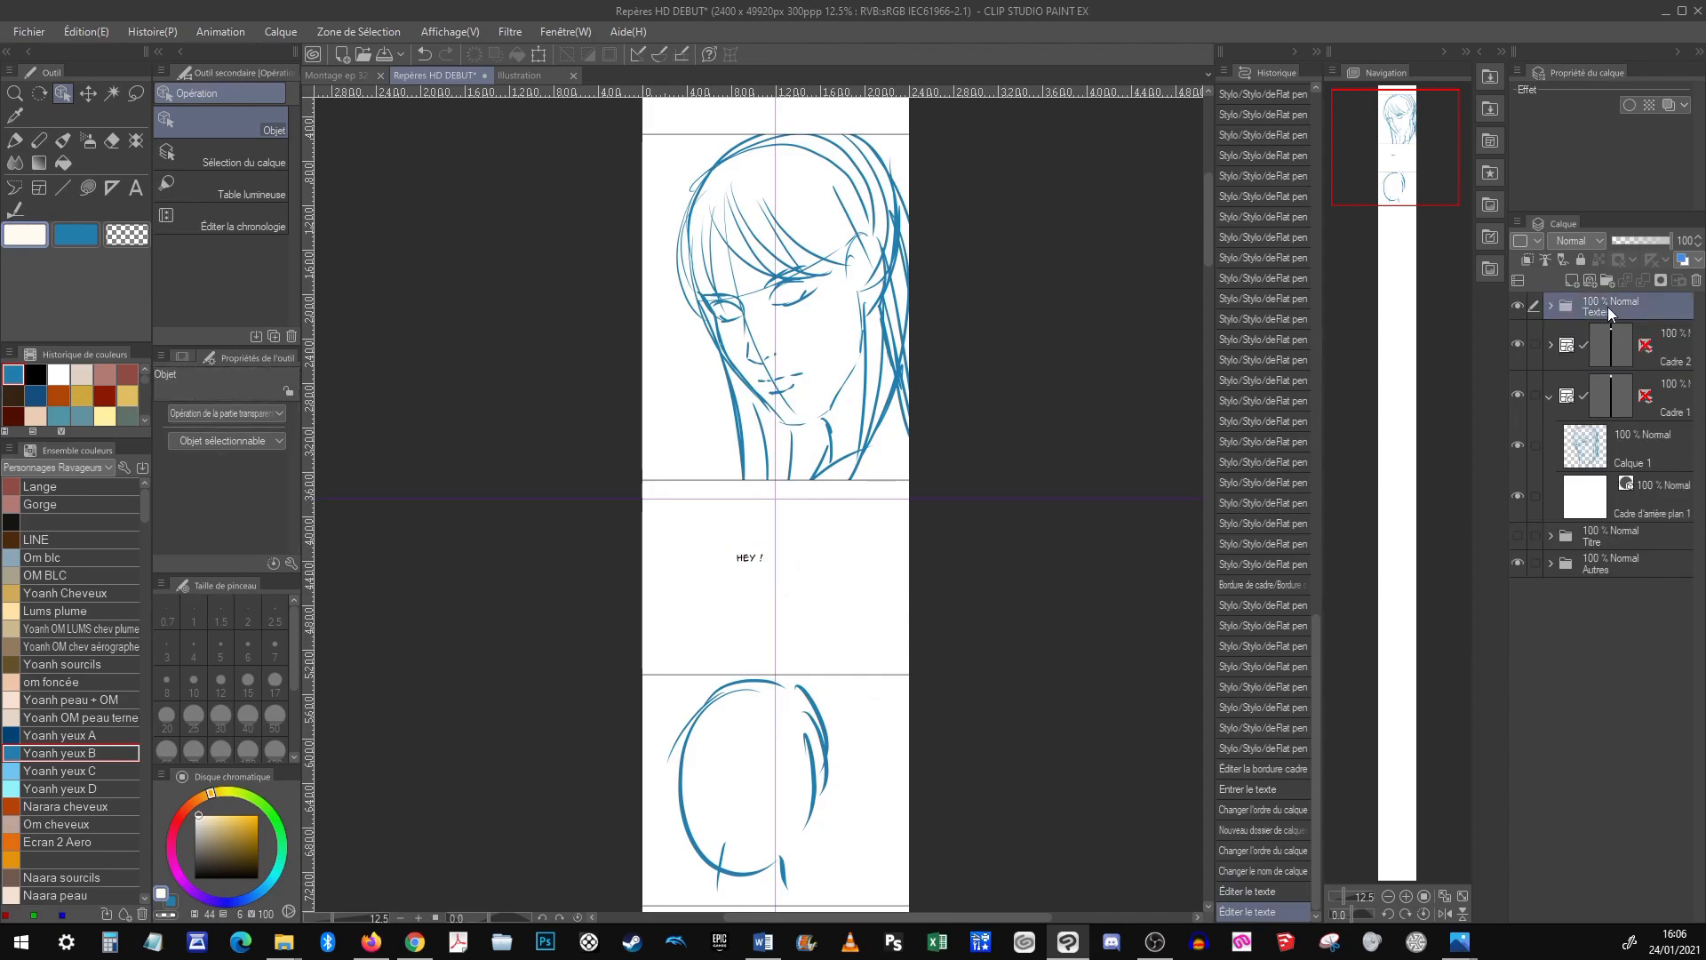
Draw a black-bordered rectangular frame about 1750 by 2600 px from the canvas's left edge below Cadre 2, and return the Textes folder above it
{"action": "left_click_drag", "start_coordinate": [1438, 180], "coordinate": [1427, 271]}
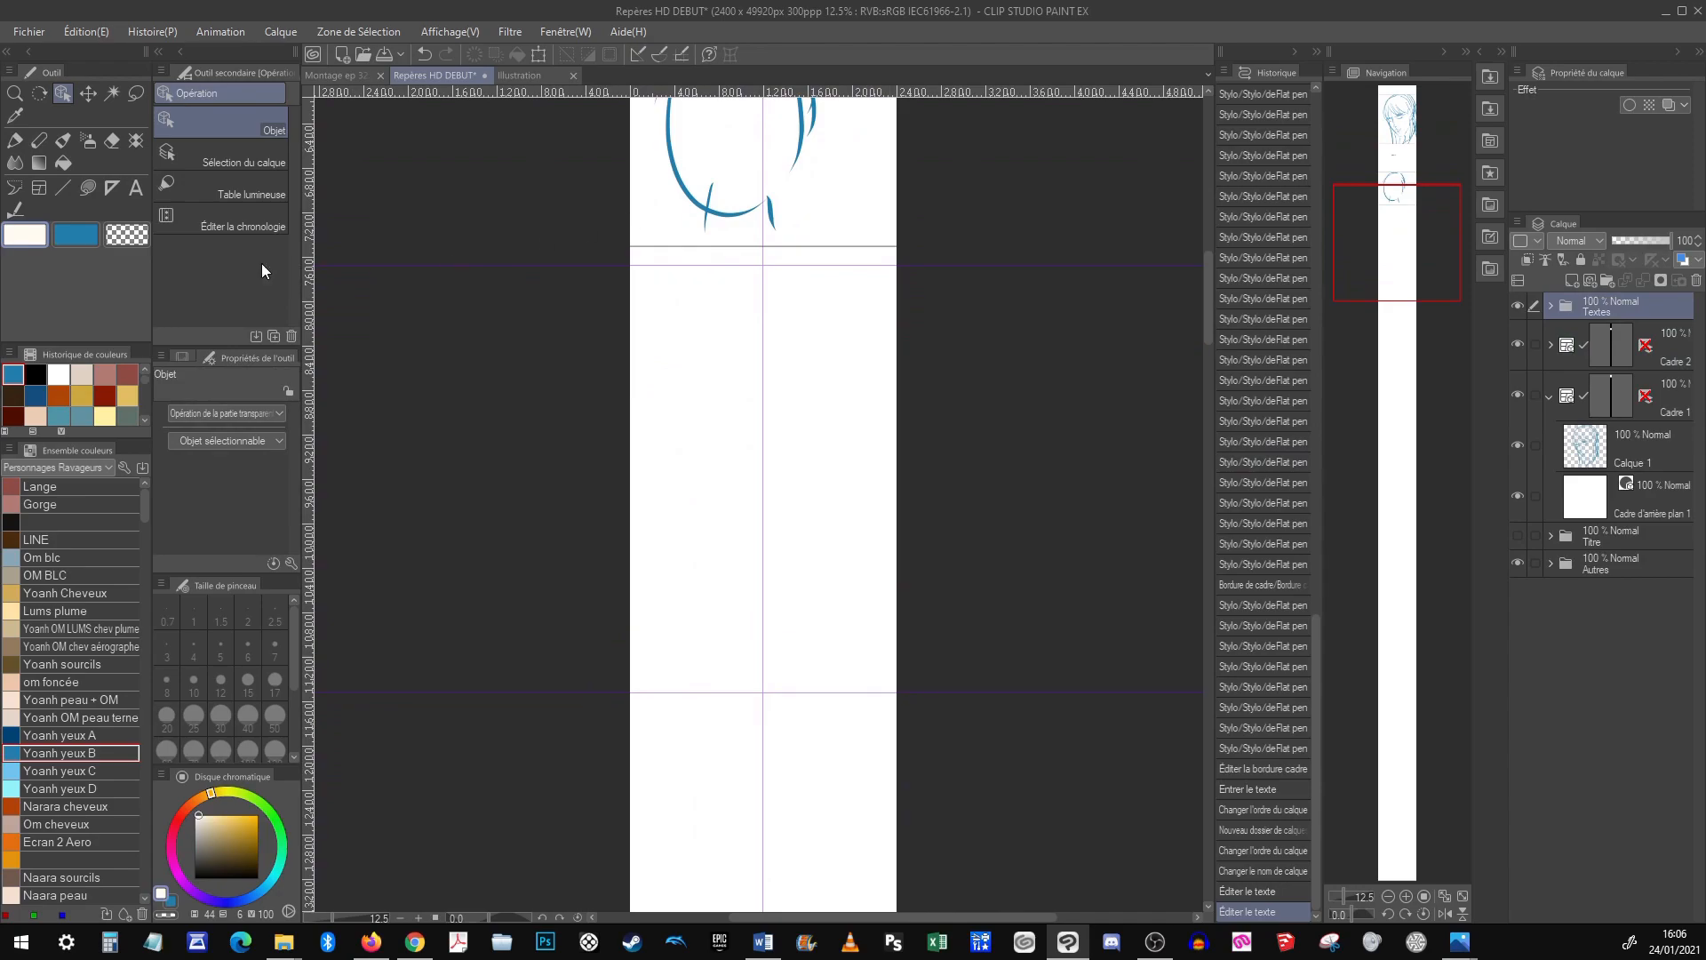
{"action": "left_click", "coordinate": [39, 188]}
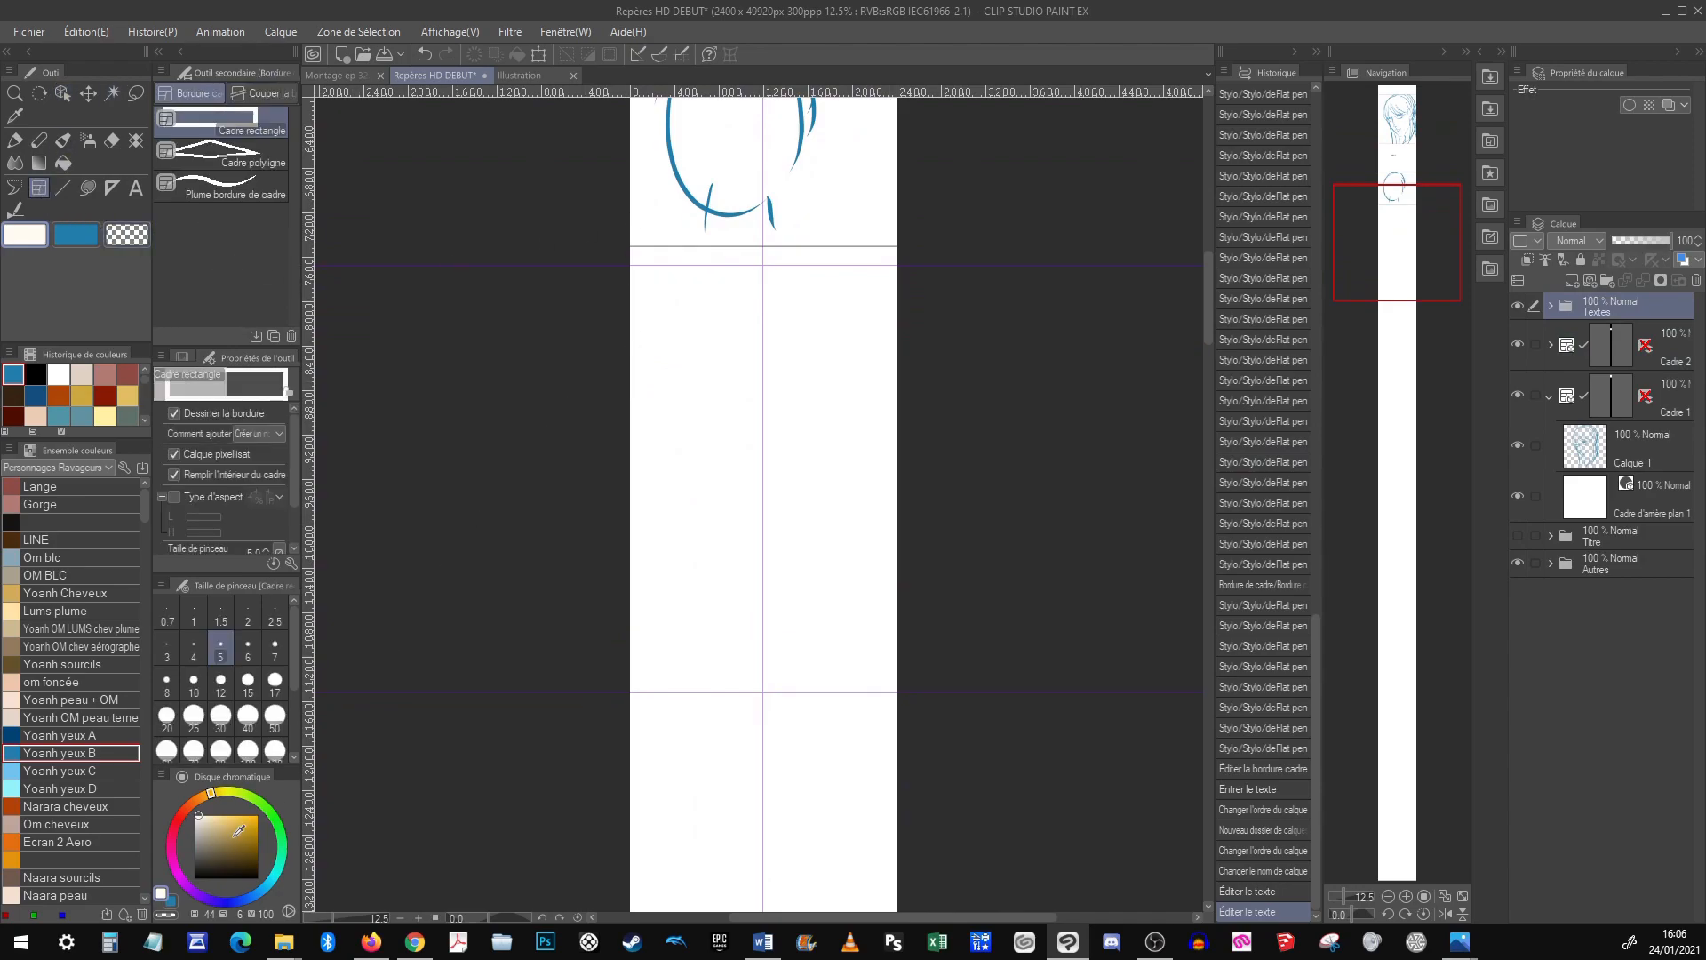
{"action": "left_click", "coordinate": [196, 877]}
{"action": "left_click_drag", "start_coordinate": [613, 375], "coordinate": [825, 661]}
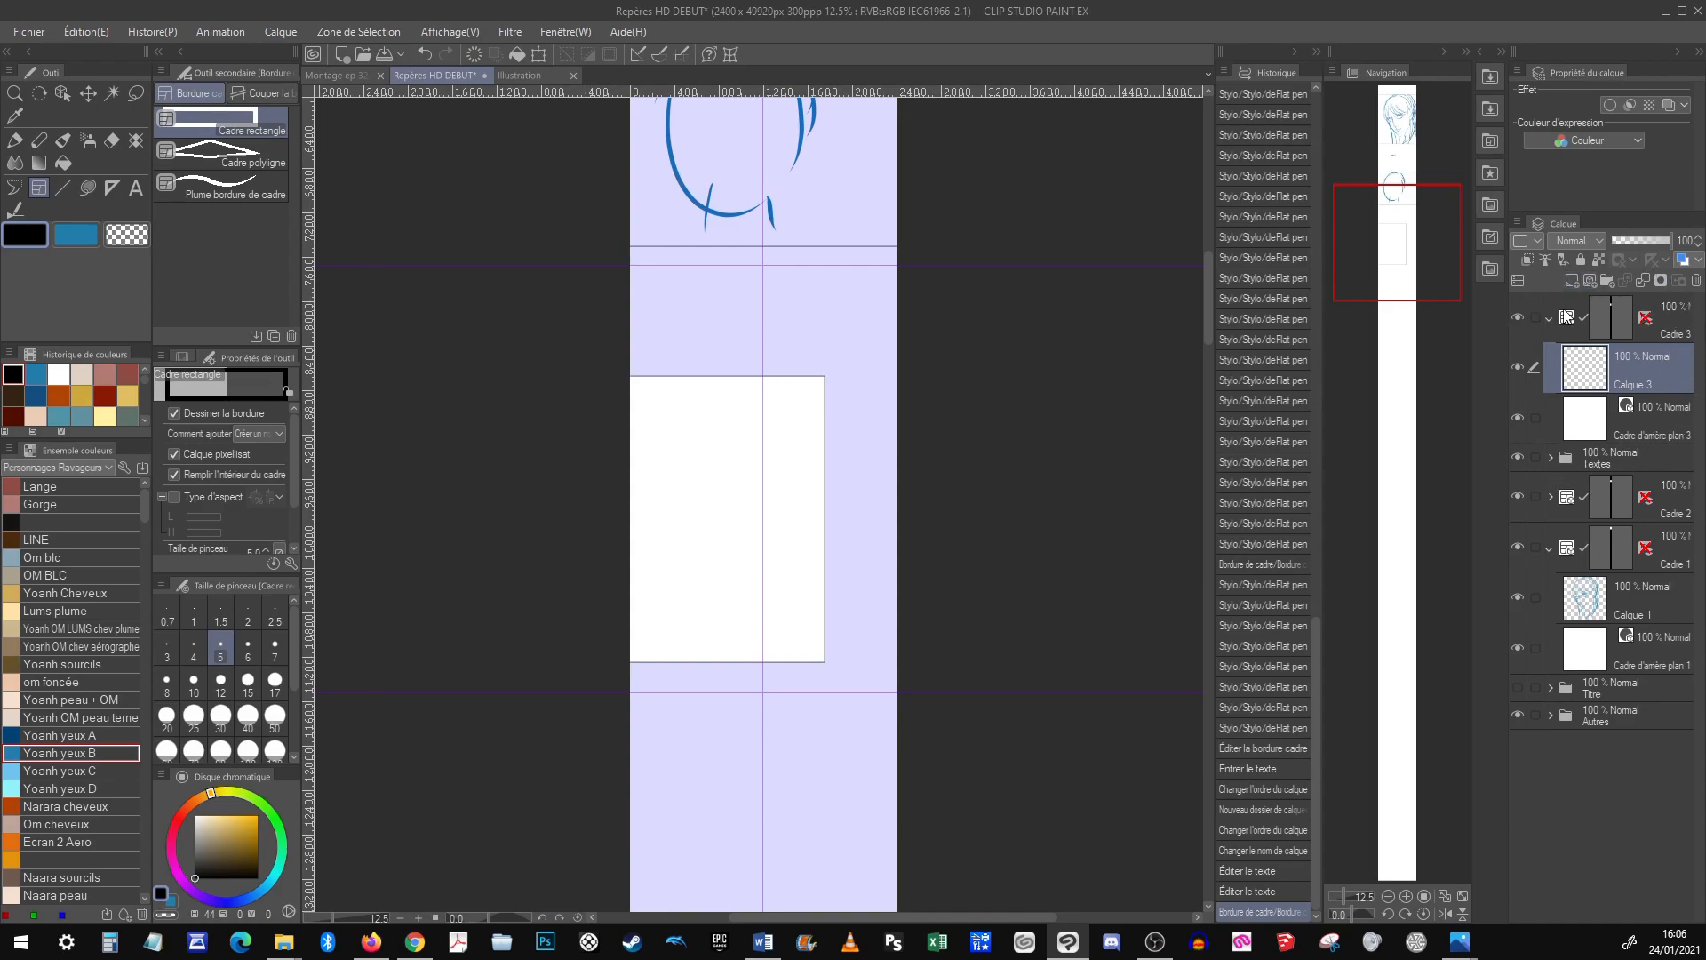
{"action": "left_click_drag", "start_coordinate": [1671, 476], "coordinate": [1653, 302]}
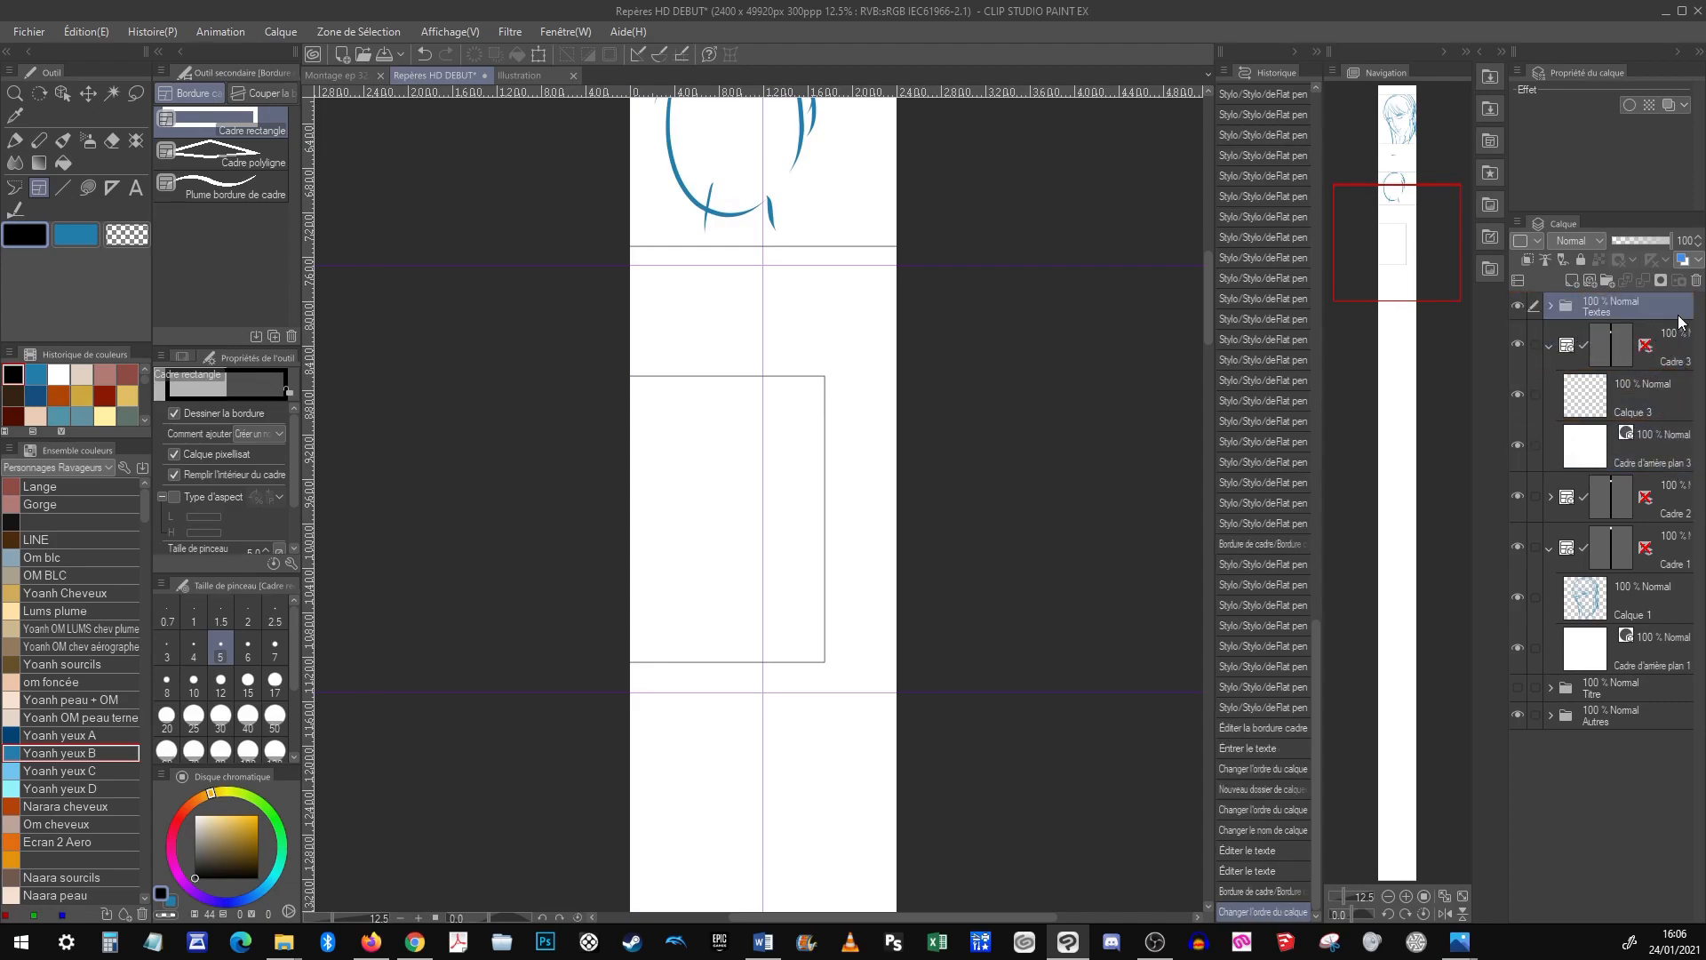
{"action": "left_click", "coordinate": [1550, 347]}
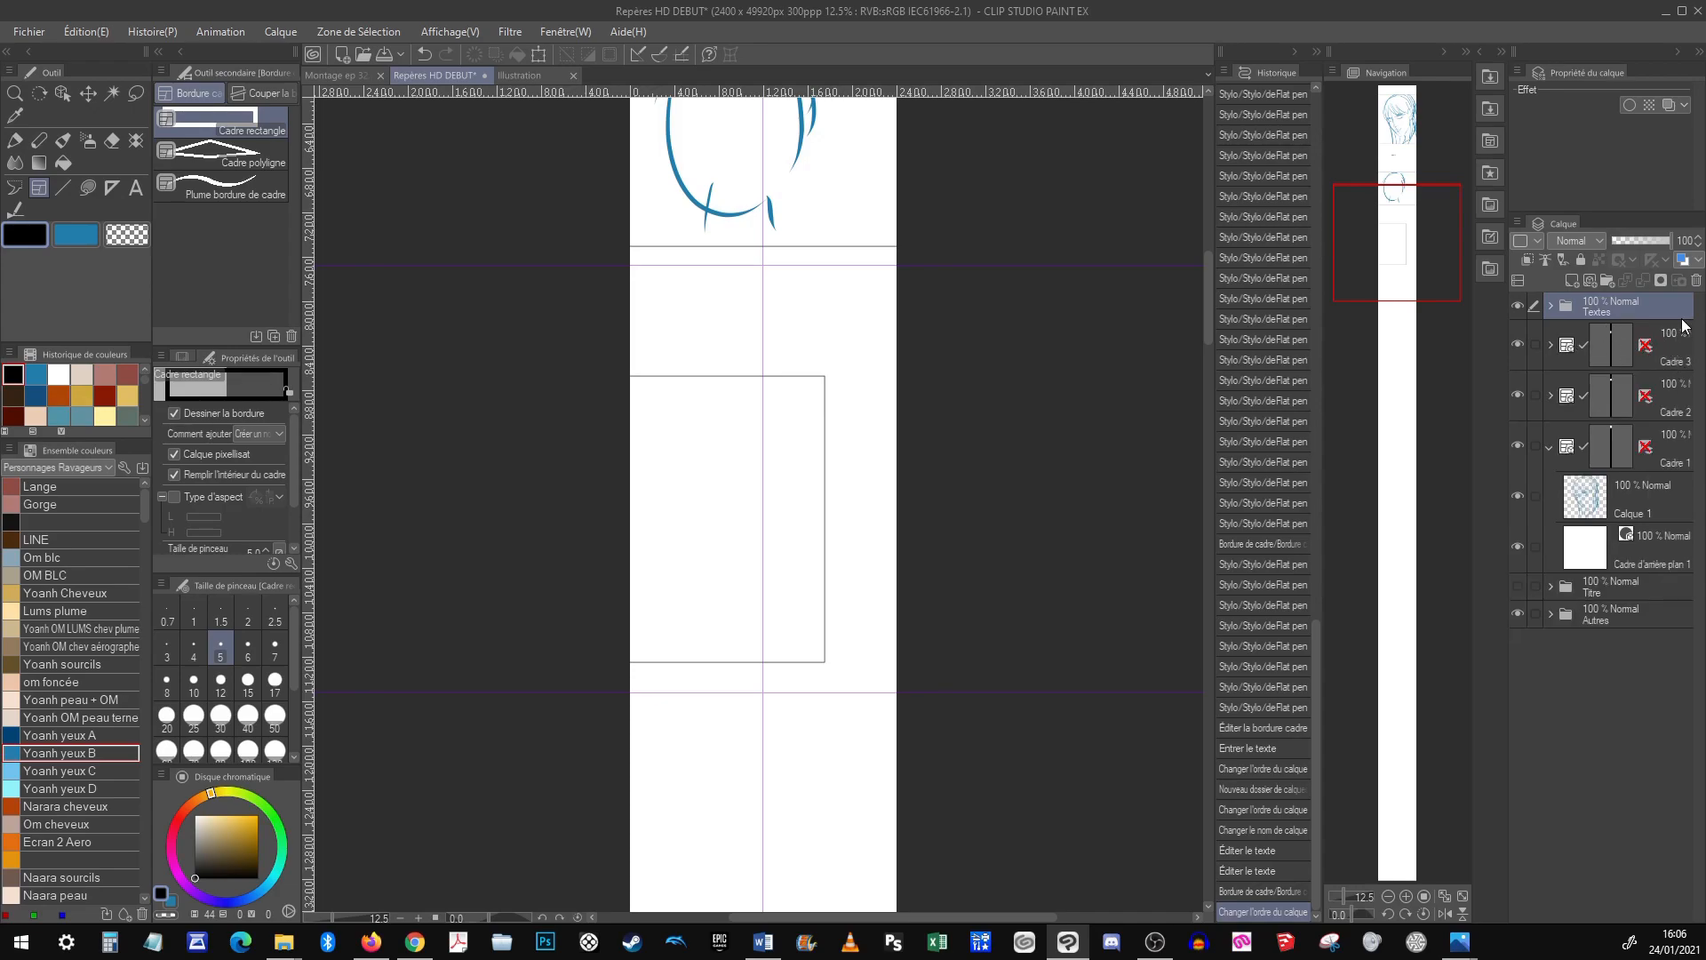
Edit the "HEY !" text in the Textes folder by inserting the character's name before the exclamation mark, and validate it
{"action": "left_click_drag", "start_coordinate": [1390, 253], "coordinate": [1384, 226]}
{"action": "left_click_drag", "start_coordinate": [1388, 167], "coordinate": [1389, 158]}
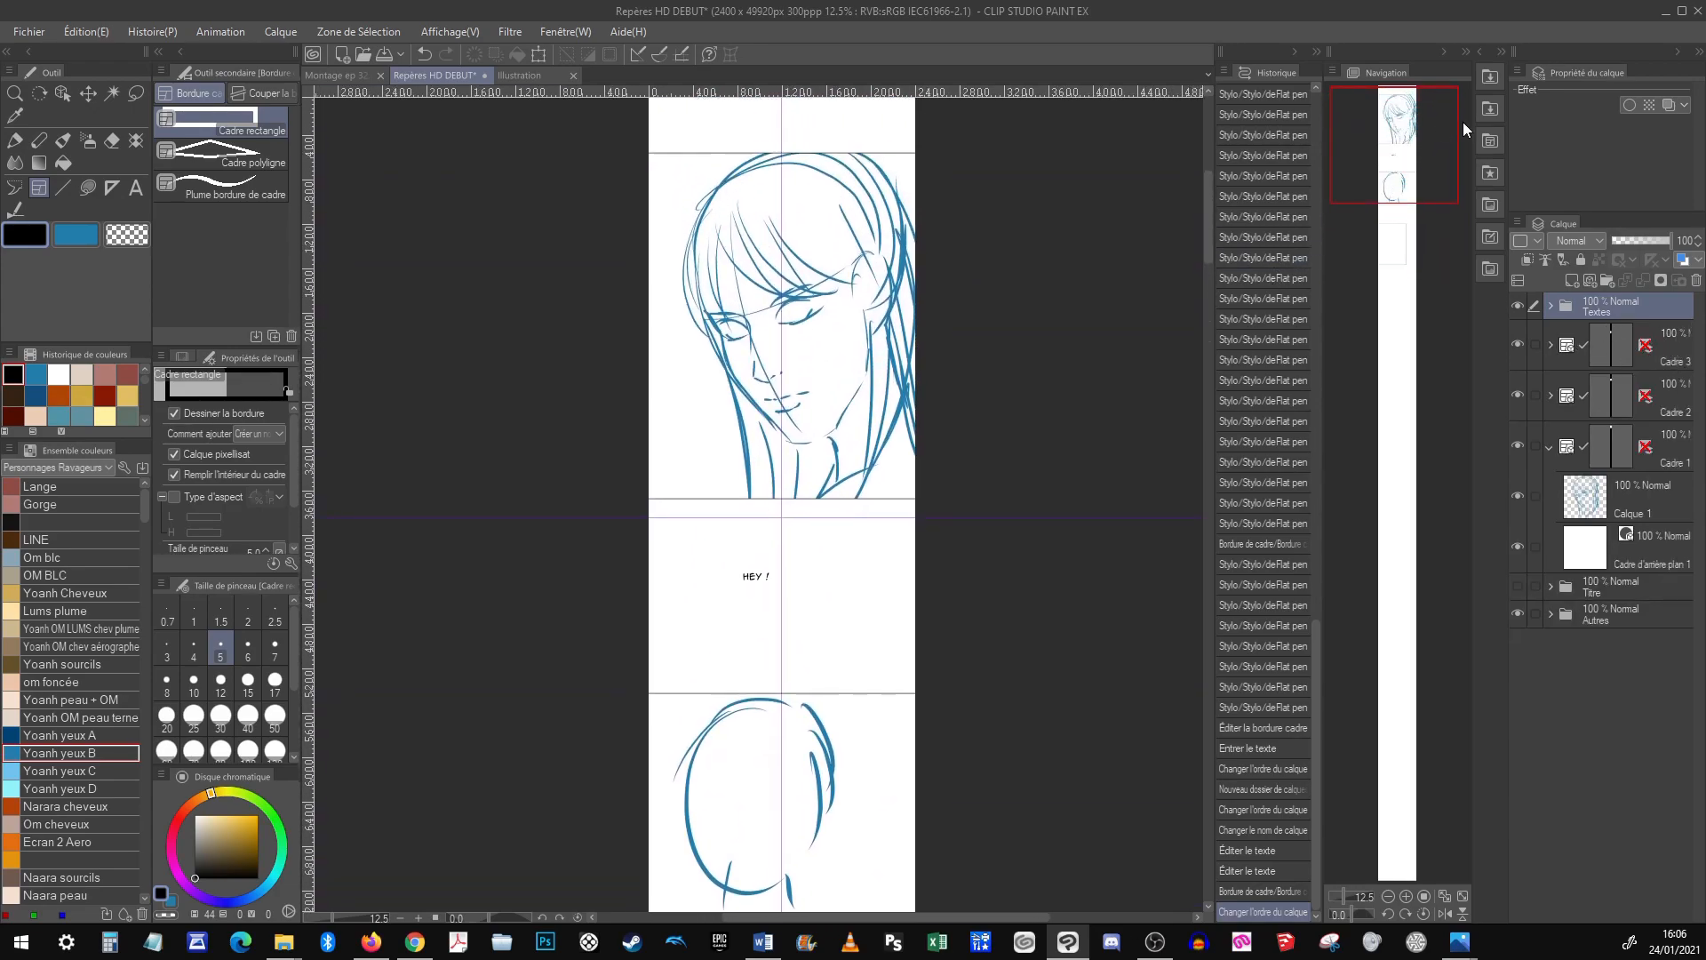
{"action": "left_click", "coordinate": [1551, 305]}
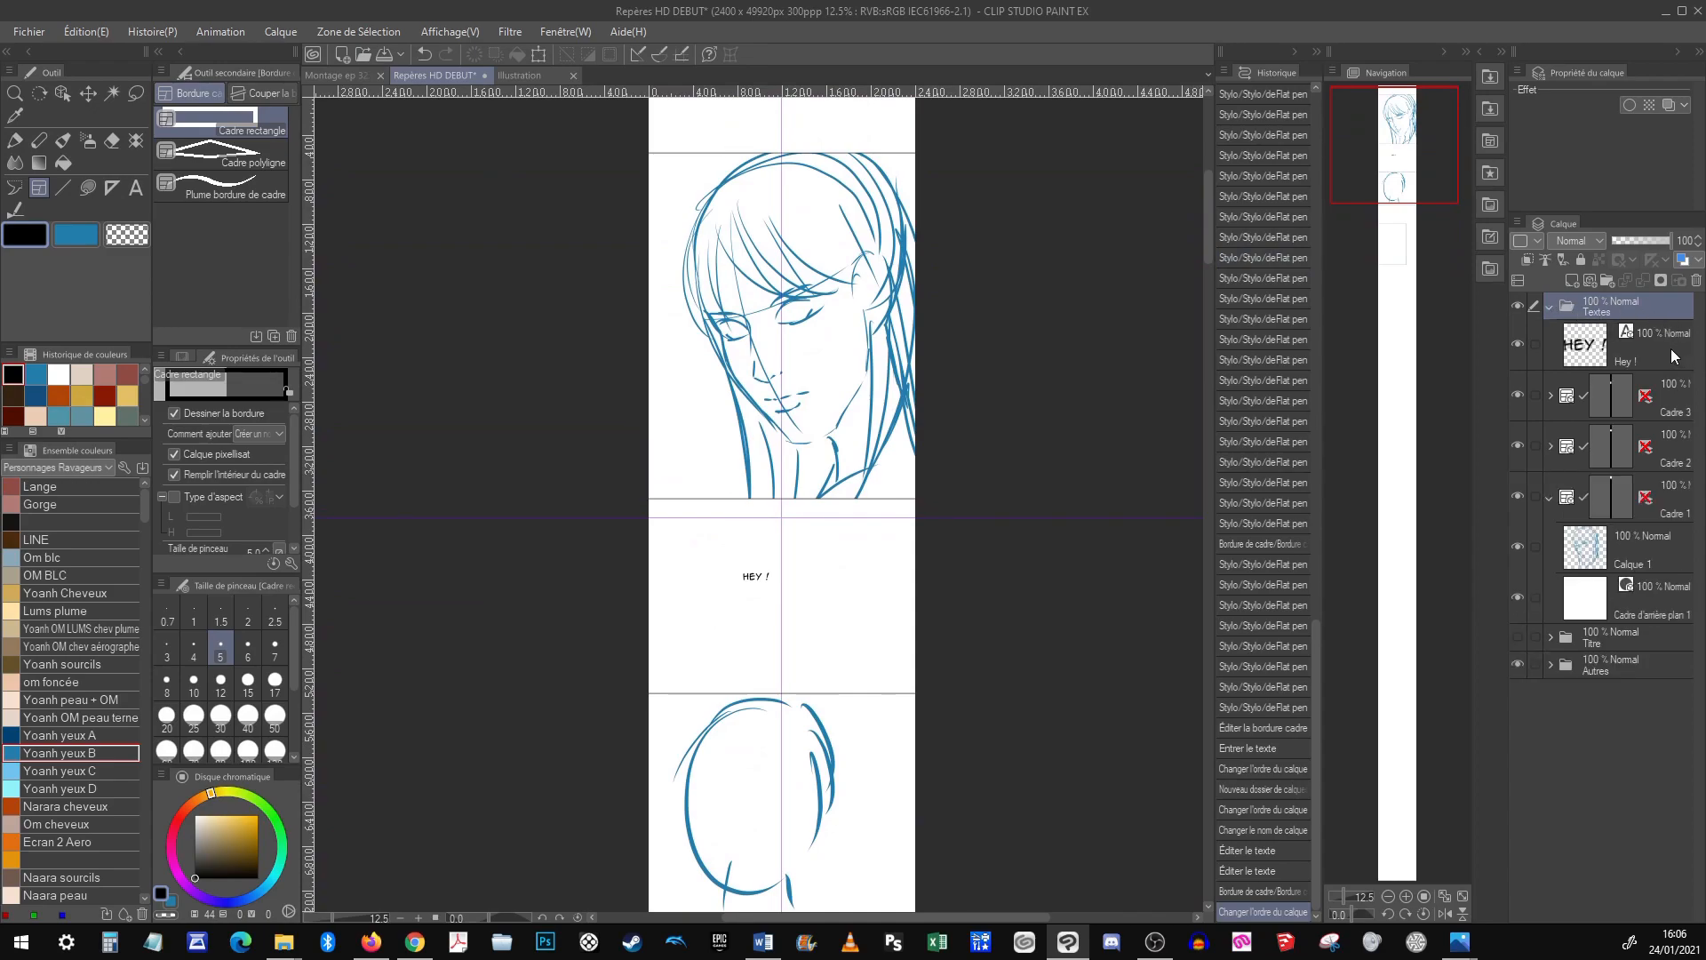
{"action": "left_click", "coordinate": [1676, 357]}
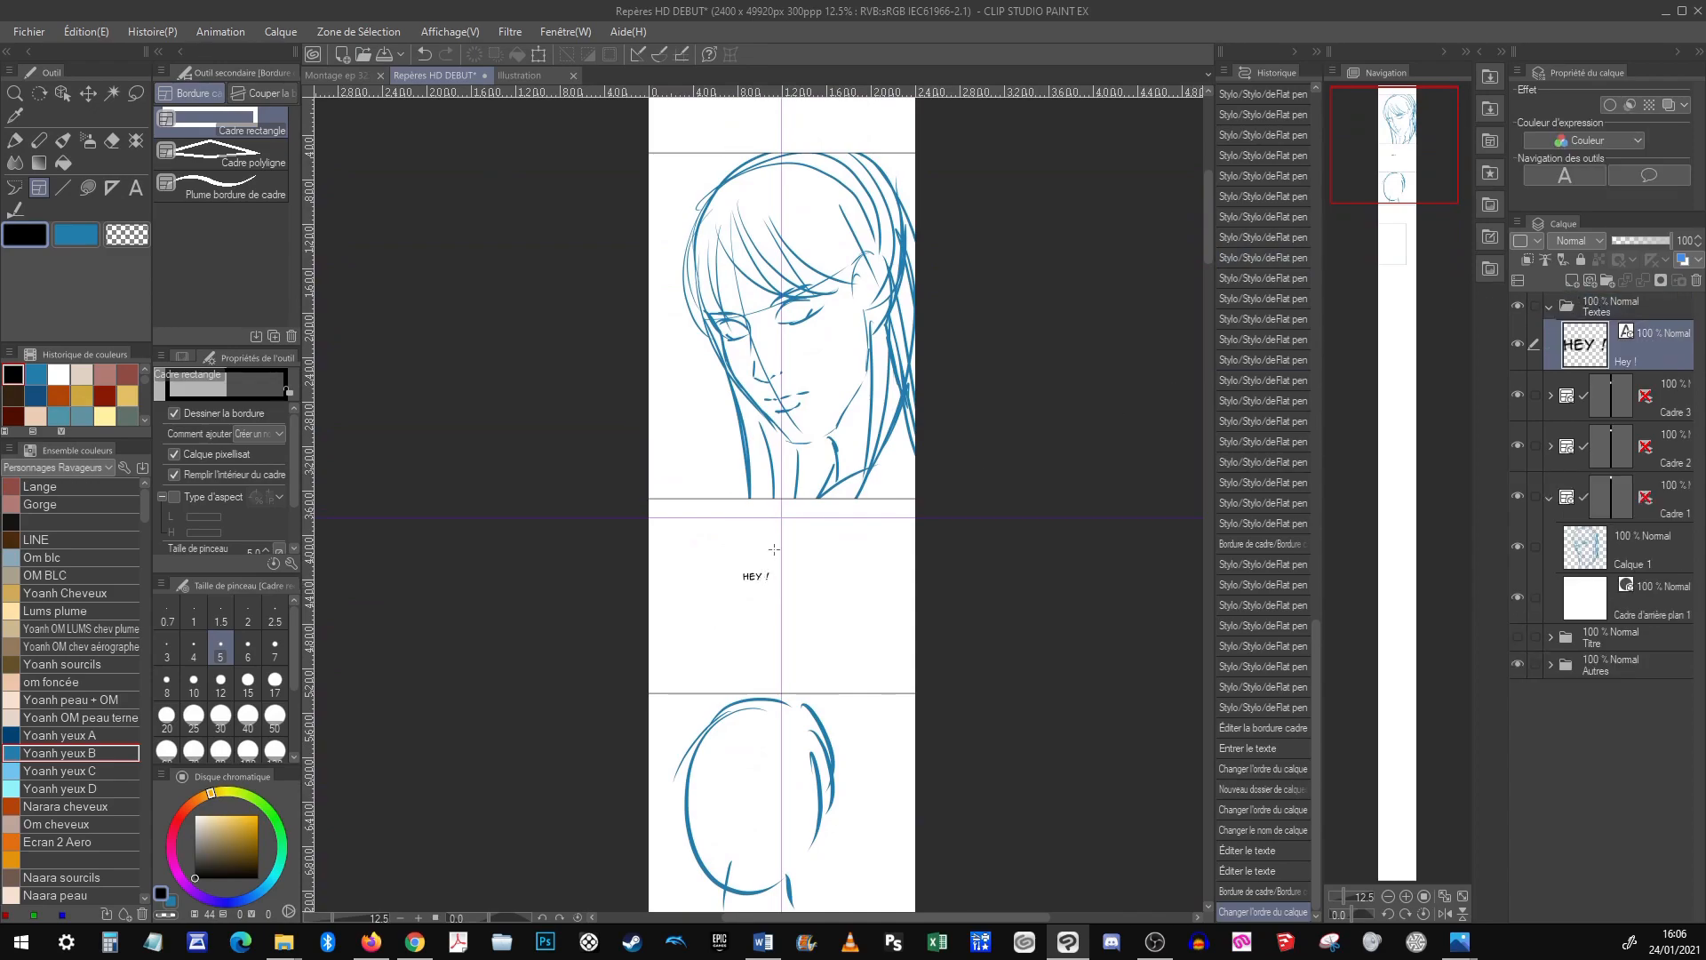
{"action": "key", "text": "t"}
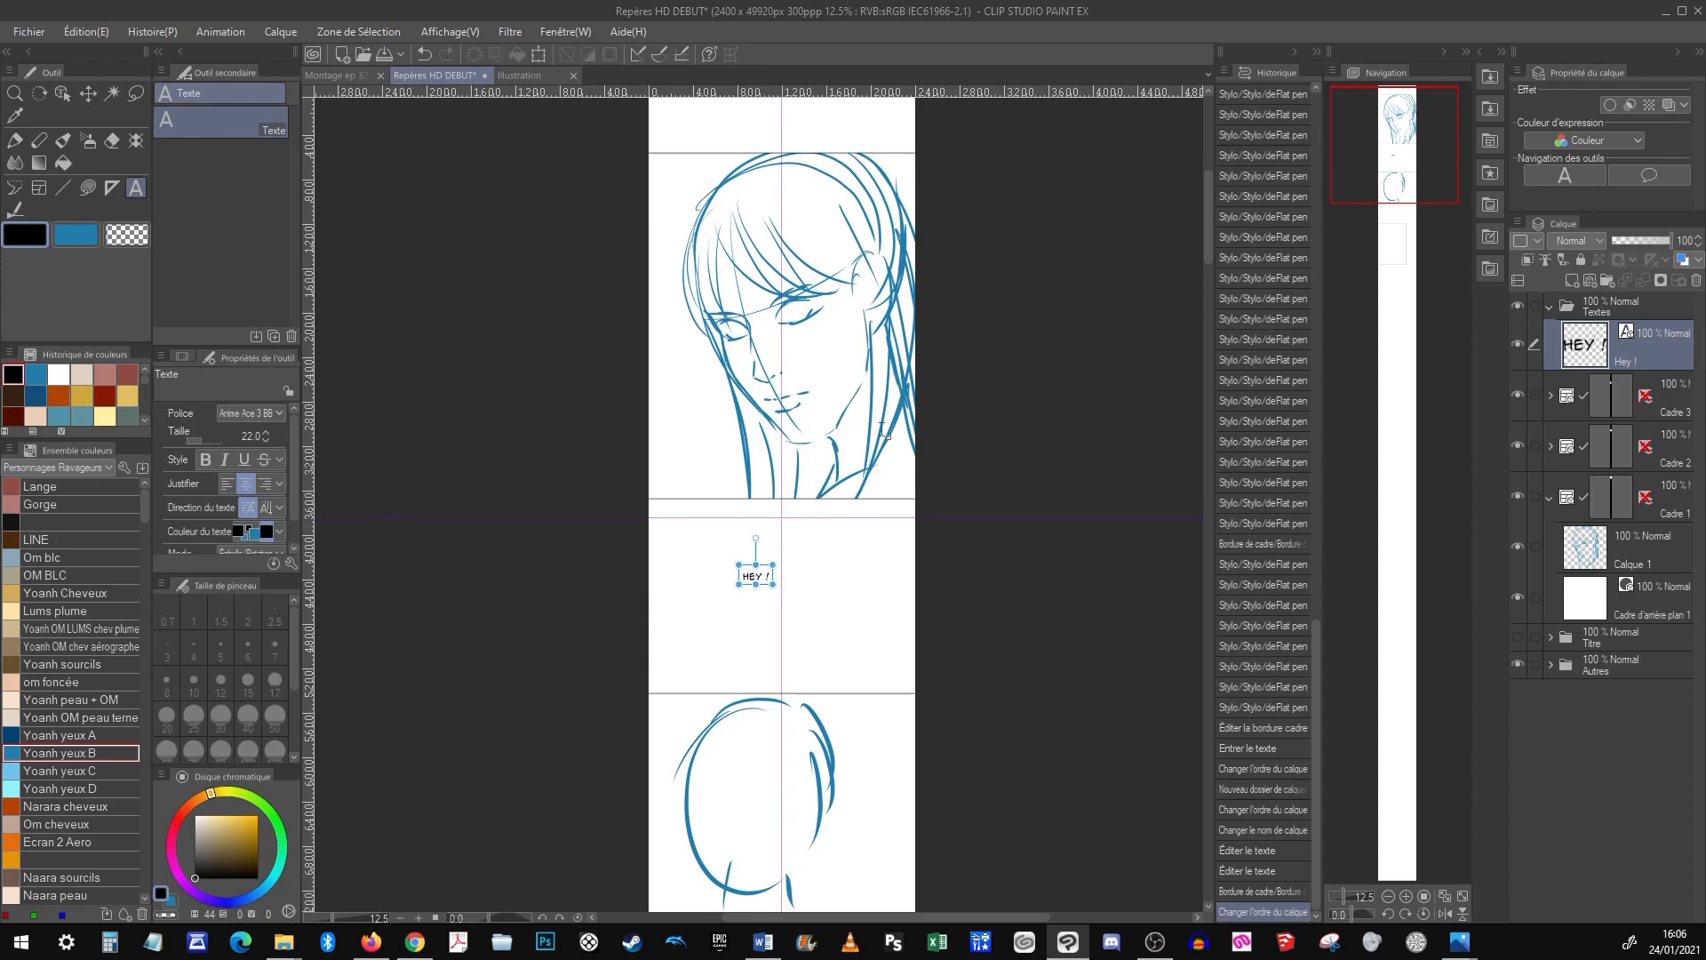
{"action": "left_click", "coordinate": [755, 576]}
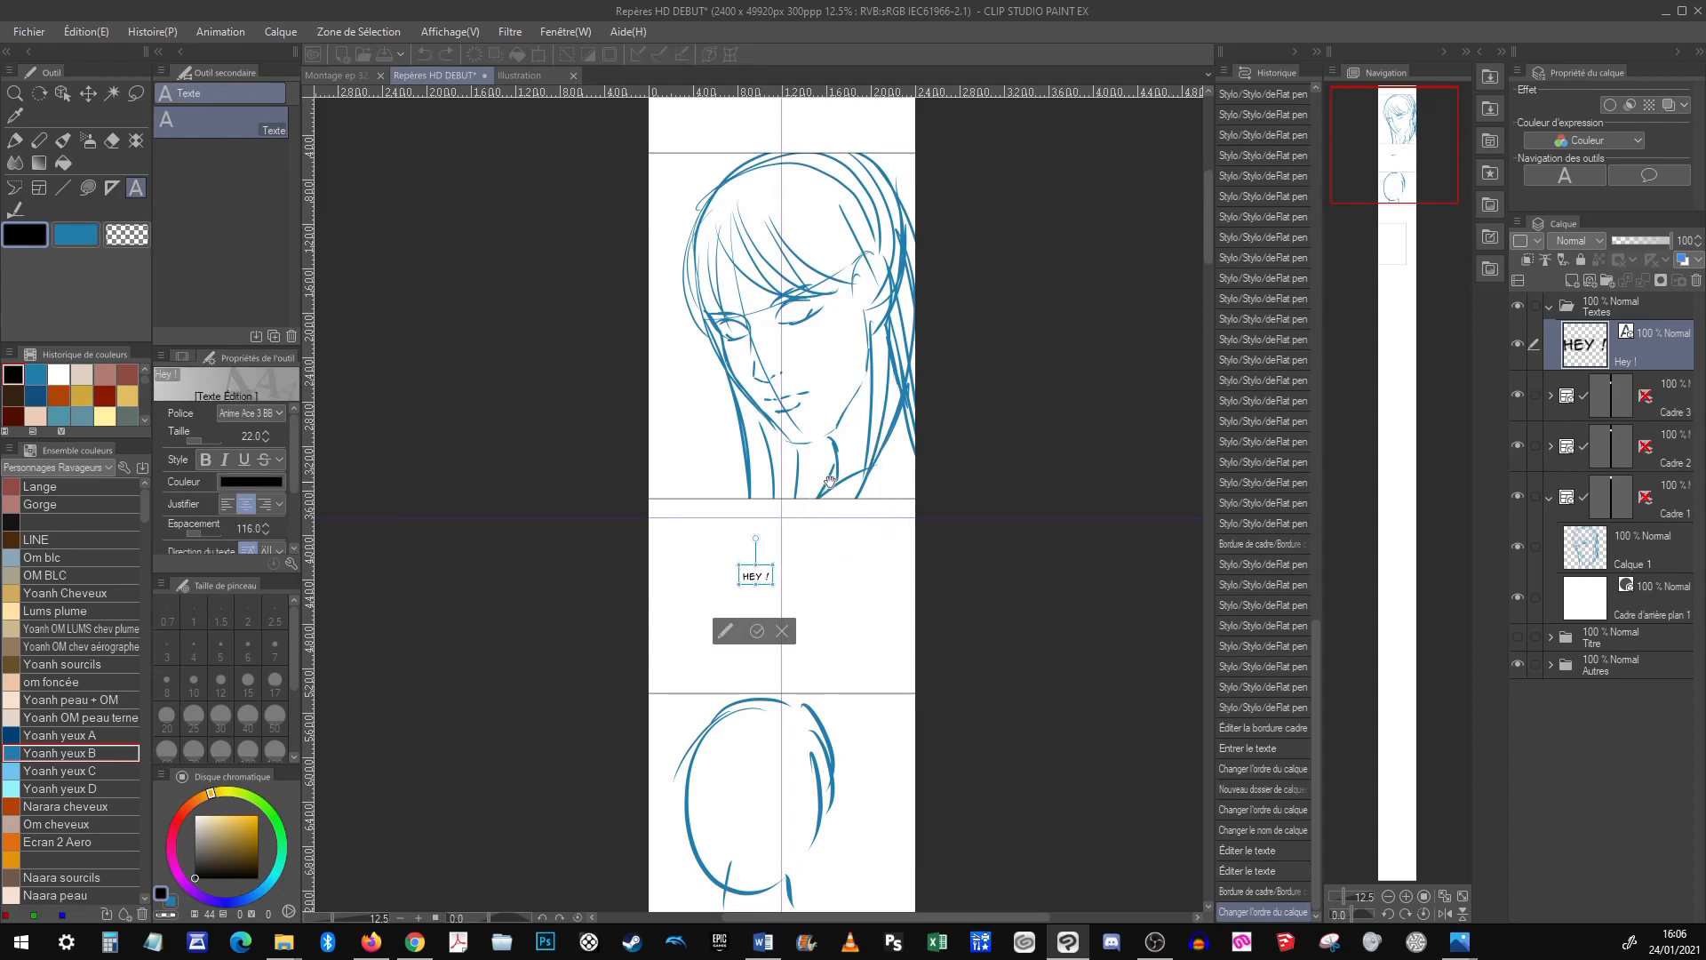
{"action": "key", "text": "Right"}
{"action": "type", "text": "YOANH"}
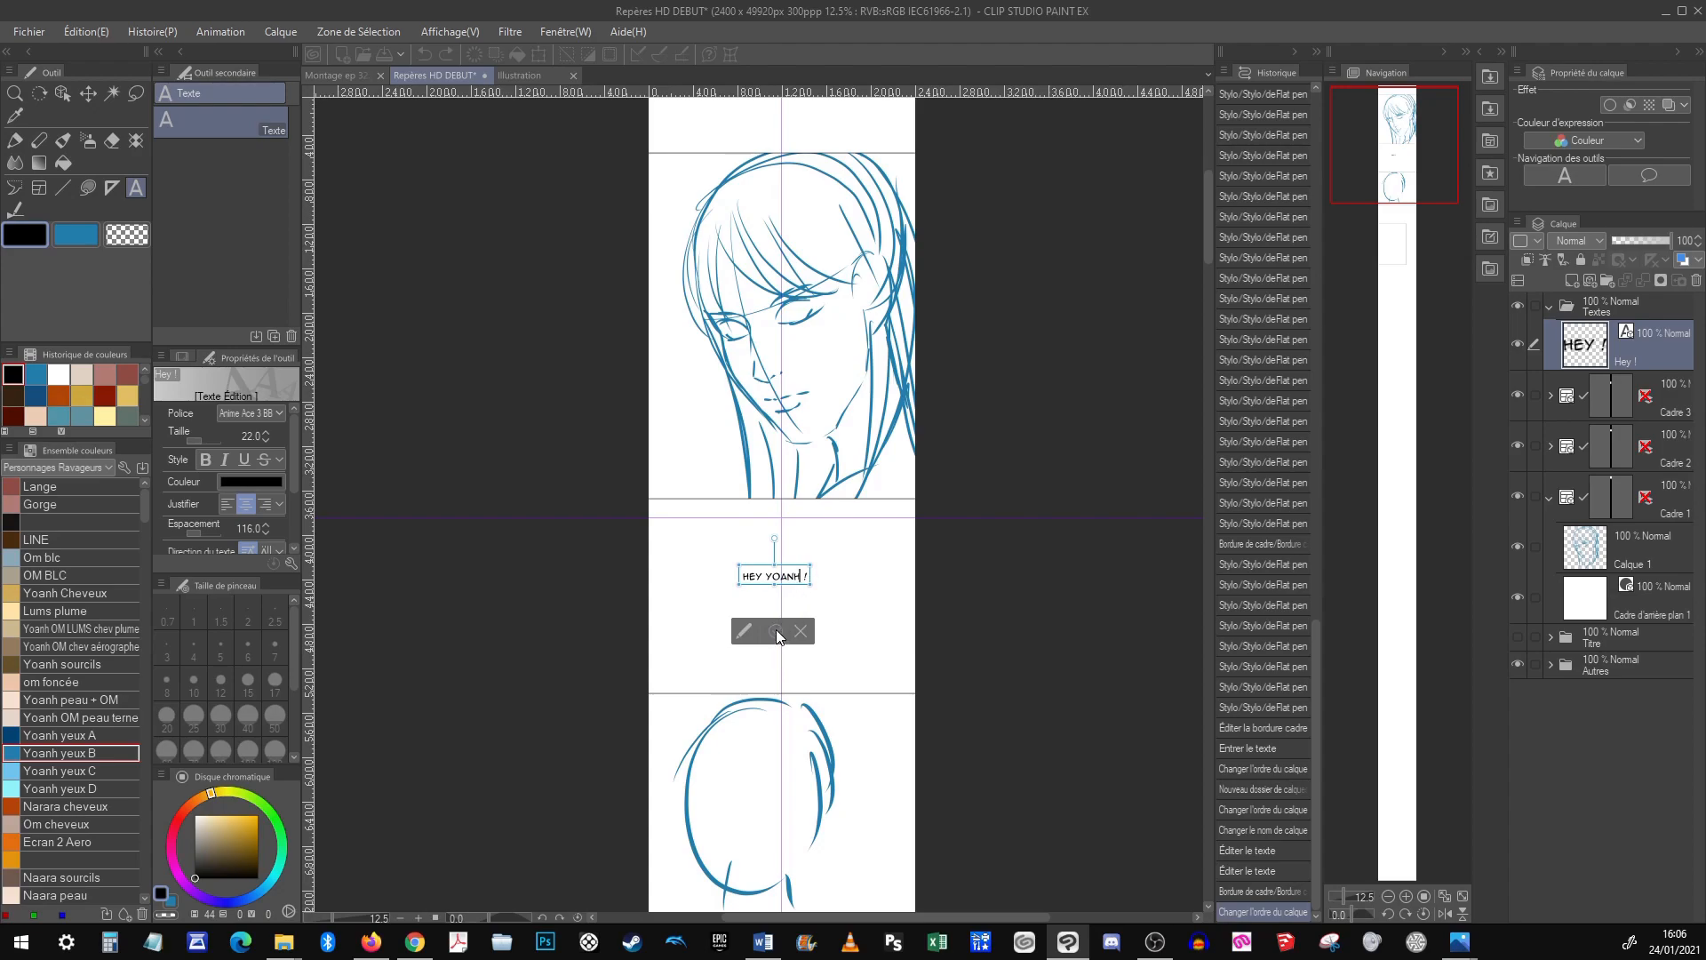
{"action": "left_click", "coordinate": [776, 632]}
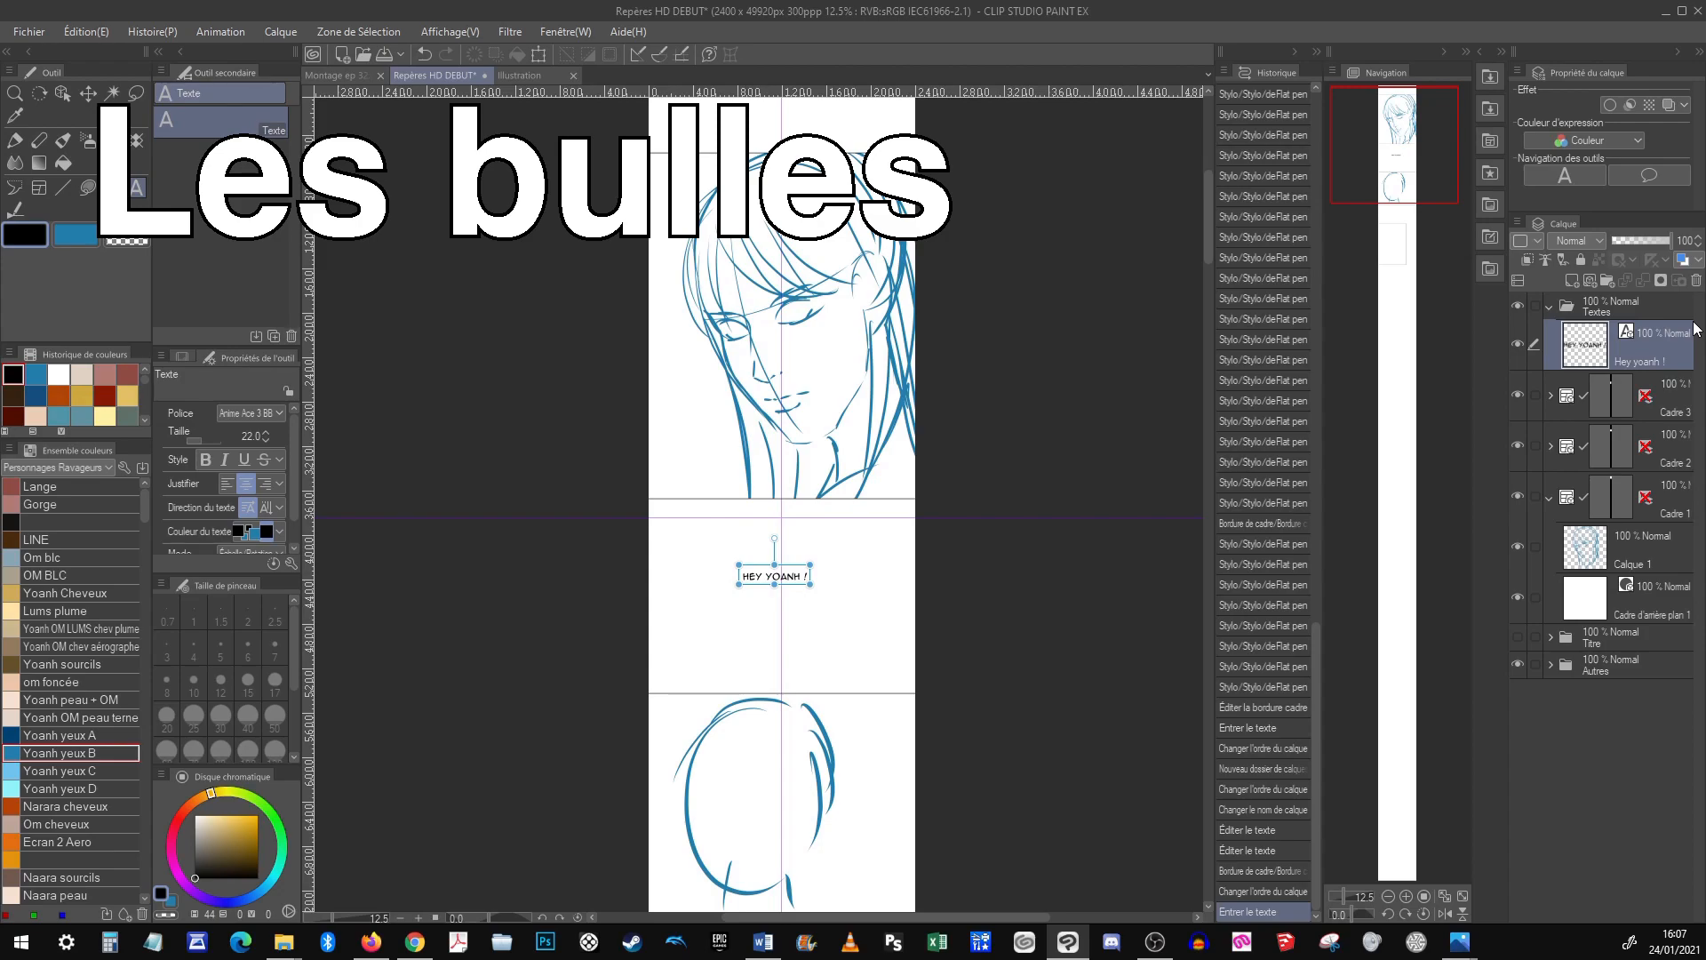
{"action": "left_click", "coordinate": [29, 34]}
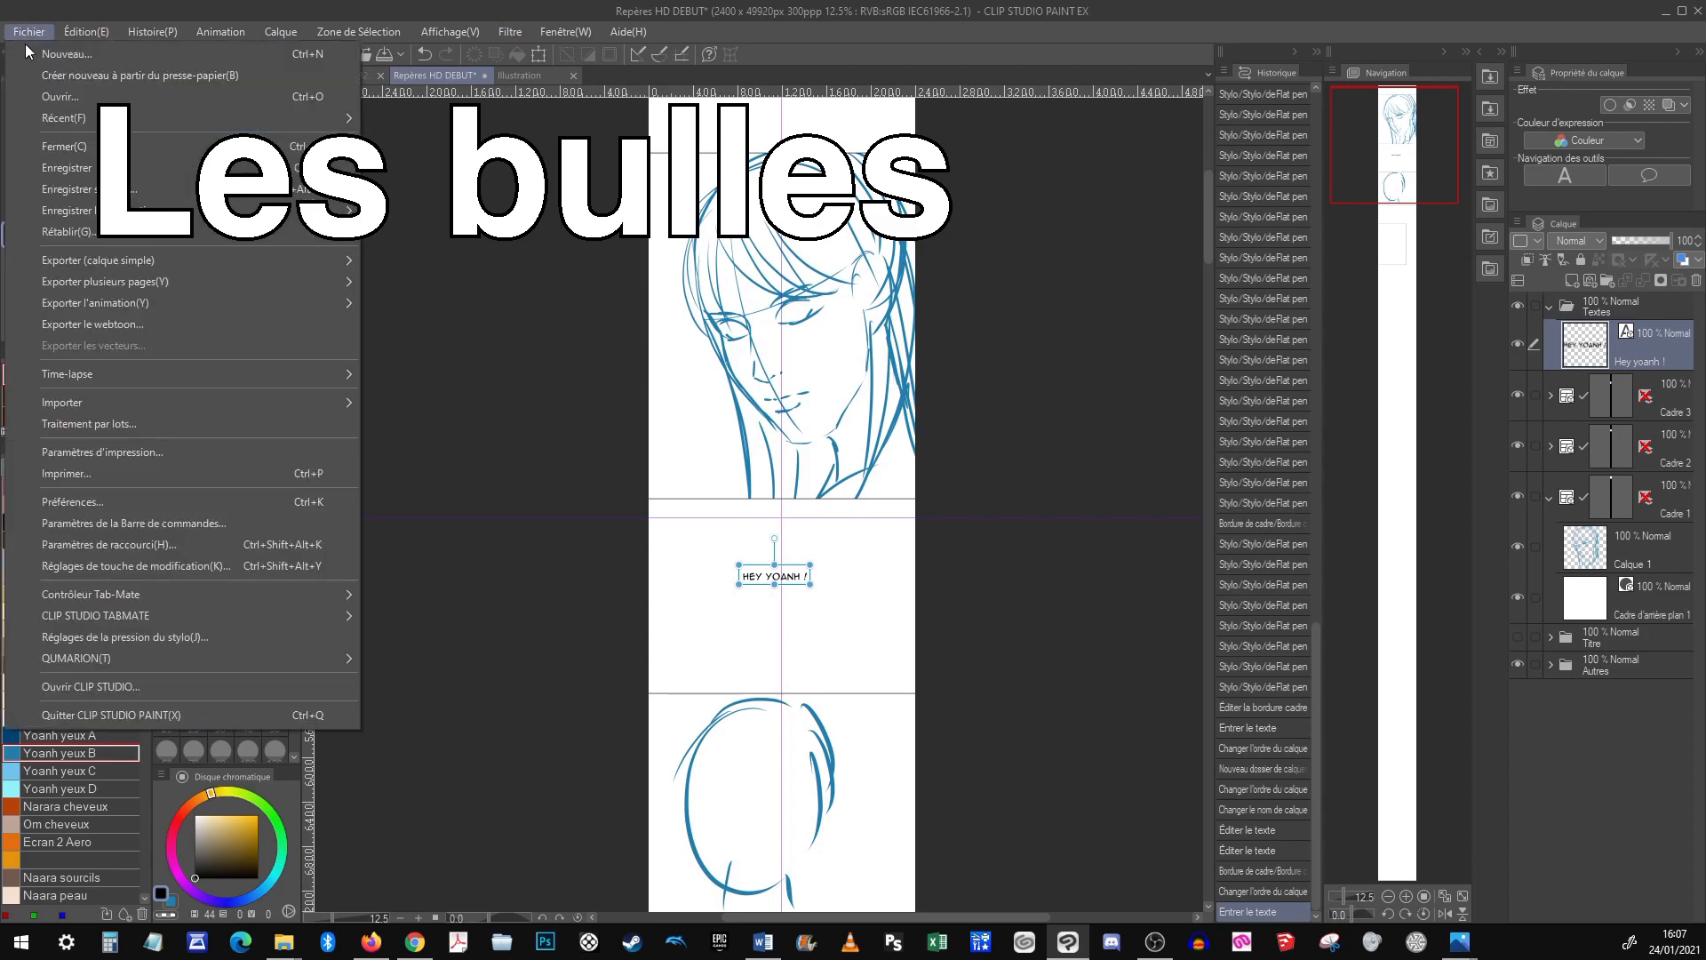
{"action": "left_click", "coordinate": [32, 53]}
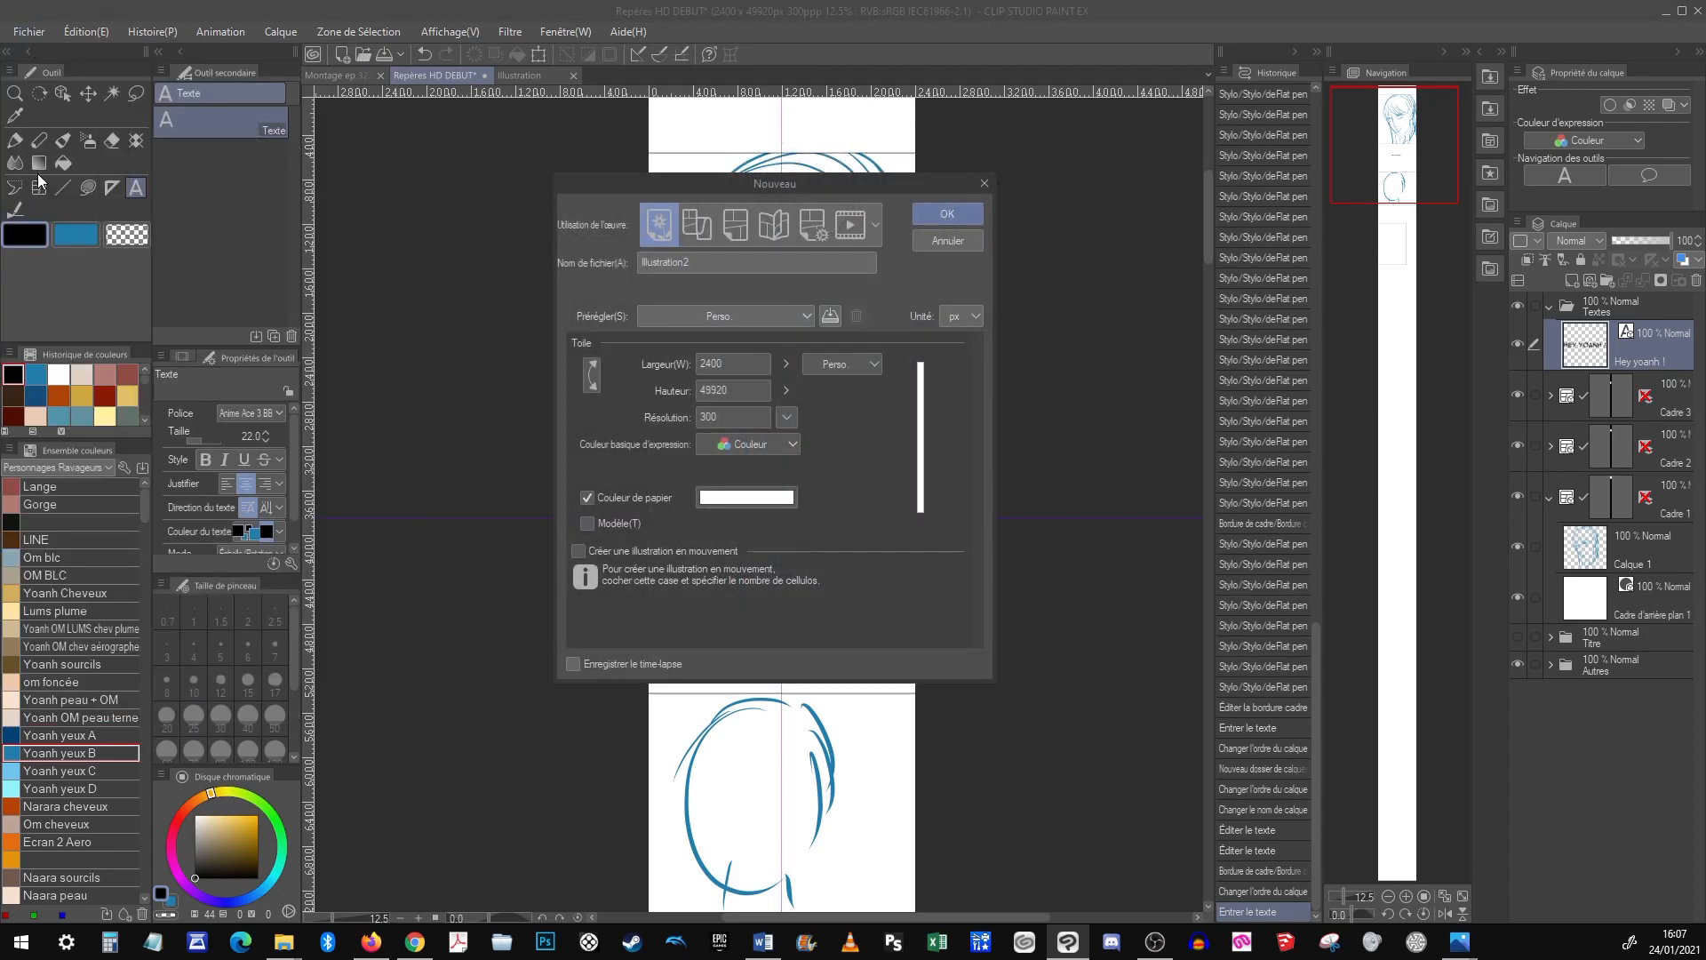
{"action": "key", "text": "Escape"}
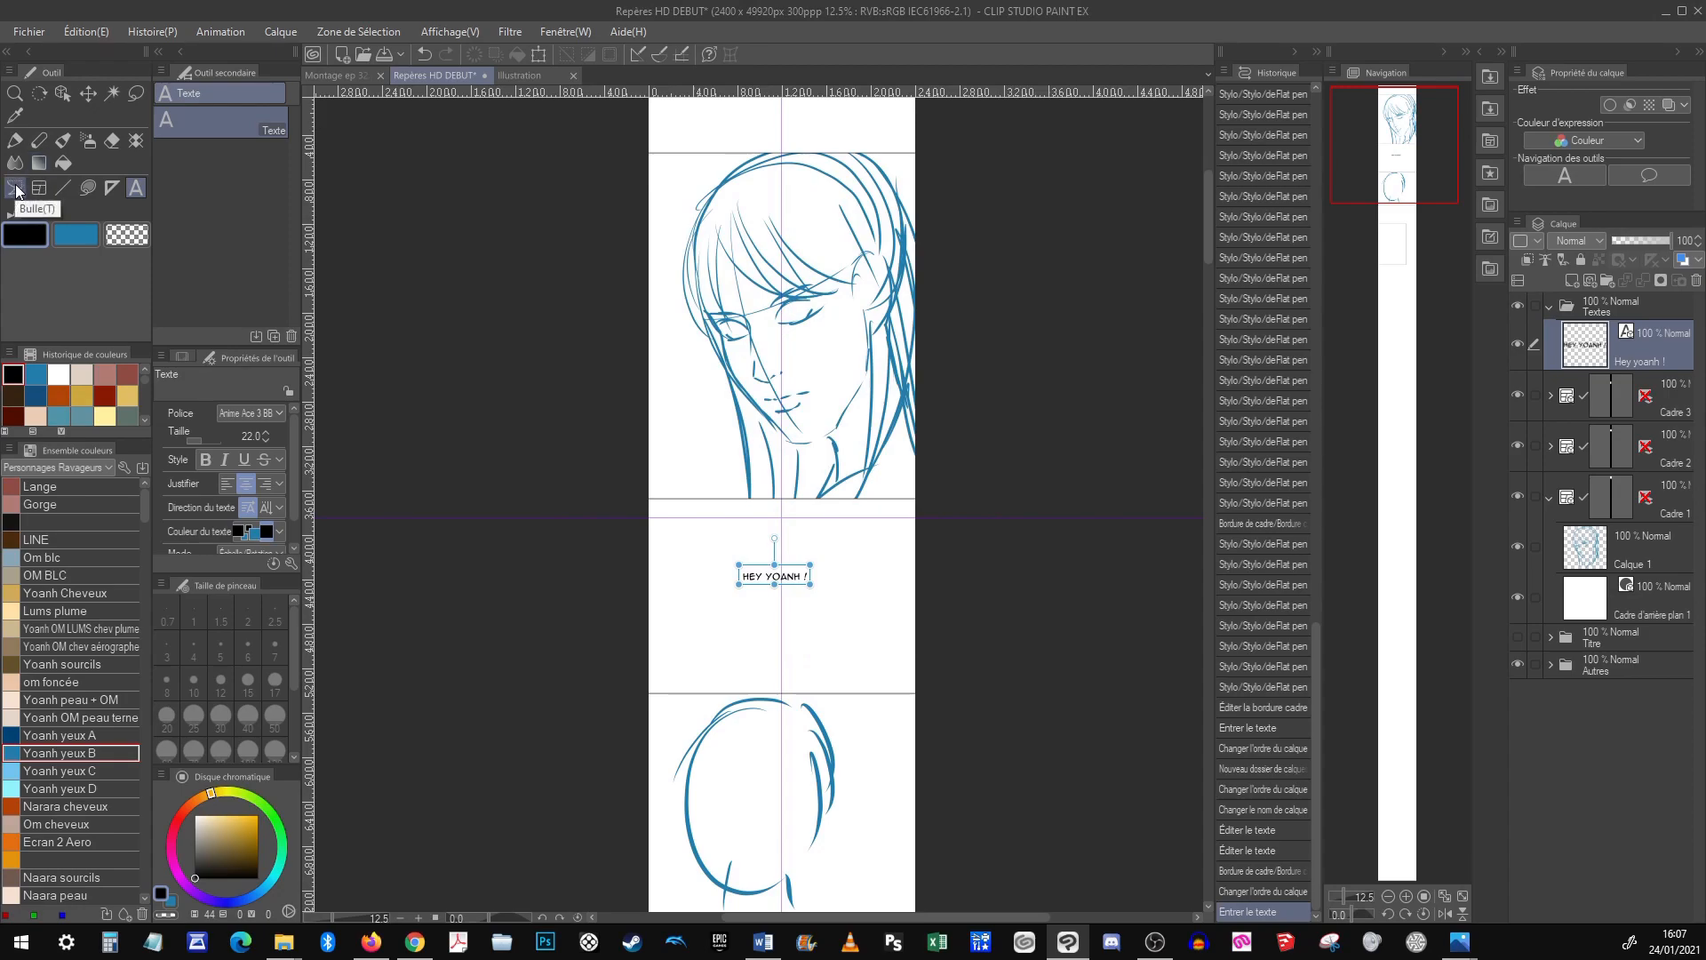
Try drawing a rounded-corner balloon (Bulle à coins ronds) around the dialogue text between the first two frames
{"action": "left_click", "coordinate": [17, 190]}
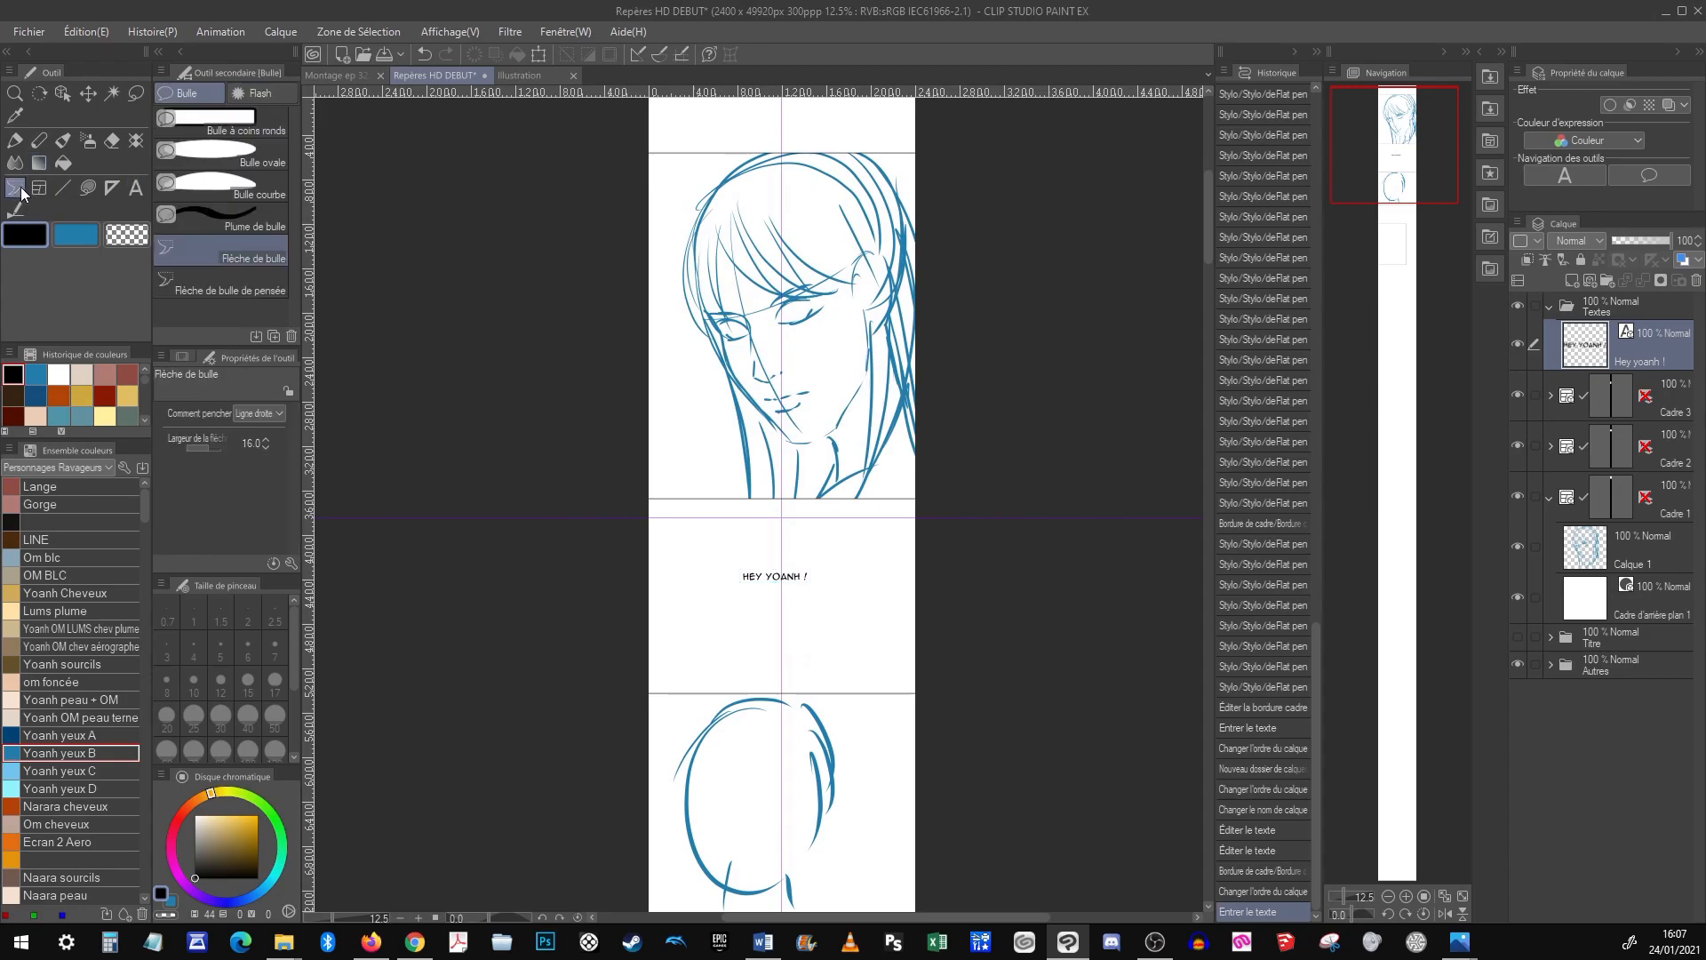
{"action": "left_click", "coordinate": [272, 127]}
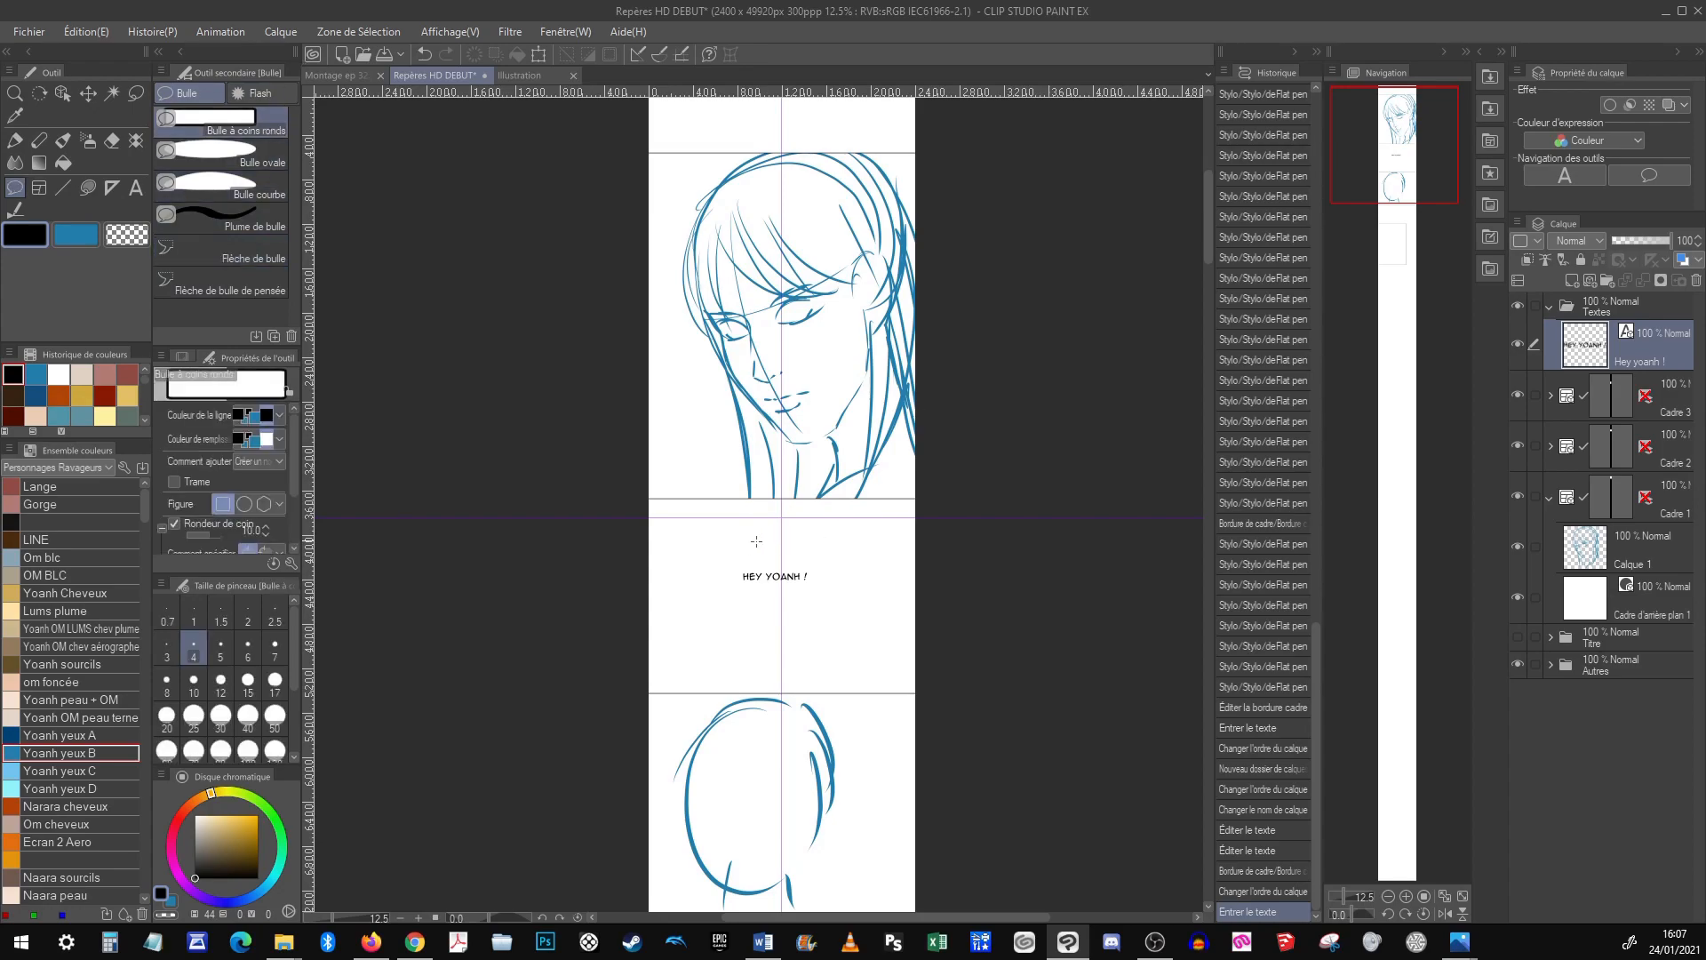
{"action": "left_click_drag", "start_coordinate": [733, 561], "coordinate": [818, 589]}
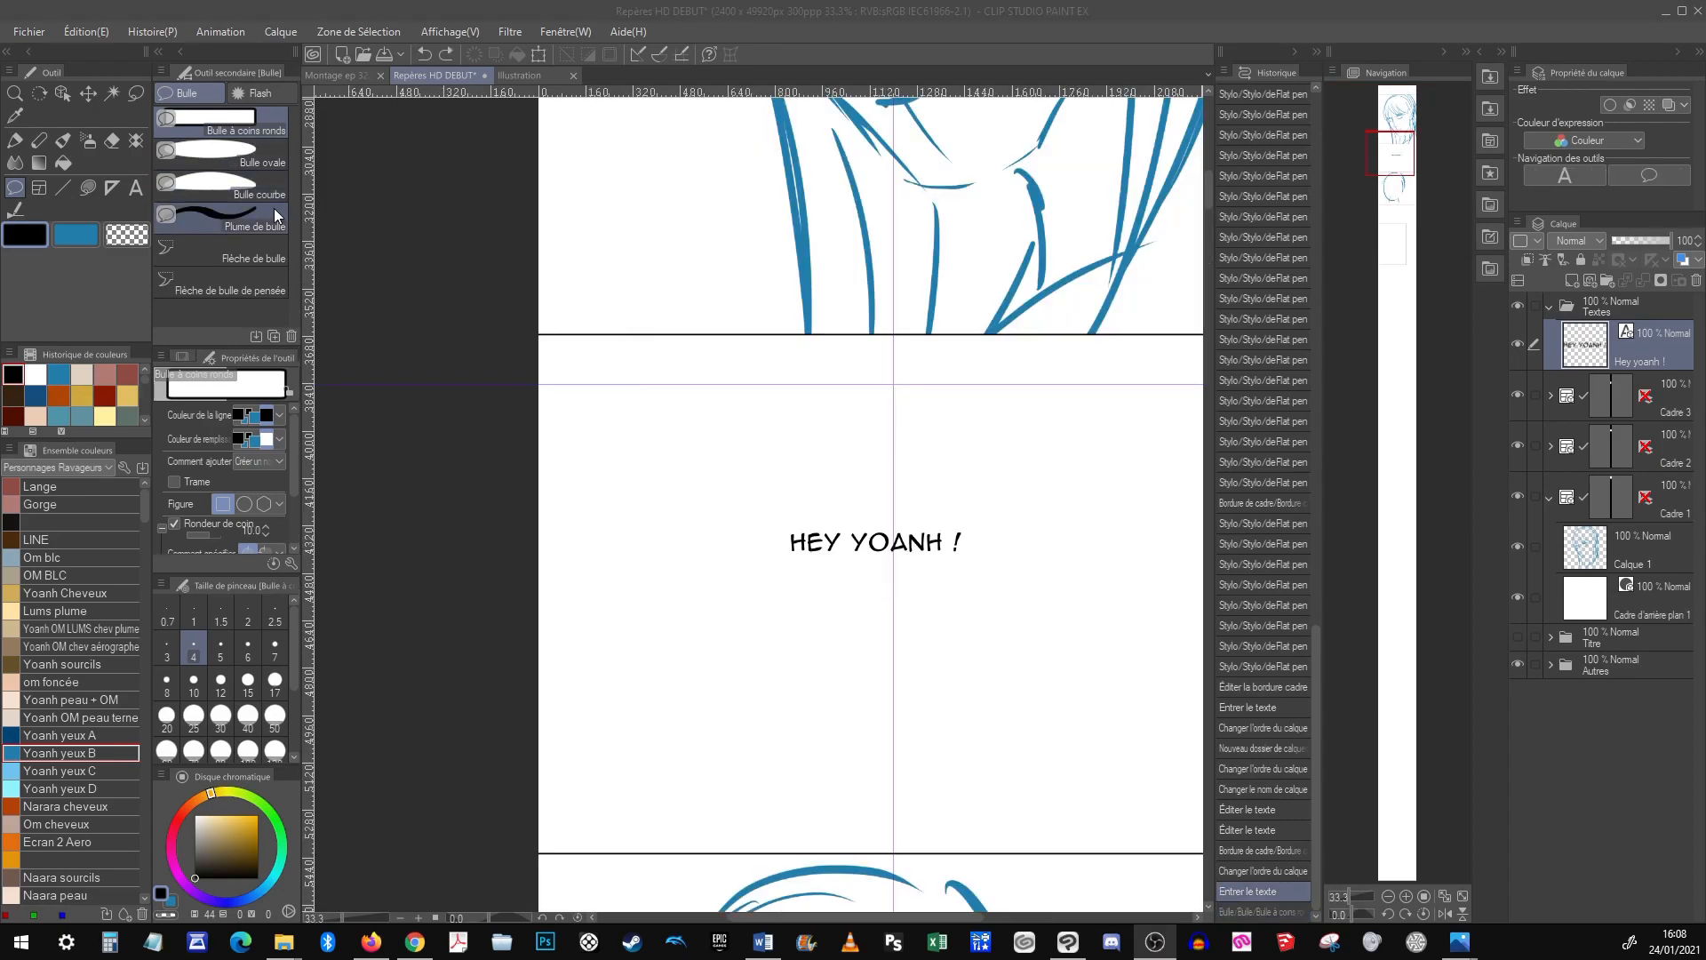
Draw a freehand oval speech balloon around the dialogue text with the Plume de bulle sub-tool
{"action": "left_click", "coordinate": [266, 223]}
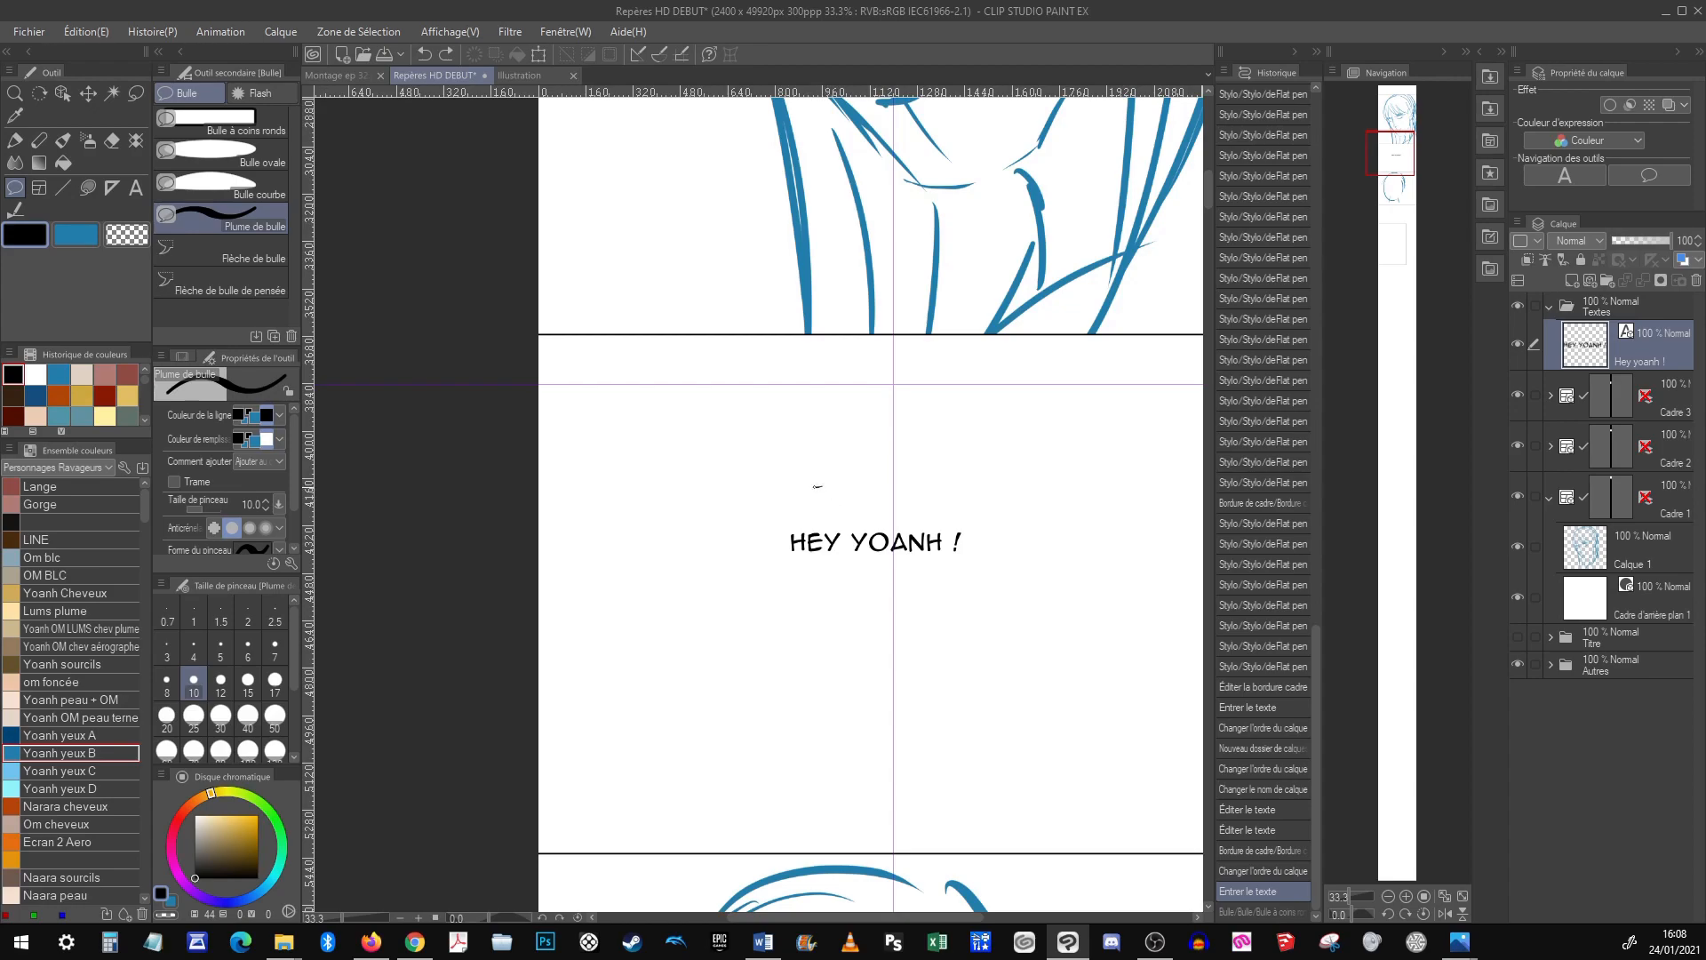
{"action": "mouse_move", "coordinate": [760, 531]}
{"action": "left_mouse_down"}
{"action": "mouse_move", "coordinate": [819, 575]}
{"action": "mouse_move", "coordinate": [972, 558]}
{"action": "mouse_move", "coordinate": [951, 493]}
{"action": "mouse_move", "coordinate": [757, 489]}
{"action": "left_mouse_up"}
{"action": "left_click_drag", "start_coordinate": [1011, 664], "coordinate": [1022, 614]}
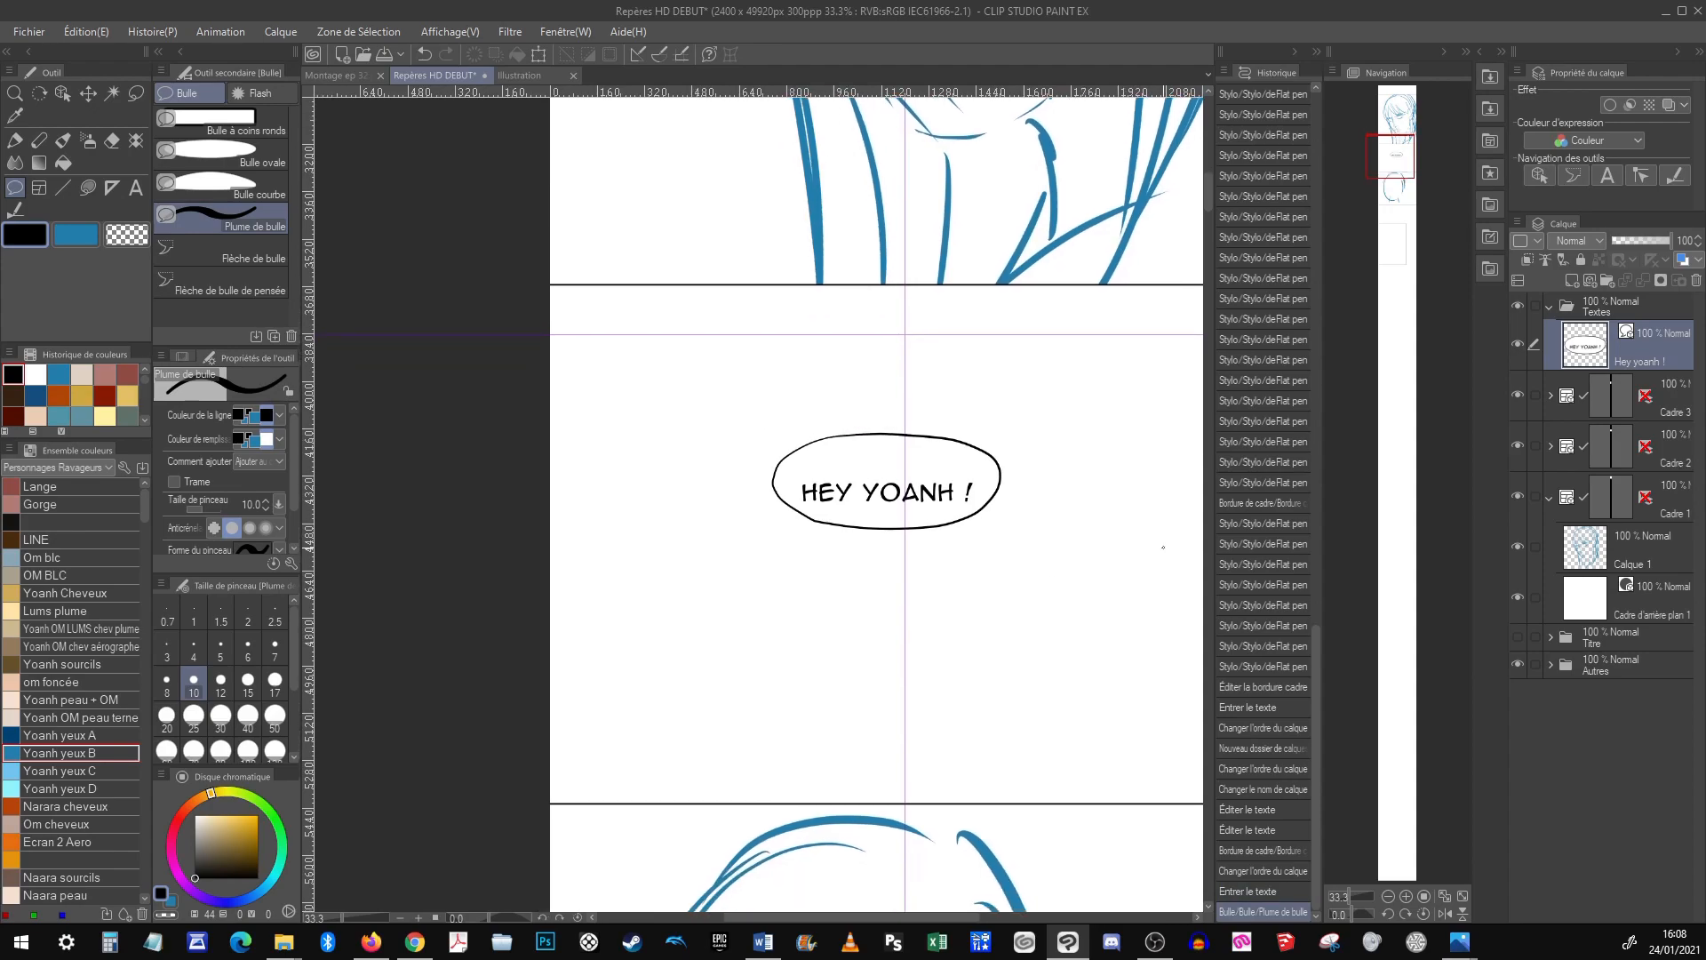
Select the hand-drawn balloon with the Object tool so that its control points can be edited
{"action": "left_click", "coordinate": [1407, 896]}
{"action": "left_click_drag", "start_coordinate": [1106, 547], "coordinate": [995, 590]}
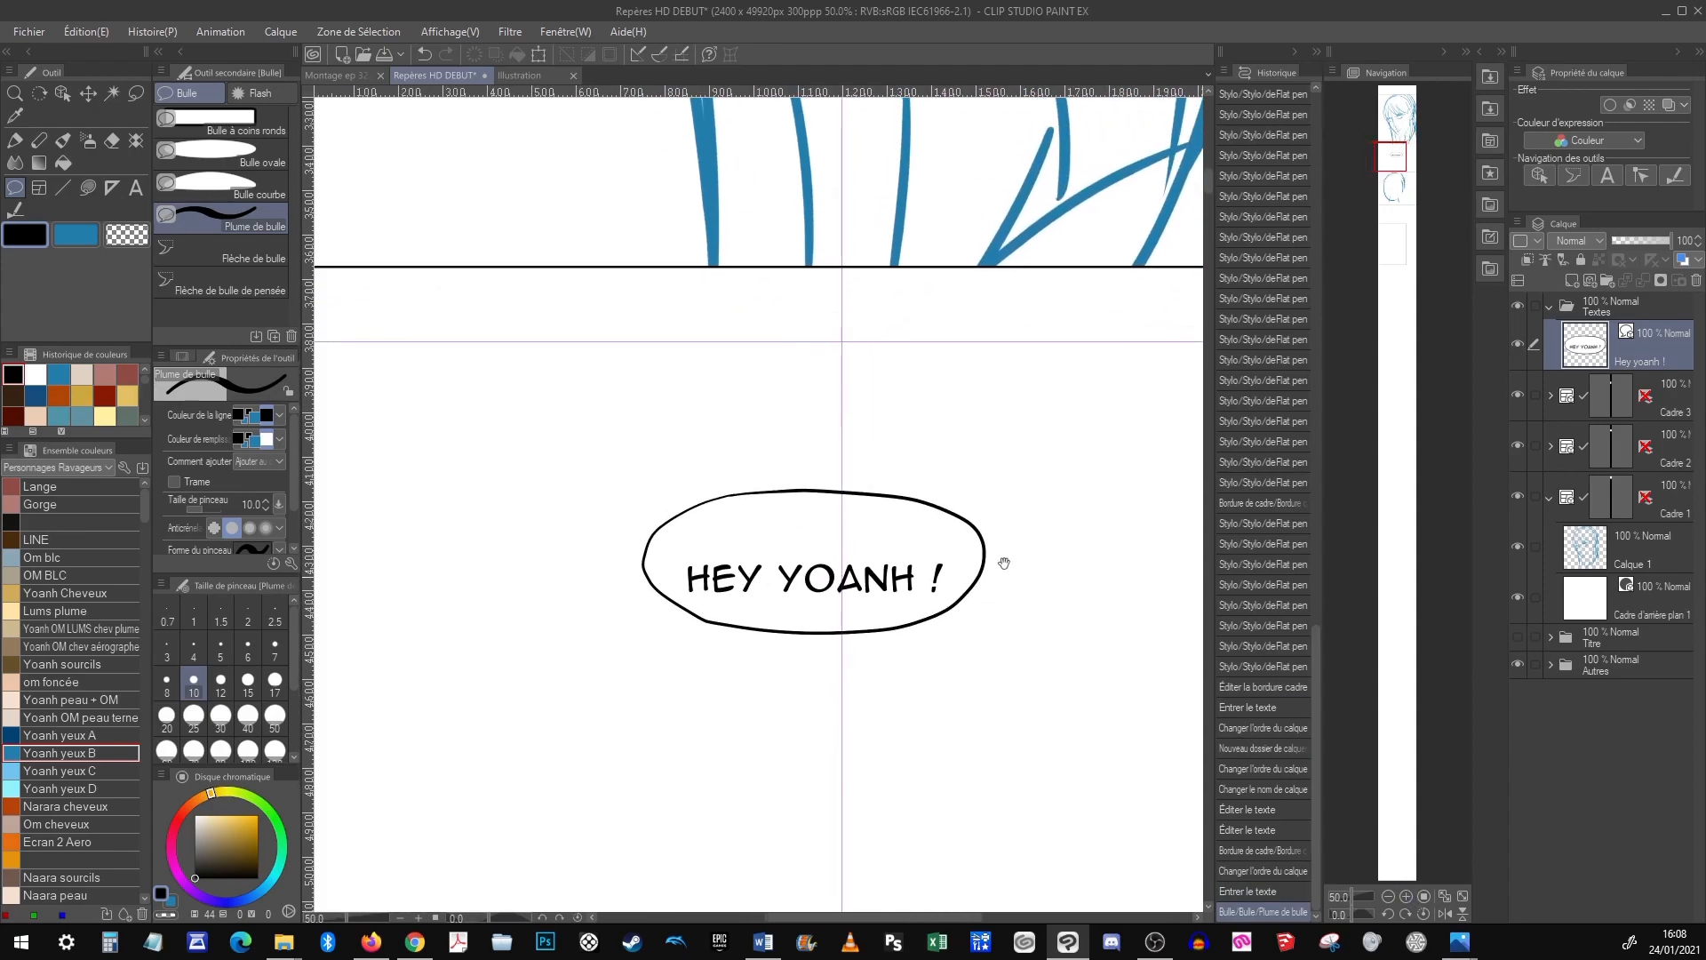
{"action": "key", "text": "o"}
{"action": "left_click", "coordinate": [931, 503]}
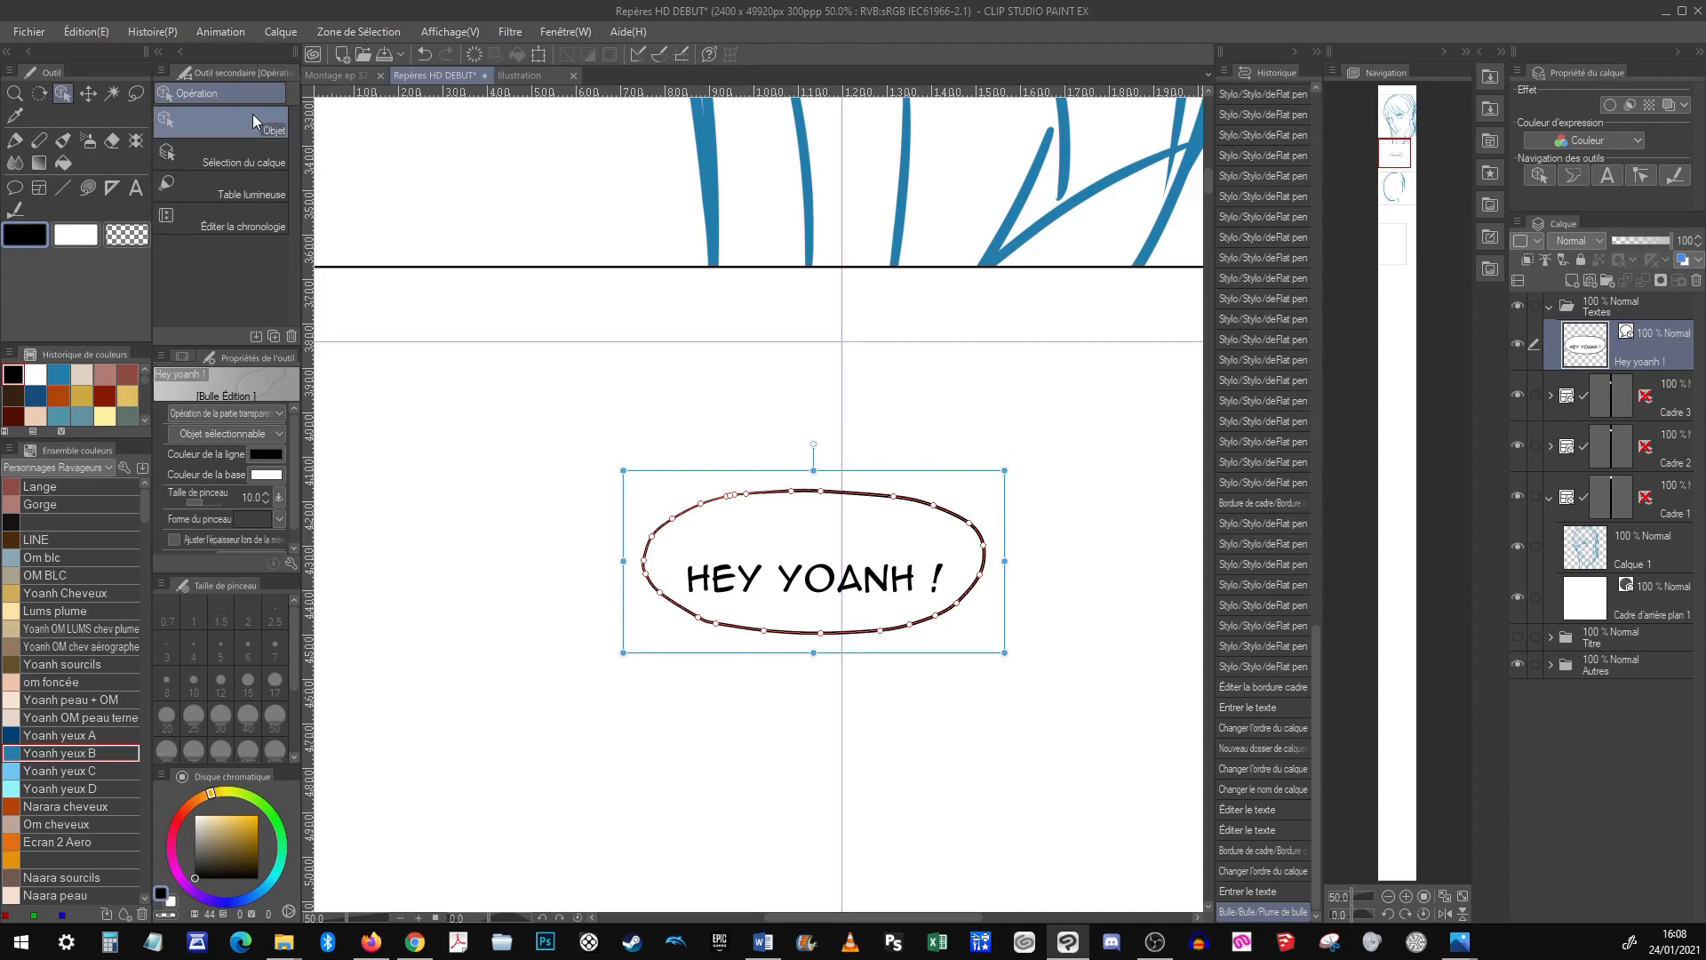
{"action": "left_click", "coordinate": [27, 190]}
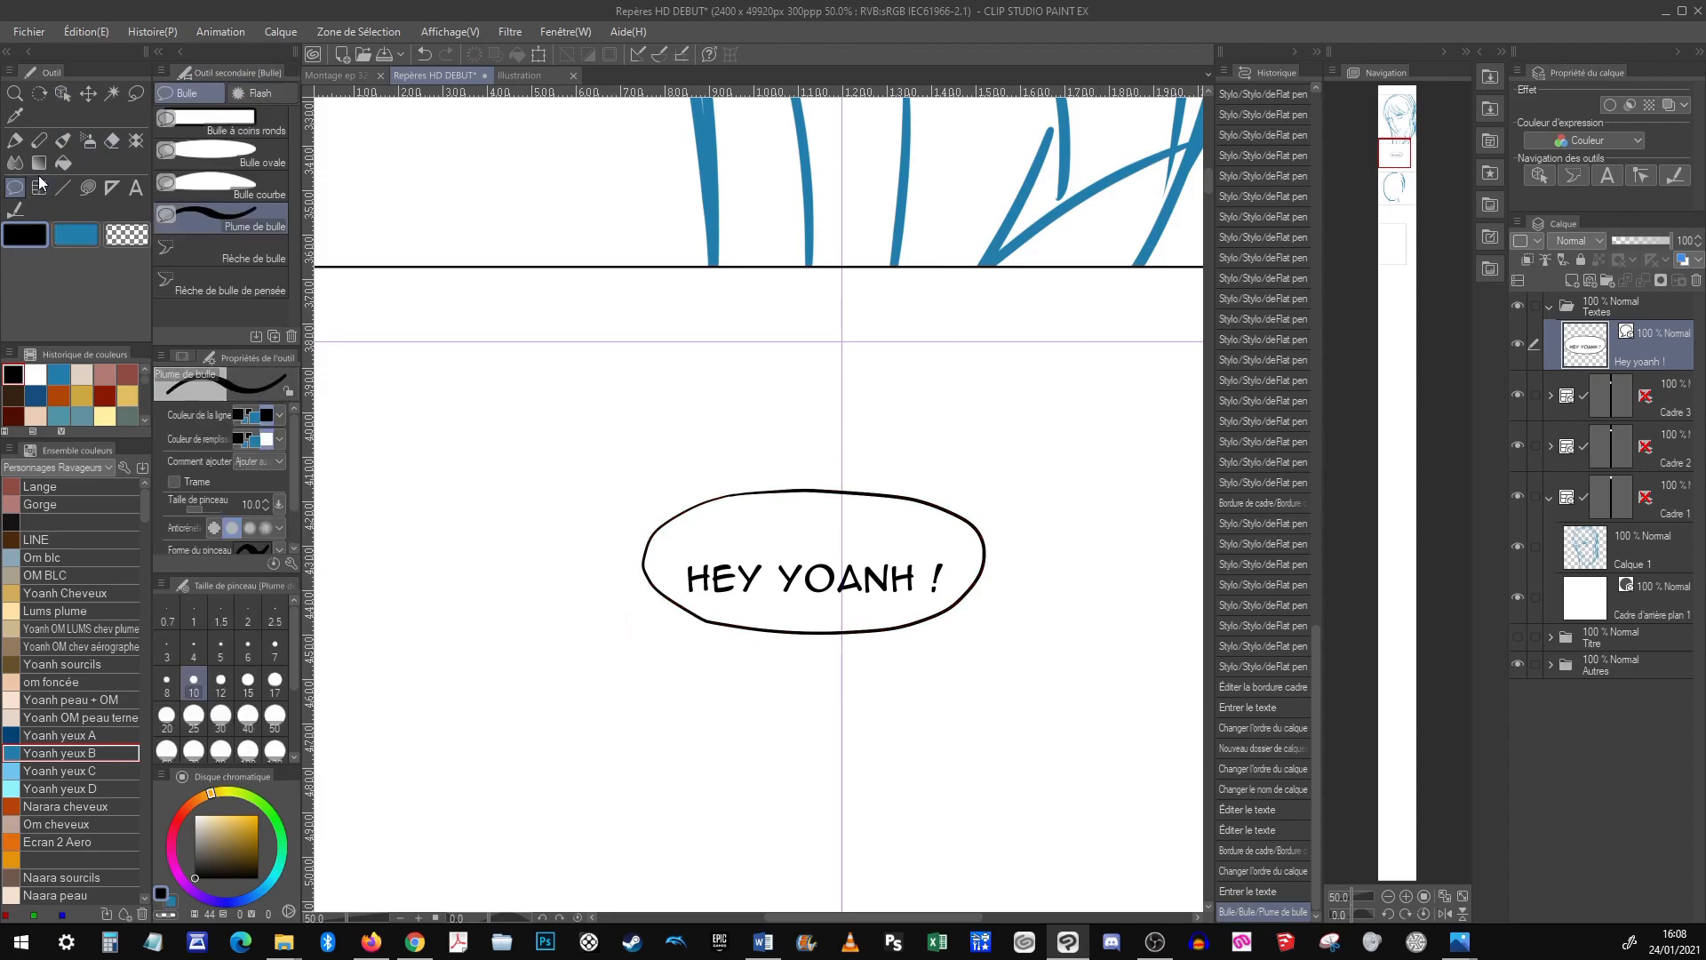
{"action": "left_click", "coordinate": [62, 93]}
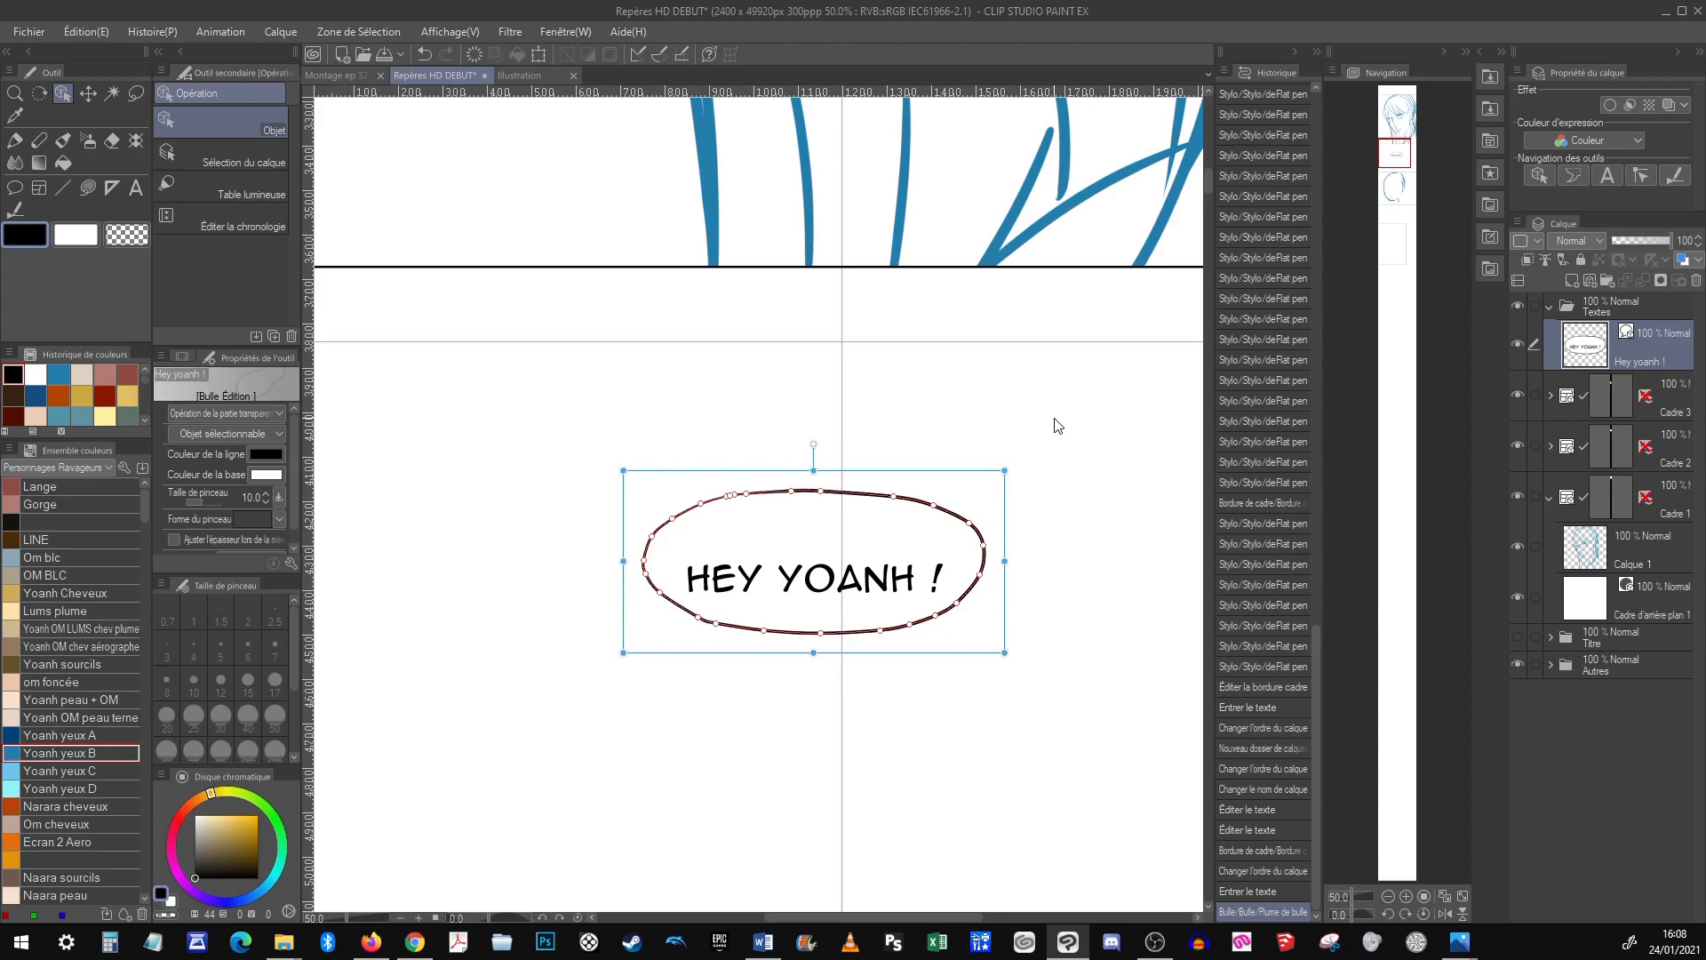
{"action": "left_click", "coordinate": [1407, 896]}
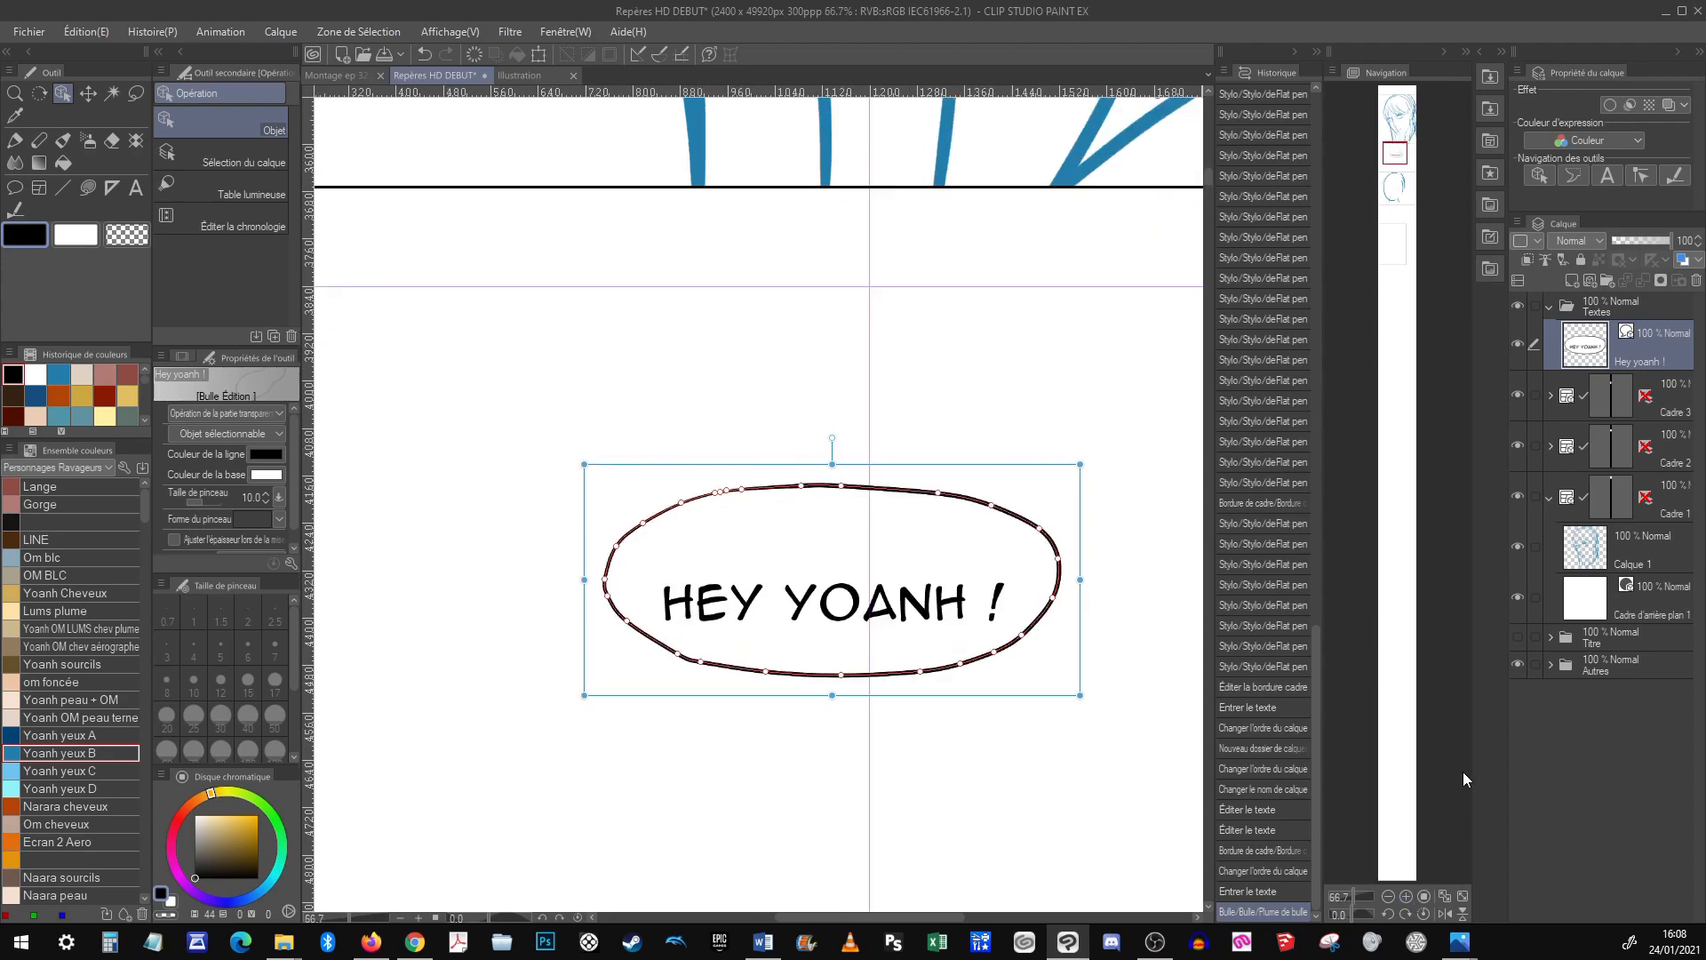
Try pulling the balloon's top, upper-right and right control points outward into spikes, and undo these outline edits
{"action": "left_click_drag", "start_coordinate": [840, 484], "coordinate": [875, 282]}
{"action": "left_click_drag", "start_coordinate": [1000, 506], "coordinate": [1033, 406]}
{"action": "left_click_drag", "start_coordinate": [1062, 584], "coordinate": [1119, 664]}
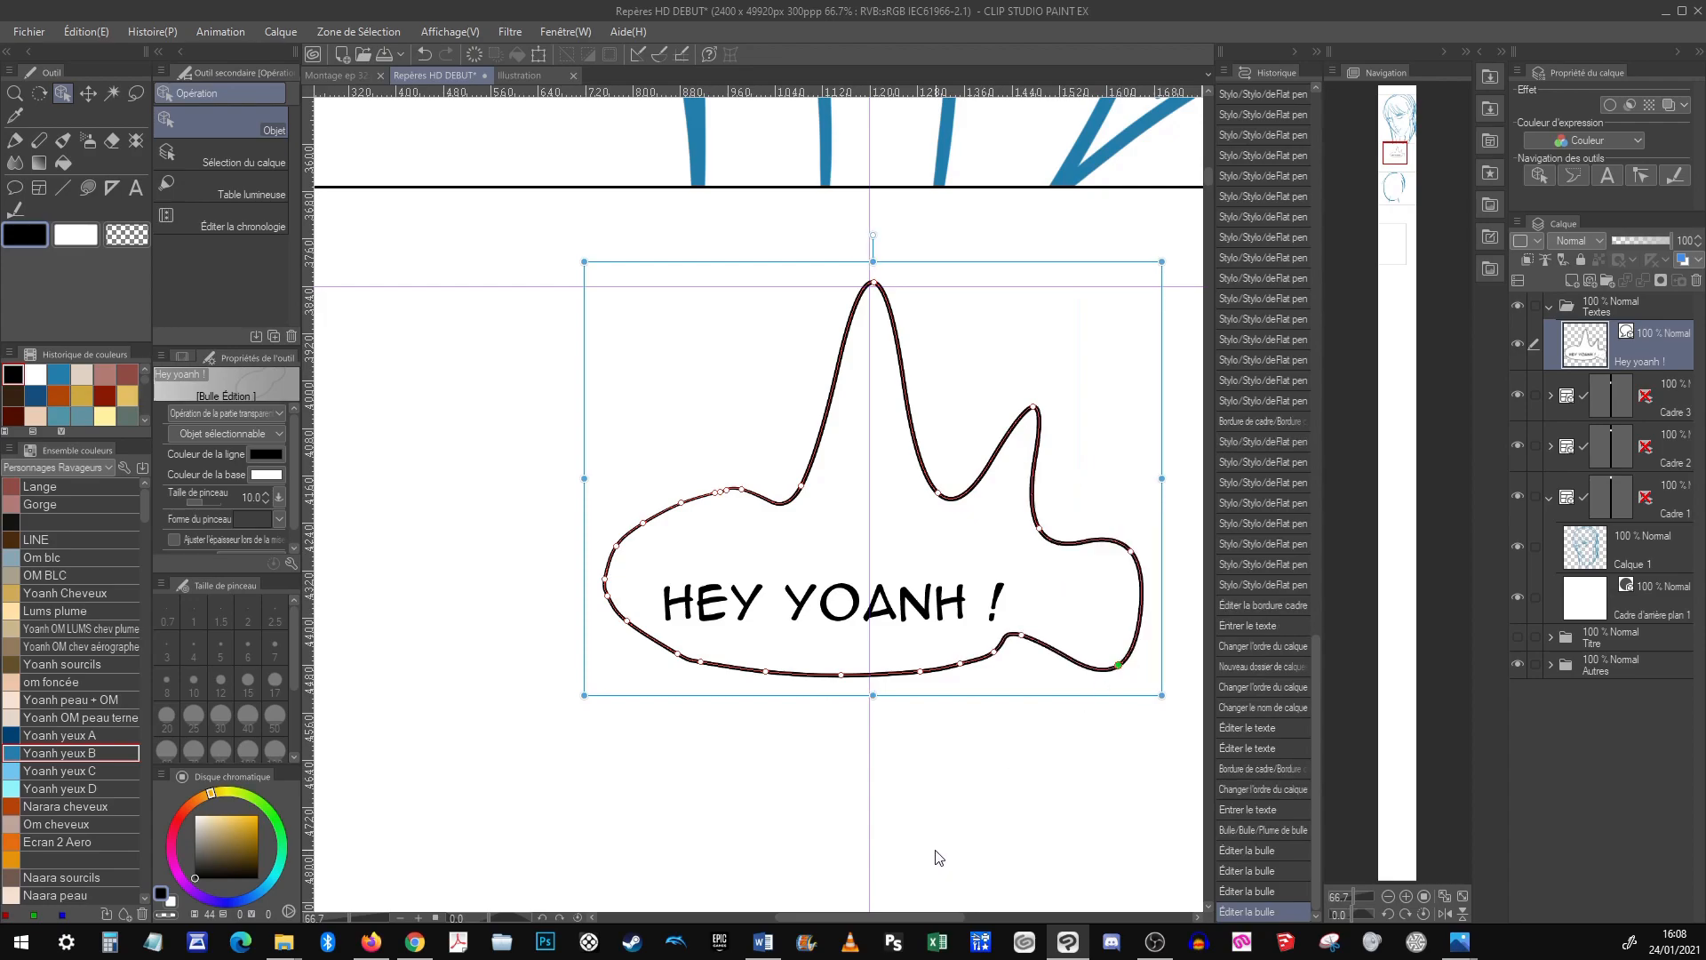
{"action": "key", "text": "ctrl+z"}
{"action": "key", "text": "ctrl+z"}
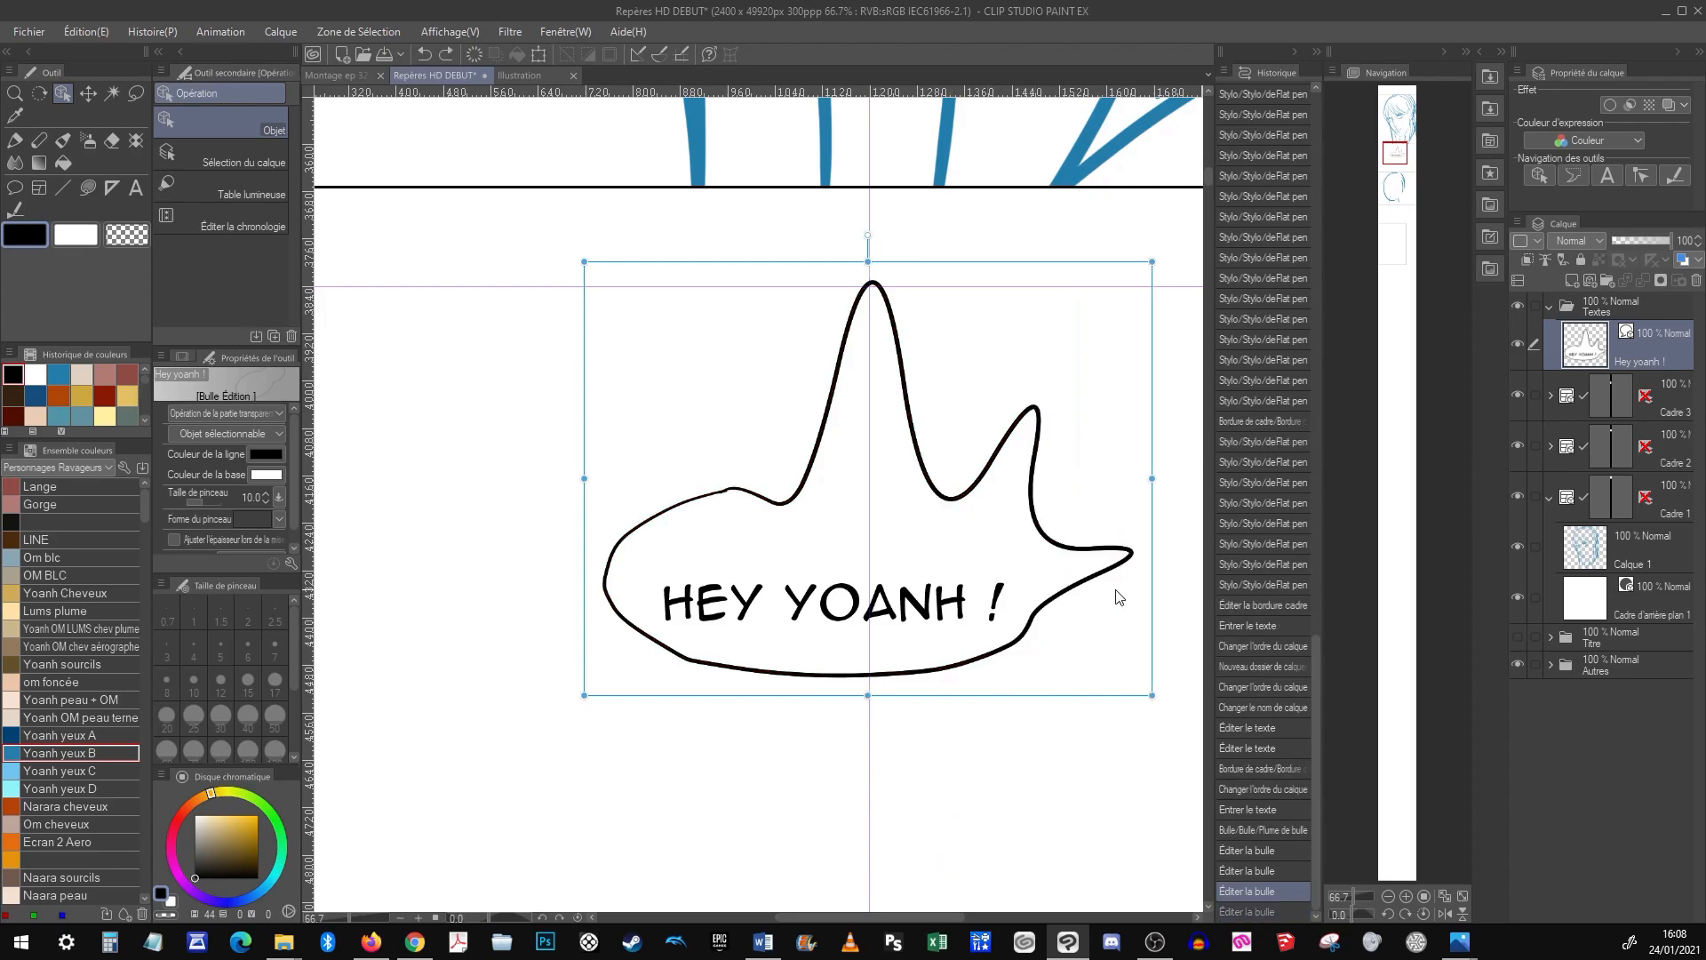
{"action": "key", "text": "ctrl+z"}
{"action": "key", "text": "ctrl+z"}
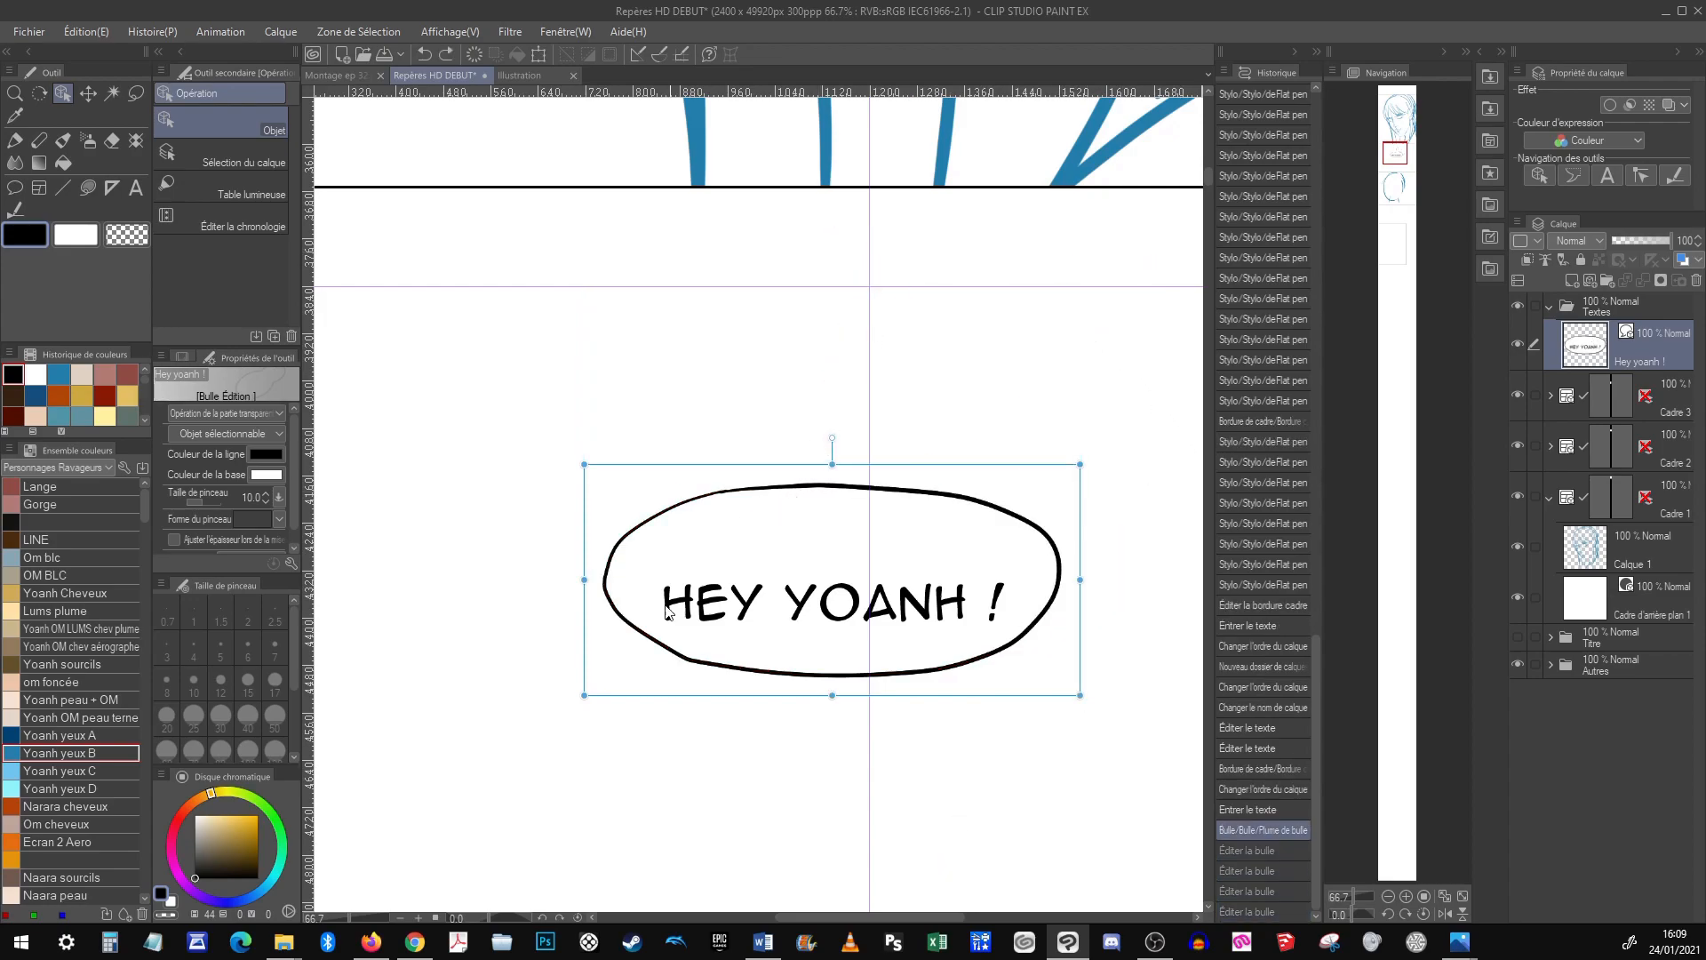
Smooth the hand-drawn balloon's outline by slightly adjusting its control points along the lower-left and right side
{"action": "mouse_move", "coordinate": [701, 670]}
{"action": "left_click_drag", "start_coordinate": [678, 655], "coordinate": [713, 661]}
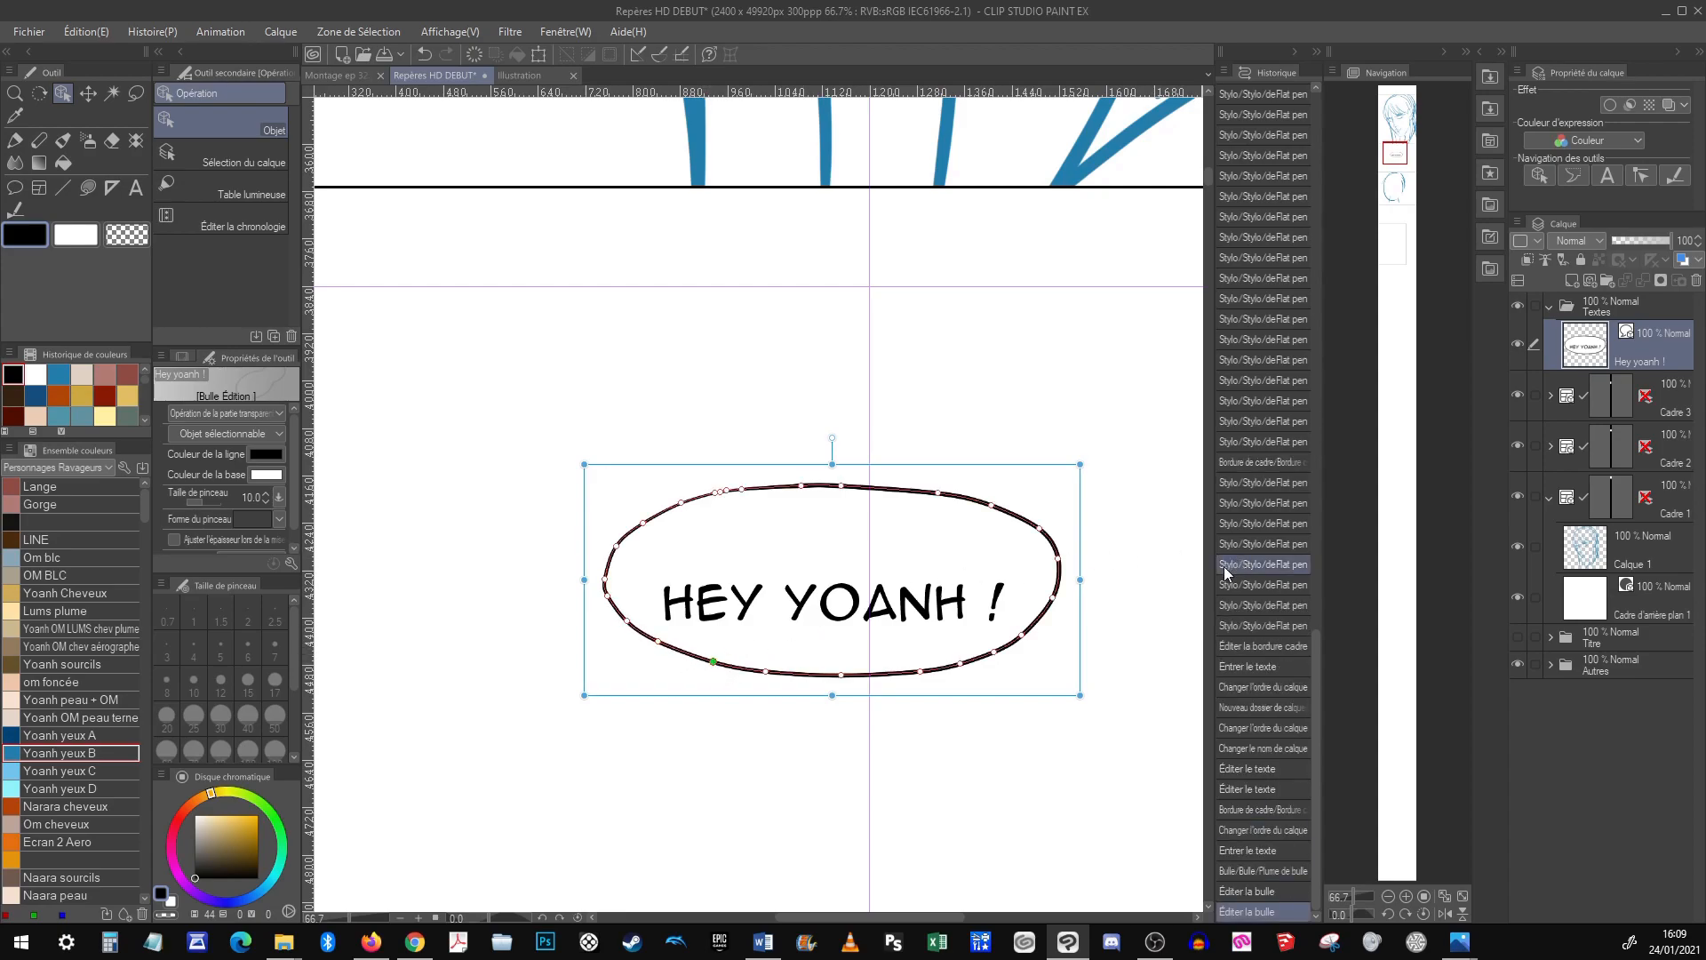
{"action": "left_click_drag", "start_coordinate": [1053, 597], "coordinate": [1055, 605]}
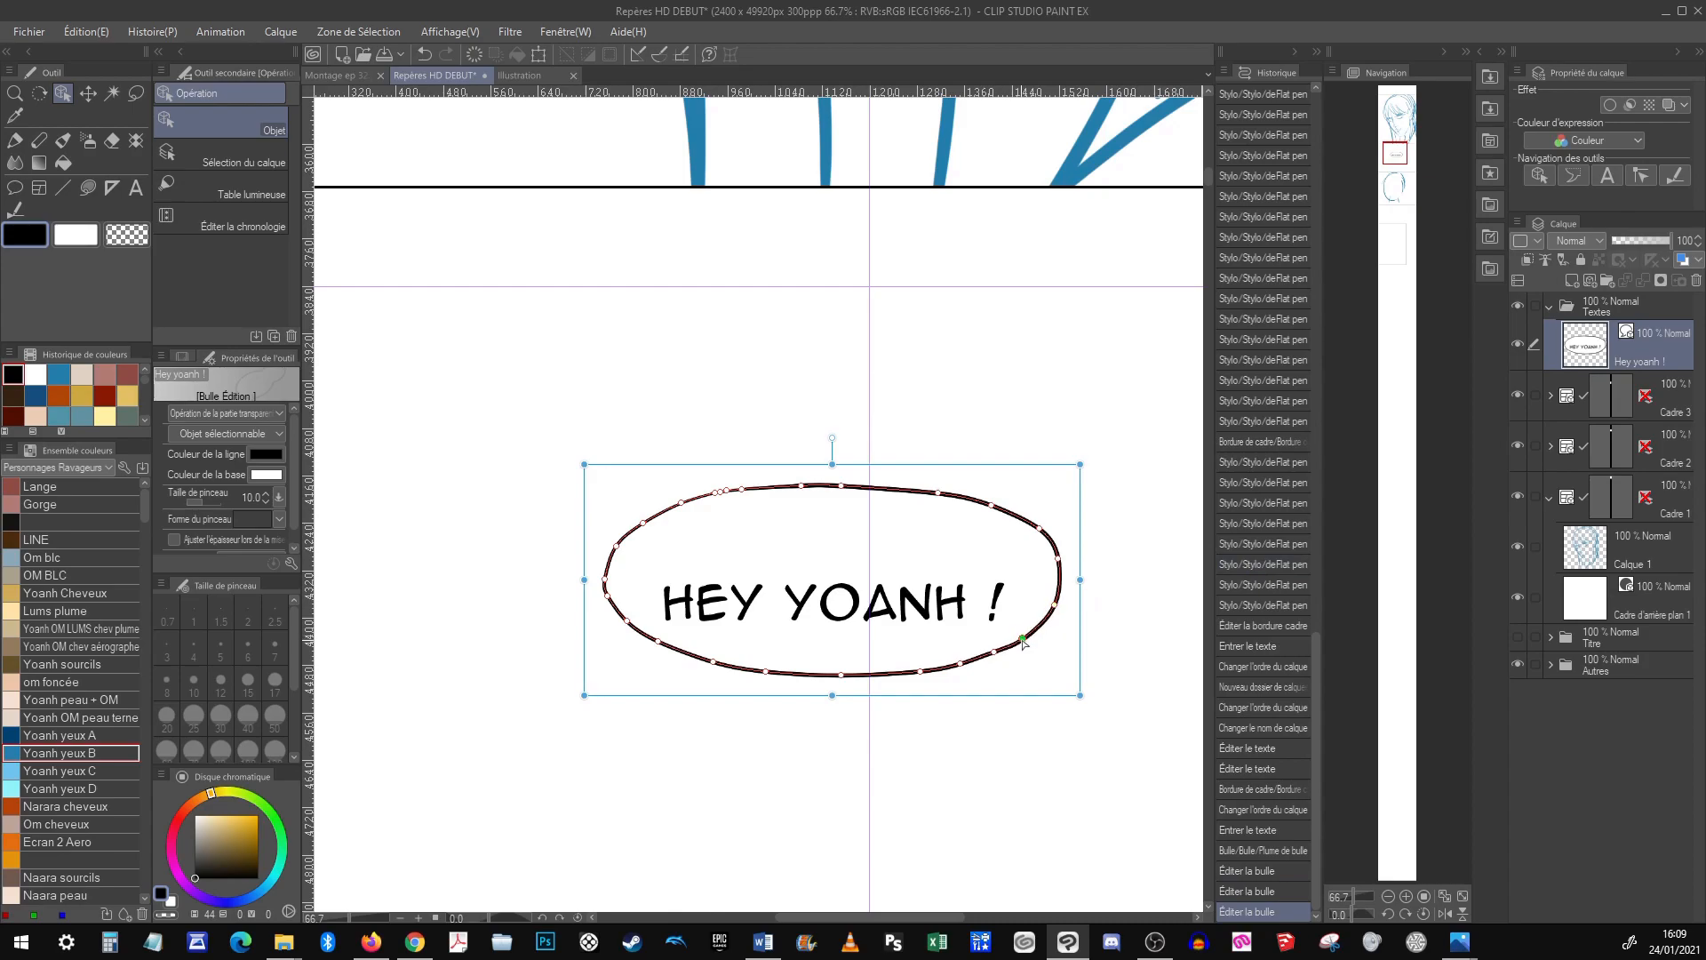
{"action": "left_click_drag", "start_coordinate": [1040, 530], "coordinate": [1028, 523]}
{"action": "left_click_drag", "start_coordinate": [937, 493], "coordinate": [976, 504]}
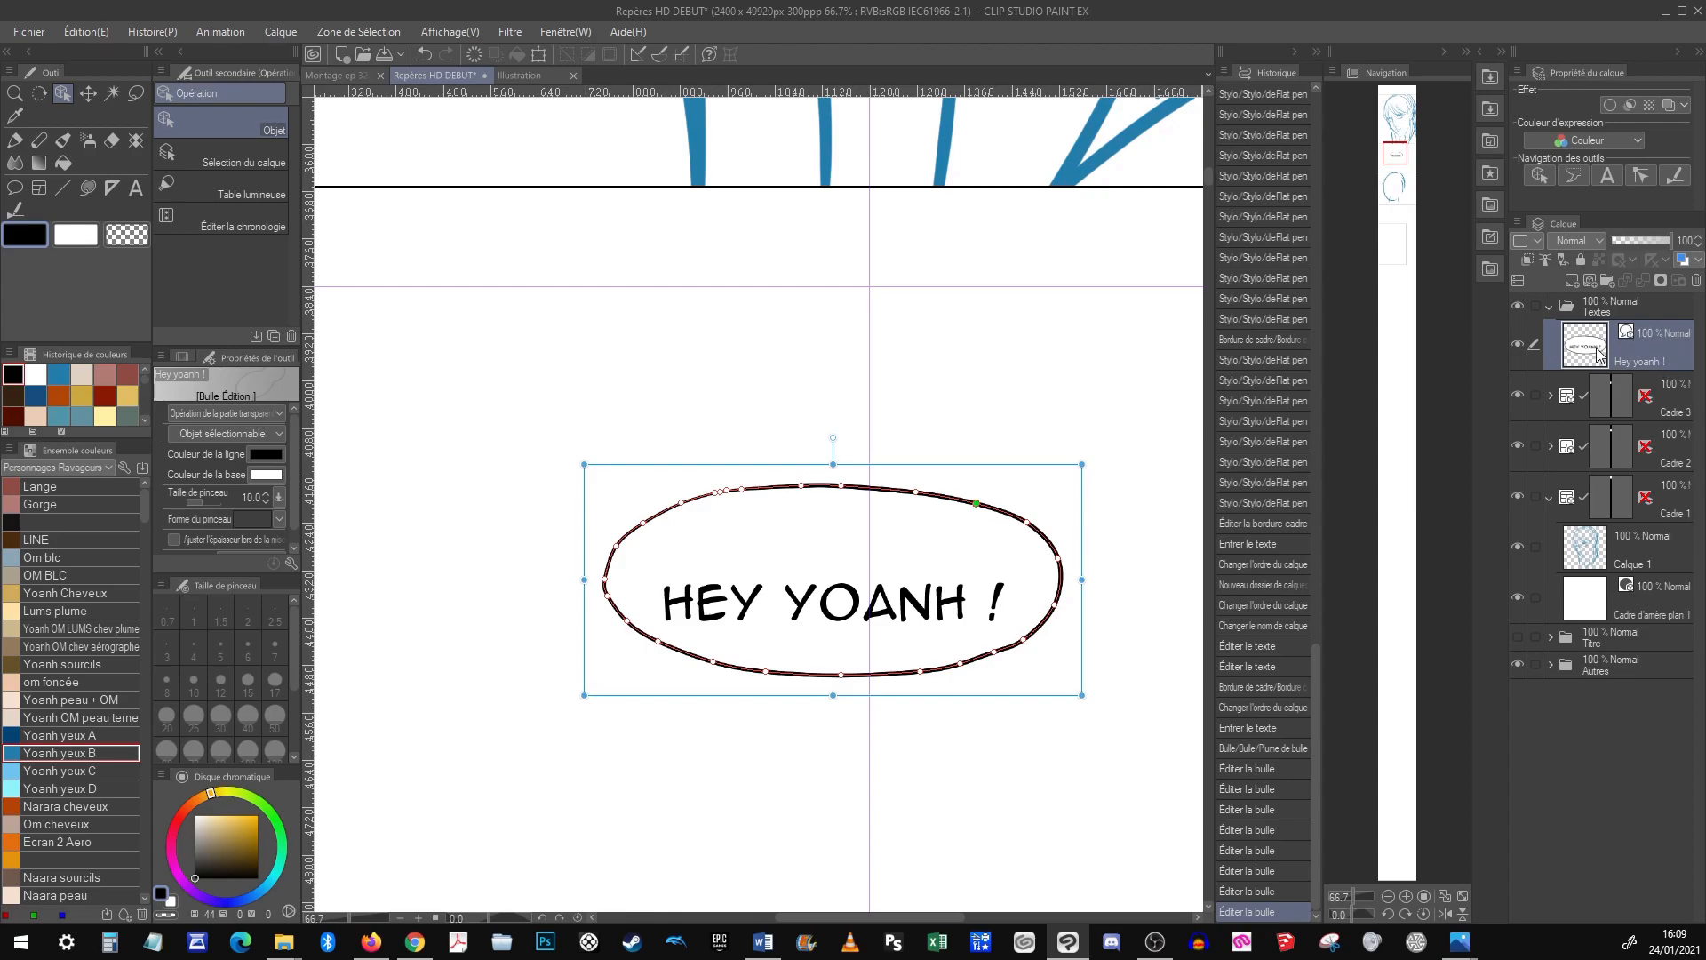
Move the balloon with its text up towards the upper frame, and move the text alone out below the balloon
{"action": "left_click_drag", "start_coordinate": [1015, 468], "coordinate": [1088, 329]}
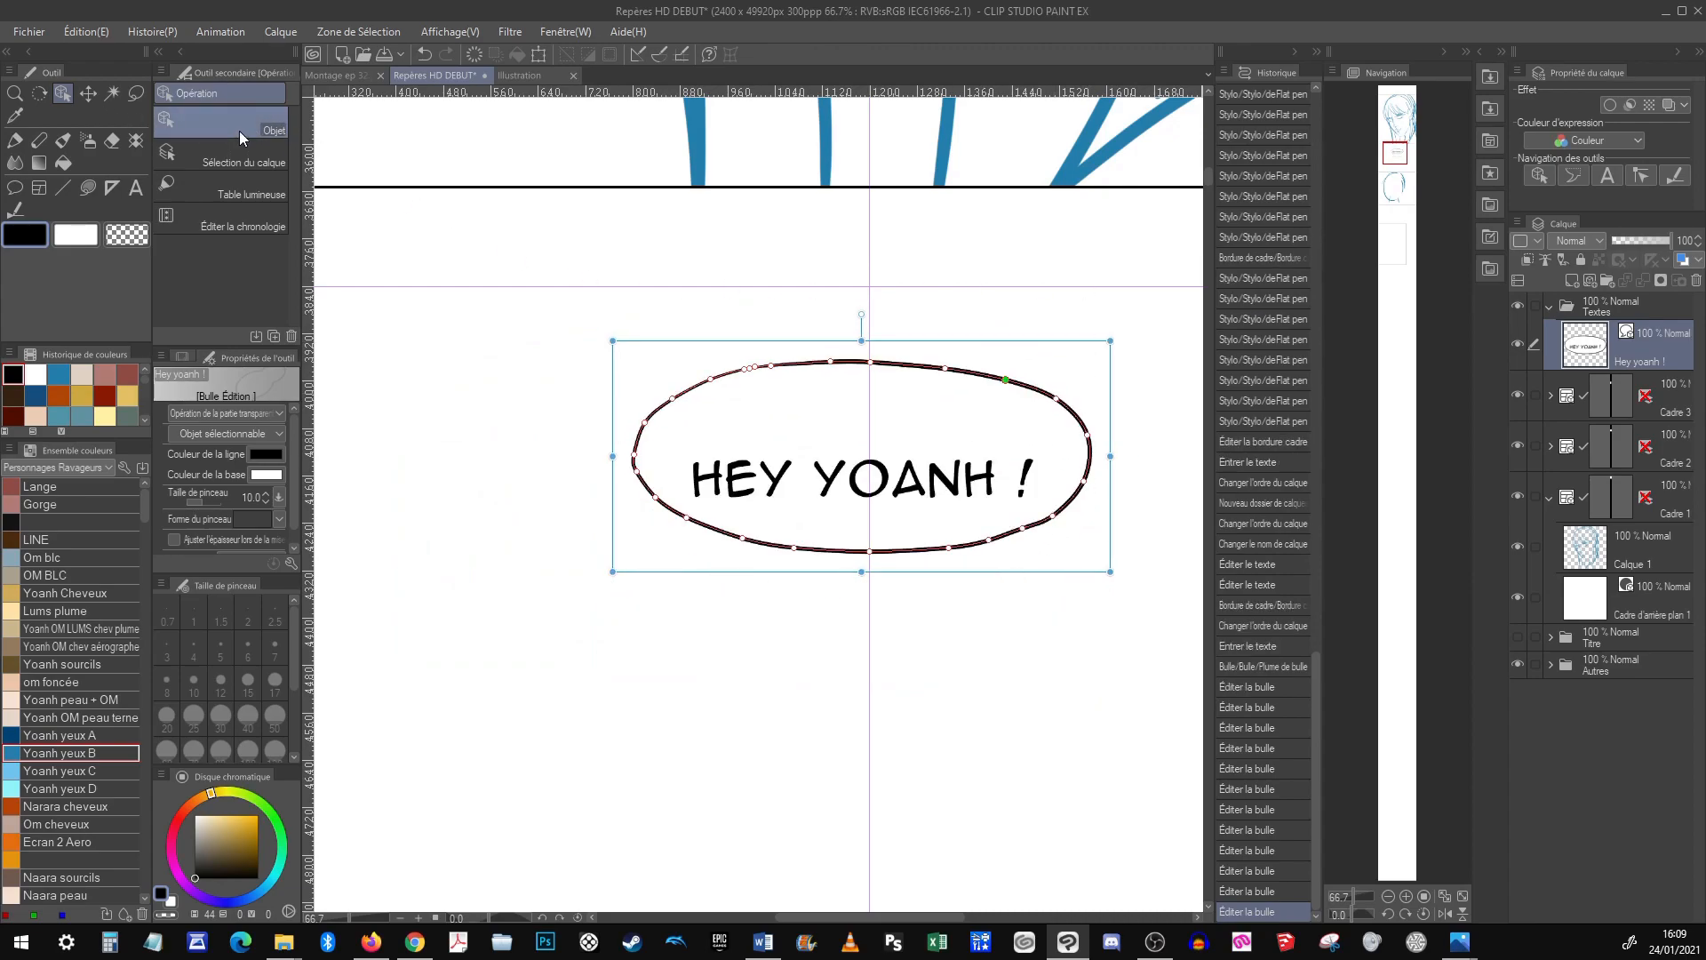
{"action": "left_click", "coordinate": [975, 475]}
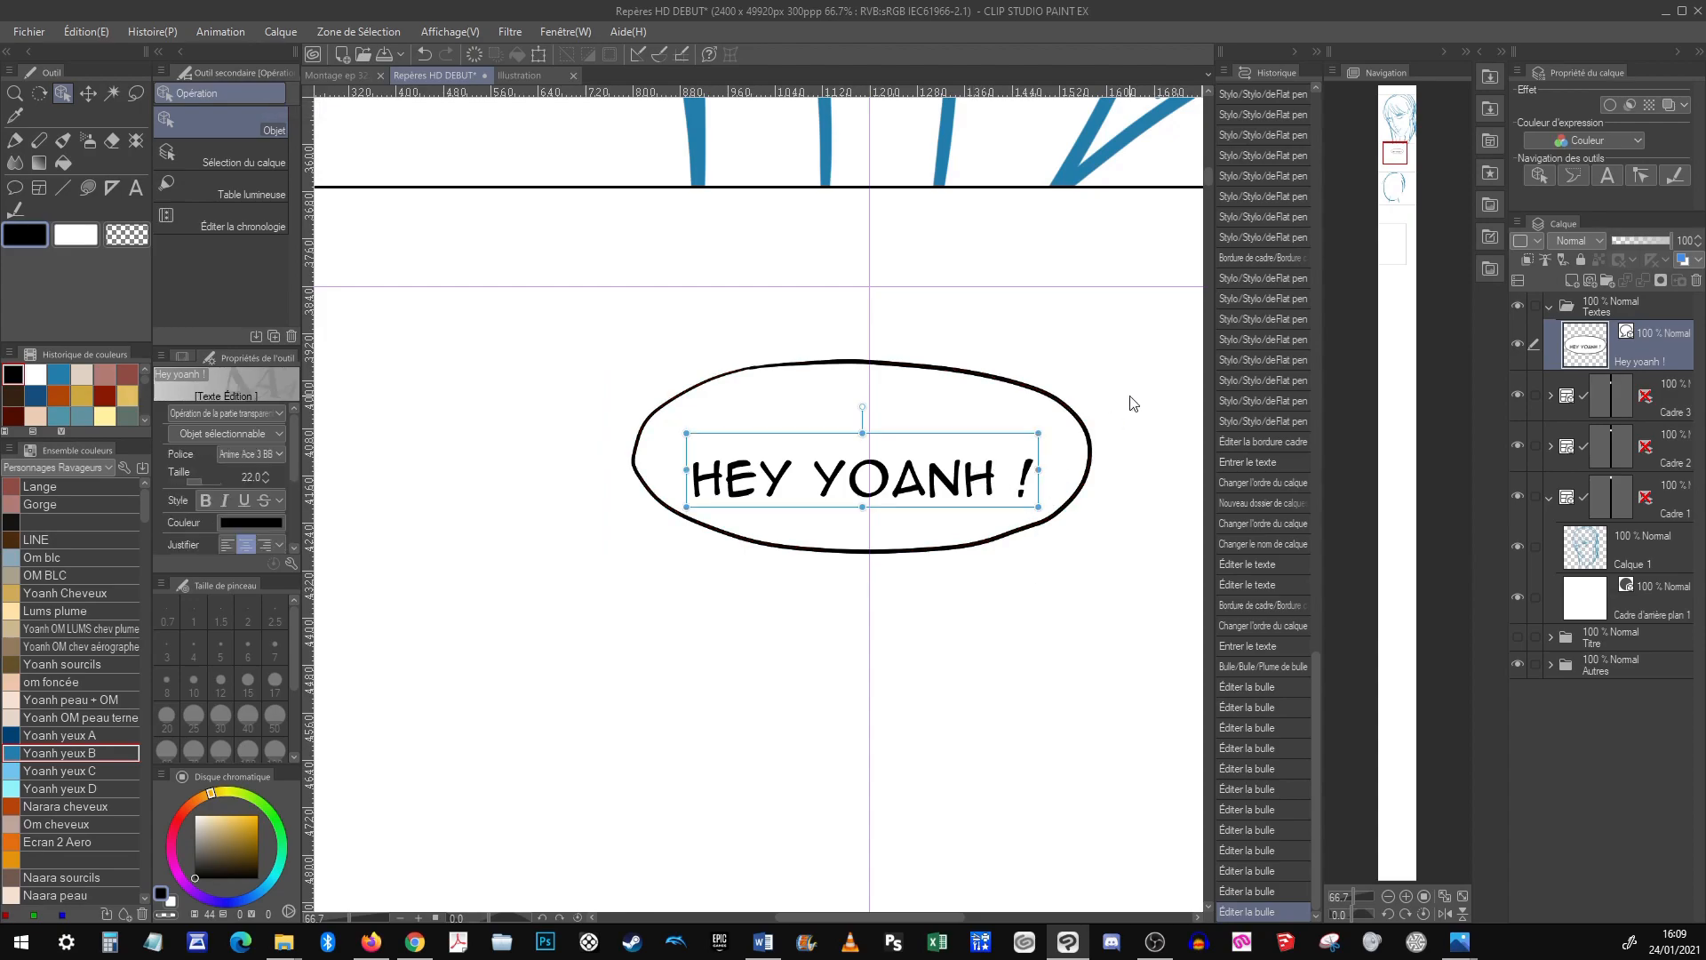
{"action": "left_click_drag", "start_coordinate": [996, 438], "coordinate": [1044, 646]}
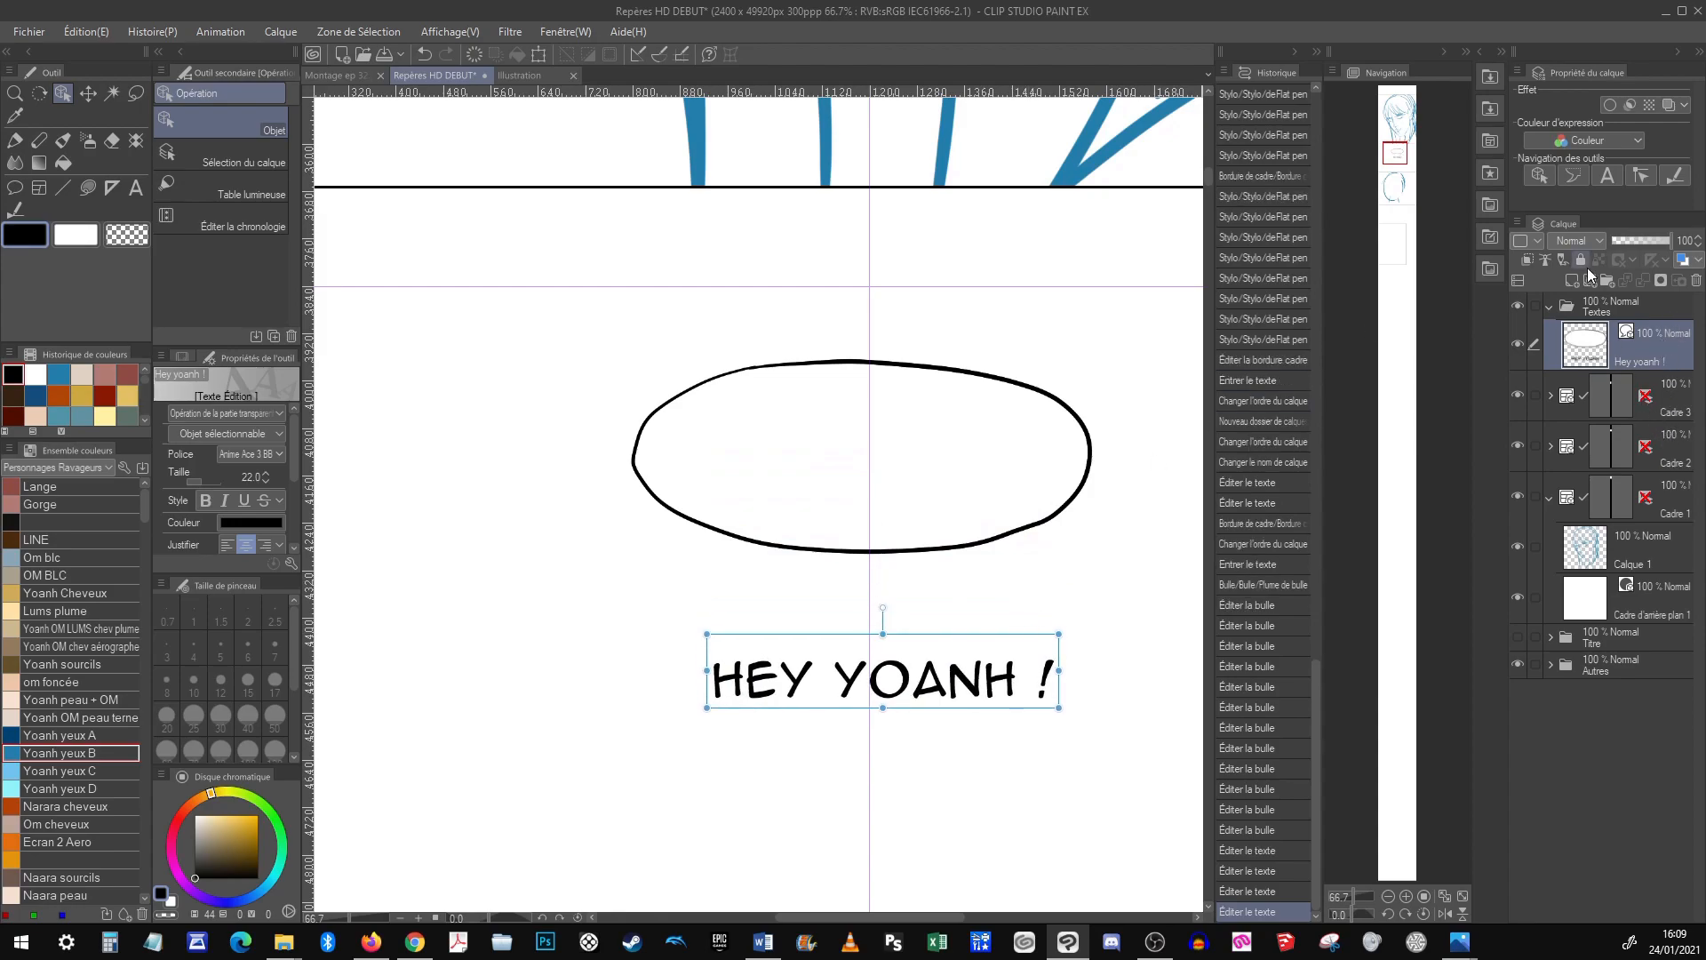
Using the Object tool, shift the empty balloon slightly left and place the dialogue text back inside it
{"action": "left_click", "coordinate": [86, 93]}
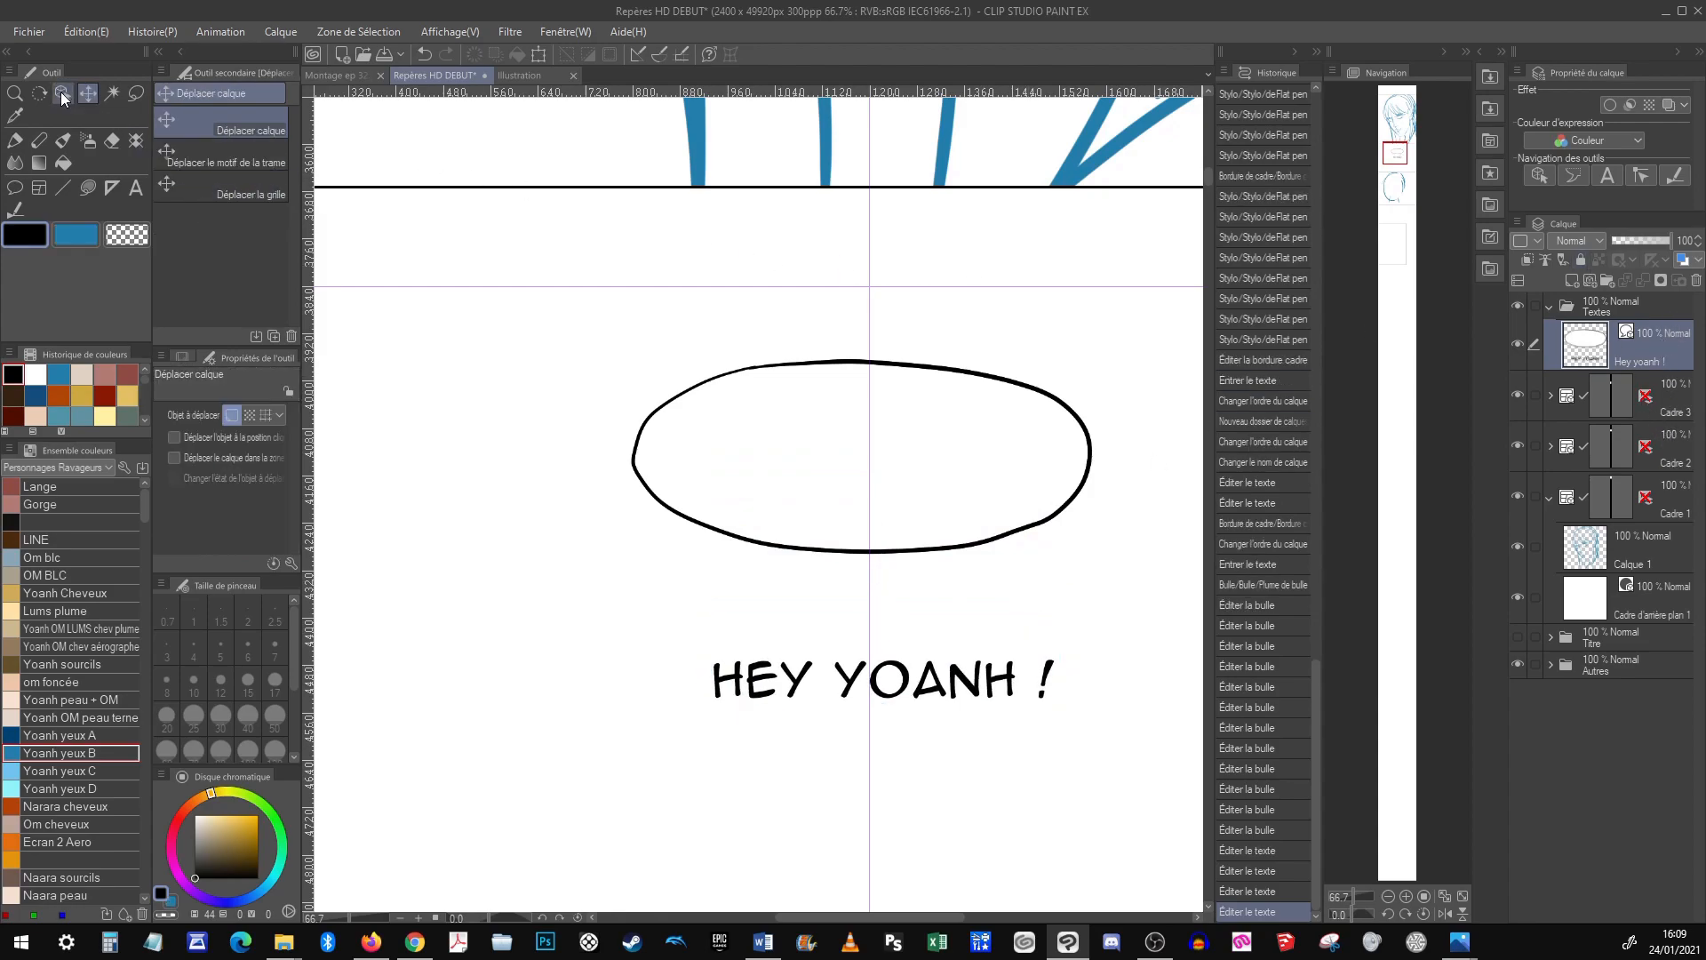
{"action": "left_click", "coordinate": [63, 94]}
{"action": "left_click_drag", "start_coordinate": [1084, 341], "coordinate": [1006, 357]}
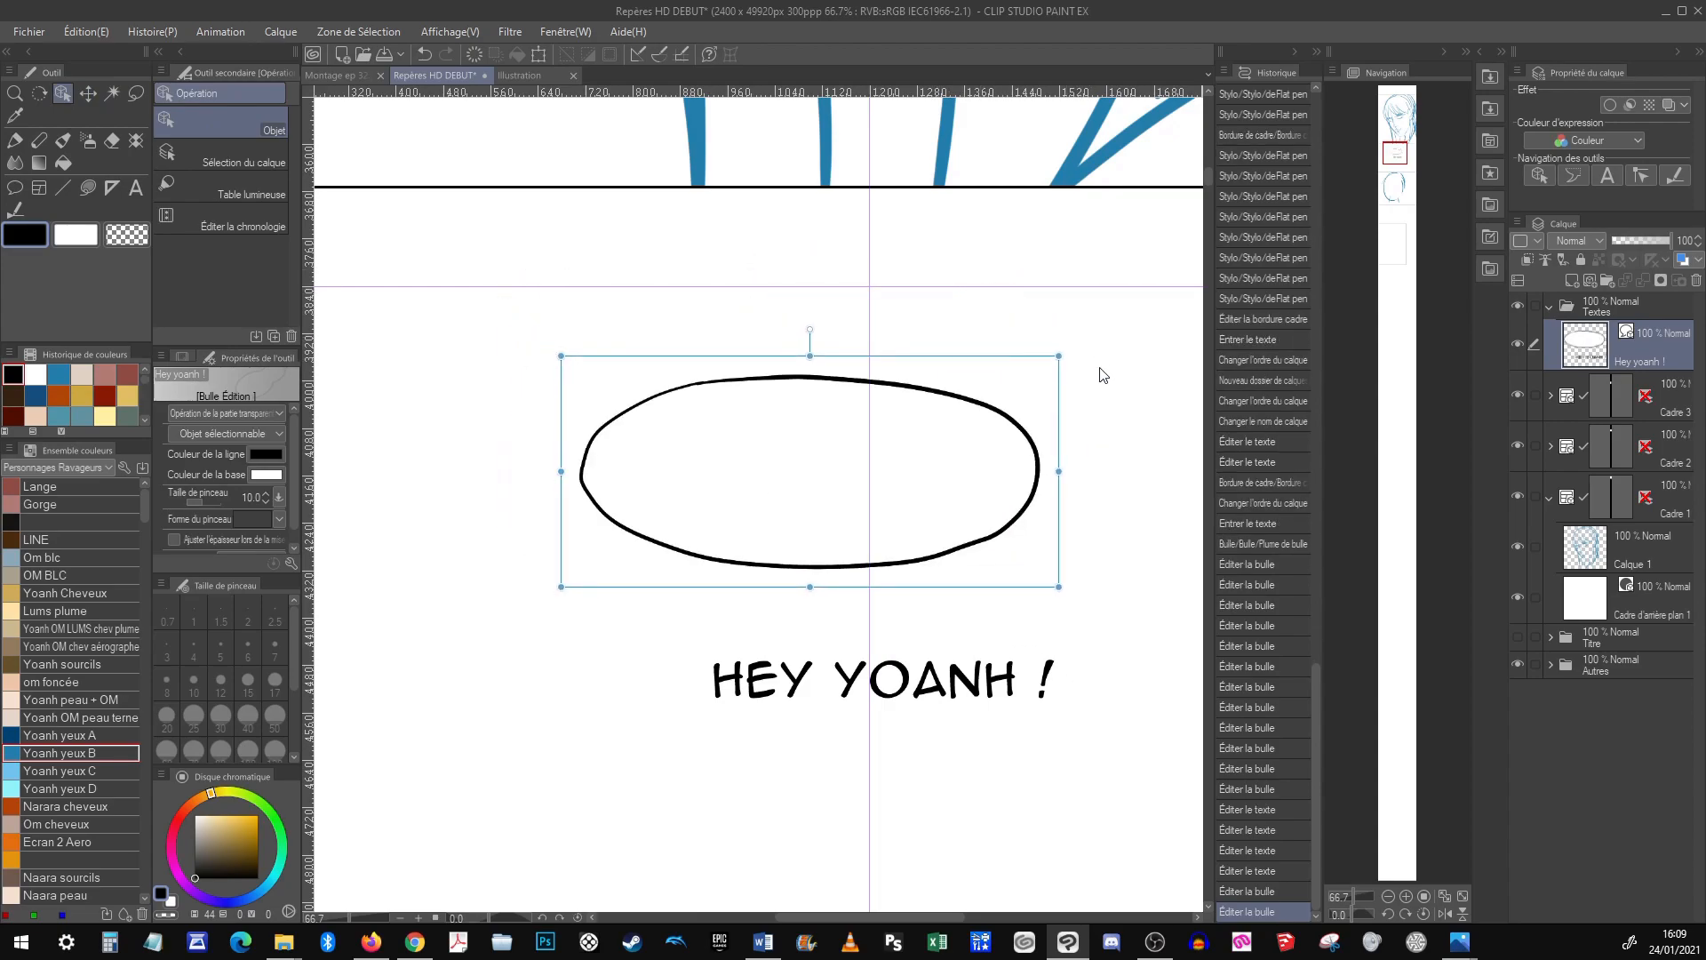
{"action": "left_click", "coordinate": [1015, 674]}
{"action": "left_click_drag", "start_coordinate": [1038, 639], "coordinate": [967, 440]}
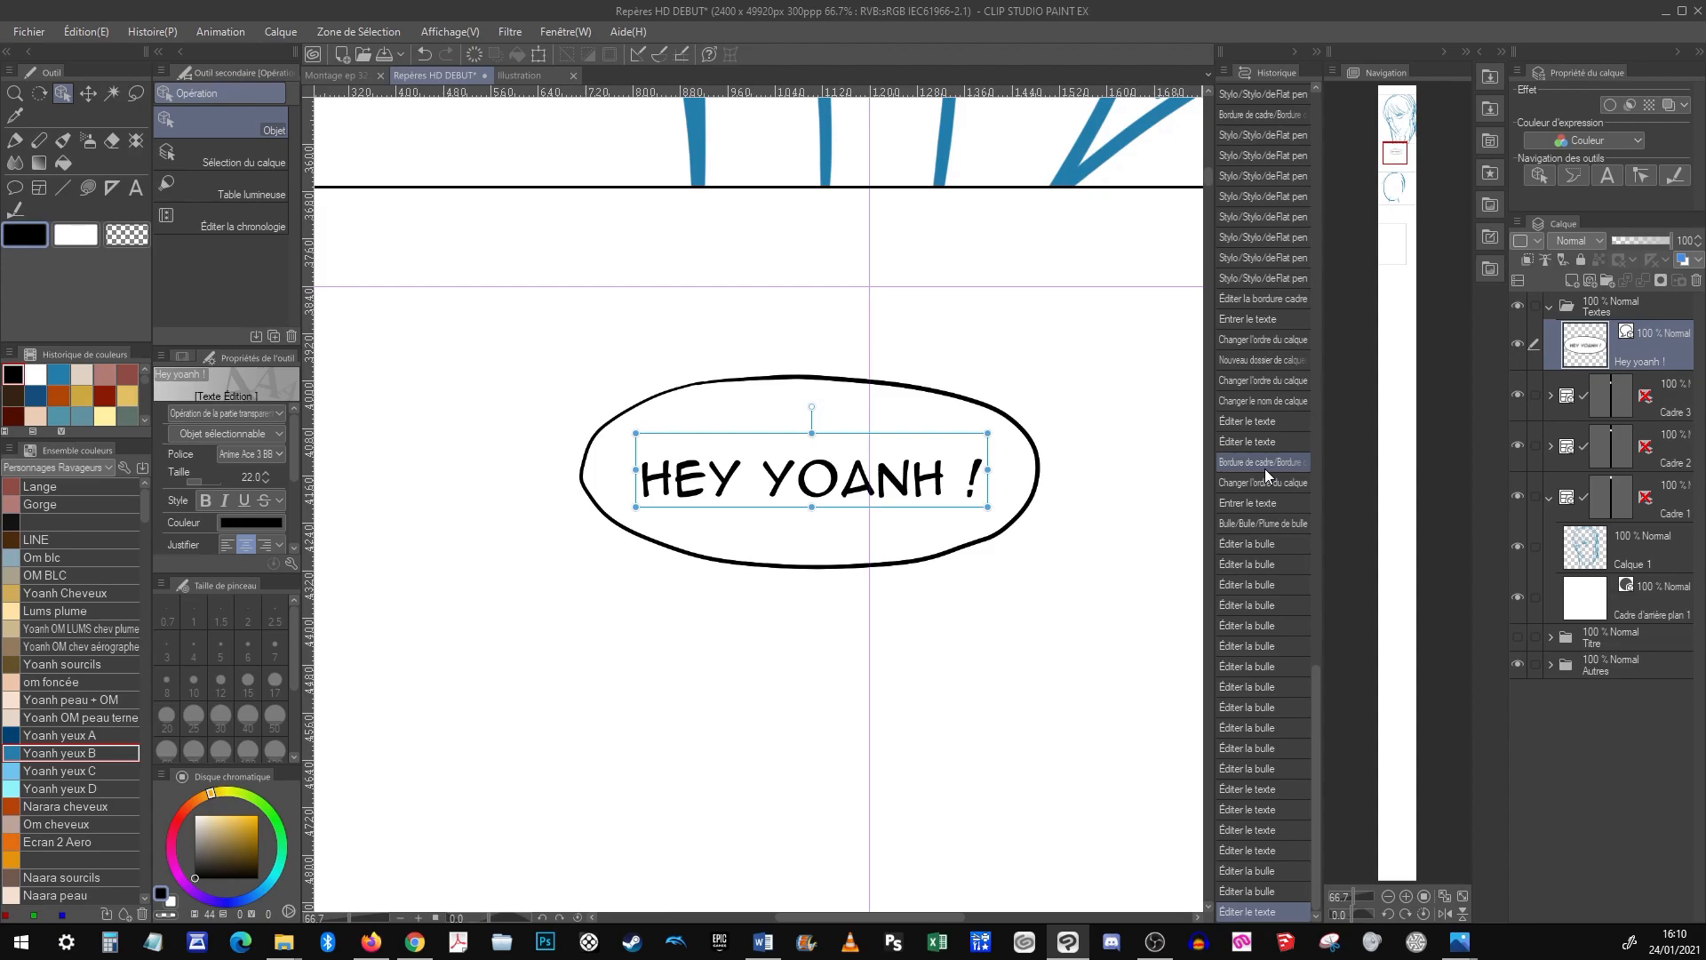
Open the Bulles folder among the downloaded materials and browse its balloon shapes
{"action": "left_click", "coordinate": [1495, 73]}
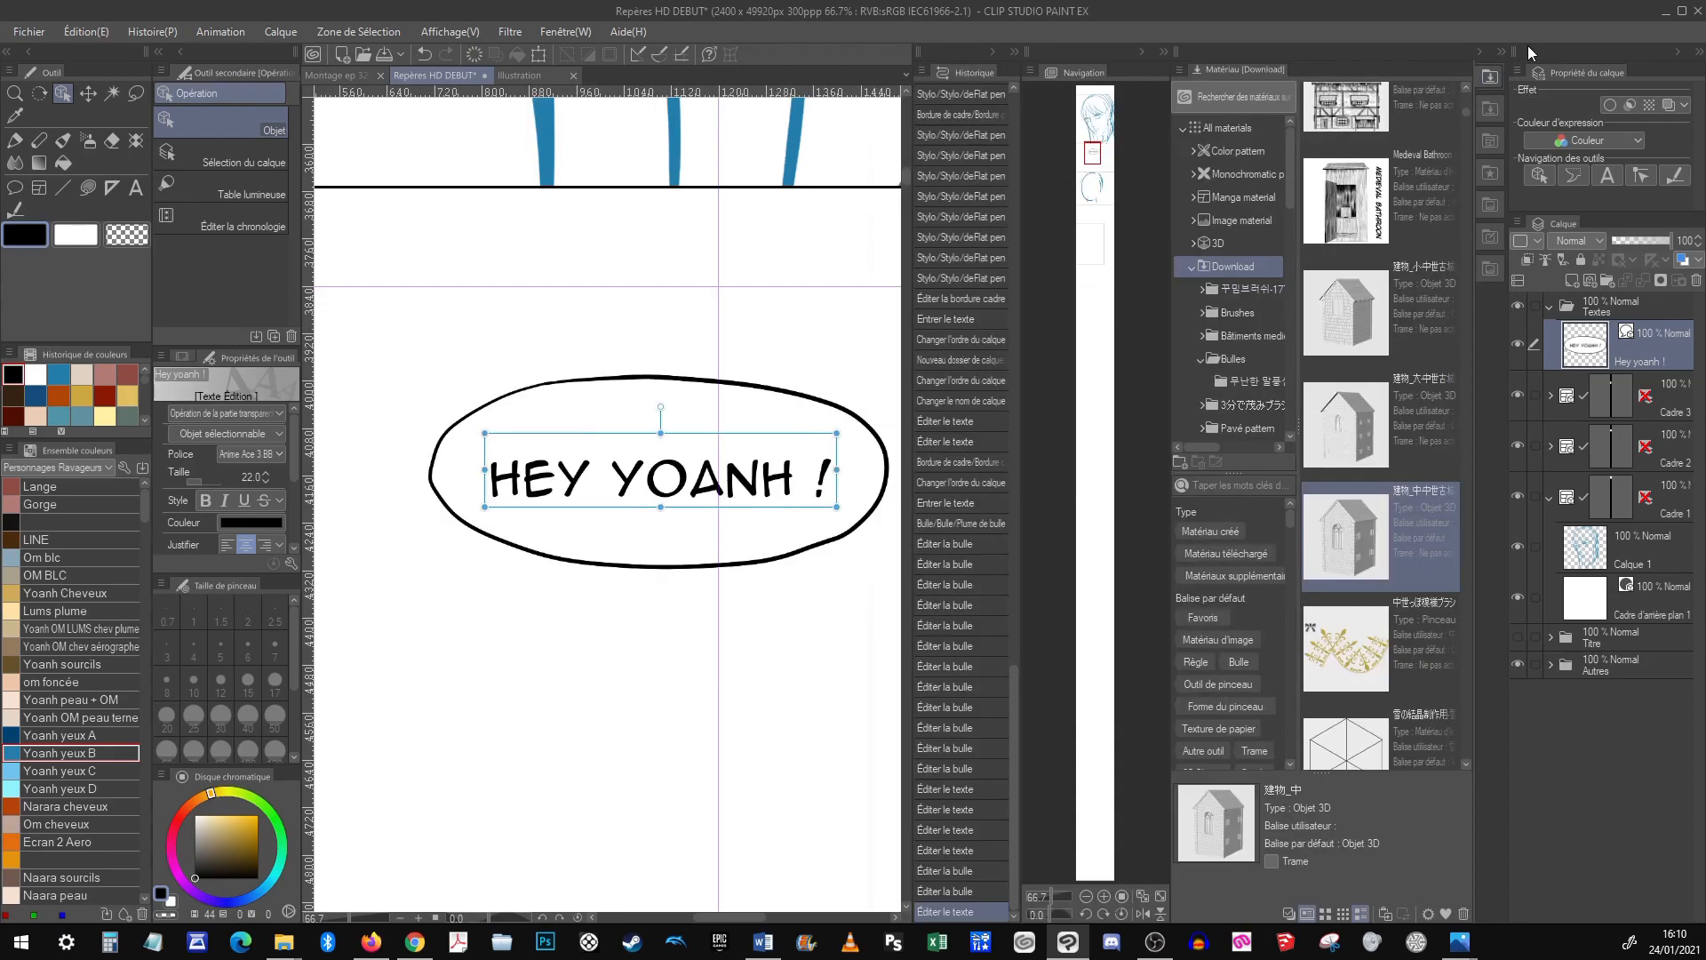
{"action": "left_click_drag", "start_coordinate": [1465, 109], "coordinate": [1468, 88]}
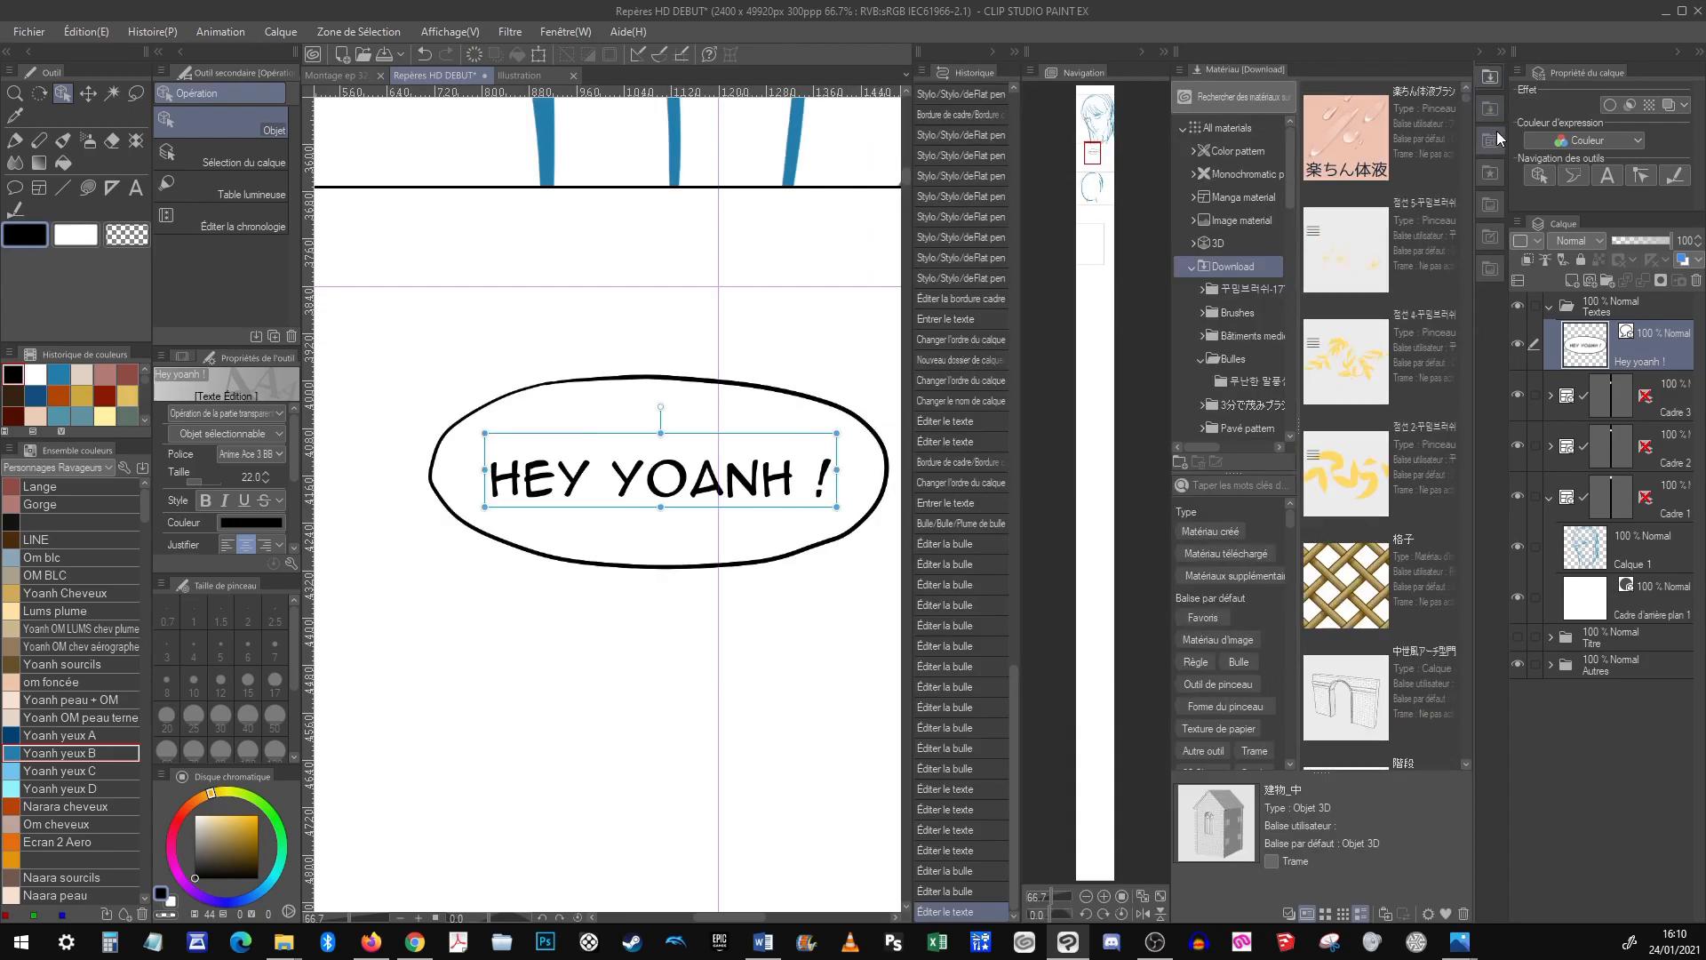
{"action": "left_click", "coordinate": [1253, 356]}
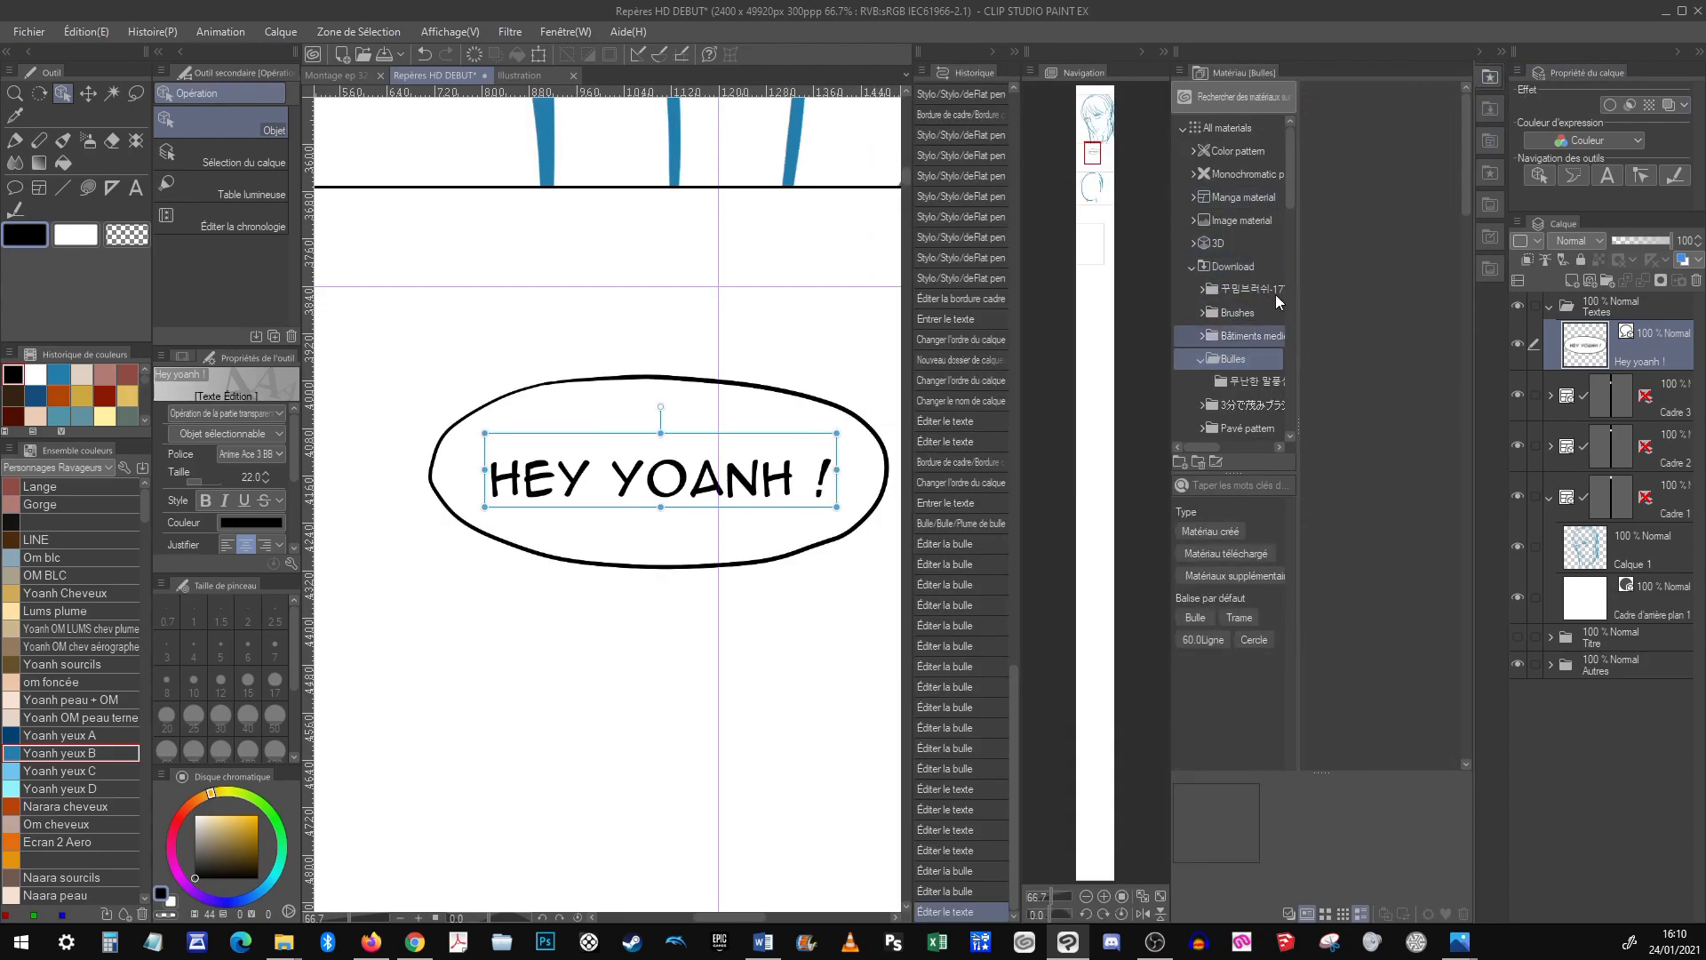
{"action": "left_click_drag", "start_coordinate": [1464, 120], "coordinate": [1463, 382]}
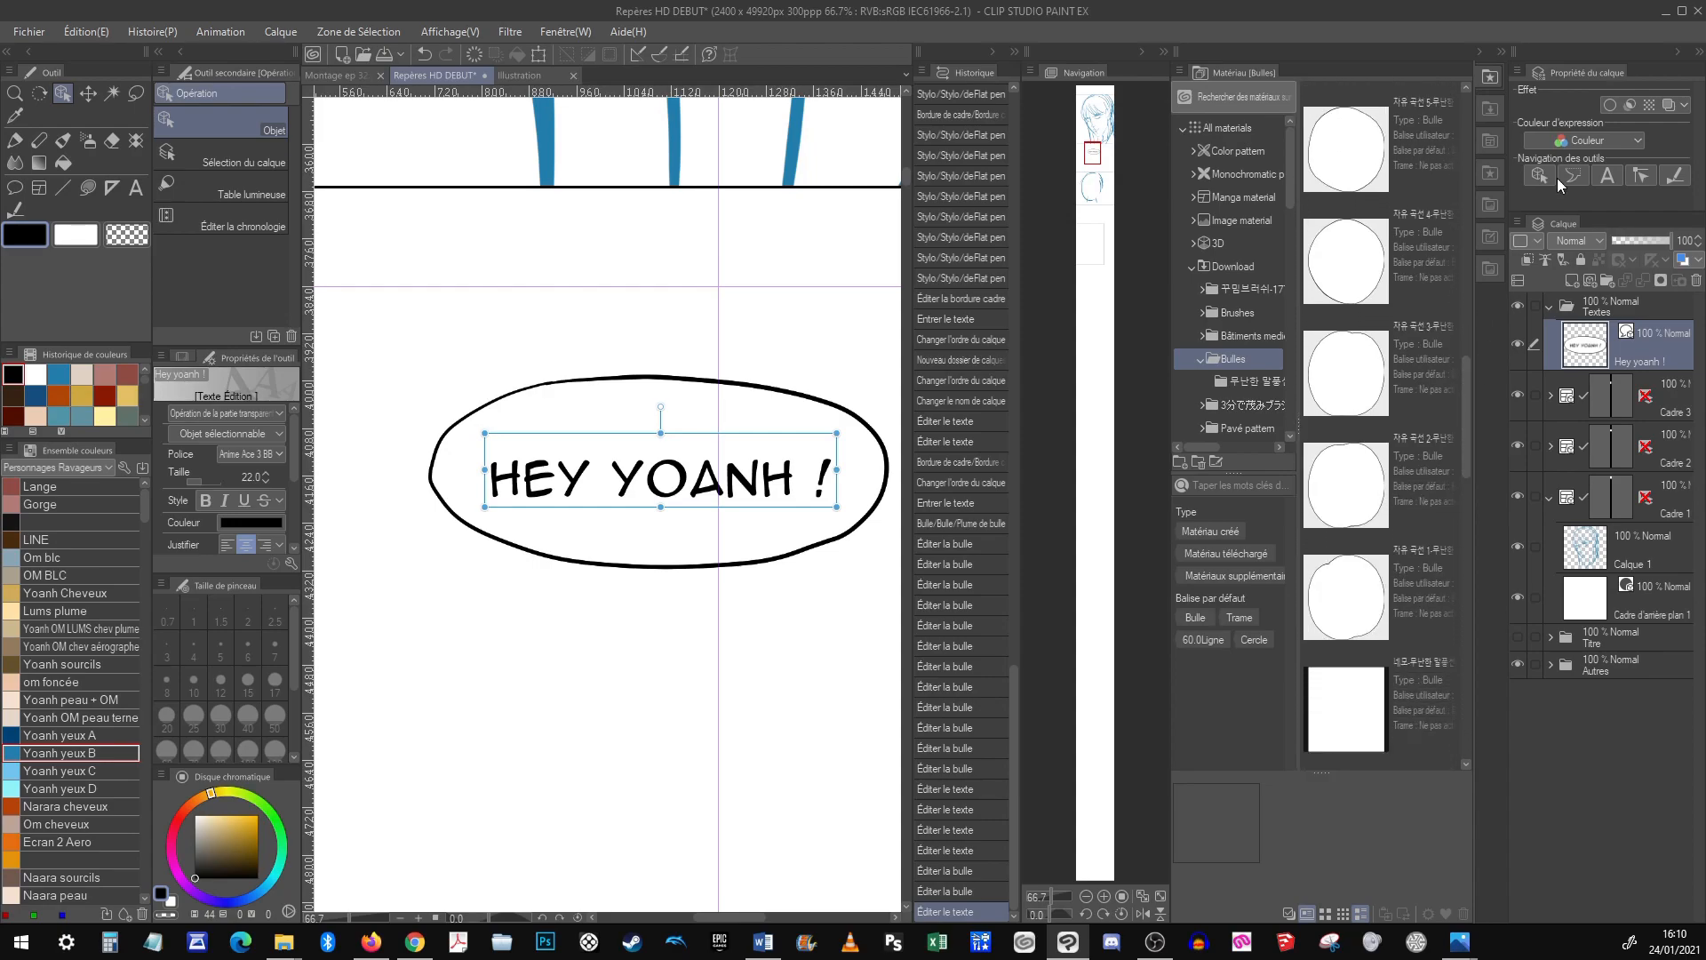
{"action": "left_click_drag", "start_coordinate": [1469, 393], "coordinate": [1470, 351]}
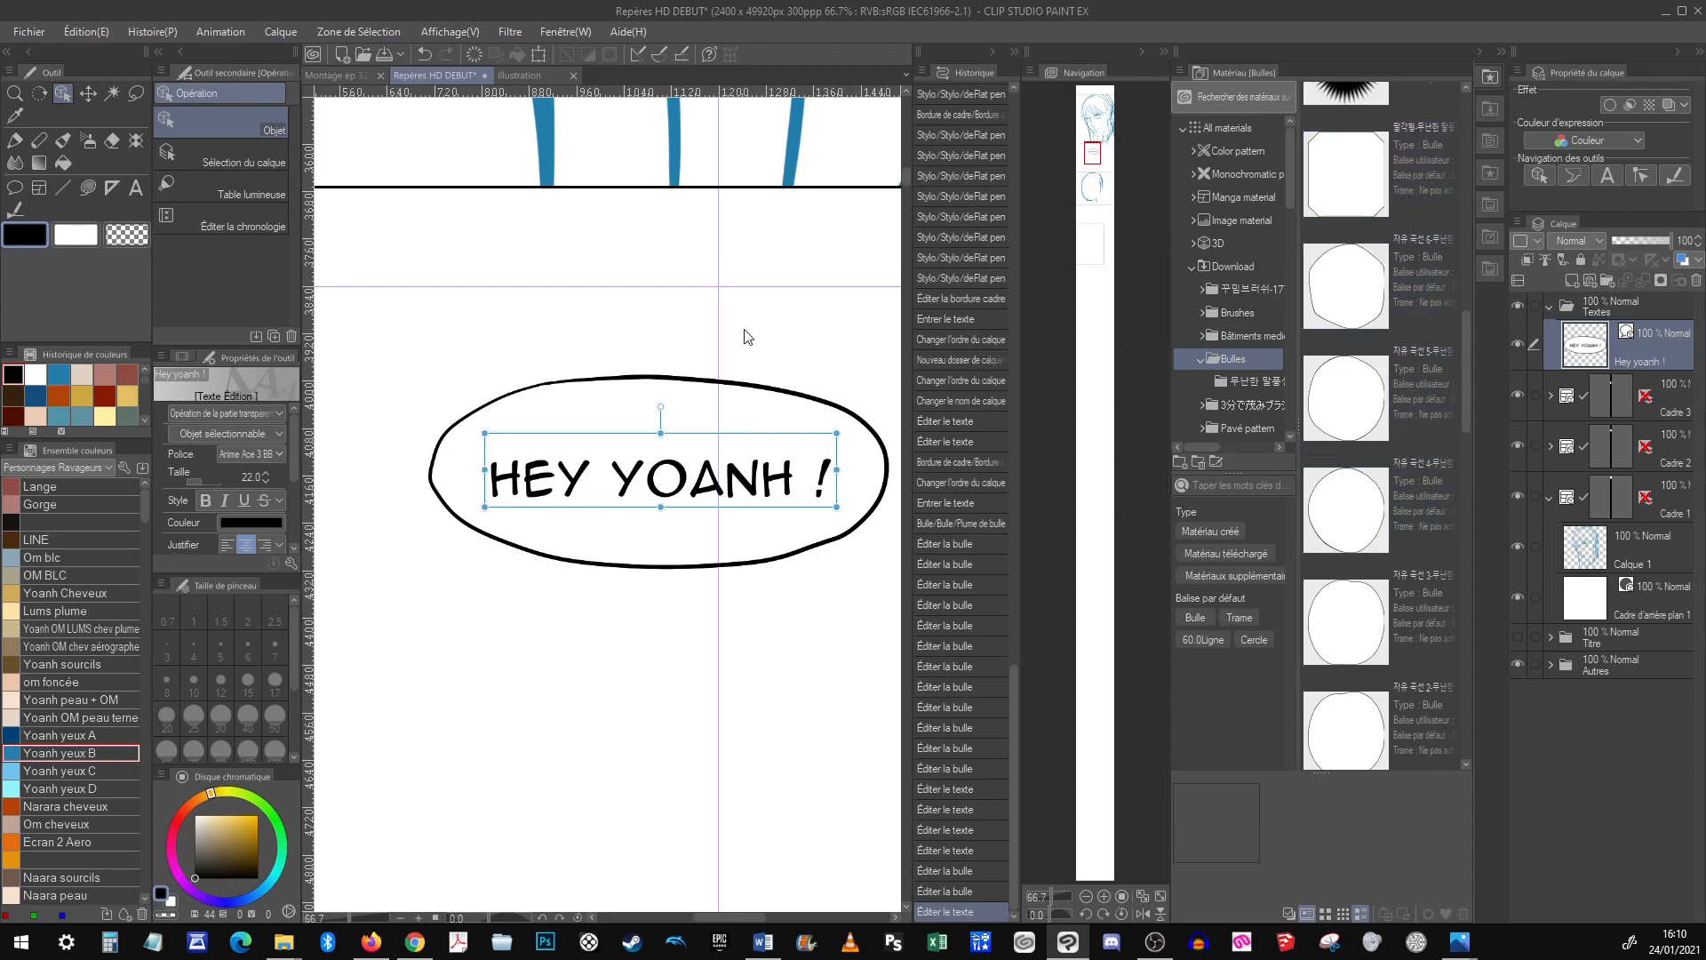
Delete the hand-drawn balloon, place the round balloon material 자유 곡선 5 around the dialogue text, and close the materials list
{"action": "left_click", "coordinate": [785, 398]}
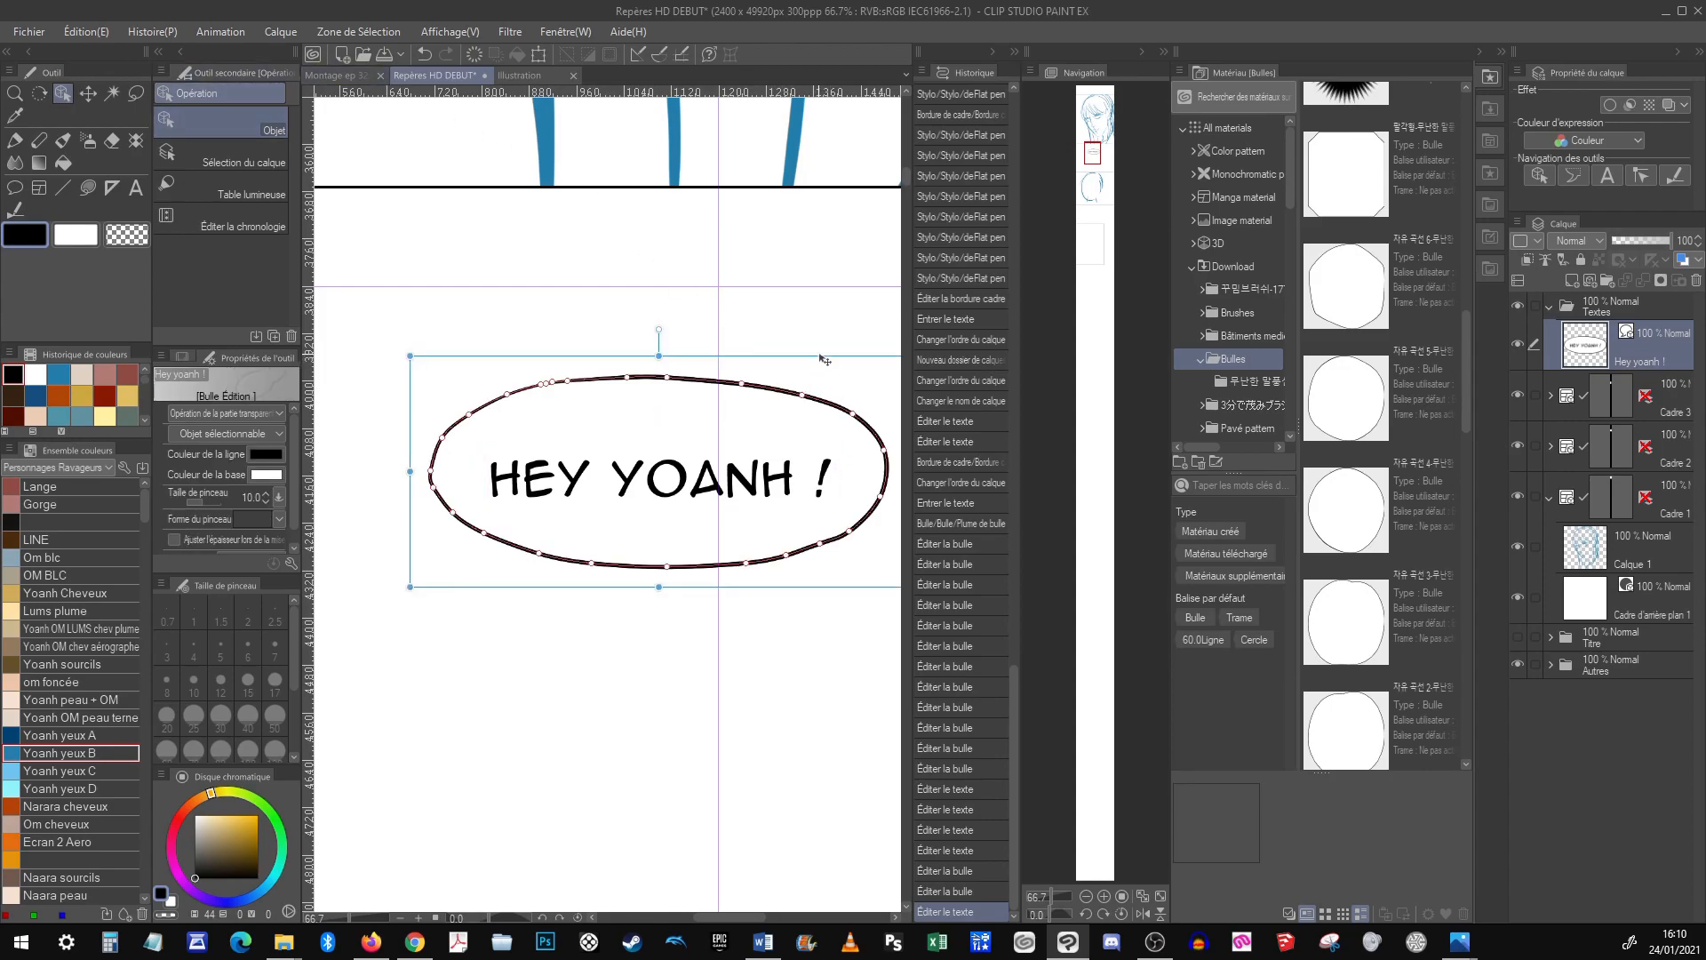
{"action": "key", "text": "Delete"}
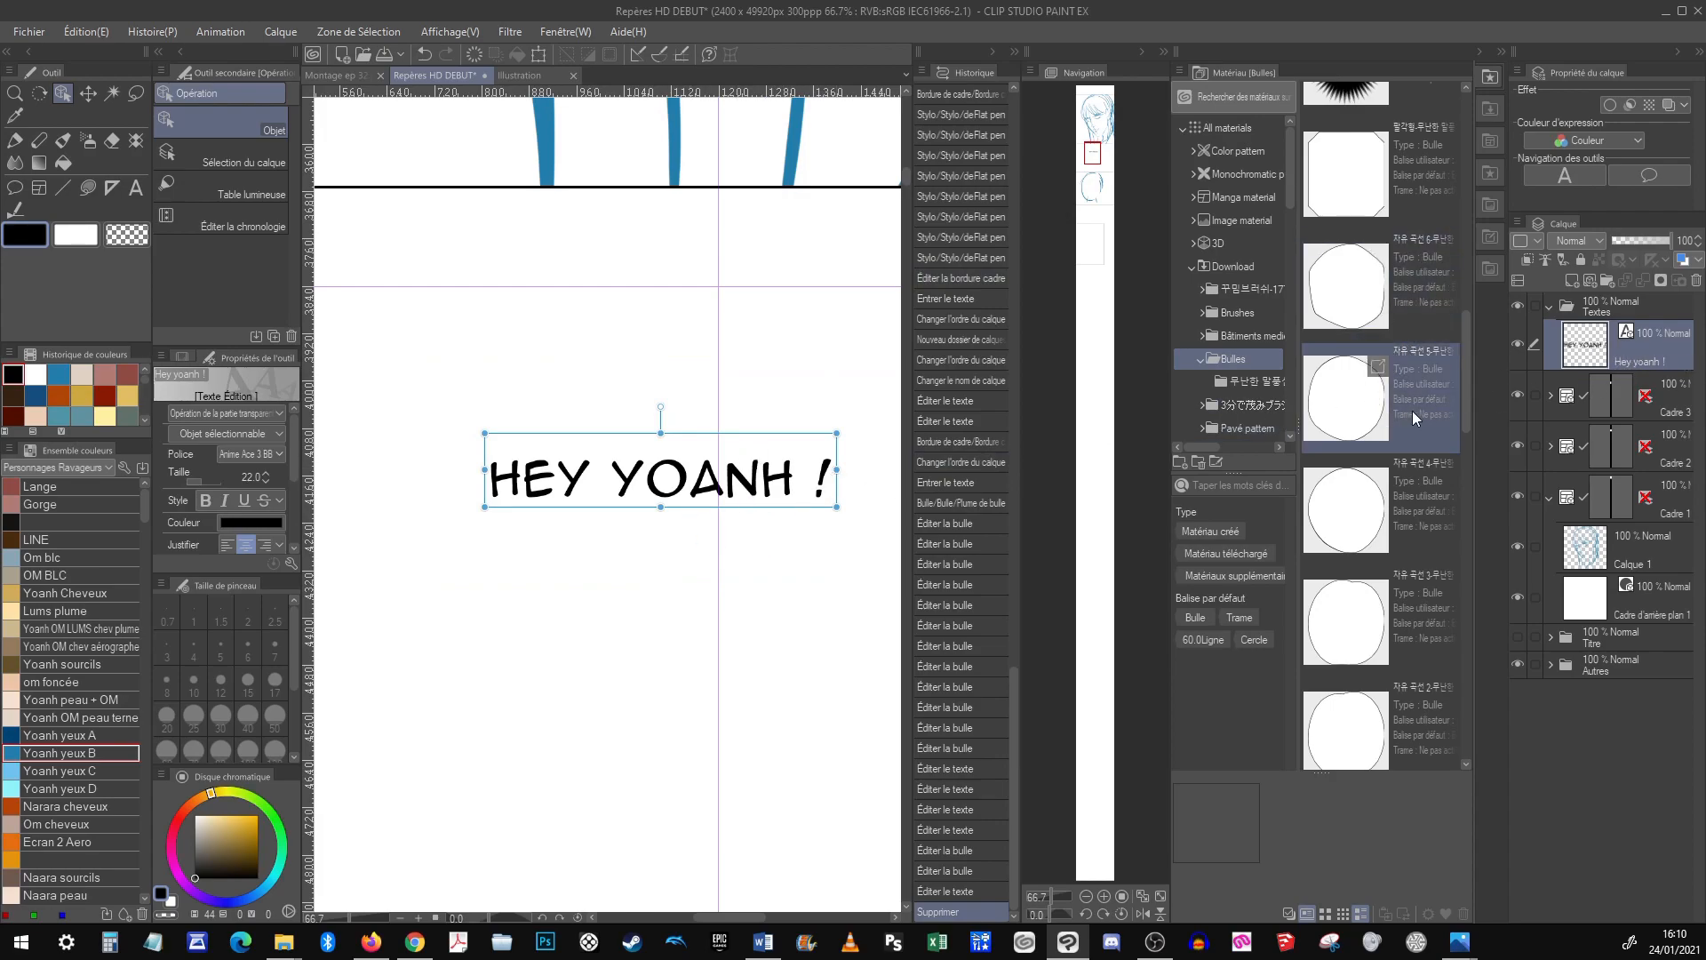
{"action": "left_click_drag", "start_coordinate": [1360, 398], "coordinate": [716, 474]}
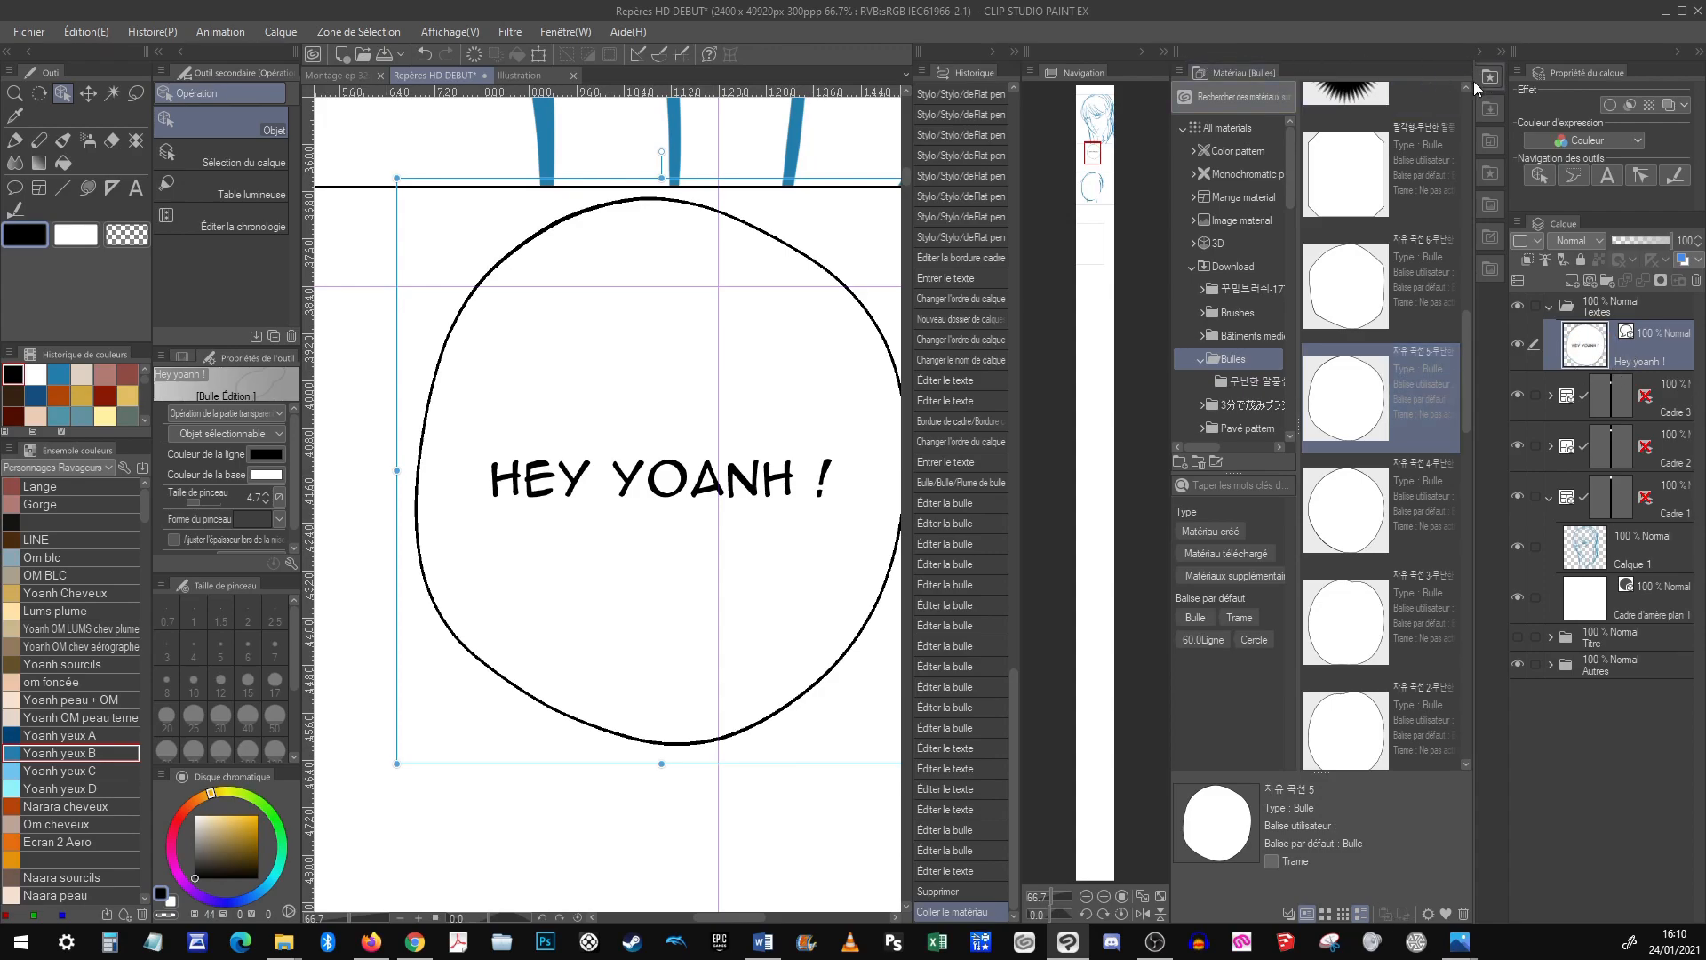
{"action": "left_click", "coordinate": [1501, 51]}
Resize the placed round balloon proportionally around the dialogue text
{"action": "left_click", "coordinate": [1378, 891]}
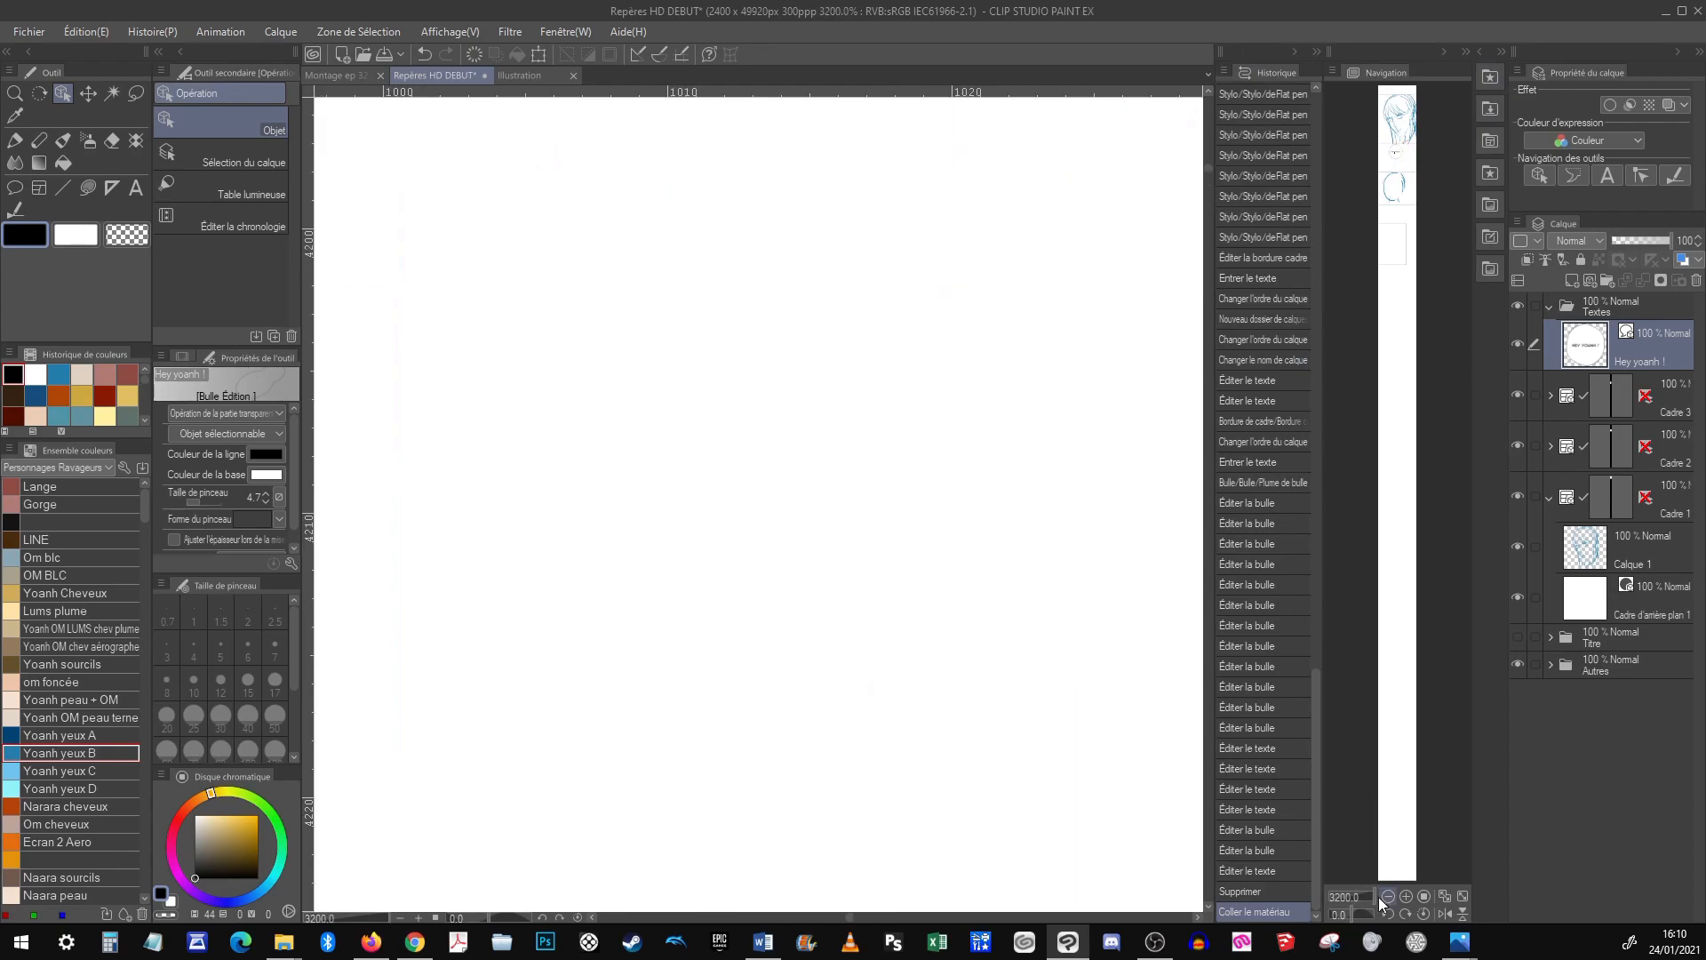
{"action": "left_click_drag", "start_coordinate": [1373, 895], "coordinate": [1349, 895]}
{"action": "left_click_drag", "start_coordinate": [896, 352], "coordinate": [962, 452]}
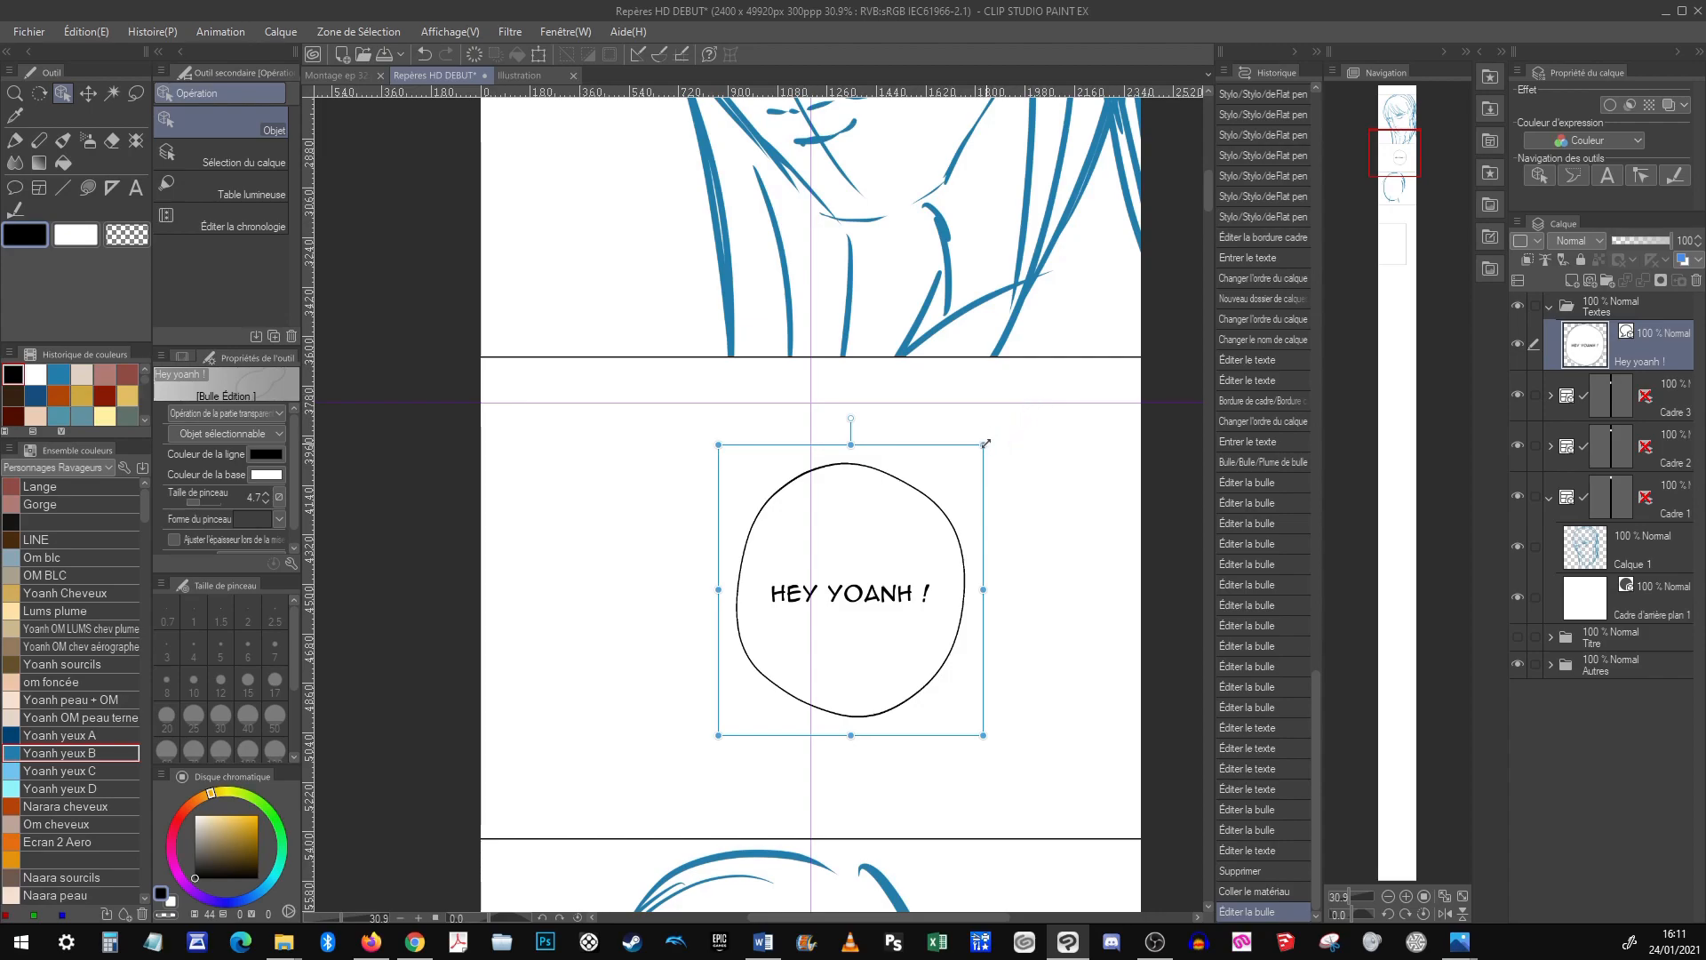
Shrink the round balloon material more tightly around the dialogue text, checking its size against the neighbouring frames
{"action": "left_click_drag", "start_coordinate": [982, 444], "coordinate": [933, 468]}
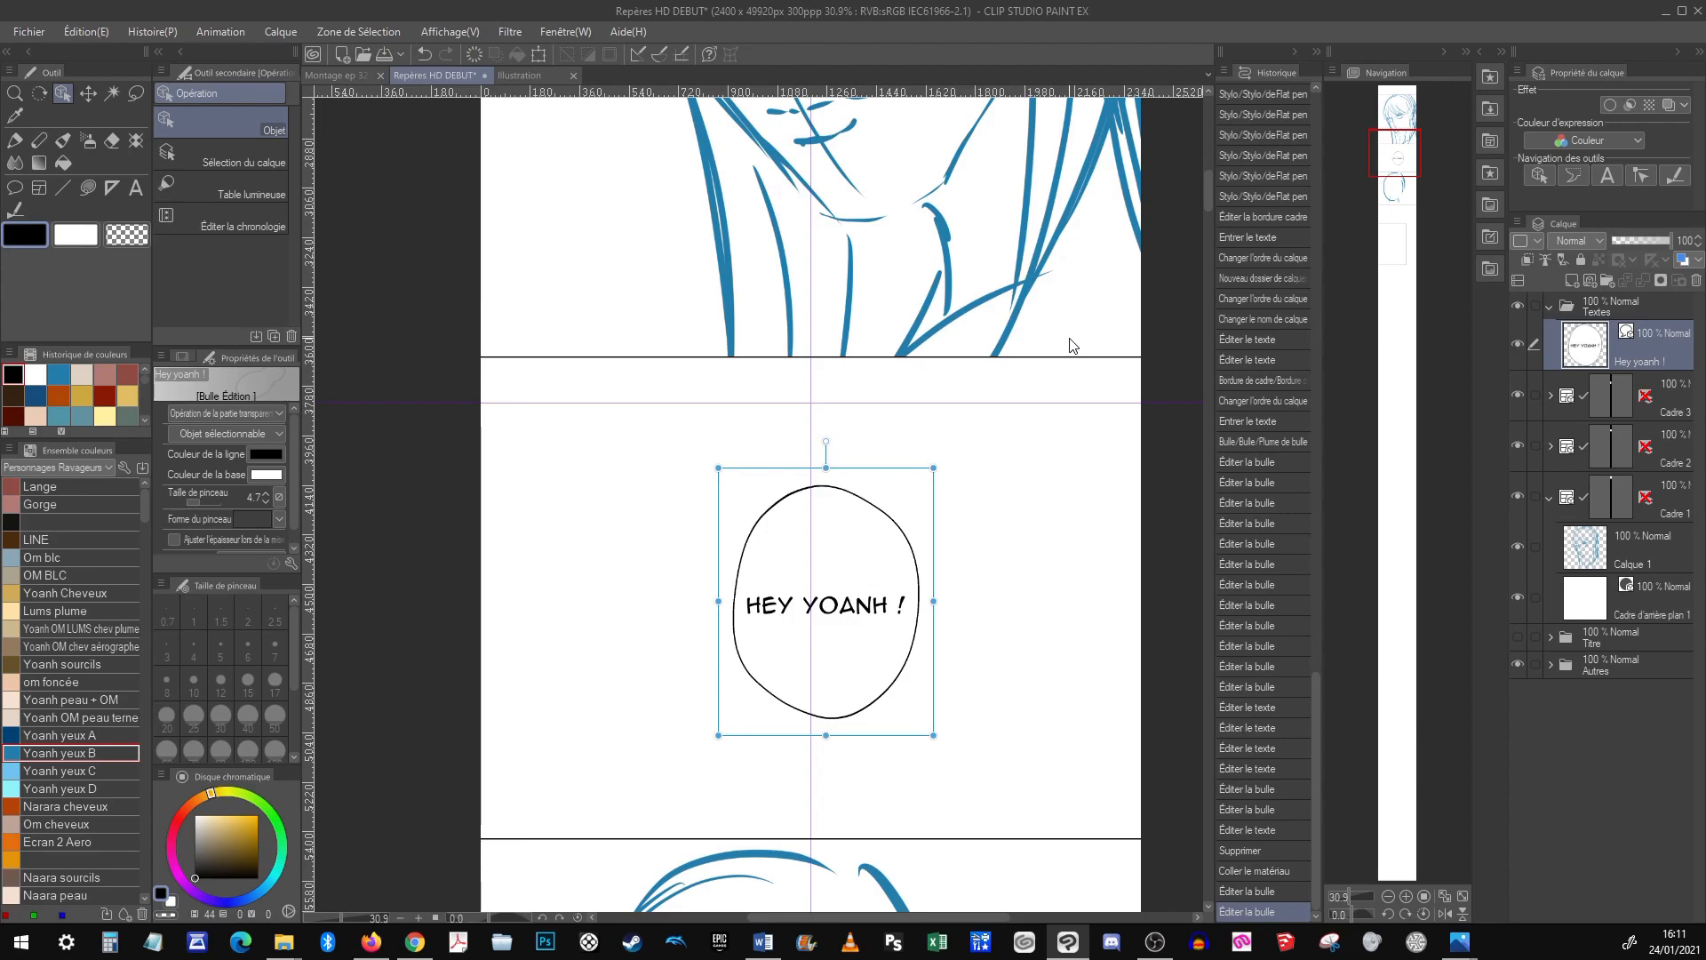
{"action": "left_click", "coordinate": [1388, 895]}
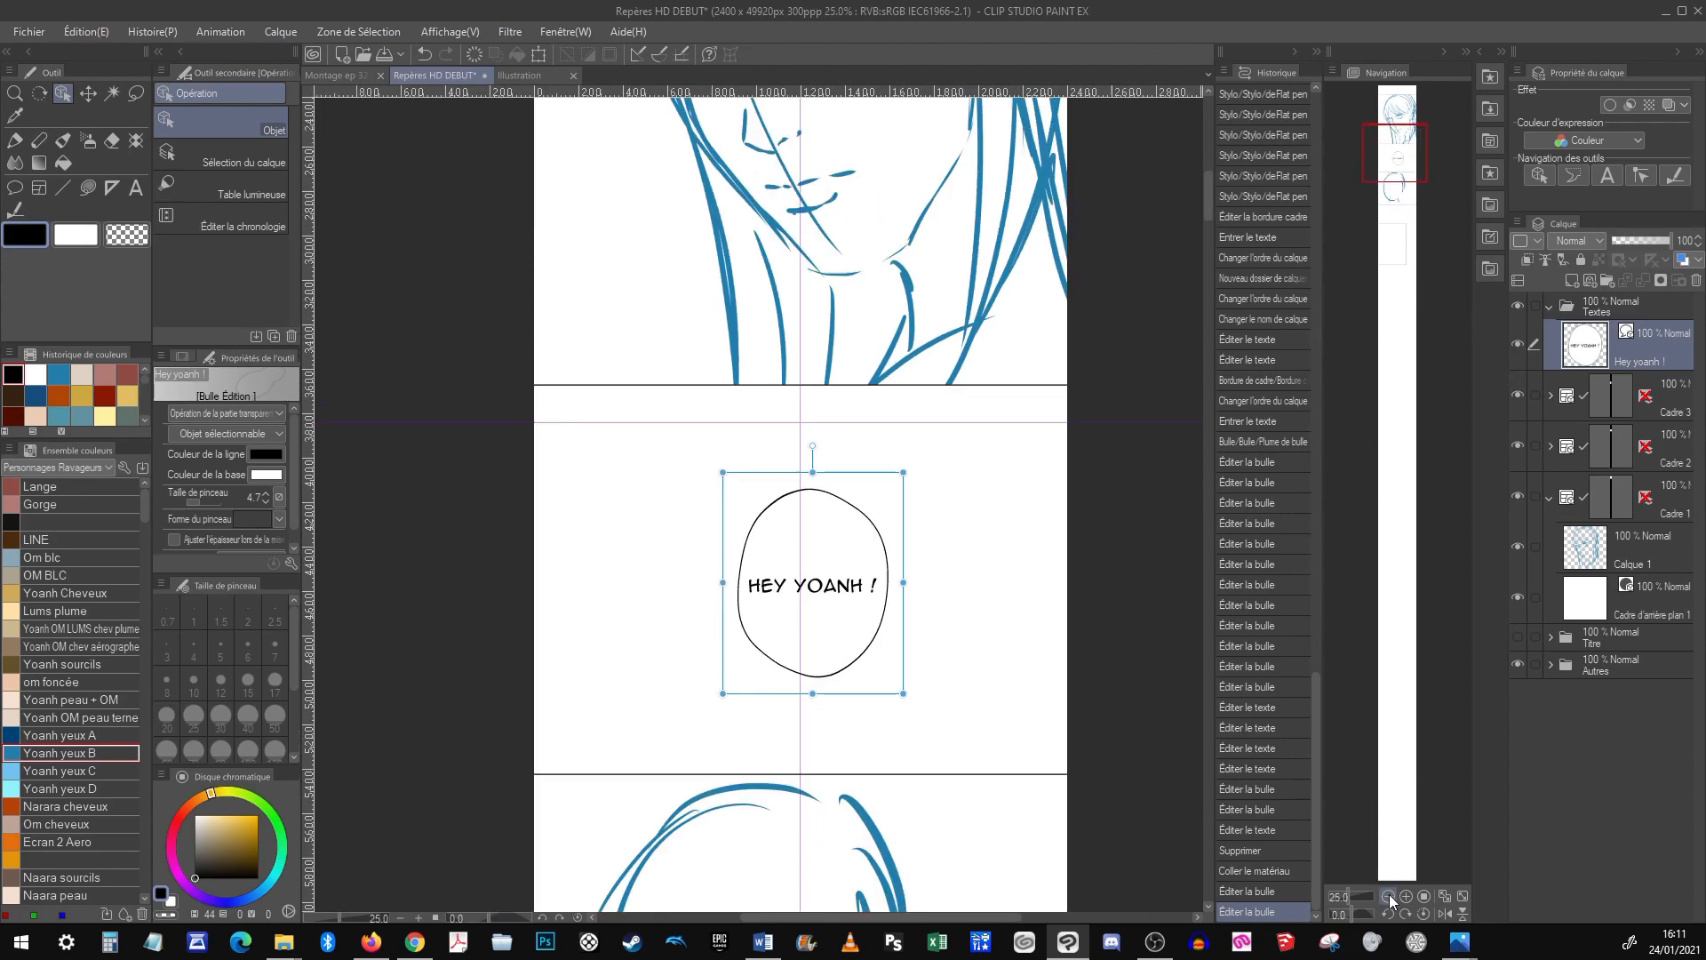
{"action": "left_click", "coordinate": [1389, 896]}
{"action": "left_click_drag", "start_coordinate": [1059, 568], "coordinate": [1047, 617]}
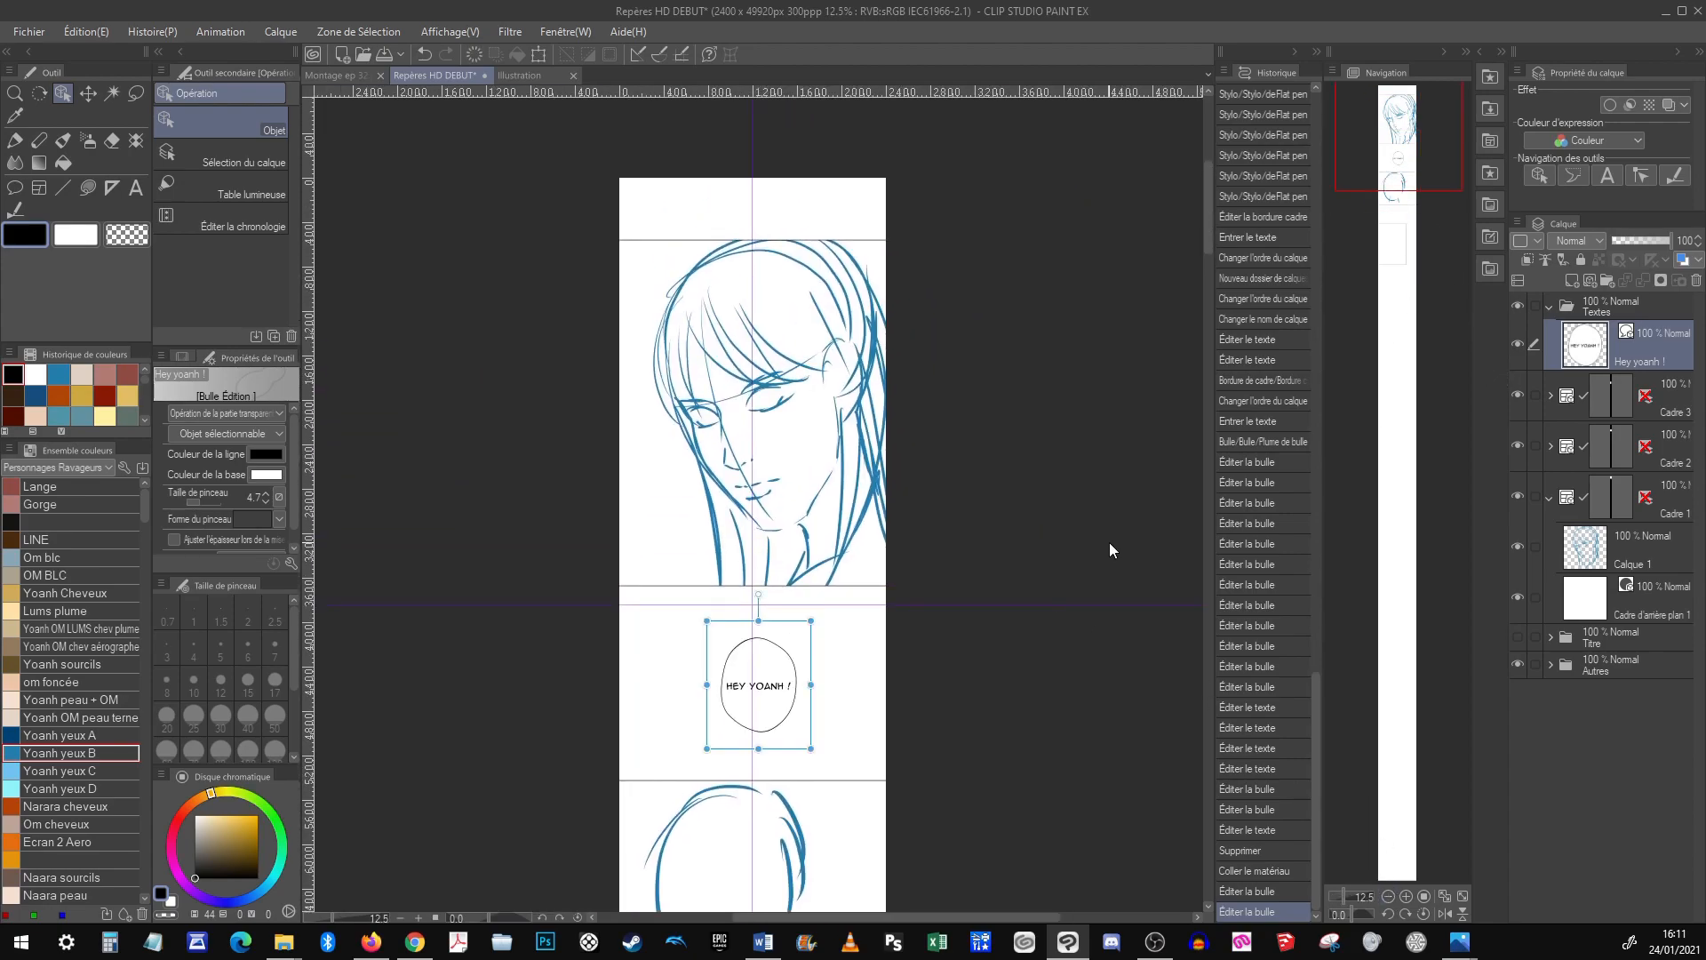
{"action": "left_click_drag", "start_coordinate": [1400, 151], "coordinate": [1396, 190]}
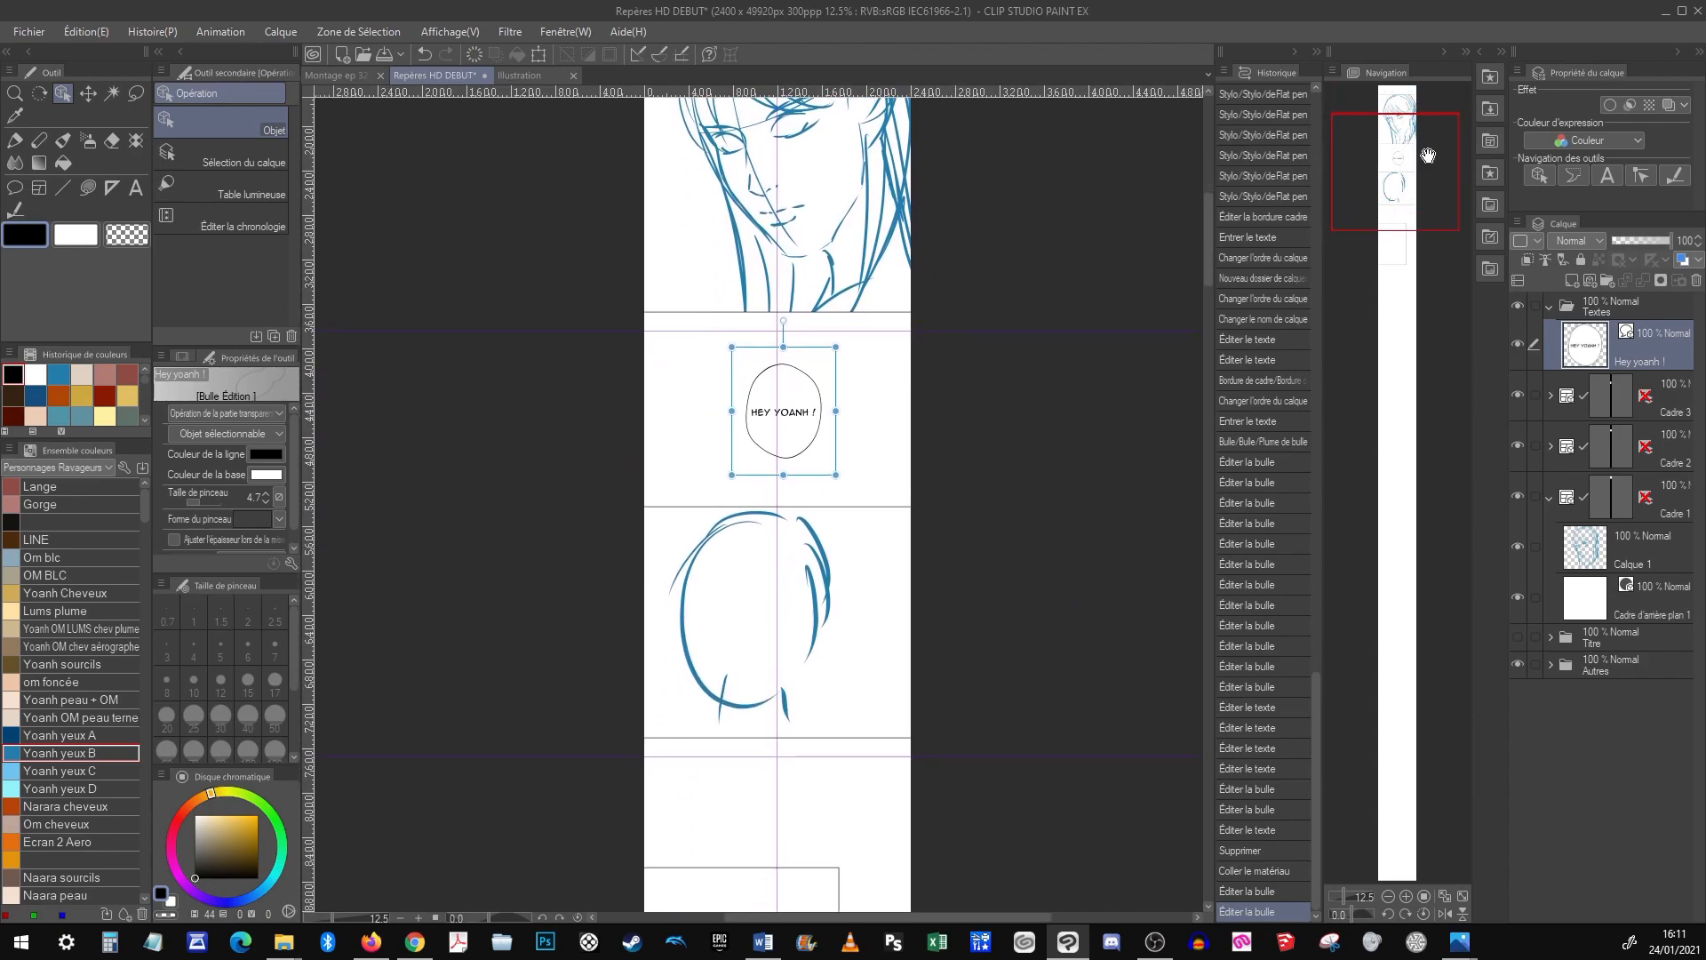
{"action": "left_click", "coordinate": [1405, 896]}
{"action": "left_click", "coordinate": [1404, 897]}
{"action": "left_click", "coordinate": [1404, 897]}
{"action": "left_click_drag", "start_coordinate": [1000, 235], "coordinate": [945, 552]}
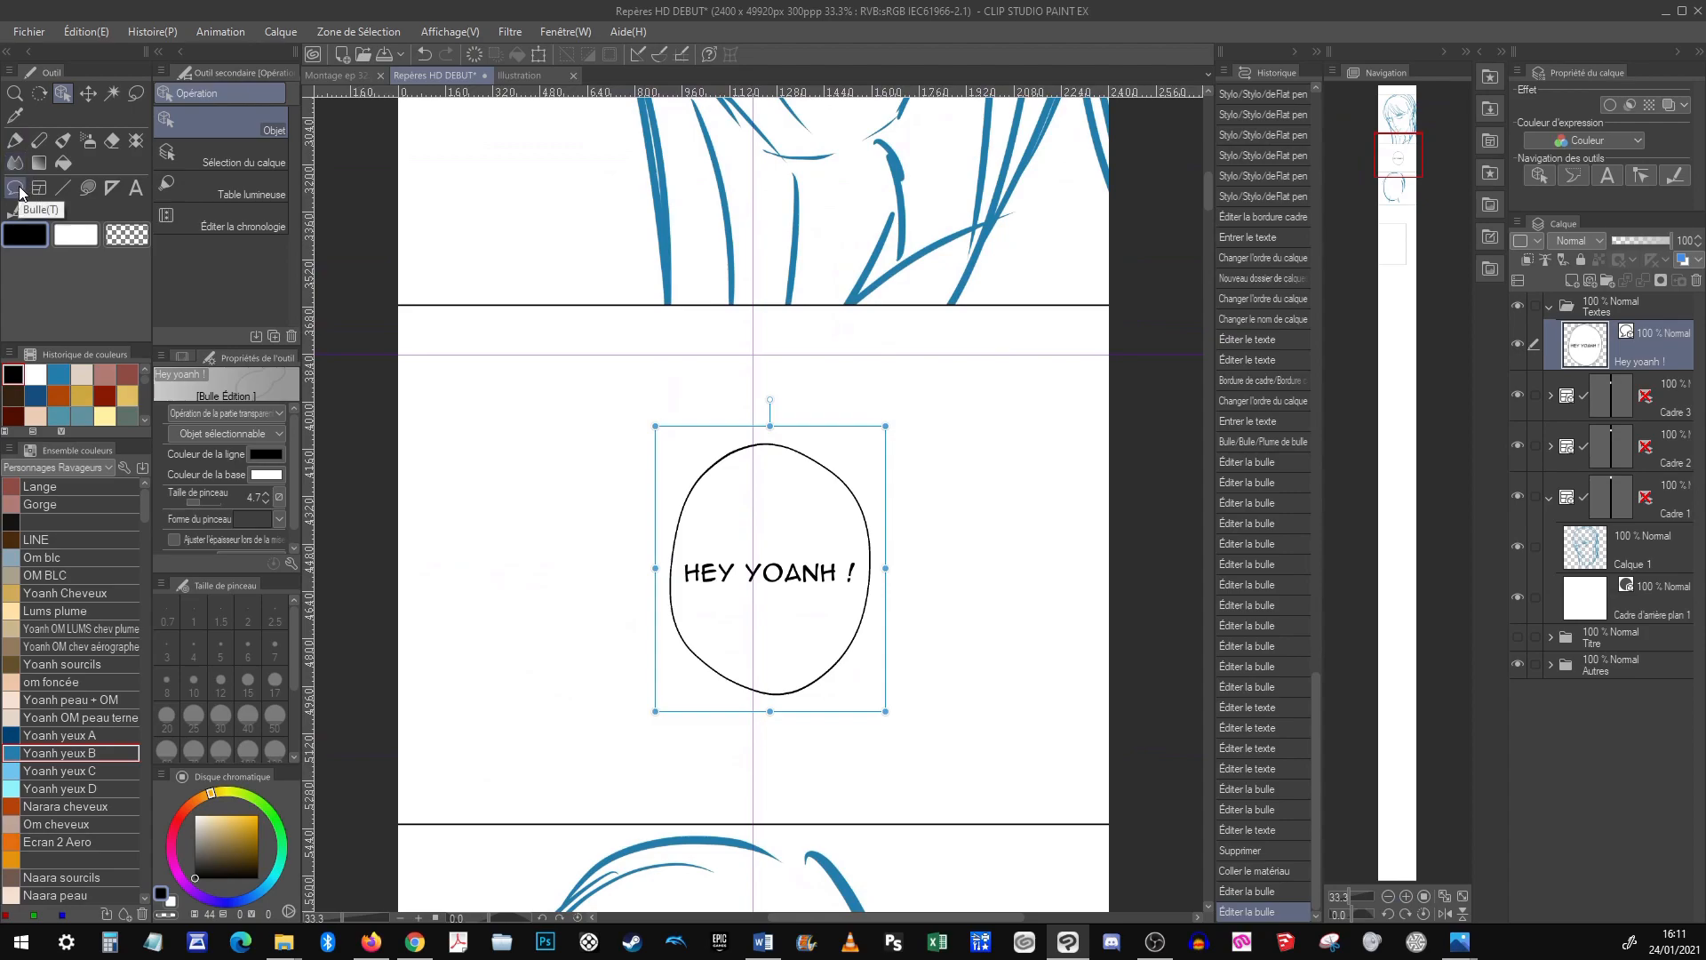
Try a straight tail 16 wide rising from the balloon's top edge with the Flèche de bulle tool, and undo it
{"action": "left_click", "coordinate": [15, 188]}
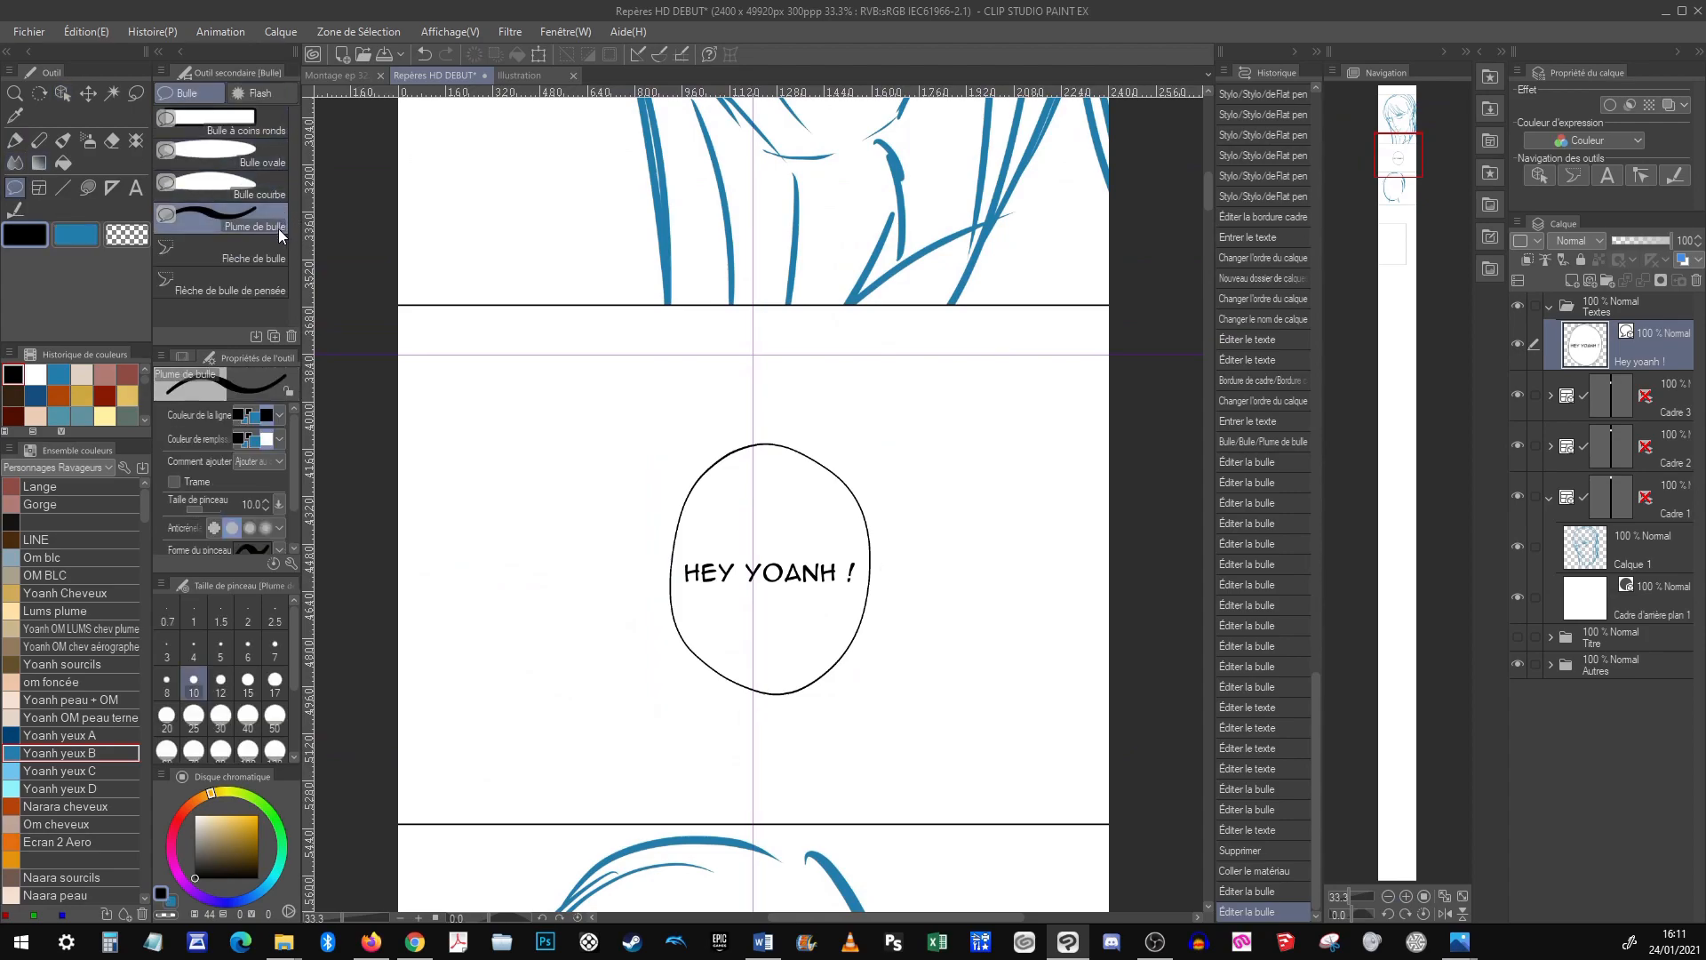
{"action": "left_click", "coordinate": [253, 254]}
{"action": "left_click_drag", "start_coordinate": [770, 450], "coordinate": [810, 331]}
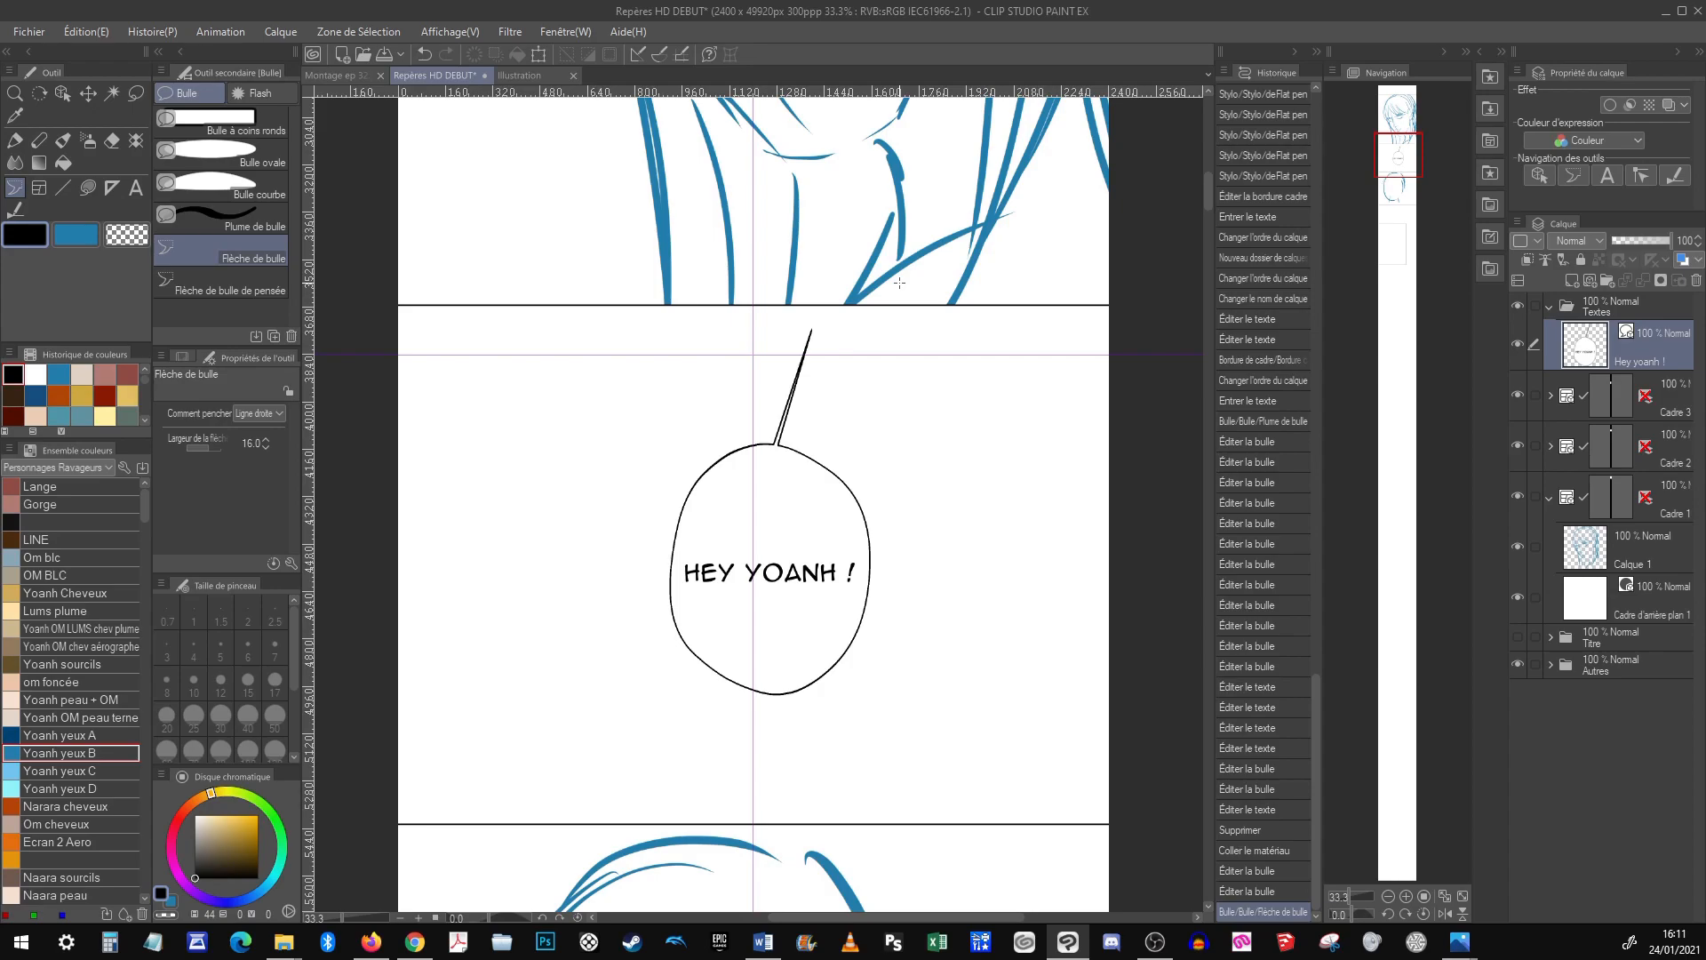
{"action": "mouse_move", "coordinate": [1404, 155]}
{"action": "left_mouse_down"}
{"action": "mouse_move", "coordinate": [1406, 104]}
{"action": "mouse_move", "coordinate": [1407, 169]}
{"action": "mouse_move", "coordinate": [1422, 146]}
{"action": "left_mouse_up"}
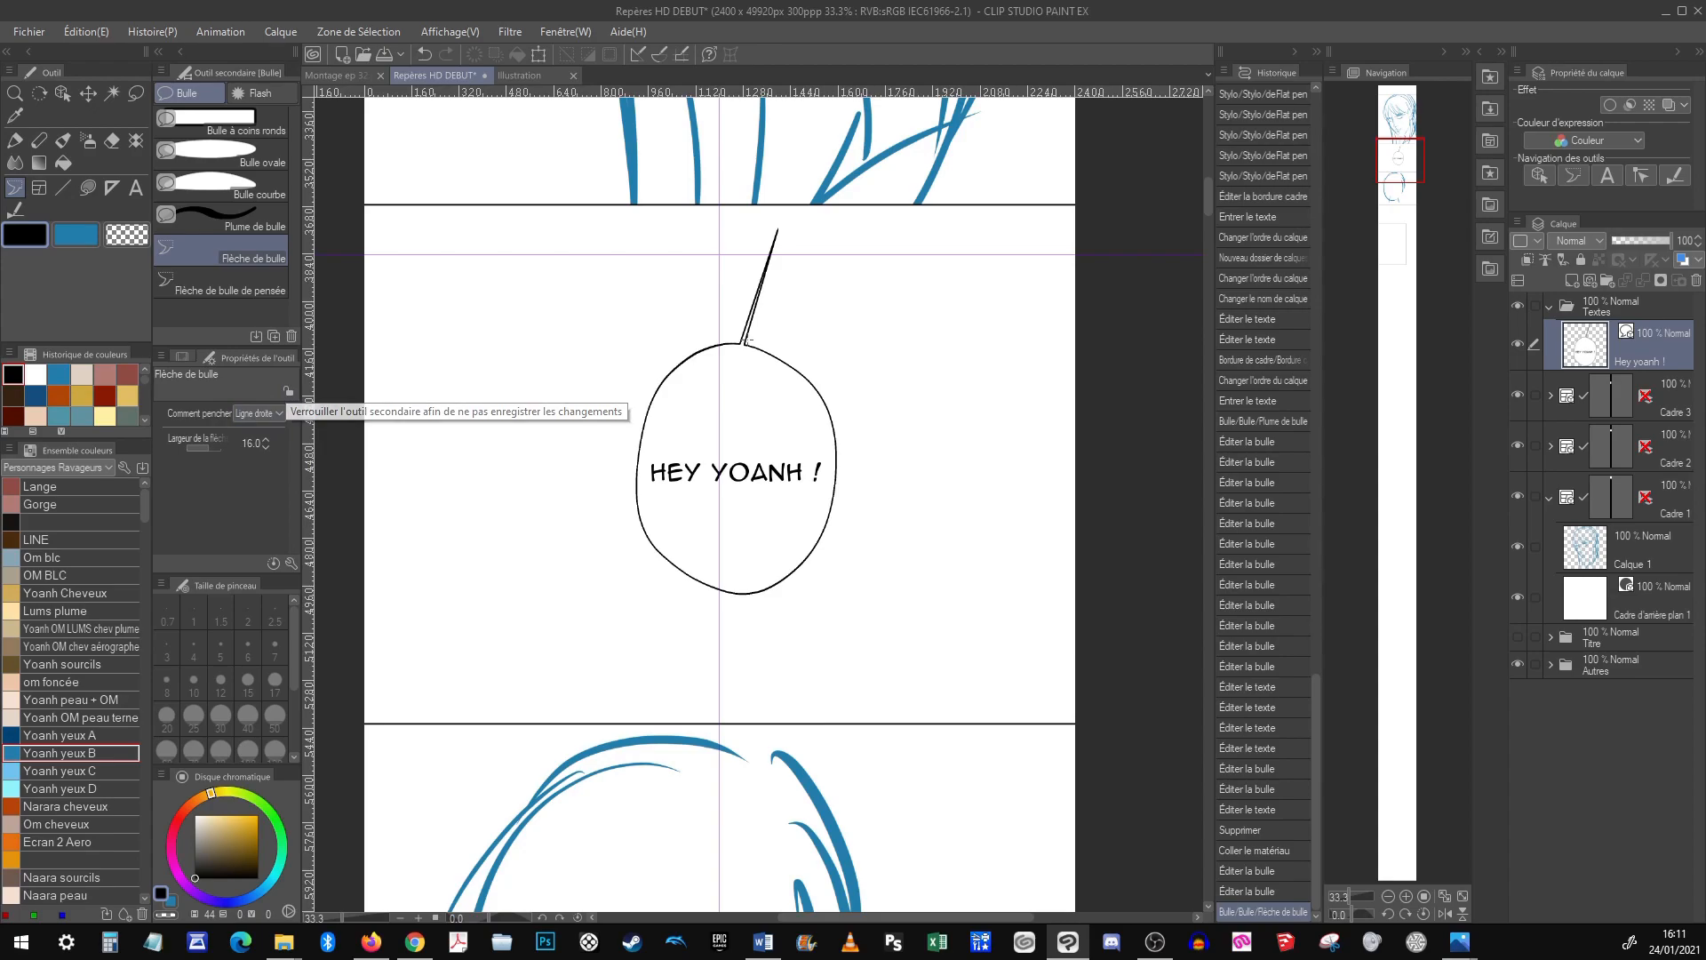
{"action": "key", "text": "ctrl+z"}
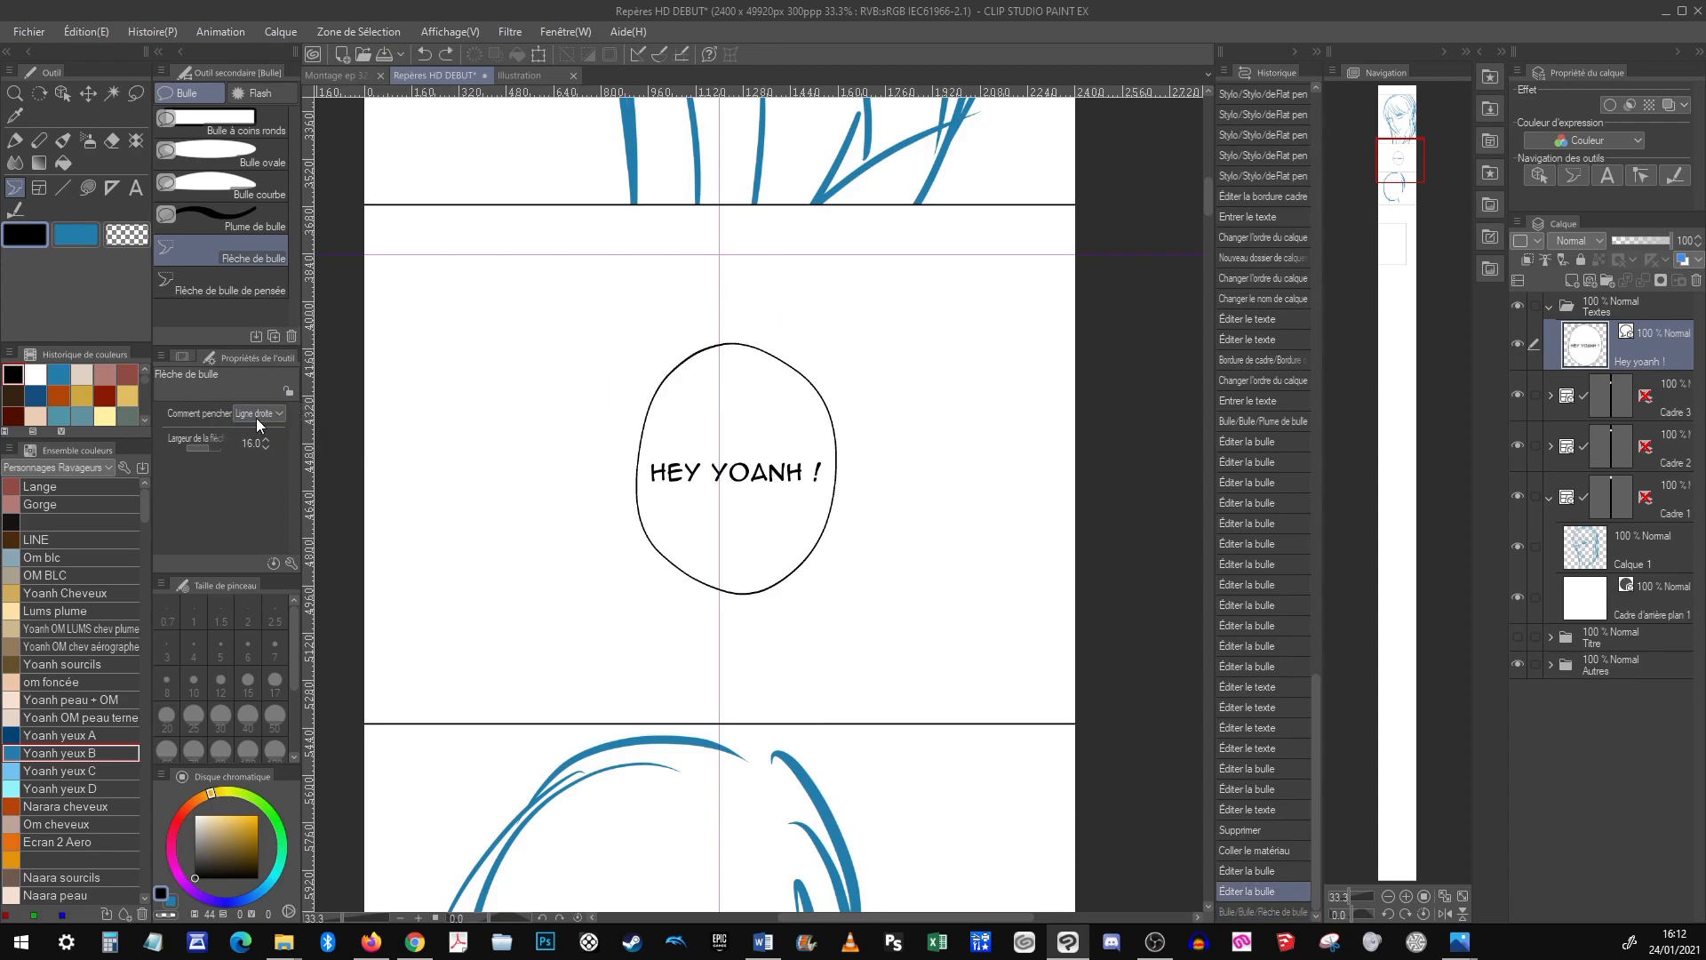
Try a straight balloon tail with the width raised to 500, and undo it
{"action": "left_click_drag", "start_coordinate": [211, 446], "coordinate": [333, 318]}
{"action": "left_click_drag", "start_coordinate": [771, 356], "coordinate": [794, 243]}
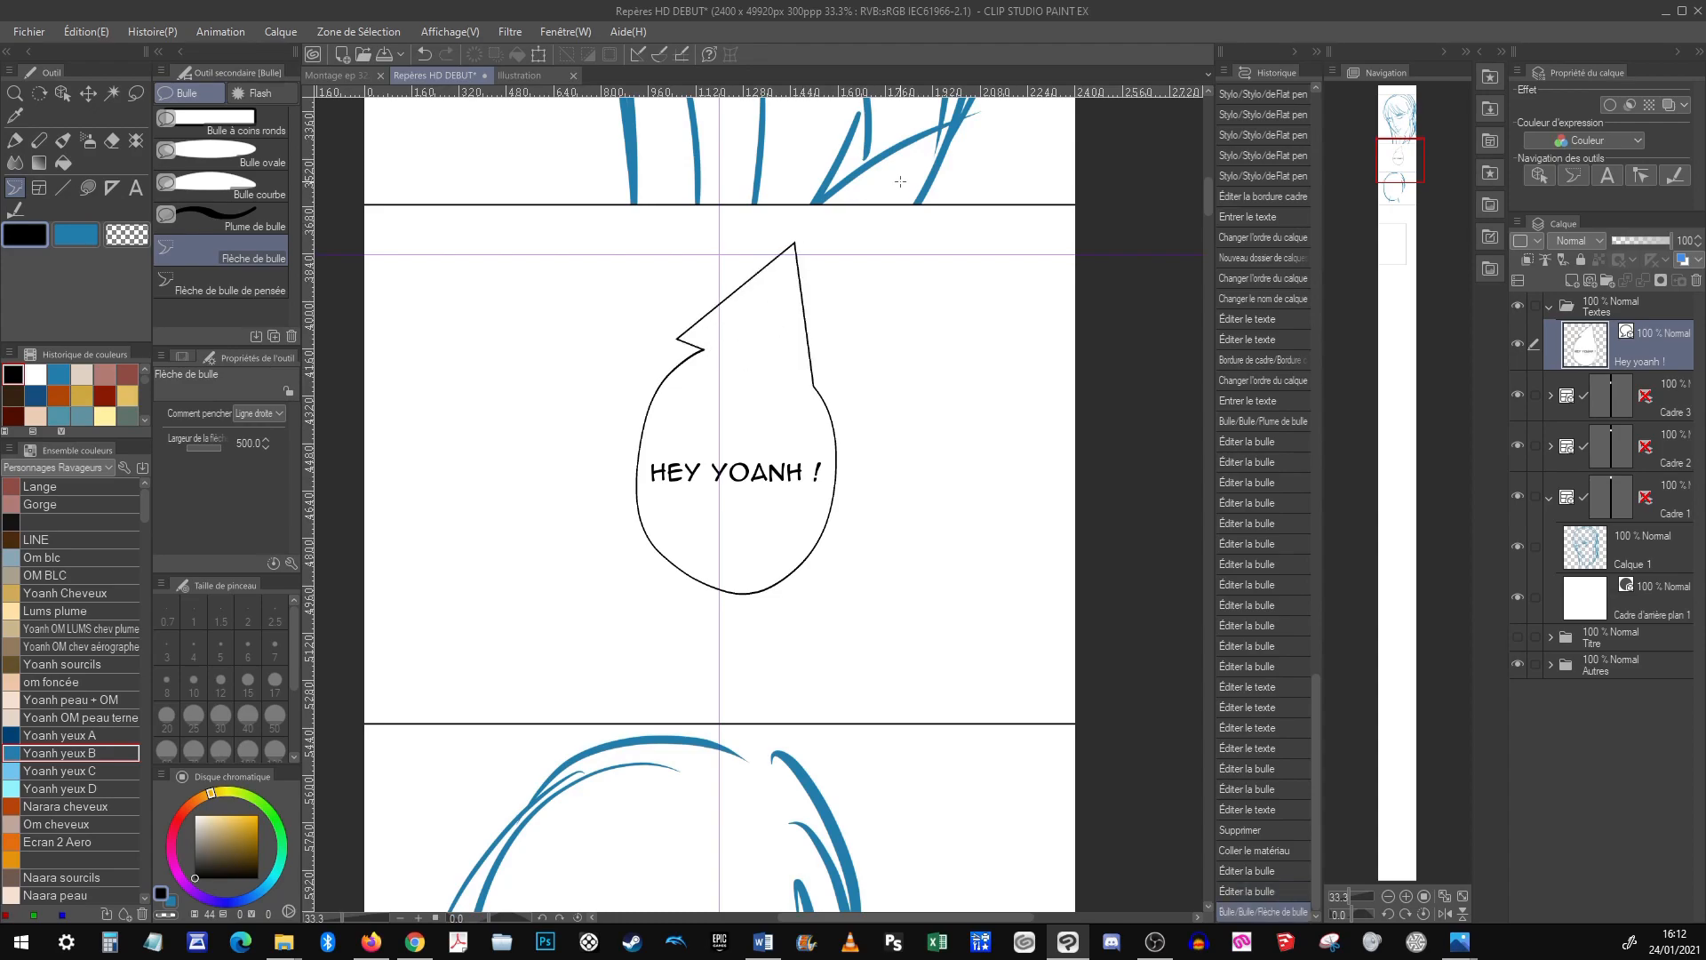
{"action": "key", "text": "ctrl+z"}
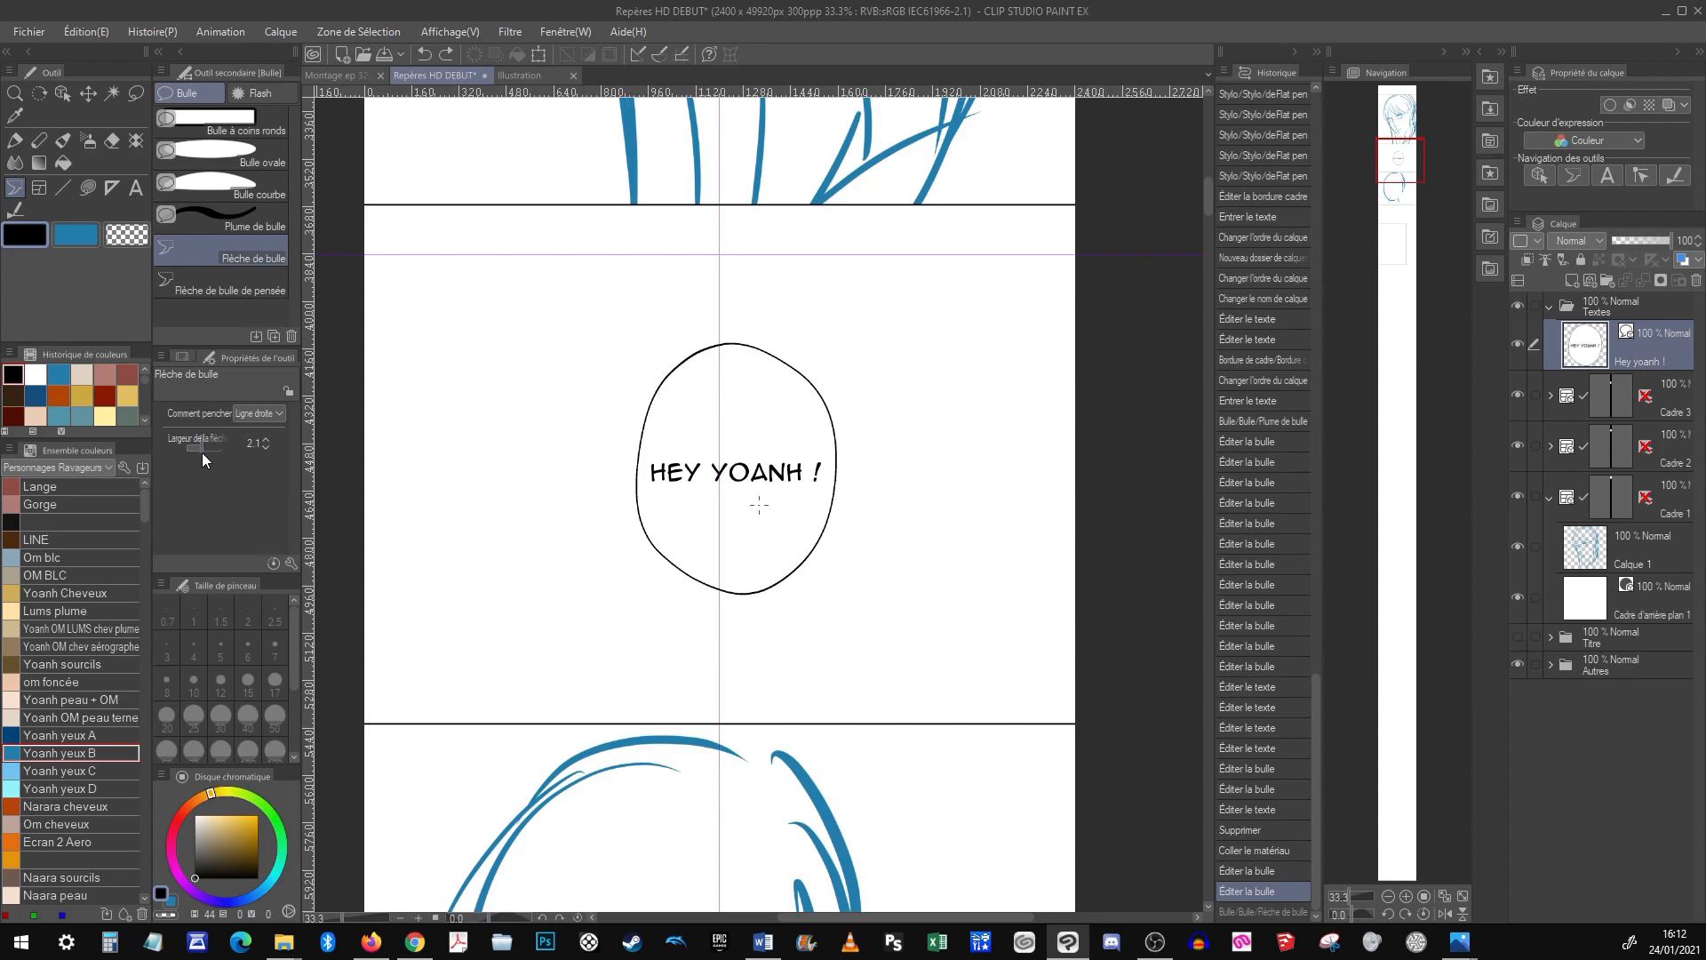
Draw two straight tails on the balloon's top edge, one 2.1 wide and one 16 wide, and delete the thinner one
{"action": "left_click_drag", "start_coordinate": [759, 370], "coordinate": [766, 264]}
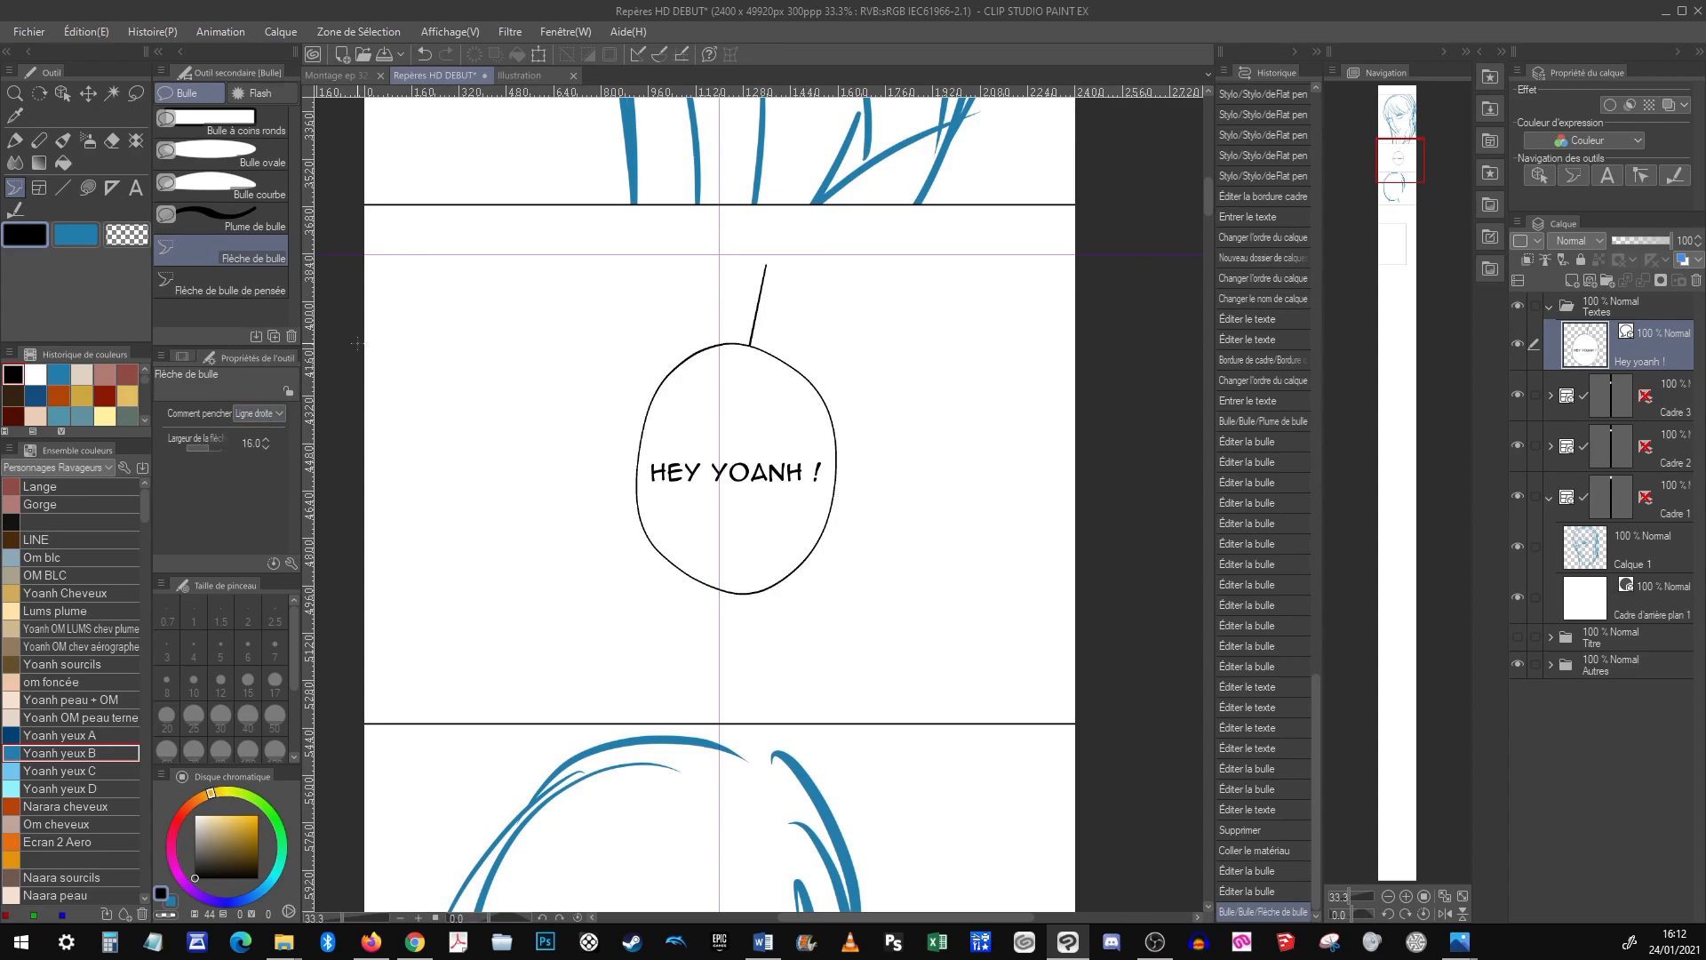
{"action": "left_click_drag", "start_coordinate": [732, 363], "coordinate": [741, 250]}
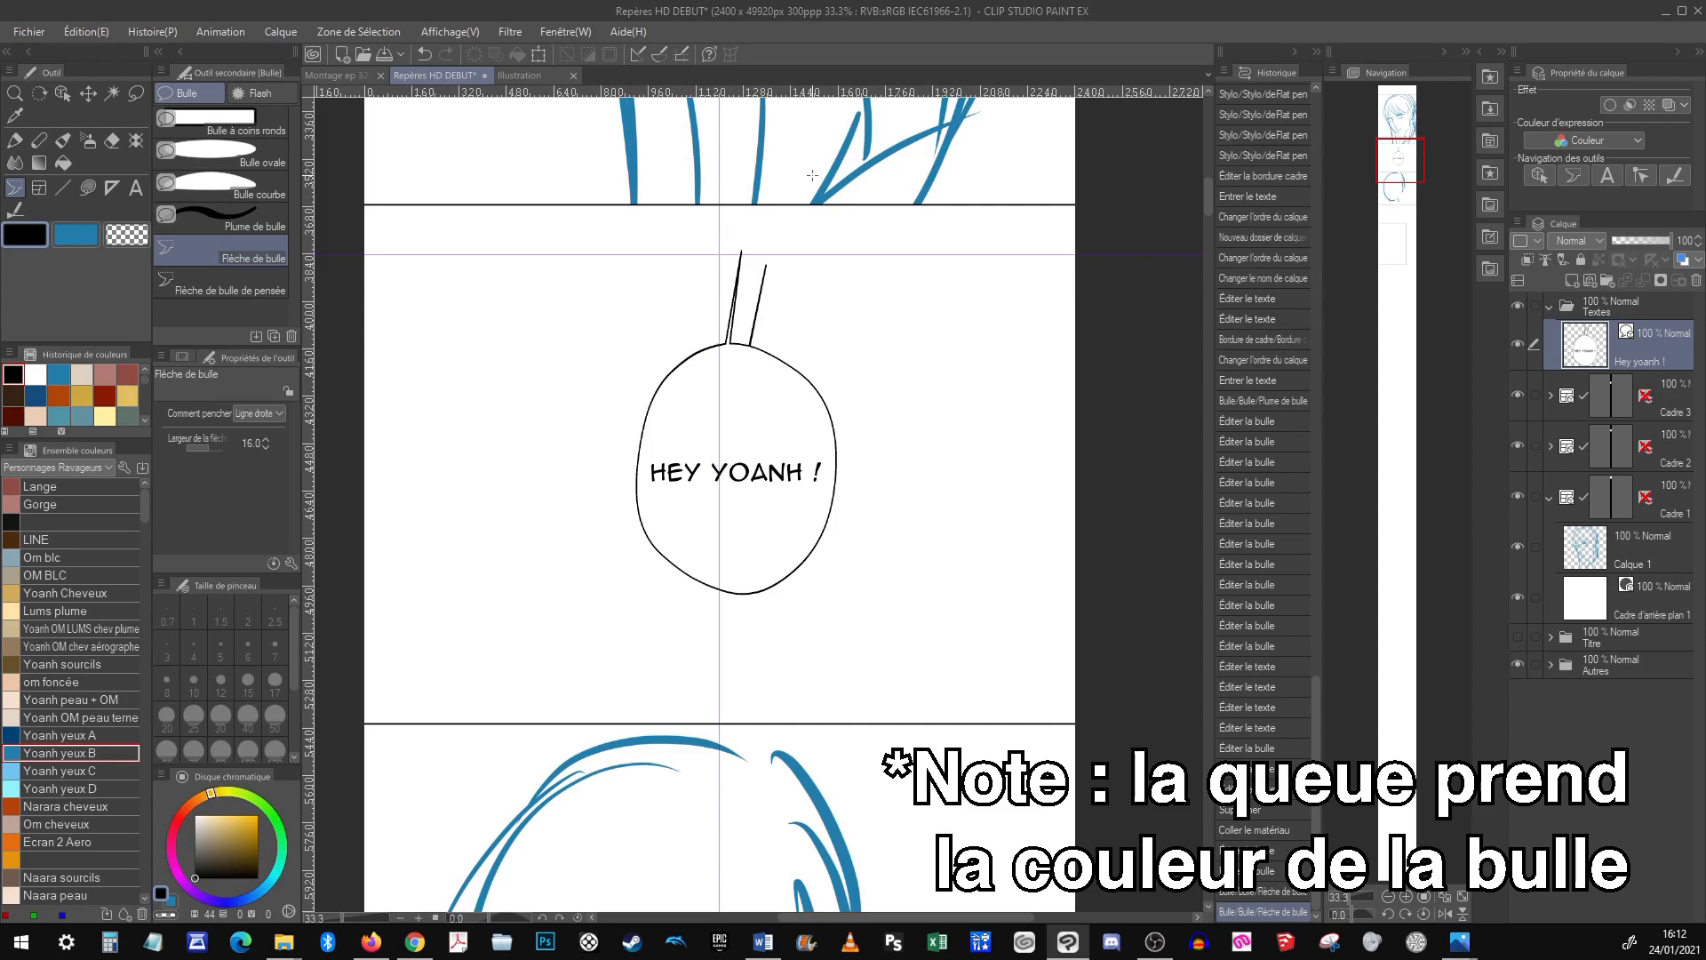
{"action": "key", "text": "o"}
{"action": "left_click", "coordinate": [760, 298]}
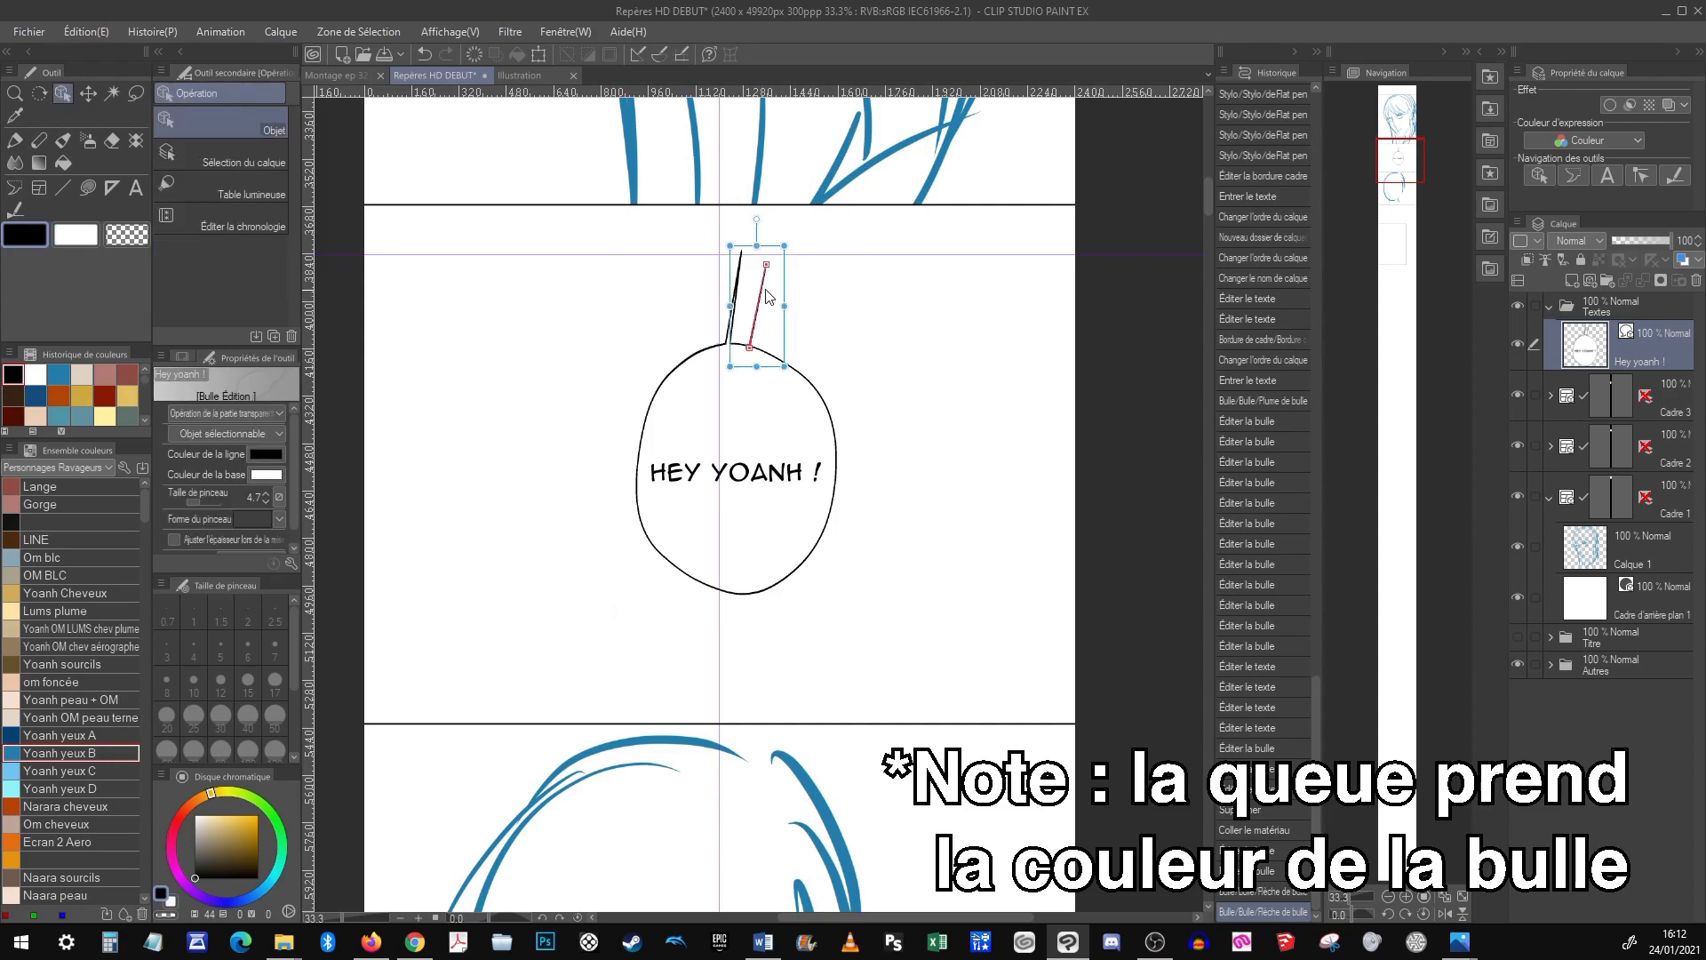
{"action": "key", "text": "Delete"}
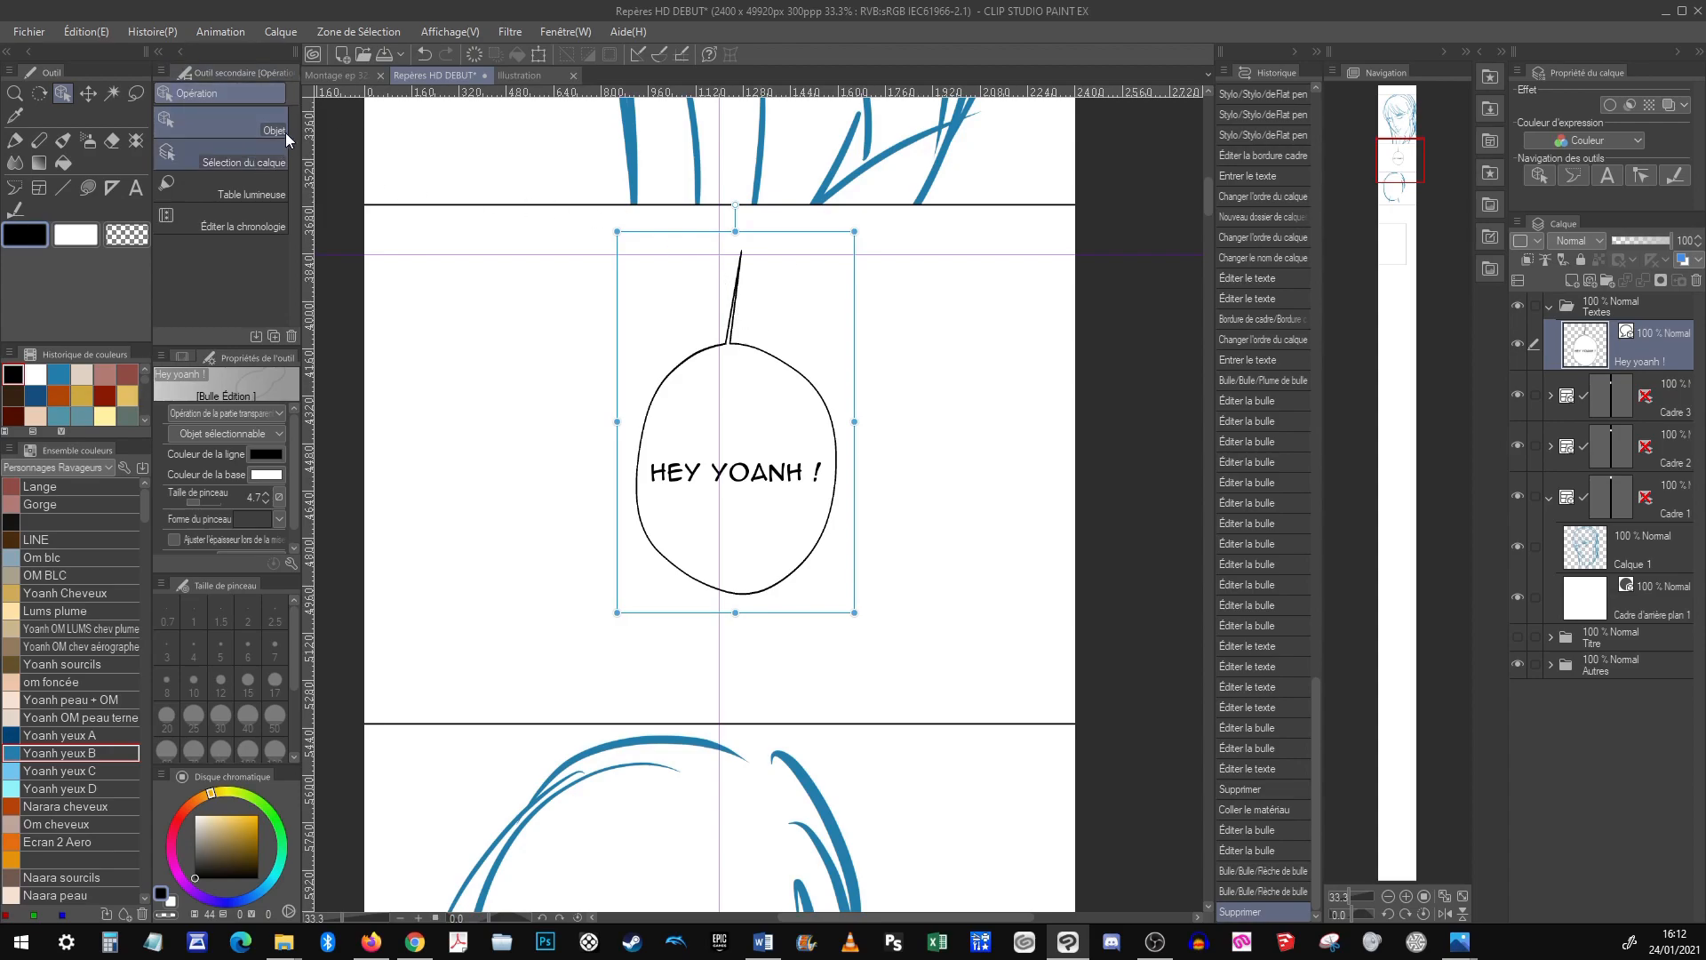
Widen the base of the remaining balloon tail by moving its control point with the Object tool
{"action": "left_click", "coordinate": [733, 341]}
{"action": "mouse_move", "coordinate": [729, 355]}
{"action": "left_mouse_down"}
{"action": "mouse_move", "coordinate": [757, 356]}
{"action": "mouse_move", "coordinate": [702, 354]}
{"action": "mouse_move", "coordinate": [745, 355]}
{"action": "left_mouse_up"}
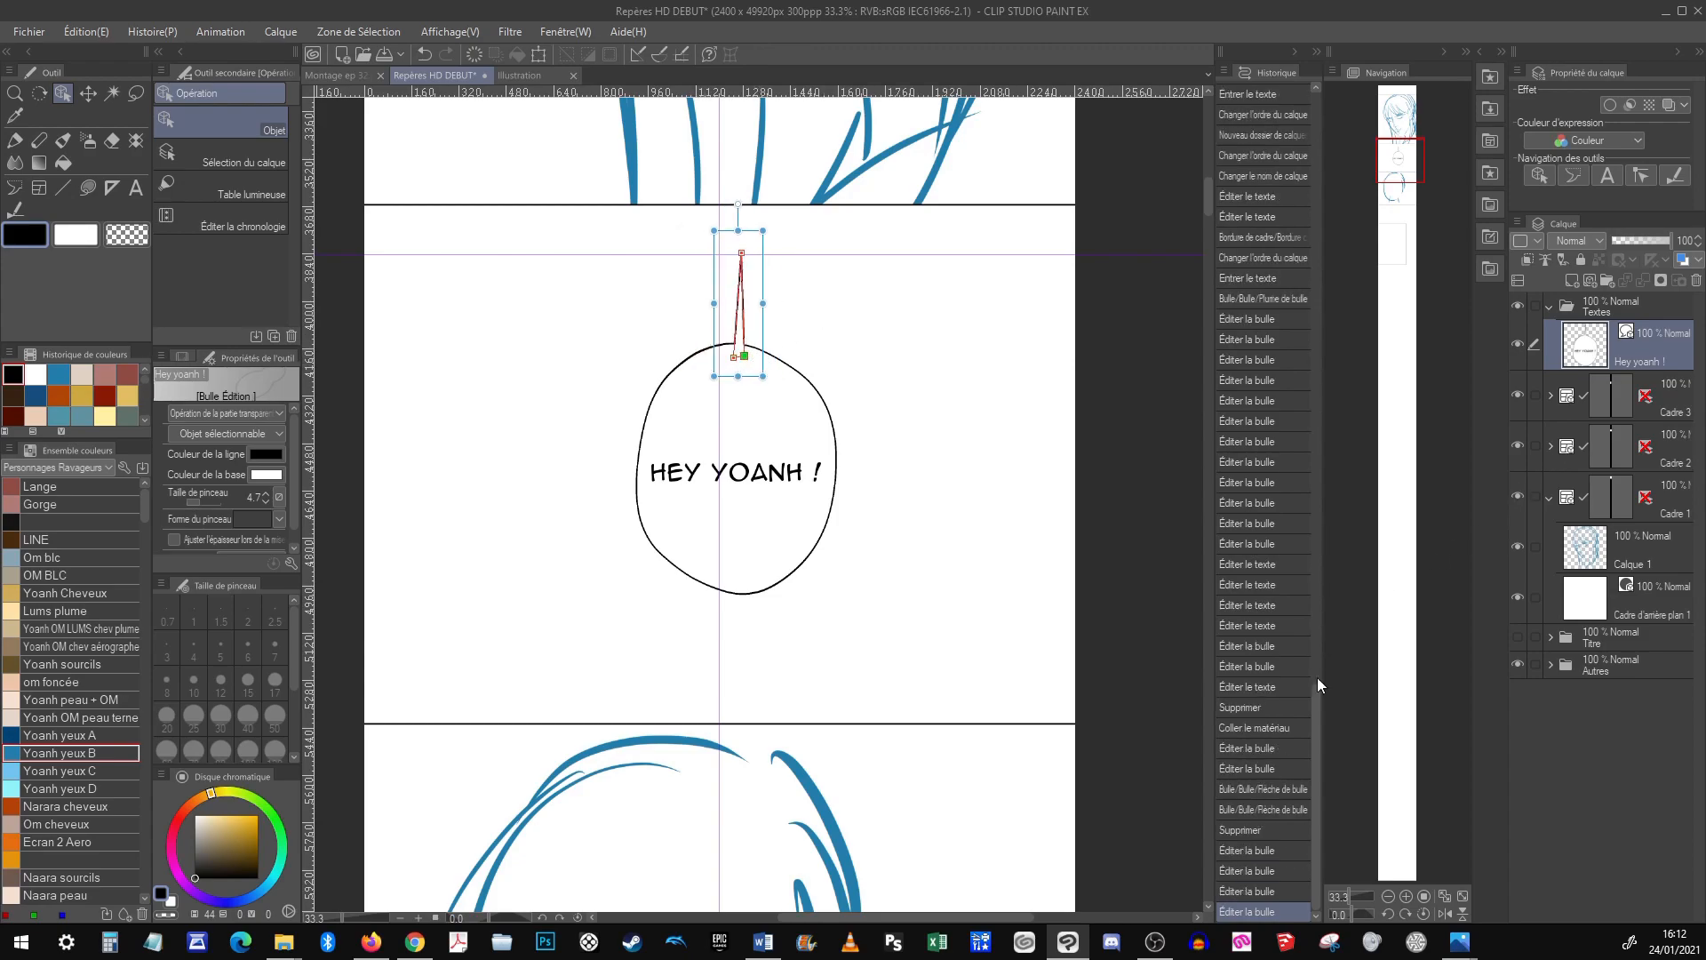
{"action": "left_click", "coordinate": [1389, 896]}
{"action": "left_click", "coordinate": [1388, 896]}
{"action": "scroll", "coordinate": [1193, 659], "scroll_direction": "up", "scroll_amount": 3}
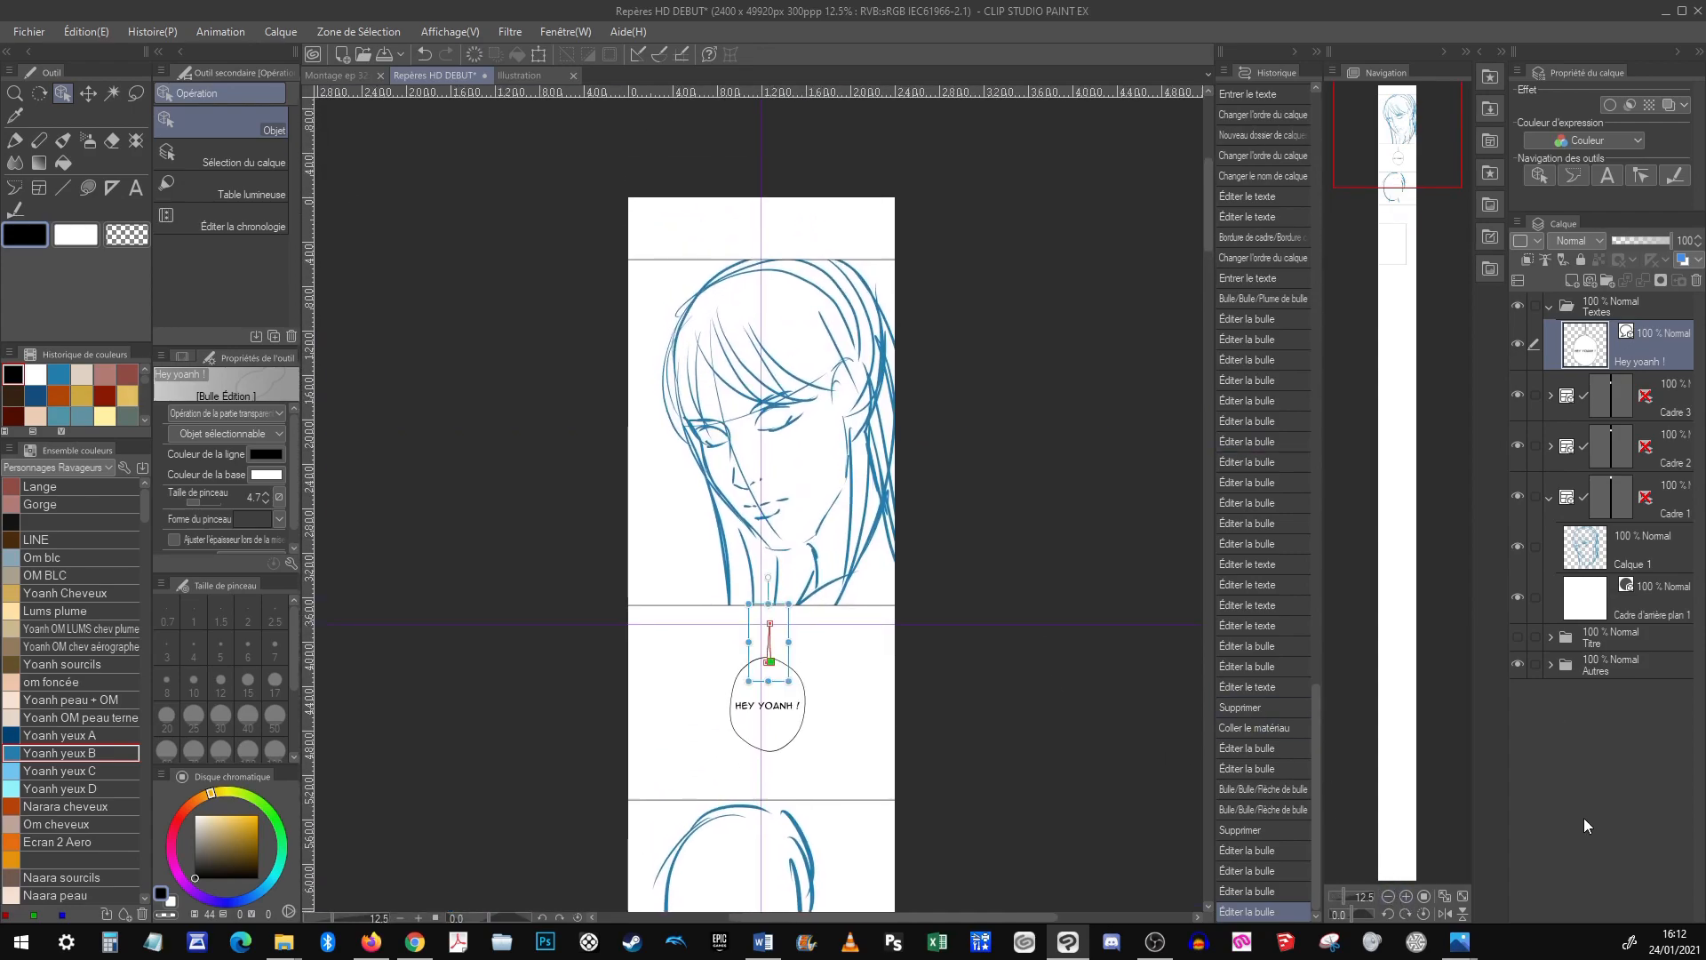
Select the second frame, Cadre 2, from the canvas and collapse its folder in the layer list
{"action": "left_click", "coordinate": [813, 841]}
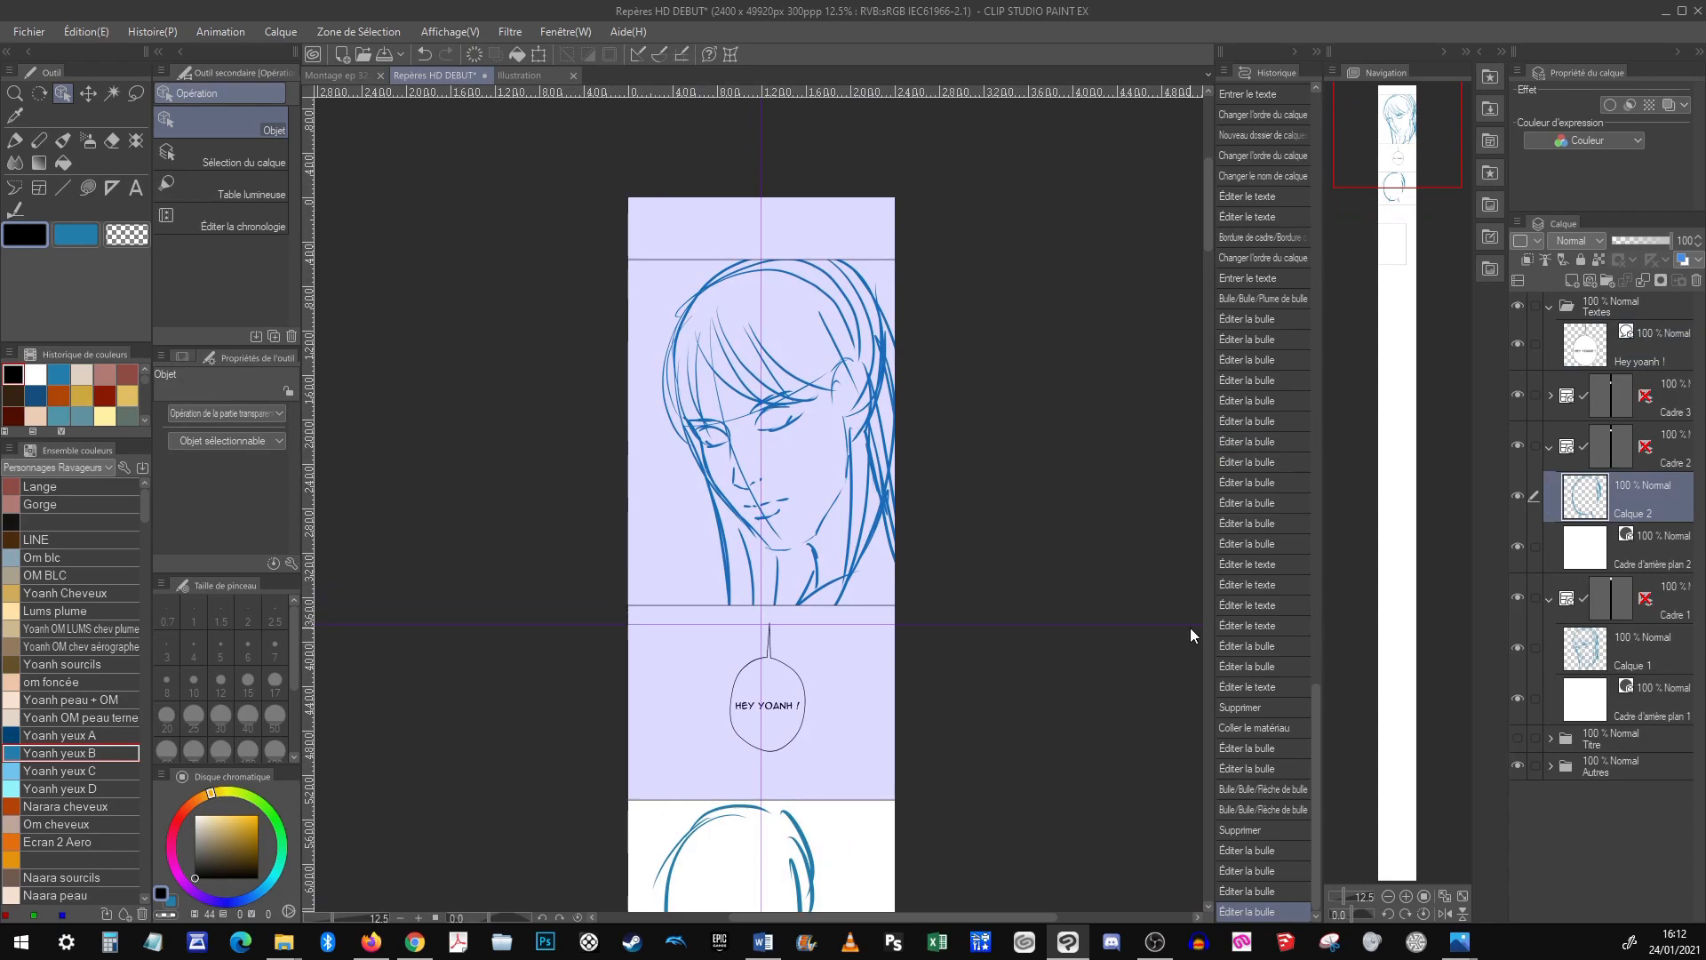
{"action": "left_click_drag", "start_coordinate": [1413, 155], "coordinate": [1454, 117]}
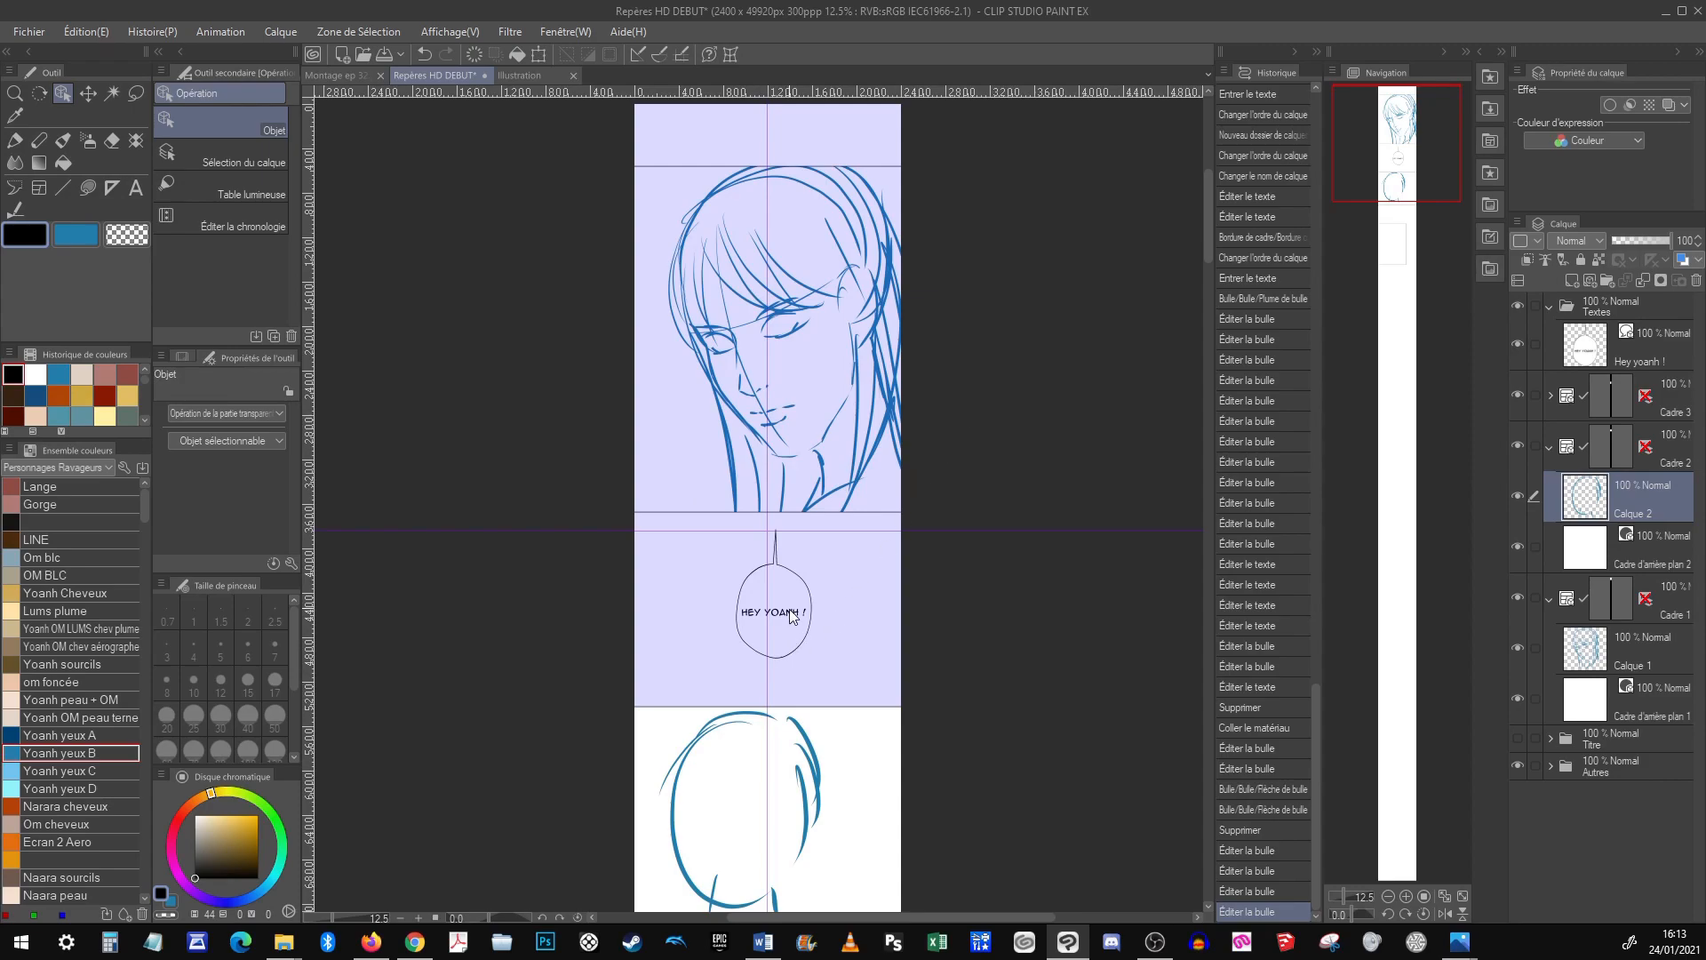
{"action": "left_click_drag", "start_coordinate": [1423, 161], "coordinate": [1420, 205]}
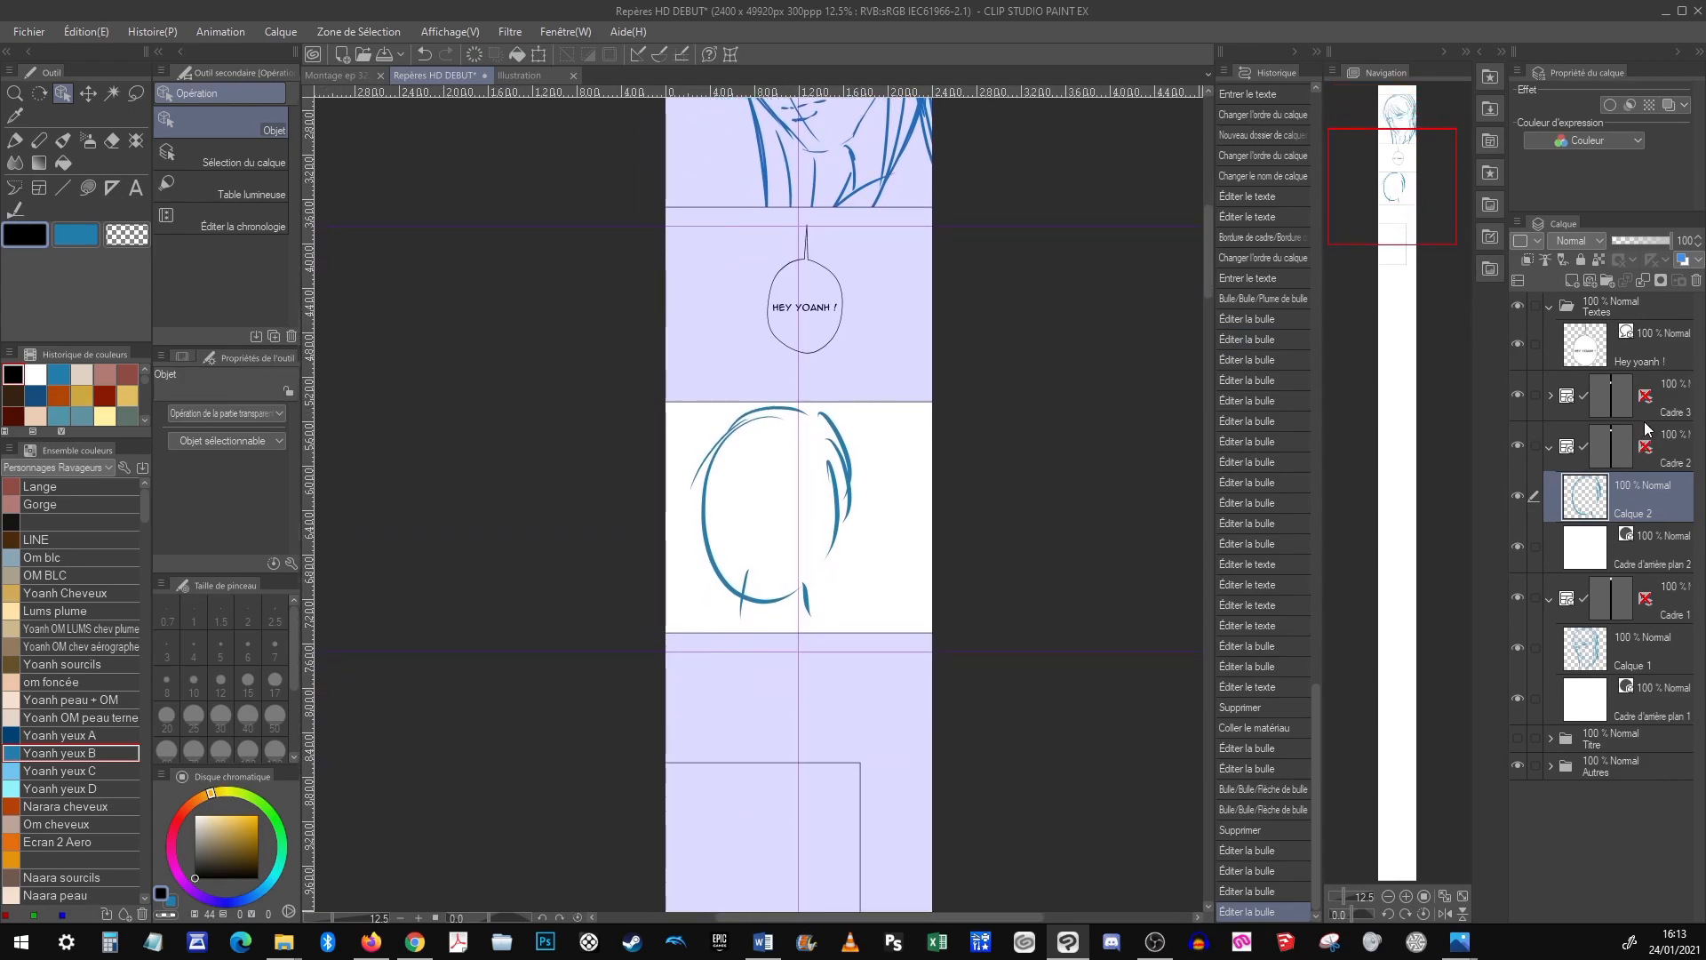
{"action": "left_click", "coordinate": [1549, 446]}
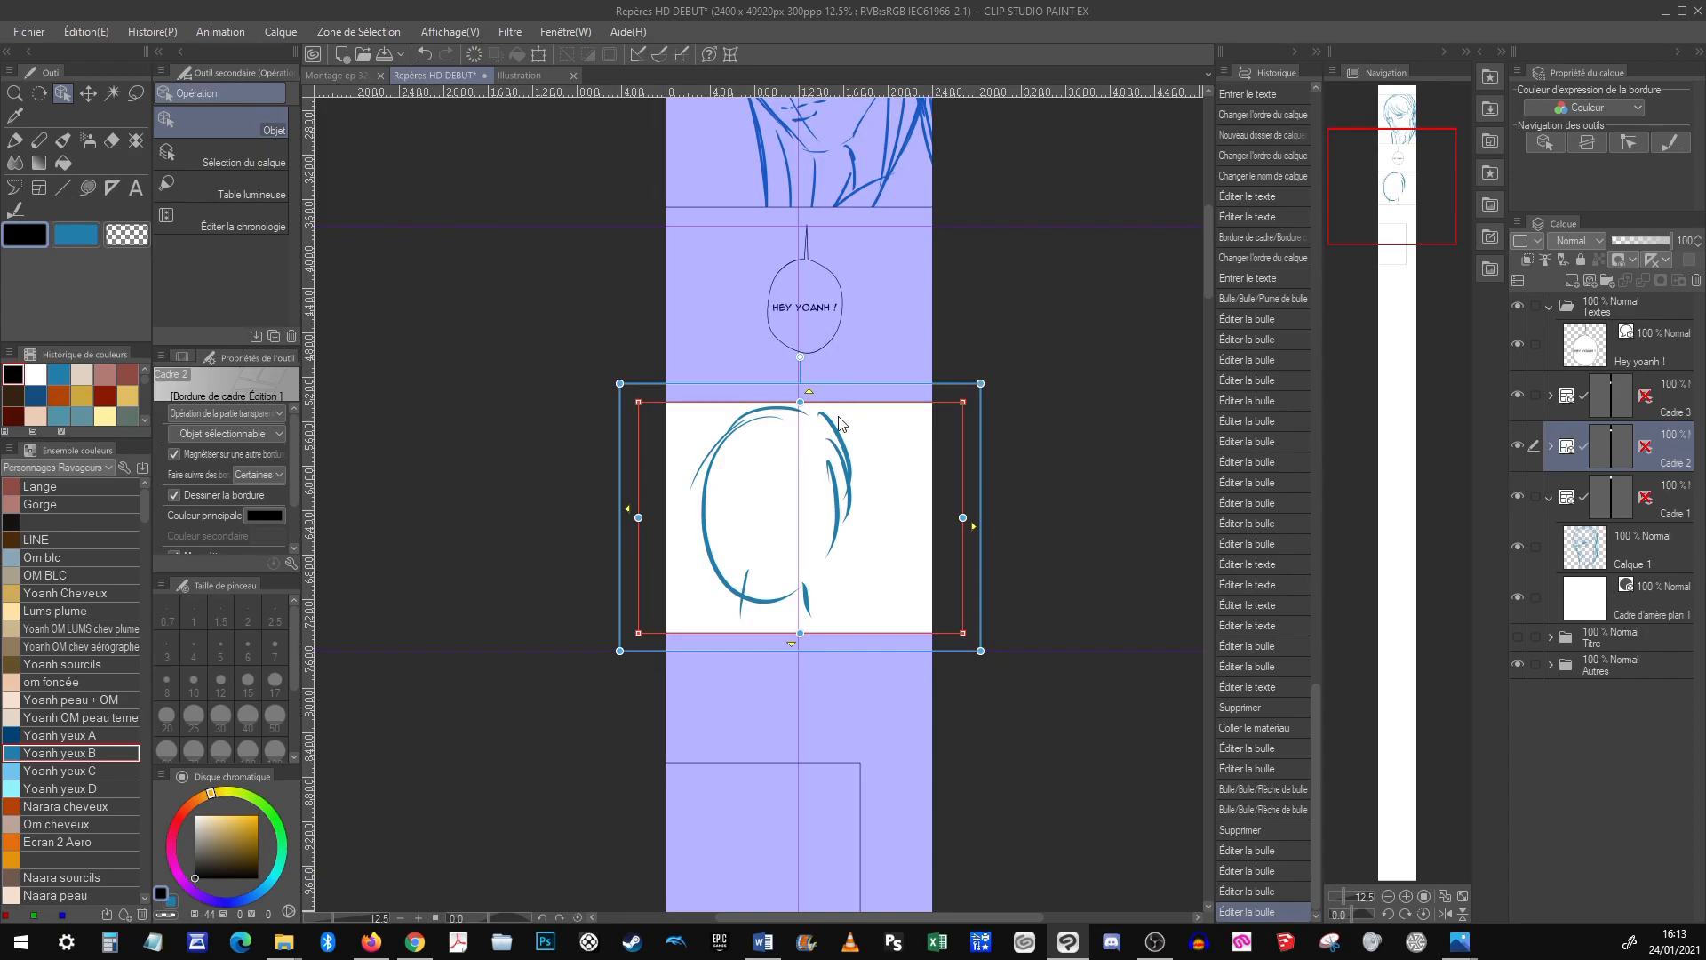
{"action": "left_click_drag", "start_coordinate": [1422, 210], "coordinate": [1435, 151]}
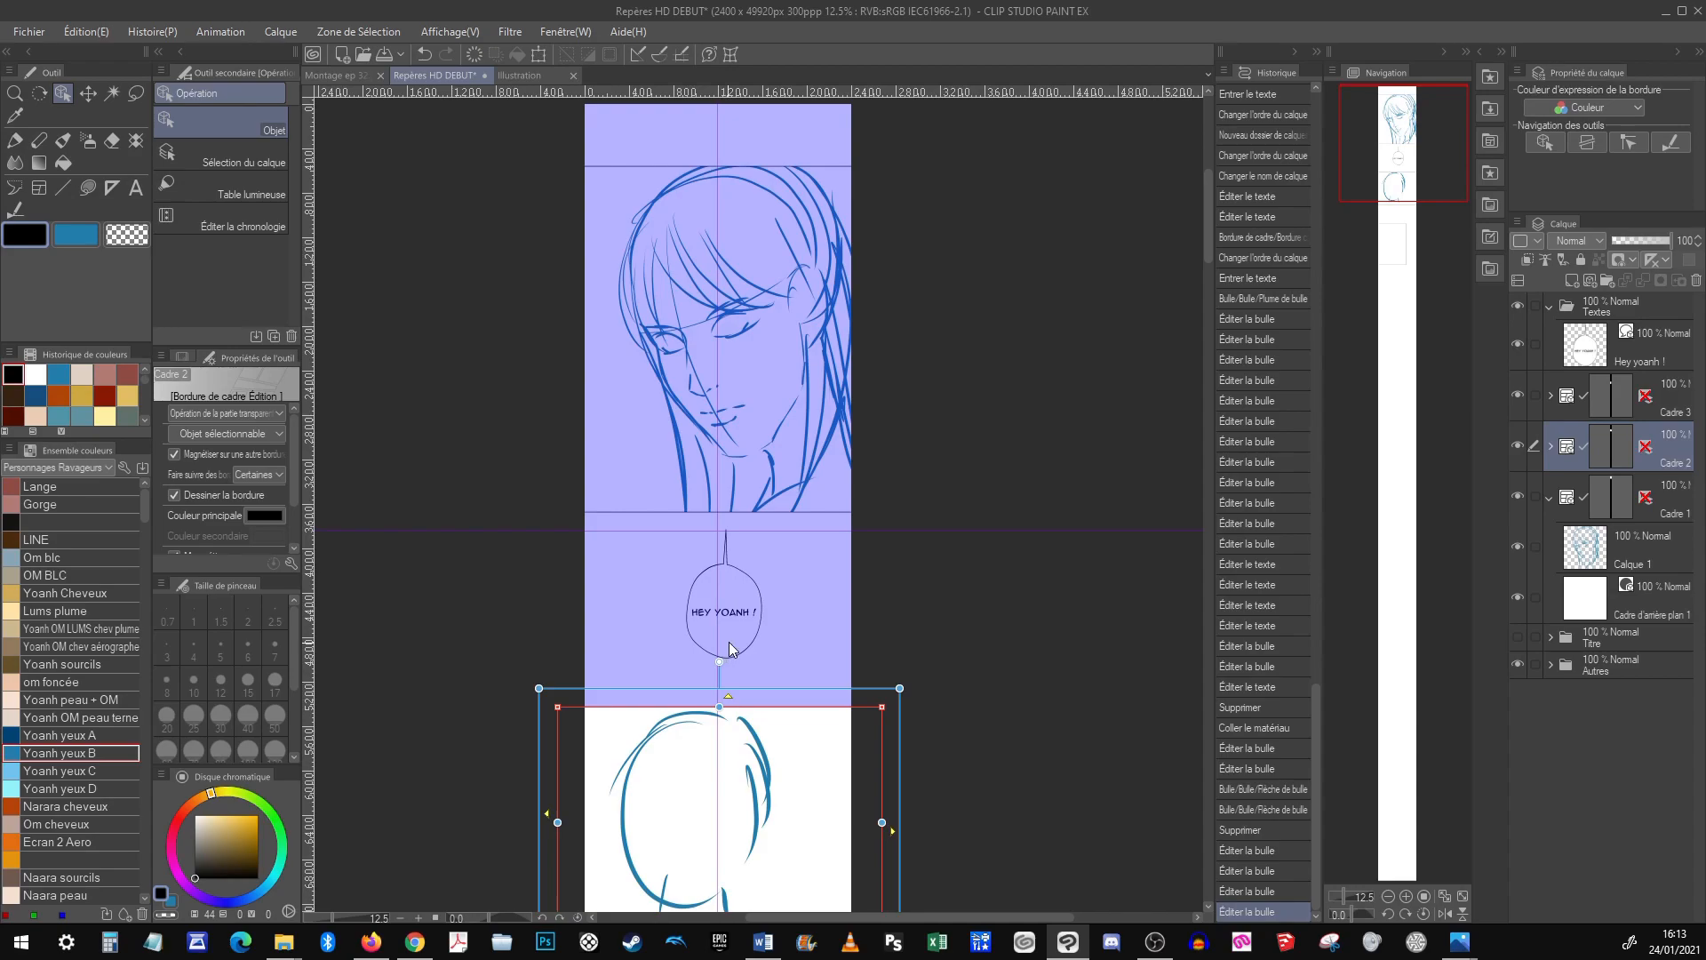
{"action": "left_click_drag", "start_coordinate": [1421, 151], "coordinate": [1425, 201]}
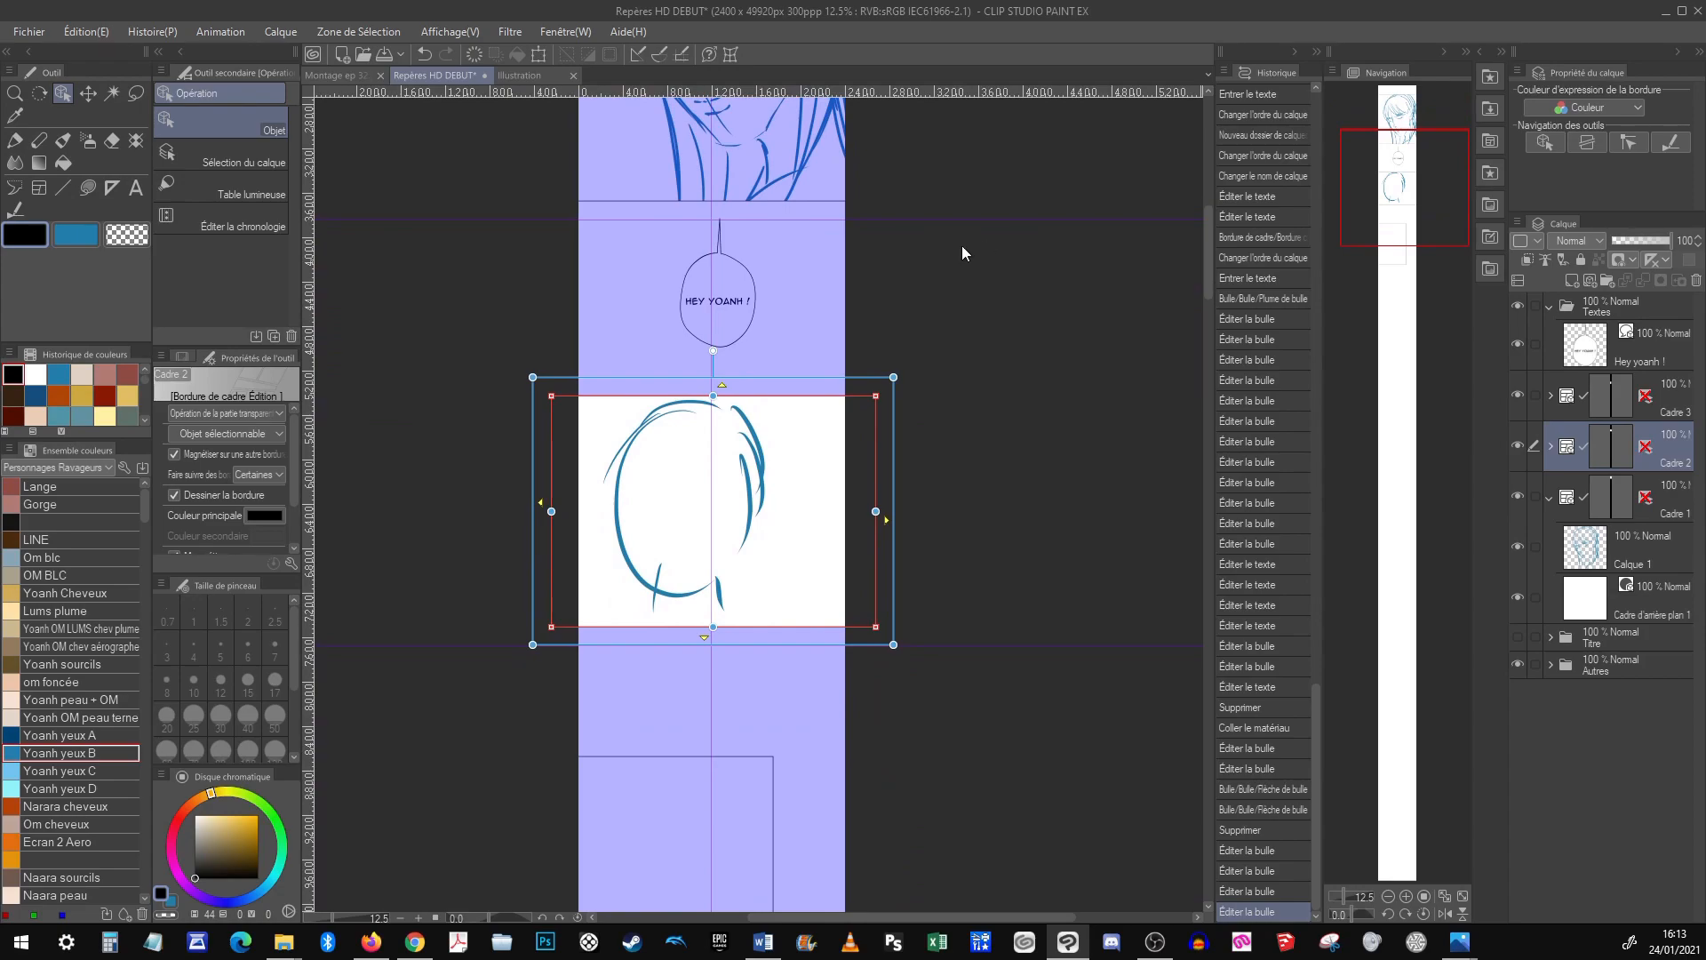
Lower the balloon with its tail and text using the Object tool, and shift it slightly right with the Move Layer tool
{"action": "left_click", "coordinate": [727, 274]}
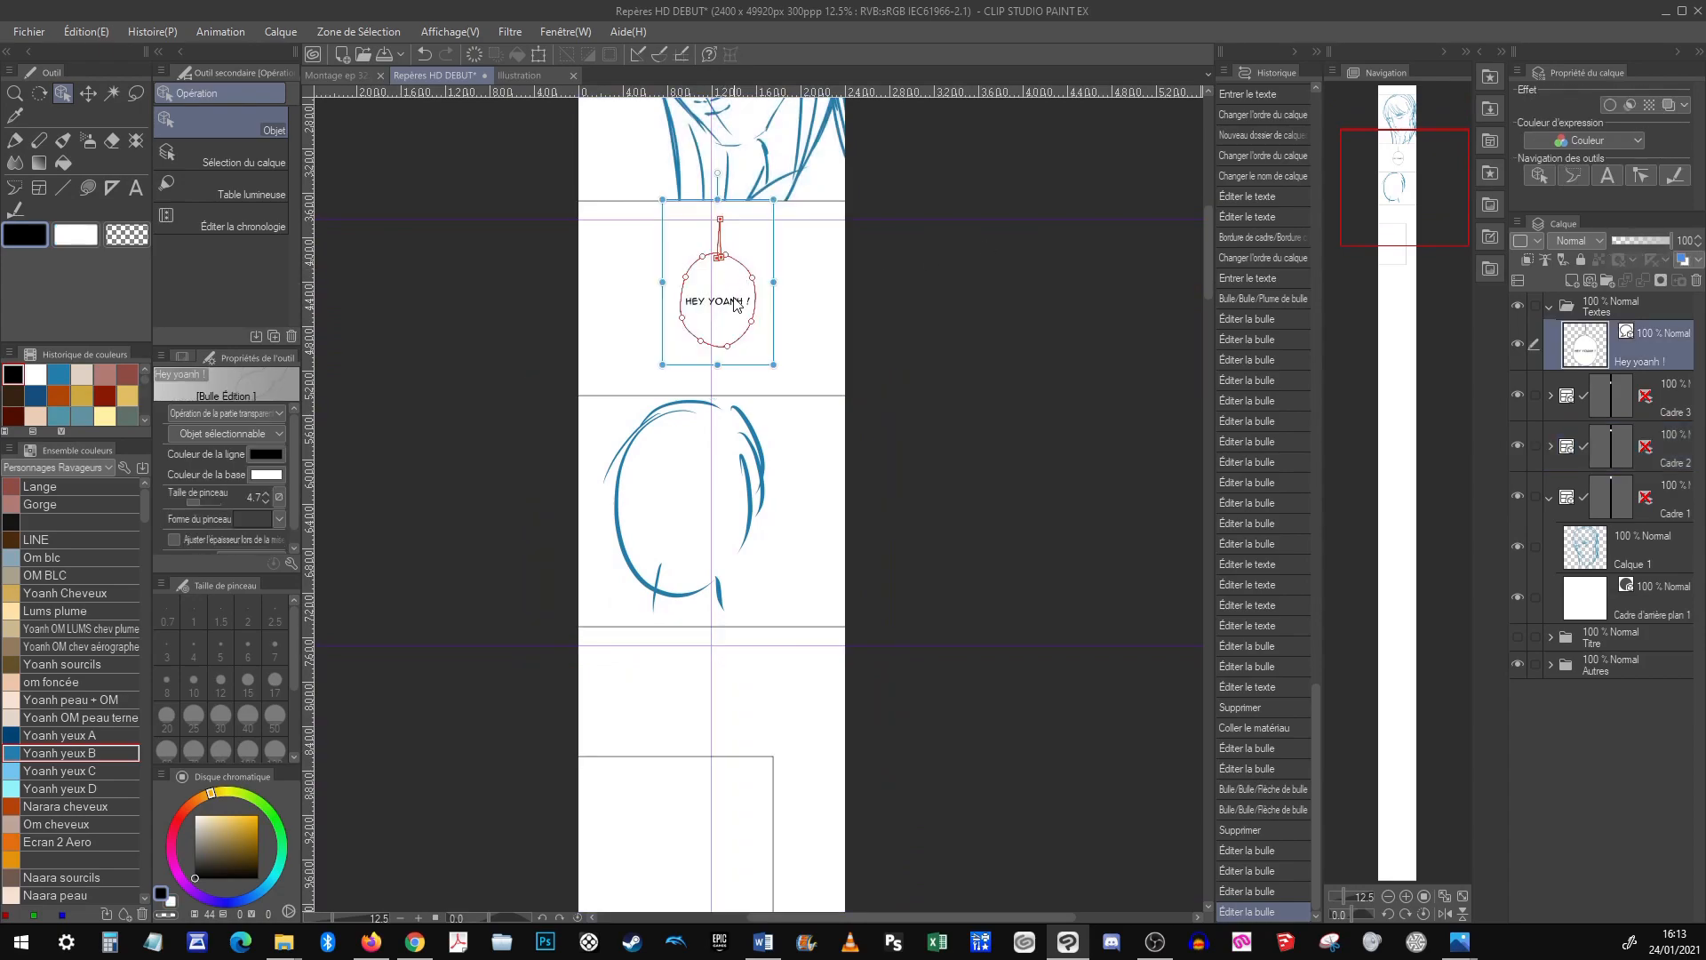
{"action": "left_click_drag", "start_coordinate": [759, 201], "coordinate": [766, 252]}
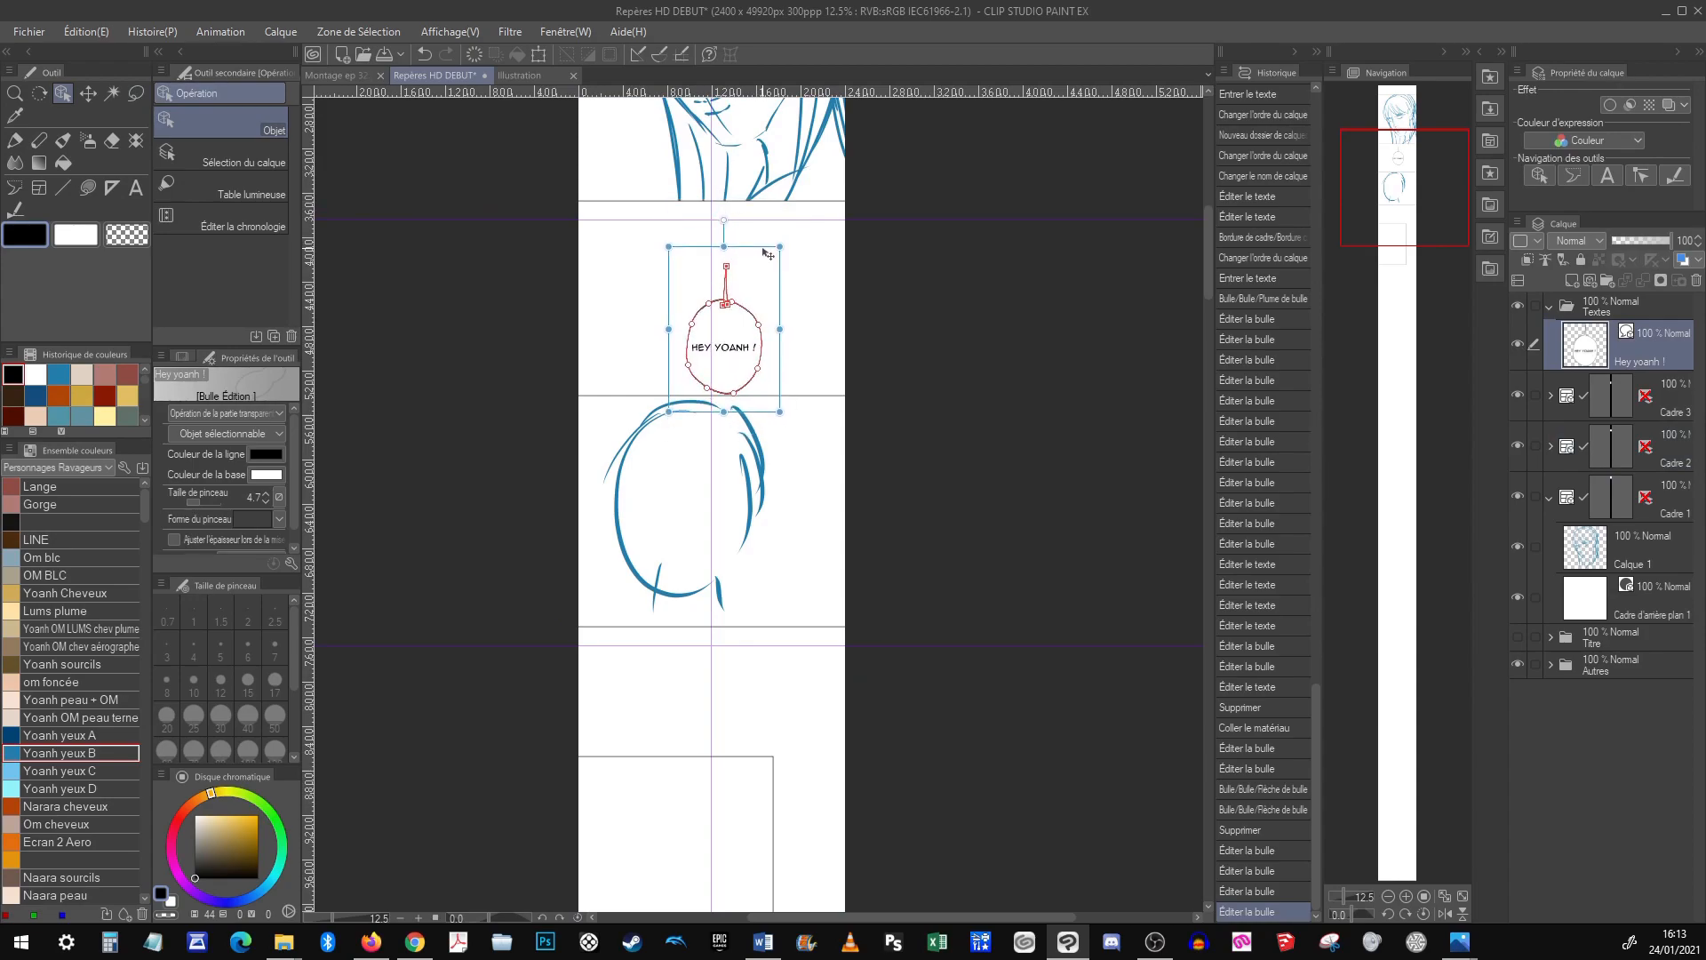
{"action": "left_click", "coordinate": [15, 143]}
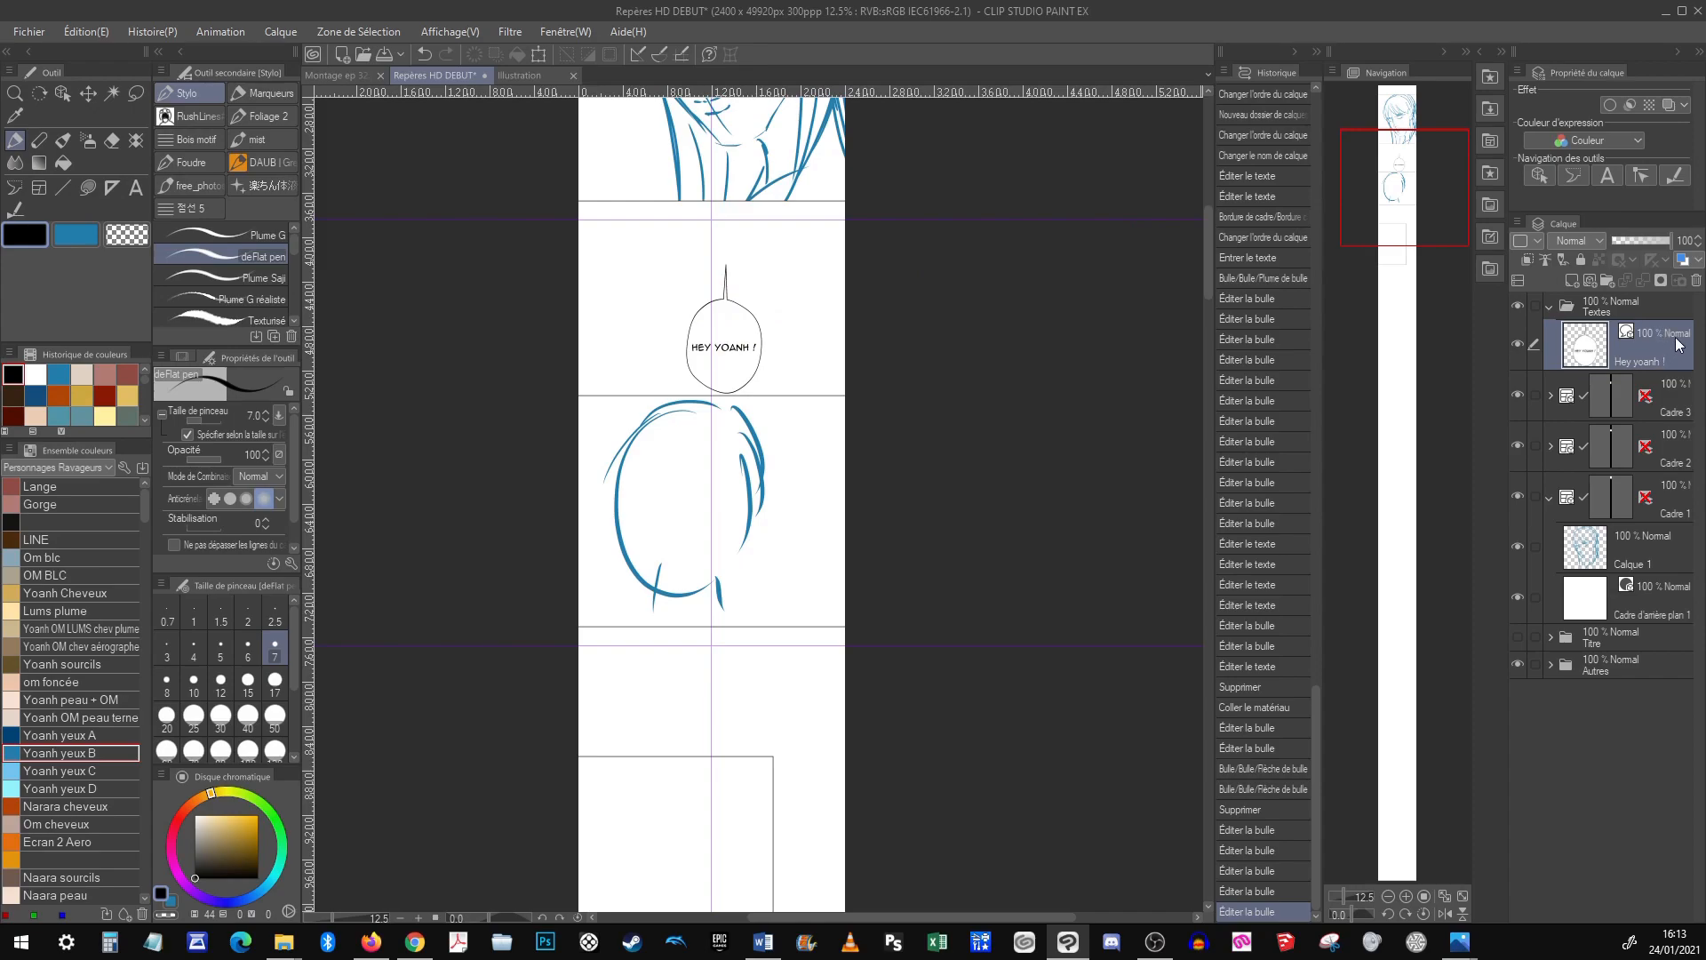
{"action": "left_click", "coordinate": [88, 94]}
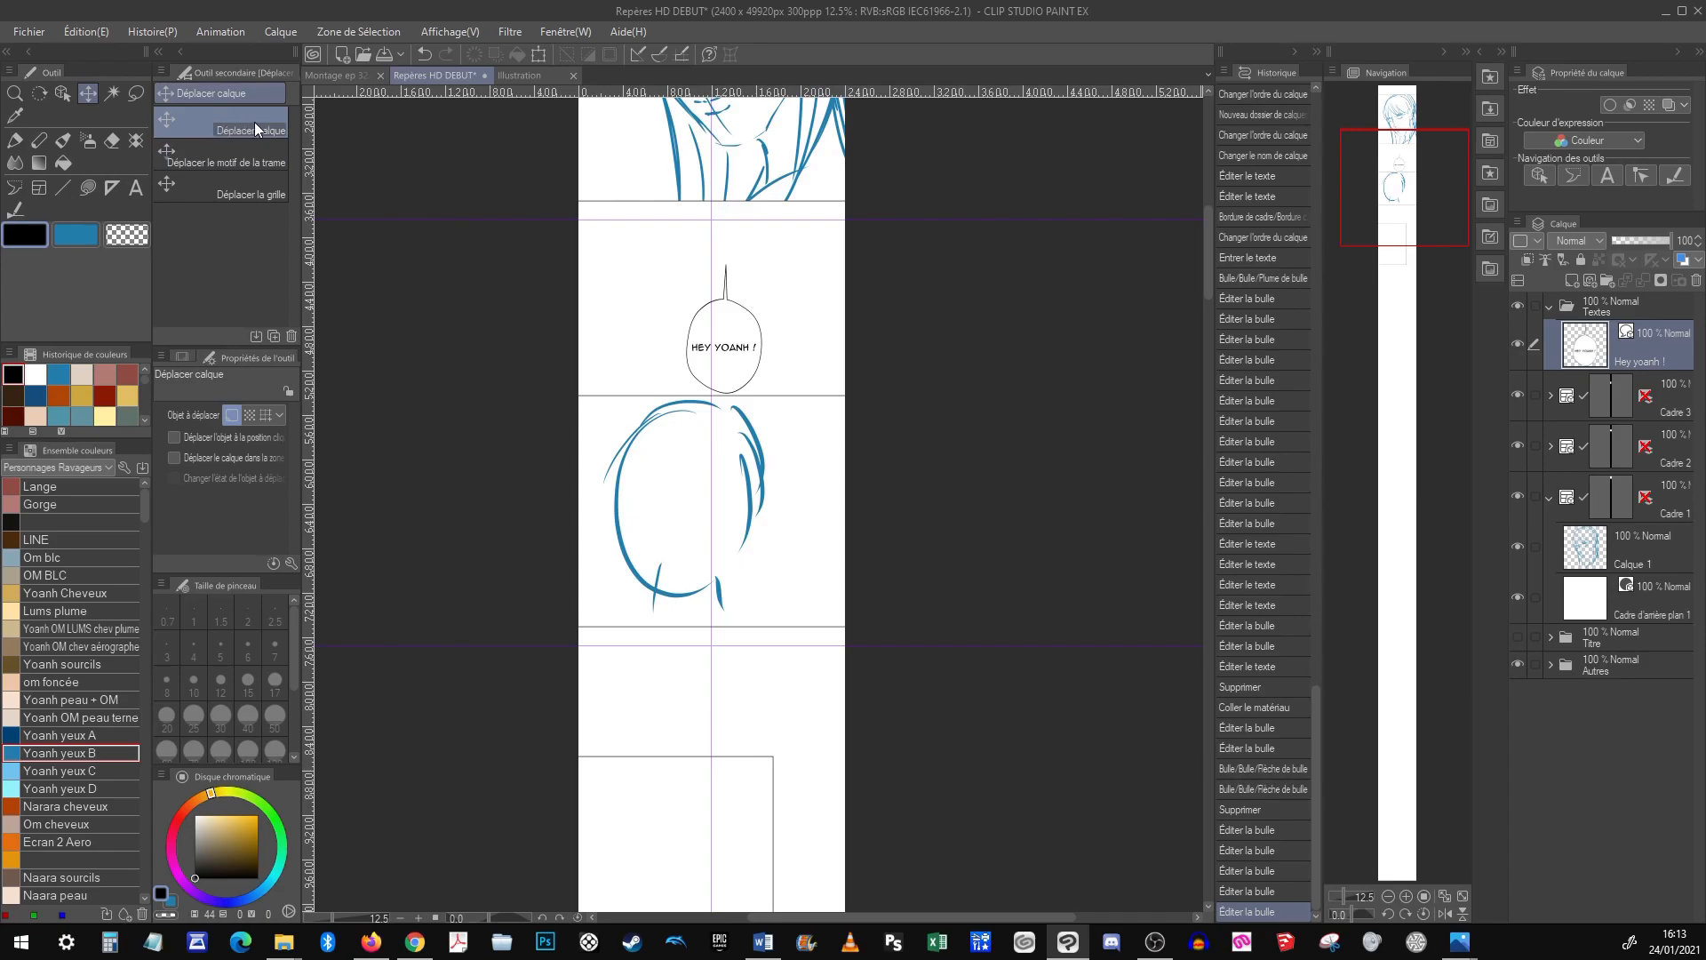
{"action": "mouse_move", "coordinate": [762, 382]}
{"action": "left_mouse_down"}
{"action": "mouse_move", "coordinate": [734, 389]}
{"action": "mouse_move", "coordinate": [693, 330]}
{"action": "mouse_move", "coordinate": [802, 351]}
{"action": "mouse_move", "coordinate": [687, 404]}
{"action": "mouse_move", "coordinate": [747, 366]}
{"action": "mouse_move", "coordinate": [776, 379]}
{"action": "left_mouse_up"}
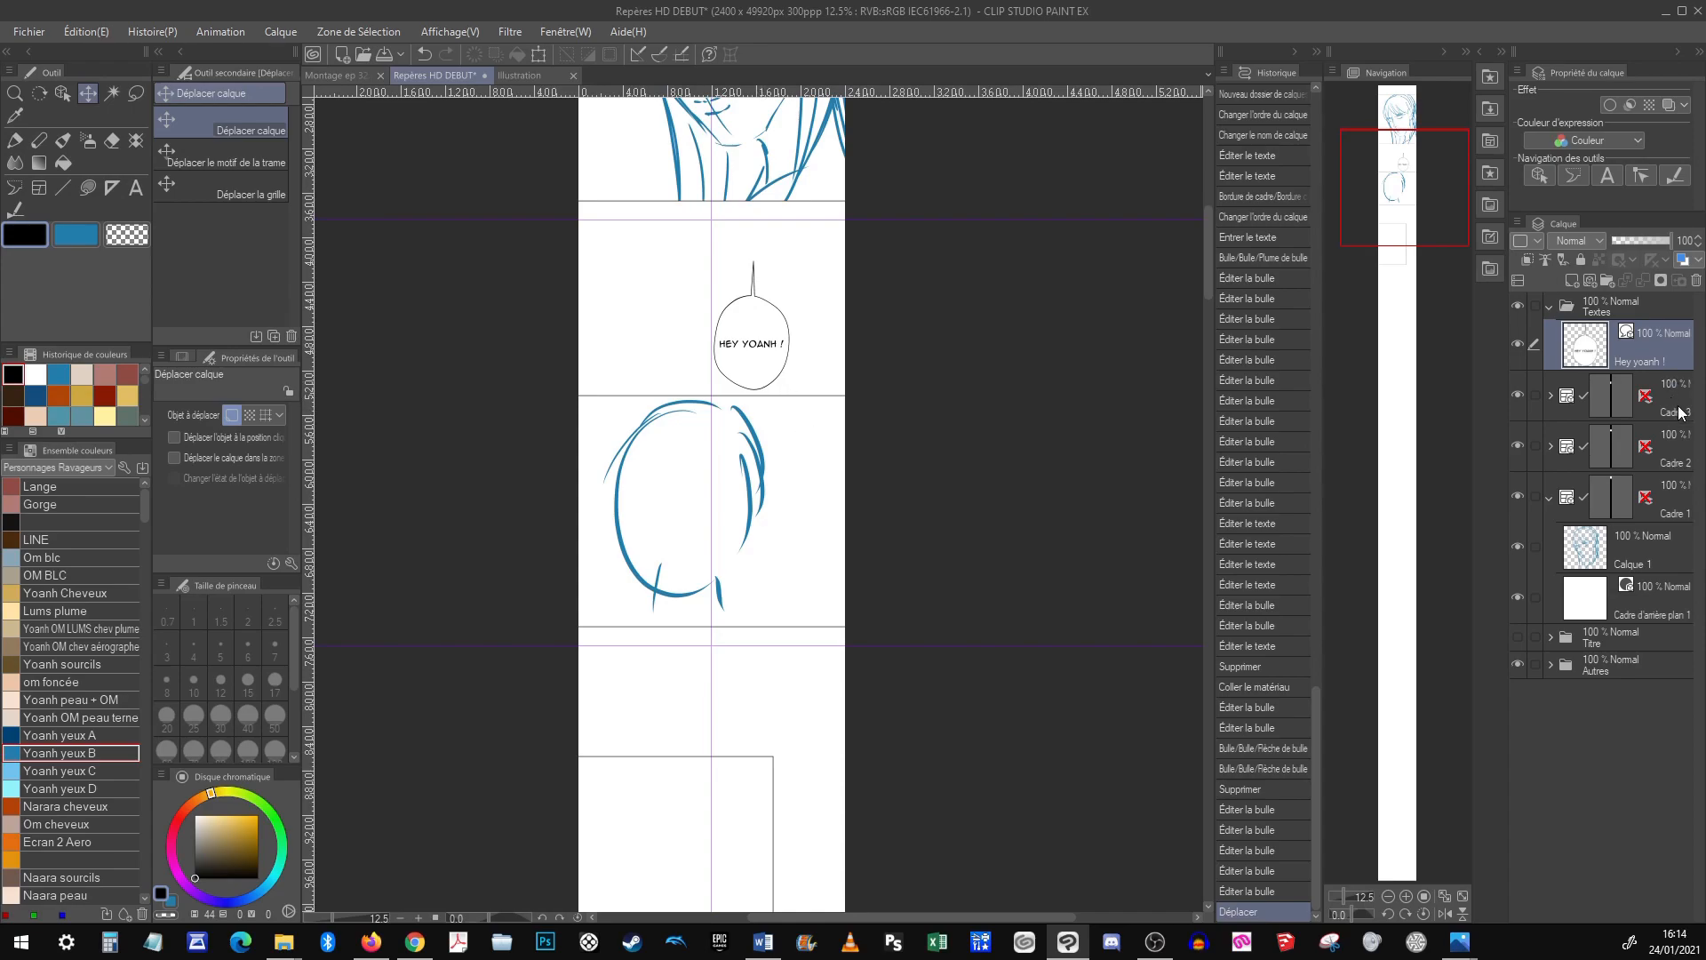
Move the Cadre 2 frame with its sketch down the strip to leave more white space under the balloon
{"action": "left_click", "coordinate": [1680, 457]}
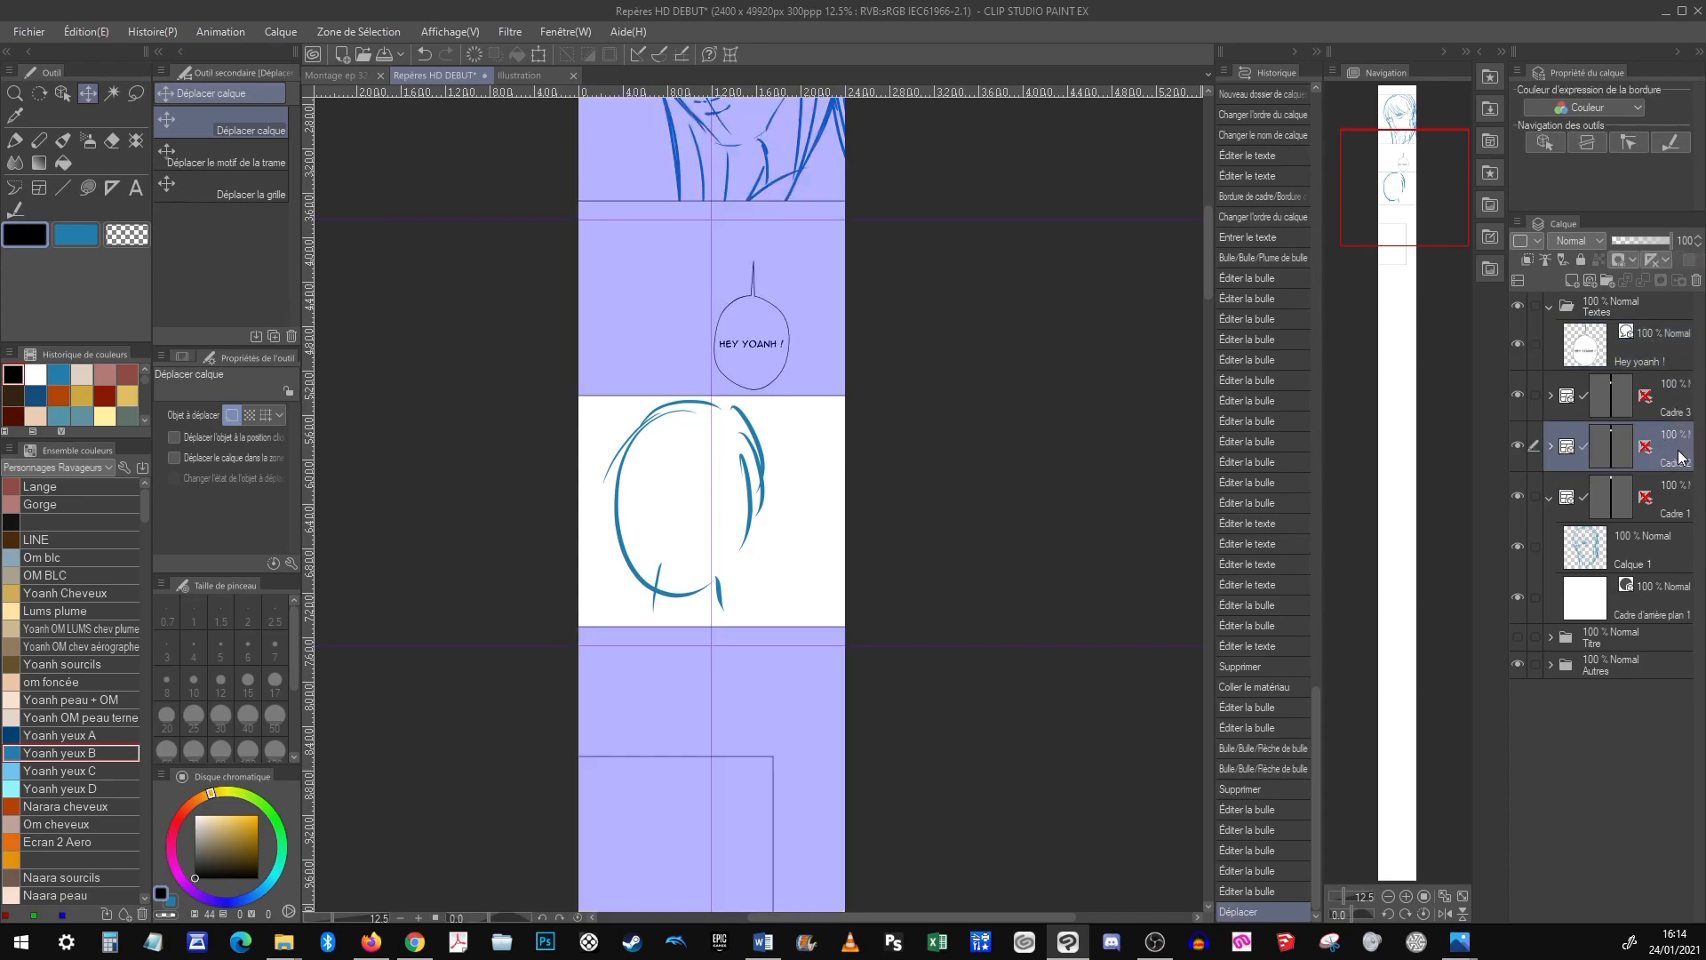
{"action": "left_click_drag", "start_coordinate": [1371, 172], "coordinate": [1377, 200]}
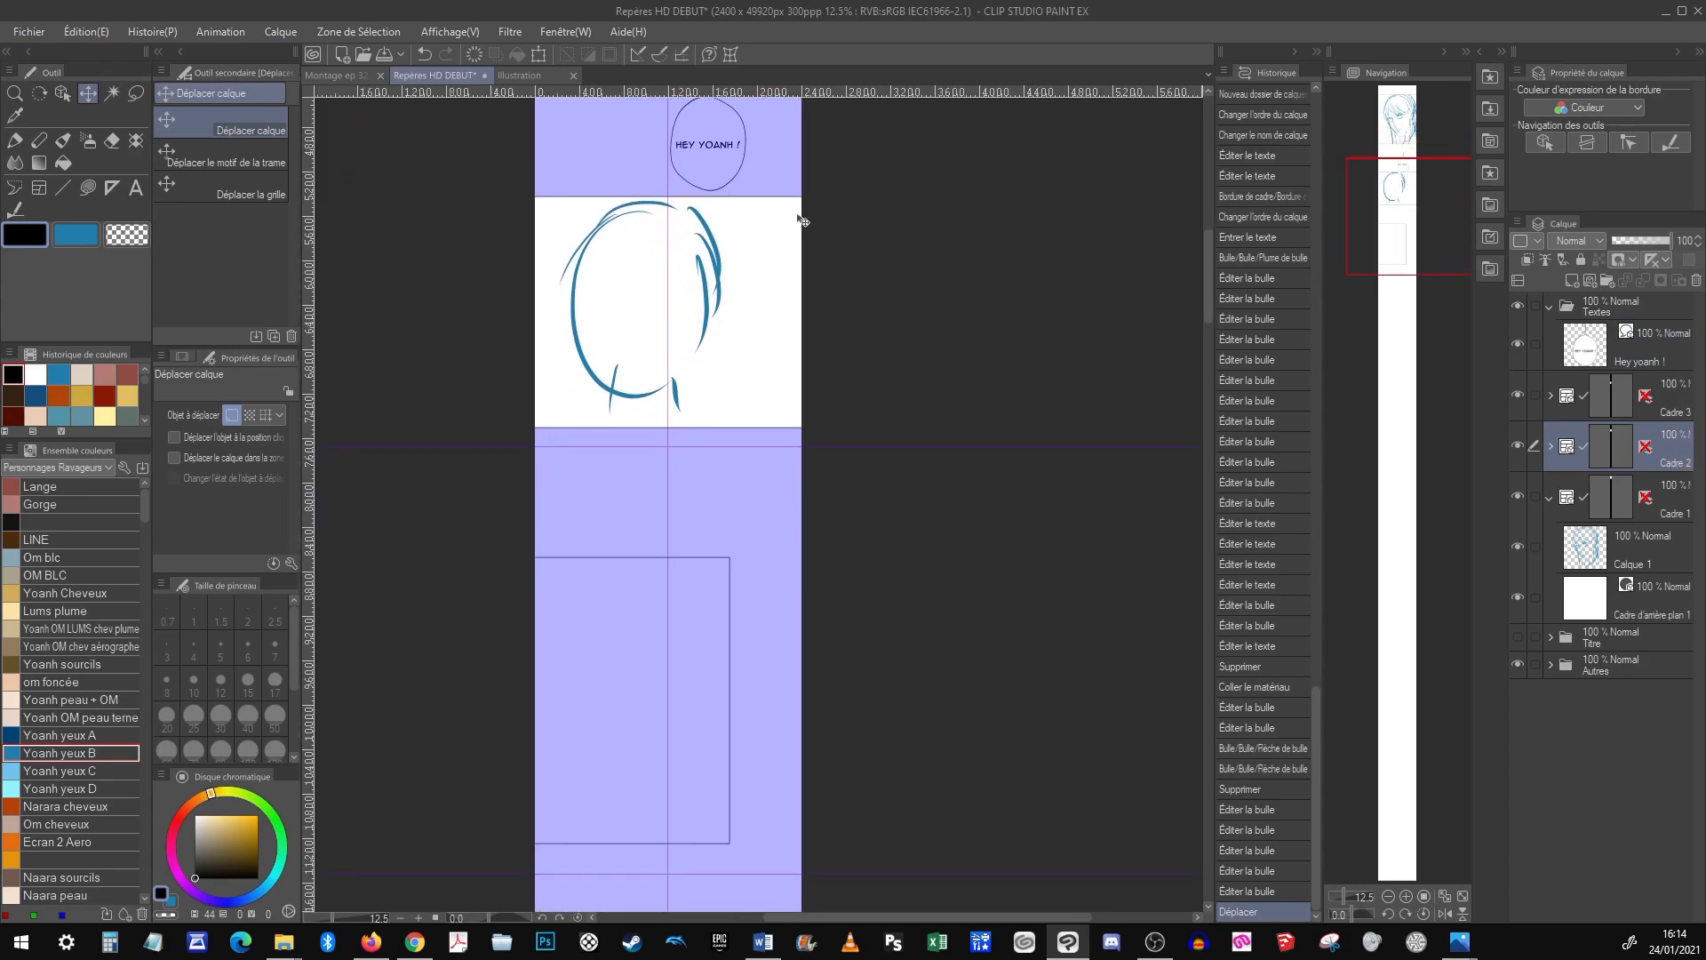
{"action": "left_click_drag", "start_coordinate": [762, 200], "coordinate": [771, 316]}
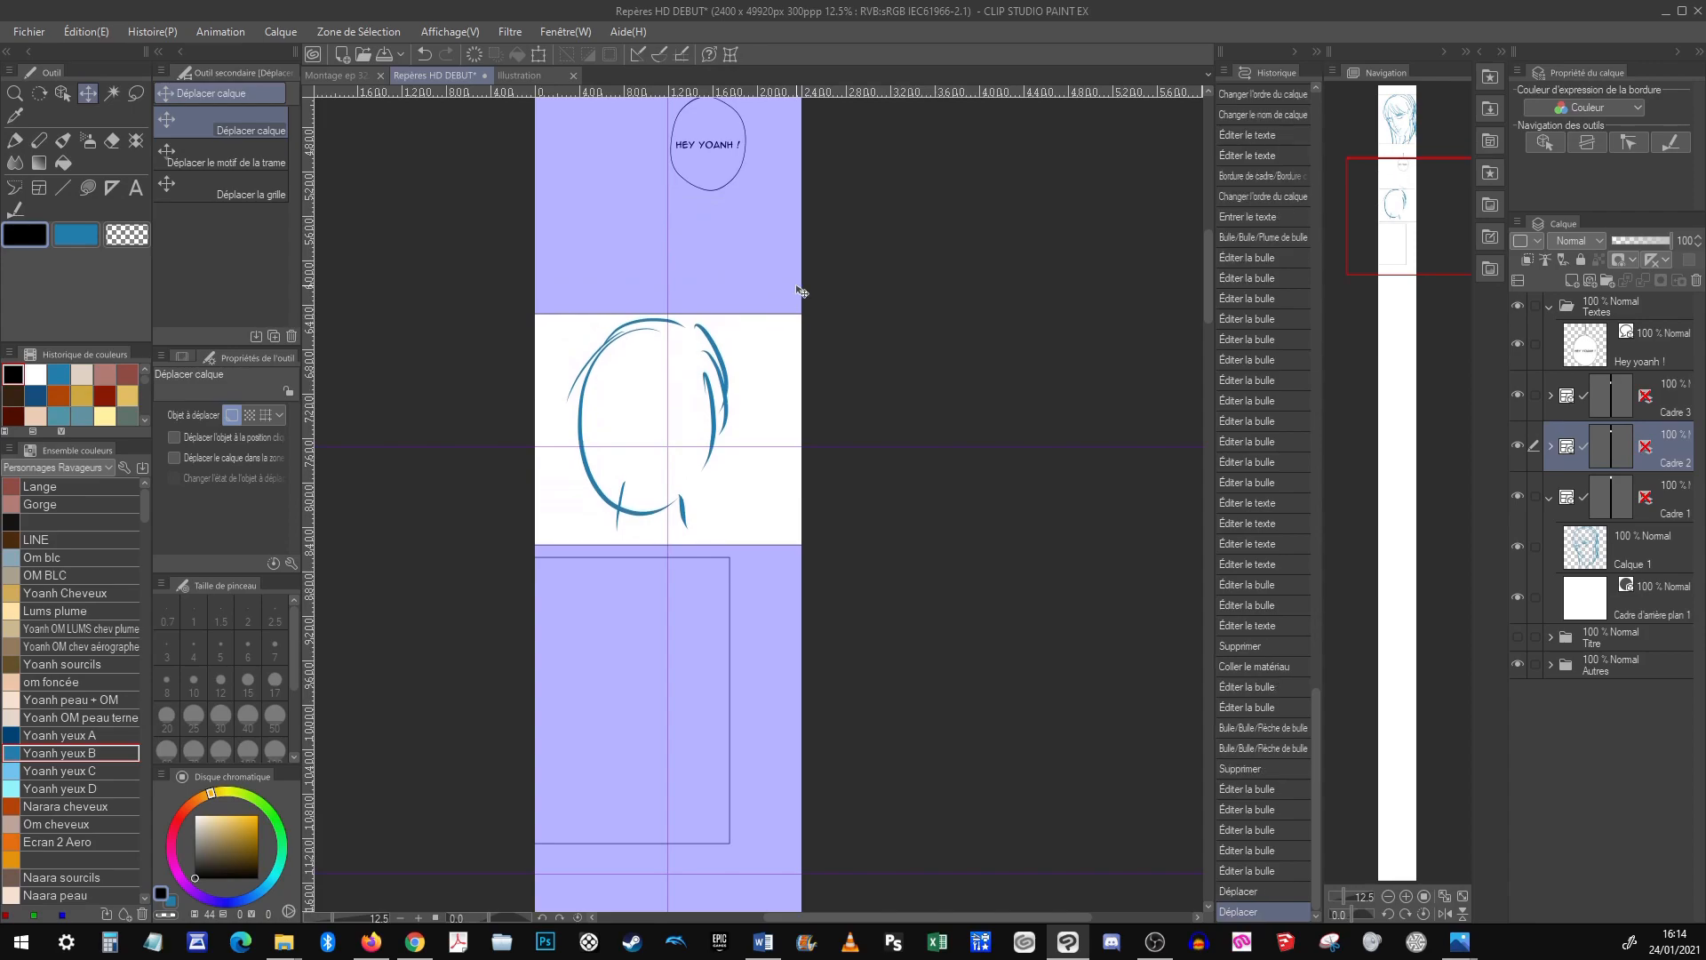
Move the Cadre 3 frame further down the strip, away from Cadre 2, and select the Textes folder
{"action": "left_click", "coordinate": [1678, 397]}
{"action": "left_click_drag", "start_coordinate": [801, 666], "coordinate": [873, 404]}
{"action": "left_click_drag", "start_coordinate": [792, 297], "coordinate": [789, 556]}
{"action": "left_click", "coordinate": [1391, 896]}
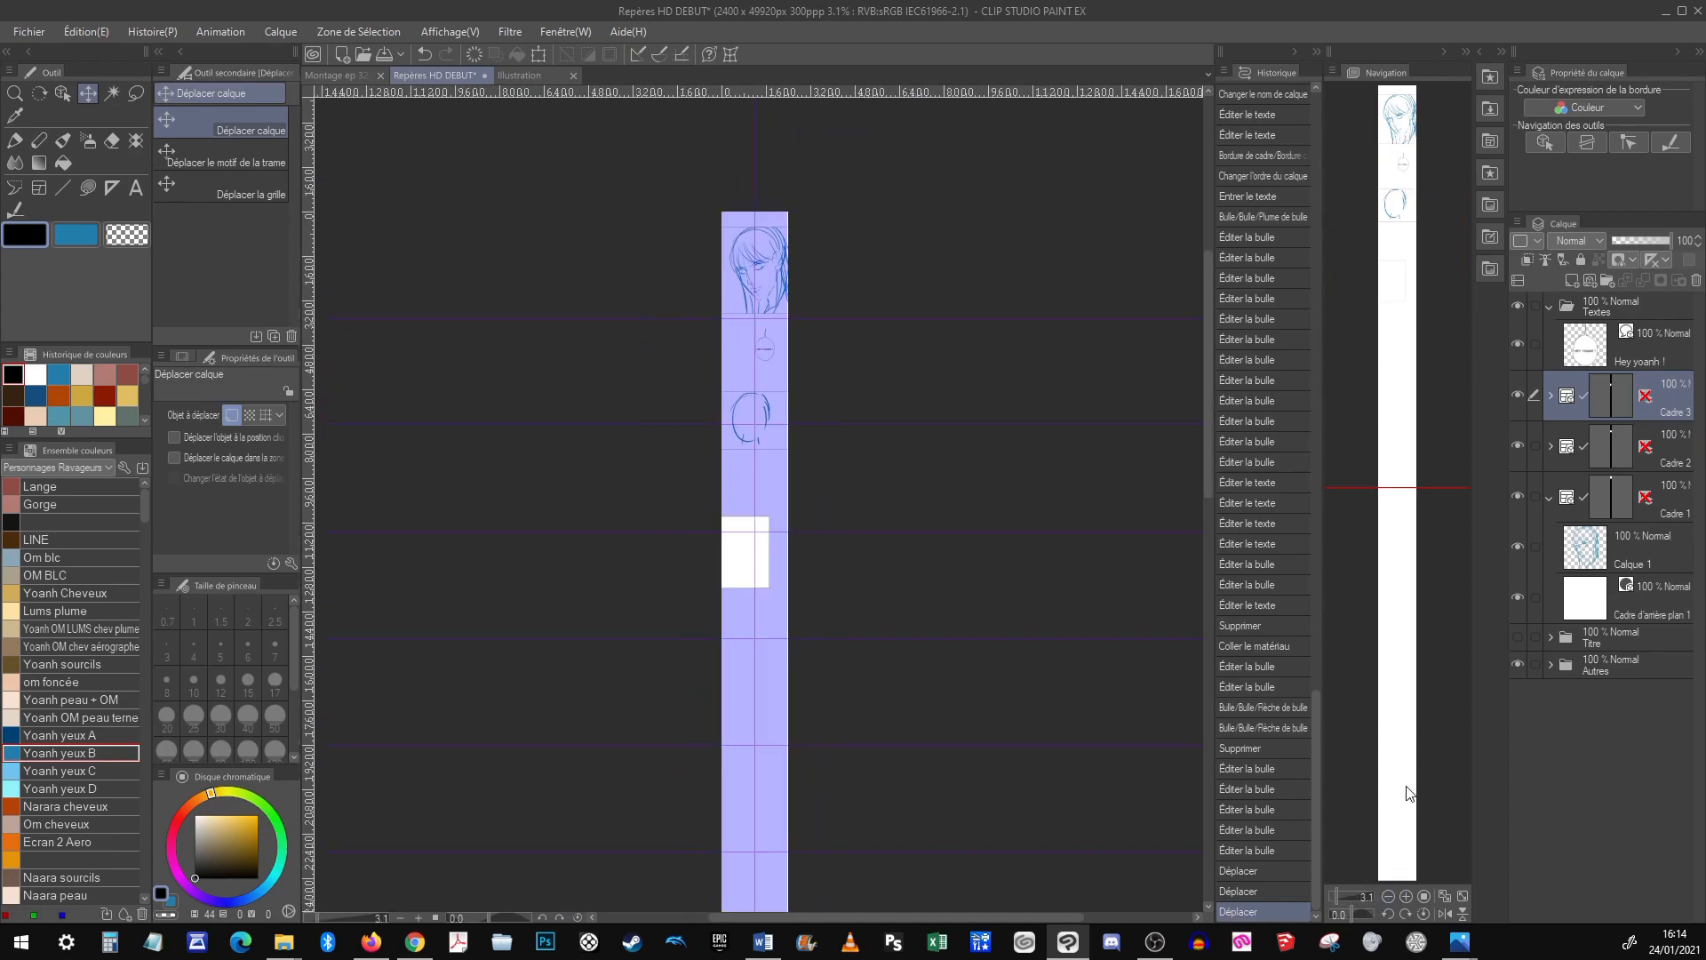
{"action": "mouse_move", "coordinate": [1417, 374]}
{"action": "left_mouse_down"}
{"action": "mouse_move", "coordinate": [1436, 384]}
{"action": "mouse_move", "coordinate": [1442, 345]}
{"action": "left_mouse_up"}
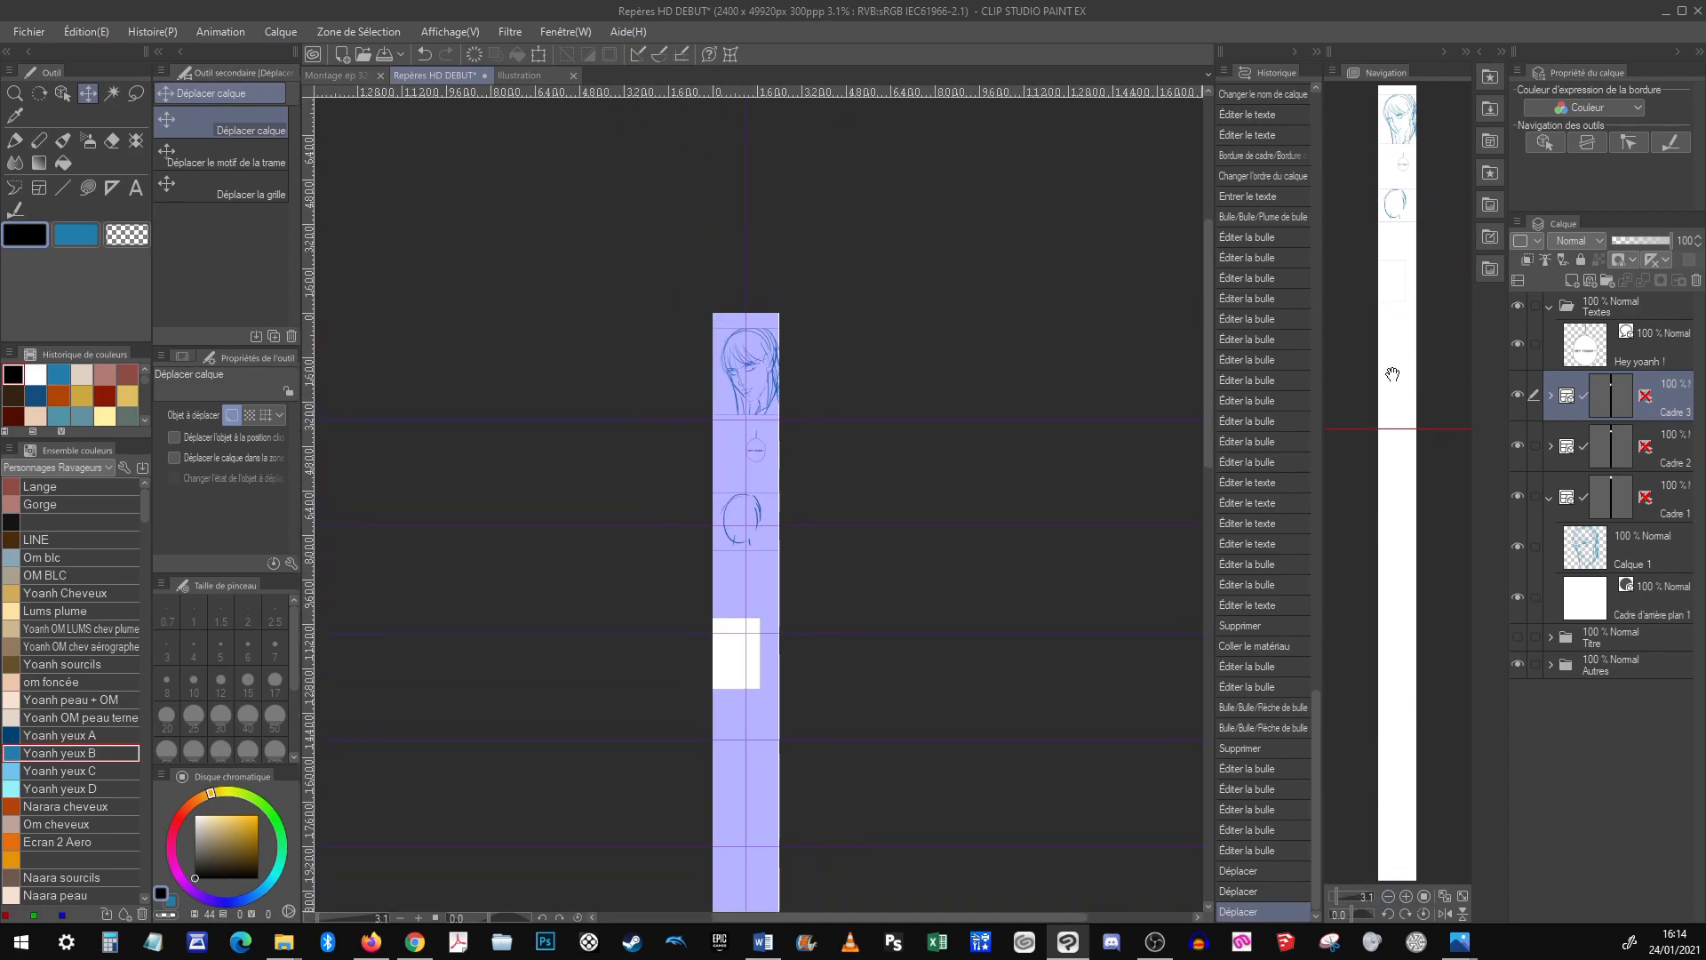
{"action": "left_click", "coordinate": [1687, 315]}
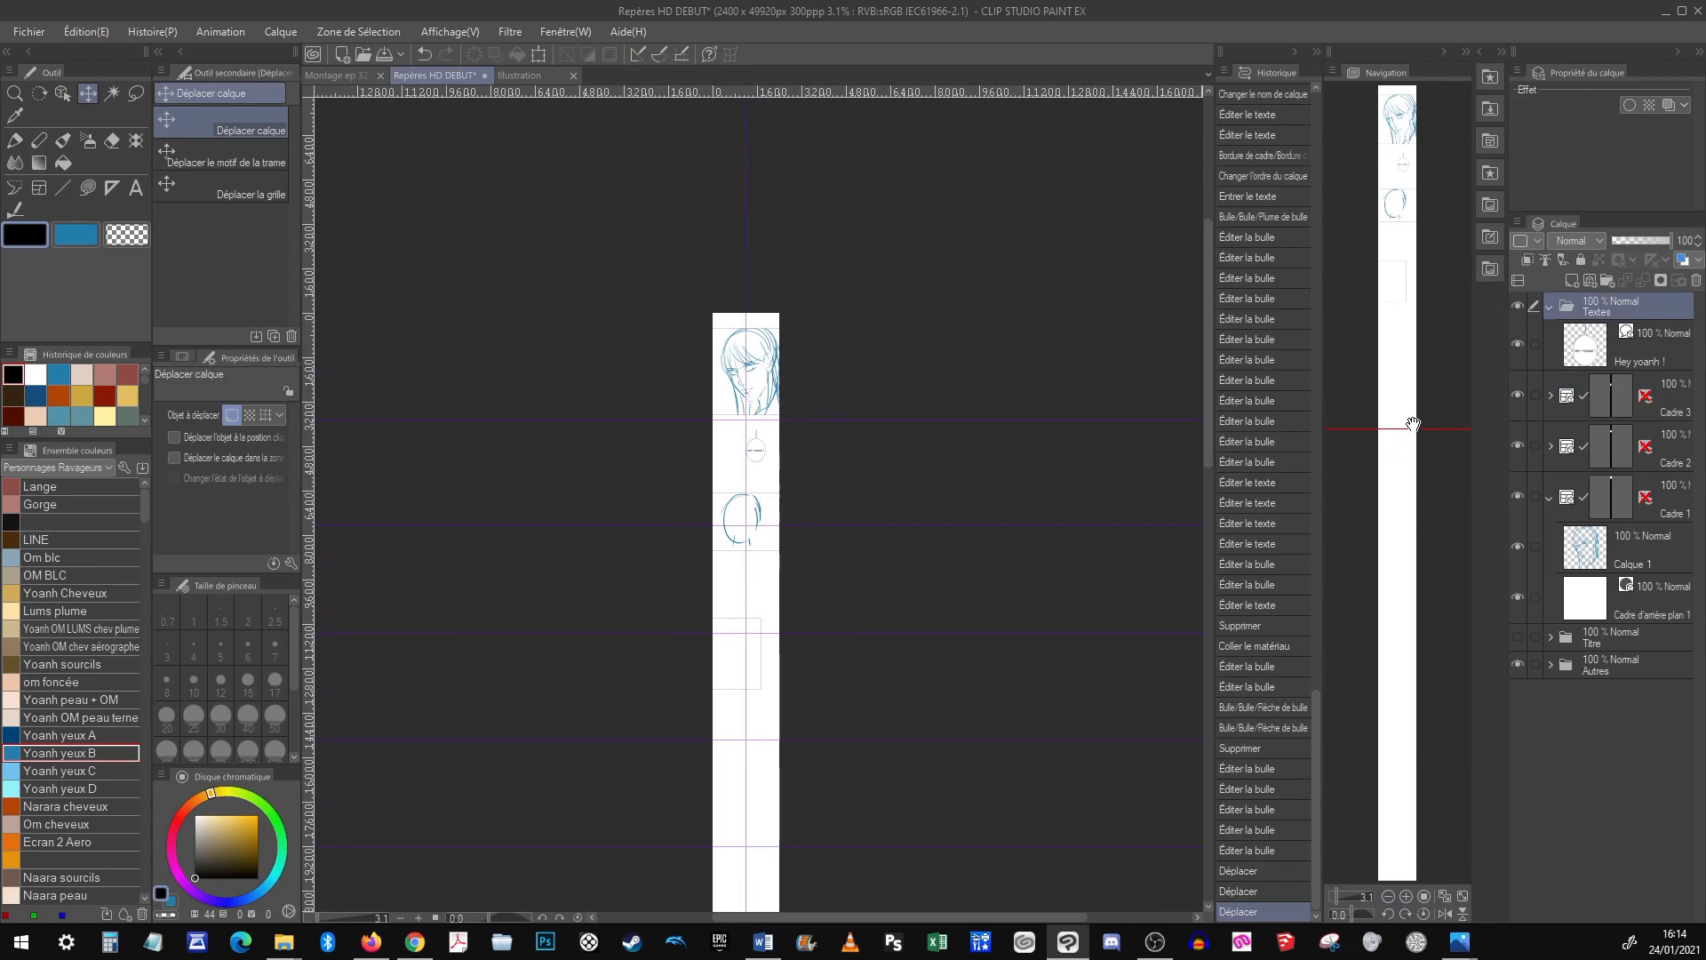
{"action": "left_click", "coordinate": [1406, 897]}
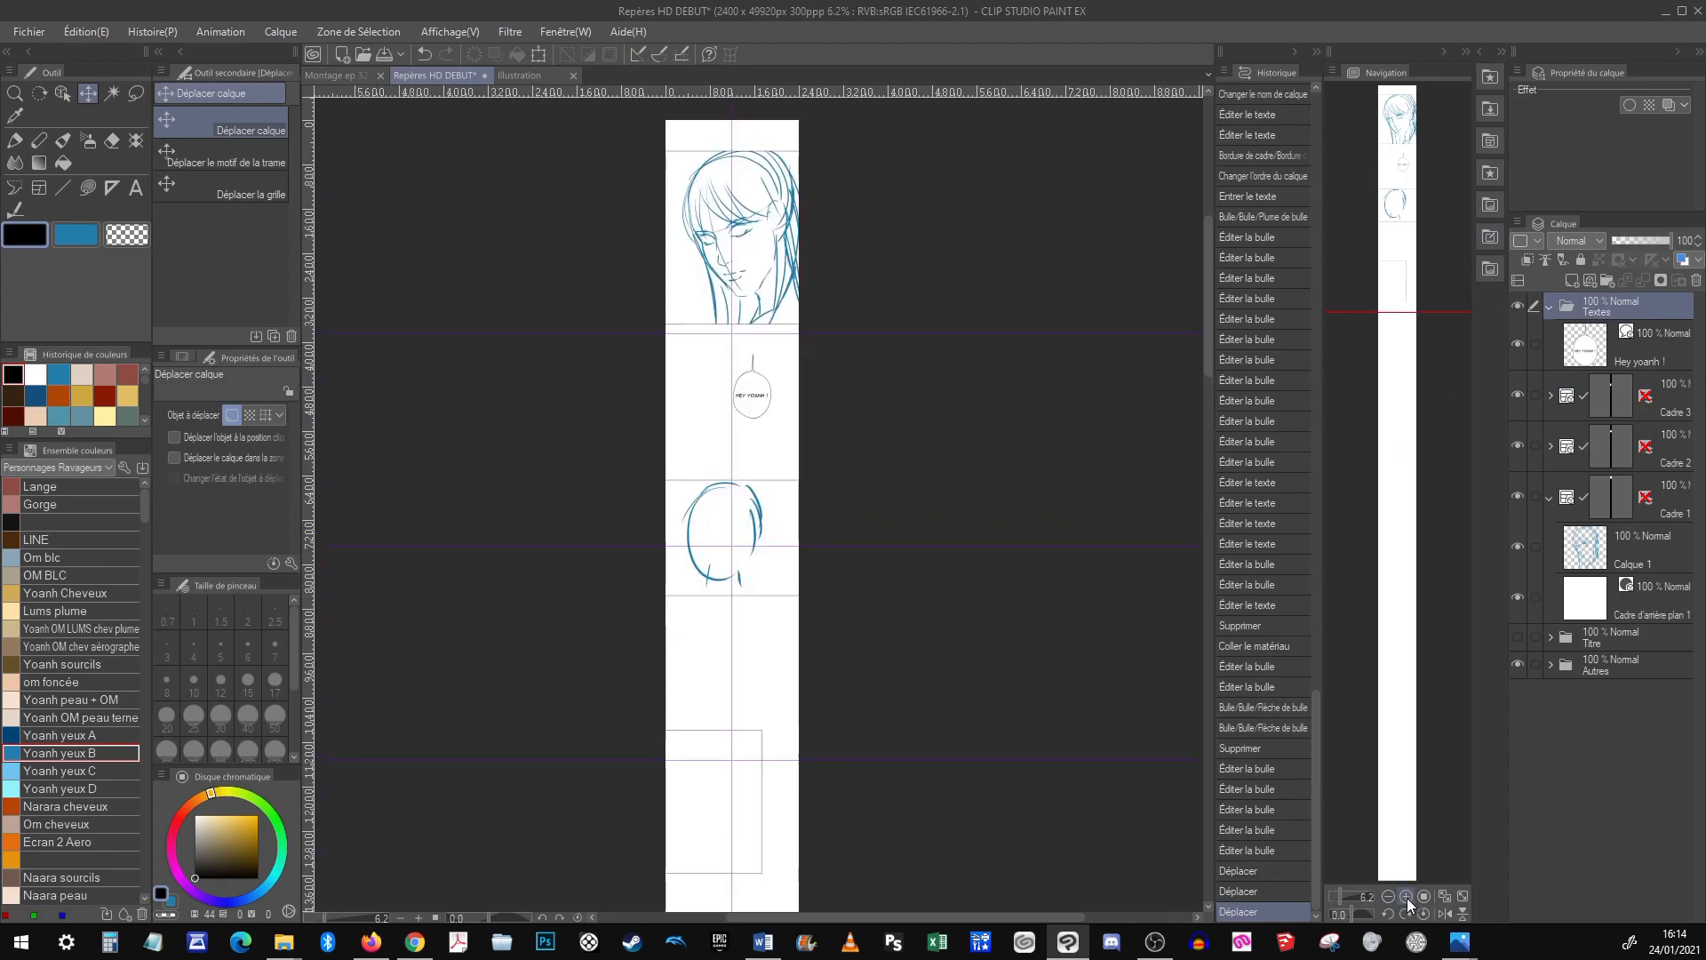
Select the Calque 1 sketch layer in the Cadre 1 folder, retouch the head in blue, and erase overlapping hair lines
{"action": "left_click", "coordinate": [1407, 896]}
{"action": "left_click", "coordinate": [1406, 897]}
{"action": "left_click_drag", "start_coordinate": [1391, 186], "coordinate": [1397, 104]}
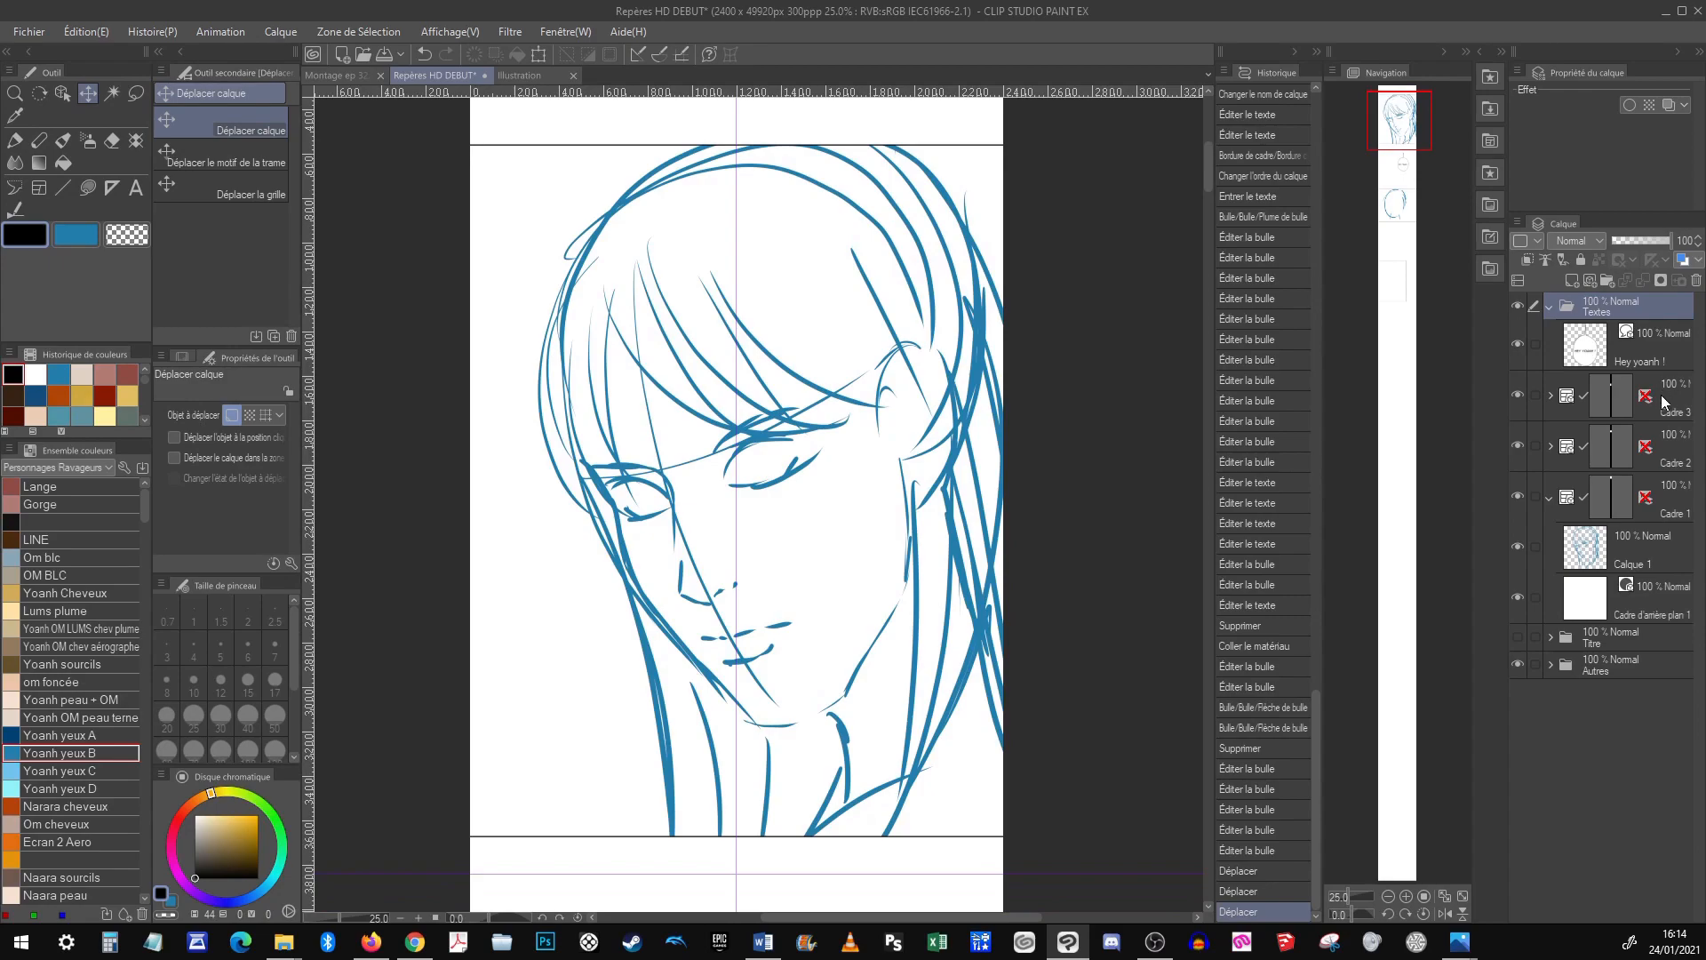
{"action": "left_click", "coordinate": [1645, 553]}
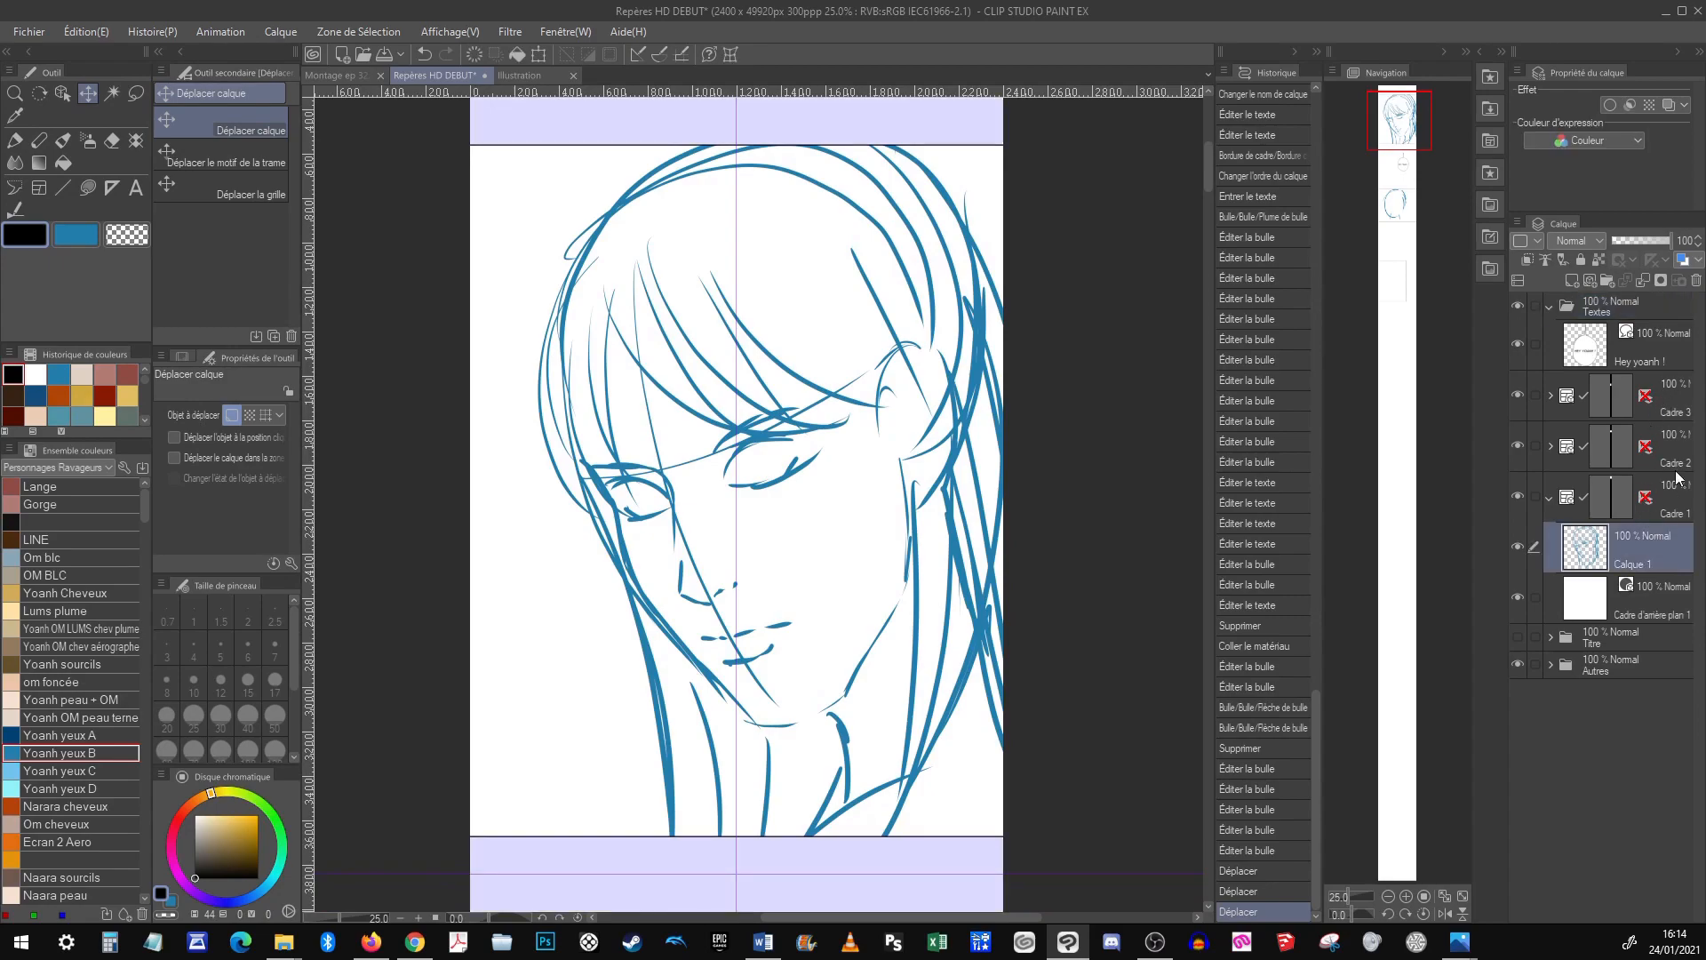
{"action": "left_click", "coordinate": [77, 234]}
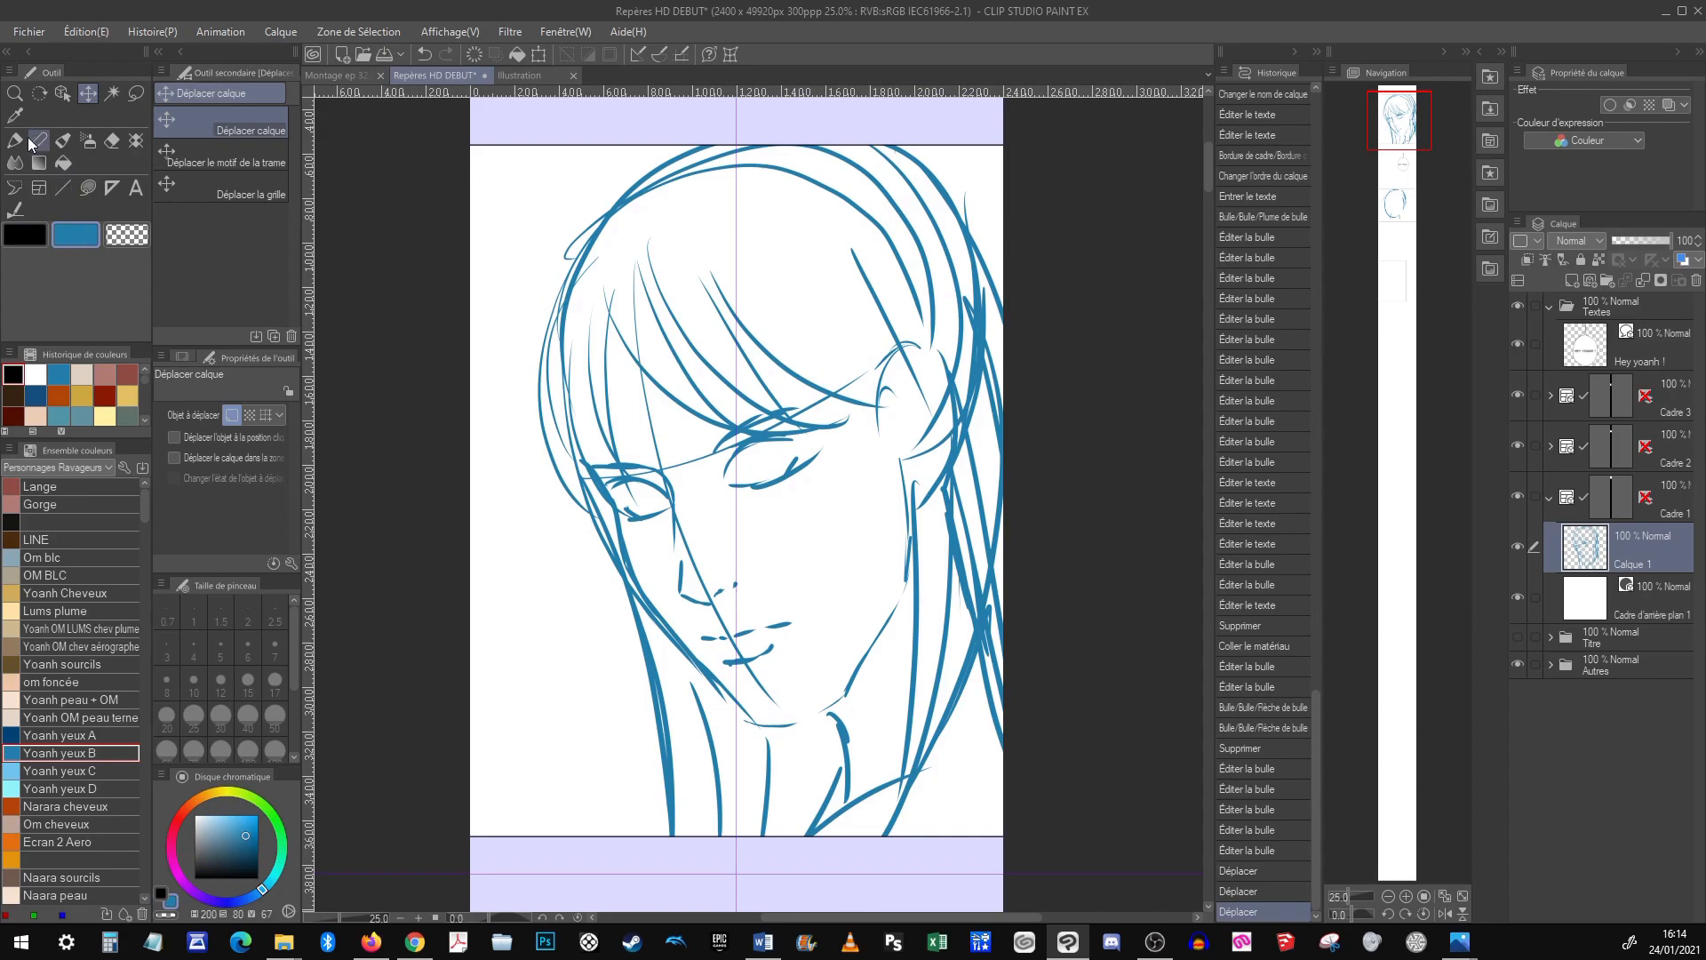
{"action": "left_click", "coordinate": [15, 140]}
{"action": "left_click_drag", "start_coordinate": [1053, 347], "coordinate": [1043, 394]}
{"action": "mouse_move", "coordinate": [569, 279]}
{"action": "left_mouse_down"}
{"action": "mouse_move", "coordinate": [779, 175]}
{"action": "mouse_move", "coordinate": [813, 197]}
{"action": "left_mouse_up"}
{"action": "key", "text": "e"}
{"action": "mouse_move", "coordinate": [637, 234]}
{"action": "left_mouse_down"}
{"action": "mouse_move", "coordinate": [863, 266]}
{"action": "mouse_move", "coordinate": [878, 290]}
{"action": "left_mouse_up"}
{"action": "left_click_drag", "start_coordinate": [838, 212], "coordinate": [895, 257]}
{"action": "left_click_drag", "start_coordinate": [911, 355], "coordinate": [908, 289]}
{"action": "mouse_move", "coordinate": [945, 289]}
{"action": "left_mouse_down"}
{"action": "mouse_move", "coordinate": [908, 217]}
{"action": "mouse_move", "coordinate": [988, 311]}
{"action": "left_mouse_up"}
{"action": "left_click_drag", "start_coordinate": [984, 306], "coordinate": [997, 313]}
{"action": "mouse_move", "coordinate": [575, 264]}
{"action": "left_mouse_down"}
{"action": "mouse_move", "coordinate": [542, 310]}
{"action": "mouse_move", "coordinate": [702, 195]}
{"action": "left_mouse_up"}
Redraw the crown of the head and the side hair strands with the blue deFlat pen
{"action": "key", "text": "p"}
{"action": "left_click_drag", "start_coordinate": [656, 218], "coordinate": [731, 188]}
{"action": "mouse_move", "coordinate": [813, 190]}
{"action": "left_mouse_down"}
{"action": "mouse_move", "coordinate": [964, 266]}
{"action": "mouse_move", "coordinate": [979, 344]}
{"action": "left_mouse_up"}
{"action": "mouse_move", "coordinate": [890, 192]}
{"action": "left_mouse_down"}
{"action": "mouse_move", "coordinate": [957, 262]}
{"action": "mouse_move", "coordinate": [994, 397]}
{"action": "left_mouse_up"}
{"action": "left_click_drag", "start_coordinate": [923, 266], "coordinate": [990, 471]}
{"action": "left_click_drag", "start_coordinate": [965, 700], "coordinate": [986, 847]}
{"action": "left_click_drag", "start_coordinate": [943, 749], "coordinate": [993, 862]}
{"action": "left_click_drag", "start_coordinate": [1071, 629], "coordinate": [1049, 436]}
{"action": "left_click_drag", "start_coordinate": [1029, 367], "coordinate": [1062, 571]}
Mirror the view and refine the eyes, cheek and jaw contour of the portrait sketch in blue
{"action": "key", "text": "h"}
{"action": "mouse_move", "coordinate": [645, 428]}
{"action": "left_mouse_down"}
{"action": "mouse_move", "coordinate": [687, 496]}
{"action": "mouse_move", "coordinate": [605, 491]}
{"action": "left_mouse_up"}
{"action": "mouse_move", "coordinate": [626, 443]}
{"action": "left_mouse_down"}
{"action": "mouse_move", "coordinate": [641, 564]}
{"action": "mouse_move", "coordinate": [625, 499]}
{"action": "left_mouse_up"}
{"action": "left_click_drag", "start_coordinate": [613, 534], "coordinate": [642, 570]}
{"action": "left_click_drag", "start_coordinate": [612, 569], "coordinate": [699, 733]}
{"action": "mouse_move", "coordinate": [658, 650]}
{"action": "left_mouse_down"}
{"action": "mouse_move", "coordinate": [725, 755]}
{"action": "mouse_move", "coordinate": [775, 786]}
{"action": "left_mouse_up"}
{"action": "mouse_move", "coordinate": [804, 782]}
{"action": "left_mouse_down"}
{"action": "mouse_move", "coordinate": [920, 662]}
{"action": "mouse_move", "coordinate": [808, 772]}
{"action": "left_mouse_up"}
{"action": "left_click_drag", "start_coordinate": [771, 502], "coordinate": [784, 541]}
{"action": "left_click_drag", "start_coordinate": [793, 501], "coordinate": [791, 542]}
{"action": "left_click_drag", "start_coordinate": [933, 544], "coordinate": [917, 577]}
Sketch more fringe strands and long hair around the face, and add short accents around the eyes
{"action": "left_click_drag", "start_coordinate": [783, 346], "coordinate": [683, 425]}
{"action": "left_click_drag", "start_coordinate": [818, 406], "coordinate": [702, 467]}
{"action": "left_click_drag", "start_coordinate": [801, 250], "coordinate": [634, 394]}
{"action": "left_click_drag", "start_coordinate": [745, 236], "coordinate": [599, 353]}
{"action": "left_click_drag", "start_coordinate": [708, 226], "coordinate": [570, 355]}
{"action": "left_click_drag", "start_coordinate": [534, 569], "coordinate": [530, 396]}
{"action": "mouse_move", "coordinate": [873, 553]}
{"action": "left_mouse_down"}
{"action": "mouse_move", "coordinate": [863, 724]}
{"action": "mouse_move", "coordinate": [807, 724]}
{"action": "left_mouse_up"}
{"action": "left_click_drag", "start_coordinate": [751, 610], "coordinate": [760, 724]}
{"action": "left_click_drag", "start_coordinate": [963, 402], "coordinate": [1001, 724]}
{"action": "left_click_drag", "start_coordinate": [953, 460], "coordinate": [976, 724]}
{"action": "left_click_drag", "start_coordinate": [853, 498], "coordinate": [853, 607]}
{"action": "left_click_drag", "start_coordinate": [728, 437], "coordinate": [782, 436]}
{"action": "left_click_drag", "start_coordinate": [796, 439], "coordinate": [816, 460]}
{"action": "left_click_drag", "start_coordinate": [897, 483], "coordinate": [924, 478]}
{"action": "left_click_drag", "start_coordinate": [935, 485], "coordinate": [951, 473]}
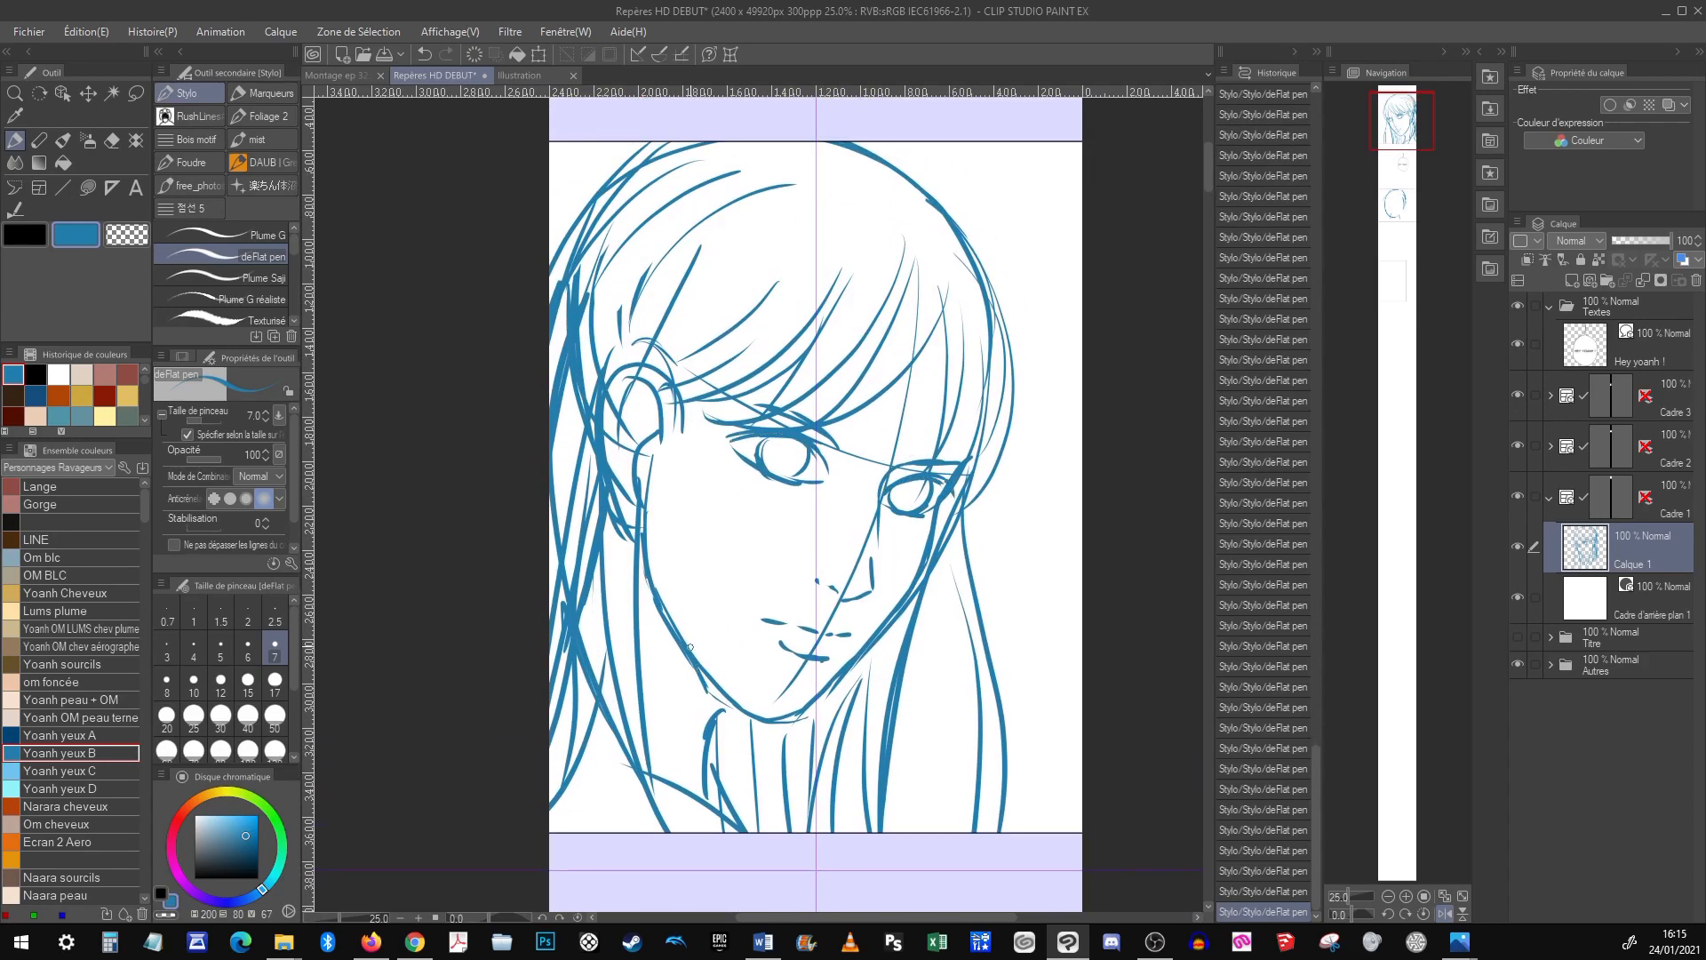
Erase the messy hair lines around and below the character's ear
{"action": "key", "text": "e"}
{"action": "left_click_drag", "start_coordinate": [594, 635], "coordinate": [579, 747]}
{"action": "left_click_drag", "start_coordinate": [568, 449], "coordinate": [560, 613]}
{"action": "left_click_drag", "start_coordinate": [573, 568], "coordinate": [562, 706]}
{"action": "left_click_drag", "start_coordinate": [578, 462], "coordinate": [599, 491]}
{"action": "left_click_drag", "start_coordinate": [597, 382], "coordinate": [582, 485]}
{"action": "left_click_drag", "start_coordinate": [618, 288], "coordinate": [586, 445]}
{"action": "left_click_drag", "start_coordinate": [614, 386], "coordinate": [632, 564]}
{"action": "left_click_drag", "start_coordinate": [625, 473], "coordinate": [644, 537]}
{"action": "left_click_drag", "start_coordinate": [632, 480], "coordinate": [654, 525]}
Redraw the ear and surrounding hair in blue, and add strands to the fringe
{"action": "key", "text": "p"}
{"action": "left_click_drag", "start_coordinate": [642, 413], "coordinate": [653, 556]}
{"action": "left_click_drag", "start_coordinate": [651, 444], "coordinate": [658, 485]}
{"action": "left_click_drag", "start_coordinate": [611, 349], "coordinate": [576, 466]}
{"action": "left_click_drag", "start_coordinate": [590, 555], "coordinate": [571, 689]}
{"action": "left_click_drag", "start_coordinate": [799, 219], "coordinate": [658, 331]}
{"action": "left_click_drag", "start_coordinate": [853, 250], "coordinate": [679, 378]}
{"action": "mouse_move", "coordinate": [857, 284]}
{"action": "left_mouse_down"}
{"action": "mouse_move", "coordinate": [742, 404]}
{"action": "mouse_move", "coordinate": [846, 404]}
{"action": "left_mouse_up"}
{"action": "left_click_drag", "start_coordinate": [988, 313], "coordinate": [971, 427]}
{"action": "left_click_drag", "start_coordinate": [1041, 377], "coordinate": [995, 533]}
{"action": "left_click_drag", "start_coordinate": [951, 393], "coordinate": [878, 450]}
{"action": "left_click_drag", "start_coordinate": [1074, 674], "coordinate": [1085, 681]}
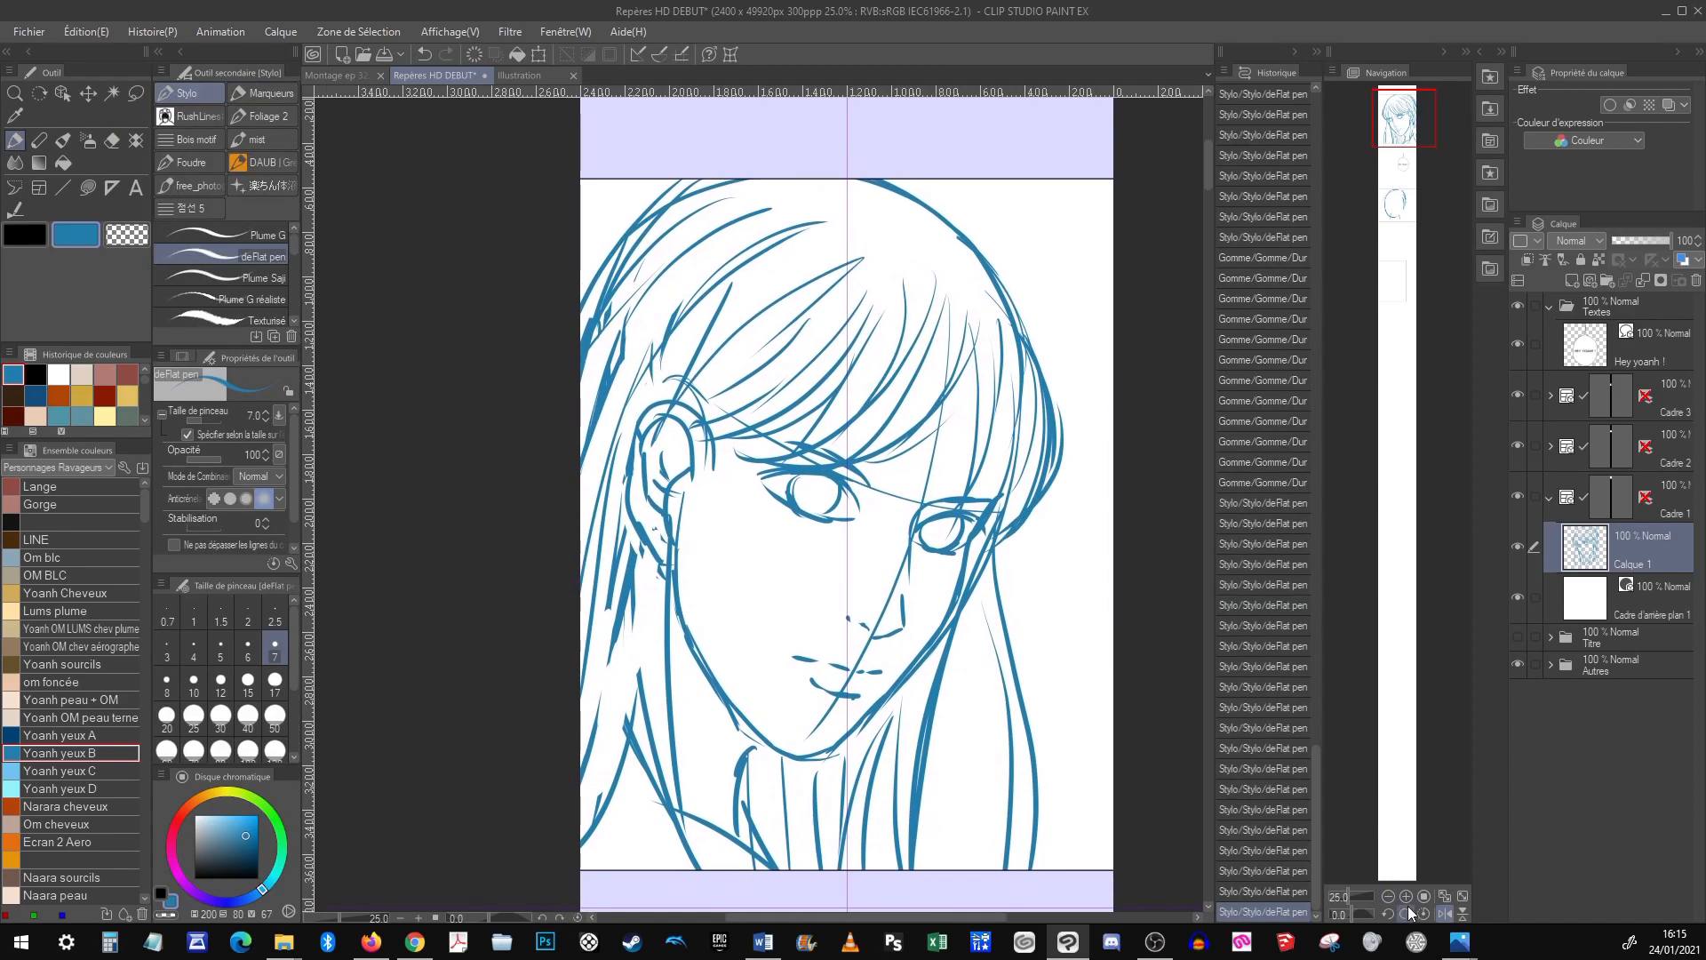
Touch up the portrait sketch and erase surplus lines from the hair and face
{"action": "left_click", "coordinate": [1389, 897]}
{"action": "left_click", "coordinate": [1389, 897]}
{"action": "mouse_move", "coordinate": [782, 462]}
{"action": "left_mouse_down"}
{"action": "mouse_move", "coordinate": [800, 539]}
{"action": "mouse_move", "coordinate": [733, 533]}
{"action": "mouse_move", "coordinate": [843, 540]}
{"action": "left_mouse_up"}
{"action": "left_click_drag", "start_coordinate": [788, 502], "coordinate": [839, 535]}
{"action": "left_click_drag", "start_coordinate": [805, 503], "coordinate": [851, 569]}
{"action": "left_click", "coordinate": [1406, 897]}
{"action": "left_click", "coordinate": [1406, 897]}
{"action": "key", "text": "e"}
{"action": "mouse_move", "coordinate": [931, 468]}
{"action": "left_mouse_down"}
{"action": "mouse_move", "coordinate": [722, 382]}
{"action": "mouse_move", "coordinate": [848, 484]}
{"action": "left_mouse_up"}
{"action": "left_click_drag", "start_coordinate": [822, 445], "coordinate": [889, 564]}
{"action": "left_click_drag", "start_coordinate": [644, 384], "coordinate": [578, 393]}
{"action": "mouse_move", "coordinate": [591, 391]}
{"action": "left_mouse_down"}
{"action": "mouse_move", "coordinate": [484, 445]}
{"action": "mouse_move", "coordinate": [457, 498]}
{"action": "left_mouse_up"}
{"action": "left_click_drag", "start_coordinate": [480, 454], "coordinate": [449, 520]}
{"action": "mouse_move", "coordinate": [851, 611]}
{"action": "left_mouse_down"}
{"action": "mouse_move", "coordinate": [945, 343]}
{"action": "mouse_move", "coordinate": [949, 481]}
{"action": "left_mouse_up"}
{"action": "left_click_drag", "start_coordinate": [633, 336], "coordinate": [543, 430]}
Rework the hair outline around the top of the head with the blue pen, undoing the last stroke
{"action": "key", "text": "p"}
{"action": "left_click_drag", "start_coordinate": [593, 354], "coordinate": [542, 444]}
{"action": "left_click_drag", "start_coordinate": [967, 407], "coordinate": [927, 326]}
{"action": "mouse_move", "coordinate": [562, 252]}
{"action": "left_mouse_down"}
{"action": "mouse_move", "coordinate": [747, 193]}
{"action": "mouse_move", "coordinate": [820, 216]}
{"action": "left_mouse_up"}
{"action": "mouse_move", "coordinate": [809, 209]}
{"action": "left_mouse_down"}
{"action": "mouse_move", "coordinate": [873, 243]}
{"action": "mouse_move", "coordinate": [940, 361]}
{"action": "left_mouse_up"}
{"action": "key", "text": "ctrl+z"}
Restore the unmirrored view and strengthen the fringe, side hair and neck with thicker blue strokes
{"action": "left_click", "coordinate": [1445, 914]}
{"action": "mouse_move", "coordinate": [1146, 836]}
{"action": "left_mouse_down"}
{"action": "mouse_move", "coordinate": [1082, 777]}
{"action": "mouse_move", "coordinate": [1115, 835]}
{"action": "left_mouse_up"}
{"action": "mouse_move", "coordinate": [596, 377]}
{"action": "left_mouse_down"}
{"action": "mouse_move", "coordinate": [721, 488]}
{"action": "mouse_move", "coordinate": [613, 507]}
{"action": "left_mouse_up"}
{"action": "left_click_drag", "start_coordinate": [538, 413], "coordinate": [600, 508]}
{"action": "left_click_drag", "start_coordinate": [533, 444], "coordinate": [592, 544]}
{"action": "left_click_drag", "start_coordinate": [722, 375], "coordinate": [790, 438]}
{"action": "left_click_drag", "start_coordinate": [585, 338], "coordinate": [512, 456]}
{"action": "left_click_drag", "start_coordinate": [526, 391], "coordinate": [578, 569]}
{"action": "left_click_drag", "start_coordinate": [773, 311], "coordinate": [781, 343]}
{"action": "mouse_move", "coordinate": [790, 325]}
{"action": "left_mouse_down"}
{"action": "mouse_move", "coordinate": [889, 435]}
{"action": "mouse_move", "coordinate": [900, 608]}
{"action": "left_mouse_up"}
{"action": "left_click_drag", "start_coordinate": [913, 615], "coordinate": [953, 774]}
{"action": "mouse_move", "coordinate": [938, 768]}
{"action": "left_mouse_down"}
{"action": "mouse_move", "coordinate": [921, 531]}
{"action": "mouse_move", "coordinate": [919, 673]}
{"action": "left_mouse_up"}
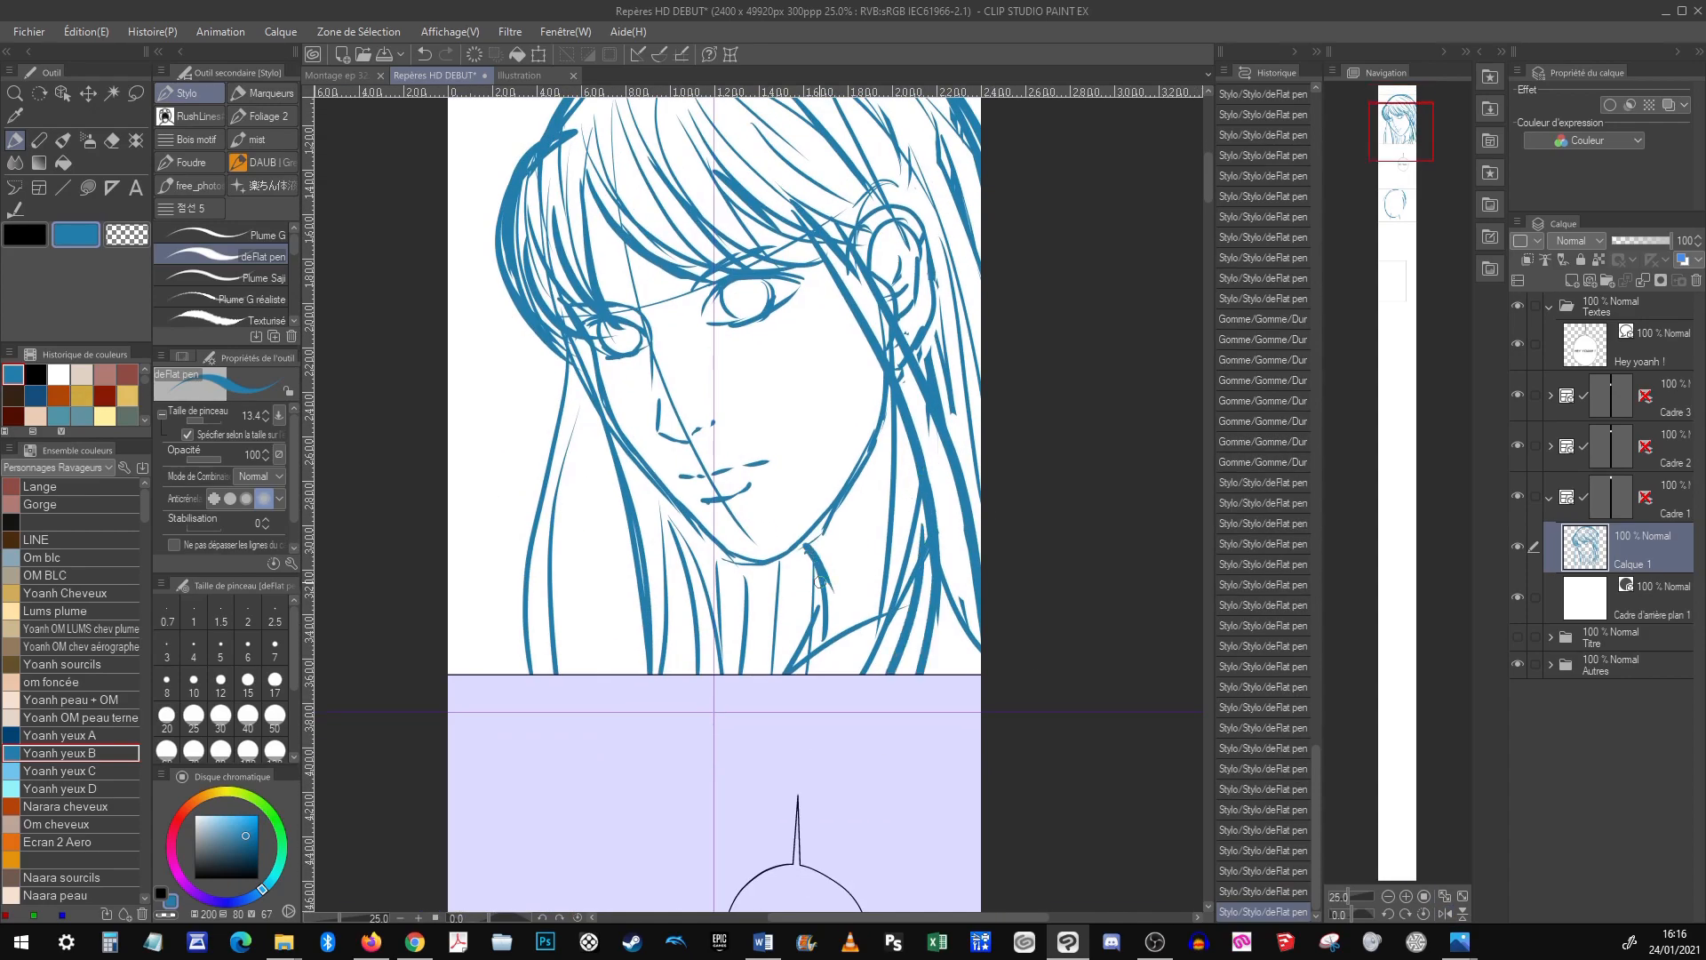
{"action": "left_click_drag", "start_coordinate": [823, 590], "coordinate": [837, 620]}
{"action": "left_click_drag", "start_coordinate": [821, 603], "coordinate": [826, 643]}
Add long hair strands beside the face and over the neck down to the frame's lower edge
{"action": "left_click_drag", "start_coordinate": [1126, 285], "coordinate": [1142, 426]}
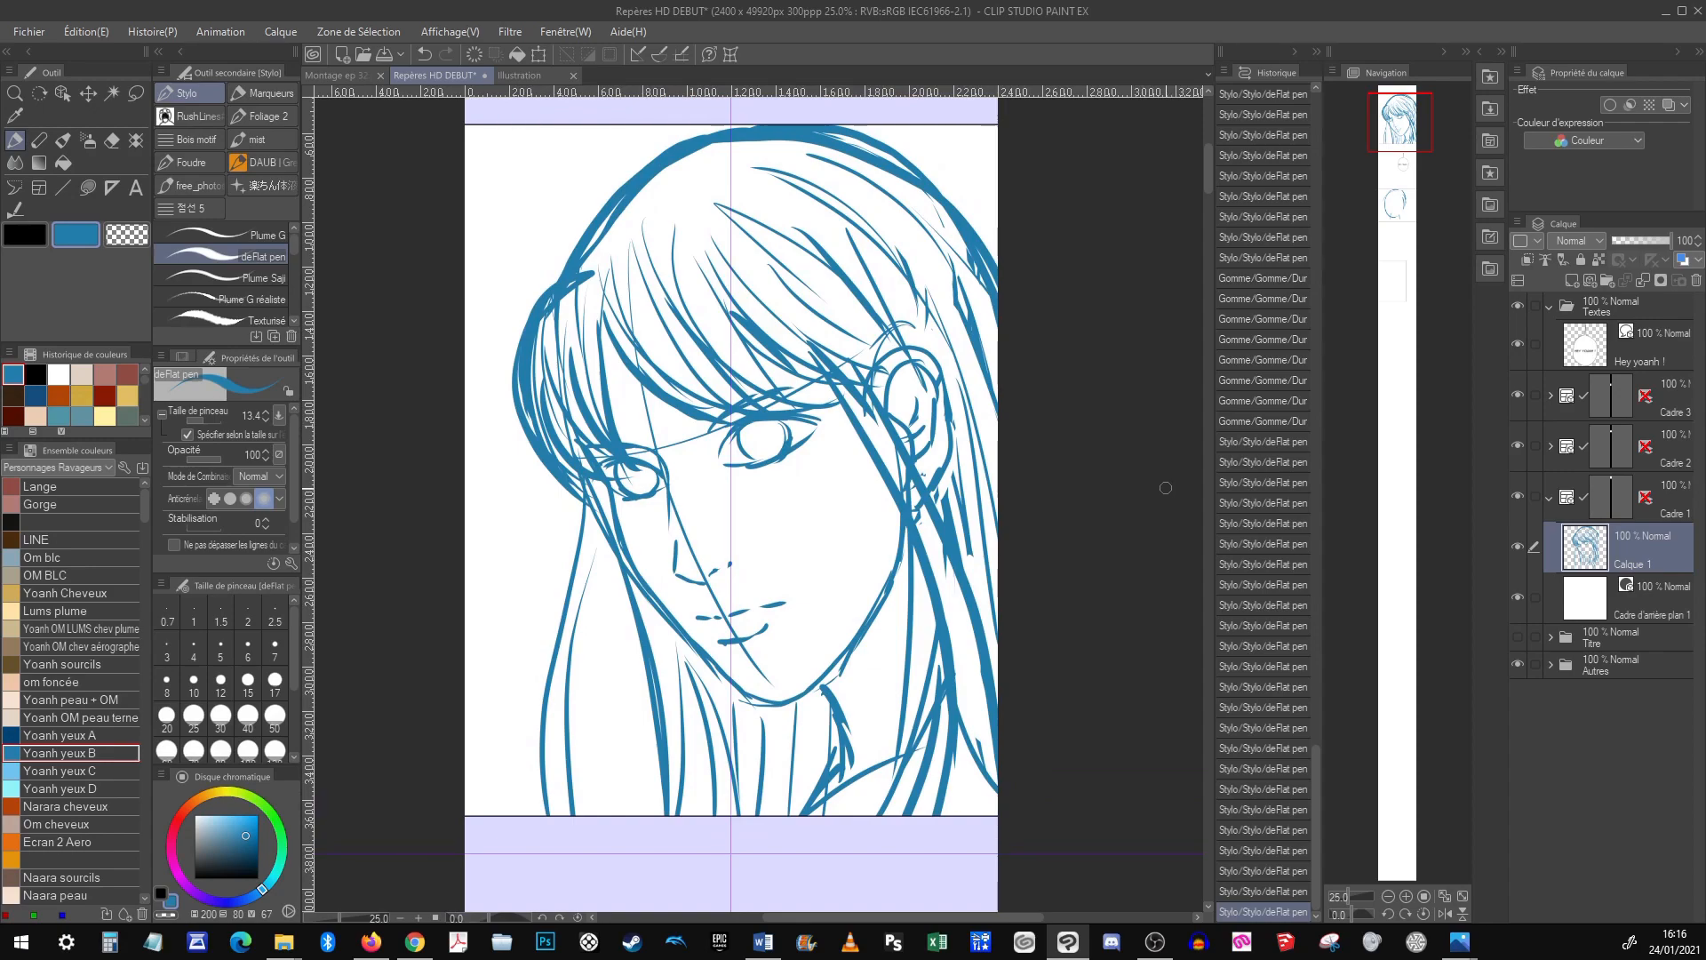
{"action": "left_click_drag", "start_coordinate": [598, 522], "coordinate": [548, 811]}
{"action": "left_click_drag", "start_coordinate": [782, 709], "coordinate": [782, 816]}
{"action": "left_click_drag", "start_coordinate": [811, 690], "coordinate": [824, 776]}
{"action": "left_click_drag", "start_coordinate": [654, 609], "coordinate": [691, 790]}
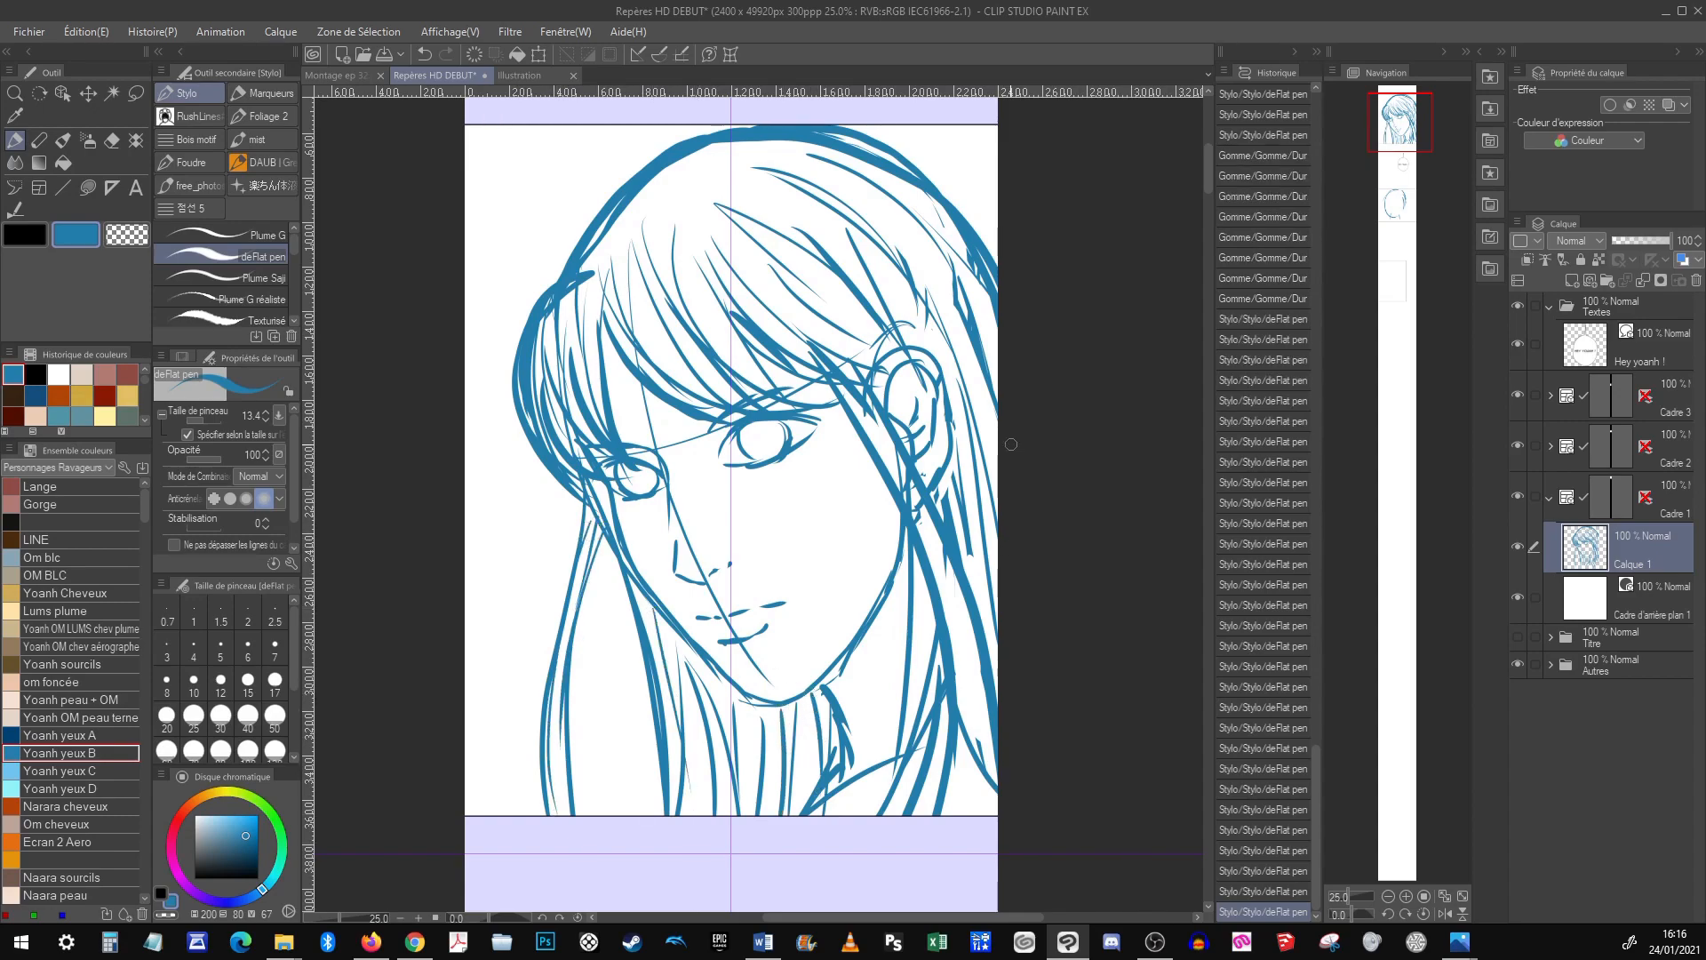
Hatch a shadow along the jaw beside the neck and dot a pupil into each eye
{"action": "left_click_drag", "start_coordinate": [906, 567], "coordinate": [819, 697]}
{"action": "left_click_drag", "start_coordinate": [894, 602], "coordinate": [825, 696]}
{"action": "left_click_drag", "start_coordinate": [886, 642], "coordinate": [827, 708]}
{"action": "mouse_move", "coordinate": [850, 651]}
{"action": "left_mouse_down"}
{"action": "mouse_move", "coordinate": [818, 687]}
{"action": "mouse_move", "coordinate": [832, 722]}
{"action": "left_mouse_up"}
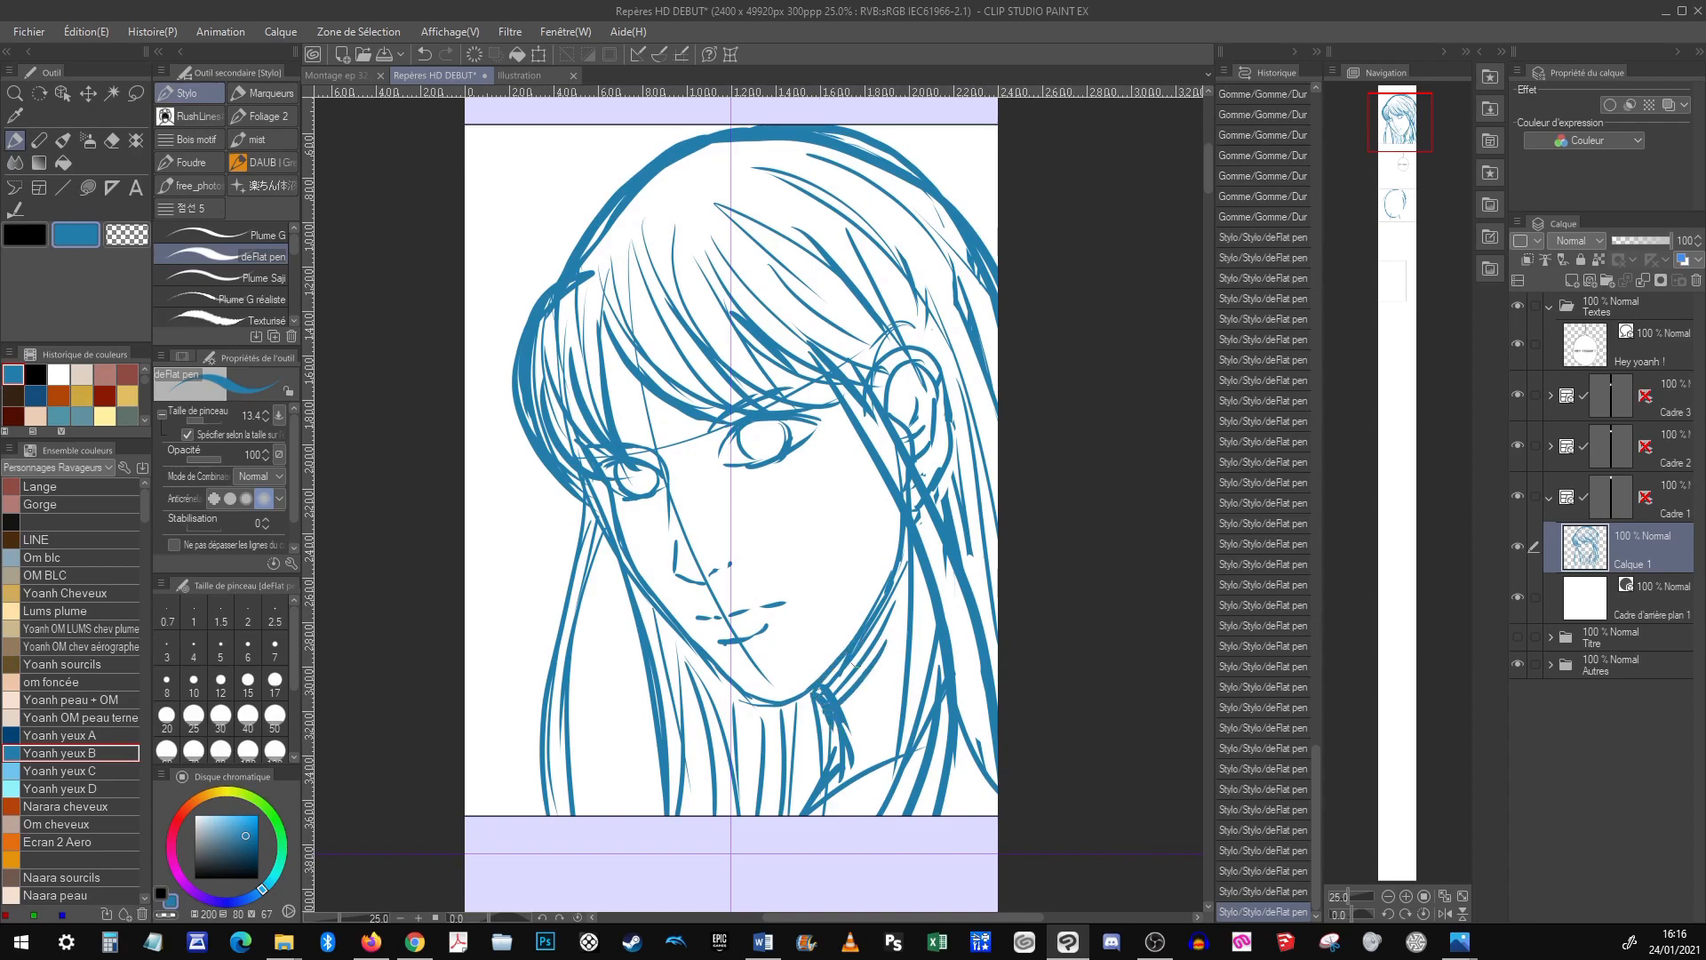
{"action": "left_click", "coordinate": [765, 440]}
{"action": "left_click", "coordinate": [636, 477]}
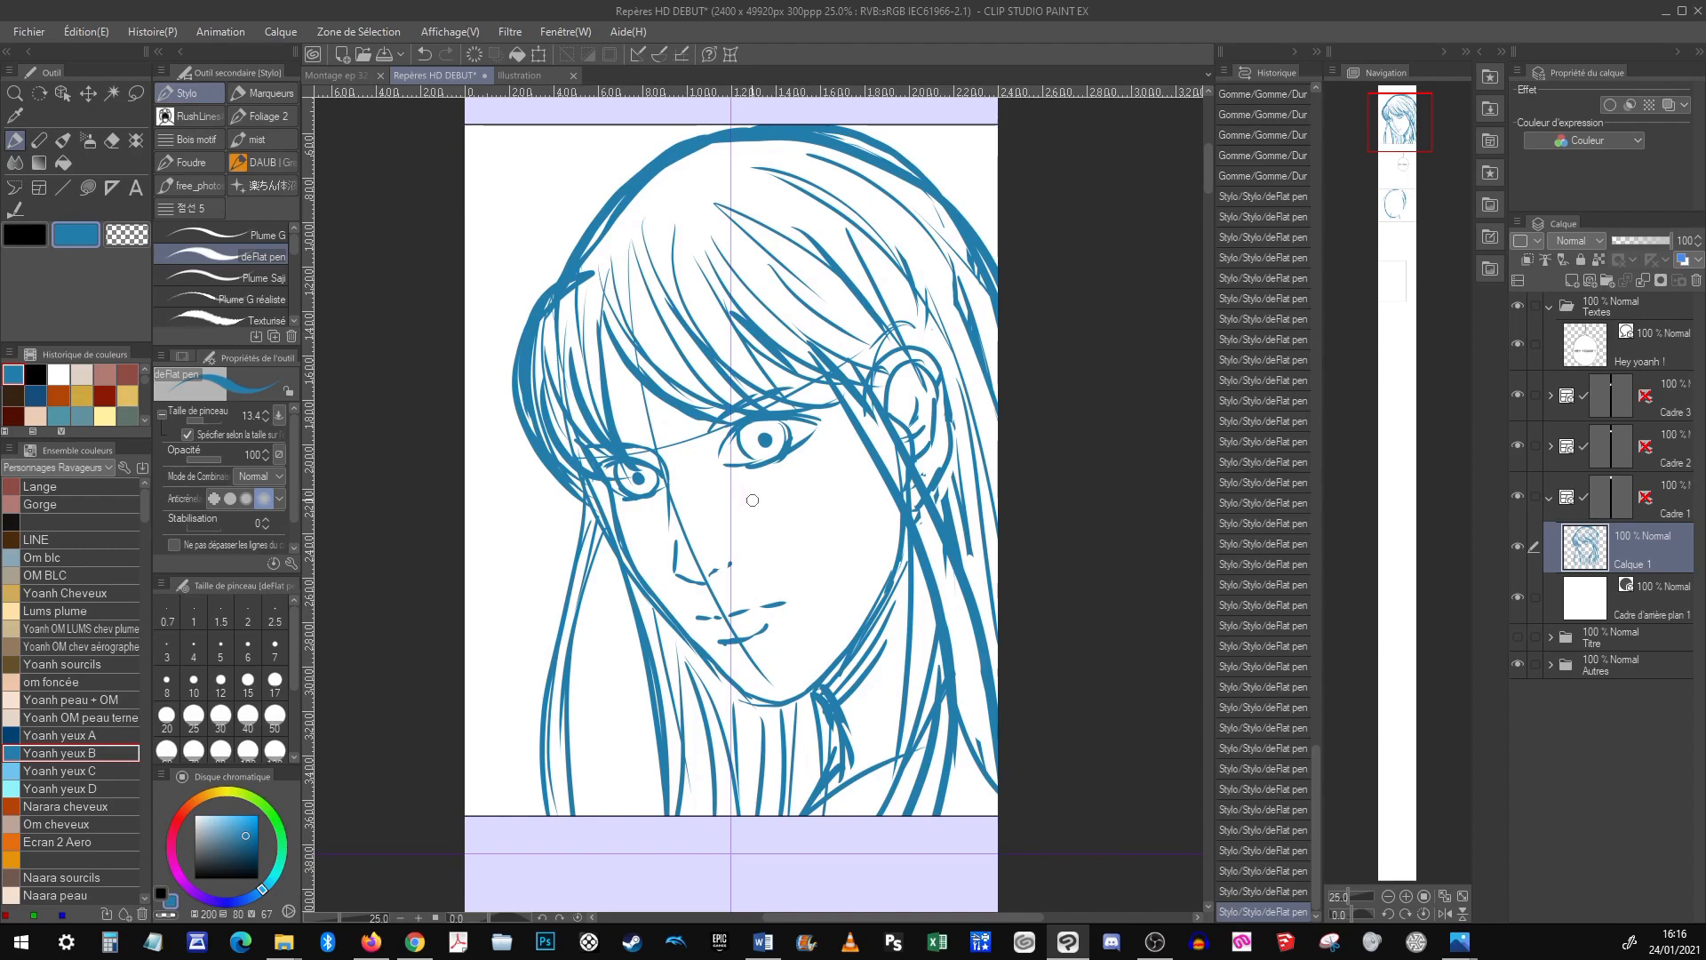
Lasso the nose of the sketch, shift it slightly with the Move Layer tool, and deselect it
{"action": "key", "text": "m"}
{"action": "mouse_move", "coordinate": [704, 584]}
{"action": "left_mouse_down"}
{"action": "mouse_move", "coordinate": [673, 579]}
{"action": "mouse_move", "coordinate": [702, 584]}
{"action": "mouse_move", "coordinate": [711, 567]}
{"action": "left_mouse_up"}
{"action": "key", "text": "k"}
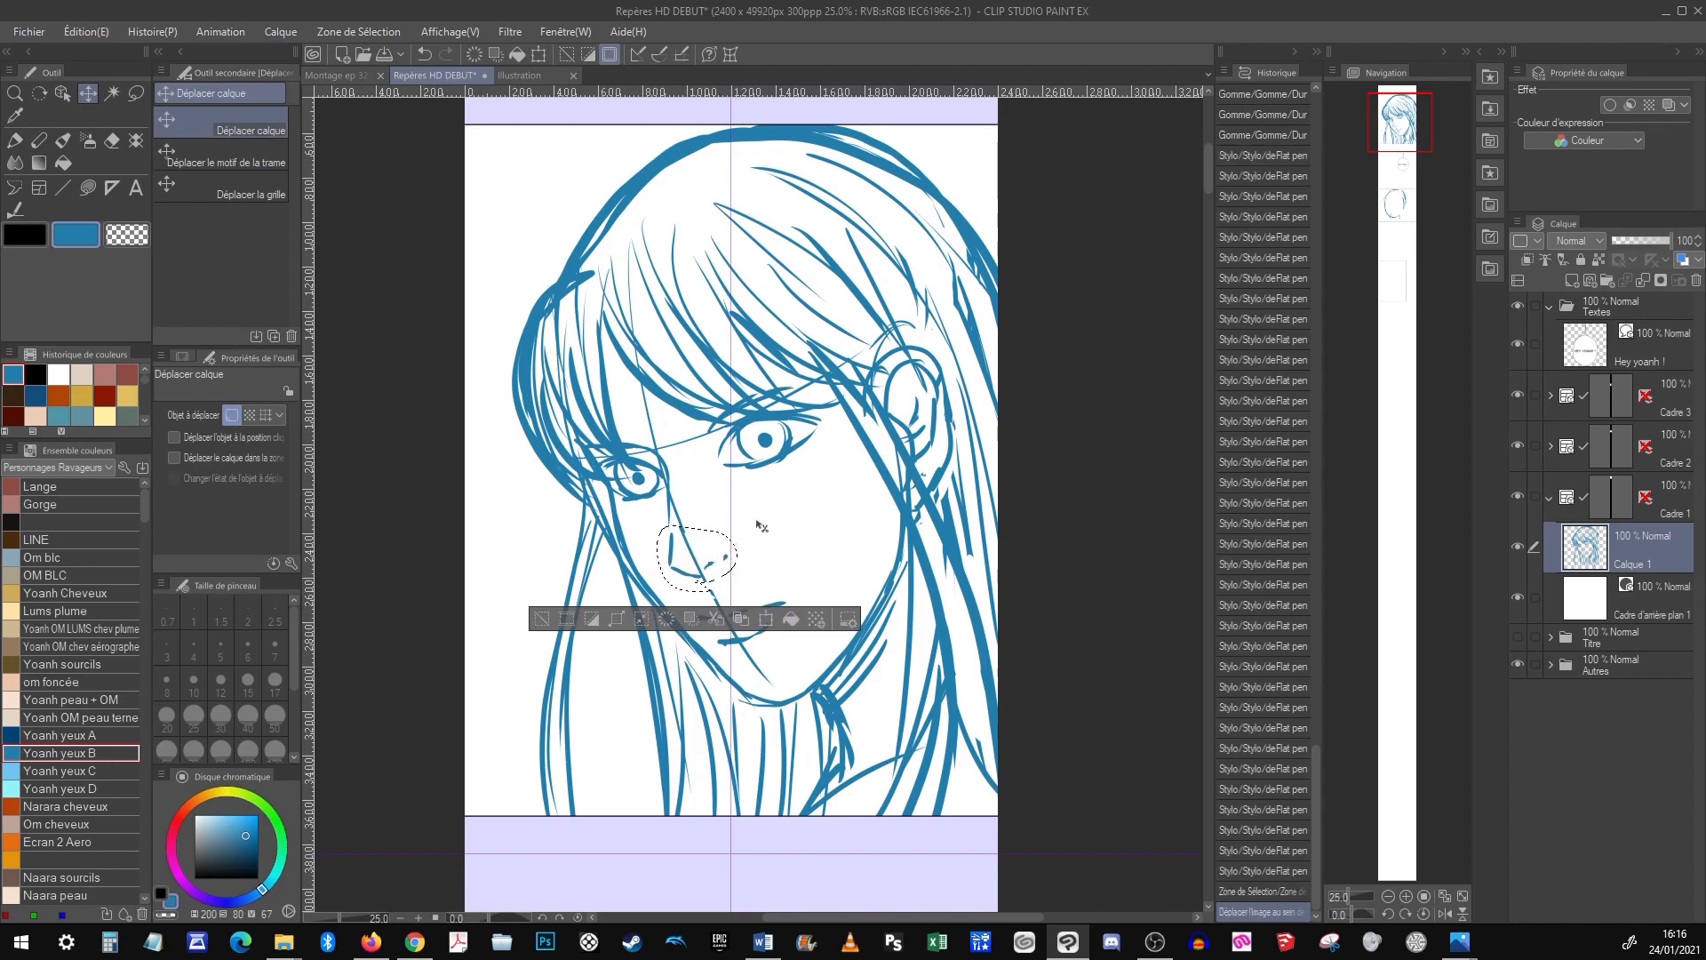
{"action": "key", "text": "ctrl+d"}
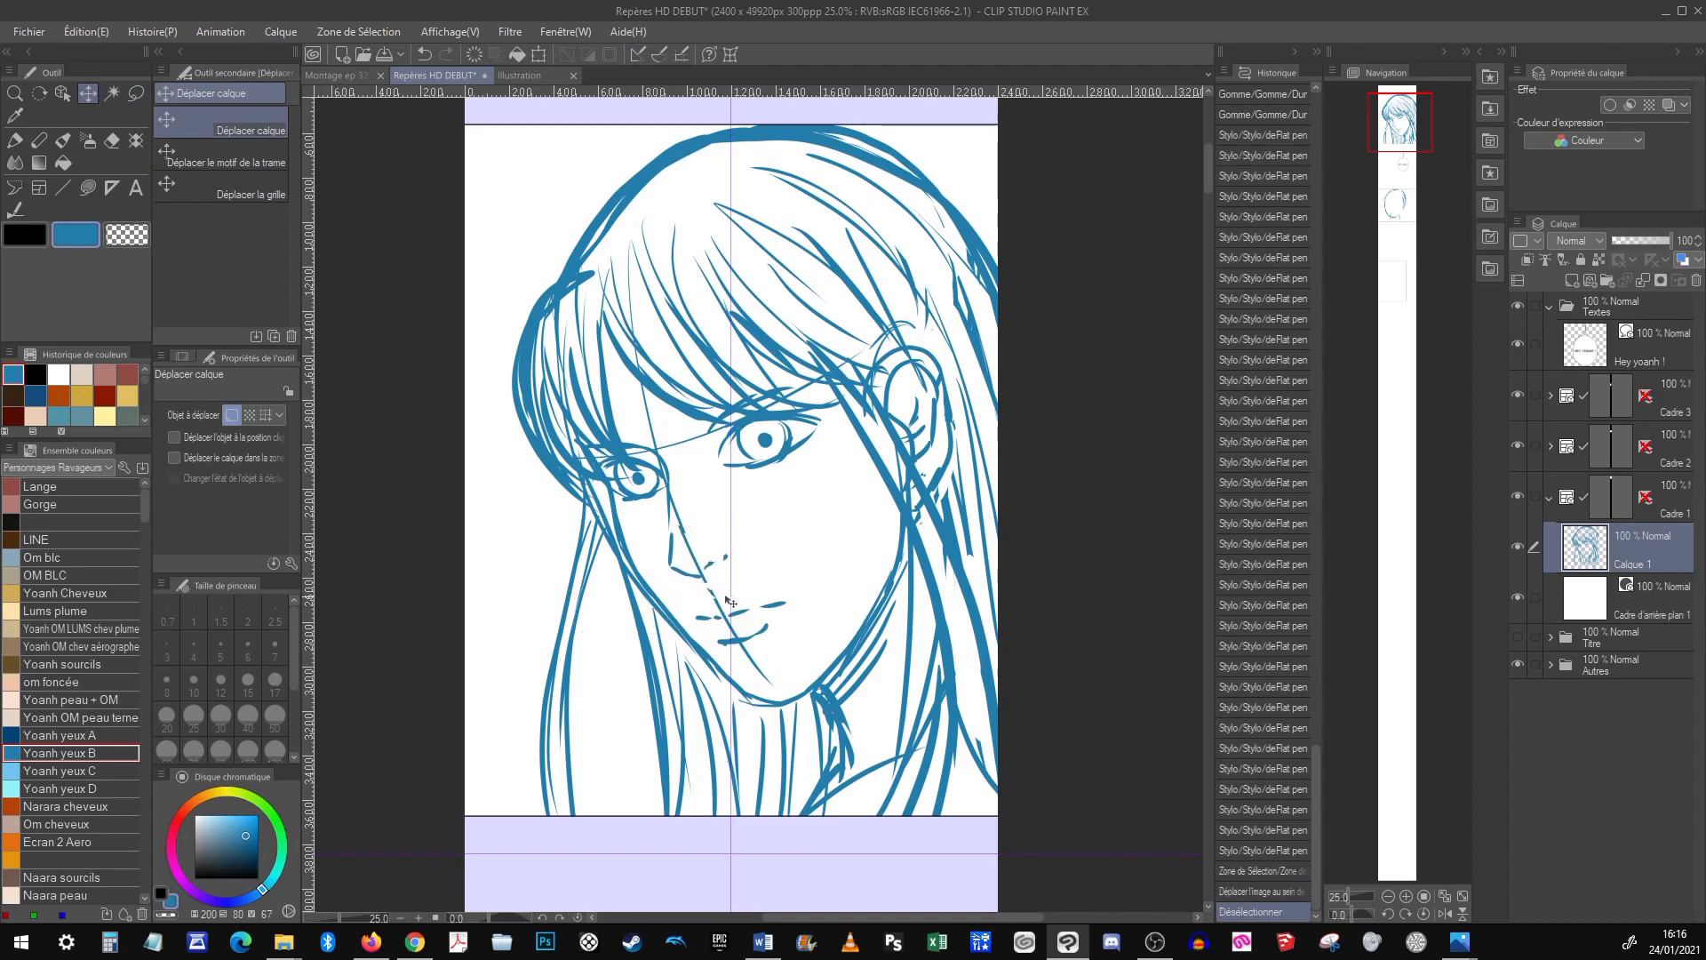
Add a small stroke above the lips, draw the nostril and nose tip, and hatch the nose bridge, checking in mirrored view
{"action": "key", "text": "p"}
{"action": "left_click_drag", "start_coordinate": [708, 603], "coordinate": [724, 595]}
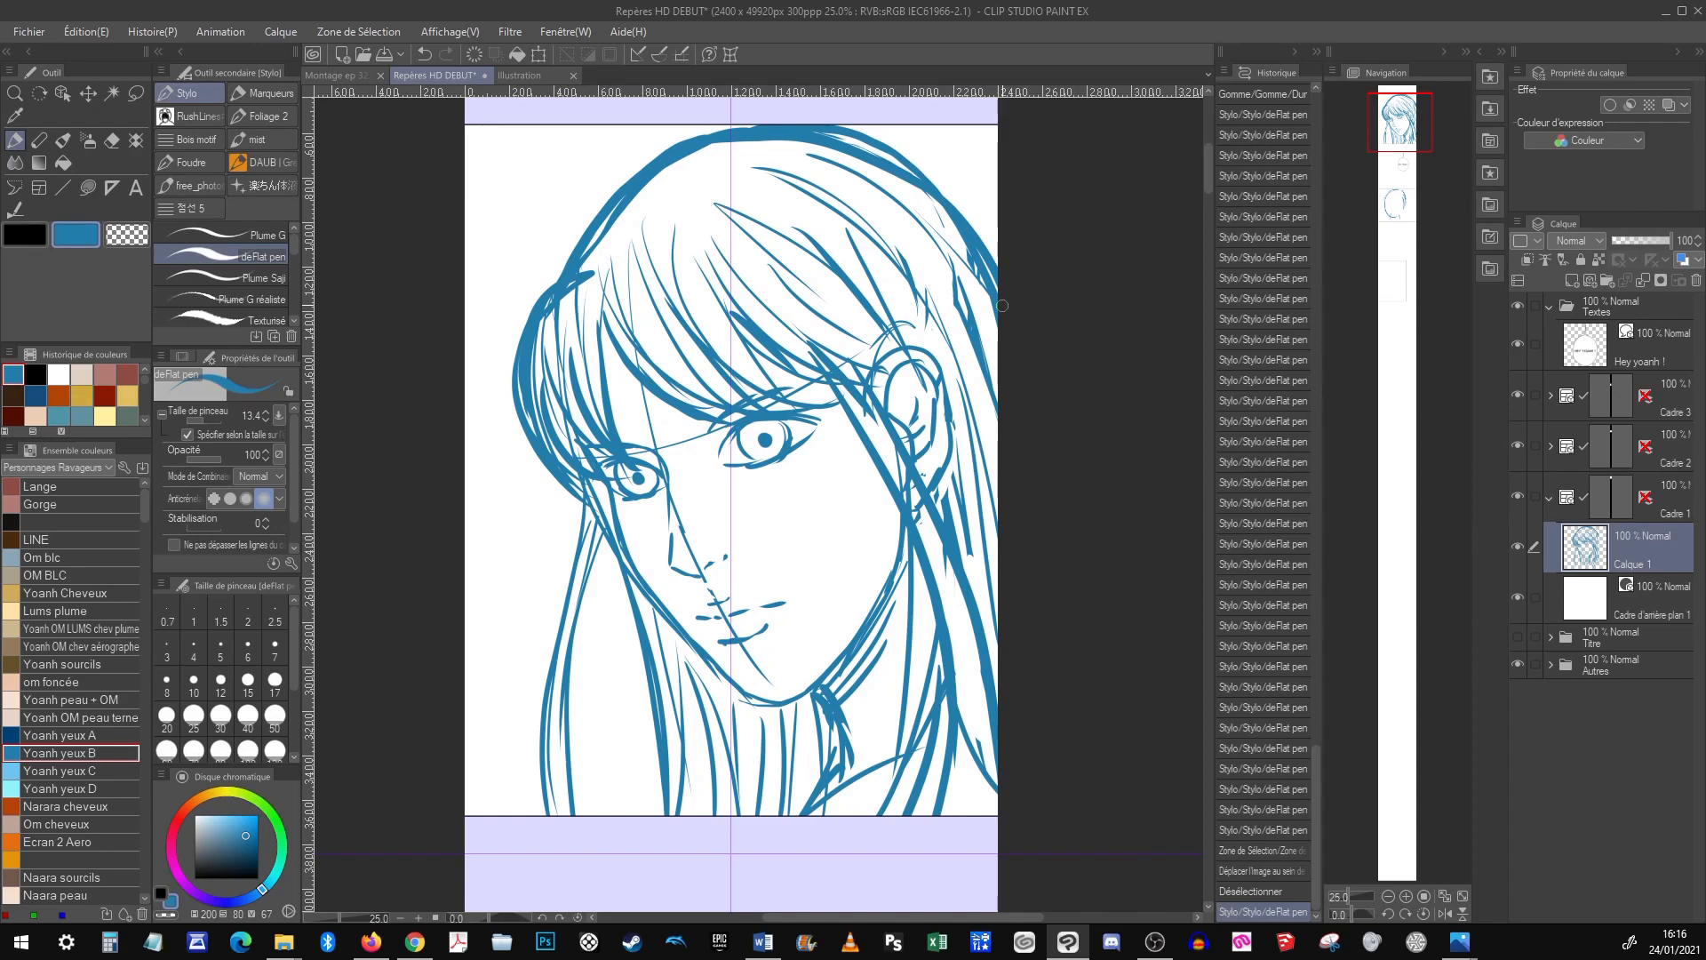
{"action": "left_click", "coordinate": [1446, 915]}
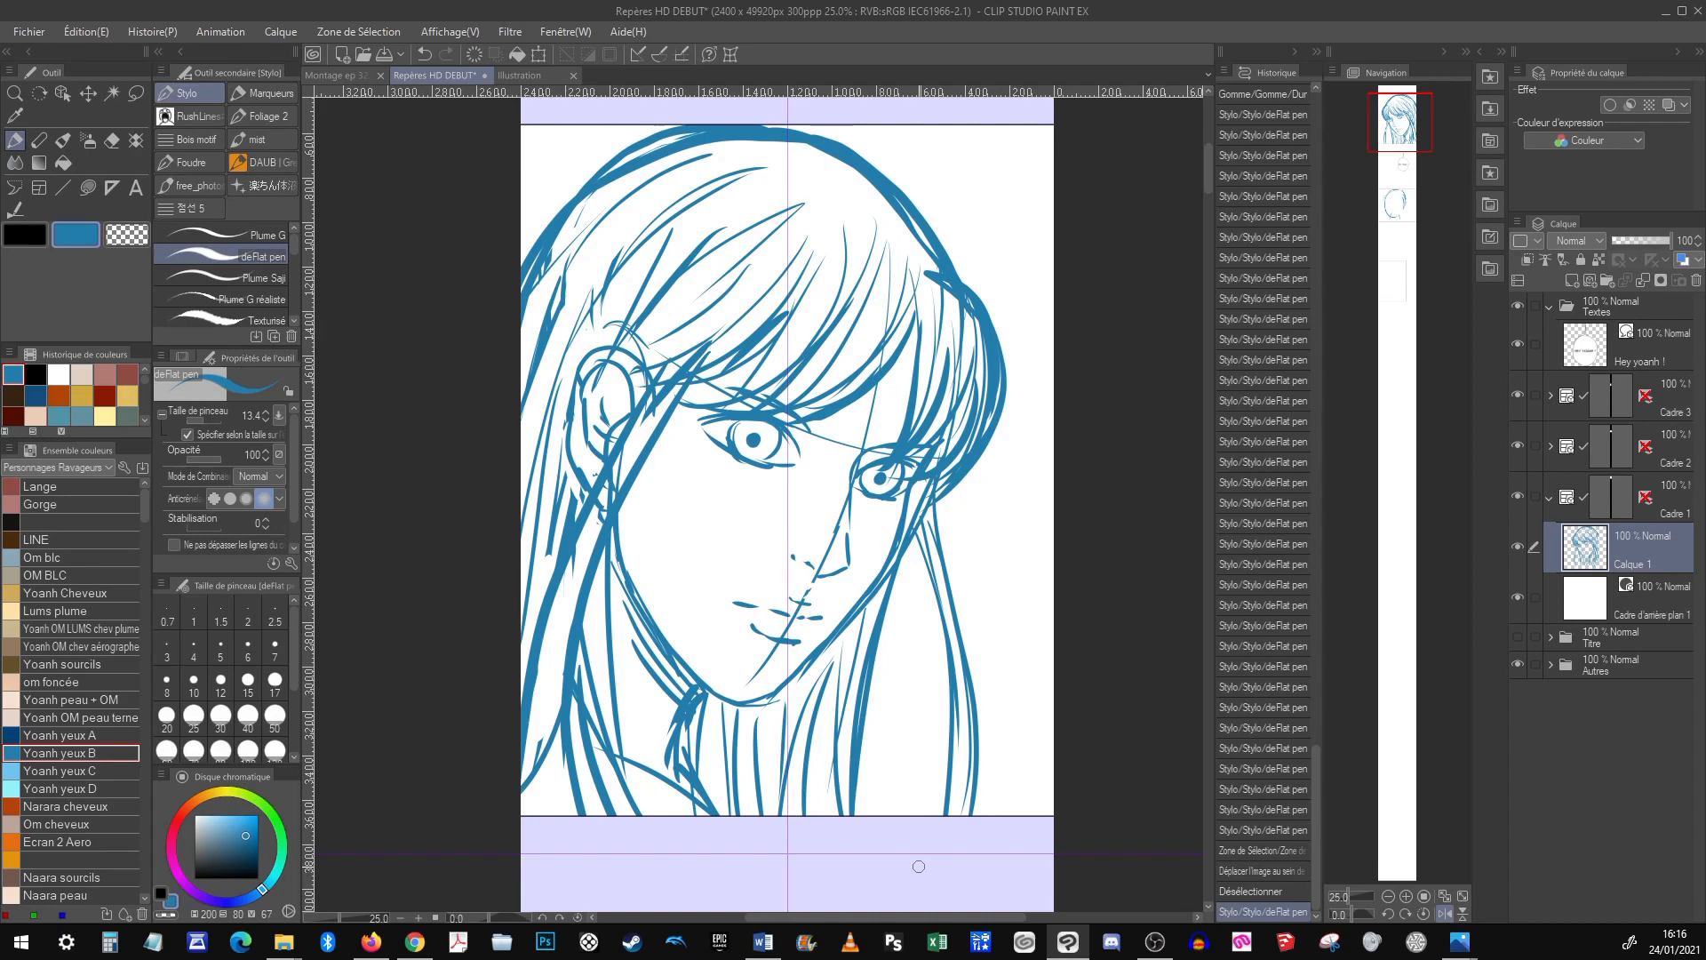
{"action": "left_click_drag", "start_coordinate": [796, 547], "coordinate": [790, 561]}
{"action": "left_click_drag", "start_coordinate": [794, 552], "coordinate": [834, 573]}
{"action": "left_click_drag", "start_coordinate": [819, 573], "coordinate": [847, 567]}
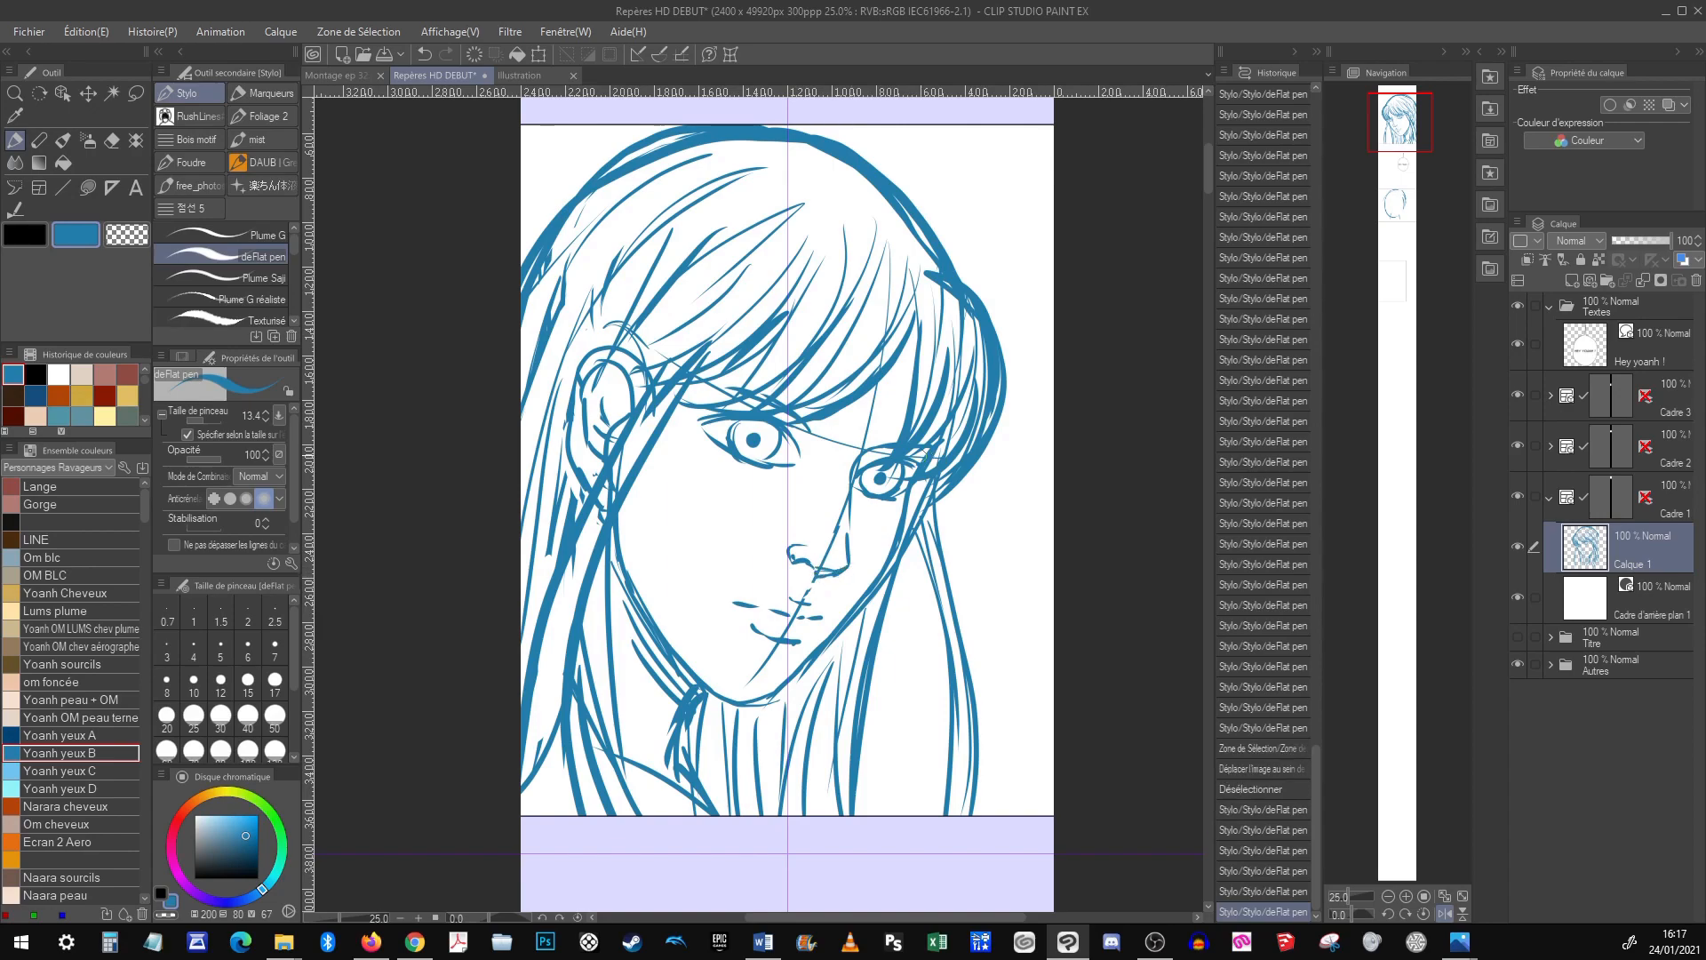
{"action": "left_click_drag", "start_coordinate": [829, 440], "coordinate": [817, 454]}
{"action": "left_click_drag", "start_coordinate": [827, 451], "coordinate": [813, 476]}
{"action": "left_click_drag", "start_coordinate": [966, 542], "coordinate": [963, 523]}
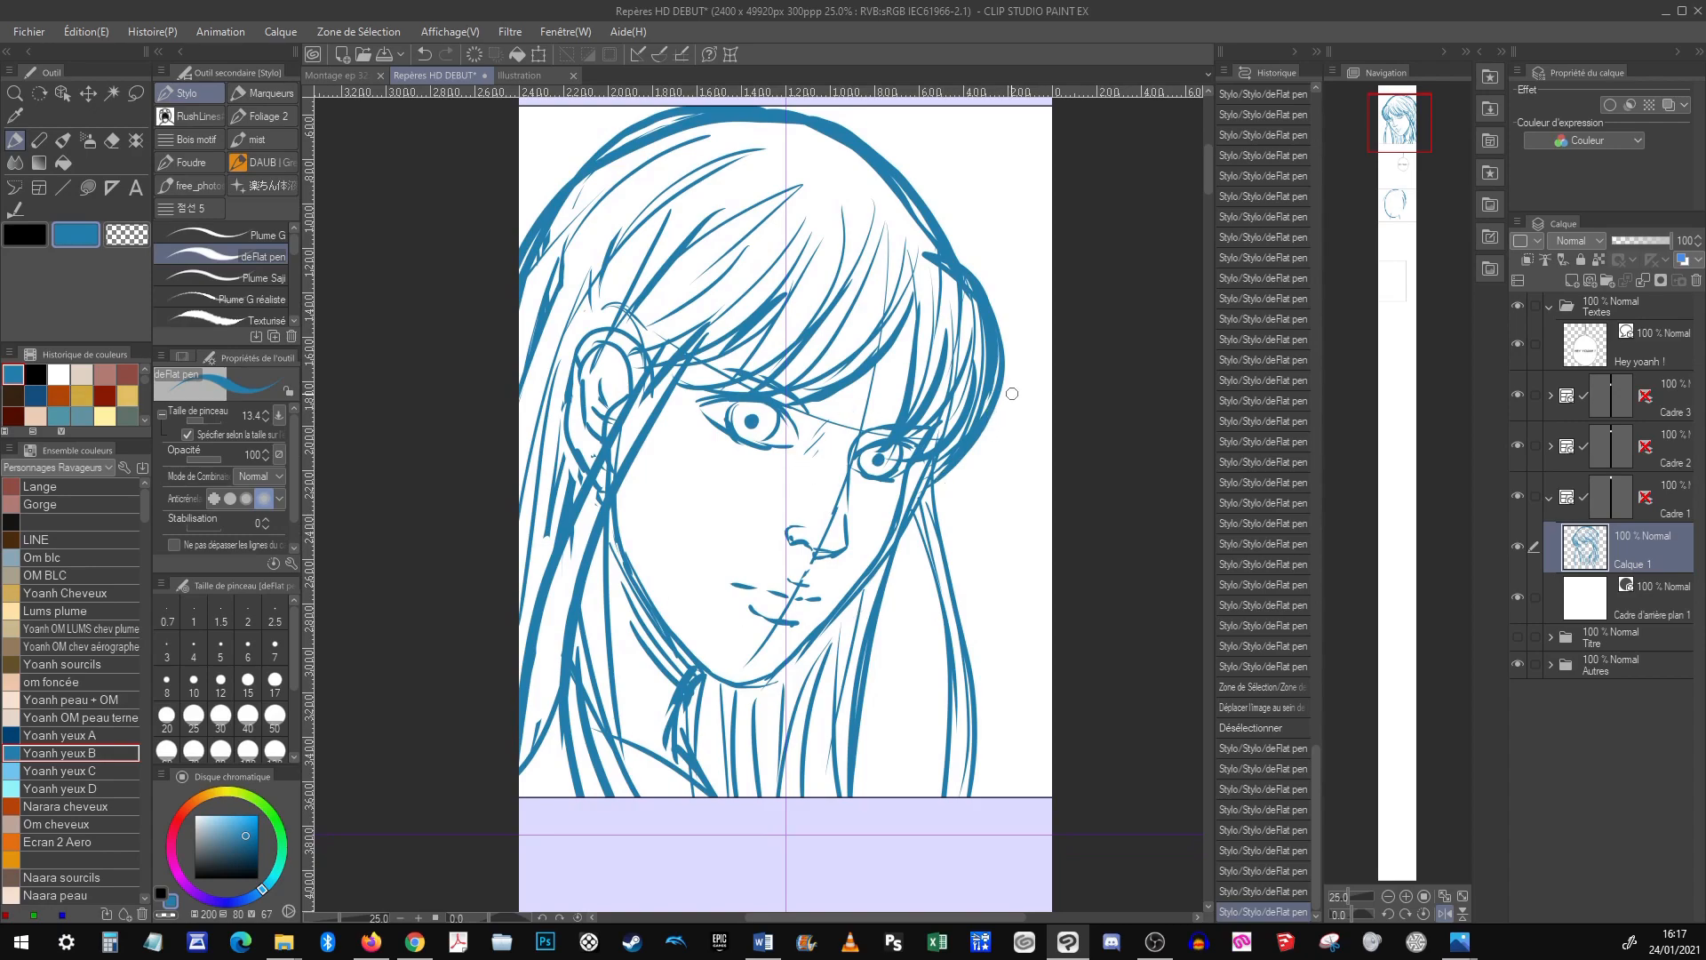
{"action": "left_click", "coordinate": [1445, 913]}
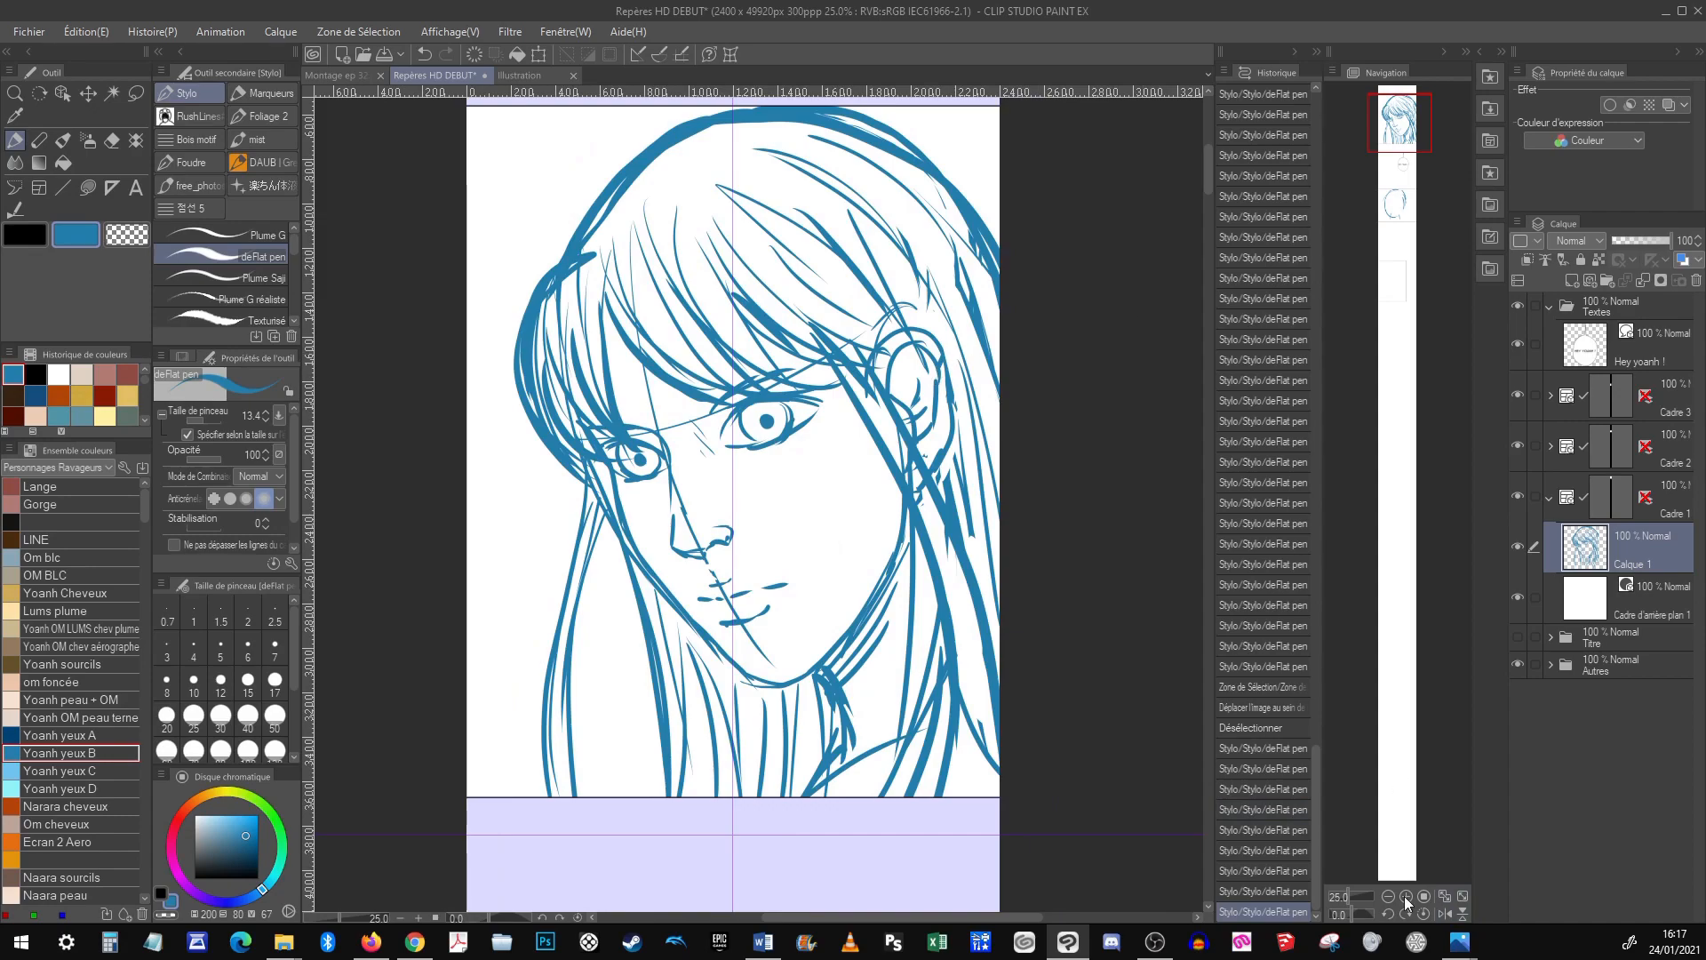
{"action": "scroll", "coordinate": [1036, 480], "scroll_direction": "up", "scroll_amount": 2}
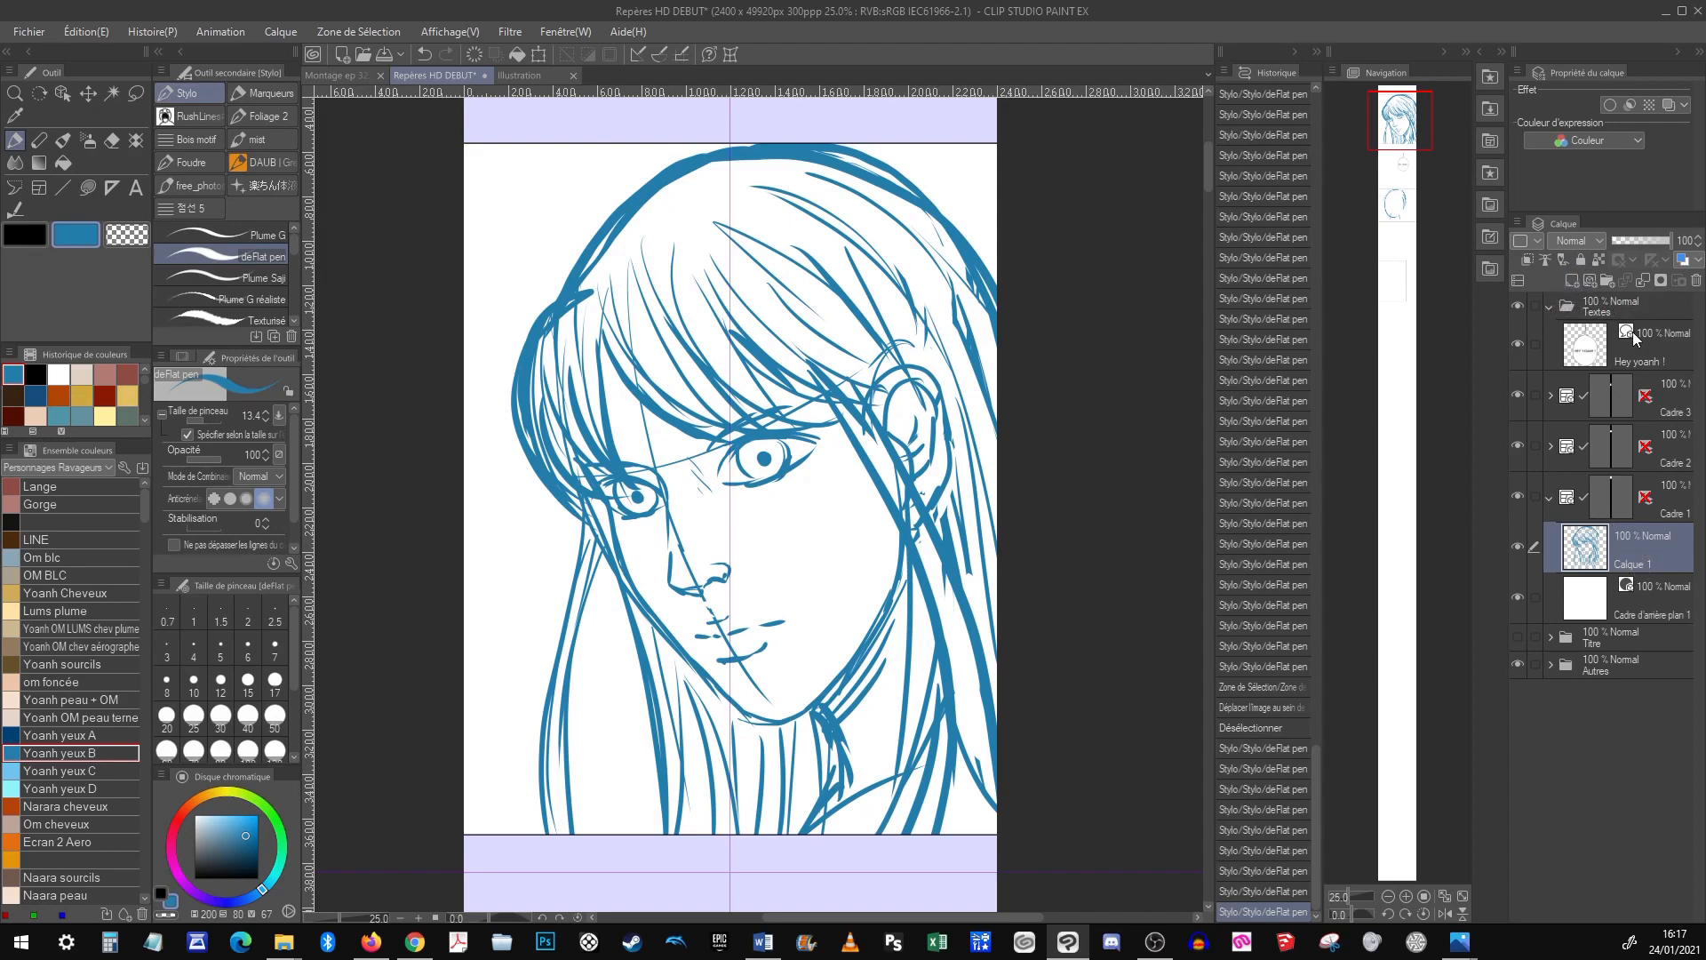
Add a new vector layer above the Cadre 1 sketch and lower the opacity of Calque 1 to 55%
{"action": "left_click", "coordinate": [1589, 281]}
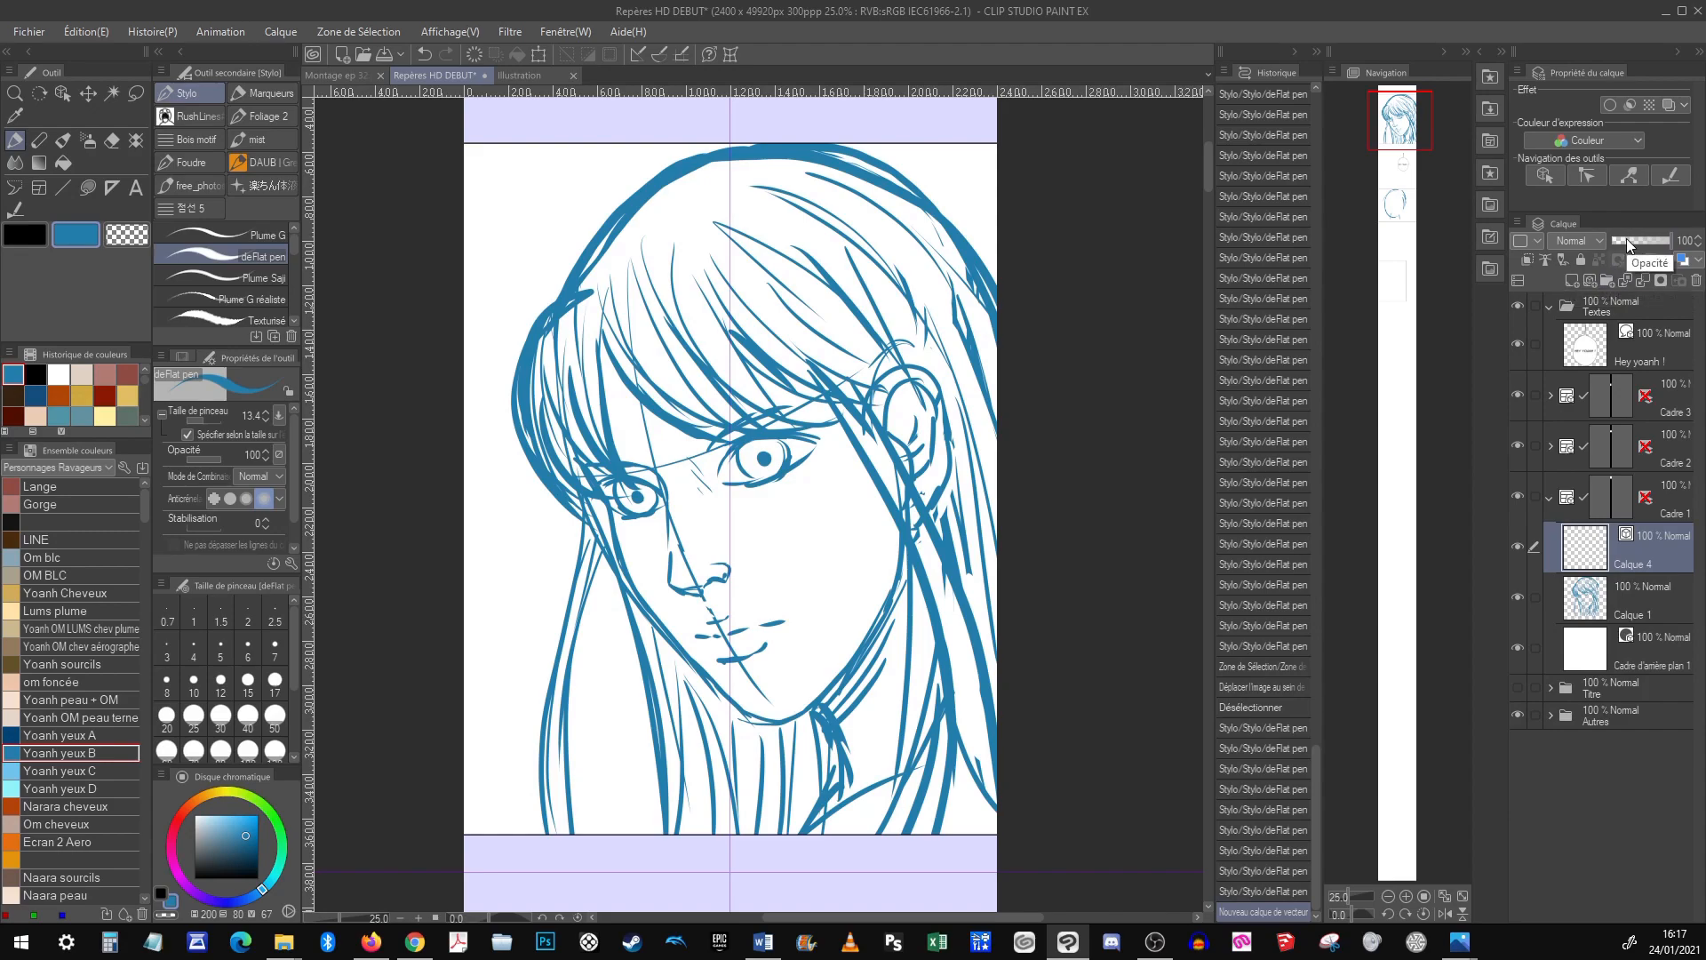
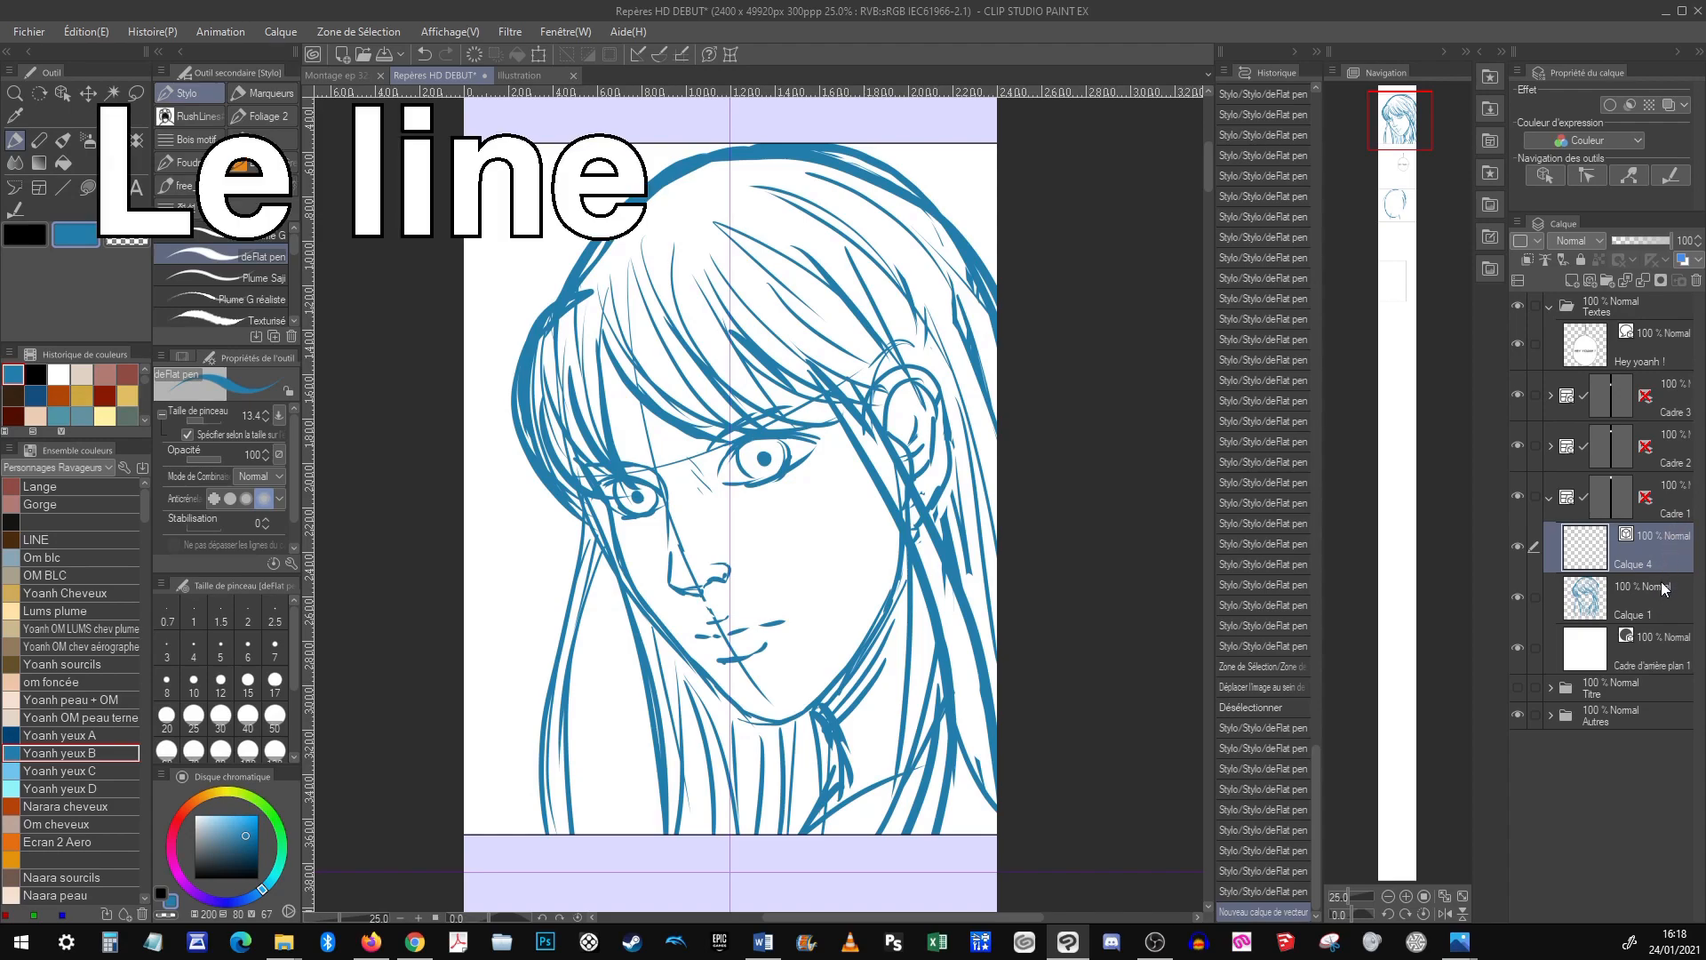
{"action": "left_click", "coordinate": [1642, 615]}
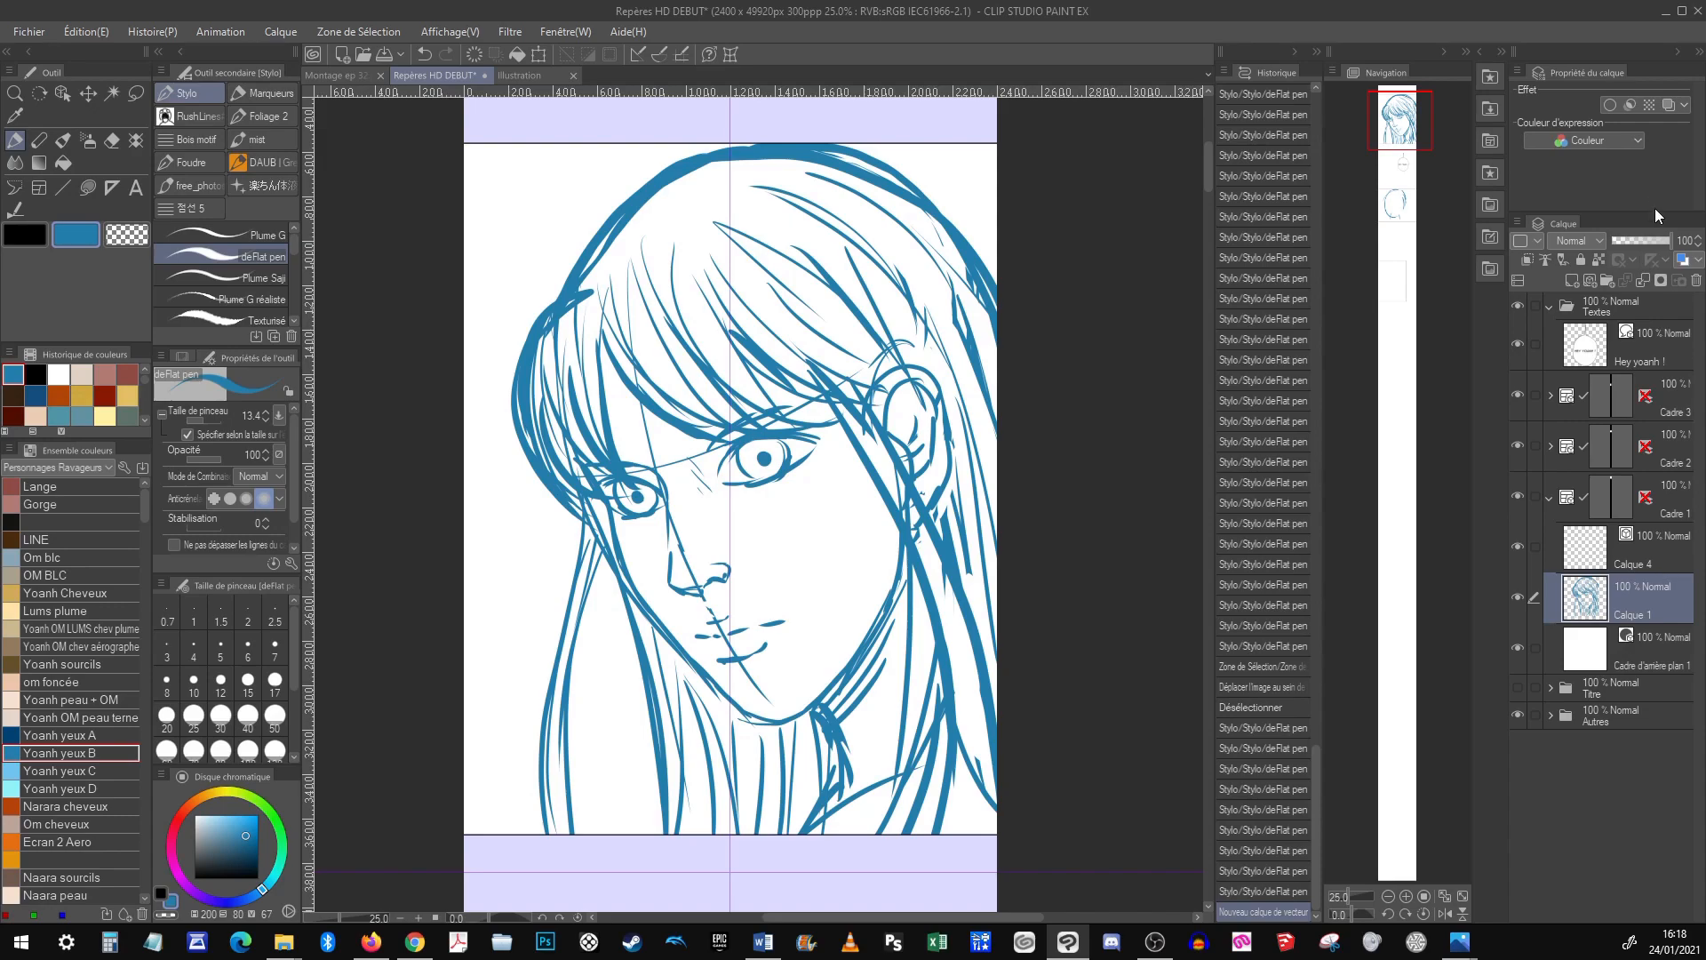
{"action": "left_click", "coordinate": [1644, 240]}
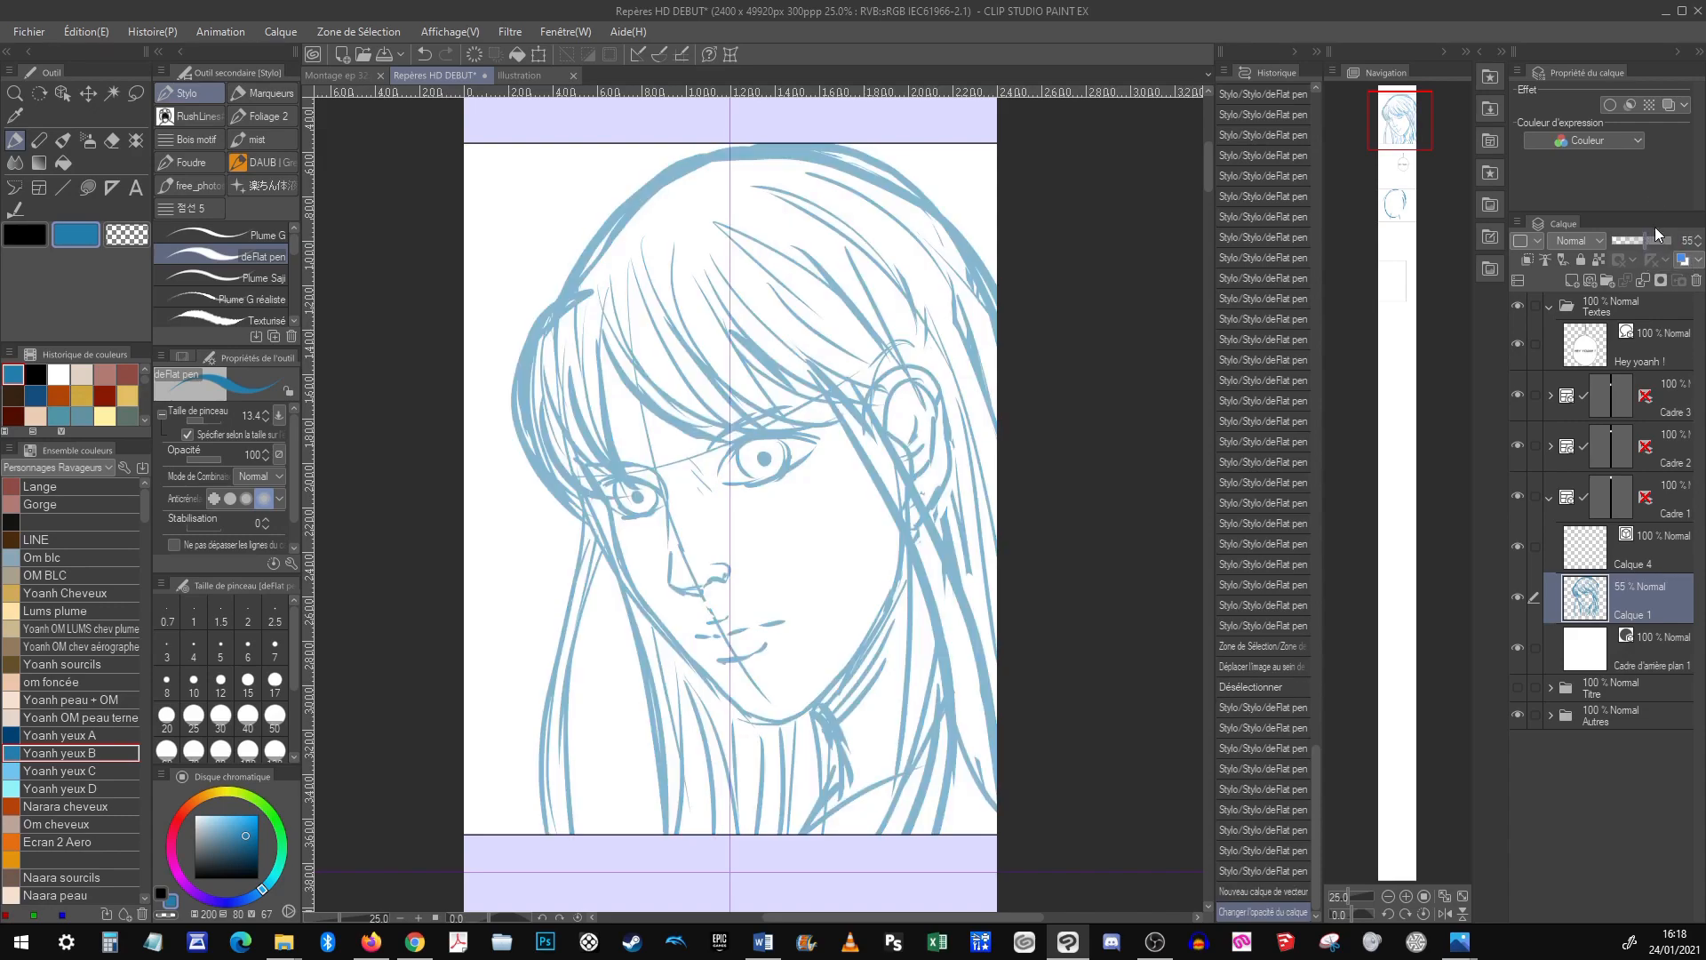
Rename the new vector layer as Line
{"action": "left_click", "coordinate": [1662, 549]}
{"action": "double_click", "coordinate": [1635, 562]}
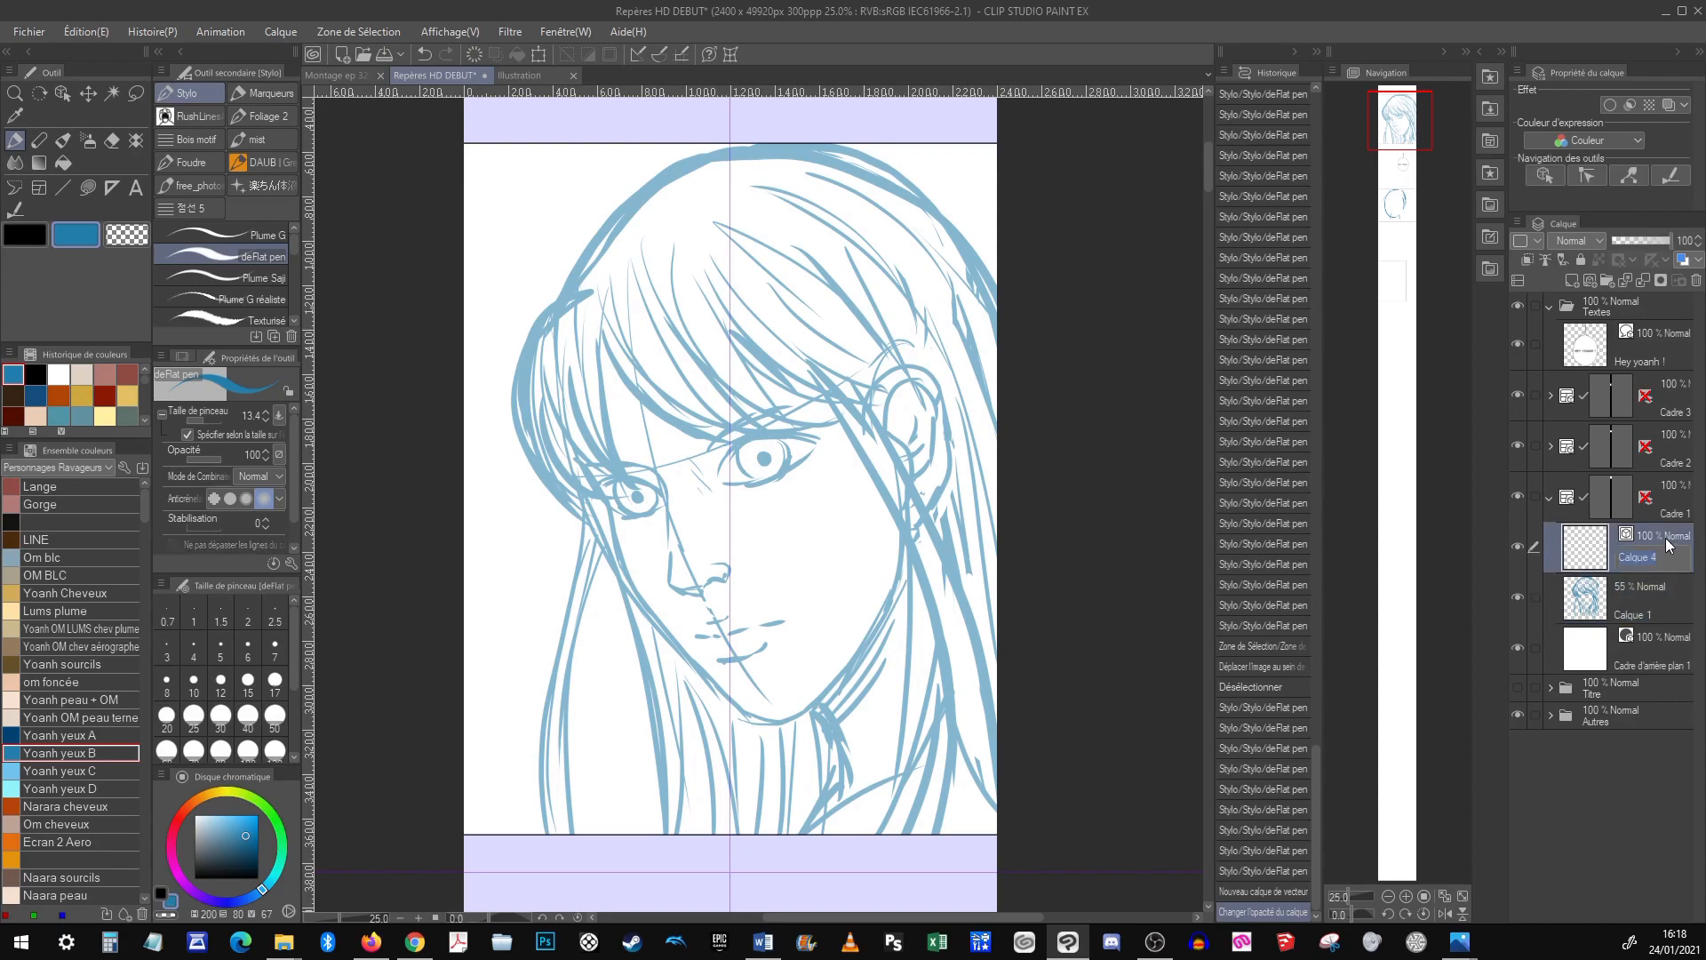
{"action": "type", "text": "Line"}
{"action": "key", "text": "Return"}
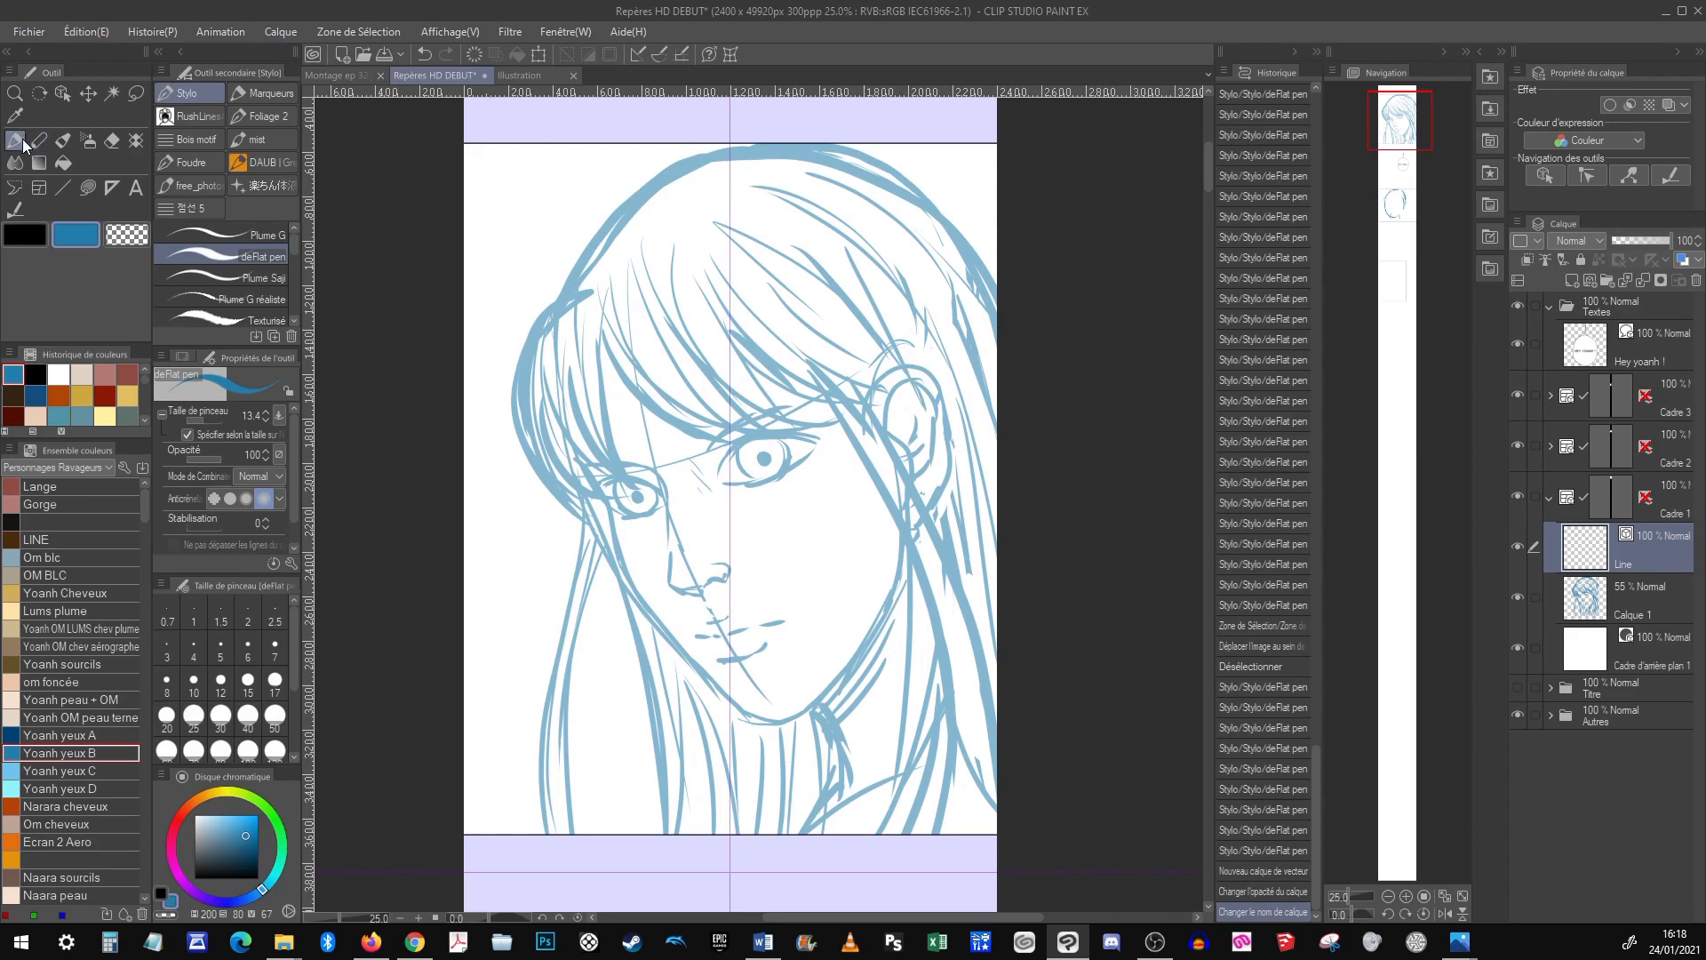
Set the drawing colour to black and the deFlat pen size to 5 for inking on the Line layer
{"action": "left_click_drag", "start_coordinate": [236, 832], "coordinate": [195, 878]}
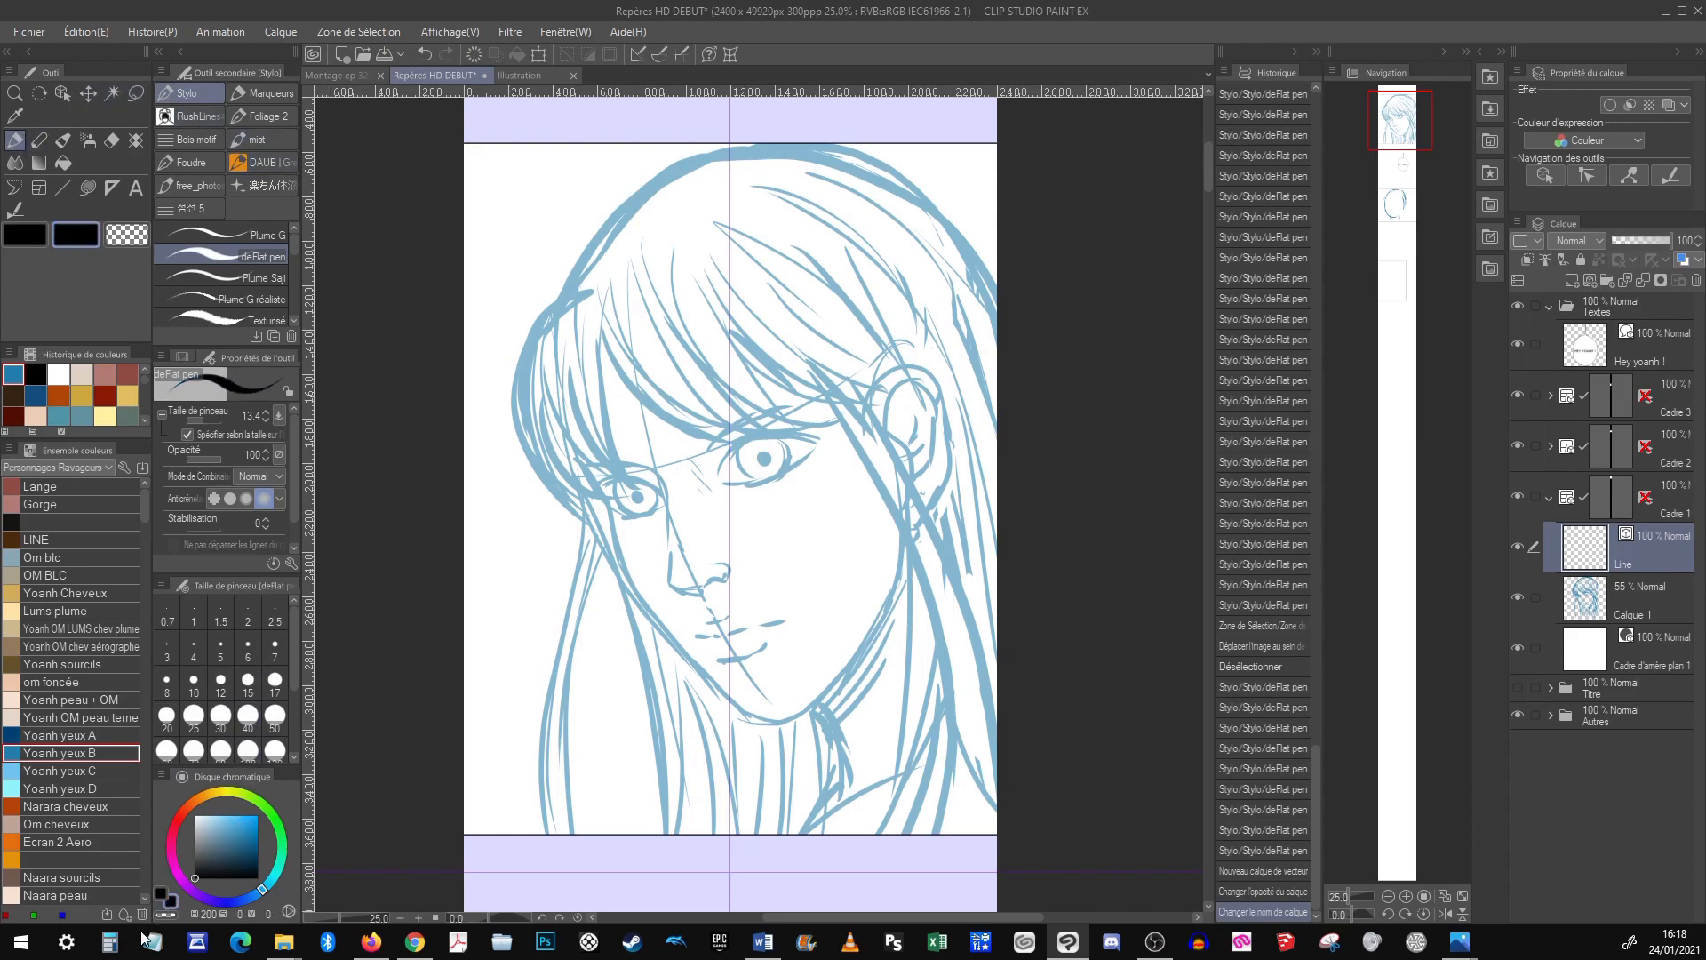
{"action": "left_click", "coordinate": [222, 651]}
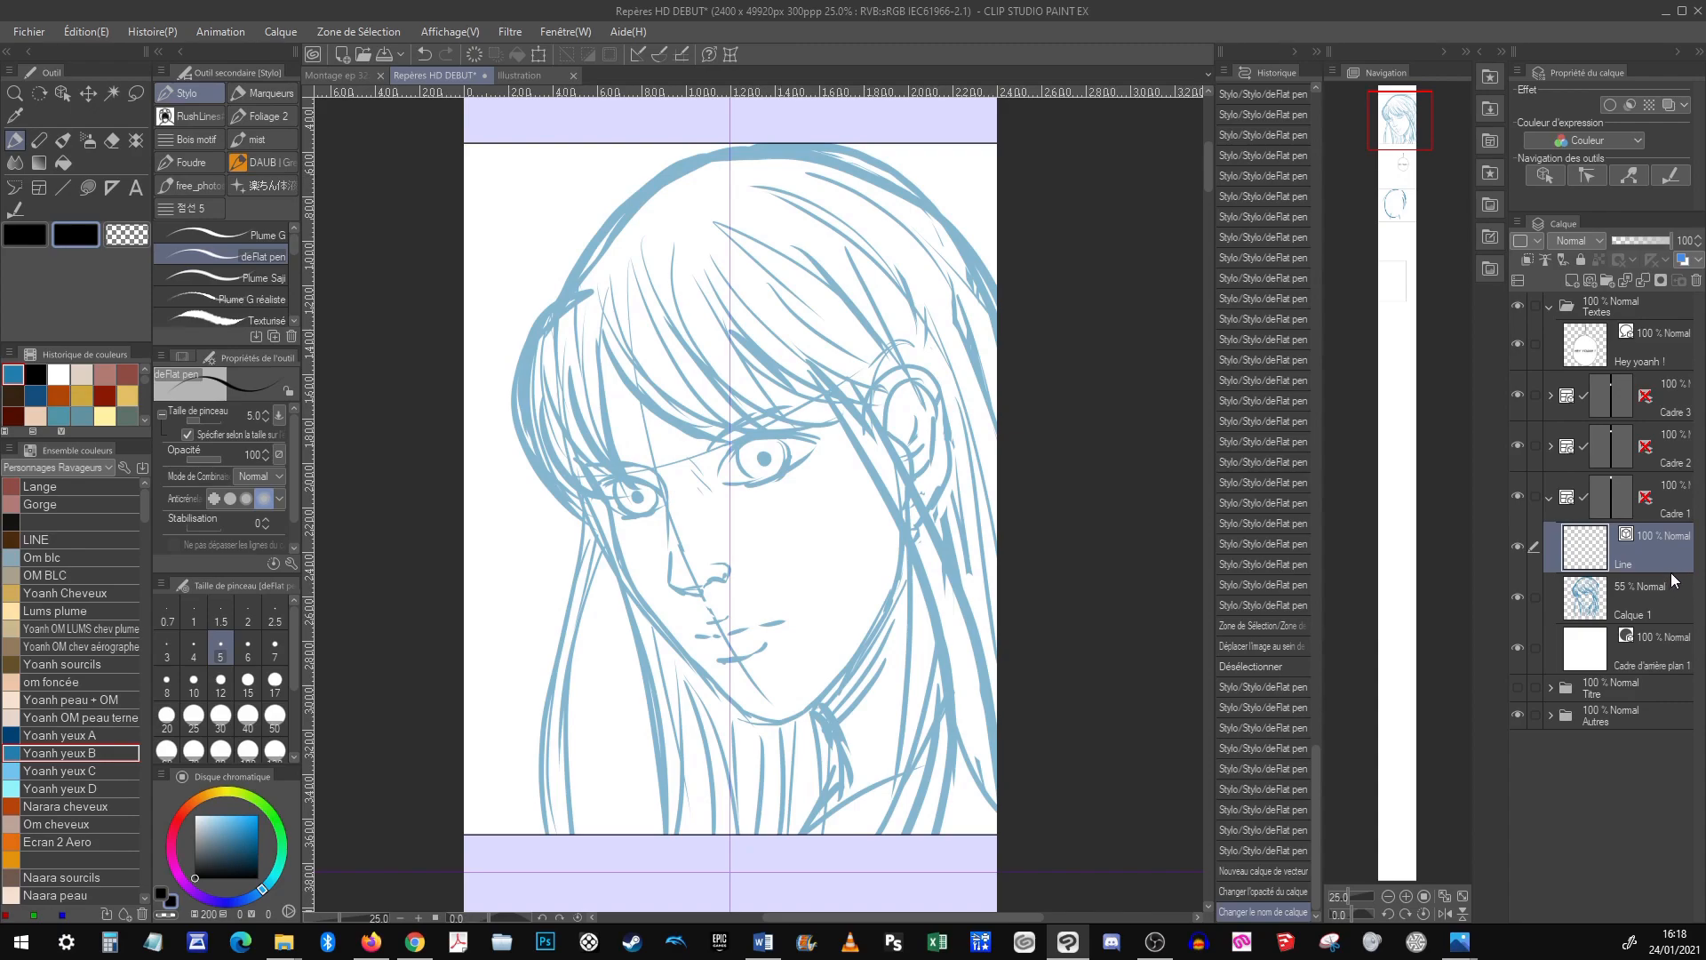
{"action": "left_click_drag", "start_coordinate": [859, 758], "coordinate": [862, 738]}
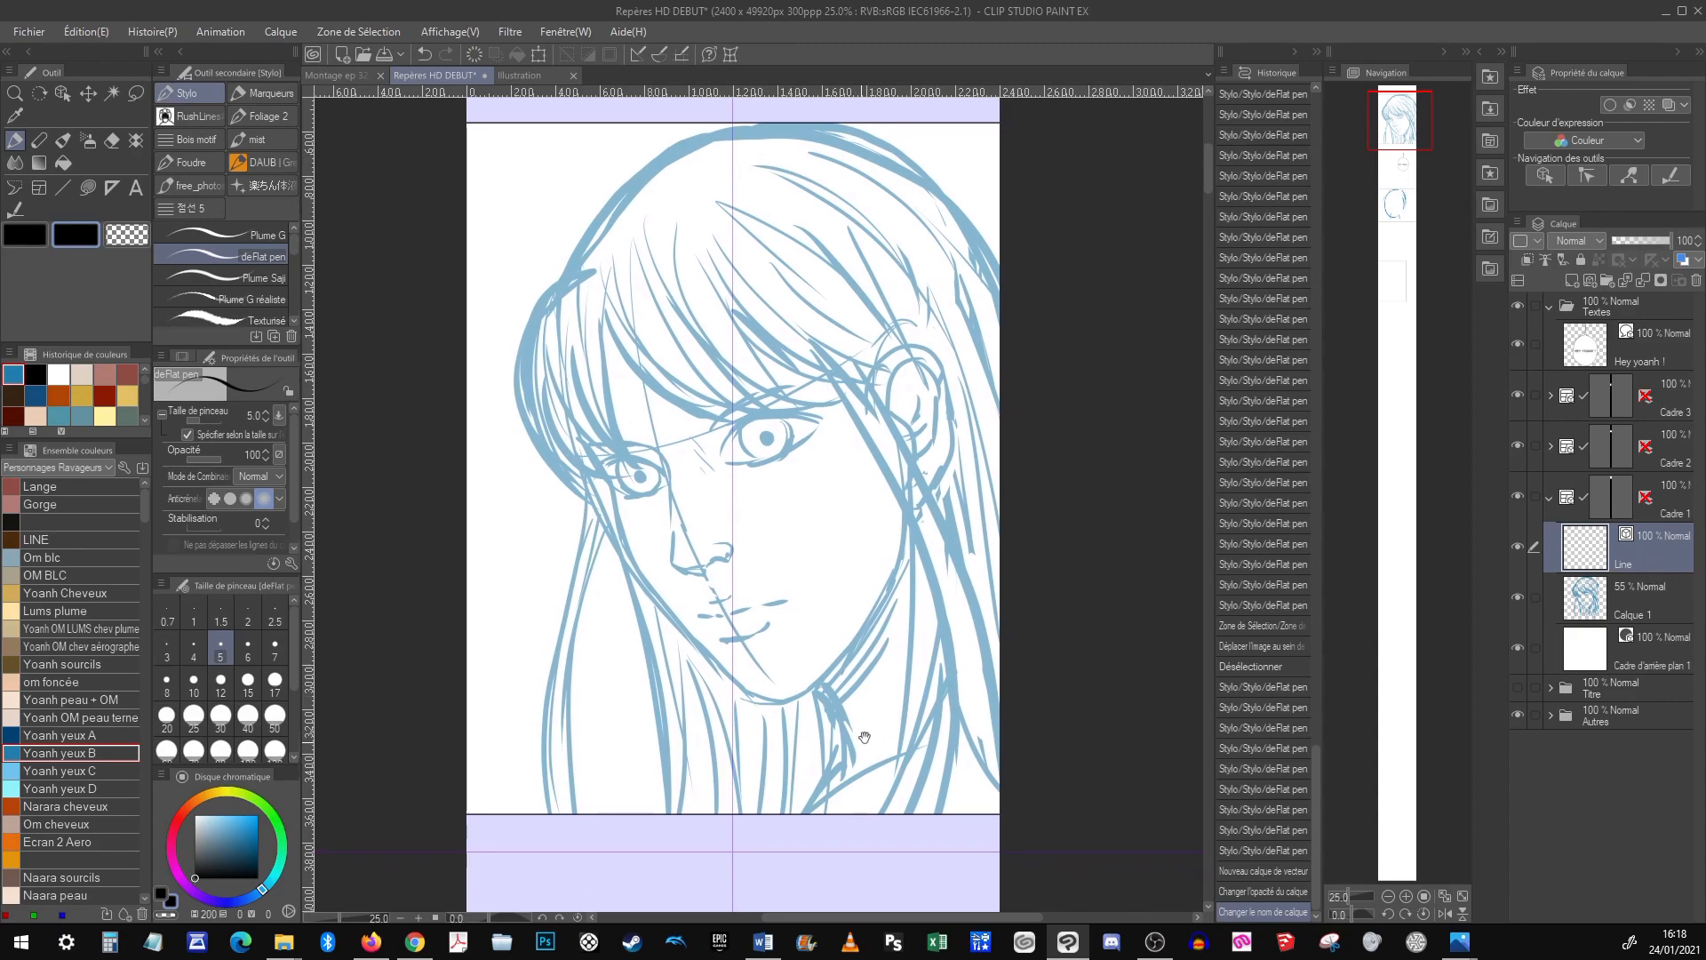
Ink the outer hair strands beside the farther eye and try a long jaw contour over the sketch
{"action": "left_click", "coordinate": [1407, 897]}
{"action": "left_click_drag", "start_coordinate": [508, 290], "coordinate": [544, 571]}
{"action": "left_click_drag", "start_coordinate": [504, 338], "coordinate": [574, 547]}
{"action": "left_click_drag", "start_coordinate": [494, 421], "coordinate": [571, 544]}
{"action": "left_click_drag", "start_coordinate": [507, 467], "coordinate": [571, 585]}
{"action": "mouse_move", "coordinate": [518, 495]}
{"action": "left_mouse_down"}
{"action": "mouse_move", "coordinate": [755, 811]}
{"action": "mouse_move", "coordinate": [961, 578]}
{"action": "left_mouse_up"}
{"action": "key", "text": "ctrl+z"}
Ink the farther eye's lids, the nose and the short hatch marks at the nose bridge
{"action": "left_click_drag", "start_coordinate": [565, 532], "coordinate": [653, 545]}
{"action": "mouse_move", "coordinate": [726, 517]}
{"action": "left_mouse_down"}
{"action": "mouse_move", "coordinate": [827, 462]}
{"action": "mouse_move", "coordinate": [727, 522]}
{"action": "left_mouse_up"}
{"action": "left_click_drag", "start_coordinate": [590, 566], "coordinate": [651, 553]}
{"action": "left_click_drag", "start_coordinate": [665, 614], "coordinate": [702, 669]}
{"action": "left_click_drag", "start_coordinate": [707, 627], "coordinate": [729, 652]}
{"action": "left_click_drag", "start_coordinate": [681, 504], "coordinate": [699, 525]}
{"action": "left_click_drag", "start_coordinate": [556, 511], "coordinate": [613, 505]}
Ink the nearer eye's lid and brow lines, the mouth strokes and the iris outlines
{"action": "left_click_drag", "start_coordinate": [691, 479], "coordinate": [853, 419]}
{"action": "left_click_drag", "start_coordinate": [773, 569], "coordinate": [747, 499]}
{"action": "left_click_drag", "start_coordinate": [741, 647], "coordinate": [789, 637]}
{"action": "left_click_drag", "start_coordinate": [697, 684], "coordinate": [756, 672]}
{"action": "left_click_drag", "start_coordinate": [755, 497], "coordinate": [760, 558]}
{"action": "left_click_drag", "start_coordinate": [745, 454], "coordinate": [757, 509]}
{"action": "key", "text": "ctrl+z"}
{"action": "mouse_move", "coordinate": [783, 448]}
{"action": "left_mouse_down"}
{"action": "mouse_move", "coordinate": [734, 490]}
{"action": "mouse_move", "coordinate": [794, 499]}
{"action": "left_mouse_up"}
{"action": "mouse_move", "coordinate": [615, 515]}
{"action": "left_mouse_down"}
{"action": "mouse_move", "coordinate": [617, 558]}
{"action": "mouse_move", "coordinate": [590, 557]}
{"action": "left_mouse_up"}
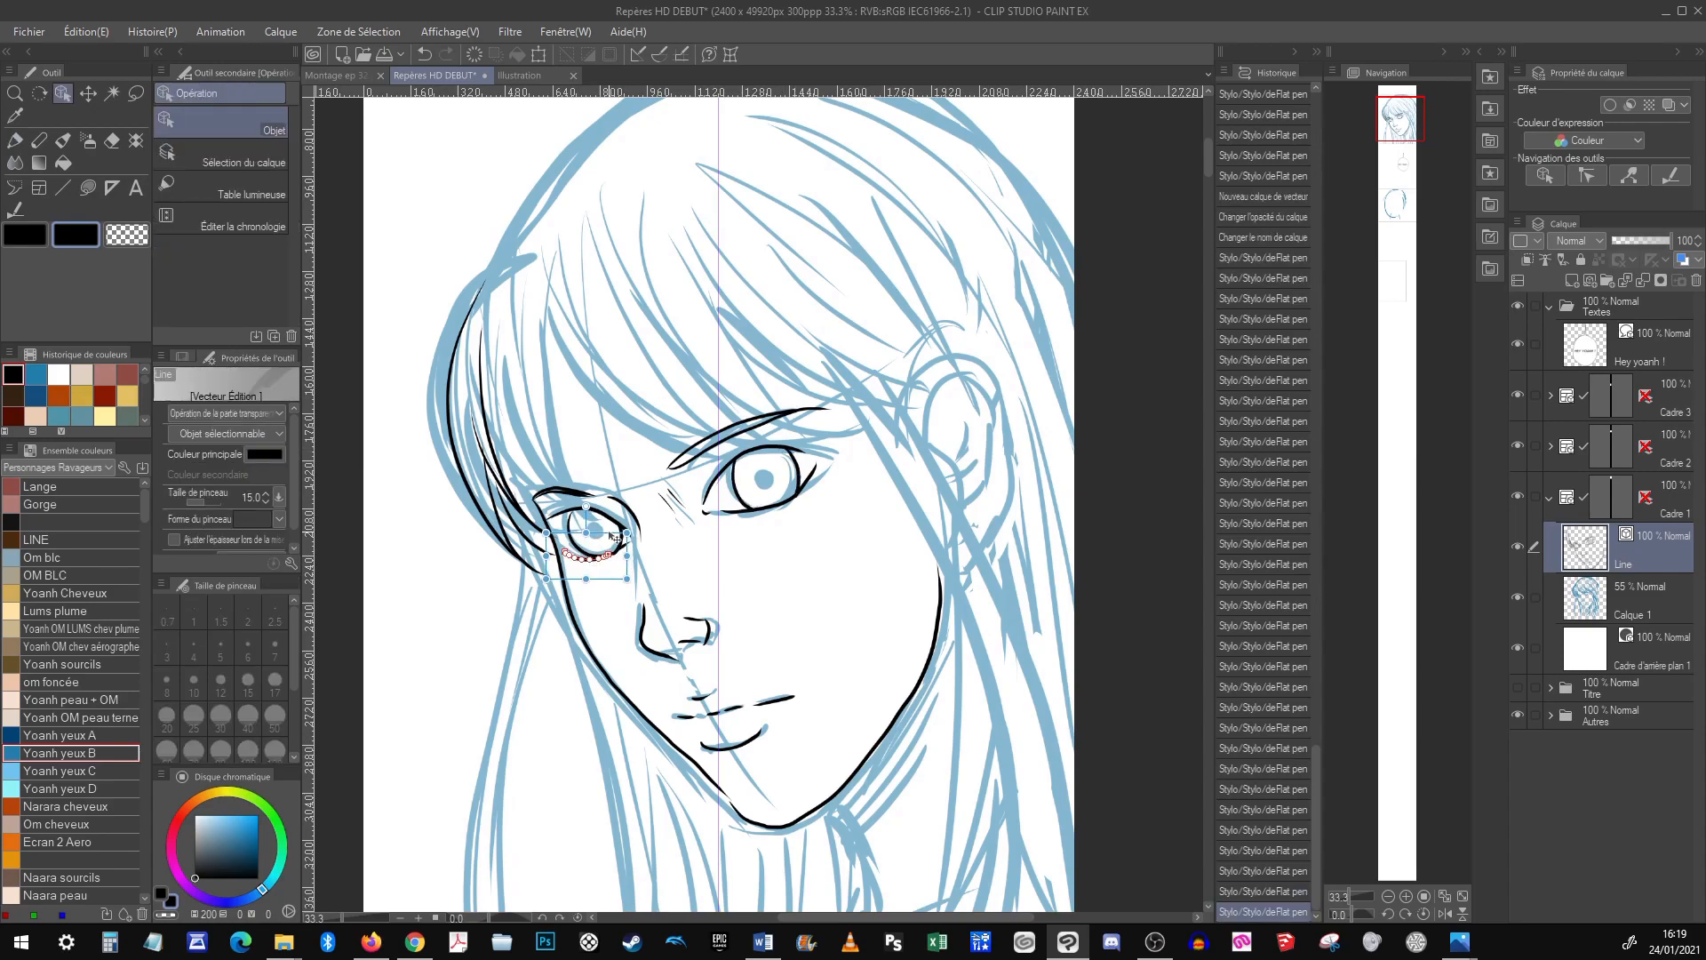
Thicken the upper lids, add eyelashes to both eyes and place a solid black pupil in each iris
{"action": "scroll", "coordinate": [675, 515], "scroll_direction": "down", "scroll_amount": 1}
{"action": "left_click_drag", "start_coordinate": [747, 432], "coordinate": [781, 424]}
{"action": "left_click_drag", "start_coordinate": [787, 428], "coordinate": [833, 434]}
{"action": "mouse_move", "coordinate": [804, 432]}
{"action": "left_mouse_down"}
{"action": "mouse_move", "coordinate": [837, 441]}
{"action": "mouse_move", "coordinate": [796, 418]}
{"action": "left_mouse_up"}
{"action": "left_click_drag", "start_coordinate": [772, 427], "coordinate": [781, 418]}
{"action": "left_click_drag", "start_coordinate": [755, 432], "coordinate": [730, 432]}
{"action": "mouse_move", "coordinate": [744, 435]}
{"action": "left_mouse_down"}
{"action": "mouse_move", "coordinate": [556, 488]}
{"action": "mouse_move", "coordinate": [855, 438]}
{"action": "left_mouse_up"}
{"action": "left_click_drag", "start_coordinate": [581, 493], "coordinate": [537, 504]}
{"action": "left_click_drag", "start_coordinate": [554, 520], "coordinate": [536, 530]}
{"action": "left_click_drag", "start_coordinate": [553, 526], "coordinate": [541, 549]}
{"action": "left_click", "coordinate": [596, 513]}
{"action": "left_click", "coordinate": [765, 461]}
With pen size 5, ink the fringe strands from the farther temple to above the nose bridge
{"action": "left_click", "coordinate": [221, 649]}
{"action": "left_click_drag", "start_coordinate": [508, 282], "coordinate": [542, 473]}
{"action": "left_click_drag", "start_coordinate": [544, 260], "coordinate": [559, 398]}
{"action": "left_click_drag", "start_coordinate": [523, 296], "coordinate": [582, 473]}
{"action": "left_click_drag", "start_coordinate": [531, 391], "coordinate": [562, 469]}
{"action": "left_click_drag", "start_coordinate": [543, 290], "coordinate": [649, 461]}
{"action": "left_click_drag", "start_coordinate": [591, 398], "coordinate": [666, 455]}
{"action": "left_click_drag", "start_coordinate": [636, 226], "coordinate": [727, 419]}
{"action": "left_click_drag", "start_coordinate": [602, 284], "coordinate": [683, 433]}
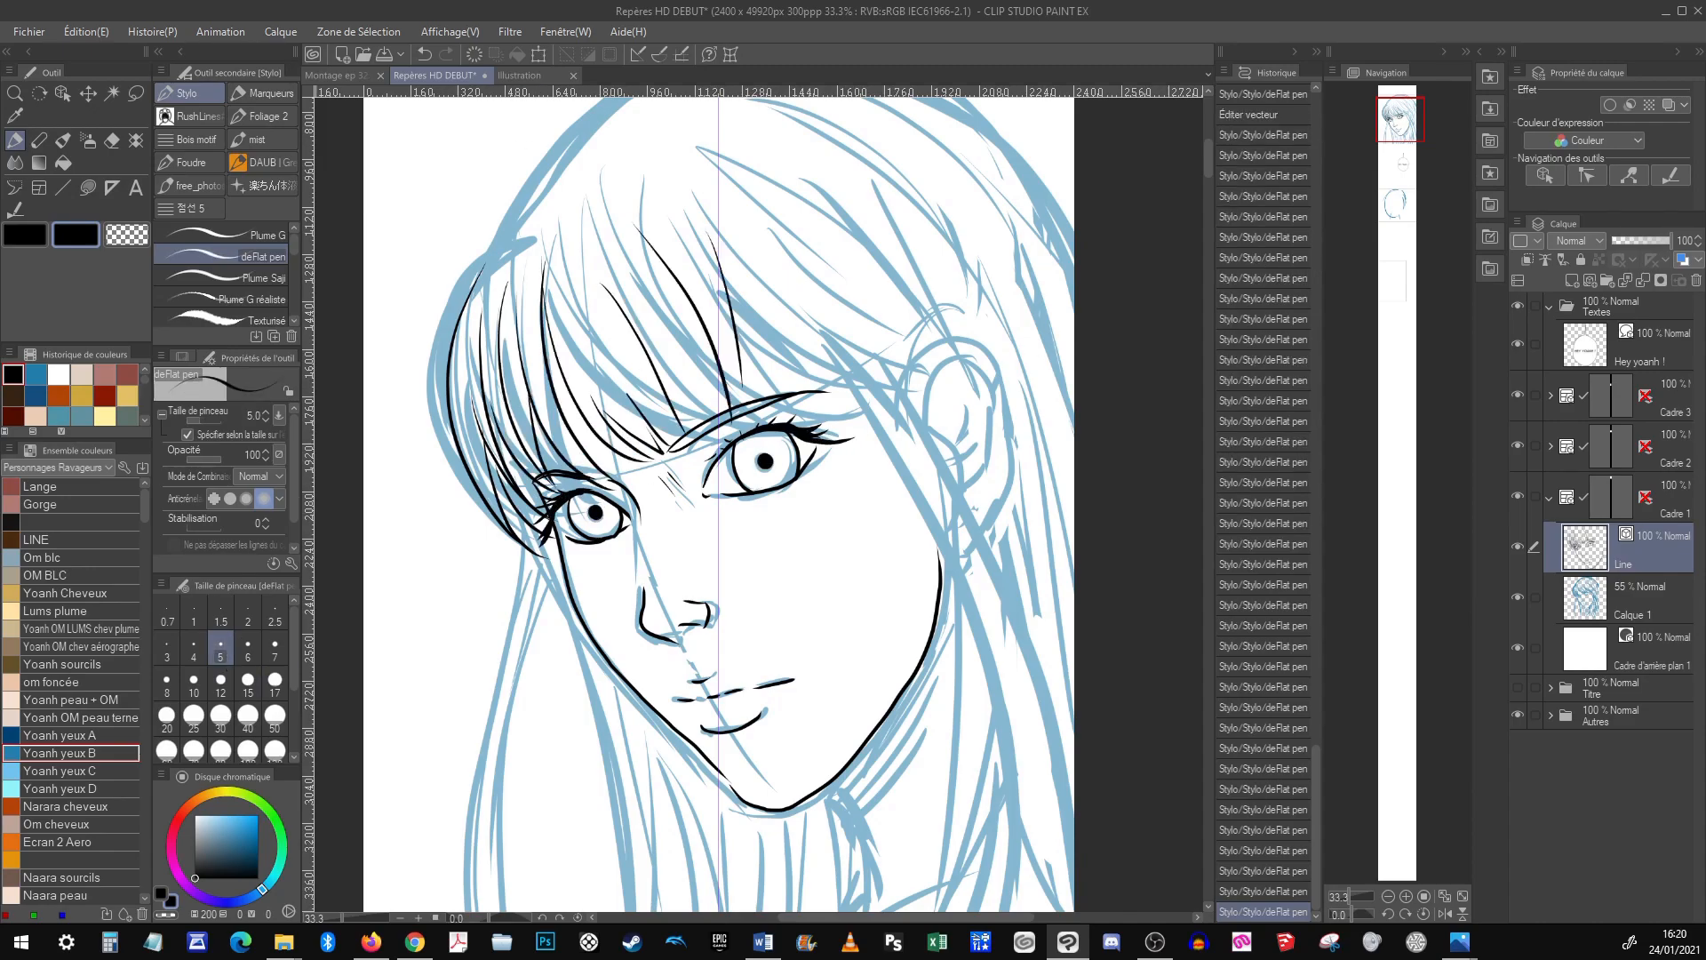
Continue the inked fringe with tapered strands falling over the nearer eye's brow
{"action": "left_click_drag", "start_coordinate": [799, 222], "coordinate": [803, 401]}
{"action": "left_click_drag", "start_coordinate": [758, 247], "coordinate": [780, 400]}
{"action": "left_click_drag", "start_coordinate": [840, 239], "coordinate": [814, 401]}
{"action": "left_click_drag", "start_coordinate": [640, 270], "coordinate": [722, 420]}
{"action": "left_click_drag", "start_coordinate": [559, 250], "coordinate": [574, 377]}
{"action": "left_click_drag", "start_coordinate": [864, 201], "coordinate": [828, 391]}
Ink the long hair strands running down behind the nearer cheek and ear
{"action": "left_click_drag", "start_coordinate": [782, 569], "coordinate": [726, 496]}
{"action": "left_click_drag", "start_coordinate": [817, 277], "coordinate": [939, 889]}
{"action": "left_click_drag", "start_coordinate": [836, 264], "coordinate": [988, 889]}
{"action": "left_click_drag", "start_coordinate": [953, 596], "coordinate": [962, 890]}
{"action": "left_click_drag", "start_coordinate": [728, 604], "coordinate": [784, 499]}
Ink the long hair strands hanging beside the farther cheek and the hair and neck lines below the jaw
{"action": "left_click_drag", "start_coordinate": [555, 351], "coordinate": [442, 784]}
{"action": "left_click_drag", "start_coordinate": [573, 429], "coordinate": [484, 785]}
{"action": "left_click_drag", "start_coordinate": [654, 554], "coordinate": [696, 784]}
{"action": "left_click_drag", "start_coordinate": [708, 599], "coordinate": [732, 785]}
{"action": "left_click_drag", "start_coordinate": [770, 639], "coordinate": [769, 783]}
{"action": "left_click_drag", "start_coordinate": [833, 612], "coordinate": [889, 722]}
{"action": "mouse_move", "coordinate": [890, 721]}
{"action": "left_mouse_down"}
{"action": "mouse_move", "coordinate": [959, 691]}
{"action": "mouse_move", "coordinate": [817, 785]}
{"action": "left_mouse_up"}
{"action": "left_click_drag", "start_coordinate": [813, 619], "coordinate": [791, 785]}
Ink the ear's outline and inner folds, erasing the excess line beside it
{"action": "mouse_move", "coordinate": [885, 237]}
{"action": "left_mouse_down"}
{"action": "mouse_move", "coordinate": [723, 303]}
{"action": "mouse_move", "coordinate": [802, 250]}
{"action": "left_mouse_up"}
{"action": "left_click_drag", "start_coordinate": [798, 268], "coordinate": [790, 382]}
{"action": "left_click_drag", "start_coordinate": [797, 284], "coordinate": [808, 297]}
{"action": "left_click_drag", "start_coordinate": [801, 251], "coordinate": [806, 419]}
{"action": "key", "text": "e"}
{"action": "left_click_drag", "start_coordinate": [782, 355], "coordinate": [794, 352]}
{"action": "key", "text": "p"}
Ink the outer contour of the hair over the crown and the first long strands sweeping behind the ear
{"action": "left_click_drag", "start_coordinate": [758, 204], "coordinate": [842, 435]}
{"action": "mouse_move", "coordinate": [399, 398]}
{"action": "left_mouse_down"}
{"action": "mouse_move", "coordinate": [807, 176]}
{"action": "mouse_move", "coordinate": [996, 376]}
{"action": "left_mouse_up"}
{"action": "left_click_drag", "start_coordinate": [996, 376], "coordinate": [948, 344]}
{"action": "key", "text": "ctrl+z"}
{"action": "left_click_drag", "start_coordinate": [350, 366], "coordinate": [948, 345]}
{"action": "left_click_drag", "start_coordinate": [648, 198], "coordinate": [948, 454]}
{"action": "left_click_drag", "start_coordinate": [736, 260], "coordinate": [948, 578]}
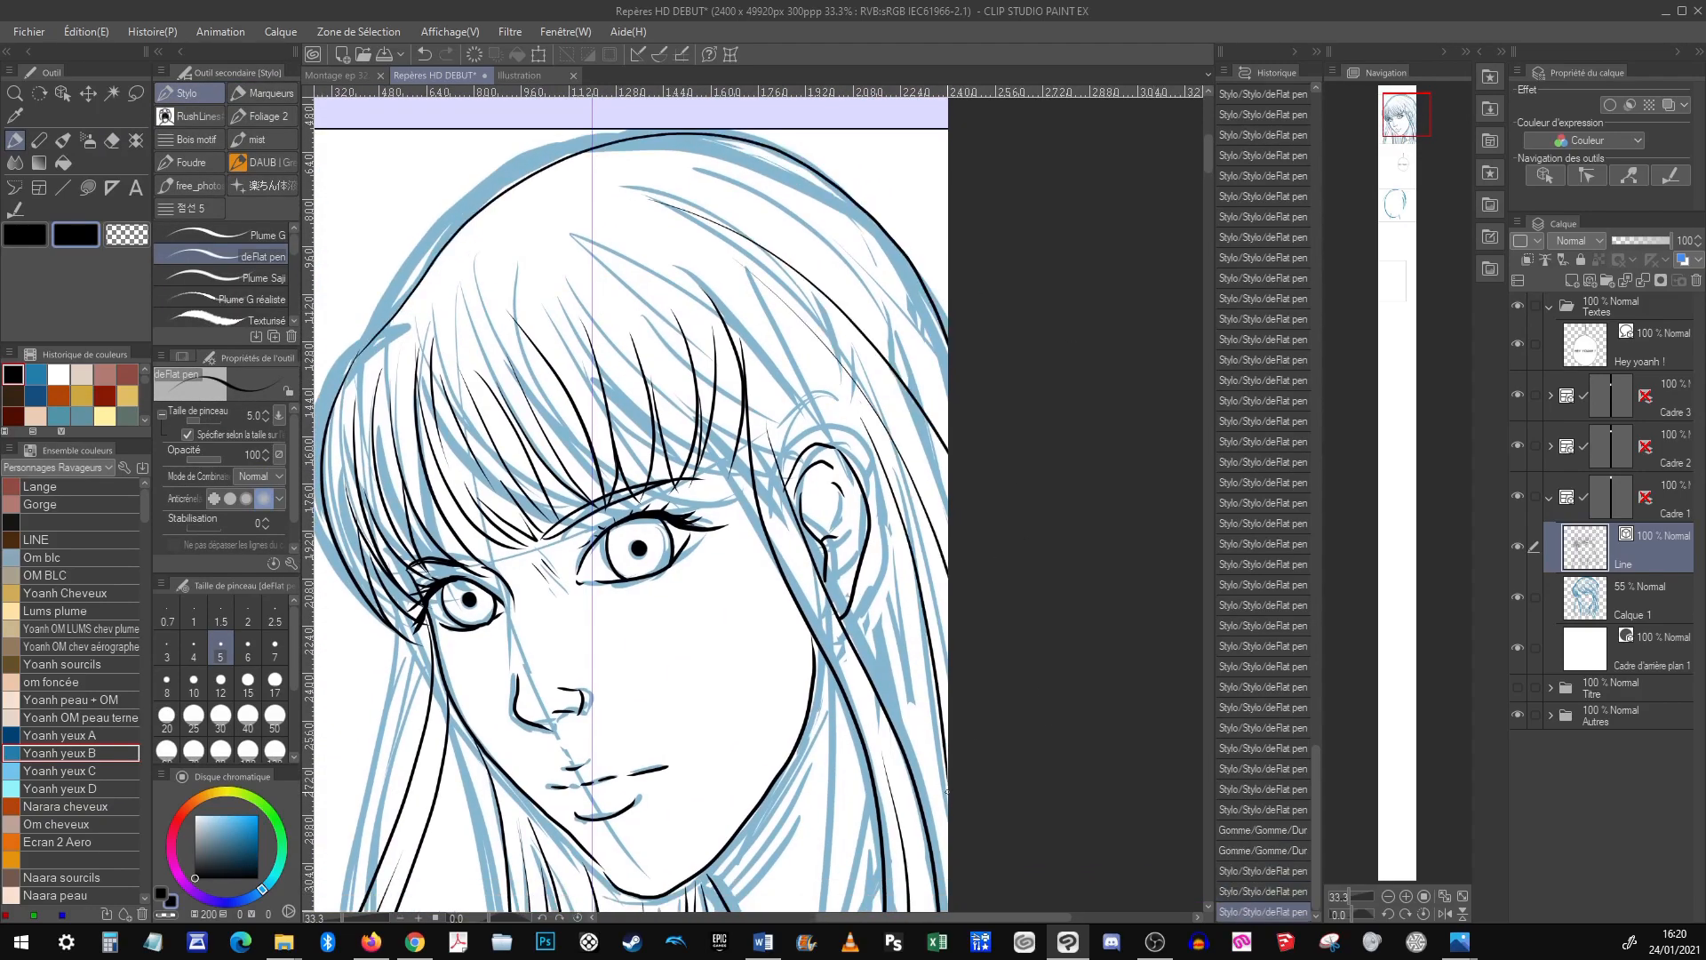
Fill out the crown, the area around the ear and the back hair with long tapered ink strands
{"action": "left_click_drag", "start_coordinate": [711, 623], "coordinate": [696, 429]}
{"action": "left_click_drag", "start_coordinate": [739, 206], "coordinate": [820, 436]}
{"action": "left_click_drag", "start_coordinate": [711, 355], "coordinate": [736, 640]}
{"action": "left_click_drag", "start_coordinate": [790, 364], "coordinate": [958, 590]}
{"action": "left_click_drag", "start_coordinate": [722, 343], "coordinate": [820, 527]}
{"action": "left_click_drag", "start_coordinate": [787, 387], "coordinate": [839, 524]}
{"action": "left_click_drag", "start_coordinate": [744, 246], "coordinate": [946, 440]}
{"action": "left_click_drag", "start_coordinate": [691, 261], "coordinate": [869, 395]}
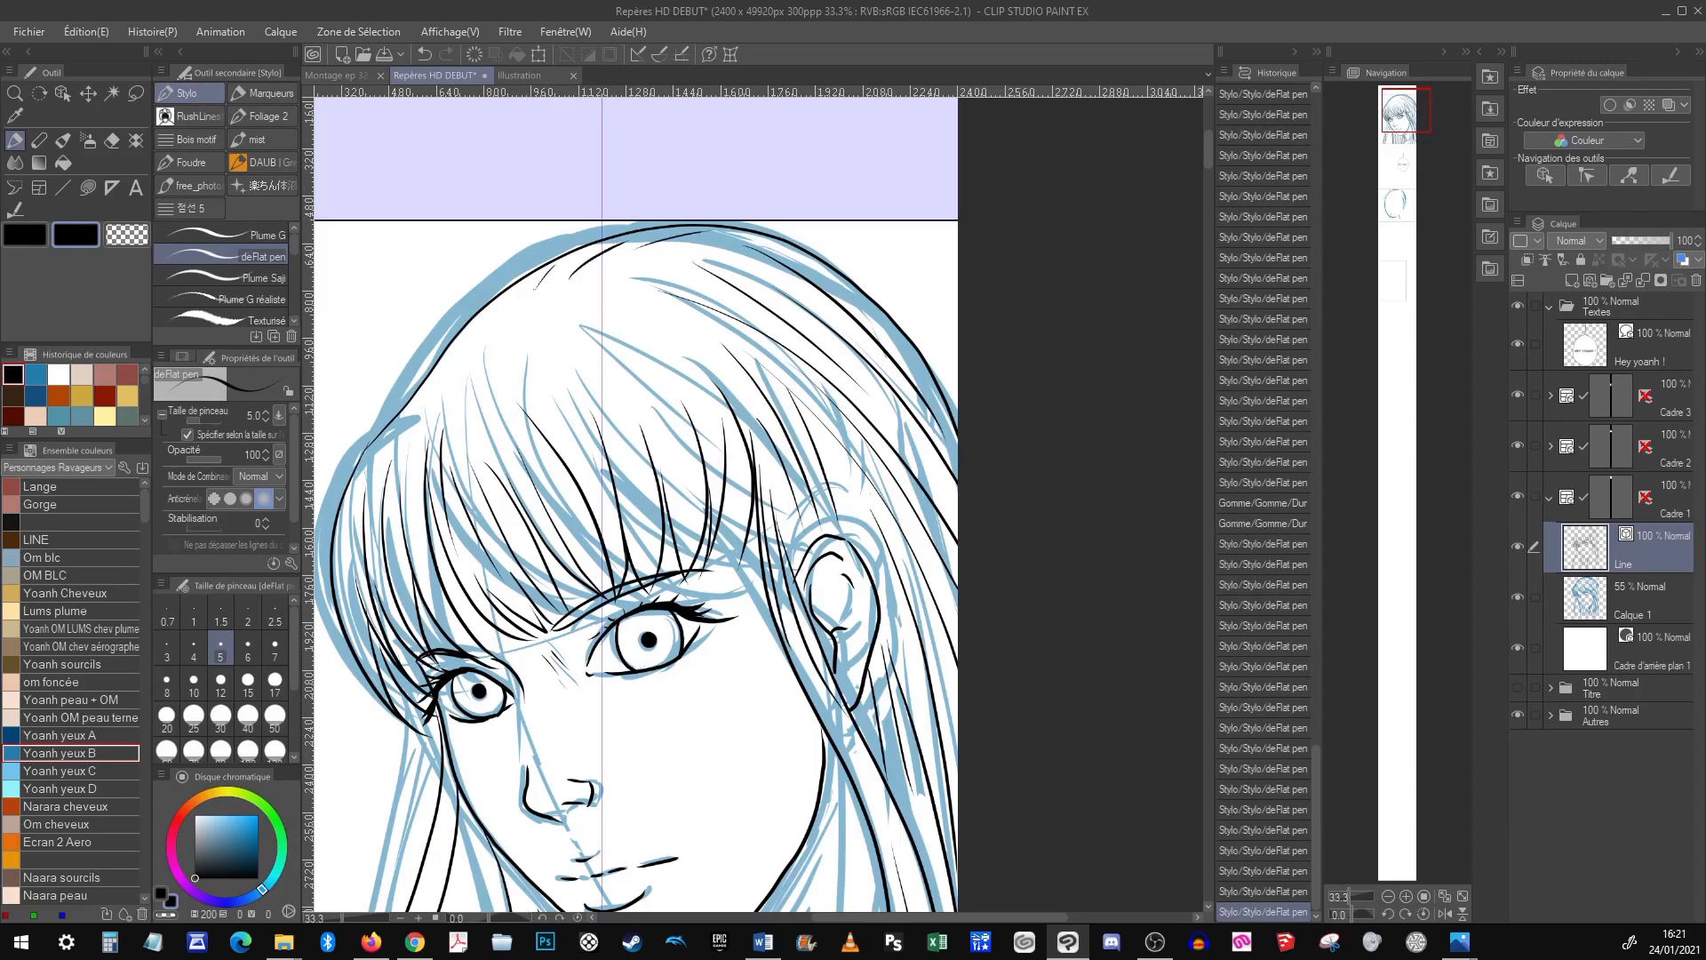
{"action": "left_click_drag", "start_coordinate": [667, 782], "coordinate": [740, 257]}
{"action": "left_click_drag", "start_coordinate": [711, 400], "coordinate": [679, 622]}
Hide the Calque 1 sketch and check the inked face in mirrored view
{"action": "left_click", "coordinate": [1518, 598]}
{"action": "left_click", "coordinate": [1445, 913]}
{"action": "left_click_drag", "start_coordinate": [800, 400], "coordinate": [780, 515]}
{"action": "left_click", "coordinate": [1445, 913]}
{"action": "scroll", "coordinate": [863, 524], "scroll_direction": "down", "scroll_amount": 4}
{"action": "scroll", "coordinate": [872, 598], "scroll_direction": "up", "scroll_amount": 4}
{"action": "left_click", "coordinate": [1445, 913]}
Adjust the vector lines around the farther eye by moving their control points, with the view mirrored
{"action": "key", "text": "o"}
{"action": "left_click_drag", "start_coordinate": [781, 653], "coordinate": [763, 499]}
{"action": "left_click", "coordinate": [764, 477]}
{"action": "scroll", "coordinate": [746, 441], "scroll_direction": "up", "scroll_amount": 2}
{"action": "left_click_drag", "start_coordinate": [780, 505], "coordinate": [778, 512]}
{"action": "left_click_drag", "start_coordinate": [806, 520], "coordinate": [779, 524]}
{"action": "left_click", "coordinate": [767, 503]}
{"action": "left_click_drag", "start_coordinate": [812, 494], "coordinate": [819, 495]}
{"action": "key", "text": "ctrl+minus"}
{"action": "key", "text": "ctrl+minus"}
{"action": "key", "text": "ctrl+minus"}
{"action": "left_click", "coordinate": [1671, 598]}
{"action": "left_click", "coordinate": [1672, 562]}
Reshape the lower inner edge of the farther eye's iris through its vector points and erase excess line
{"action": "key", "text": "ctrl+plus"}
{"action": "key", "text": "ctrl+plus"}
{"action": "key", "text": "ctrl+plus"}
{"action": "key", "text": "ctrl+plus"}
{"action": "key", "text": "ctrl+plus"}
{"action": "key", "text": "ctrl+plus"}
{"action": "left_click_drag", "start_coordinate": [1146, 657], "coordinate": [356, 445]}
{"action": "left_click", "coordinate": [845, 590]}
{"action": "mouse_move", "coordinate": [845, 590]}
{"action": "left_mouse_down"}
{"action": "mouse_move", "coordinate": [867, 595]}
{"action": "mouse_move", "coordinate": [898, 565]}
{"action": "left_mouse_up"}
{"action": "left_click_drag", "start_coordinate": [836, 578], "coordinate": [840, 580]}
{"action": "mouse_move", "coordinate": [898, 565]}
{"action": "left_mouse_down"}
{"action": "mouse_move", "coordinate": [856, 592]}
{"action": "mouse_move", "coordinate": [800, 555]}
{"action": "left_mouse_up"}
{"action": "key", "text": "e"}
Refine the control points where the farther eye's iris outline meets the lower lid, undoing unwanted changes
{"action": "key", "text": "o"}
{"action": "left_click", "coordinate": [831, 565]}
{"action": "left_click", "coordinate": [882, 599]}
{"action": "key", "text": "ctrl+z"}
{"action": "key", "text": "ctrl+z"}
{"action": "key", "text": "ctrl+y"}
{"action": "left_click", "coordinate": [919, 626]}
{"action": "left_click_drag", "start_coordinate": [877, 603], "coordinate": [833, 580]}
{"action": "left_click", "coordinate": [888, 599]}
{"action": "left_click_drag", "start_coordinate": [875, 598], "coordinate": [835, 583]}
{"action": "left_click_drag", "start_coordinate": [801, 551], "coordinate": [909, 604]}
Correct the farther eye's lower lid with the line correction tool and reposition the vector points of the iris's inner arc
{"action": "left_click", "coordinate": [15, 210]}
{"action": "left_click_drag", "start_coordinate": [909, 604], "coordinate": [1006, 596]}
{"action": "left_click", "coordinate": [63, 93]}
{"action": "left_click", "coordinate": [843, 590]}
{"action": "mouse_move", "coordinate": [803, 520]}
{"action": "left_mouse_down"}
{"action": "mouse_move", "coordinate": [692, 675]}
{"action": "mouse_move", "coordinate": [763, 525]}
{"action": "mouse_move", "coordinate": [788, 543]}
{"action": "left_mouse_up"}
{"action": "left_click", "coordinate": [844, 585]}
{"action": "left_click_drag", "start_coordinate": [838, 579], "coordinate": [792, 539]}
{"action": "left_click_drag", "start_coordinate": [709, 705], "coordinate": [841, 556]}
{"action": "mouse_move", "coordinate": [881, 588]}
{"action": "left_mouse_down"}
{"action": "mouse_move", "coordinate": [811, 544]}
{"action": "mouse_move", "coordinate": [899, 606]}
{"action": "left_mouse_up"}
{"action": "key", "text": "ctrl+z"}
{"action": "mouse_move", "coordinate": [841, 576]}
{"action": "left_mouse_down"}
{"action": "mouse_move", "coordinate": [857, 591]}
{"action": "mouse_move", "coordinate": [830, 571]}
{"action": "left_mouse_up"}
{"action": "left_click_drag", "start_coordinate": [857, 591], "coordinate": [862, 591]}
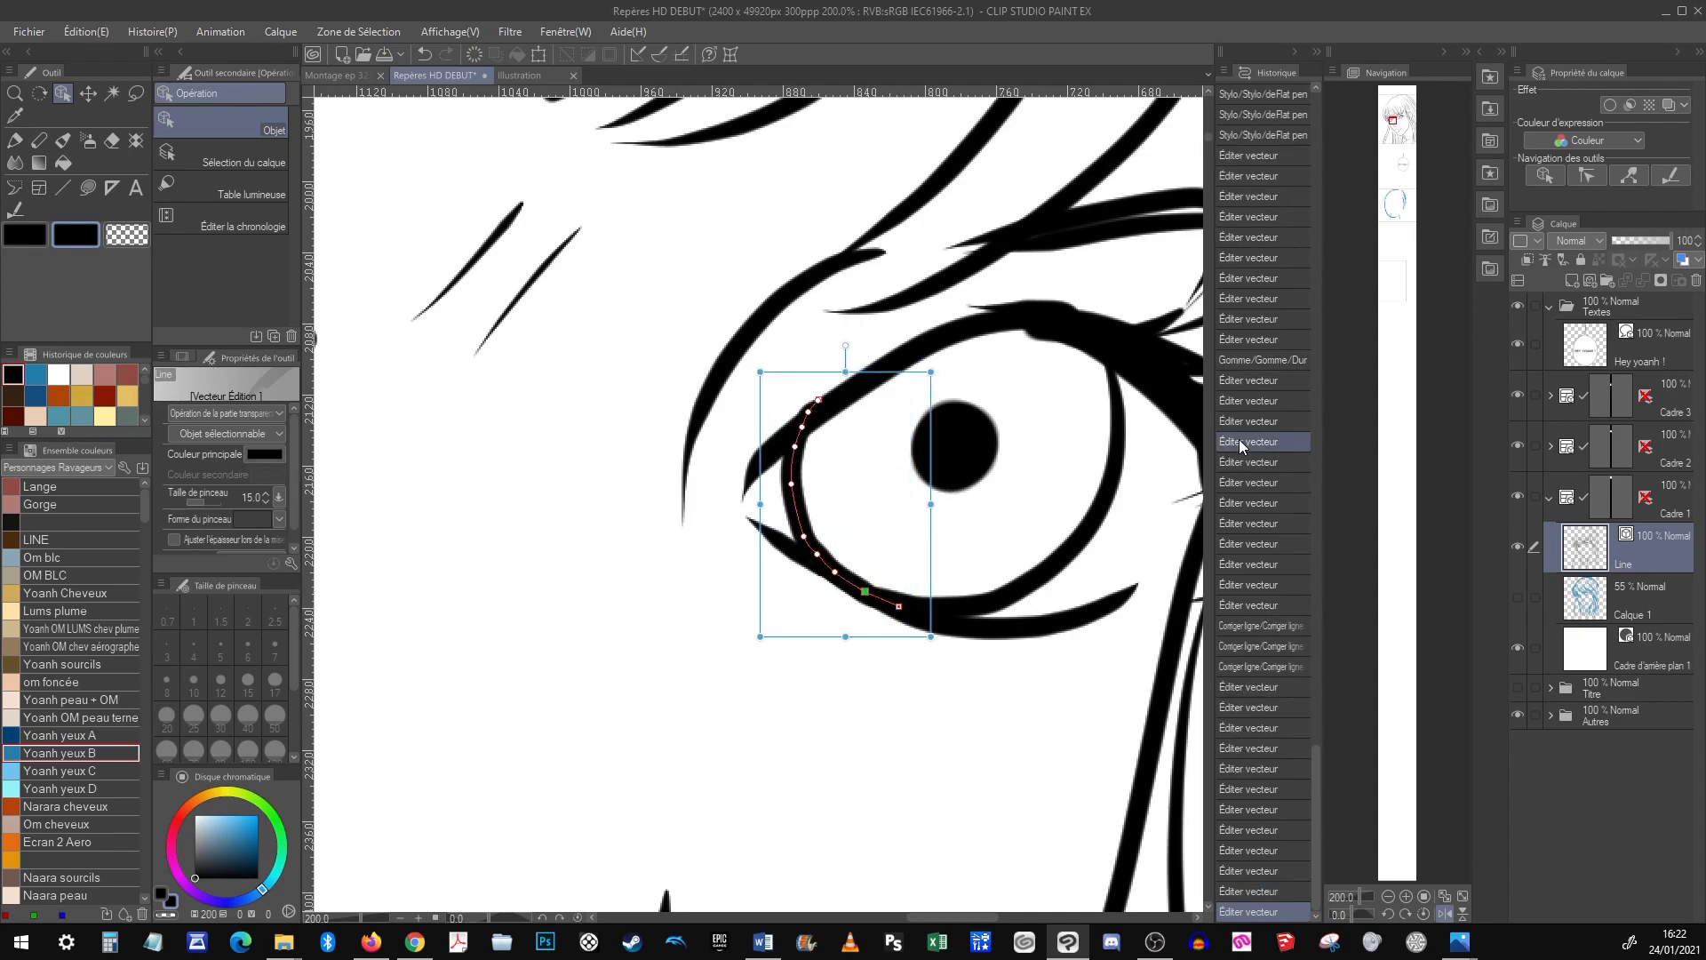
Refine the vector lines around the farther eye by moving control points on its contour at different zoom levels
{"action": "left_click", "coordinate": [1387, 896]}
{"action": "left_click", "coordinate": [1387, 897]}
{"action": "left_click", "coordinate": [1387, 896]}
{"action": "left_click", "coordinate": [892, 726]}
{"action": "left_click_drag", "start_coordinate": [953, 700], "coordinate": [1098, 673]}
{"action": "left_click", "coordinate": [1406, 897]}
{"action": "left_click_drag", "start_coordinate": [1005, 427], "coordinate": [745, 590]}
{"action": "left_click", "coordinate": [918, 527]}
{"action": "left_click_drag", "start_coordinate": [917, 527], "coordinate": [916, 535]}
{"action": "left_click_drag", "start_coordinate": [800, 667], "coordinate": [951, 439]}
Fine-tune further vector lines near the farther eye by repositioning their control points
{"action": "left_click", "coordinate": [1387, 897]}
{"action": "left_click", "coordinate": [1406, 897]}
{"action": "left_click_drag", "start_coordinate": [959, 843], "coordinate": [783, 204]}
{"action": "left_click", "coordinate": [700, 697]}
{"action": "left_click_drag", "start_coordinate": [712, 683], "coordinate": [741, 644]}
{"action": "left_click_drag", "start_coordinate": [690, 706], "coordinate": [644, 742]}
{"action": "left_click_drag", "start_coordinate": [604, 758], "coordinate": [548, 764]}
{"action": "left_click_drag", "start_coordinate": [534, 753], "coordinate": [537, 756]}
{"action": "left_click", "coordinate": [790, 596]}
{"action": "left_click_drag", "start_coordinate": [705, 682], "coordinate": [703, 691]}
Add small pen strokes to the face line art, adjust a vector point and restore the unmirrored view of the whole first frame
{"action": "left_click", "coordinate": [1387, 896]}
{"action": "left_click", "coordinate": [1388, 897]}
{"action": "left_click", "coordinate": [1388, 897]}
{"action": "left_click_drag", "start_coordinate": [897, 427], "coordinate": [889, 639]}
{"action": "key", "text": "p"}
{"action": "left_click_drag", "start_coordinate": [753, 506], "coordinate": [758, 519]}
{"action": "left_click_drag", "start_coordinate": [667, 520], "coordinate": [679, 533]}
{"action": "key", "text": "o"}
{"action": "left_click_drag", "start_coordinate": [840, 559], "coordinate": [841, 561]}
{"action": "left_click", "coordinate": [1188, 440]}
{"action": "left_click", "coordinate": [1445, 914]}
{"action": "left_click_drag", "start_coordinate": [1083, 791], "coordinate": [1013, 700]}
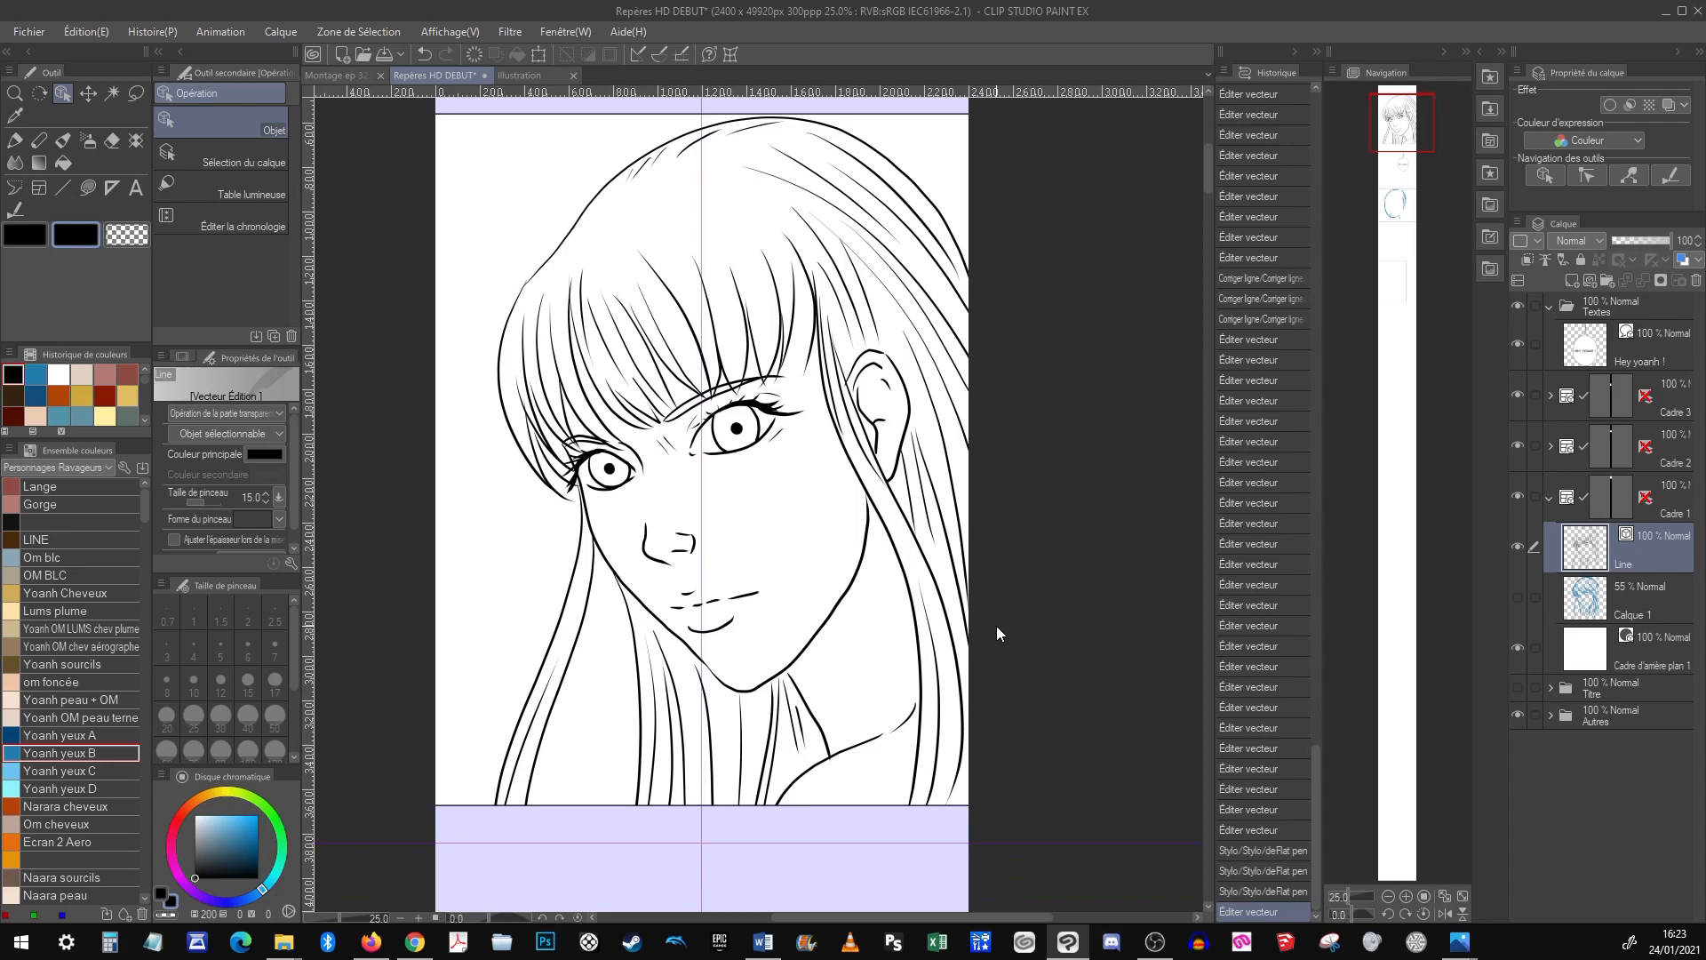
Ink small creases between the eyes, extra hair strands in front of the ear and a thin line on the neck
{"action": "key", "text": "p"}
{"action": "left_click_drag", "start_coordinate": [660, 426], "coordinate": [657, 441]}
{"action": "left_click_drag", "start_coordinate": [659, 440], "coordinate": [658, 444]}
{"action": "left_click_drag", "start_coordinate": [972, 328], "coordinate": [968, 366]}
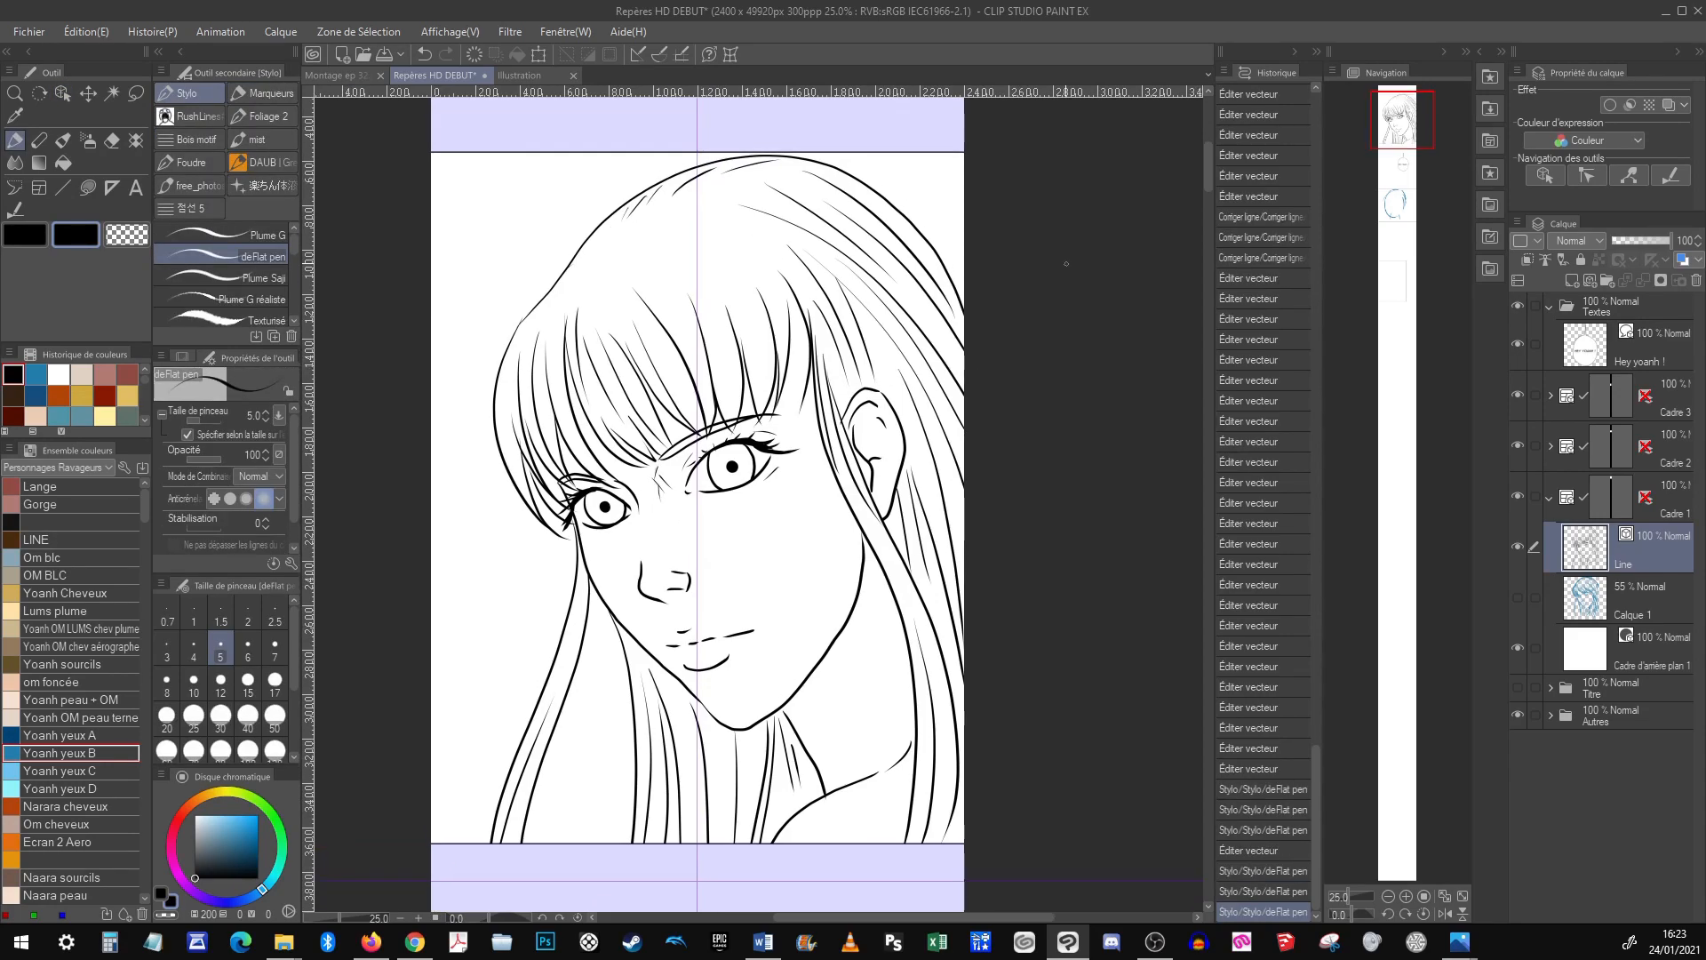
{"action": "left_click_drag", "start_coordinate": [788, 345], "coordinate": [821, 468]}
{"action": "left_click_drag", "start_coordinate": [811, 382], "coordinate": [823, 473]}
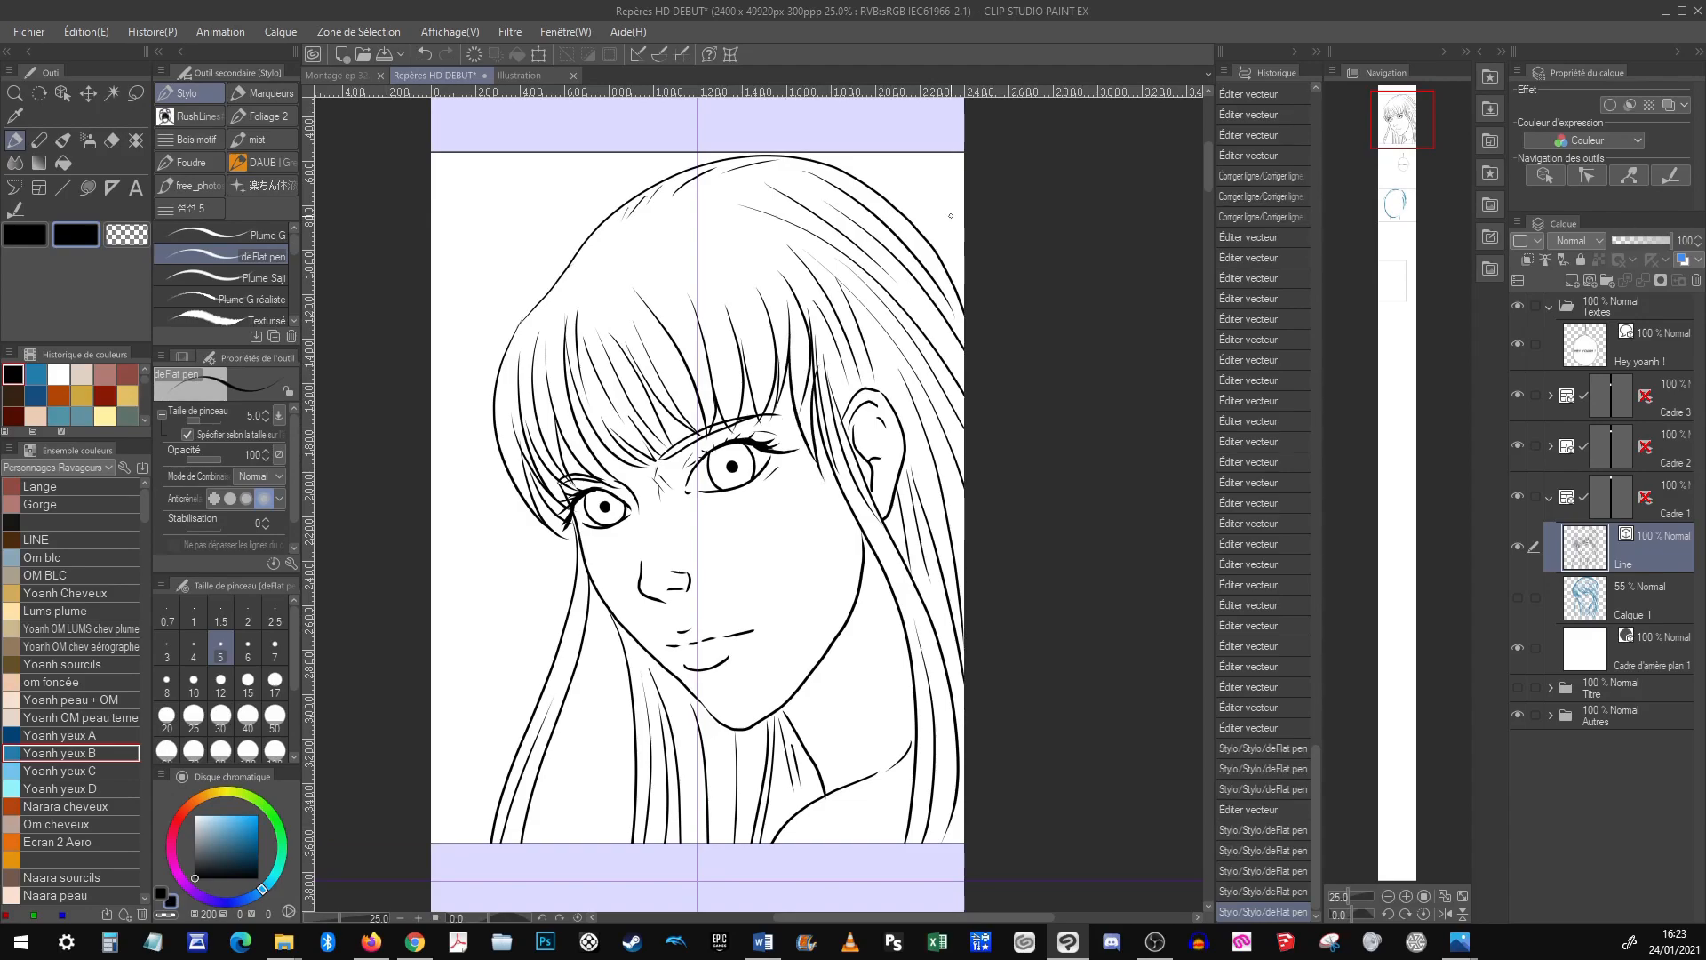
{"action": "left_click_drag", "start_coordinate": [964, 335], "coordinate": [963, 332]}
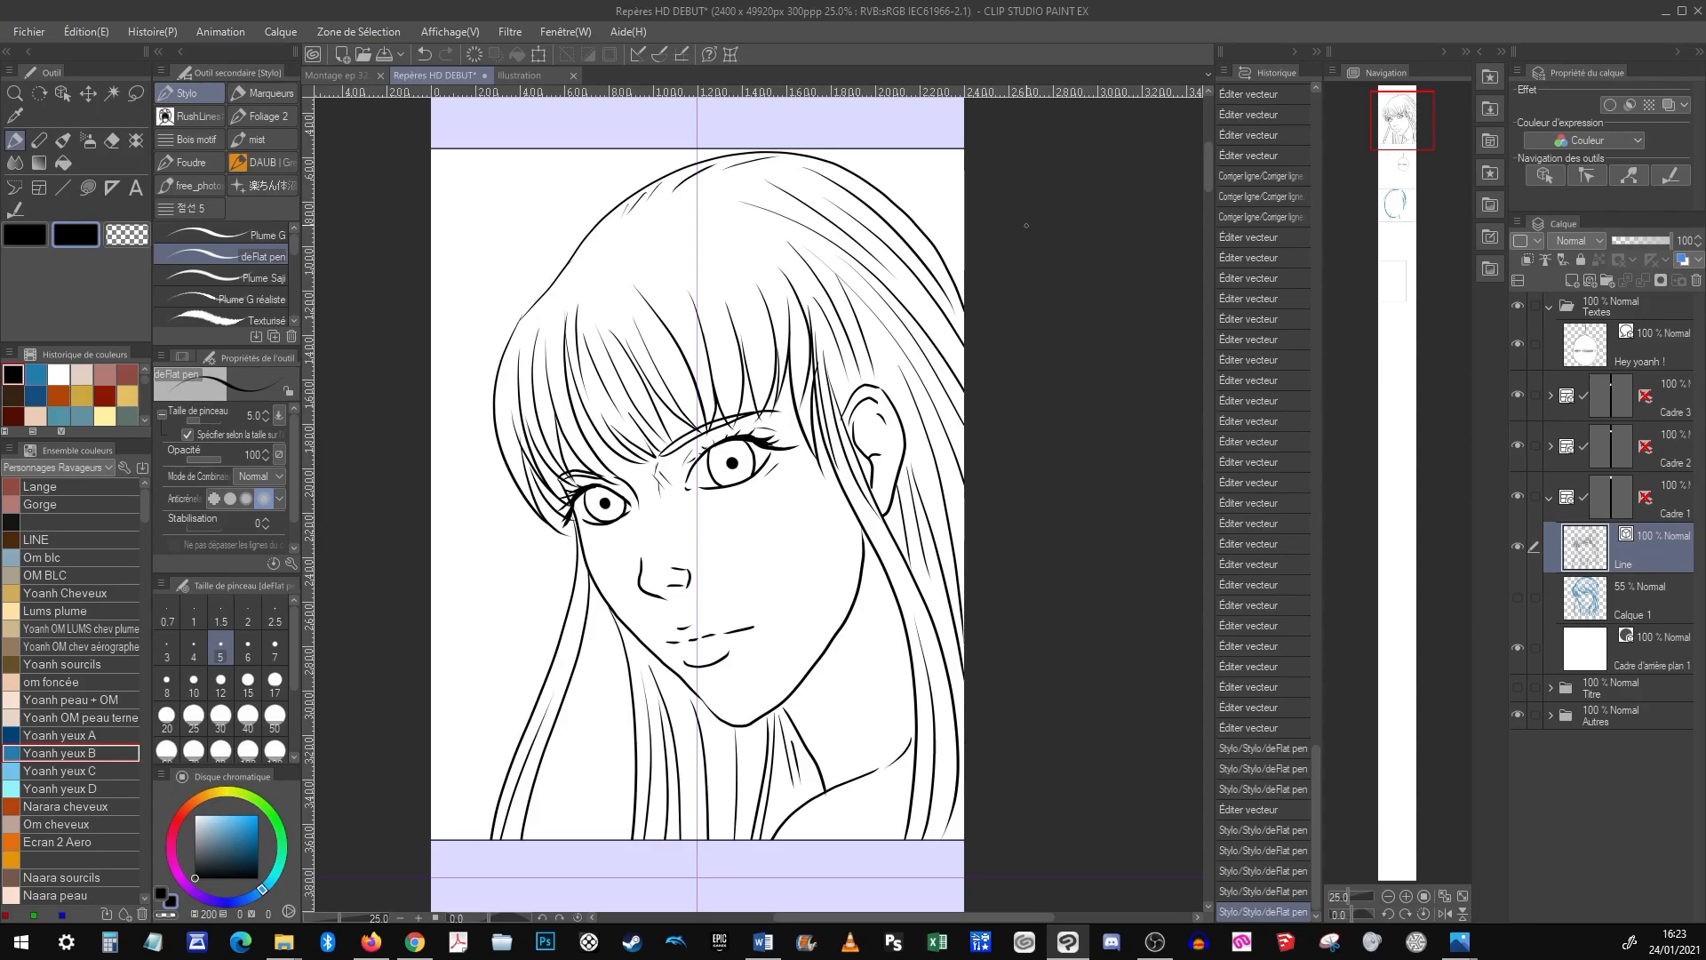
{"action": "left_click_drag", "start_coordinate": [879, 609], "coordinate": [870, 727]}
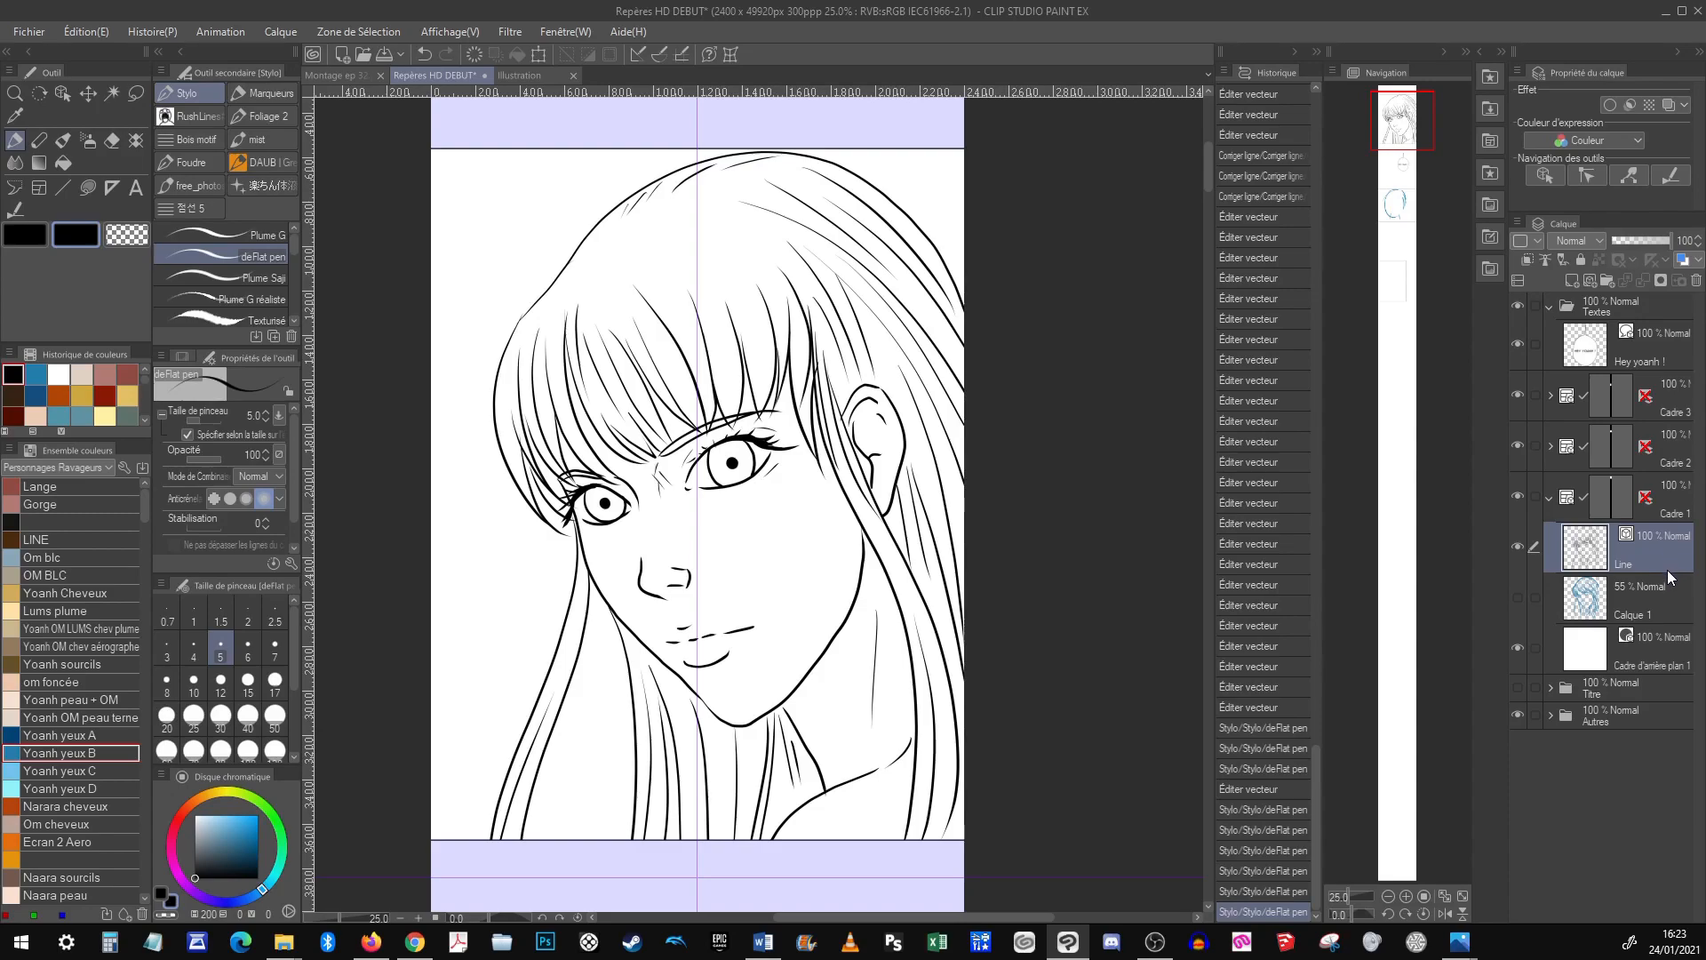
Show the blue sketch layer Calque 1, set its opacity to 100% and clear its contents
{"action": "left_click", "coordinate": [1518, 598]}
{"action": "left_click", "coordinate": [1586, 597]}
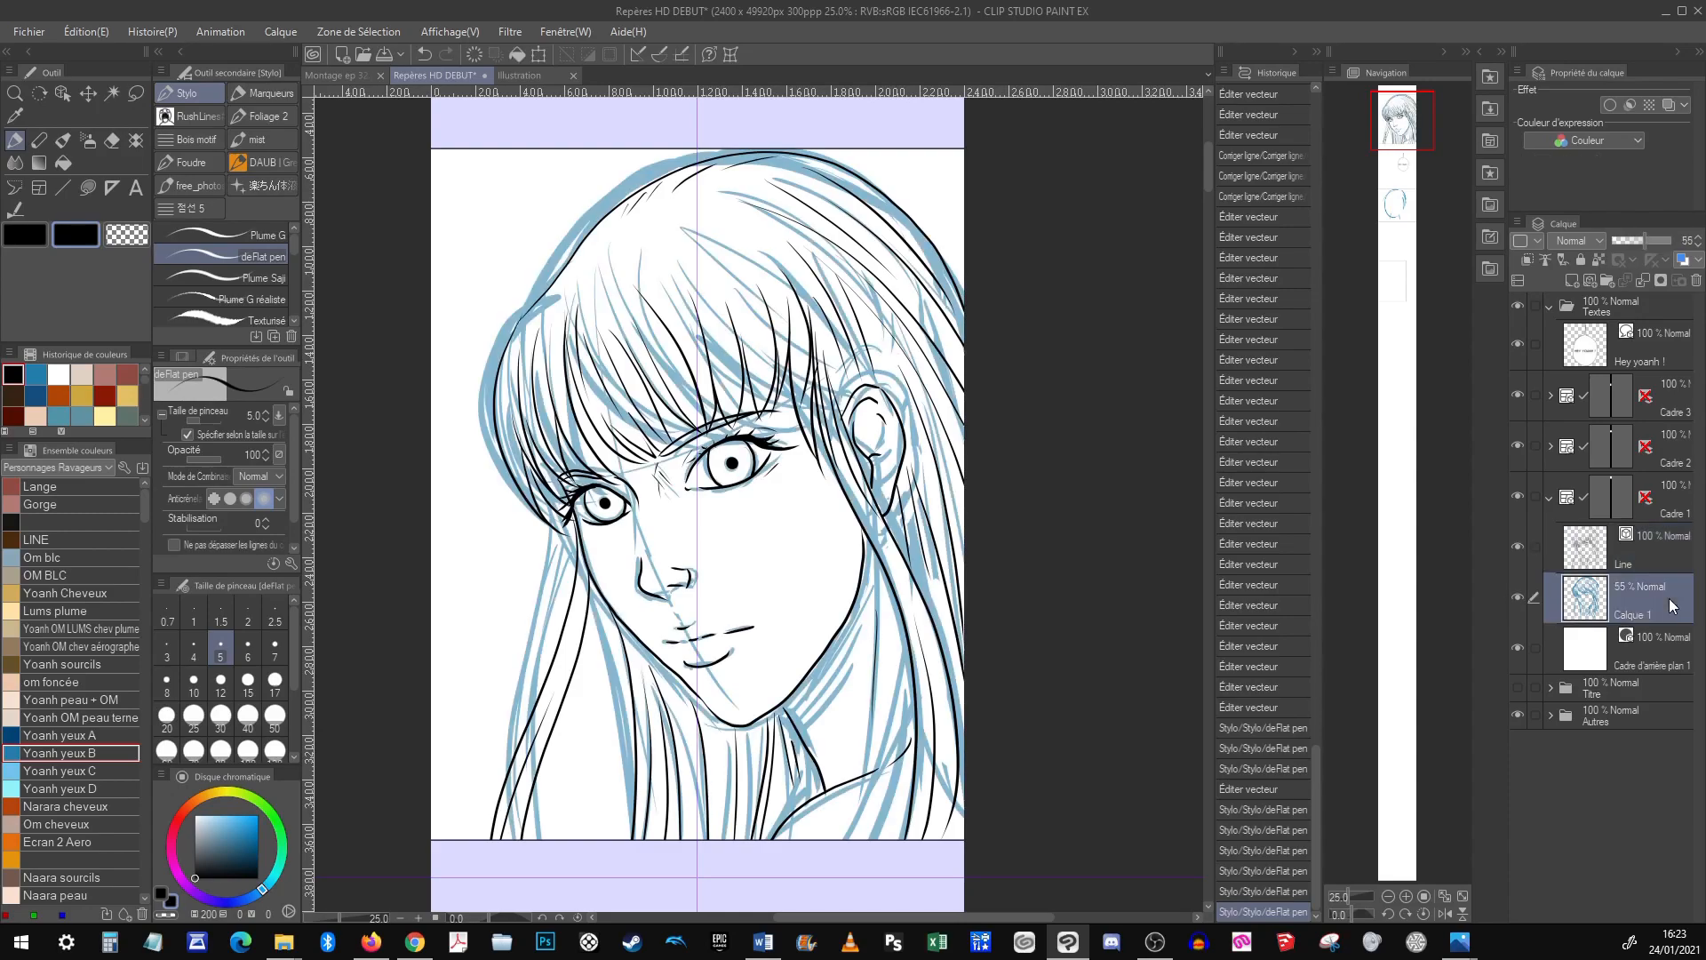
{"action": "left_click_drag", "start_coordinate": [1637, 241], "coordinate": [1697, 240]}
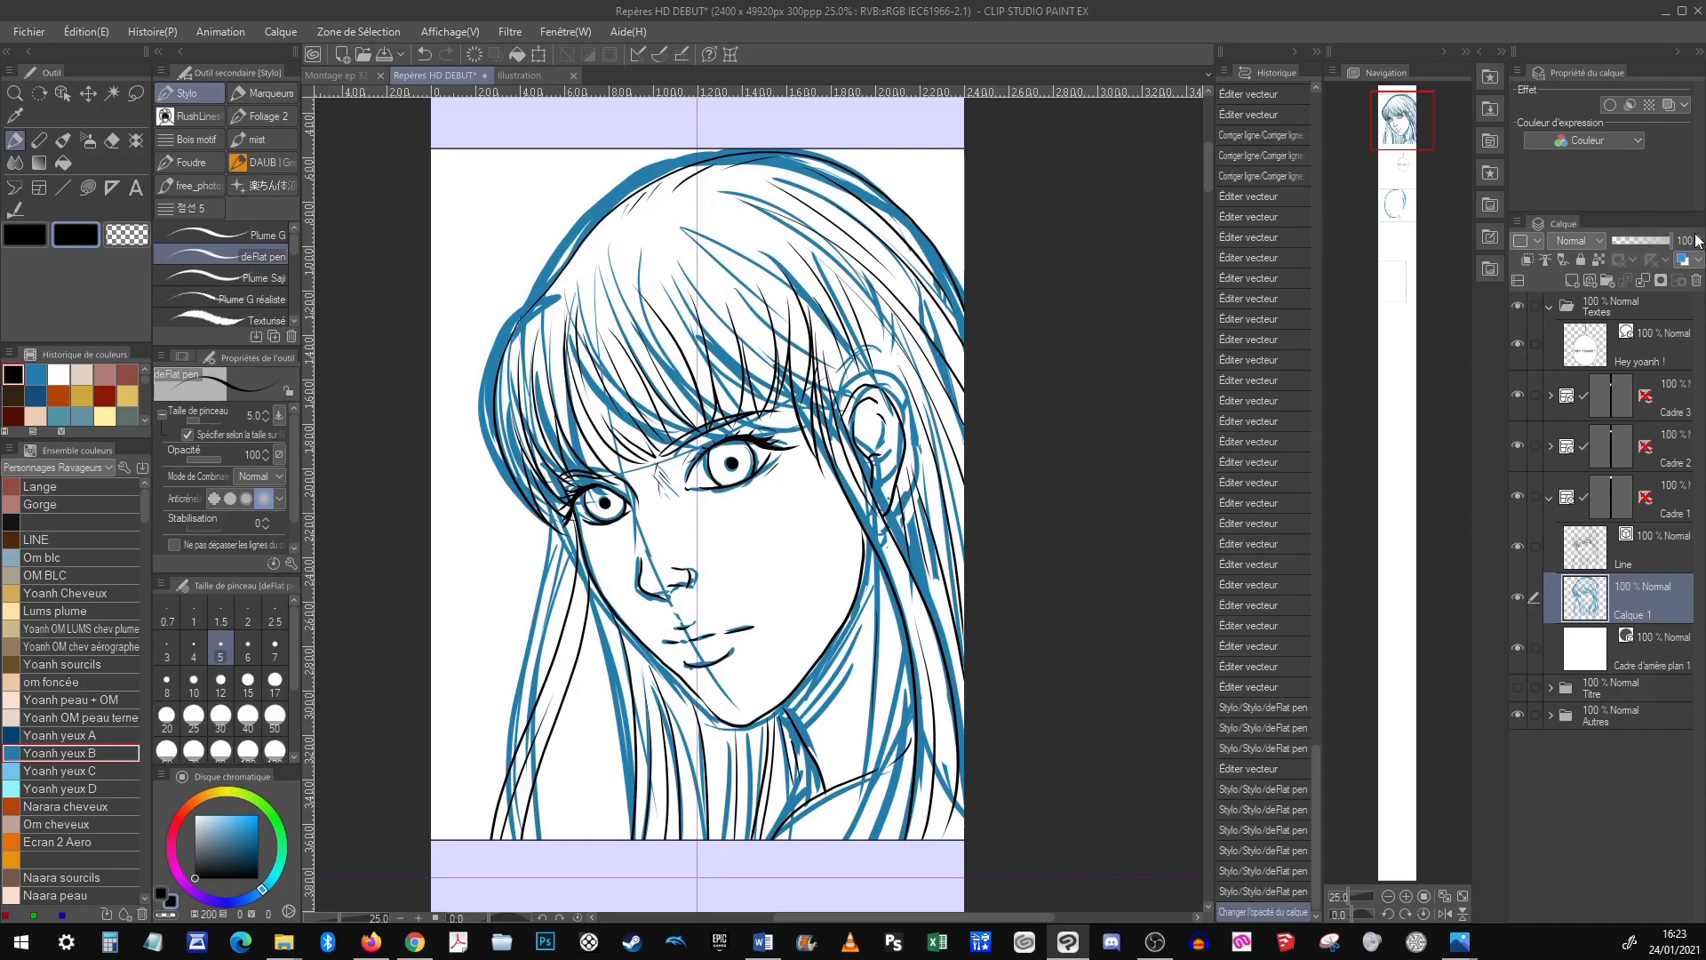
{"action": "key", "text": "Delete"}
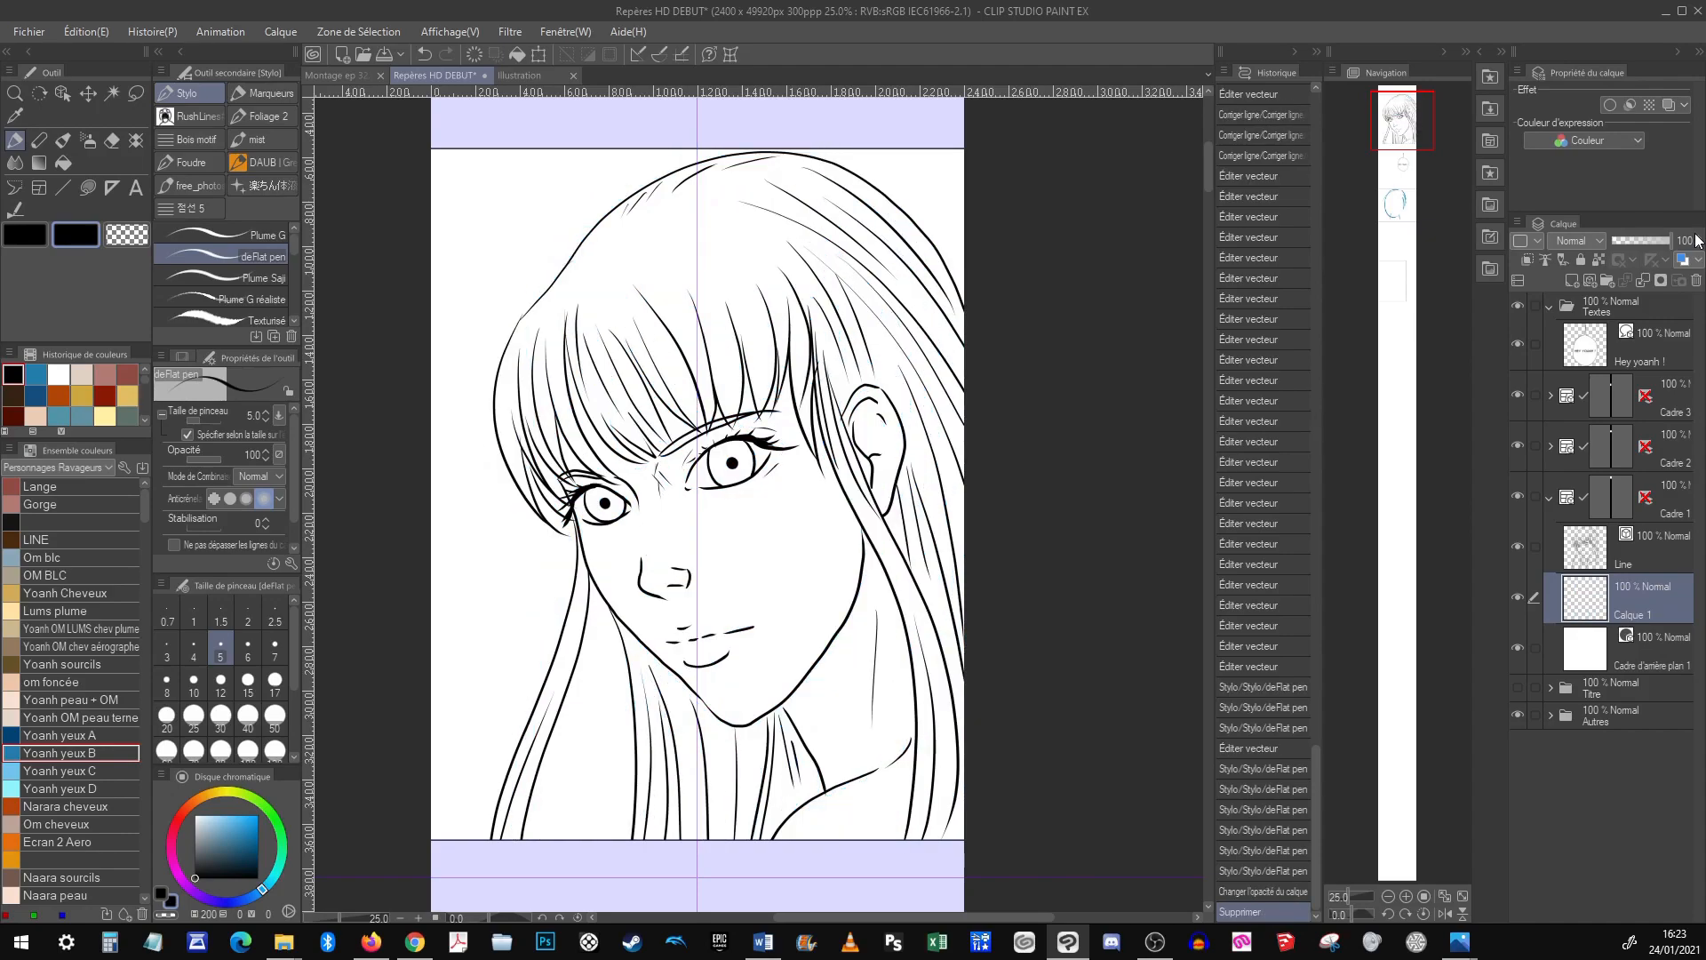
{"action": "left_click_drag", "start_coordinate": [790, 672], "coordinate": [809, 635]}
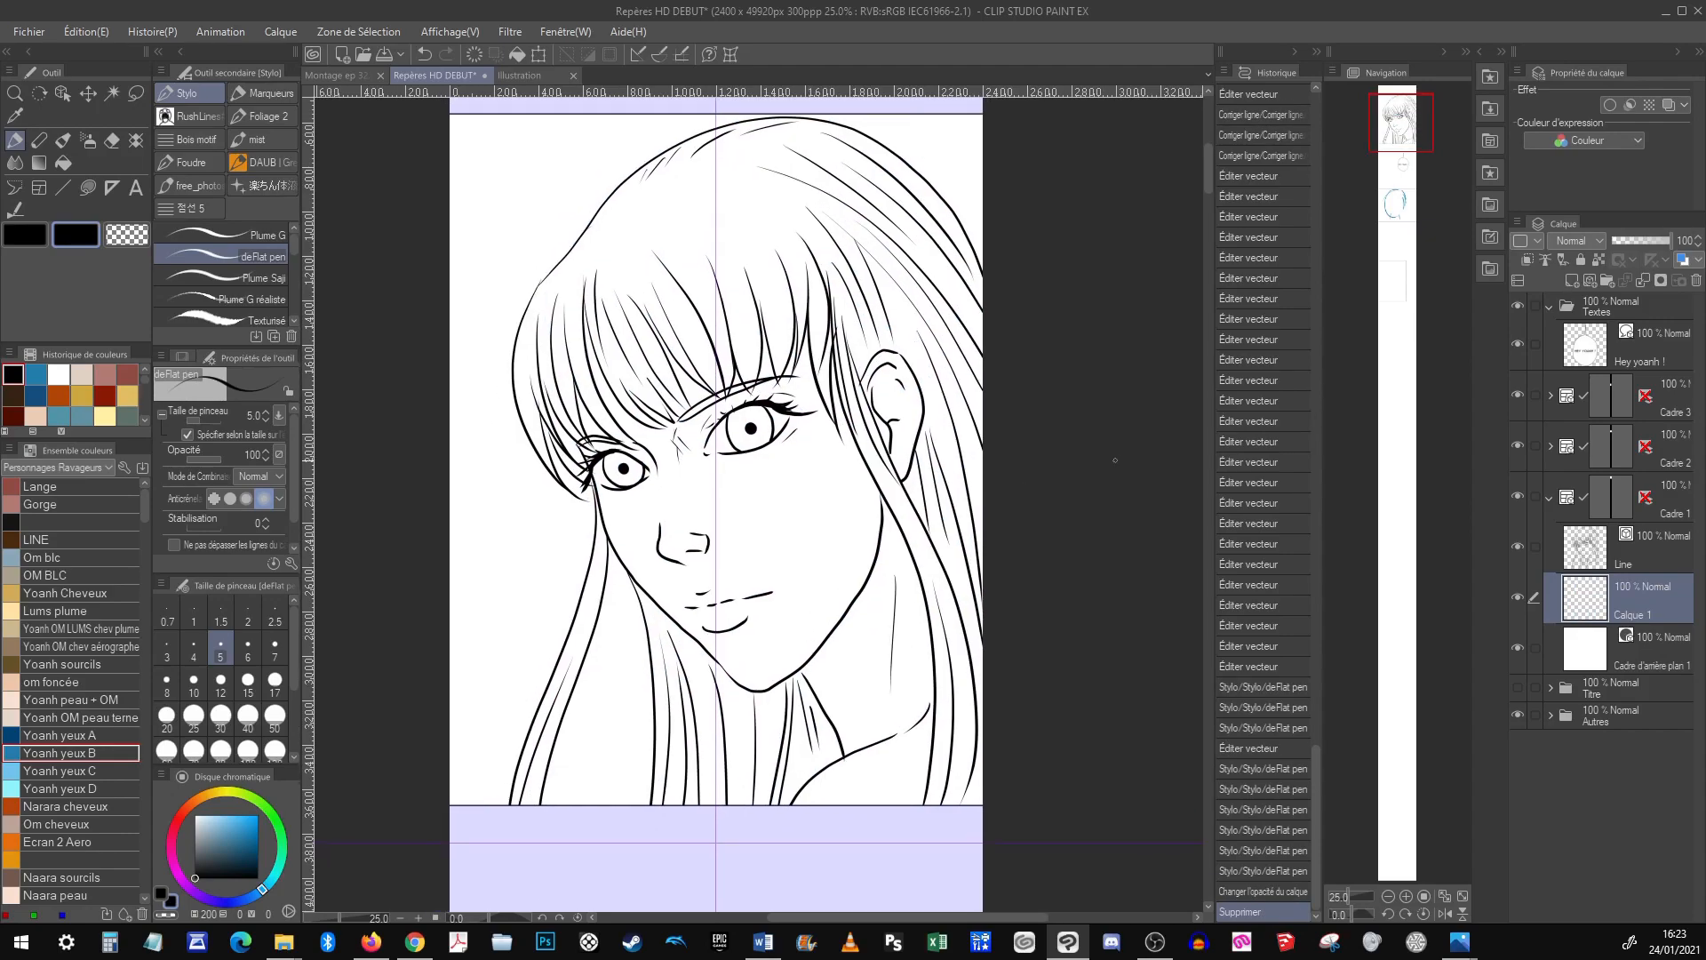
Make the emptied Calque 1 the active layer and choose the skin colour Yoanh peau + OM
{"action": "left_click", "coordinate": [1677, 560]}
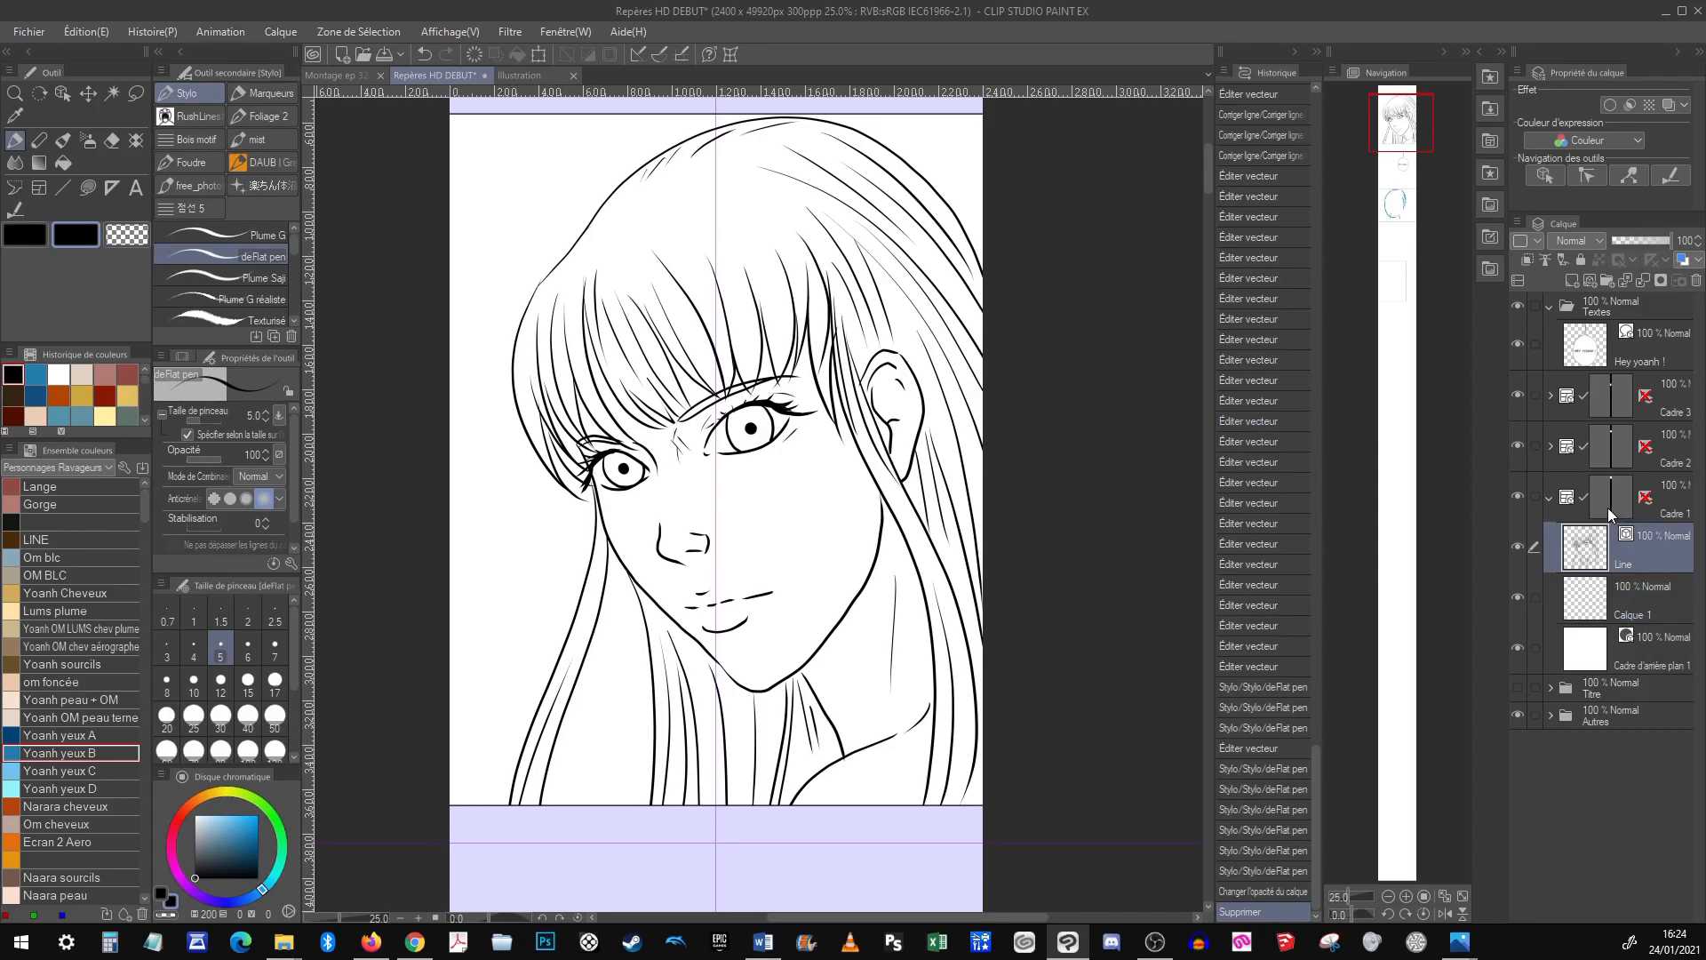
{"action": "left_click", "coordinate": [1666, 599]}
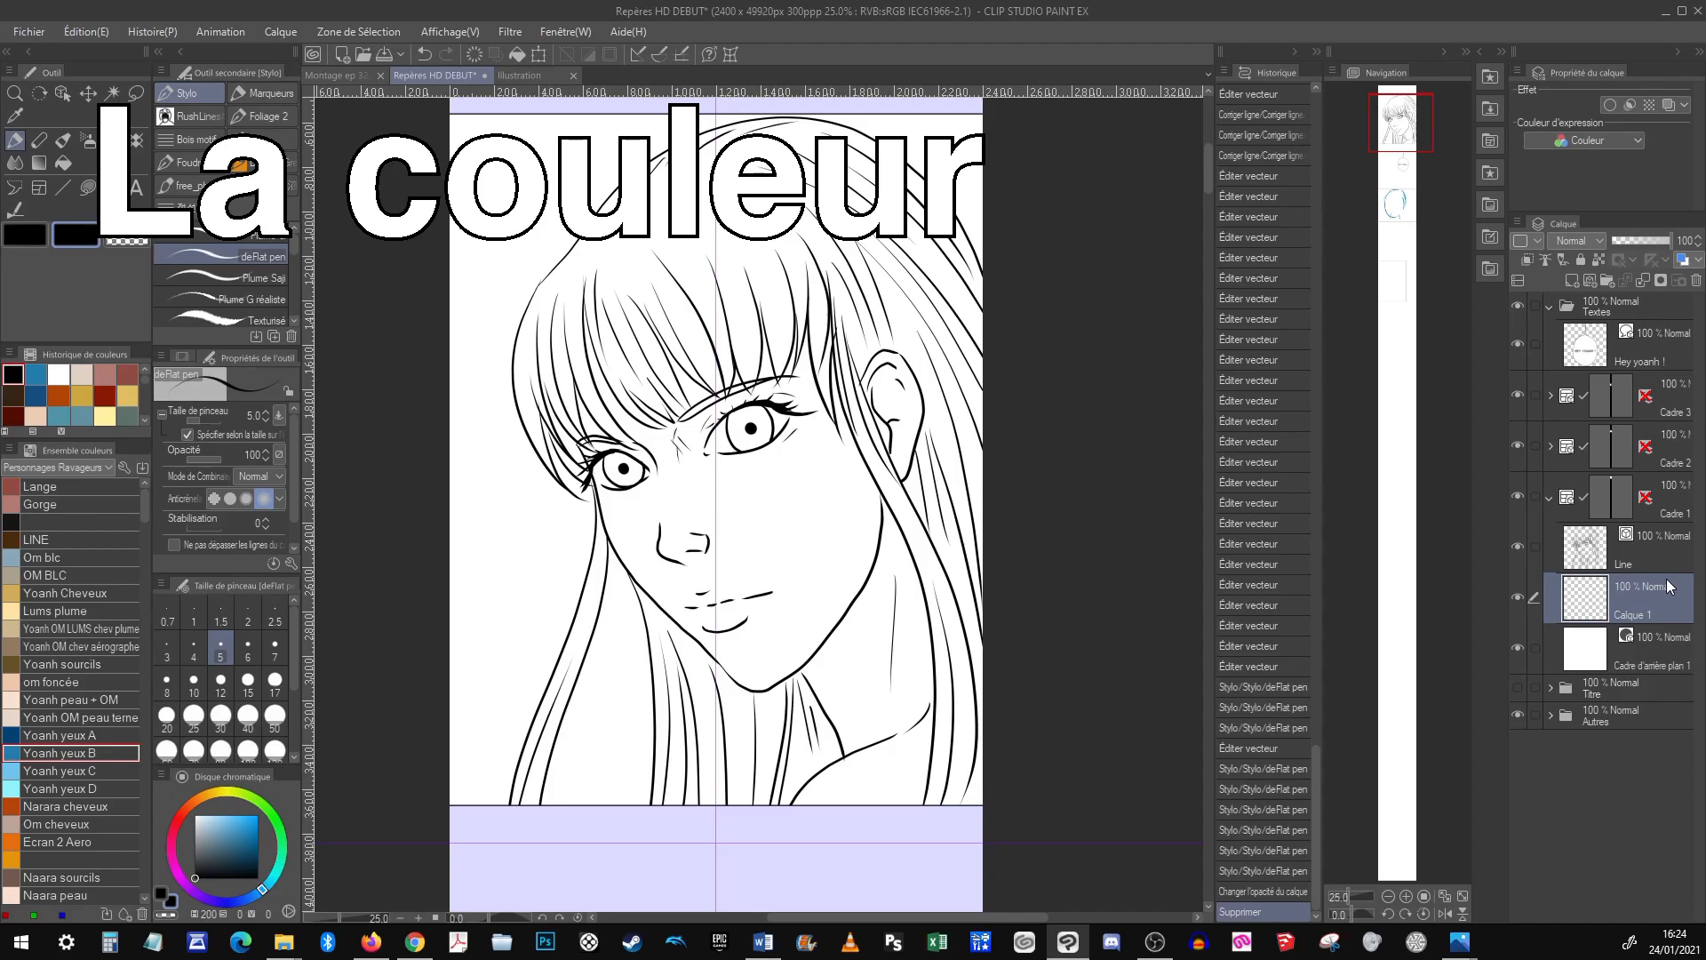
{"action": "left_click", "coordinate": [80, 699]}
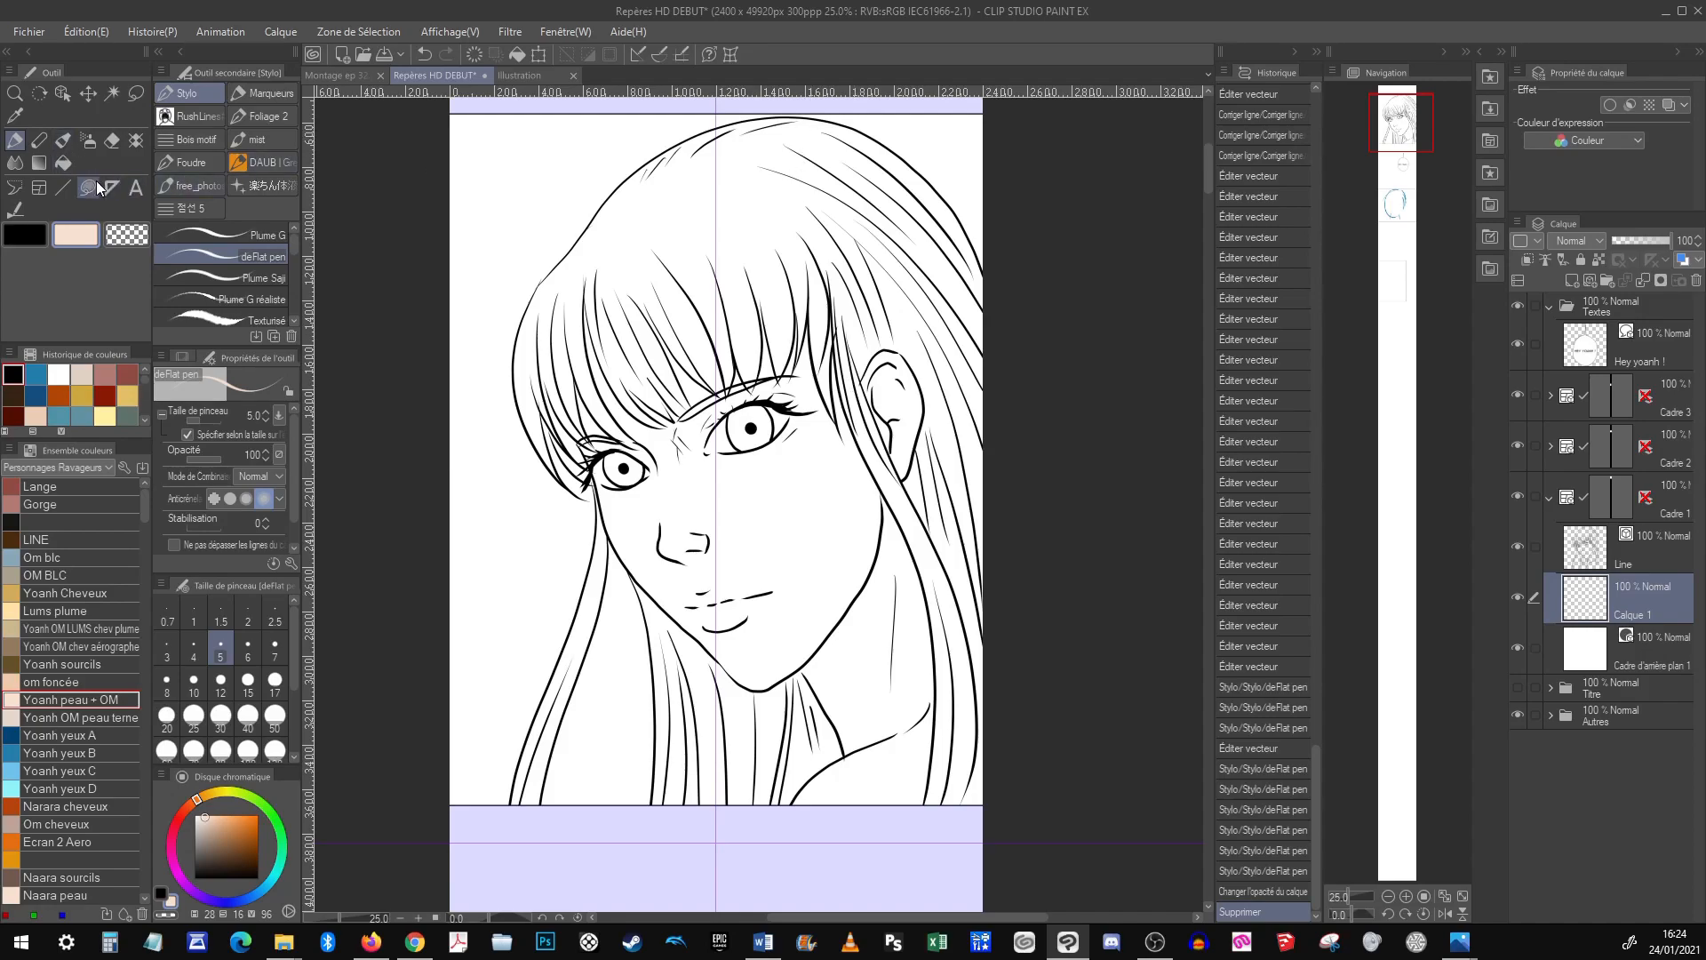
Review the pastel, brush, airbrush, eraser, fill and lasso fill tools available for colouring
{"action": "left_click", "coordinate": [40, 141]}
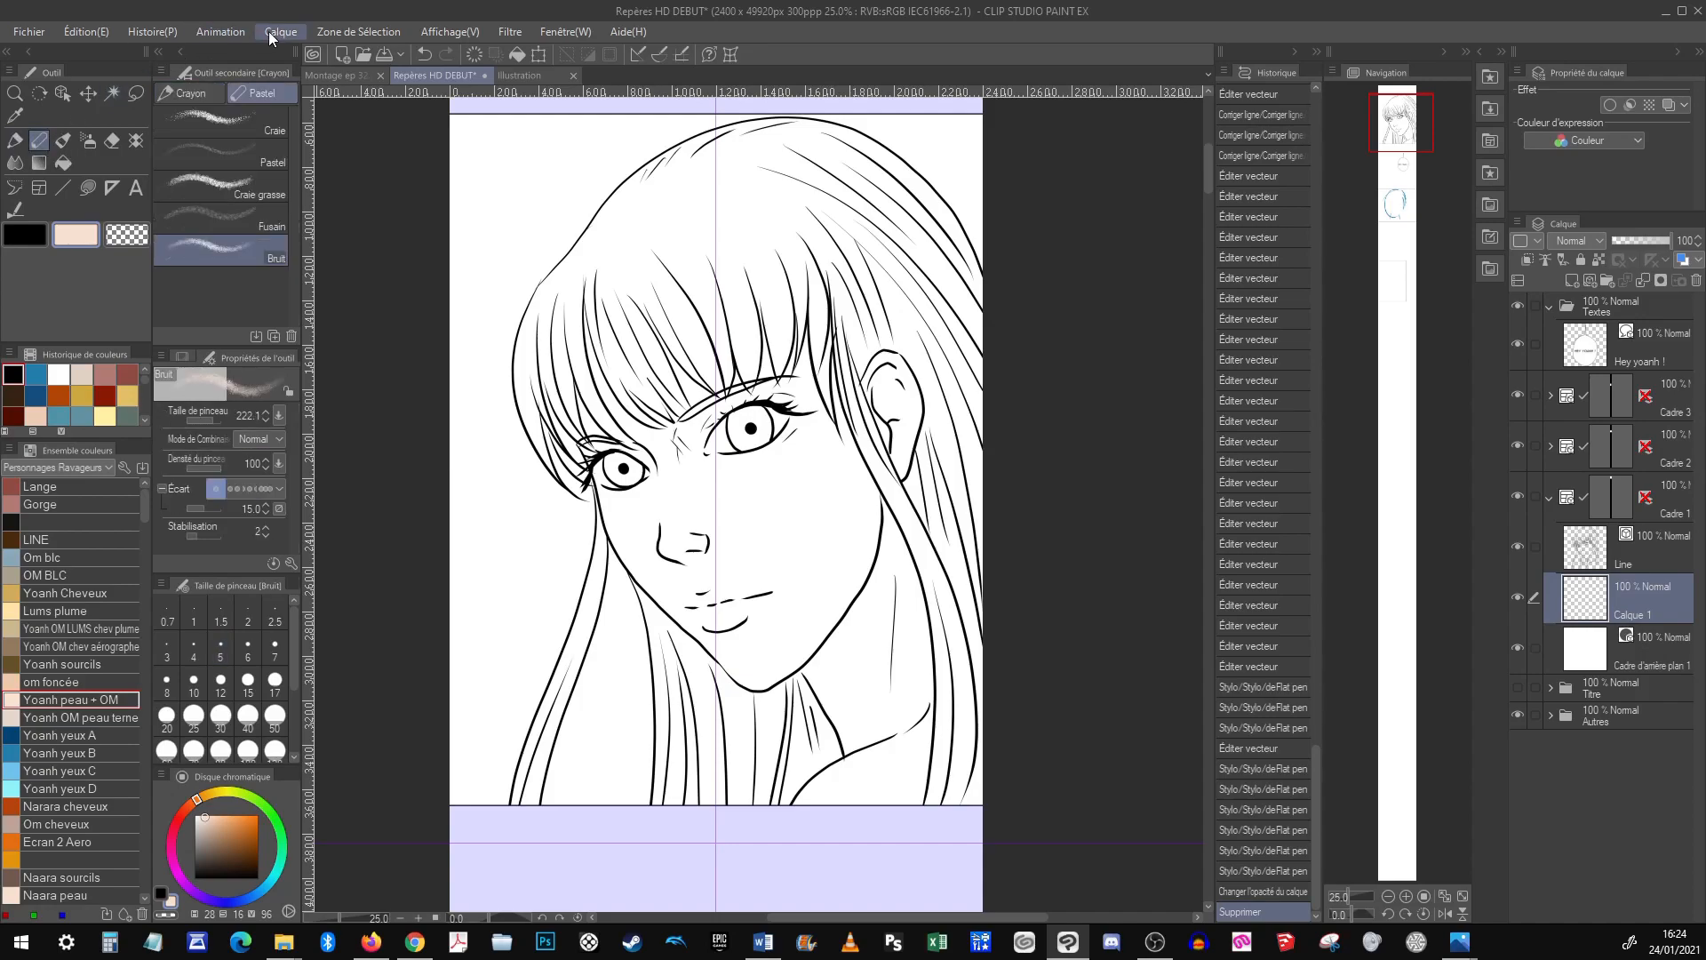
{"action": "left_click", "coordinate": [62, 140]}
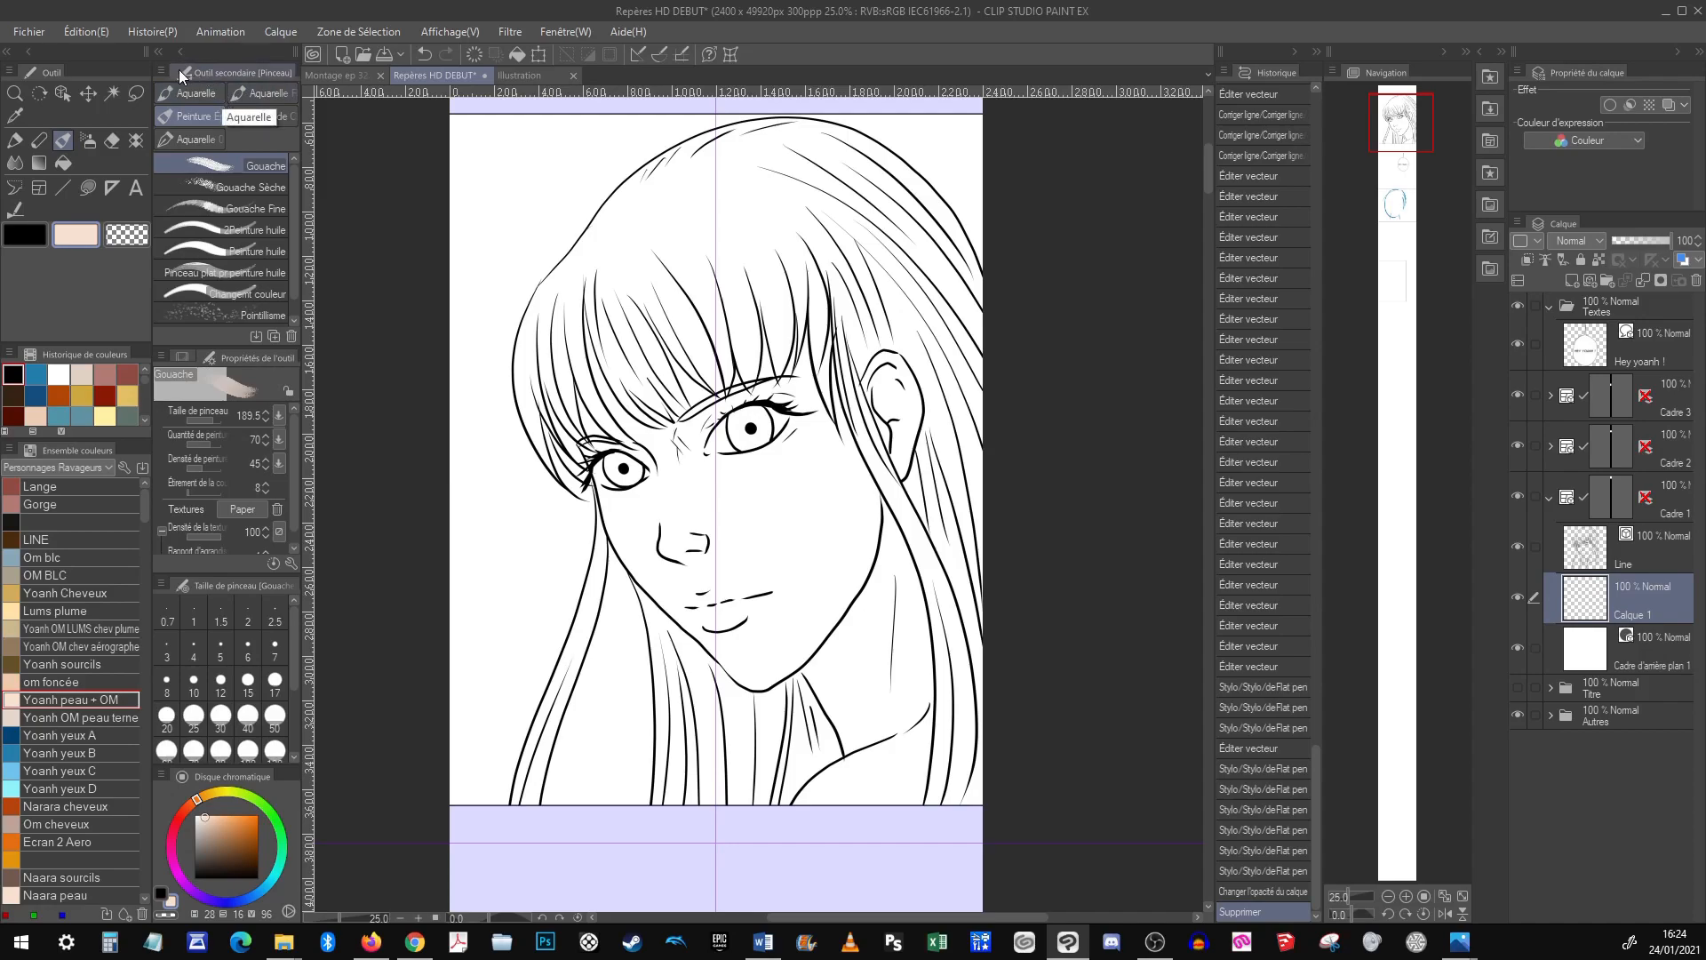
{"action": "left_click", "coordinate": [88, 142]}
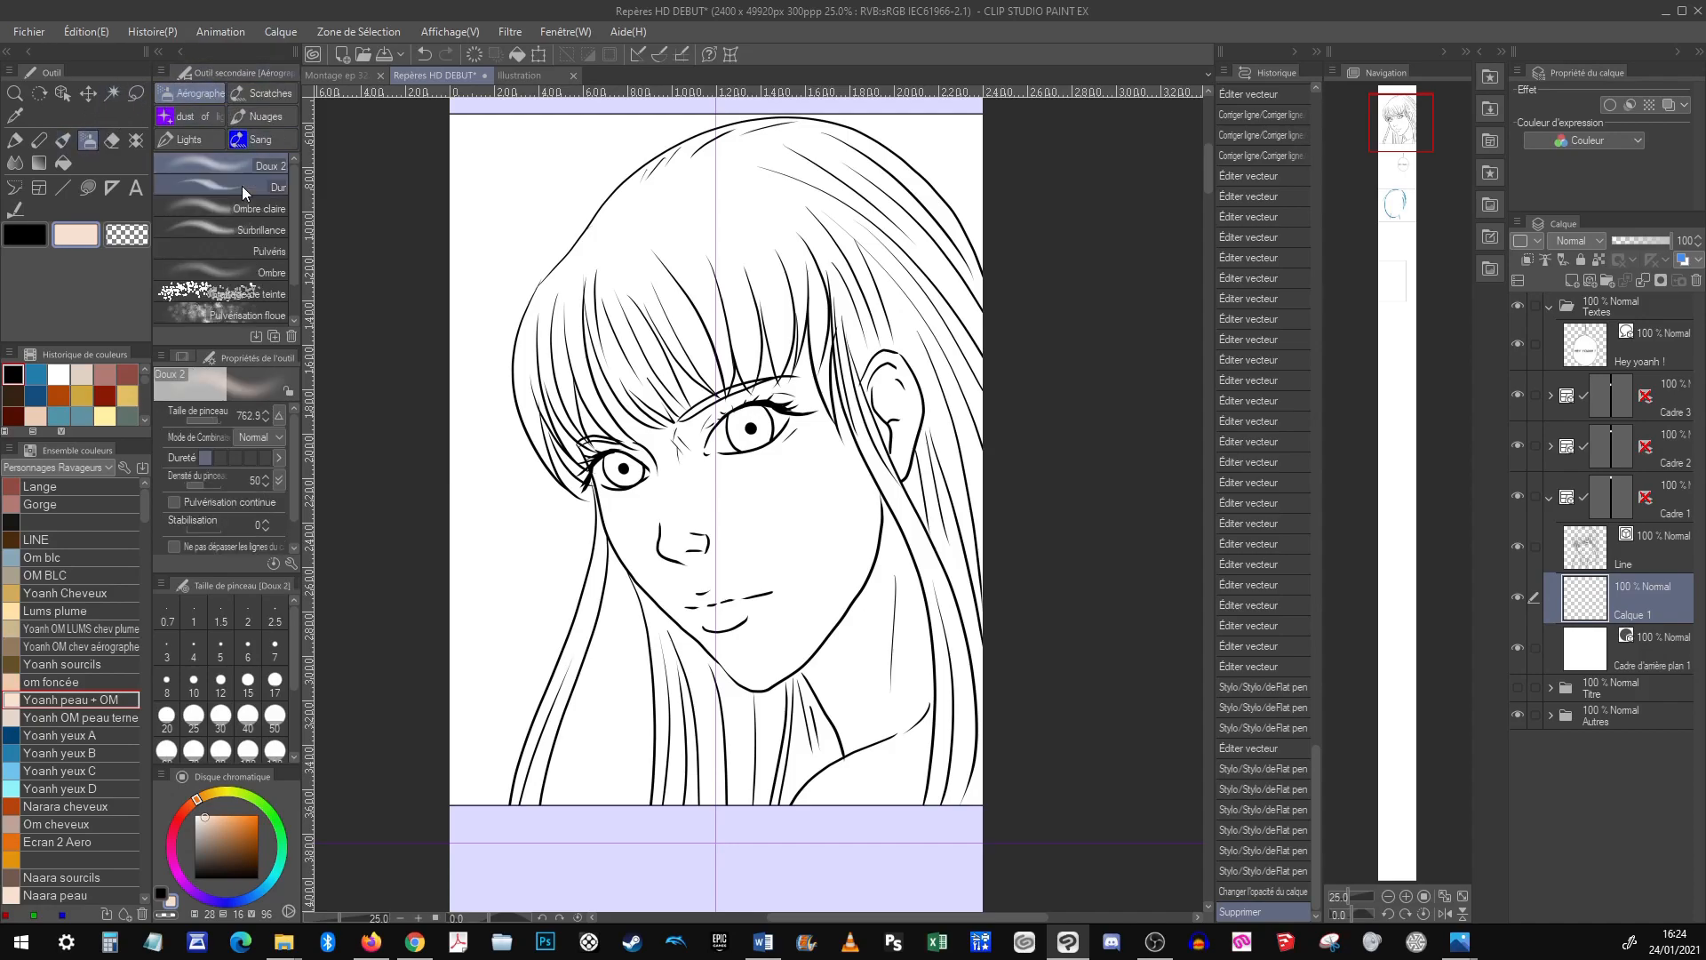
{"action": "left_click", "coordinate": [111, 139]}
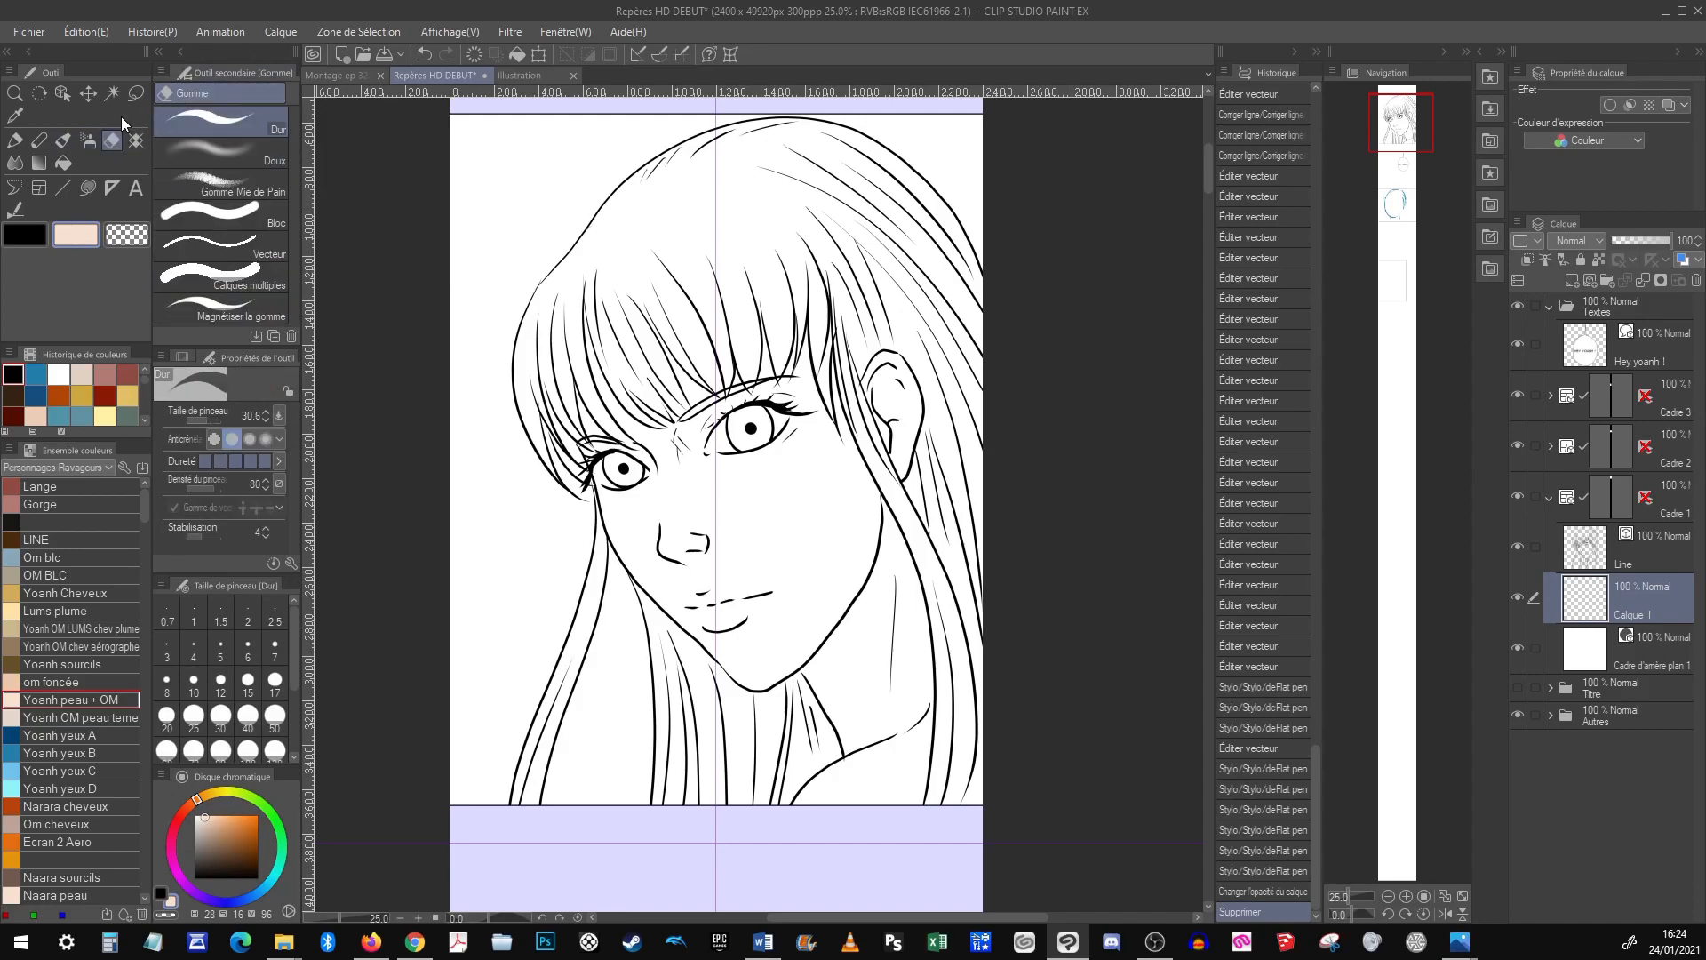
{"action": "left_click", "coordinate": [61, 162]}
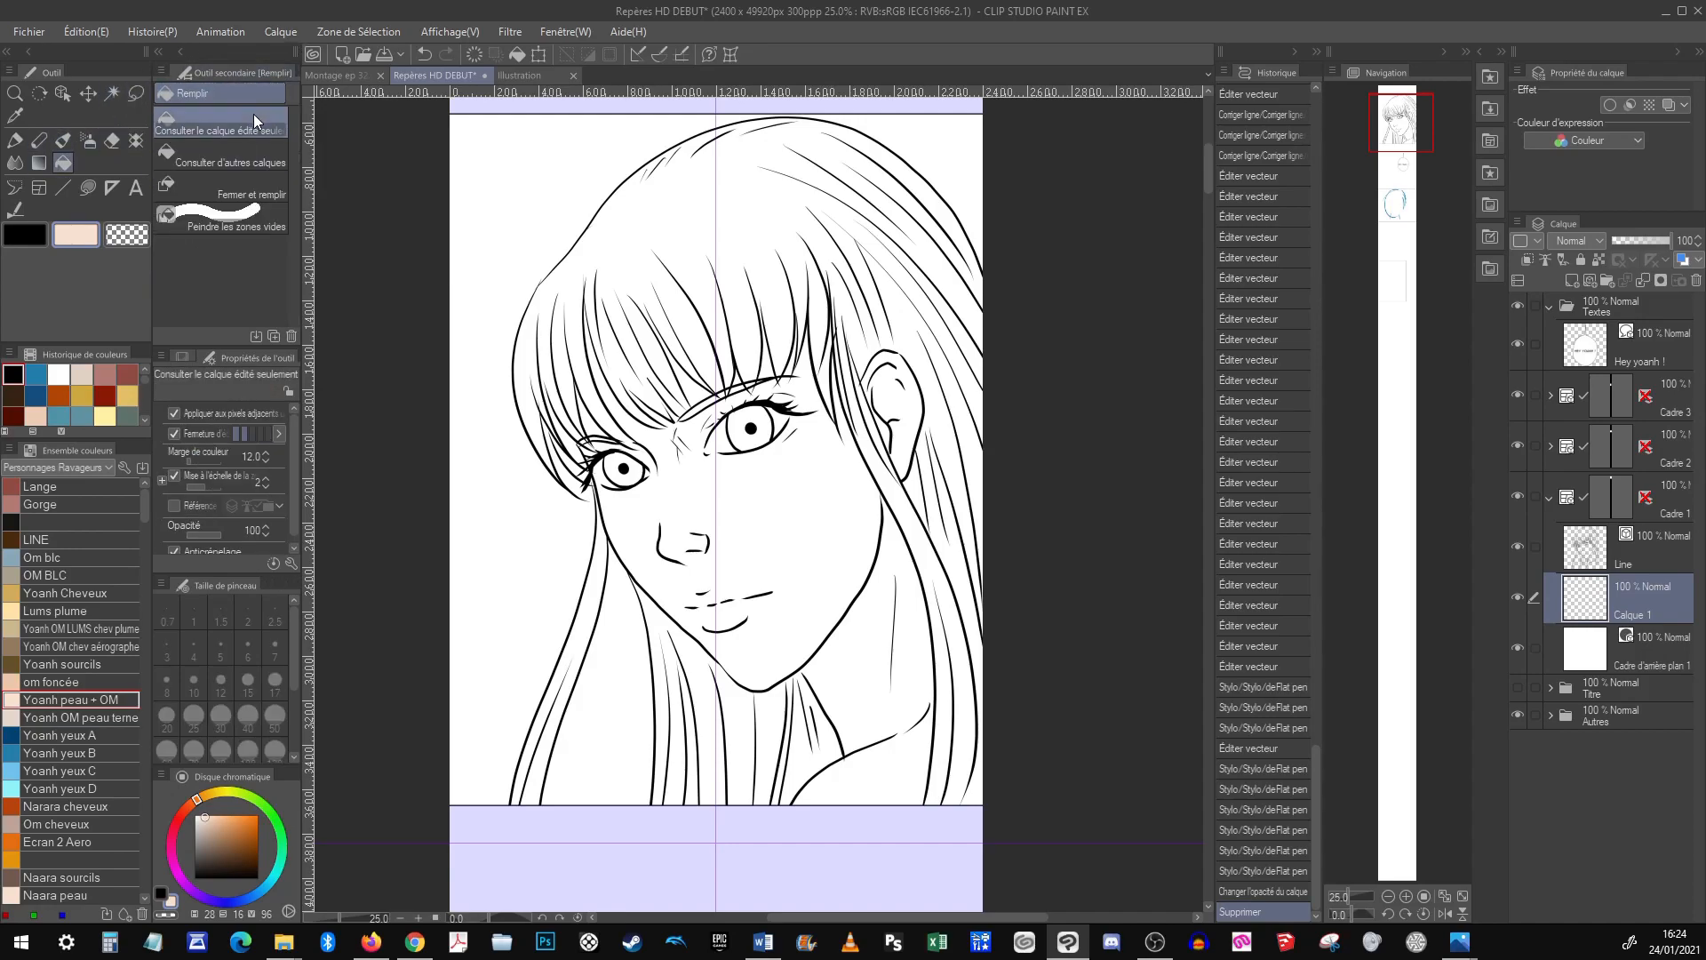
{"action": "key", "text": "p"}
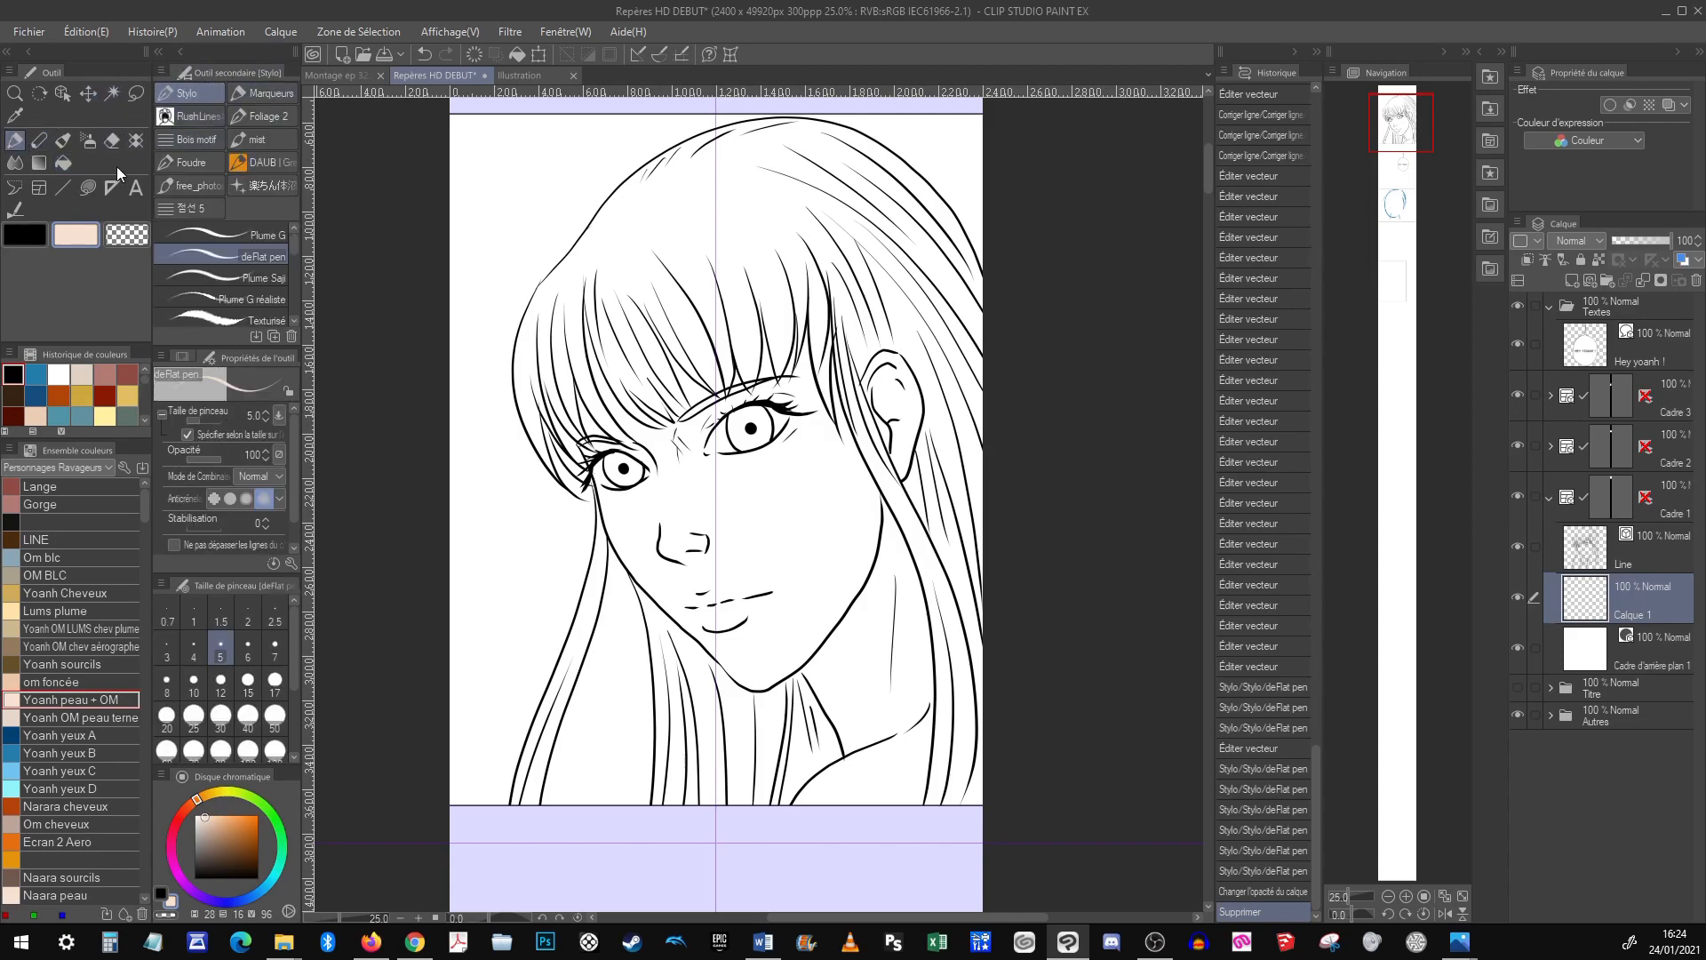
{"action": "left_click", "coordinate": [61, 162]}
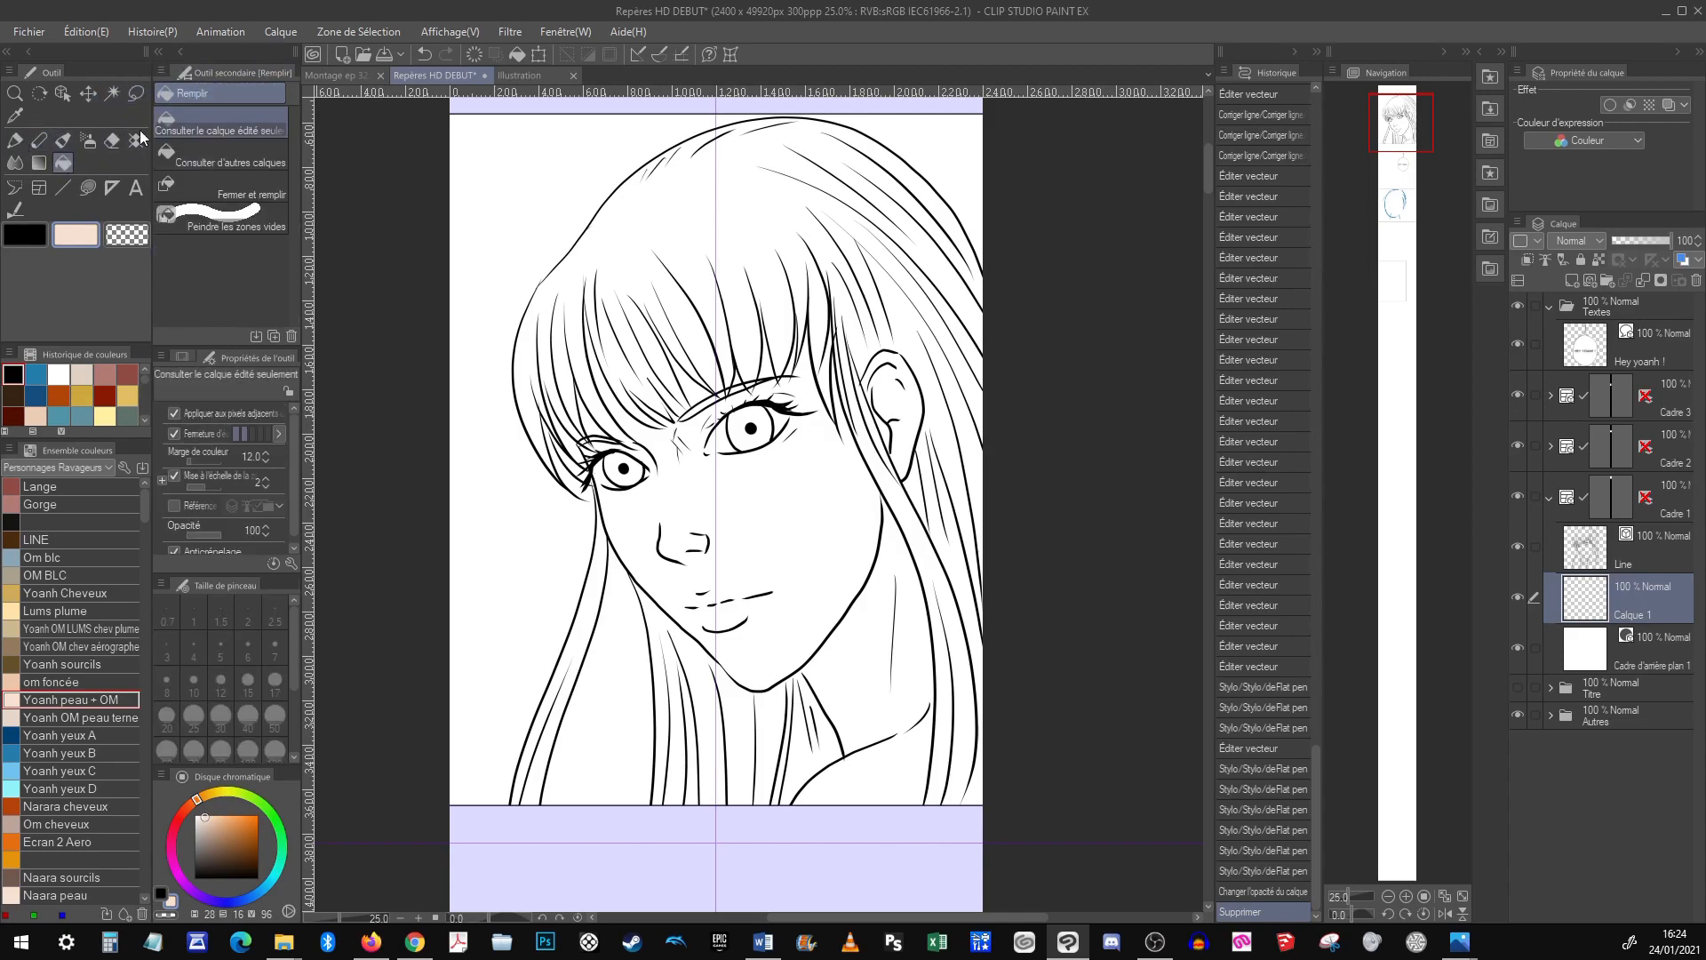
{"action": "left_click", "coordinate": [86, 189]}
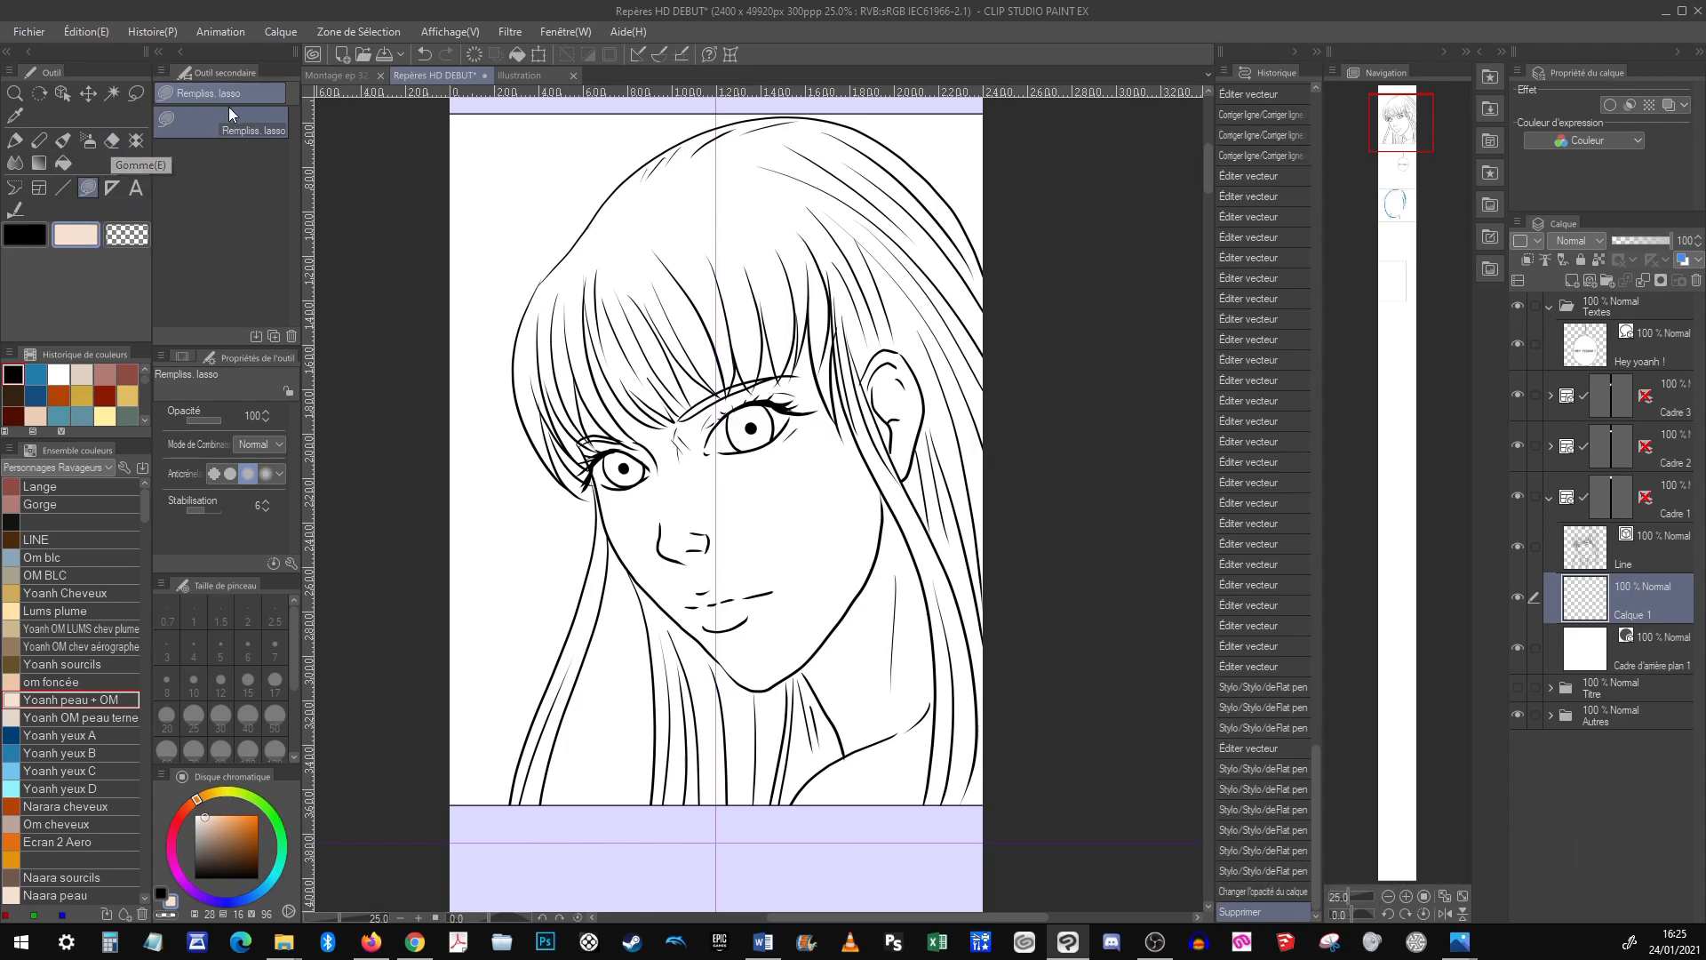
{"action": "left_click", "coordinate": [21, 139]}
{"action": "left_click_drag", "start_coordinate": [944, 773], "coordinate": [872, 685]}
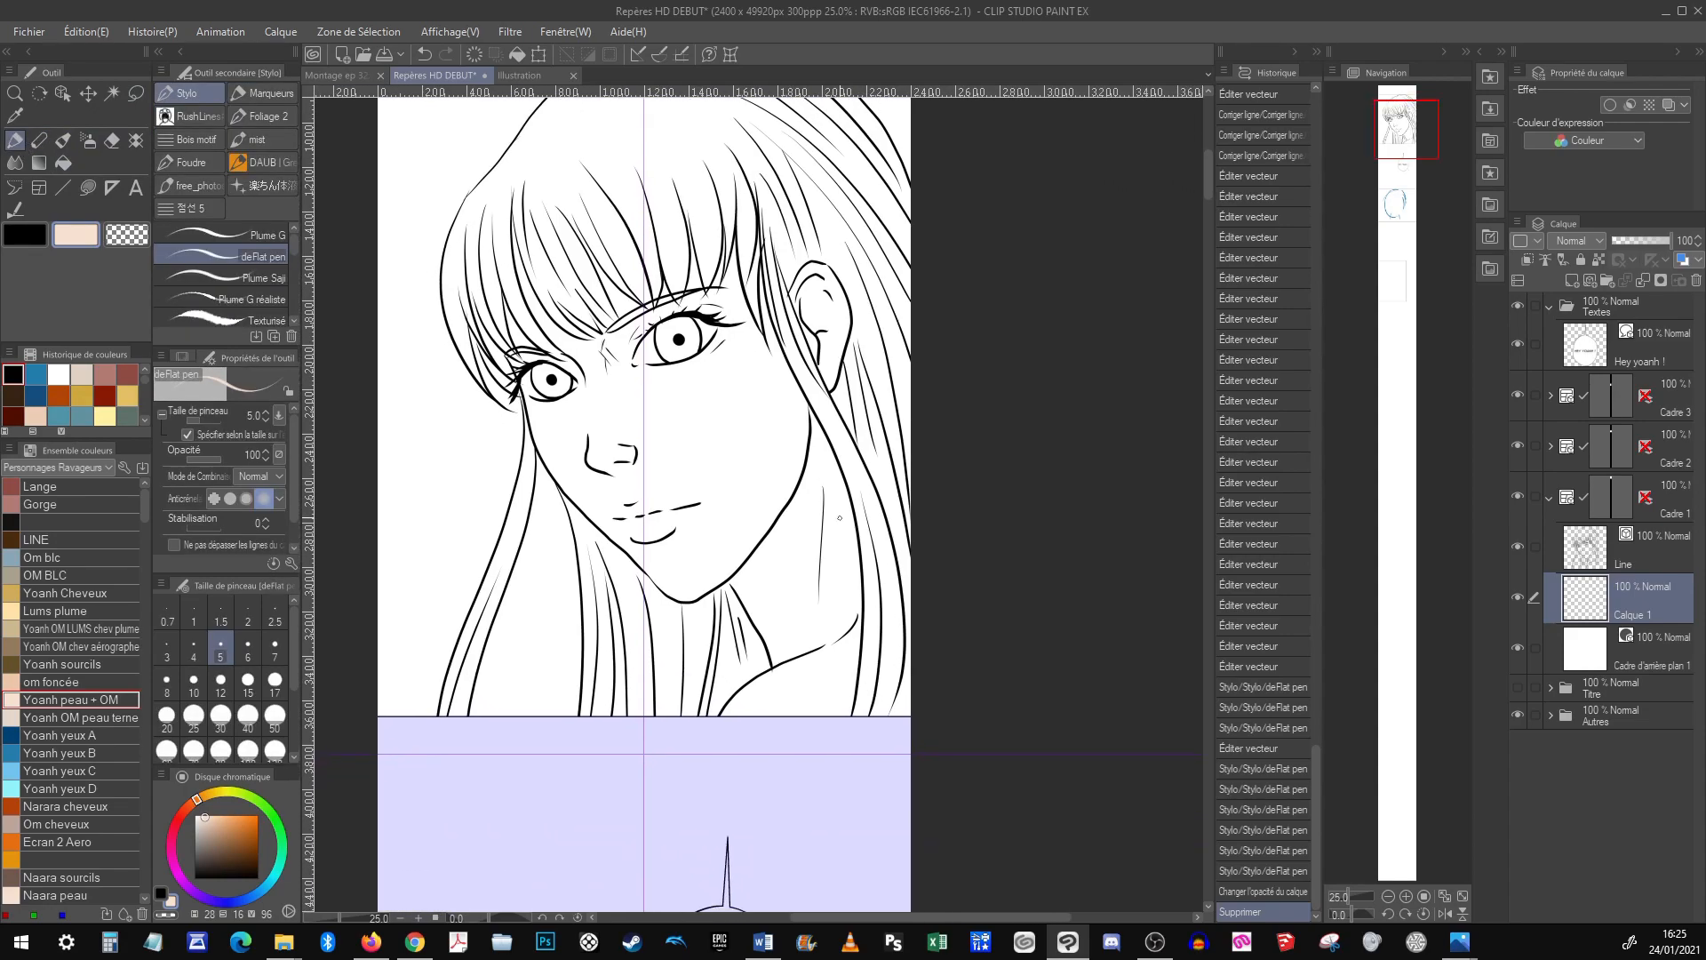
Fill the face, neck and ear with the skin colour on Calque 1, using the fill tool that refers to other layers
{"action": "key", "text": "g"}
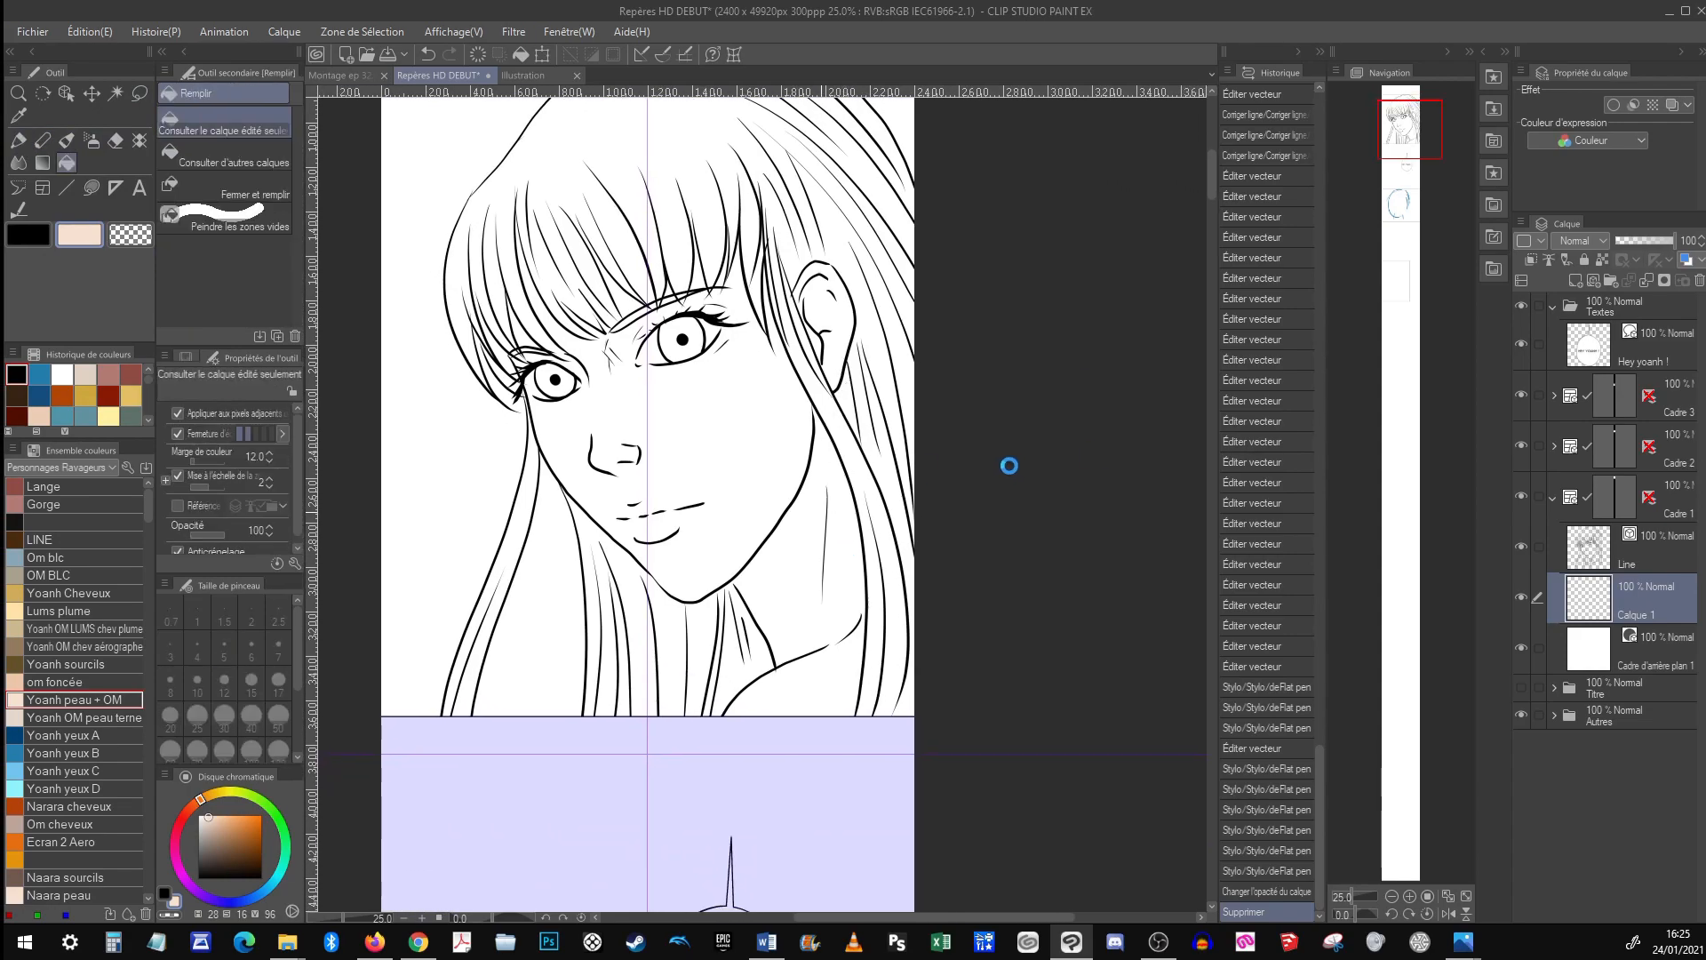
{"action": "left_click", "coordinate": [226, 157]}
{"action": "left_click", "coordinate": [812, 556]}
{"action": "left_click", "coordinate": [738, 471]}
{"action": "left_click_drag", "start_coordinate": [848, 273], "coordinate": [869, 402]}
{"action": "scroll", "coordinate": [869, 402], "scroll_direction": "up", "scroll_amount": 2}
{"action": "left_click", "coordinate": [840, 498]}
Erase a small excess of line art on the Line layer, undoing a wrong erasure
{"action": "left_click", "coordinate": [1635, 551]}
{"action": "key", "text": "e"}
{"action": "key", "text": "ctrl+z"}
{"action": "left_click_drag", "start_coordinate": [756, 443], "coordinate": [760, 451]}
{"action": "left_click_drag", "start_coordinate": [622, 444], "coordinate": [795, 457]}
Fill the remaining skin areas on Calque 1 around the eyes, under the eyebrow and between the fringe strands
{"action": "key", "text": "g"}
{"action": "left_click", "coordinate": [1640, 590]}
{"action": "left_click", "coordinate": [747, 429]}
{"action": "left_click", "coordinate": [797, 436]}
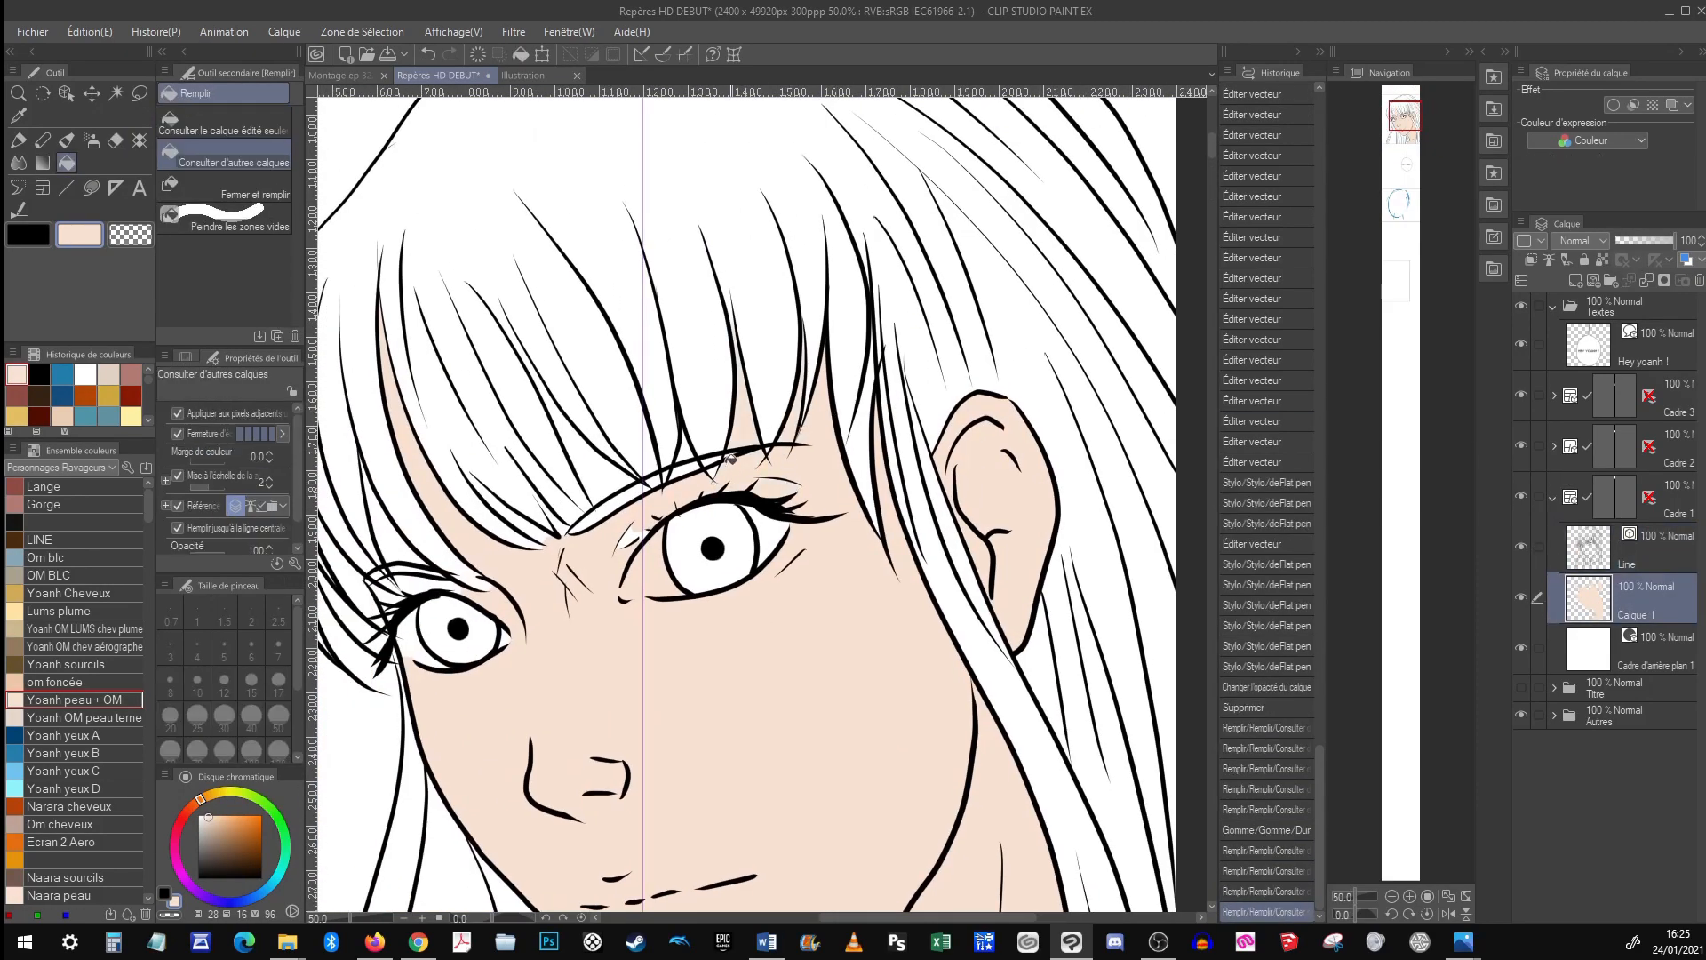
{"action": "left_click", "coordinate": [779, 483]}
{"action": "left_click", "coordinate": [562, 425]}
{"action": "left_click_drag", "start_coordinate": [562, 497], "coordinate": [653, 502]}
{"action": "left_click", "coordinate": [604, 509]}
{"action": "left_click", "coordinate": [486, 538]}
{"action": "left_click", "coordinate": [525, 586]}
Lasso-fill the small unpainted skin gaps across the face and neck, and touch up the Line layer with the eraser
{"action": "left_click", "coordinate": [92, 188]}
{"action": "mouse_move", "coordinate": [489, 605]}
{"action": "left_mouse_down"}
{"action": "mouse_move", "coordinate": [551, 584]}
{"action": "mouse_move", "coordinate": [480, 578]}
{"action": "left_mouse_up"}
{"action": "left_click_drag", "start_coordinate": [768, 524], "coordinate": [831, 582]}
{"action": "left_click_drag", "start_coordinate": [848, 525], "coordinate": [875, 538]}
{"action": "left_click_drag", "start_coordinate": [669, 533], "coordinate": [857, 453]}
{"action": "left_click_drag", "start_coordinate": [844, 711], "coordinate": [683, 322]}
{"action": "left_click_drag", "start_coordinate": [770, 572], "coordinate": [751, 591]}
{"action": "left_click_drag", "start_coordinate": [800, 267], "coordinate": [648, 674]}
{"action": "left_click_drag", "start_coordinate": [765, 440], "coordinate": [760, 543]}
{"action": "left_click_drag", "start_coordinate": [785, 618], "coordinate": [778, 640]}
{"action": "left_click_drag", "start_coordinate": [756, 845], "coordinate": [775, 157]}
{"action": "left_click_drag", "start_coordinate": [702, 537], "coordinate": [736, 522]}
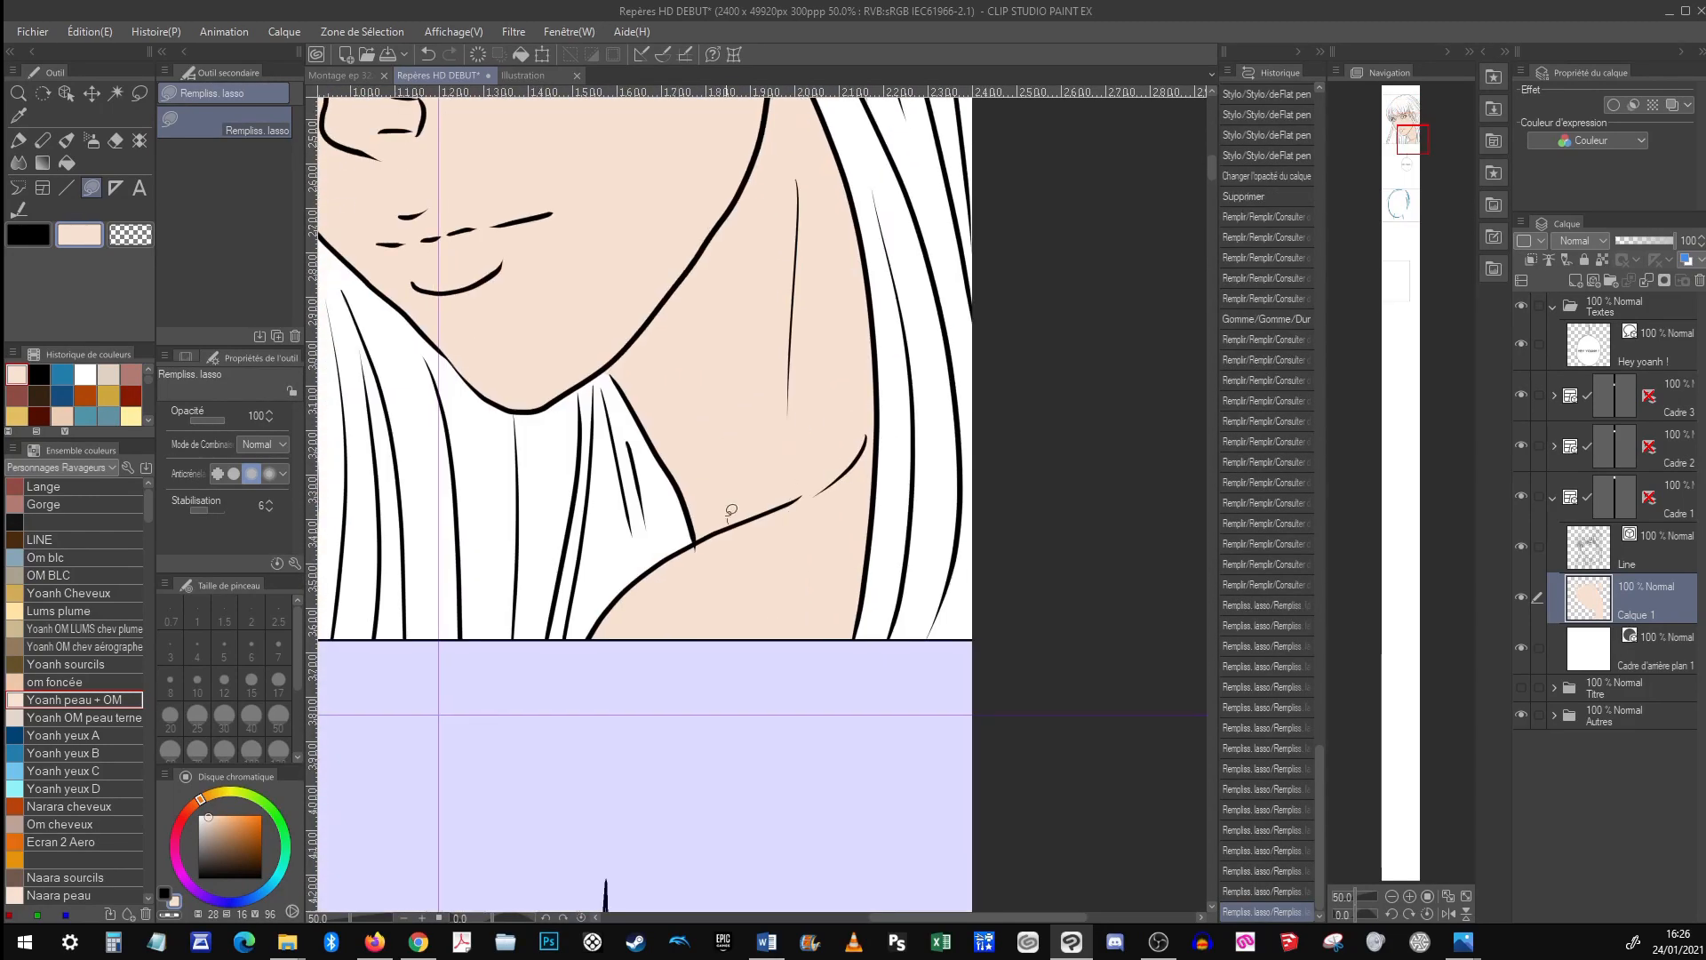
{"action": "left_click", "coordinate": [116, 141]}
{"action": "left_click", "coordinate": [1648, 547]}
Add a new layer above Calque 1 and choose the hair colour Narara cheveux for filling
{"action": "left_click_drag", "start_coordinate": [149, 507], "coordinate": [148, 527]}
{"action": "left_click", "coordinate": [69, 563]}
{"action": "left_click", "coordinate": [66, 164]}
{"action": "left_click", "coordinate": [1654, 606]}
{"action": "left_click", "coordinate": [1576, 281]}
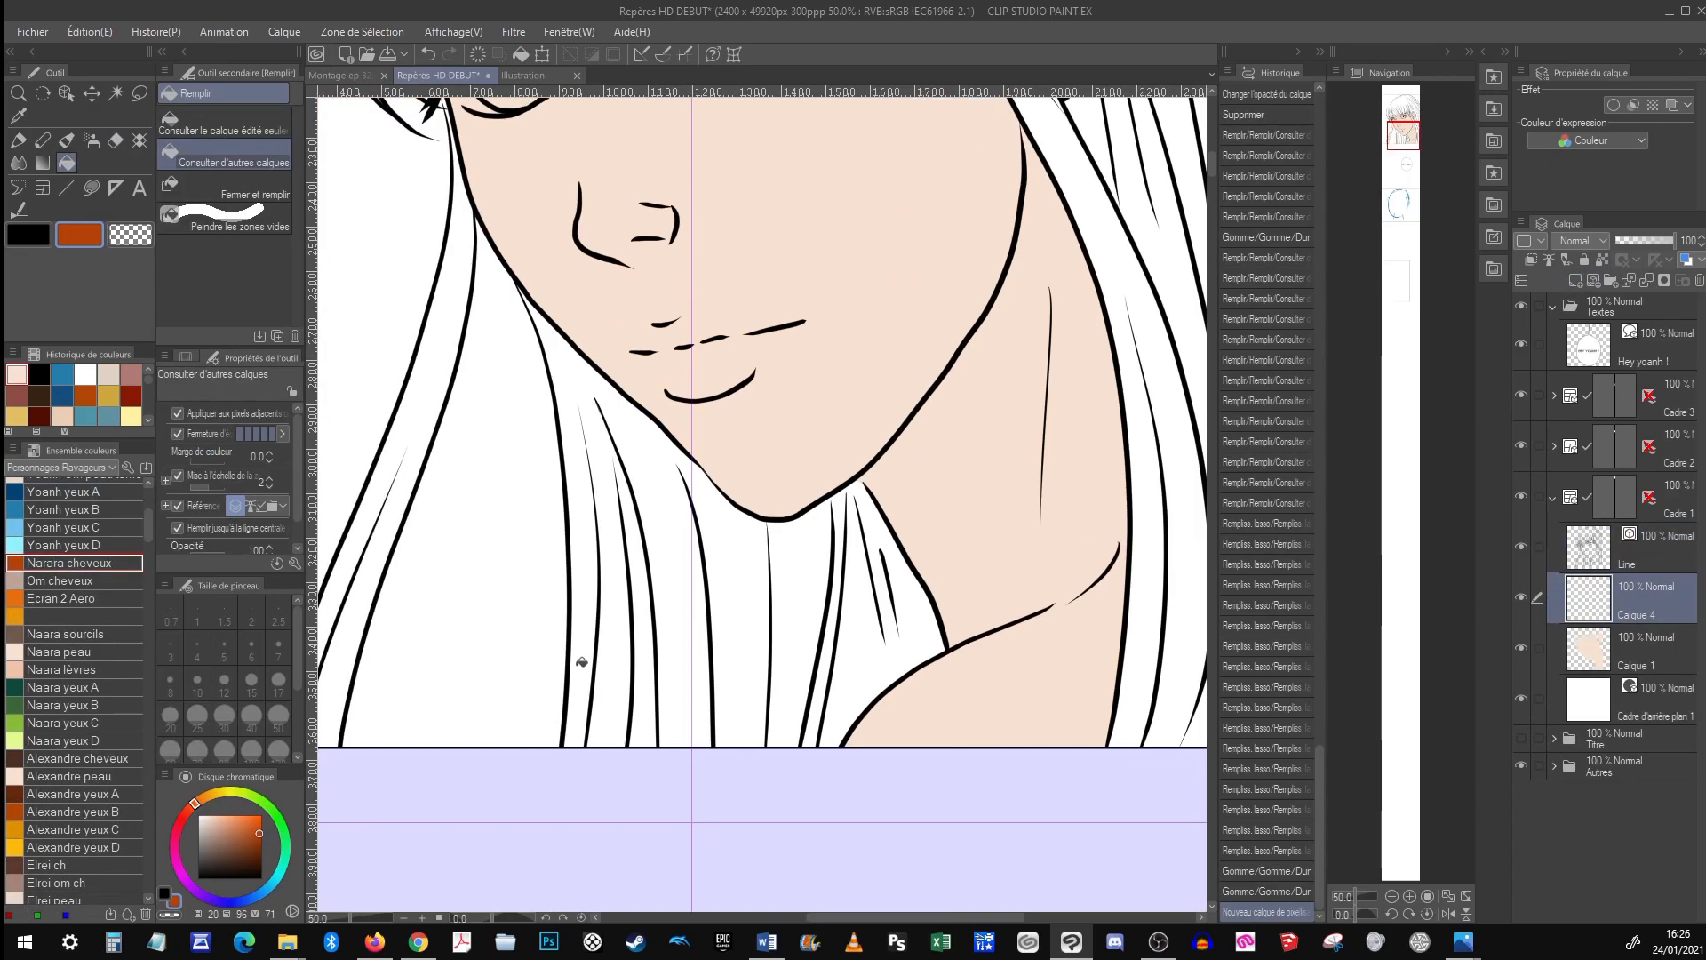
Fill the hair sections on Calque 4 with the hair colour, from the lower strands up to the fringe and crown
{"action": "left_click_drag", "start_coordinate": [581, 667], "coordinate": [898, 614]}
{"action": "left_click_drag", "start_coordinate": [533, 578], "coordinate": [763, 630]}
{"action": "left_click_drag", "start_coordinate": [546, 711], "coordinate": [602, 628]}
{"action": "left_click_drag", "start_coordinate": [755, 223], "coordinate": [725, 767]}
{"action": "left_click_drag", "start_coordinate": [622, 356], "coordinate": [1066, 312]}
{"action": "left_click_drag", "start_coordinate": [553, 533], "coordinate": [622, 648]}
{"action": "left_click_drag", "start_coordinate": [1067, 533], "coordinate": [622, 479]}
{"action": "left_click_drag", "start_coordinate": [853, 293], "coordinate": [726, 411]}
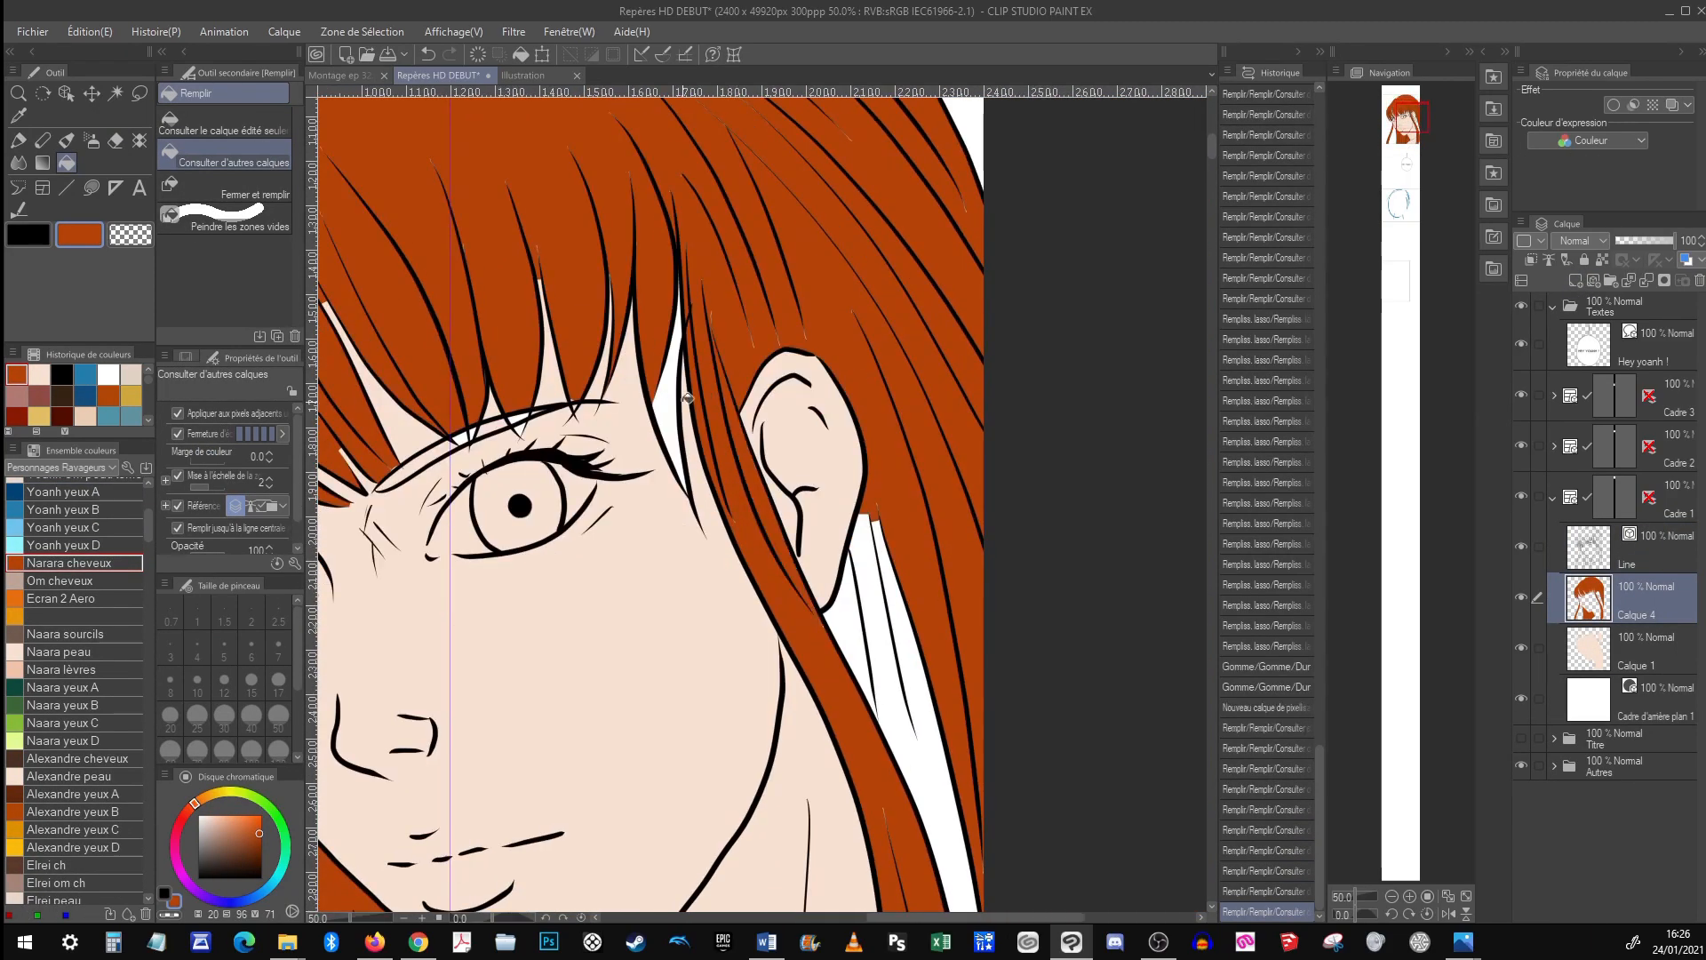
{"action": "left_click", "coordinate": [671, 408]}
{"action": "left_click", "coordinate": [879, 622]}
{"action": "left_click_drag", "start_coordinate": [984, 620], "coordinate": [898, 225]}
Lasso-fill the unpainted hair strips behind and in front of the ear
{"action": "left_click", "coordinate": [91, 188]}
{"action": "left_click_drag", "start_coordinate": [889, 356], "coordinate": [862, 523]}
{"action": "left_click_drag", "start_coordinate": [883, 693], "coordinate": [899, 300]}
{"action": "left_click_drag", "start_coordinate": [883, 389], "coordinate": [856, 762]}
{"action": "left_click_drag", "start_coordinate": [782, 458], "coordinate": [754, 566]}
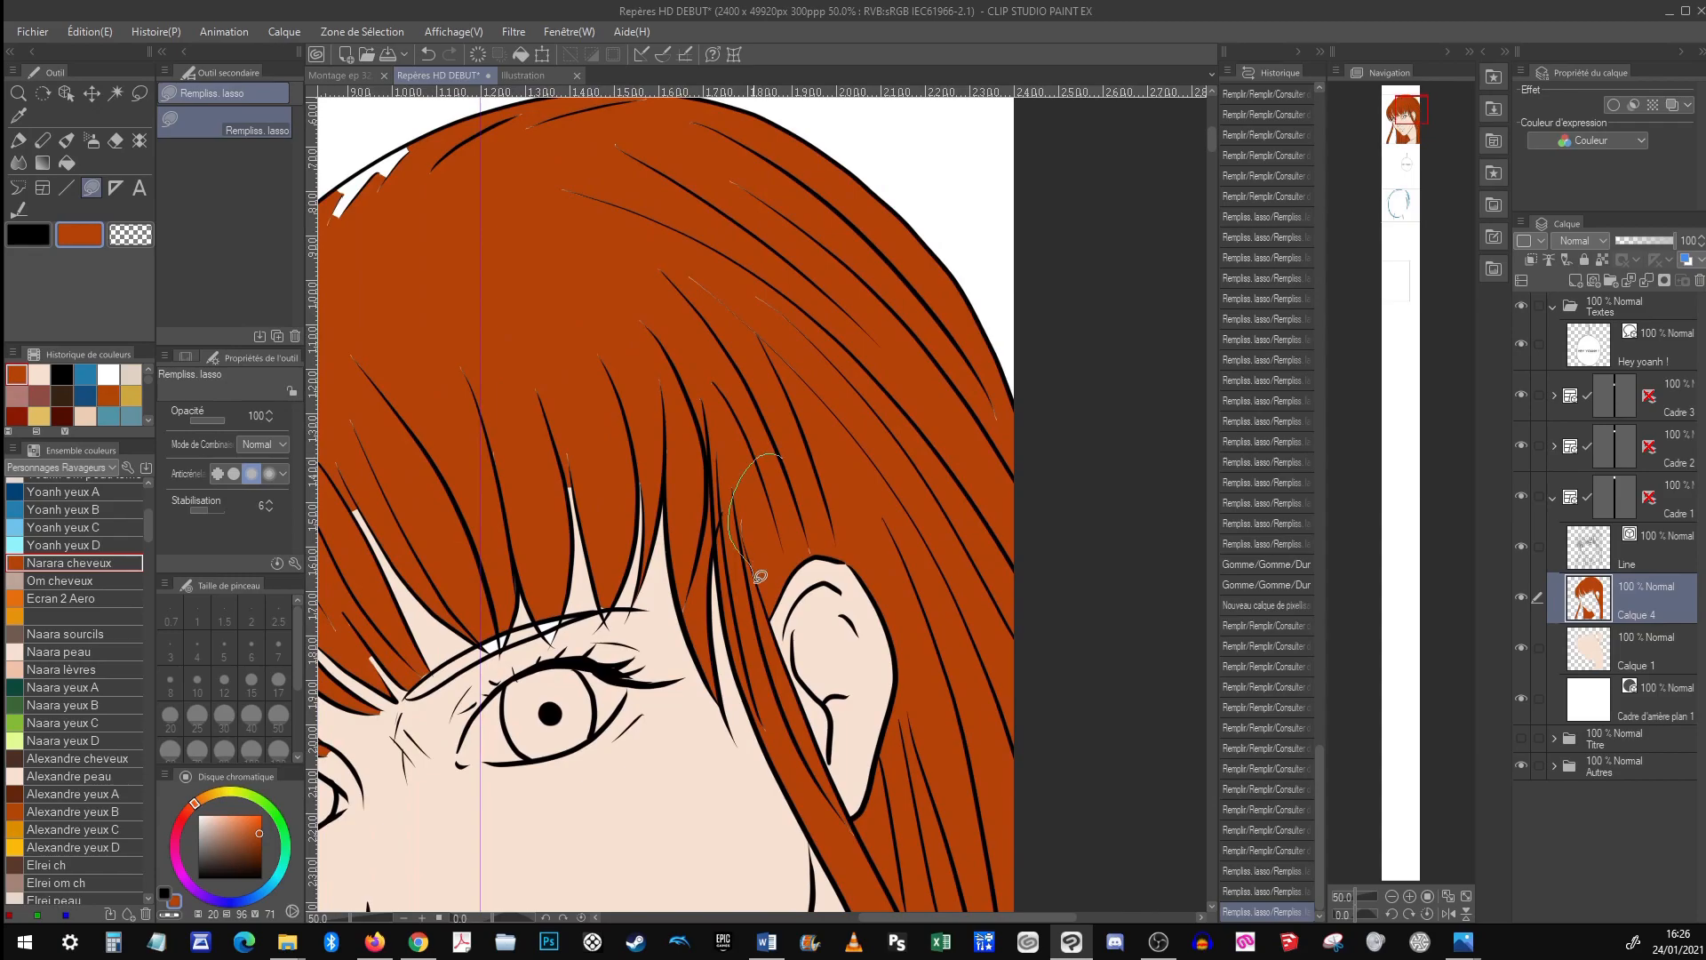
Lasso-fill the fringe tips overlapping the nearer eye's eyebrow, undoing a misplaced fill
{"action": "left_click_drag", "start_coordinate": [562, 390], "coordinate": [556, 466]}
{"action": "left_click_drag", "start_coordinate": [555, 613], "coordinate": [640, 536]}
{"action": "mouse_move", "coordinate": [639, 569]}
{"action": "left_mouse_down"}
{"action": "mouse_move", "coordinate": [618, 515]}
{"action": "mouse_move", "coordinate": [622, 534]}
{"action": "left_mouse_up"}
{"action": "key", "text": "ctrl+z"}
{"action": "scroll", "coordinate": [680, 504], "scroll_direction": "up", "scroll_amount": 2}
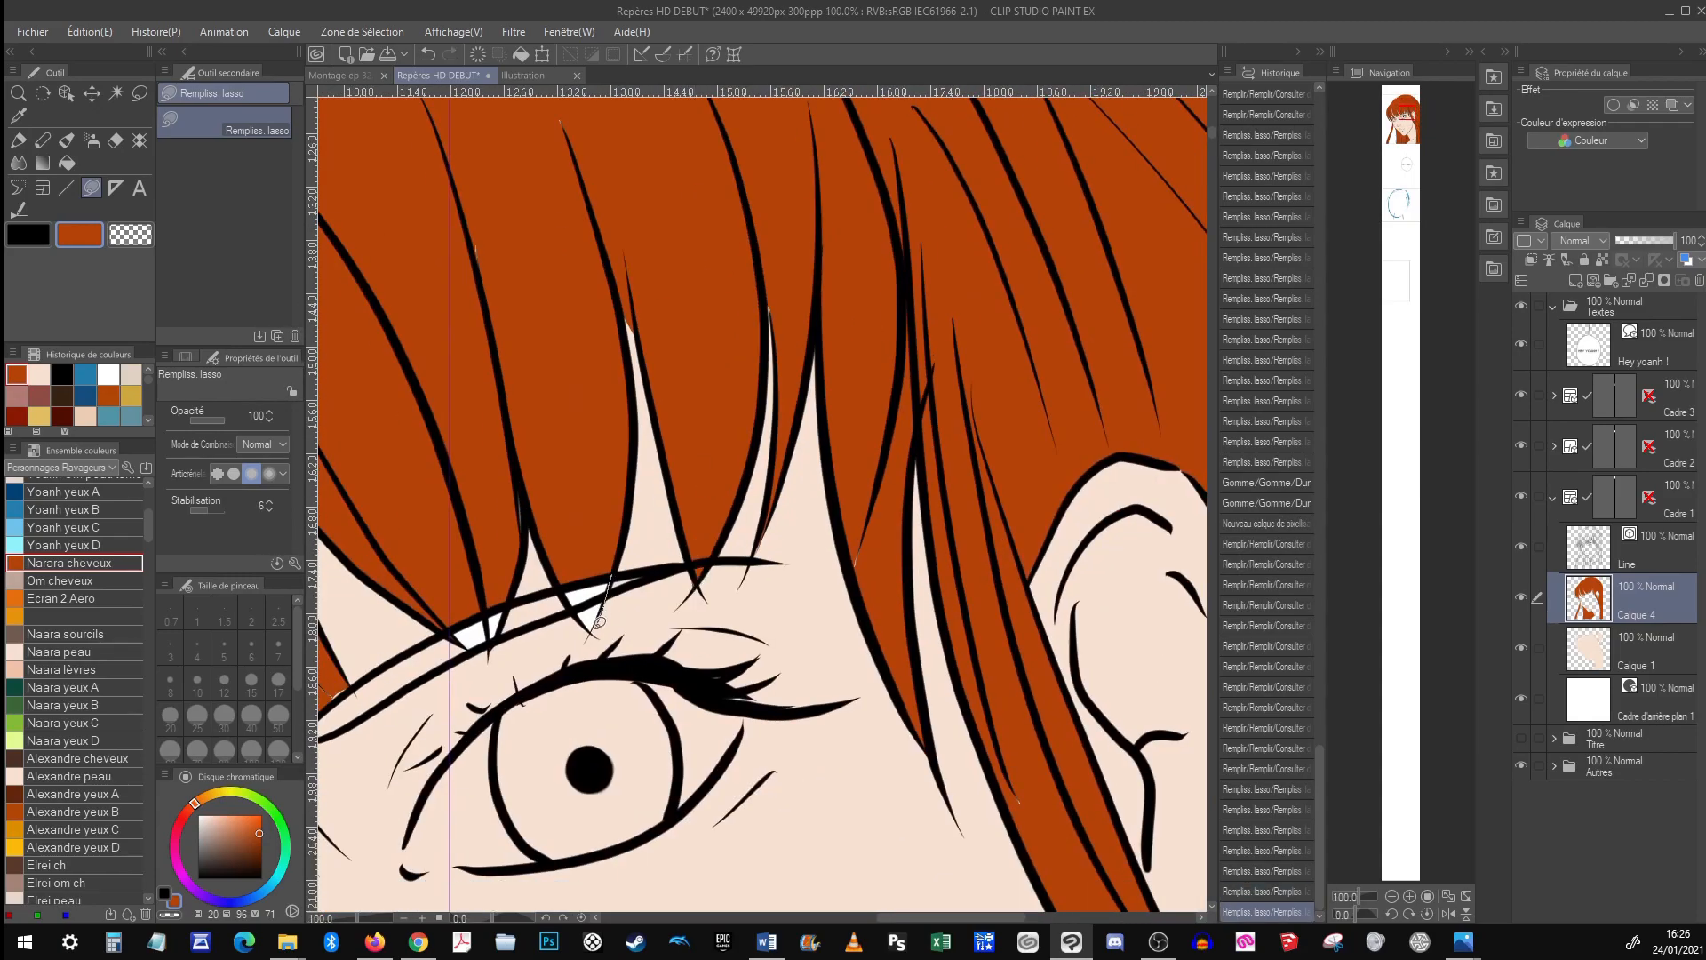
{"action": "left_click_drag", "start_coordinate": [505, 512], "coordinate": [751, 379]}
{"action": "left_click_drag", "start_coordinate": [591, 551], "coordinate": [598, 569]}
{"action": "left_click_drag", "start_coordinate": [565, 569], "coordinate": [573, 584]}
Erase the hair colour that spills outside the fringe strands on Calque 4
{"action": "left_click", "coordinate": [116, 140]}
{"action": "left_click_drag", "start_coordinate": [489, 491], "coordinate": [575, 527]}
{"action": "left_click_drag", "start_coordinate": [433, 519], "coordinate": [399, 476]}
{"action": "mouse_move", "coordinate": [457, 365]}
{"action": "left_mouse_down"}
{"action": "mouse_move", "coordinate": [655, 214]}
{"action": "mouse_move", "coordinate": [605, 504]}
{"action": "left_mouse_up"}
{"action": "left_click_drag", "start_coordinate": [620, 393], "coordinate": [584, 301]}
{"action": "left_click_drag", "start_coordinate": [461, 364], "coordinate": [640, 138]}
Lasso-fill the missing hair areas of the fringe and side strands around the farther eye
{"action": "left_click", "coordinate": [91, 187]}
{"action": "left_click_drag", "start_coordinate": [542, 587], "coordinate": [569, 662]}
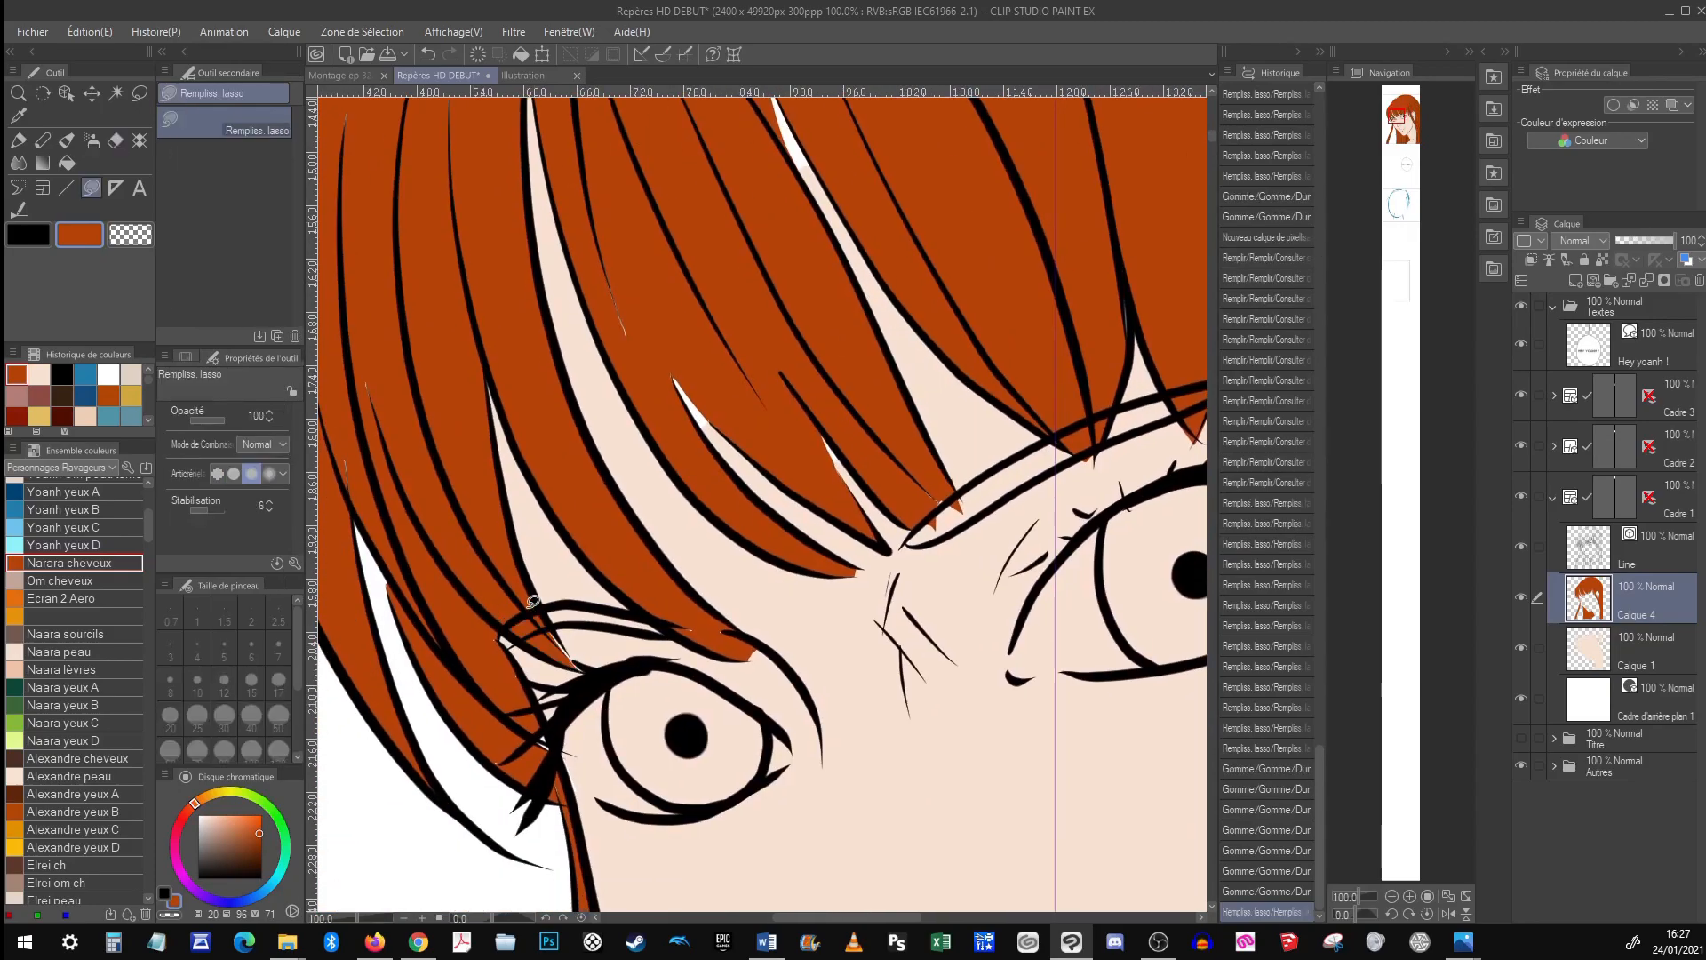
{"action": "left_click_drag", "start_coordinate": [506, 613], "coordinate": [574, 666]}
{"action": "left_click_drag", "start_coordinate": [533, 577], "coordinate": [628, 711]}
{"action": "left_click_drag", "start_coordinate": [464, 684], "coordinate": [480, 739]}
{"action": "left_click_drag", "start_coordinate": [622, 223], "coordinate": [571, 533]}
{"action": "left_click_drag", "start_coordinate": [524, 391], "coordinate": [466, 605]}
Lasso-fill the remaining unpainted slivers along the fringe strands with the Narara cheveux colour on Calque 4
{"action": "left_click_drag", "start_coordinate": [635, 182], "coordinate": [588, 283]}
{"action": "left_click_drag", "start_coordinate": [725, 398], "coordinate": [800, 498]}
{"action": "left_click_drag", "start_coordinate": [863, 764], "coordinate": [769, 495]}
{"action": "left_click_drag", "start_coordinate": [711, 400], "coordinate": [539, 621]}
{"action": "left_click_drag", "start_coordinate": [565, 423], "coordinate": [525, 529]}
{"action": "left_click_drag", "start_coordinate": [498, 343], "coordinate": [569, 391]}
{"action": "left_click_drag", "start_coordinate": [800, 444], "coordinate": [712, 547]}
{"action": "left_click_drag", "start_coordinate": [1025, 373], "coordinate": [637, 626]}
{"action": "mouse_move", "coordinate": [1012, 349]}
{"action": "left_mouse_down"}
{"action": "mouse_move", "coordinate": [1004, 437]}
{"action": "mouse_move", "coordinate": [881, 434]}
{"action": "left_mouse_up"}
{"action": "left_click_drag", "start_coordinate": [551, 355], "coordinate": [885, 505]}
{"action": "left_click_drag", "start_coordinate": [751, 311], "coordinate": [884, 249]}
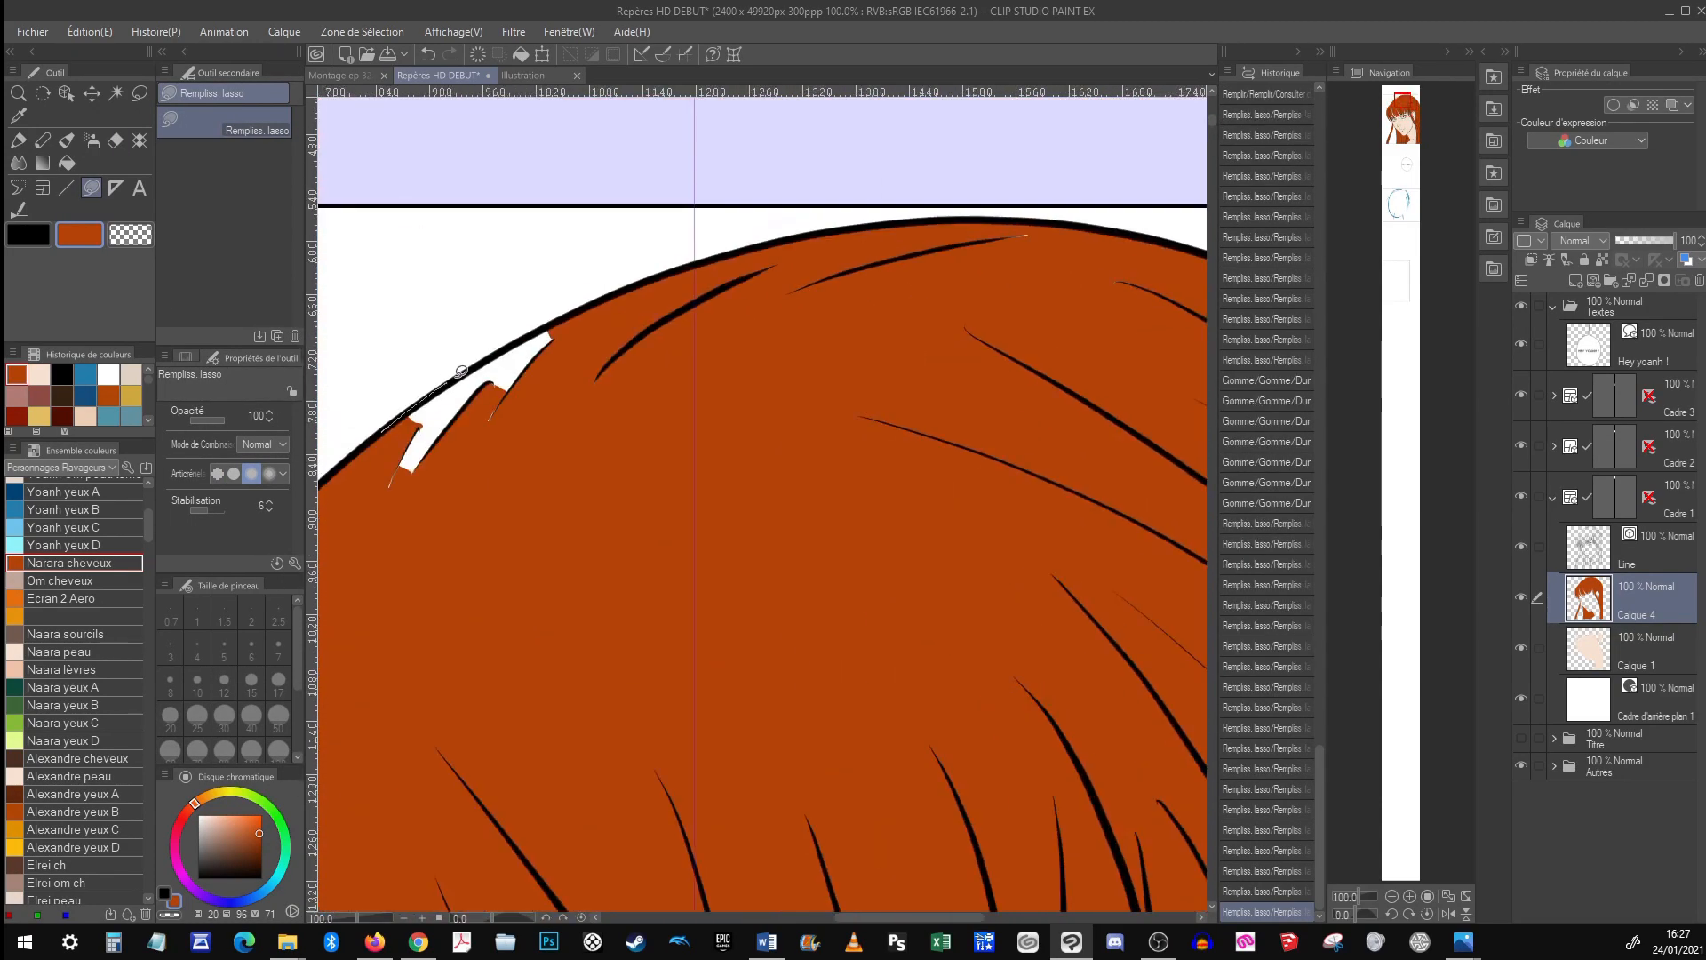
Lasso-fill the unpainted gap along the crown's outer edge with the hair colour
{"action": "left_click_drag", "start_coordinate": [395, 480], "coordinate": [547, 338]}
{"action": "left_click_drag", "start_coordinate": [1066, 871], "coordinate": [598, 346]}
{"action": "left_click_drag", "start_coordinate": [650, 677], "coordinate": [888, 213]}
{"action": "left_click_drag", "start_coordinate": [906, 598], "coordinate": [382, 480]}
{"action": "left_click", "coordinate": [1392, 896]}
{"action": "left_click_drag", "start_coordinate": [793, 703], "coordinate": [1054, 727]}
Lasso-fill the missing skin areas on Calque 1 with the skin colour
{"action": "left_click", "coordinate": [1644, 649]}
{"action": "left_click_drag", "start_coordinate": [676, 497], "coordinate": [790, 639]}
{"action": "mouse_move", "coordinate": [929, 267]}
{"action": "left_mouse_down"}
{"action": "mouse_move", "coordinate": [441, 320]}
{"action": "mouse_move", "coordinate": [484, 657]}
{"action": "left_mouse_up"}
{"action": "left_click_drag", "start_coordinate": [960, 644], "coordinate": [979, 457]}
Lasso-fill the whites of both eyes in white on Calque 4
{"action": "left_click", "coordinate": [1644, 599]}
{"action": "scroll", "coordinate": [1002, 349], "scroll_direction": "up", "scroll_amount": 2}
{"action": "mouse_move", "coordinate": [703, 488]}
{"action": "left_mouse_down"}
{"action": "mouse_move", "coordinate": [707, 441]}
{"action": "mouse_move", "coordinate": [705, 485]}
{"action": "left_mouse_up"}
{"action": "left_click_drag", "start_coordinate": [496, 407], "coordinate": [522, 386]}
{"action": "left_click_drag", "start_coordinate": [497, 445], "coordinate": [962, 433]}
{"action": "left_click_drag", "start_coordinate": [654, 594], "coordinate": [656, 597]}
{"action": "left_click_drag", "start_coordinate": [507, 547], "coordinate": [505, 551]}
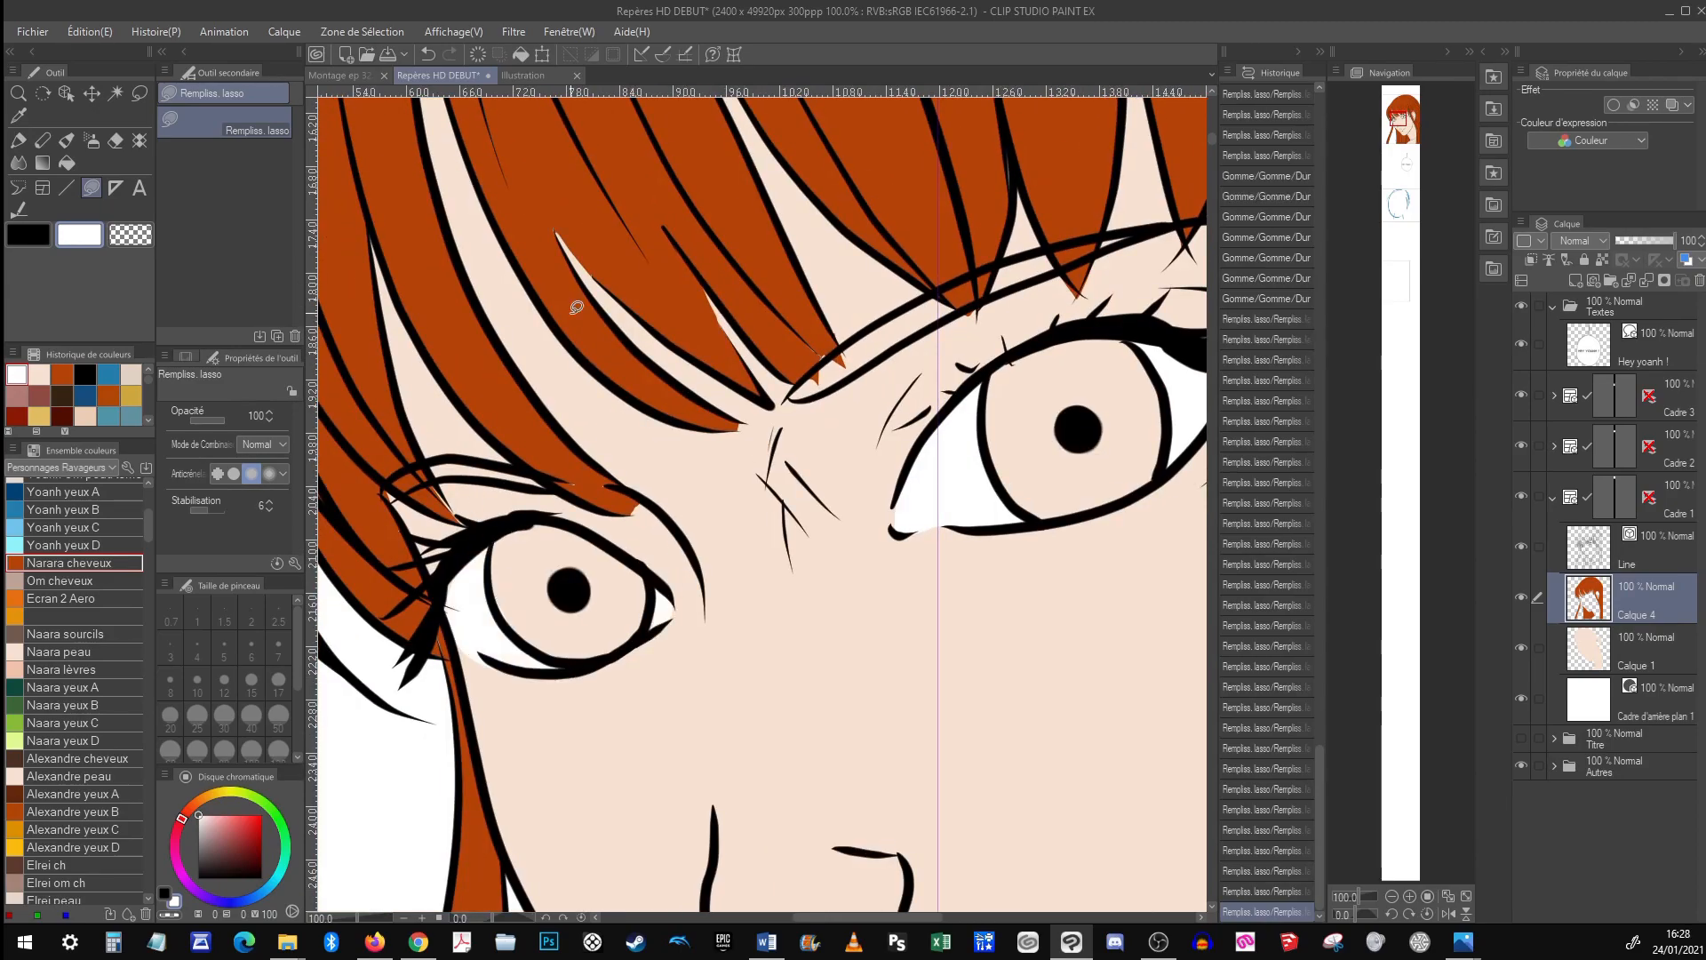
Sample the orange hair colour and lasso-fill the small leftover gaps in the hair
{"action": "left_click", "coordinate": [579, 305], "text": "alt"}
{"action": "left_click_drag", "start_coordinate": [578, 305], "coordinate": [582, 309]}
{"action": "left_click_drag", "start_coordinate": [845, 871], "coordinate": [708, 126]}
{"action": "left_click_drag", "start_coordinate": [758, 537], "coordinate": [740, 368]}
{"action": "left_click_drag", "start_coordinate": [1016, 832], "coordinate": [699, 617]}
{"action": "left_click_drag", "start_coordinate": [797, 281], "coordinate": [813, 279]}
{"action": "left_click_drag", "start_coordinate": [805, 276], "coordinate": [811, 283]}
{"action": "left_click_drag", "start_coordinate": [622, 134], "coordinate": [935, 891]}
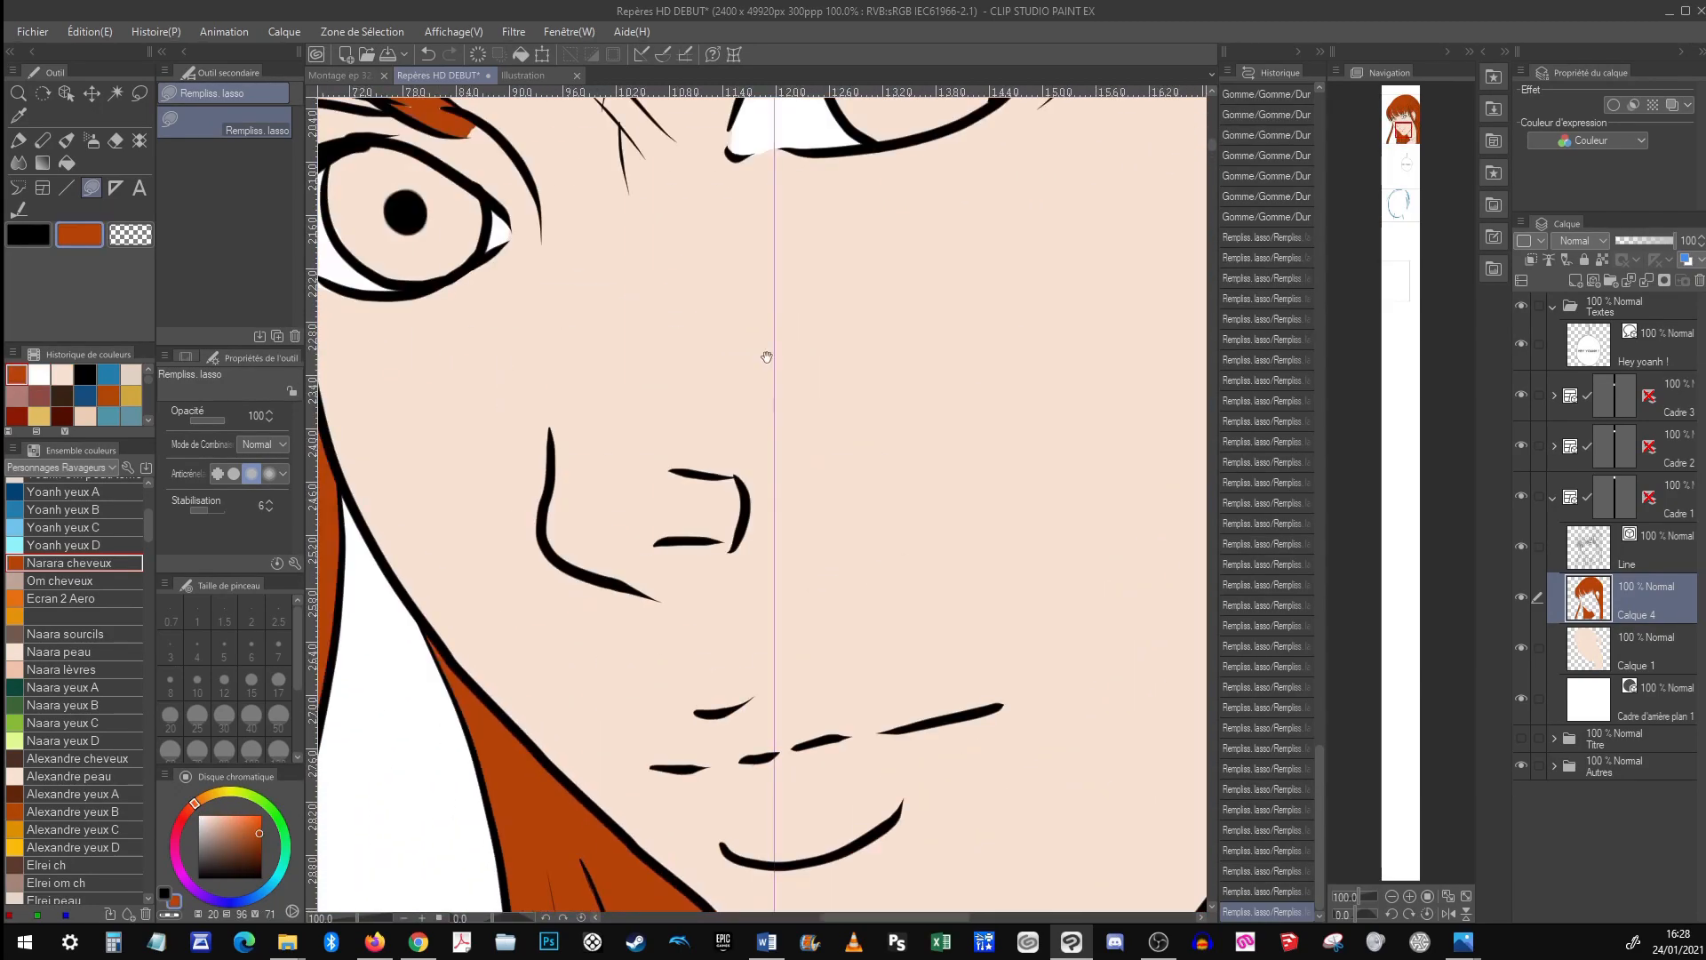
Fill the irises of both eyes with the dark green Naara yeux A
{"action": "left_click_drag", "start_coordinate": [781, 419], "coordinate": [948, 632]}
{"action": "left_click", "coordinate": [109, 683]}
{"action": "left_click_drag", "start_coordinate": [523, 458], "coordinate": [651, 407]}
{"action": "left_click_drag", "start_coordinate": [526, 377], "coordinate": [531, 371]}
{"action": "left_click_drag", "start_coordinate": [933, 293], "coordinate": [700, 495]}
{"action": "key", "text": "g"}
{"action": "left_click", "coordinate": [872, 431]}
{"action": "left_click_drag", "start_coordinate": [889, 426], "coordinate": [903, 441]}
{"action": "left_click_drag", "start_coordinate": [764, 462], "coordinate": [1103, 429]}
Fill both eyebrows with Naara sourcils and retouch the hair colour where it meets them
{"action": "left_click", "coordinate": [85, 635]}
{"action": "key", "text": "g"}
{"action": "left_click", "coordinate": [567, 470]}
{"action": "mouse_move", "coordinate": [799, 444]}
{"action": "left_mouse_down"}
{"action": "mouse_move", "coordinate": [725, 481]}
{"action": "mouse_move", "coordinate": [800, 444]}
{"action": "left_mouse_up"}
{"action": "left_click", "coordinate": [526, 513], "text": "alt"}
{"action": "left_click_drag", "start_coordinate": [494, 491], "coordinate": [499, 499]}
{"action": "left_click_drag", "start_coordinate": [924, 426], "coordinate": [576, 538]}
{"action": "left_click", "coordinate": [98, 635]}
{"action": "mouse_move", "coordinate": [782, 384]}
{"action": "left_mouse_down"}
{"action": "mouse_move", "coordinate": [616, 479]}
{"action": "mouse_move", "coordinate": [620, 466]}
{"action": "left_mouse_up"}
{"action": "left_click_drag", "start_coordinate": [551, 711], "coordinate": [855, 440]}
Lasso-fill lighter patches in both irises with Naara yeux B, Naara yeux C and Naara yeux D
{"action": "left_click", "coordinate": [84, 705]}
{"action": "left_click_drag", "start_coordinate": [628, 391], "coordinate": [604, 404]}
{"action": "left_click_drag", "start_coordinate": [764, 427], "coordinate": [559, 553]}
{"action": "mouse_move", "coordinate": [914, 349]}
{"action": "left_mouse_down"}
{"action": "mouse_move", "coordinate": [899, 404]}
{"action": "mouse_move", "coordinate": [897, 357]}
{"action": "left_mouse_up"}
{"action": "left_click", "coordinate": [85, 722]}
{"action": "left_click_drag", "start_coordinate": [998, 375], "coordinate": [857, 461]}
{"action": "left_click", "coordinate": [84, 740]}
{"action": "left_click_drag", "start_coordinate": [420, 600], "coordinate": [416, 615]}
{"action": "left_click_drag", "start_coordinate": [897, 440], "coordinate": [894, 462]}
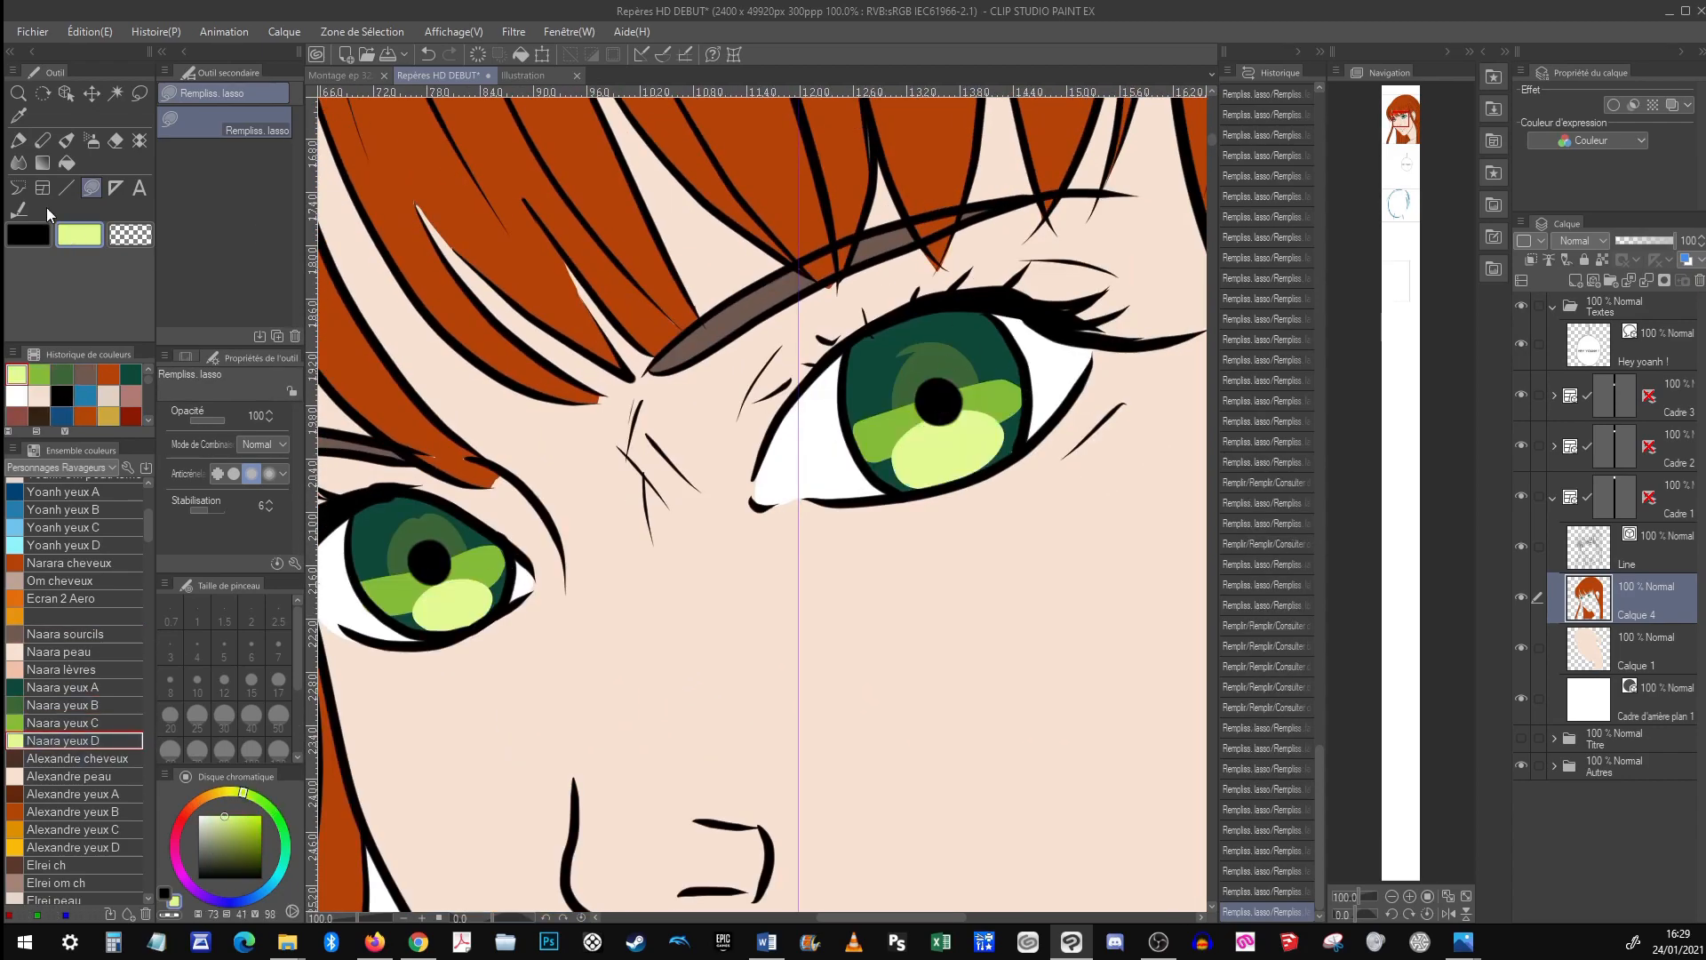
Blend the green tones of both irises with the Mélangeur and dot a round white highlight in each eye
{"action": "left_click", "coordinate": [19, 164]}
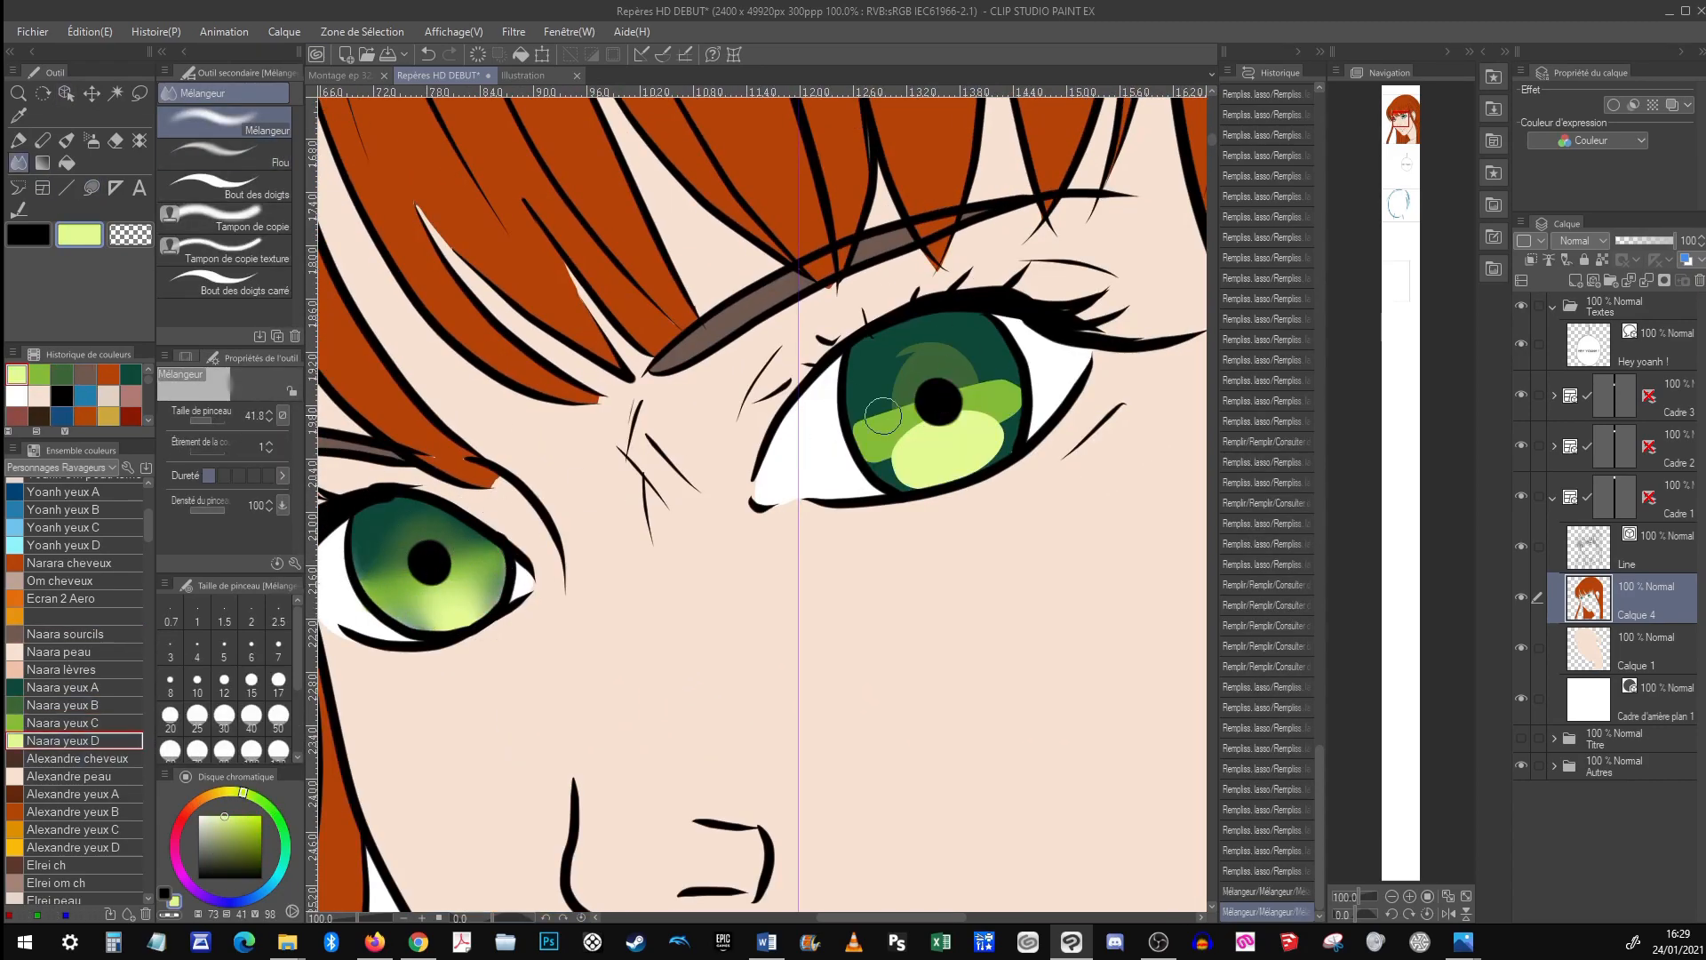
{"action": "left_click", "coordinate": [19, 140]}
{"action": "left_click", "coordinate": [199, 816]}
{"action": "left_click_drag", "start_coordinate": [387, 528], "coordinate": [397, 536]}
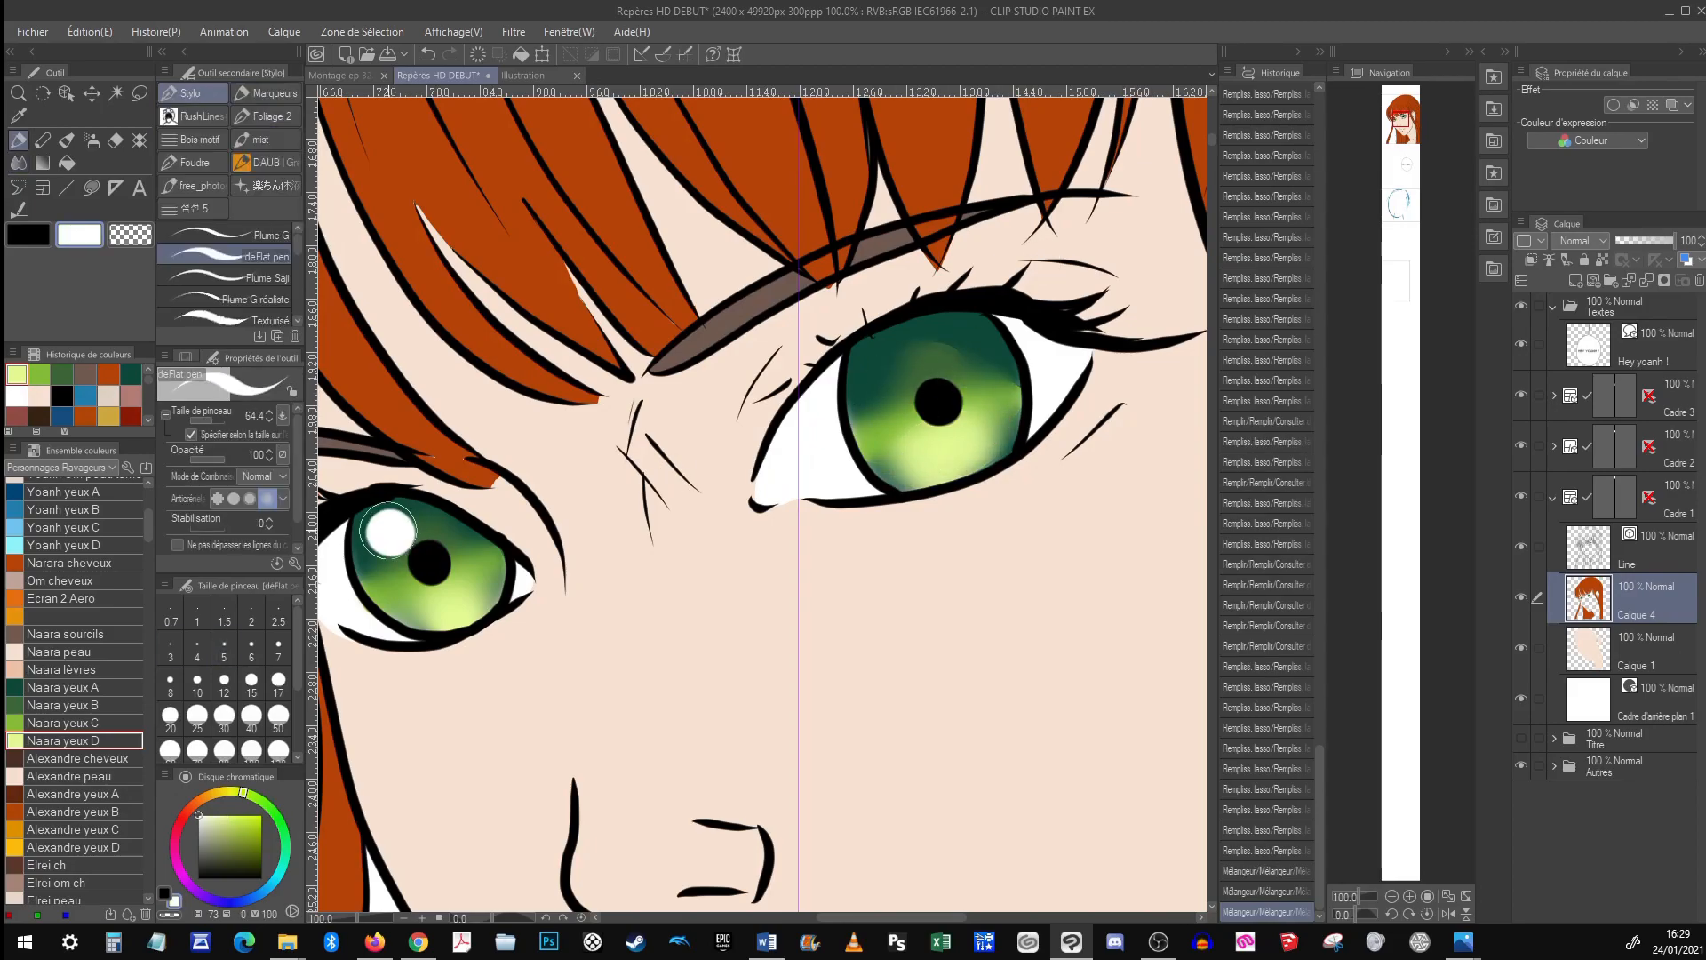
{"action": "left_click_drag", "start_coordinate": [894, 359], "coordinate": [903, 367]}
Paint white highlights on the lips, and airbrush their colour in Naara lèvres with Doux 2 on Calque 1
{"action": "key", "text": "ctrl+minus"}
{"action": "key", "text": "ctrl+minus"}
{"action": "key", "text": "ctrl+minus"}
{"action": "key", "text": "ctrl+minus"}
{"action": "key", "text": "ctrl+plus"}
{"action": "left_click_drag", "start_coordinate": [789, 707], "coordinate": [771, 681]}
{"action": "left_click", "coordinate": [1655, 657]}
{"action": "left_click", "coordinate": [91, 140]}
{"action": "left_click", "coordinate": [61, 670]}
{"action": "left_click_drag", "start_coordinate": [778, 672], "coordinate": [789, 667]}
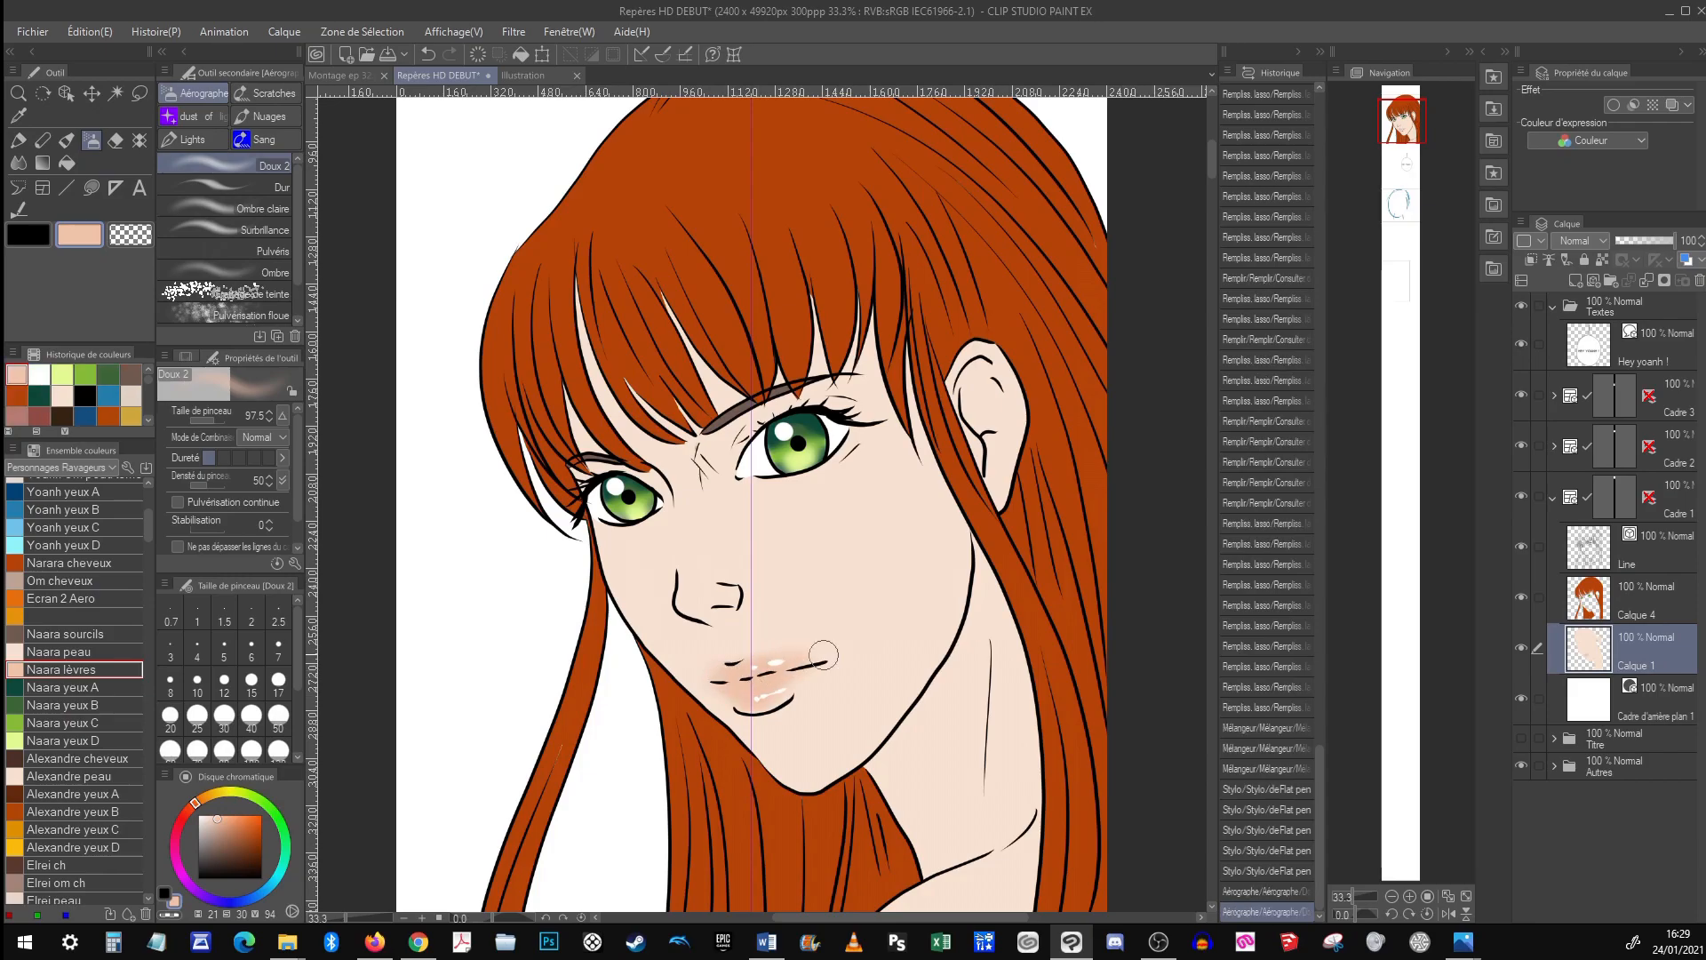
{"action": "key", "text": "ctrl+minus"}
Add a raster layer above Calque 1, clip it to that layer and set its blending mode to Produit
{"action": "left_click", "coordinate": [1576, 280]}
{"action": "left_click", "coordinate": [1531, 259]}
{"action": "left_click", "coordinate": [1582, 241]}
{"action": "left_click", "coordinate": [1582, 290]}
Lasso-fill skin shadows in om foncée beneath the fringe and down the shaded side of the face
{"action": "left_click", "coordinate": [91, 188]}
{"action": "scroll", "coordinate": [120, 662], "scroll_direction": "up", "scroll_amount": 3}
{"action": "left_click", "coordinate": [98, 681]}
{"action": "left_click_drag", "start_coordinate": [855, 583], "coordinate": [649, 276]}
{"action": "left_click_drag", "start_coordinate": [822, 191], "coordinate": [857, 290]}
{"action": "key", "text": "ctrl+plus"}
{"action": "key", "text": "ctrl+plus"}
{"action": "left_click_drag", "start_coordinate": [507, 285], "coordinate": [573, 261]}
{"action": "left_click_drag", "start_coordinate": [496, 553], "coordinate": [600, 555]}
{"action": "left_click_drag", "start_coordinate": [726, 587], "coordinate": [584, 379]}
{"action": "left_click_drag", "start_coordinate": [516, 543], "coordinate": [605, 545]}
Lasso-fill the remaining skin shadows around the nose, lower lip, neck and ear
{"action": "left_click_drag", "start_coordinate": [651, 642], "coordinate": [563, 660]}
{"action": "left_click_drag", "start_coordinate": [616, 711], "coordinate": [689, 686]}
{"action": "mouse_move", "coordinate": [800, 693]}
{"action": "left_mouse_down"}
{"action": "mouse_move", "coordinate": [743, 618]}
{"action": "mouse_move", "coordinate": [760, 742]}
{"action": "left_mouse_up"}
{"action": "mouse_move", "coordinate": [987, 833]}
{"action": "left_mouse_down"}
{"action": "mouse_move", "coordinate": [885, 668]}
{"action": "mouse_move", "coordinate": [835, 671]}
{"action": "left_mouse_up"}
{"action": "mouse_move", "coordinate": [914, 545]}
{"action": "left_mouse_down"}
{"action": "mouse_move", "coordinate": [865, 590]}
{"action": "mouse_move", "coordinate": [1078, 894]}
{"action": "left_mouse_up"}
{"action": "mouse_move", "coordinate": [725, 463]}
{"action": "left_mouse_down"}
{"action": "mouse_move", "coordinate": [639, 478]}
{"action": "mouse_move", "coordinate": [577, 458]}
{"action": "left_mouse_up"}
{"action": "mouse_move", "coordinate": [605, 569]}
{"action": "left_mouse_down"}
{"action": "mouse_move", "coordinate": [673, 477]}
{"action": "mouse_move", "coordinate": [680, 571]}
{"action": "left_mouse_up"}
{"action": "left_click_drag", "start_coordinate": [756, 471], "coordinate": [702, 445]}
{"action": "mouse_move", "coordinate": [794, 336]}
{"action": "left_mouse_down"}
{"action": "mouse_move", "coordinate": [845, 434]}
{"action": "mouse_move", "coordinate": [888, 427]}
{"action": "left_mouse_up"}
{"action": "left_click_drag", "start_coordinate": [548, 386], "coordinate": [632, 497]}
{"action": "left_click_drag", "start_coordinate": [533, 241], "coordinate": [564, 308]}
{"action": "mouse_move", "coordinate": [631, 240]}
{"action": "left_mouse_down"}
{"action": "mouse_move", "coordinate": [663, 335]}
{"action": "mouse_move", "coordinate": [637, 269]}
{"action": "left_mouse_up"}
{"action": "left_click_drag", "start_coordinate": [702, 417], "coordinate": [599, 231]}
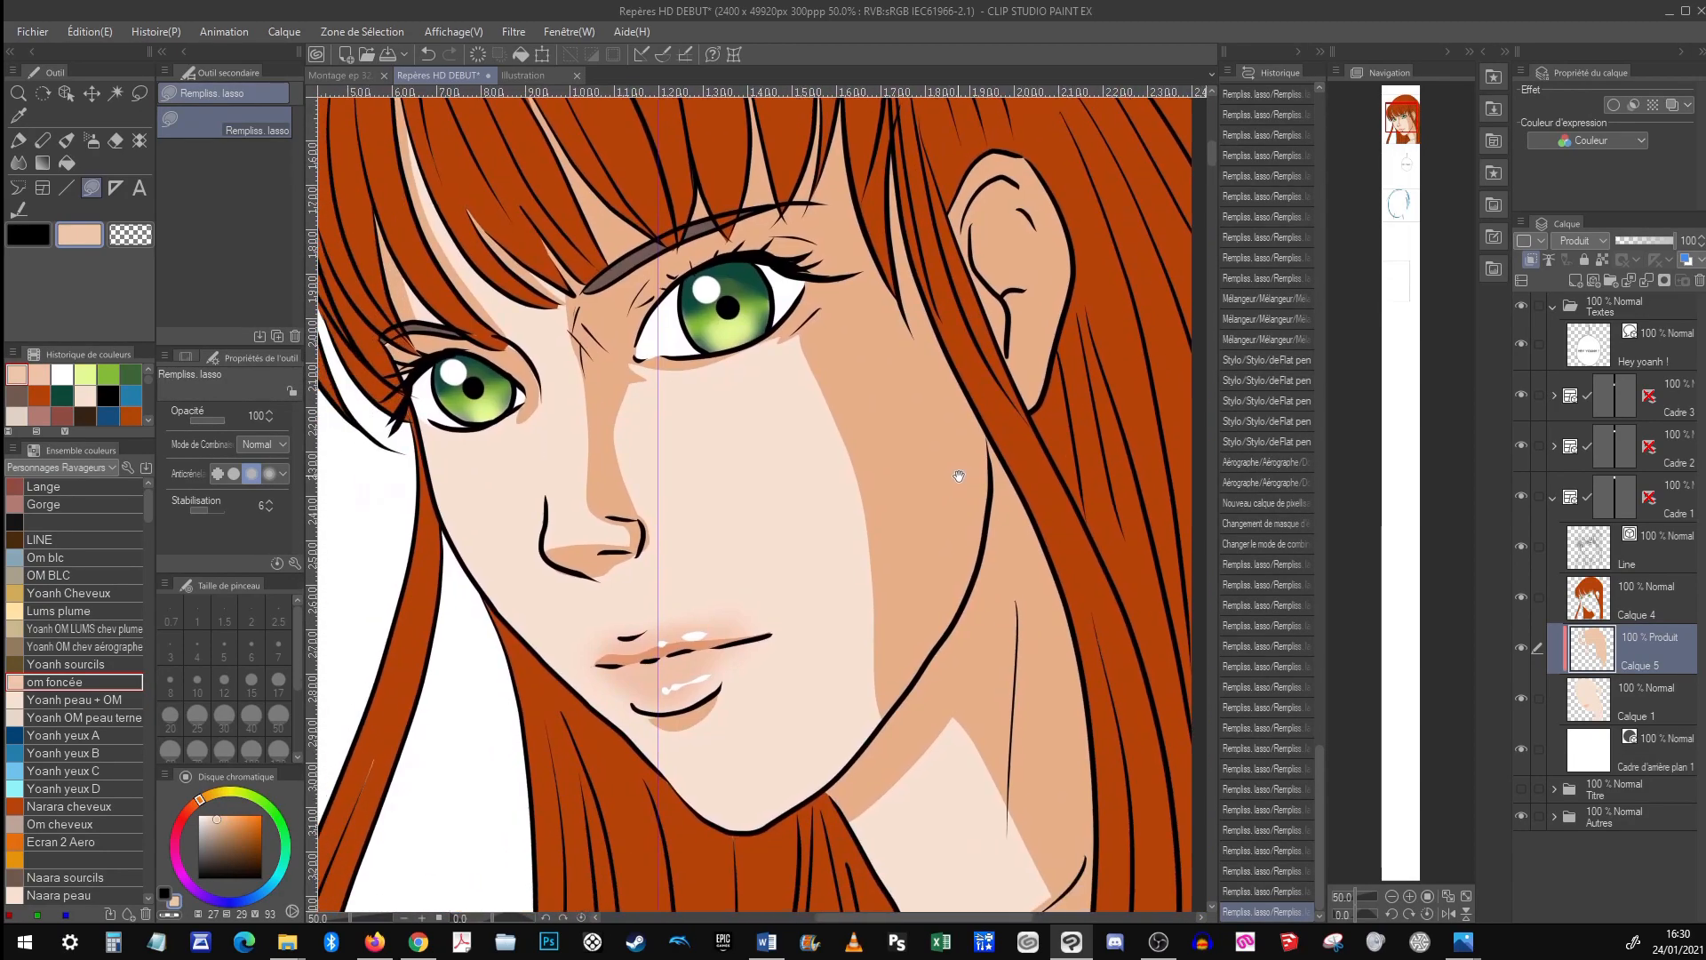
{"action": "left_click_drag", "start_coordinate": [723, 308], "coordinate": [770, 336]}
Add a clipped raster layer above Calque 4 in Produit blending mode for the hair shadows
{"action": "left_click", "coordinate": [1644, 600]}
{"action": "left_click", "coordinate": [1576, 279]}
{"action": "left_click", "coordinate": [1531, 260]}
Lasso-fill shadows in Om cheveux over the upper eyes and the shaded side of the hair
{"action": "left_click", "coordinate": [59, 824]}
{"action": "scroll", "coordinate": [887, 821], "scroll_direction": "down", "scroll_amount": 1}
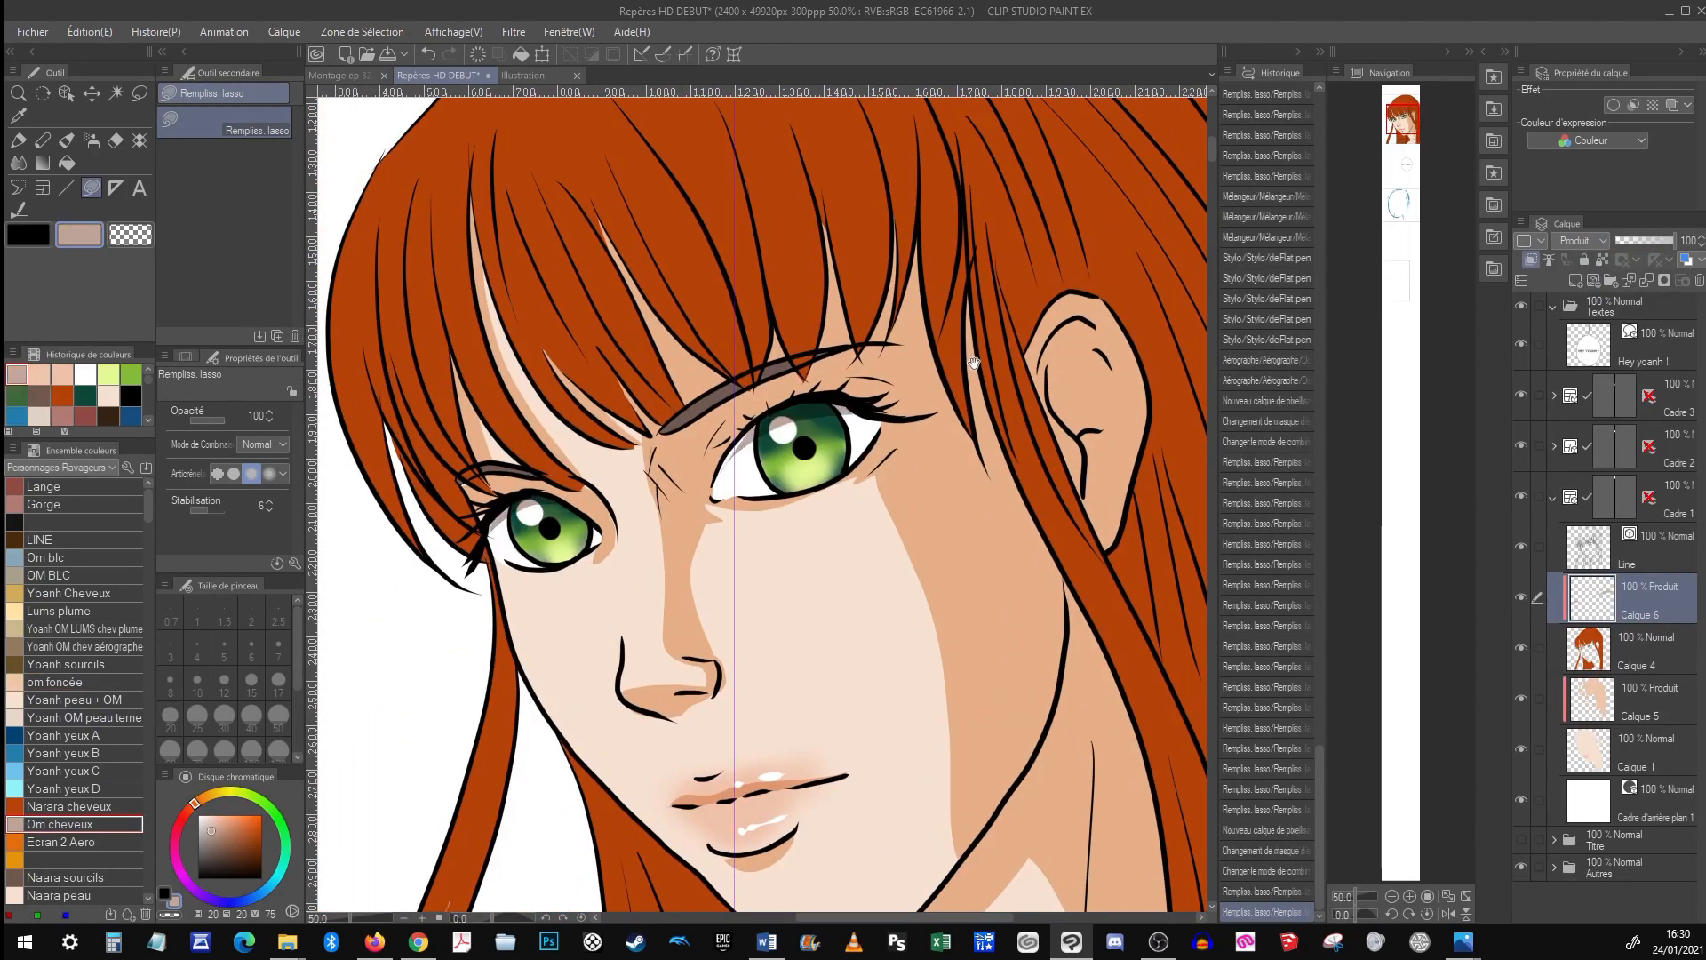
{"action": "scroll", "coordinate": [887, 821], "scroll_direction": "down", "scroll_amount": 2}
{"action": "left_click_drag", "start_coordinate": [639, 258], "coordinate": [606, 531]}
{"action": "left_click_drag", "start_coordinate": [855, 791], "coordinate": [924, 786]}
{"action": "left_click_drag", "start_coordinate": [711, 622], "coordinate": [672, 452]}
{"action": "mouse_move", "coordinate": [539, 547]}
{"action": "left_mouse_down"}
{"action": "mouse_move", "coordinate": [573, 617]}
{"action": "mouse_move", "coordinate": [544, 553]}
{"action": "left_mouse_up"}
{"action": "left_click_drag", "start_coordinate": [611, 613], "coordinate": [680, 606]}
{"action": "left_click_drag", "start_coordinate": [640, 613], "coordinate": [651, 642]}
{"action": "mouse_move", "coordinate": [615, 638]}
{"action": "left_mouse_down"}
{"action": "mouse_move", "coordinate": [639, 730]}
{"action": "mouse_move", "coordinate": [621, 653]}
{"action": "left_mouse_up"}
Lasso-fill narrow shadow strips along the hair strands on the lit side
{"action": "left_click_drag", "start_coordinate": [494, 551], "coordinate": [411, 761]}
{"action": "left_click_drag", "start_coordinate": [453, 435], "coordinate": [469, 601]}
{"action": "mouse_move", "coordinate": [443, 544]}
{"action": "left_mouse_down"}
{"action": "mouse_move", "coordinate": [469, 622]}
{"action": "mouse_move", "coordinate": [444, 555]}
{"action": "left_mouse_up"}
{"action": "left_click_drag", "start_coordinate": [457, 503], "coordinate": [480, 544]}
{"action": "scroll", "coordinate": [464, 321], "scroll_direction": "up", "scroll_amount": 2}
{"action": "left_click_drag", "start_coordinate": [594, 756], "coordinate": [540, 601]}
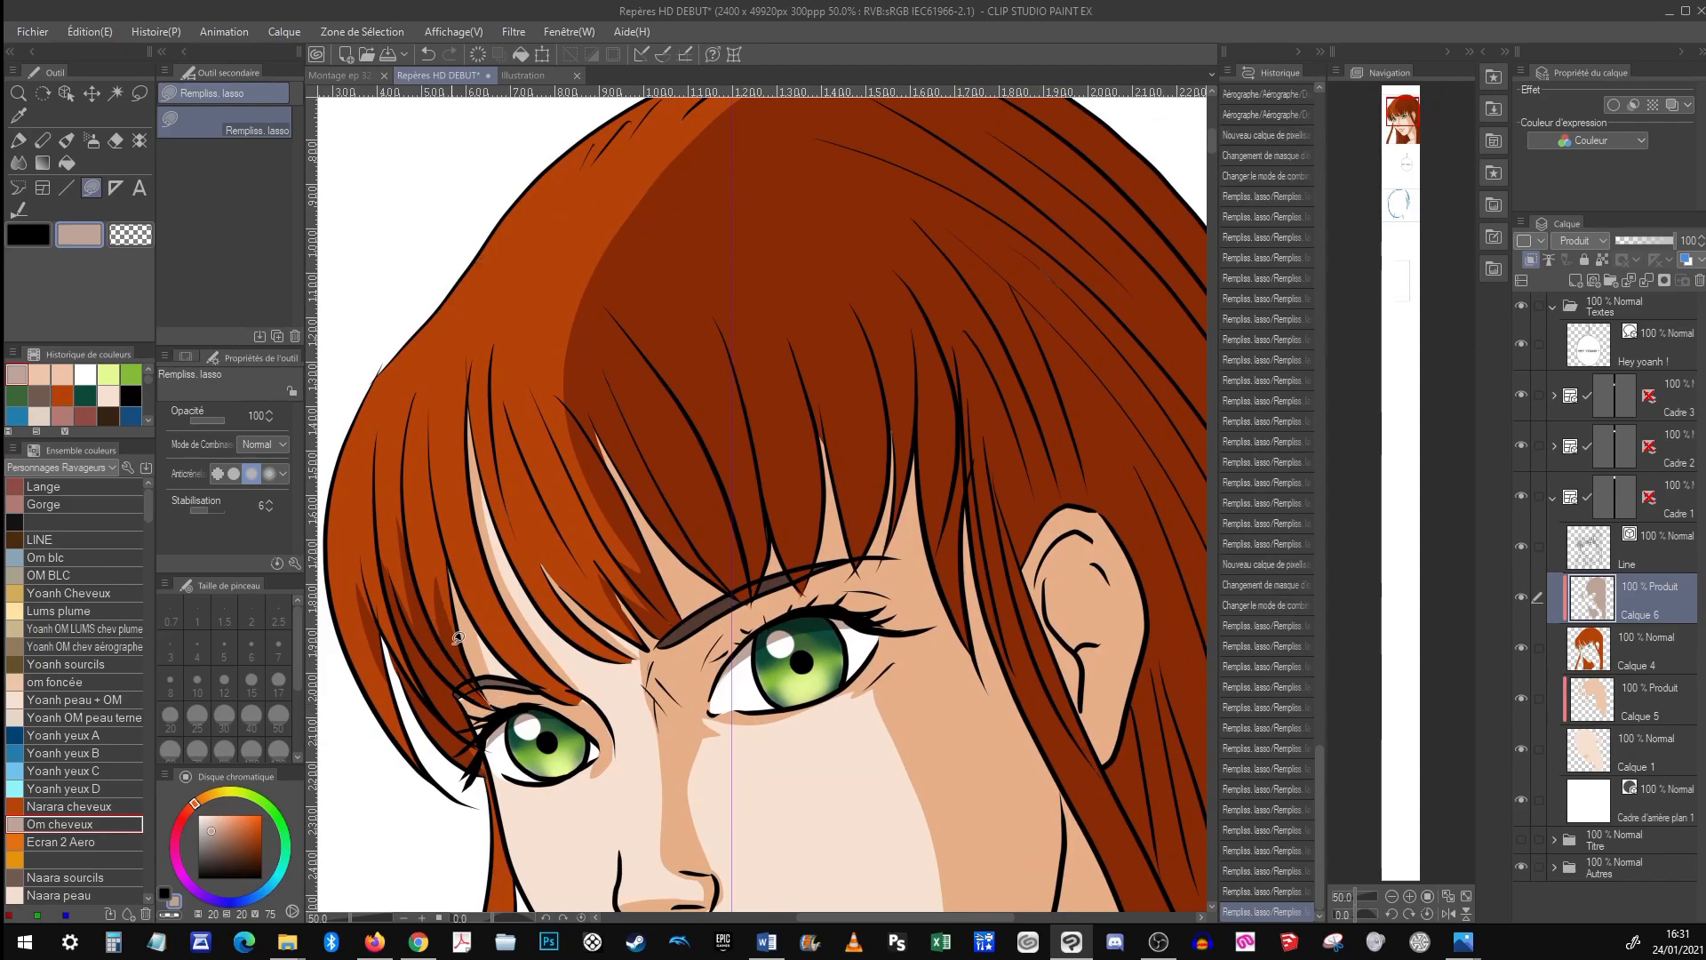
Lasso-fill pointed shadow strands through the lit part of the fringe and up to the crown
{"action": "left_click_drag", "start_coordinate": [461, 443], "coordinate": [506, 648]}
{"action": "left_click_drag", "start_coordinate": [495, 367], "coordinate": [485, 505]}
{"action": "mouse_move", "coordinate": [849, 186]}
{"action": "left_mouse_down"}
{"action": "mouse_move", "coordinate": [834, 228]}
{"action": "mouse_move", "coordinate": [711, 235]}
{"action": "left_mouse_up"}
{"action": "left_click_drag", "start_coordinate": [577, 294], "coordinate": [577, 331]}
{"action": "left_click_drag", "start_coordinate": [587, 313], "coordinate": [542, 370]}
{"action": "left_click_drag", "start_coordinate": [672, 361], "coordinate": [768, 179]}
{"action": "left_click_drag", "start_coordinate": [680, 306], "coordinate": [658, 475]}
{"action": "left_click_drag", "start_coordinate": [803, 128], "coordinate": [789, 248]}
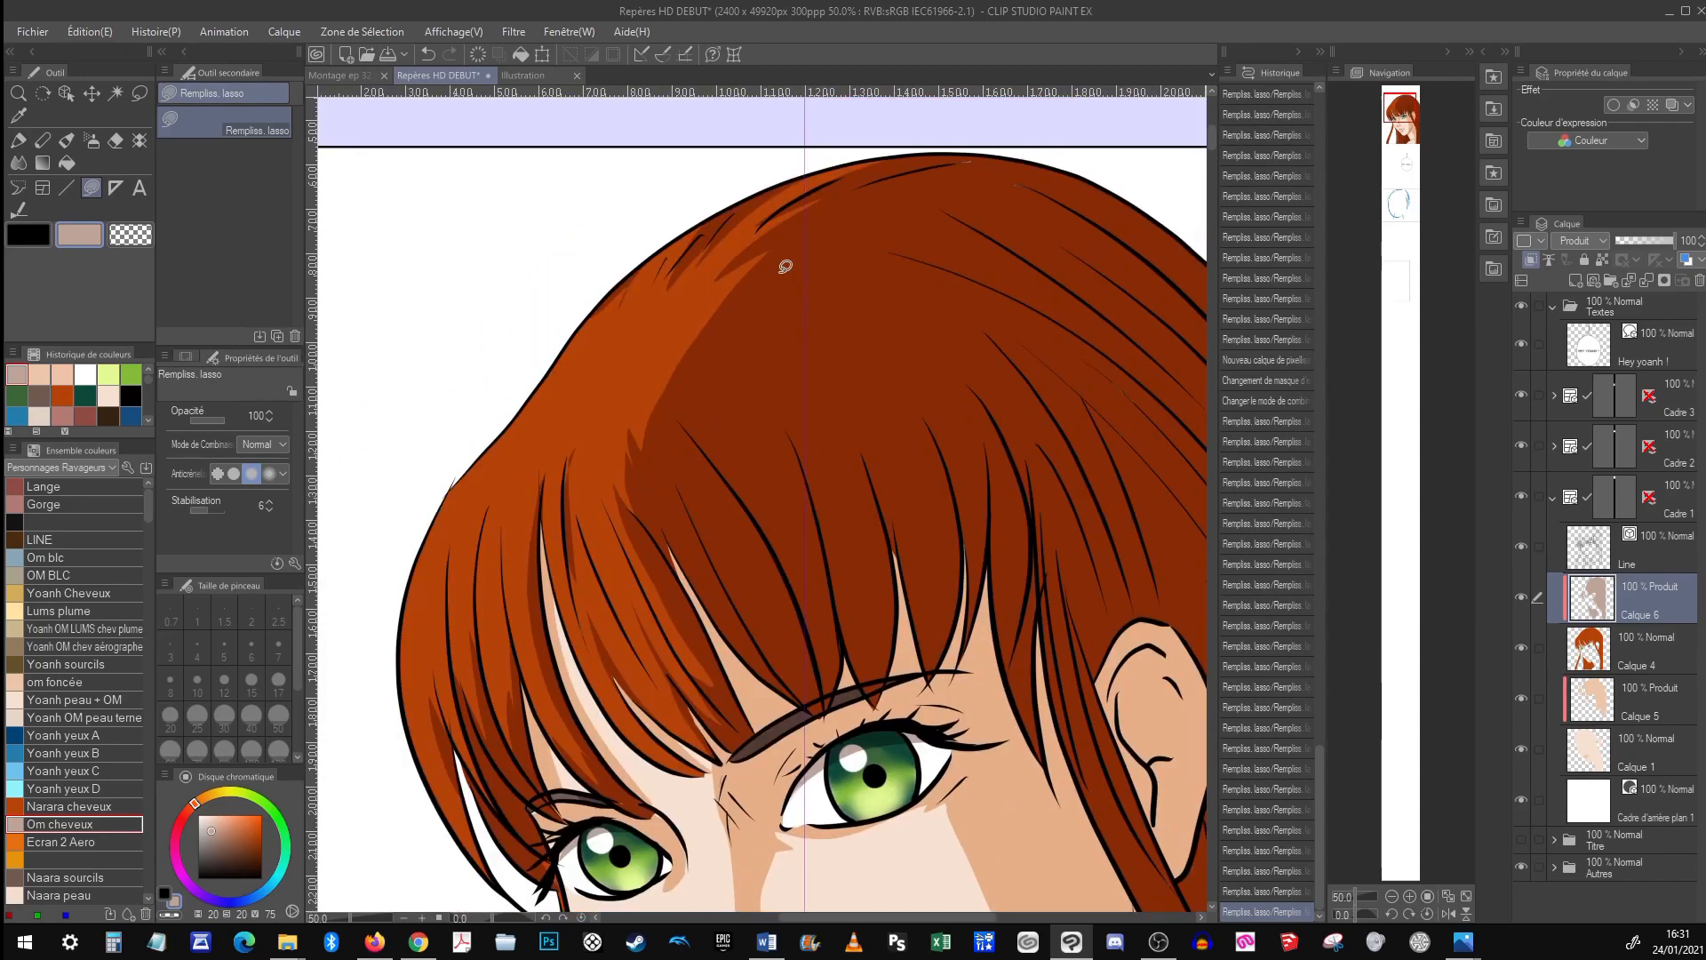
Lasso-fill further shadow strands at the crown's shadow edge and on the long side lock
{"action": "left_click_drag", "start_coordinate": [716, 304], "coordinate": [668, 345]}
{"action": "left_click_drag", "start_coordinate": [908, 459], "coordinate": [883, 217]}
{"action": "left_click_drag", "start_coordinate": [756, 702], "coordinate": [849, 235]}
{"action": "left_click_drag", "start_coordinate": [649, 345], "coordinate": [606, 508]}
Fill the gap at the top of the side lock on Calque 4 with the sampled hair colour, and return to Calque 6
{"action": "left_click", "coordinate": [1644, 648]}
{"action": "left_click", "coordinate": [622, 373], "text": "alt"}
{"action": "left_click_drag", "start_coordinate": [638, 200], "coordinate": [642, 249]}
{"action": "left_click", "coordinate": [1640, 597]}
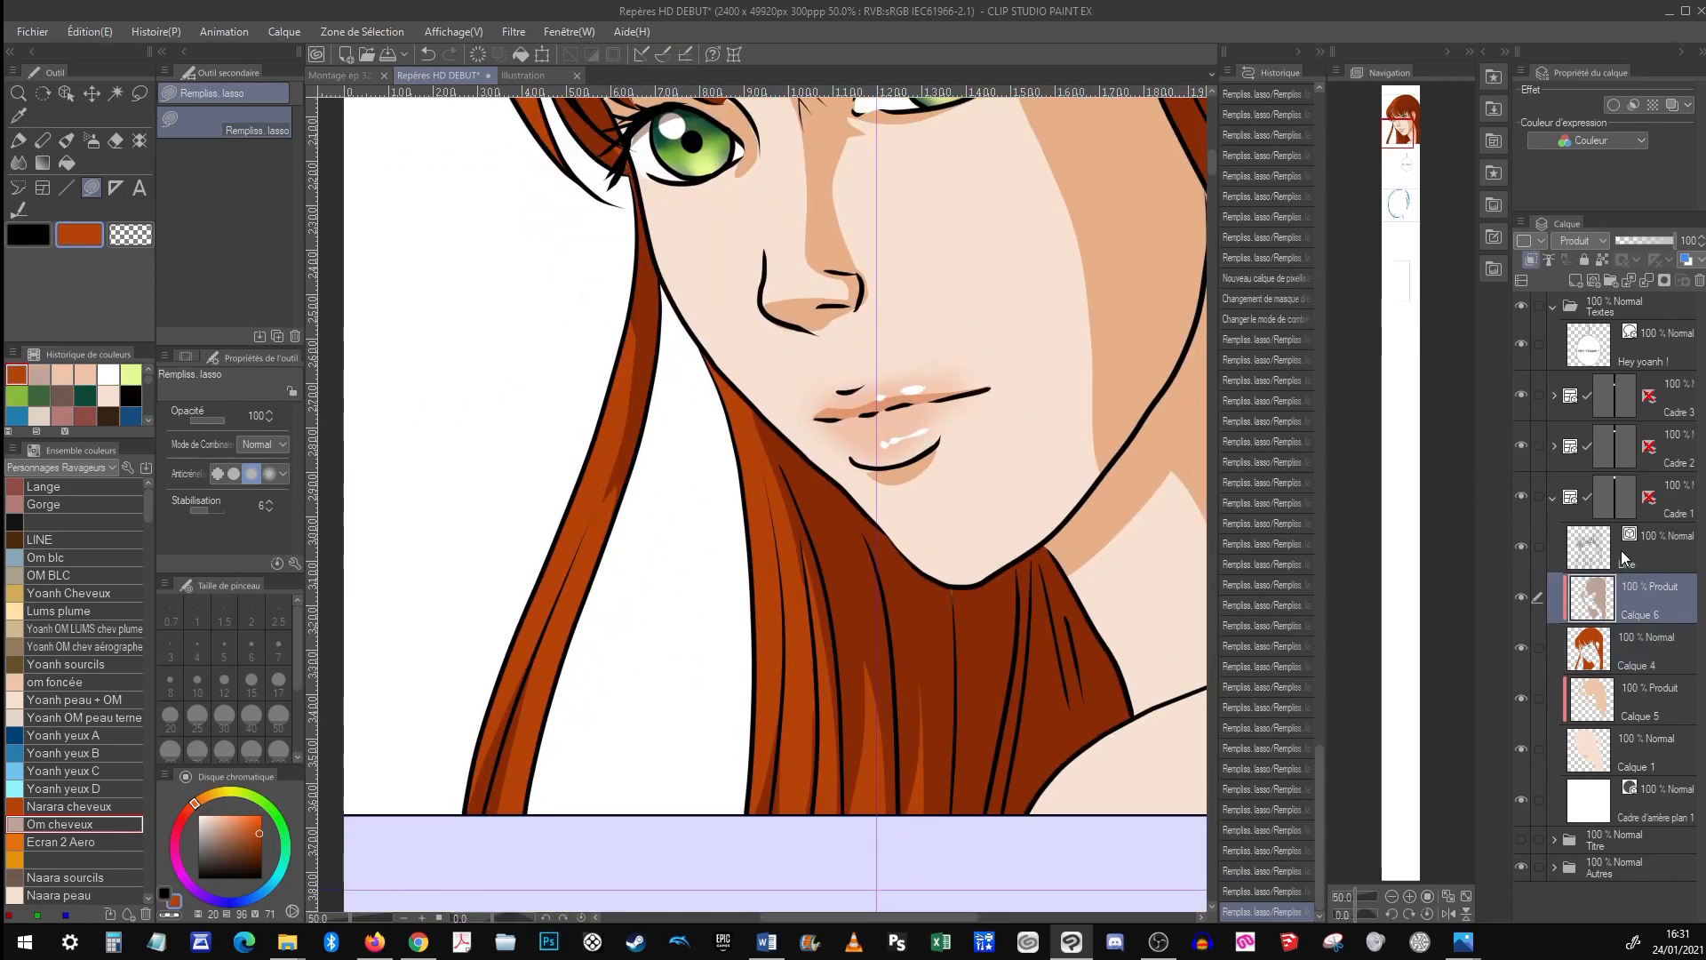
Lasso-fill the last shadow on the long side lock beside the cheek in Om cheveux
{"action": "left_click", "coordinate": [40, 374]}
{"action": "left_click_drag", "start_coordinate": [813, 533], "coordinate": [752, 496]}
{"action": "mouse_move", "coordinate": [638, 315]}
{"action": "left_mouse_down"}
{"action": "mouse_move", "coordinate": [702, 462]}
{"action": "mouse_move", "coordinate": [628, 643]}
{"action": "left_mouse_up"}
{"action": "left_click", "coordinate": [1393, 896]}
{"action": "left_click", "coordinate": [1393, 895]}
{"action": "left_click_drag", "start_coordinate": [799, 427], "coordinate": [795, 558]}
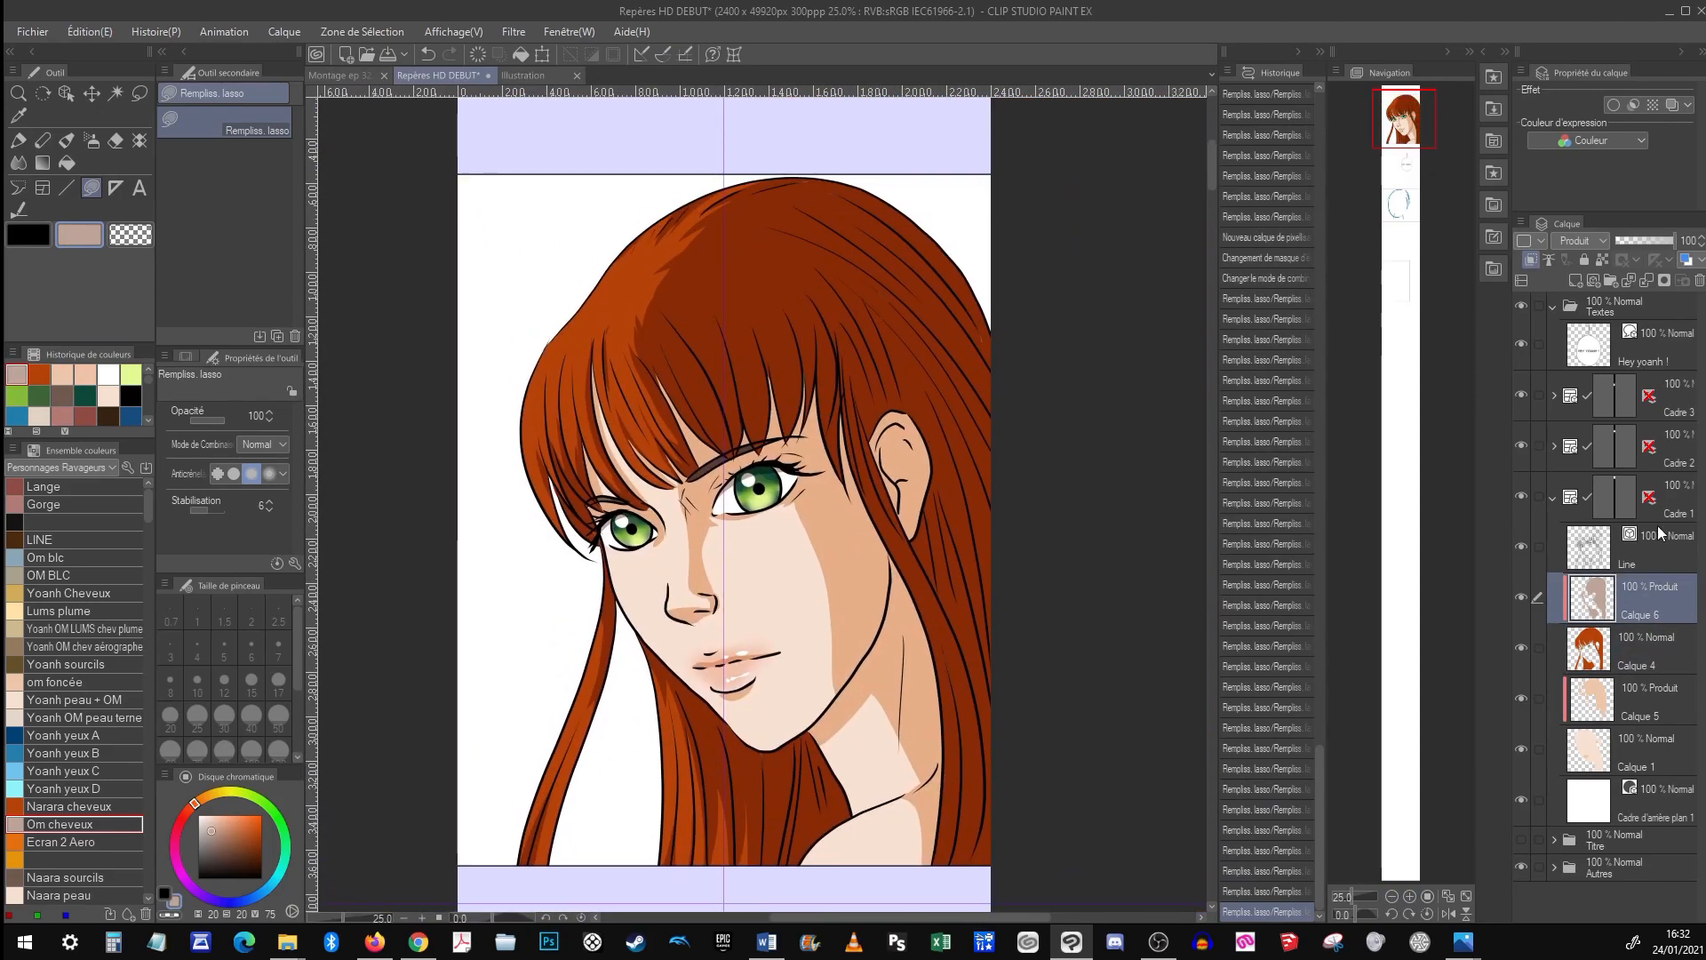
Add a layer above Calque 6, clip it to the layer below and set its blending mode to Ajouter (éclat)
{"action": "left_click", "coordinate": [1576, 281]}
{"action": "left_click", "coordinate": [1531, 260]}
{"action": "left_click", "coordinate": [1582, 241]}
{"action": "left_click", "coordinate": [1586, 476]}
Airbrush Ecran 2 Aero orange glow over the lit side of the fringe, crown and long locks
{"action": "left_click", "coordinate": [60, 841]}
{"action": "left_click", "coordinate": [92, 141]}
{"action": "left_click_drag", "start_coordinate": [568, 382], "coordinate": [679, 405]}
{"action": "mouse_move", "coordinate": [578, 356]}
{"action": "left_mouse_down"}
{"action": "mouse_move", "coordinate": [662, 207]}
{"action": "mouse_move", "coordinate": [555, 445]}
{"action": "left_mouse_up"}
{"action": "left_click_drag", "start_coordinate": [597, 640], "coordinate": [538, 800]}
{"action": "left_click_drag", "start_coordinate": [680, 711], "coordinate": [693, 845]}
Draw fine yellow-orange highlight strands with the deFlat pen on the lit fringe and lower locks
{"action": "left_click", "coordinate": [61, 860]}
{"action": "left_click", "coordinate": [17, 140]}
{"action": "left_click_drag", "start_coordinate": [582, 384], "coordinate": [569, 444]}
{"action": "left_click_drag", "start_coordinate": [535, 396], "coordinate": [531, 443]}
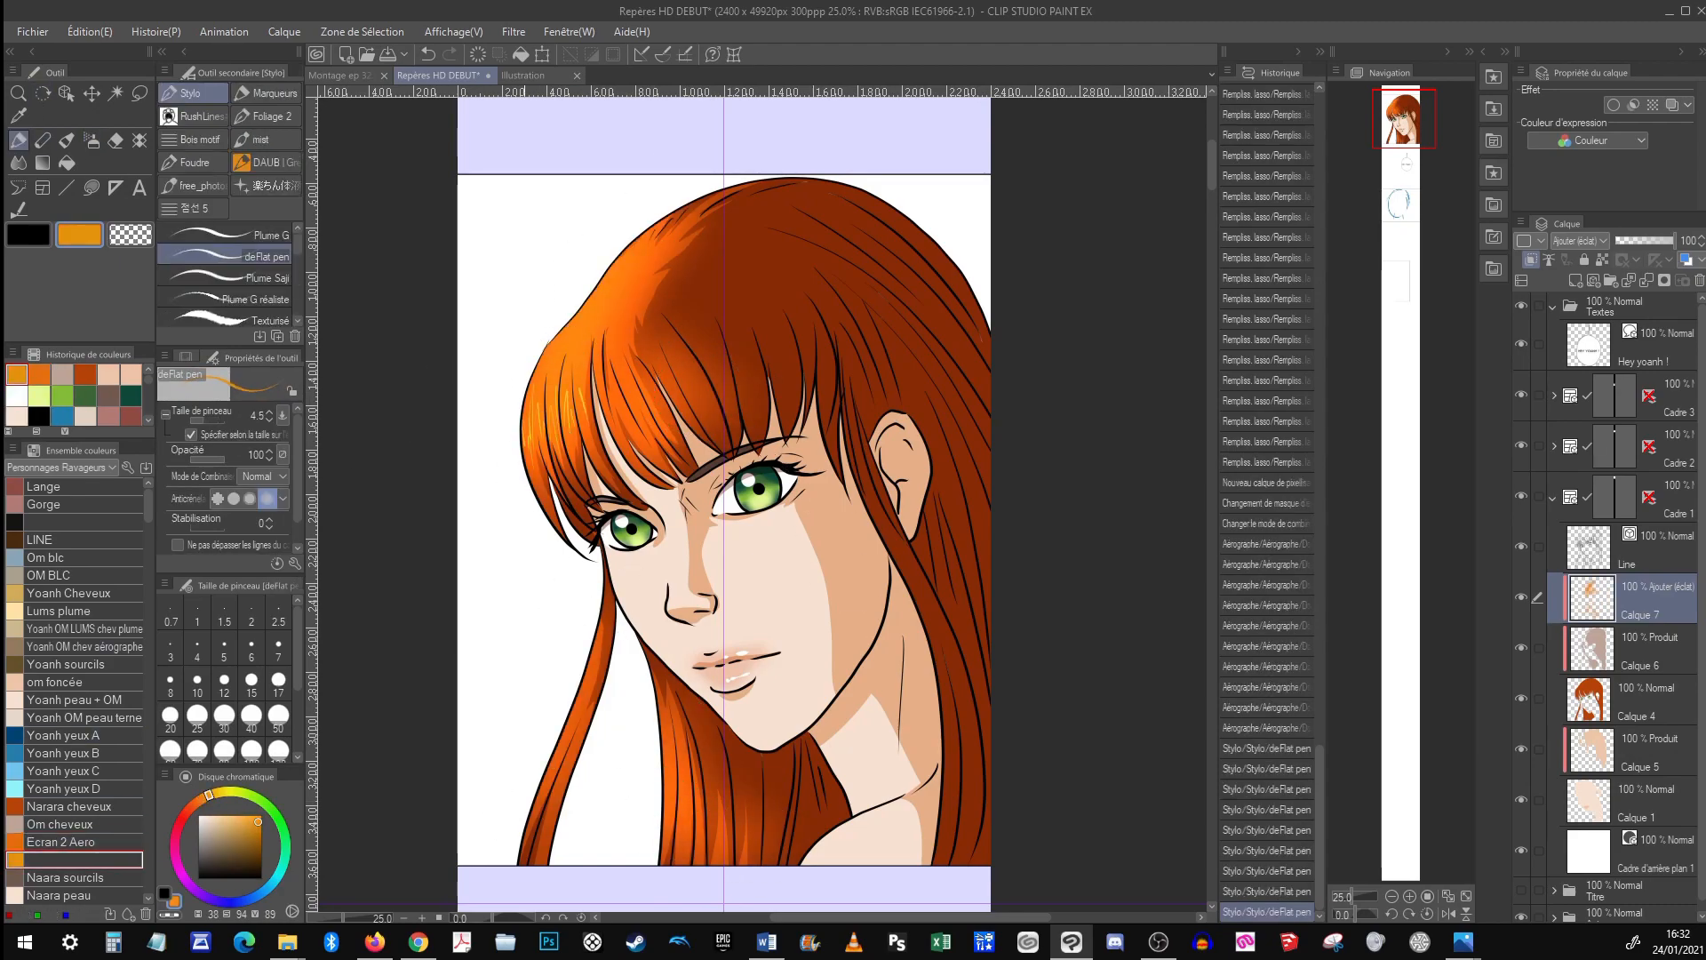
{"action": "left_click_drag", "start_coordinate": [675, 748], "coordinate": [686, 832]}
Airbrush purple light on Calque 7 over the fringe's shadow transition, the side lock and the hair below the jaw
{"action": "left_click_drag", "start_coordinate": [1005, 475], "coordinate": [1044, 442]}
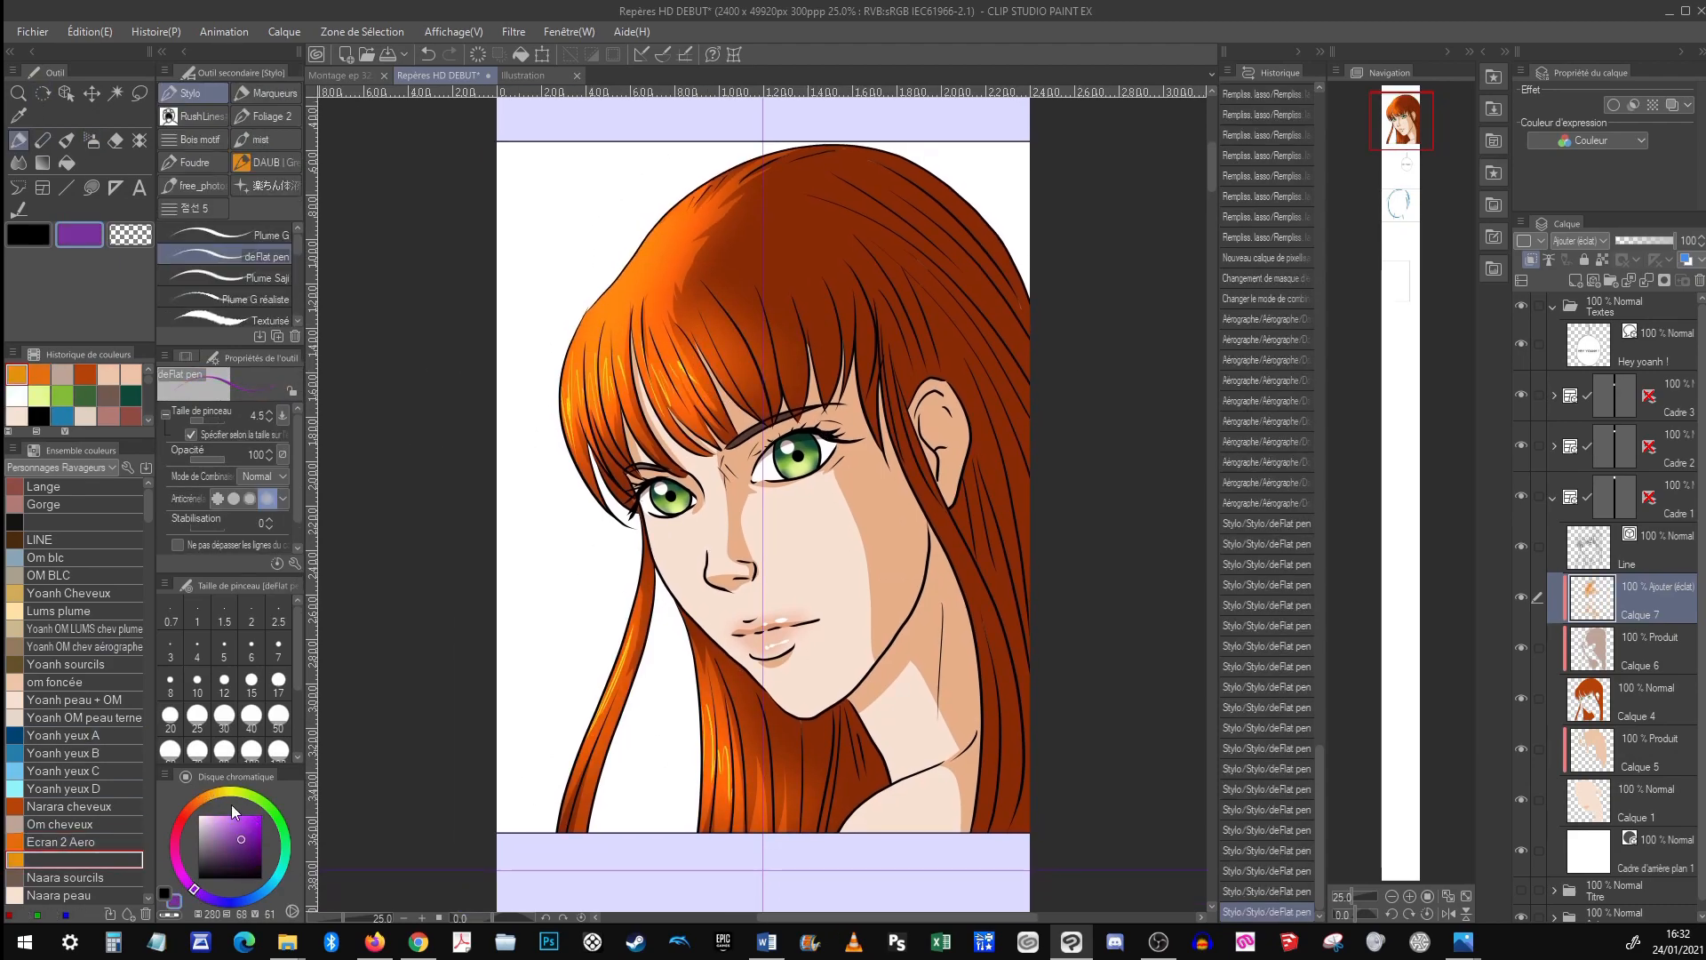
{"action": "left_click", "coordinate": [91, 140]}
{"action": "left_click_drag", "start_coordinate": [755, 222], "coordinate": [742, 338]}
{"action": "left_click_drag", "start_coordinate": [756, 302], "coordinate": [635, 462]}
{"action": "left_click_drag", "start_coordinate": [654, 622], "coordinate": [711, 711]}
Airbrush purple shading on Calque 6 into the hair below the jaw and along the back of the head
{"action": "left_click", "coordinate": [1649, 650]}
{"action": "left_click_drag", "start_coordinate": [822, 746], "coordinate": [864, 787]}
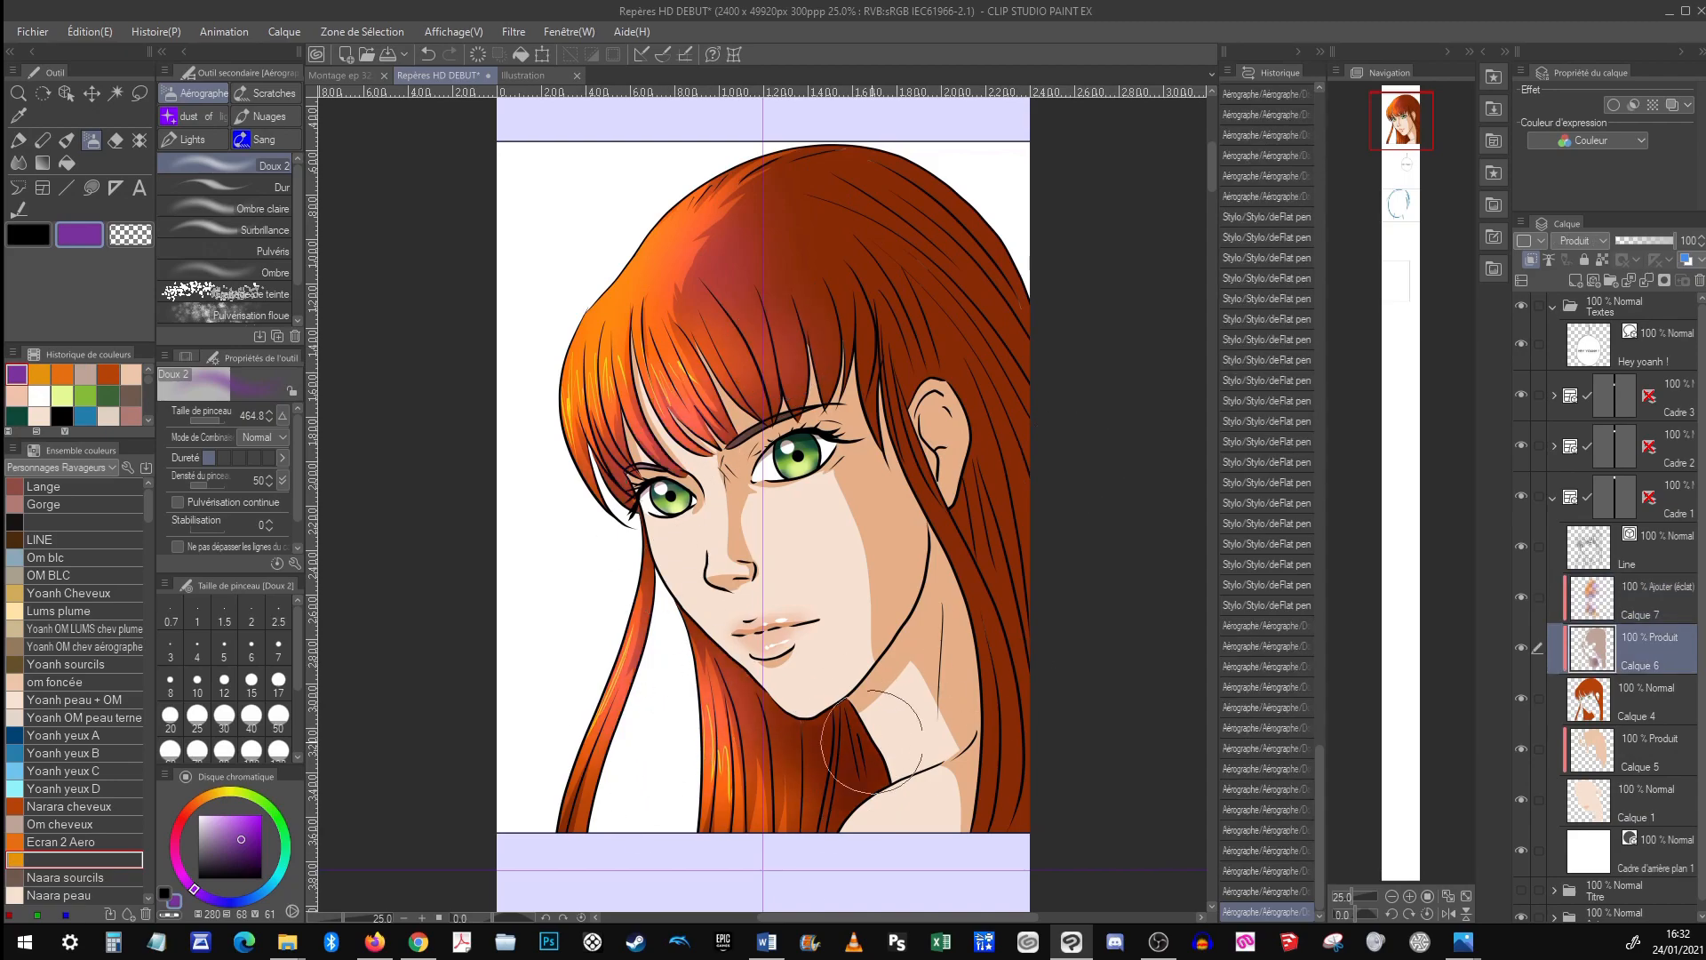
{"action": "left_click_drag", "start_coordinate": [1013, 791], "coordinate": [1038, 577]}
{"action": "left_click_drag", "start_coordinate": [1038, 577], "coordinate": [1022, 764]}
Lasso-fill deep purple shadows on Calque 6 in the hair around the neck and shoulder
{"action": "left_click_drag", "start_coordinate": [1136, 412], "coordinate": [1048, 370]}
{"action": "left_click", "coordinate": [91, 187]}
{"action": "left_click_drag", "start_coordinate": [896, 790], "coordinate": [916, 793]}
{"action": "left_click_drag", "start_coordinate": [916, 789], "coordinate": [940, 840]}
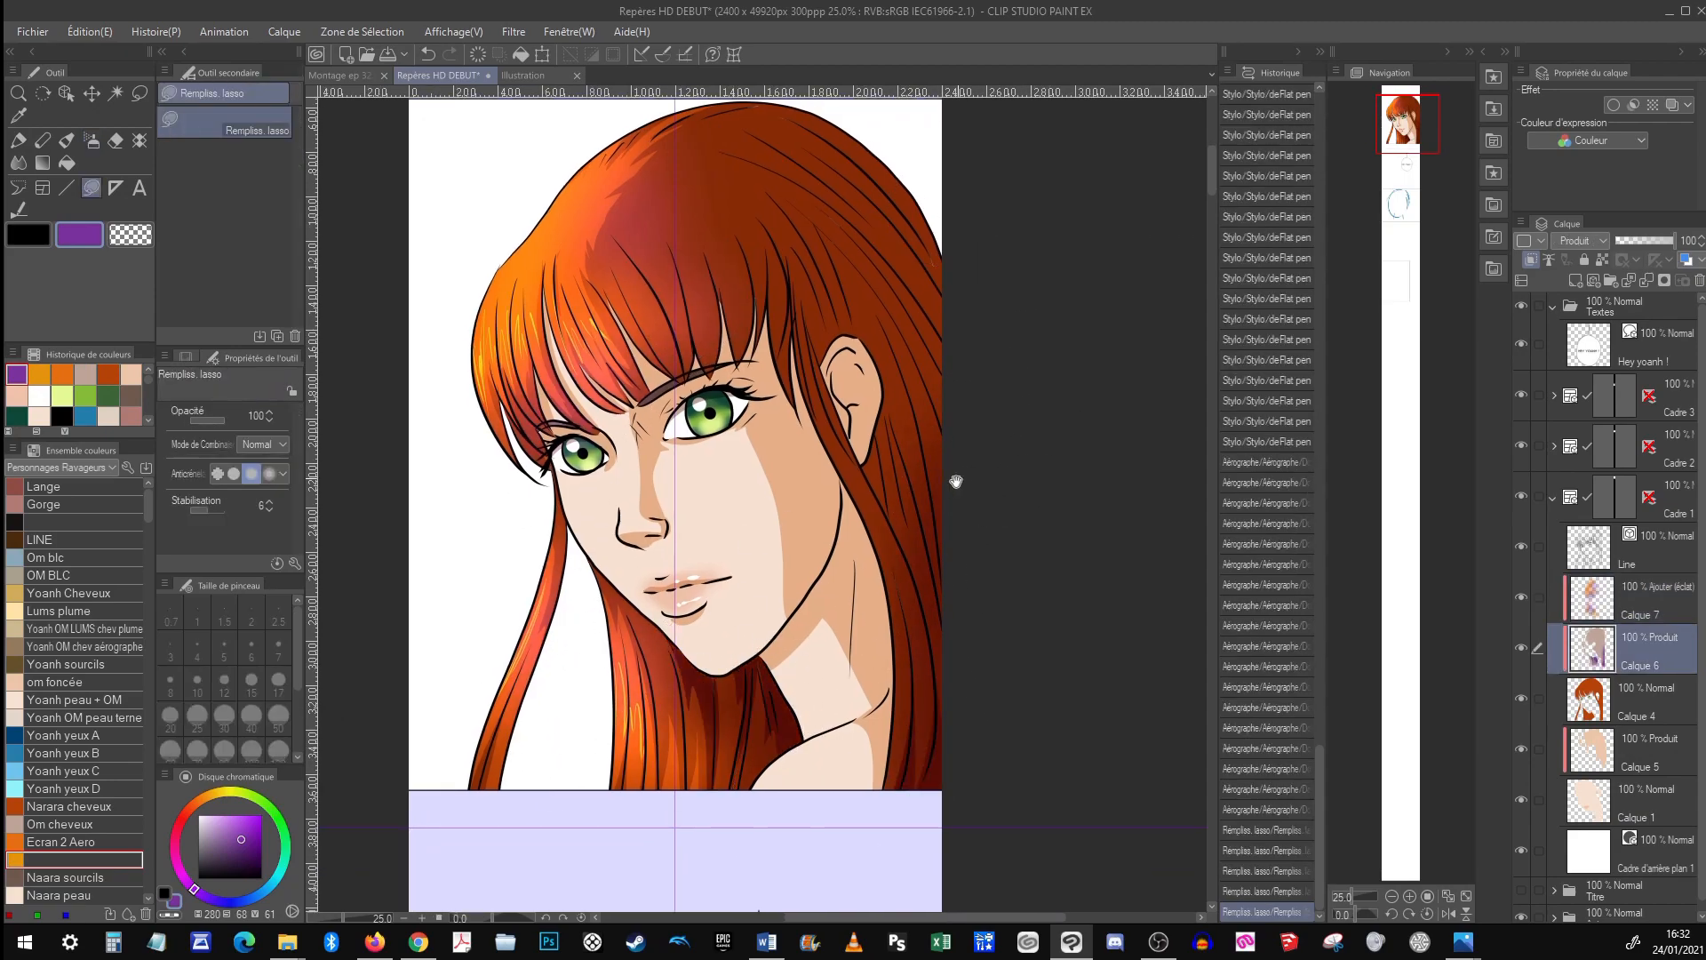
{"action": "left_click_drag", "start_coordinate": [955, 483], "coordinate": [901, 619]}
{"action": "left_click_drag", "start_coordinate": [811, 606], "coordinate": [830, 544]}
Lasso-fill purple shadows between the strands behind the ear, and select Calque 4 with the Narara cheveux colour
{"action": "scroll", "coordinate": [838, 493], "scroll_direction": "up", "scroll_amount": 2}
{"action": "mouse_move", "coordinate": [800, 417]}
{"action": "left_mouse_down"}
{"action": "mouse_move", "coordinate": [811, 362]}
{"action": "mouse_move", "coordinate": [697, 228]}
{"action": "left_mouse_up"}
{"action": "mouse_move", "coordinate": [662, 494]}
{"action": "left_mouse_down"}
{"action": "mouse_move", "coordinate": [683, 553]}
{"action": "mouse_move", "coordinate": [651, 411]}
{"action": "left_mouse_up"}
{"action": "mouse_move", "coordinate": [654, 413]}
{"action": "left_mouse_down"}
{"action": "mouse_move", "coordinate": [729, 649]}
{"action": "mouse_move", "coordinate": [656, 418]}
{"action": "left_mouse_up"}
{"action": "left_click_drag", "start_coordinate": [740, 462], "coordinate": [754, 688]}
{"action": "left_click_drag", "start_coordinate": [715, 331], "coordinate": [733, 593]}
{"action": "left_click_drag", "start_coordinate": [710, 455], "coordinate": [722, 467]}
{"action": "left_click", "coordinate": [1644, 701]}
{"action": "left_click", "coordinate": [70, 806]}
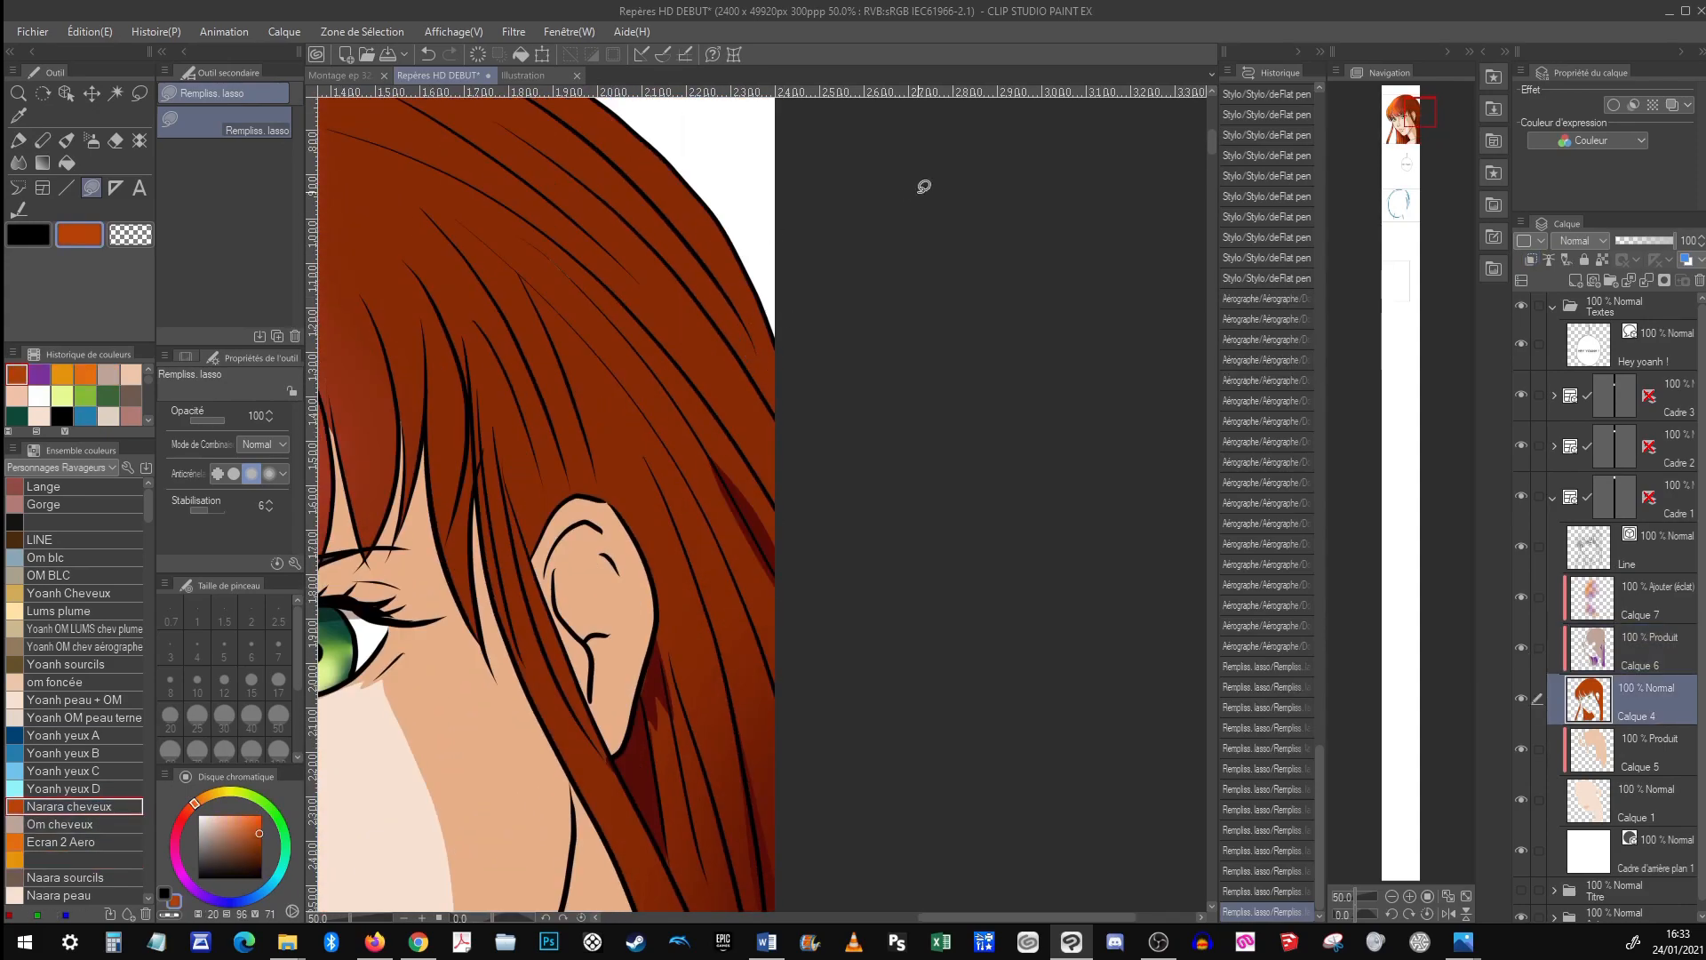
Lasso-fill purple shadow strands on Calque 6 through the hair above and behind the ear
{"action": "left_click", "coordinate": [1644, 650]}
{"action": "left_click", "coordinate": [39, 374]}
{"action": "left_click_drag", "start_coordinate": [712, 332], "coordinate": [959, 390]}
{"action": "mouse_move", "coordinate": [625, 396]}
{"action": "left_mouse_down"}
{"action": "mouse_move", "coordinate": [640, 525]}
{"action": "mouse_move", "coordinate": [624, 396]}
{"action": "left_mouse_up"}
{"action": "key", "text": "ctrl+z"}
{"action": "left_click_drag", "start_coordinate": [557, 414], "coordinate": [573, 605]}
{"action": "left_click_drag", "start_coordinate": [703, 541], "coordinate": [641, 442]}
{"action": "mouse_move", "coordinate": [653, 335]}
{"action": "left_mouse_down"}
{"action": "mouse_move", "coordinate": [673, 490]}
{"action": "mouse_move", "coordinate": [791, 449]}
{"action": "left_mouse_up"}
{"action": "left_click_drag", "start_coordinate": [842, 536], "coordinate": [1040, 445]}
{"action": "left_click_drag", "start_coordinate": [773, 320], "coordinate": [751, 423]}
{"action": "left_click_drag", "start_coordinate": [709, 369], "coordinate": [694, 446]}
{"action": "left_click_drag", "start_coordinate": [647, 341], "coordinate": [656, 445]}
{"action": "mouse_move", "coordinate": [1049, 206]}
{"action": "left_mouse_down"}
{"action": "mouse_move", "coordinate": [763, 381]}
{"action": "mouse_move", "coordinate": [807, 330]}
{"action": "mouse_move", "coordinate": [621, 489]}
{"action": "left_mouse_up"}
{"action": "key", "text": "ctrl+z"}
{"action": "mouse_move", "coordinate": [812, 666]}
{"action": "left_mouse_down"}
{"action": "mouse_move", "coordinate": [739, 491]}
{"action": "mouse_move", "coordinate": [728, 524]}
{"action": "left_mouse_up"}
{"action": "mouse_move", "coordinate": [357, 597]}
{"action": "left_mouse_down"}
{"action": "mouse_move", "coordinate": [472, 380]}
{"action": "mouse_move", "coordinate": [346, 653]}
{"action": "mouse_move", "coordinate": [355, 626]}
{"action": "left_mouse_up"}
{"action": "key", "text": "ctrl+z"}
{"action": "left_click_drag", "start_coordinate": [397, 511], "coordinate": [349, 662]}
{"action": "key", "text": "ctrl+z"}
{"action": "key", "text": "ctrl+z"}
Lasso-fill further purple shadow strands along the fringe's shaded edge and the remaining hair at the back of the head
{"action": "left_click_drag", "start_coordinate": [344, 682], "coordinate": [387, 510]}
{"action": "left_click_drag", "start_coordinate": [701, 235], "coordinate": [707, 229]}
{"action": "key", "text": "ctrl+z"}
{"action": "left_click_drag", "start_coordinate": [453, 675], "coordinate": [596, 338]}
{"action": "left_click_drag", "start_coordinate": [534, 453], "coordinate": [454, 675]}
{"action": "mouse_move", "coordinate": [450, 699]}
{"action": "left_mouse_down"}
{"action": "mouse_move", "coordinate": [465, 636]}
{"action": "mouse_move", "coordinate": [451, 697]}
{"action": "left_mouse_up"}
{"action": "key", "text": "ctrl+at"}
{"action": "left_click_drag", "start_coordinate": [844, 476], "coordinate": [815, 521]}
{"action": "mouse_move", "coordinate": [820, 524]}
{"action": "left_mouse_down"}
{"action": "mouse_move", "coordinate": [833, 502]}
{"action": "mouse_move", "coordinate": [766, 537]}
{"action": "left_mouse_up"}
{"action": "left_click_drag", "start_coordinate": [752, 511], "coordinate": [762, 556]}
{"action": "left_click_drag", "start_coordinate": [714, 221], "coordinate": [879, 500]}
Fill the leftover gap in the back hair on Calque 4 with Narara cheveux
{"action": "left_click", "coordinate": [1644, 701]}
{"action": "left_click", "coordinate": [40, 374]}
{"action": "left_click_drag", "start_coordinate": [866, 376], "coordinate": [850, 383]}
{"action": "scroll", "coordinate": [862, 369], "scroll_direction": "down", "scroll_amount": 6}
{"action": "scroll", "coordinate": [867, 442], "scroll_direction": "up", "scroll_amount": 4}
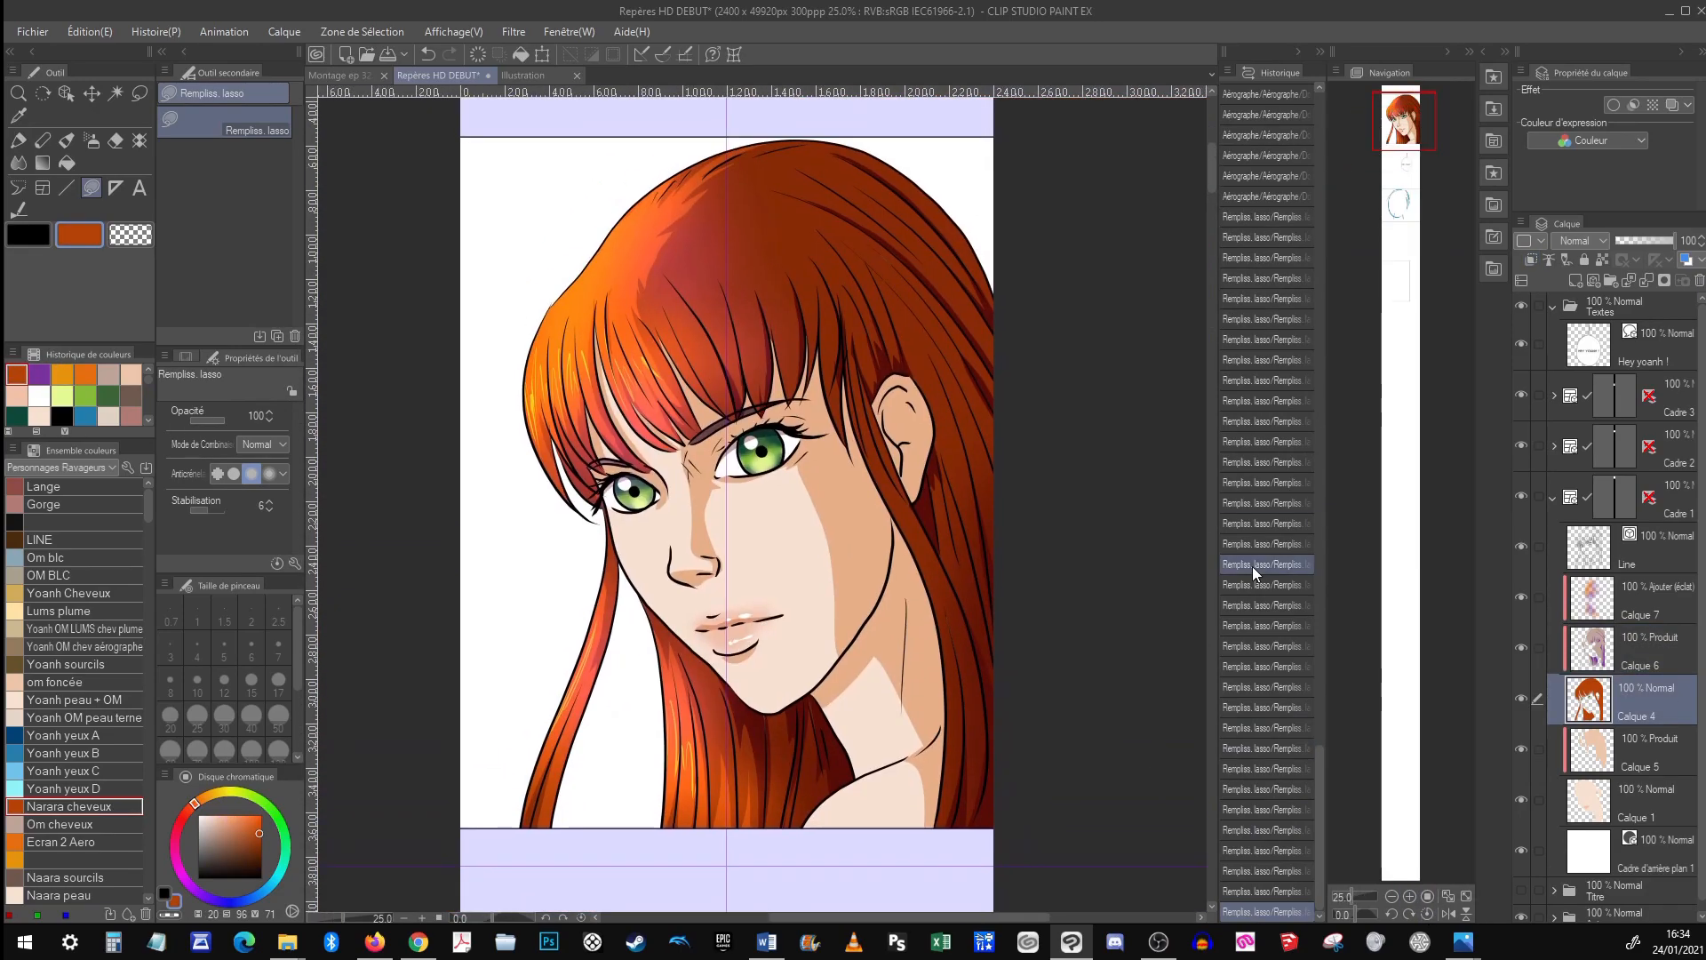
Add a layer above Cadre d'arrière plan 1 and airbrush a green backdrop behind the character
{"action": "left_click", "coordinate": [1682, 656]}
{"action": "left_click", "coordinate": [1668, 849]}
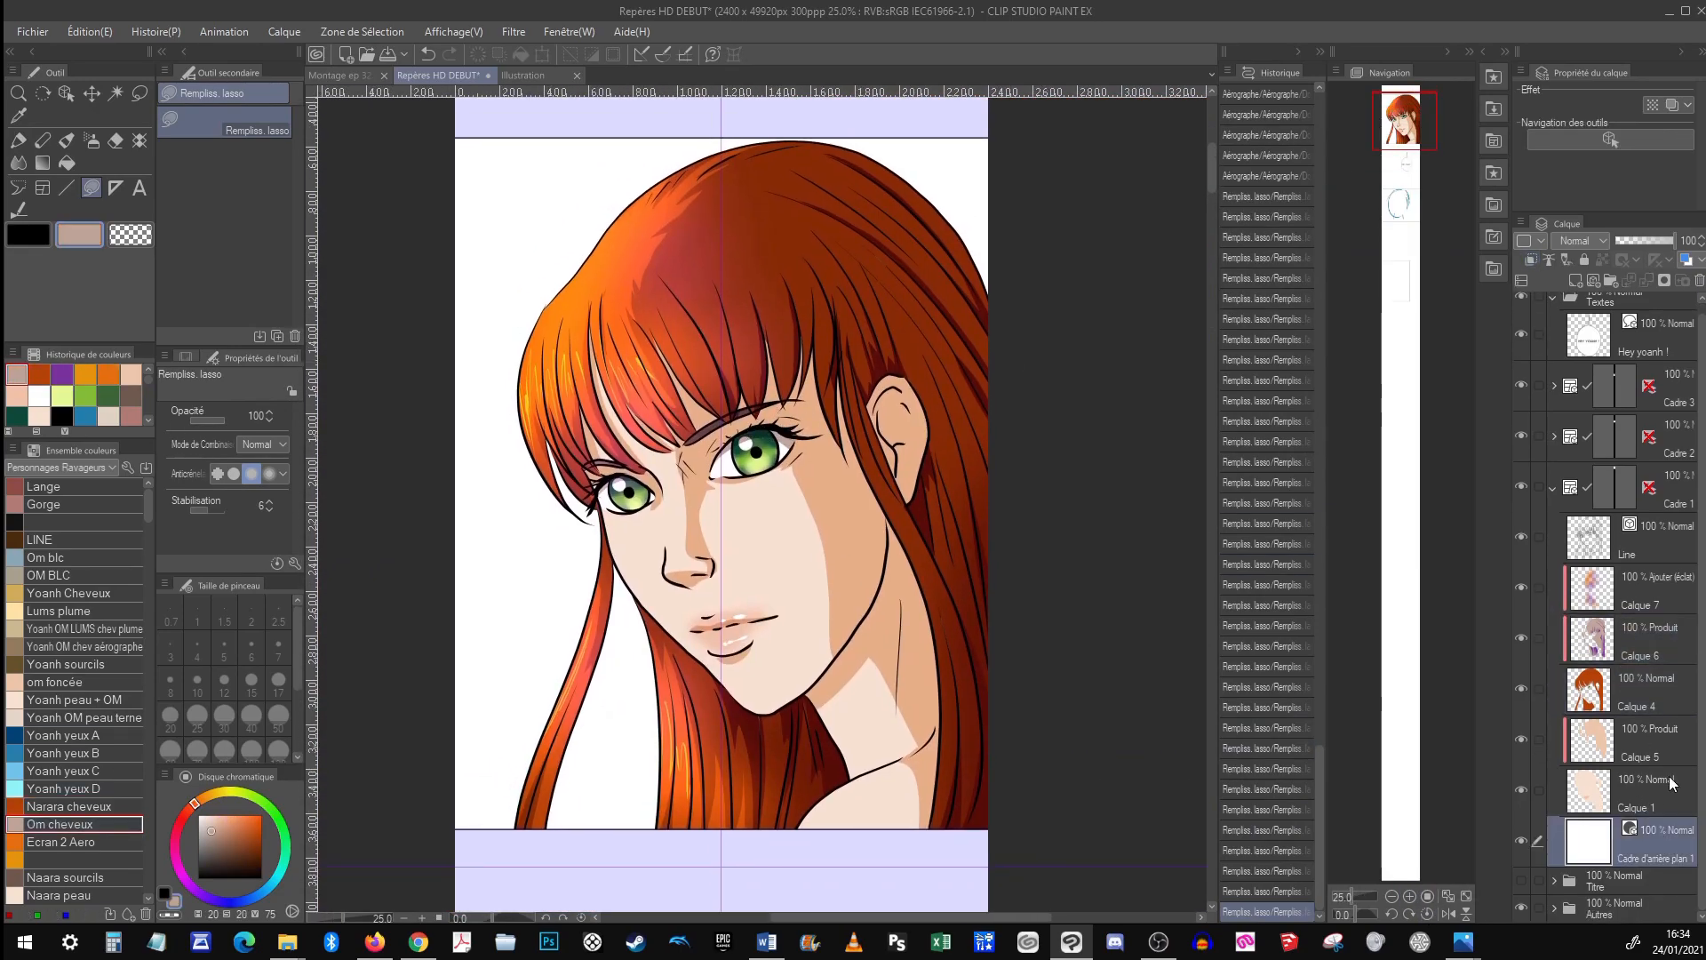
{"action": "left_click", "coordinate": [1576, 281]}
{"action": "scroll", "coordinate": [757, 506], "scroll_direction": "down", "scroll_amount": 2}
{"action": "left_click", "coordinate": [91, 140]}
{"action": "left_click", "coordinate": [286, 850]}
{"action": "left_click_drag", "start_coordinate": [864, 372], "coordinate": [855, 342]}
{"action": "left_click_drag", "start_coordinate": [685, 351], "coordinate": [653, 640]}
Airbrush darker green and light yellow-green tones into the blurred backdrop beside the character
{"action": "left_click", "coordinate": [225, 866]}
{"action": "left_click_drag", "start_coordinate": [693, 569], "coordinate": [693, 640]}
{"action": "left_click_drag", "start_coordinate": [654, 525], "coordinate": [627, 560]}
{"action": "left_click", "coordinate": [243, 793]}
{"action": "mouse_move", "coordinate": [635, 489]}
{"action": "left_mouse_down"}
{"action": "mouse_move", "coordinate": [622, 604]}
{"action": "mouse_move", "coordinate": [625, 424]}
{"action": "mouse_move", "coordinate": [662, 355]}
{"action": "left_mouse_up"}
{"action": "left_click", "coordinate": [234, 854]}
Add an Ajouter (éclat) layer over the backdrop and airbrush light yellow glow behind the character
{"action": "left_click", "coordinate": [1576, 281]}
{"action": "left_click", "coordinate": [1579, 240]}
{"action": "left_click", "coordinate": [1600, 419]}
{"action": "left_click", "coordinate": [124, 610]}
{"action": "left_click_drag", "start_coordinate": [633, 426], "coordinate": [656, 355]}
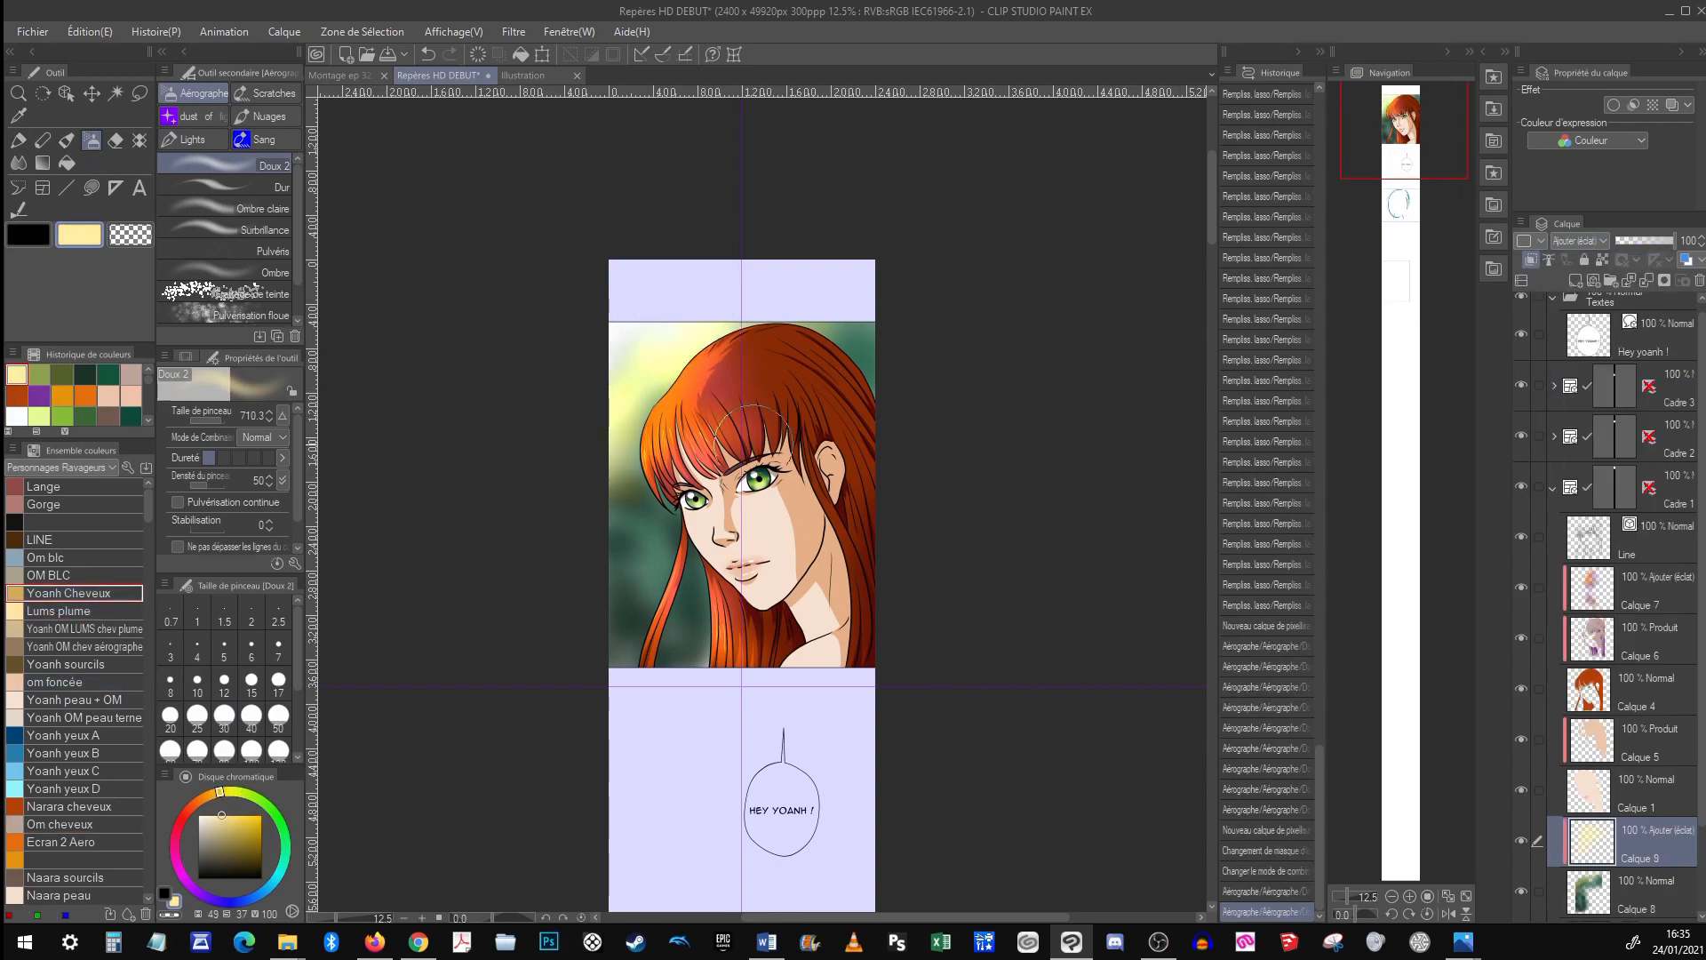
{"action": "left_click_drag", "start_coordinate": [641, 524], "coordinate": [644, 497]}
{"action": "left_click_drag", "start_coordinate": [658, 534], "coordinate": [676, 502]}
Add a layer clipped to Line and airbrush the line art of the face and hair with the LINE brown
{"action": "left_click", "coordinate": [1652, 538]}
{"action": "left_click", "coordinate": [1577, 281]}
{"action": "left_click", "coordinate": [1531, 259]}
{"action": "left_click", "coordinate": [80, 540]}
{"action": "mouse_move", "coordinate": [769, 373]}
{"action": "left_mouse_down"}
{"action": "mouse_move", "coordinate": [689, 489]}
{"action": "mouse_move", "coordinate": [711, 568]}
{"action": "left_mouse_up"}
{"action": "left_click_drag", "start_coordinate": [756, 534], "coordinate": [818, 595]}
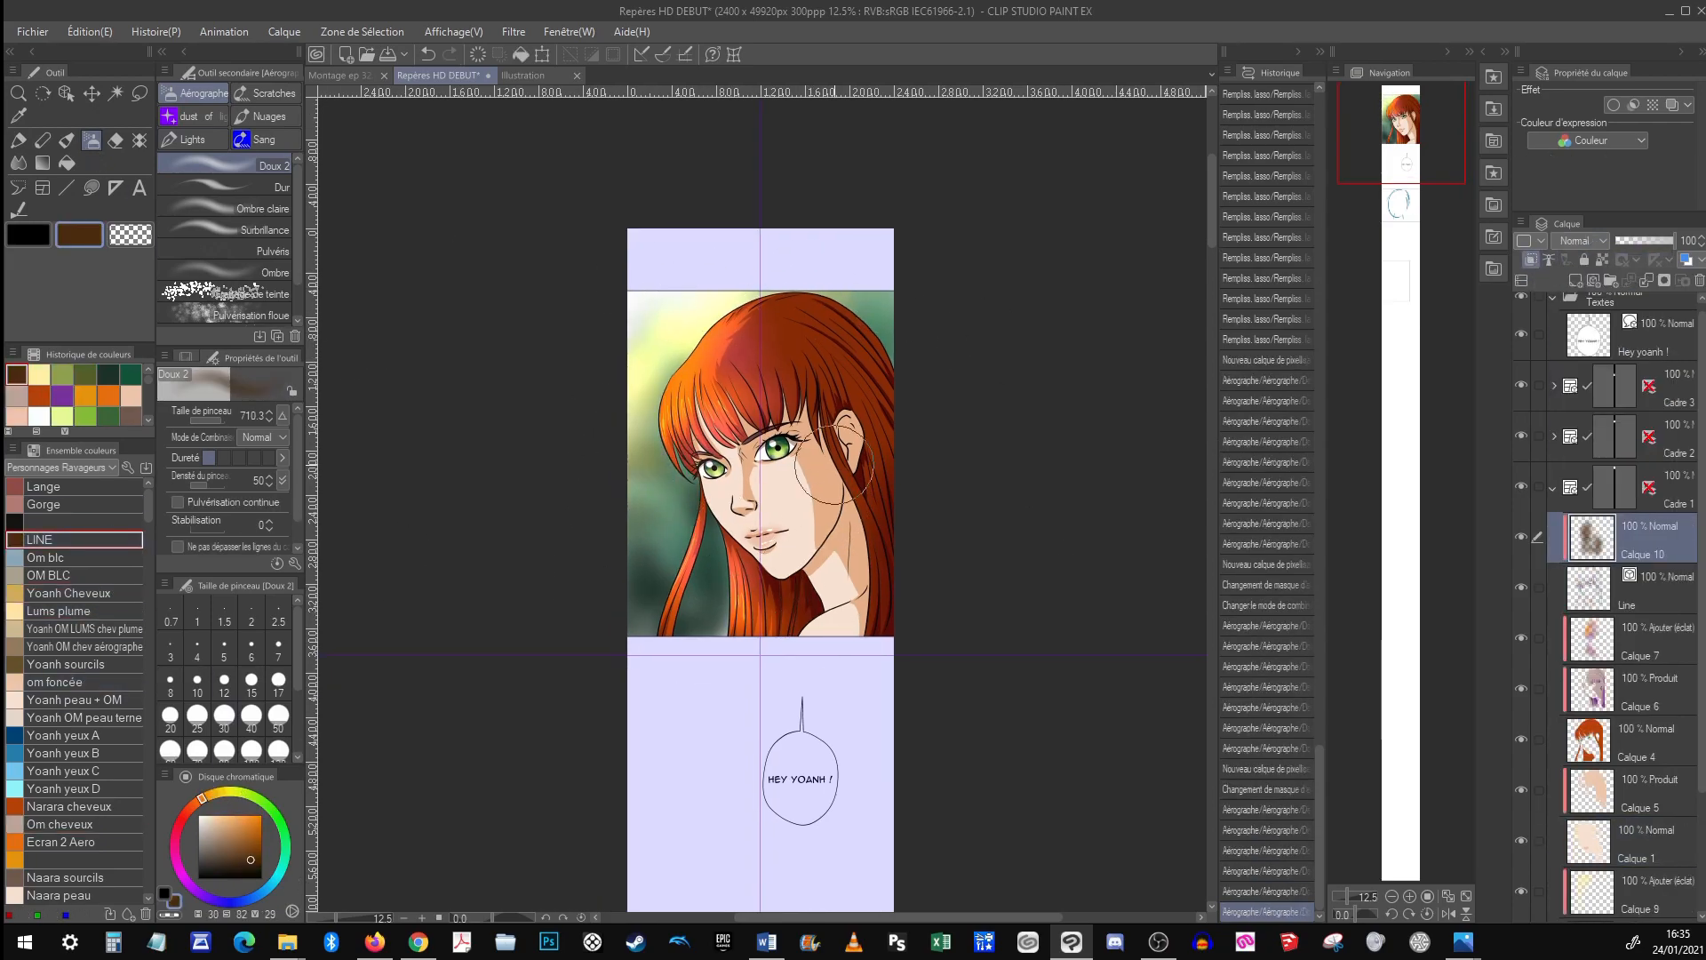
Add a Produit layer above Calque 10 and airbrush a dark vignette along the frame's shaded edge and lower corner
{"action": "left_click", "coordinate": [1576, 280]}
{"action": "left_click", "coordinate": [1579, 240]}
{"action": "left_click", "coordinate": [1580, 294]}
{"action": "left_click", "coordinate": [253, 870]}
{"action": "left_click_drag", "start_coordinate": [826, 329], "coordinate": [893, 426]}
{"action": "mouse_move", "coordinate": [889, 533]}
{"action": "left_mouse_down"}
{"action": "mouse_move", "coordinate": [654, 639]}
{"action": "mouse_move", "coordinate": [846, 614]}
{"action": "mouse_move", "coordinate": [800, 564]}
{"action": "mouse_move", "coordinate": [842, 397]}
{"action": "left_mouse_up"}
Airbrush the Gorge colour over the shaded skin of the cheek and neck on Calque 5
{"action": "left_click", "coordinate": [44, 504]}
{"action": "left_click", "coordinate": [1655, 841]}
{"action": "left_click_drag", "start_coordinate": [889, 497], "coordinate": [783, 430]}
Soften the edges of the skin shadows on the face and neck with the Mélangeur blending tool
{"action": "left_click", "coordinate": [19, 162]}
{"action": "left_click", "coordinate": [264, 128]}
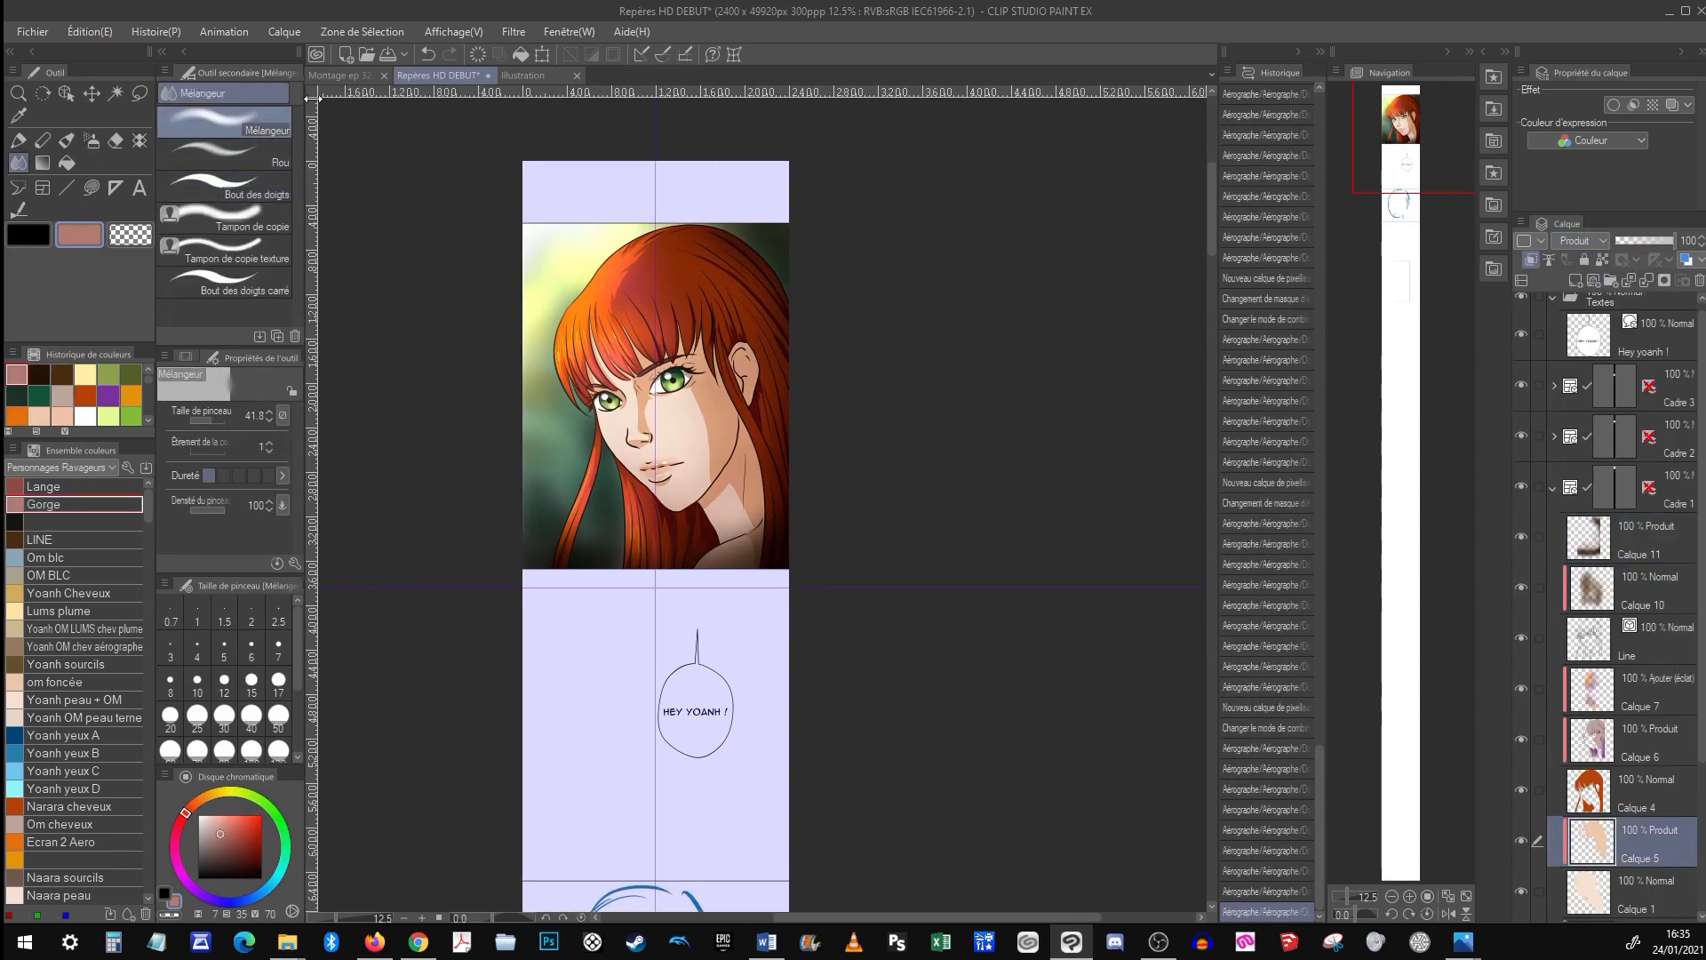
{"action": "scroll", "coordinate": [745, 380], "scroll_direction": "up", "scroll_amount": 2}
{"action": "left_click_drag", "start_coordinate": [658, 469], "coordinate": [678, 582]}
{"action": "left_click_drag", "start_coordinate": [717, 588], "coordinate": [761, 677]}
{"action": "left_click_drag", "start_coordinate": [714, 588], "coordinate": [665, 633]}
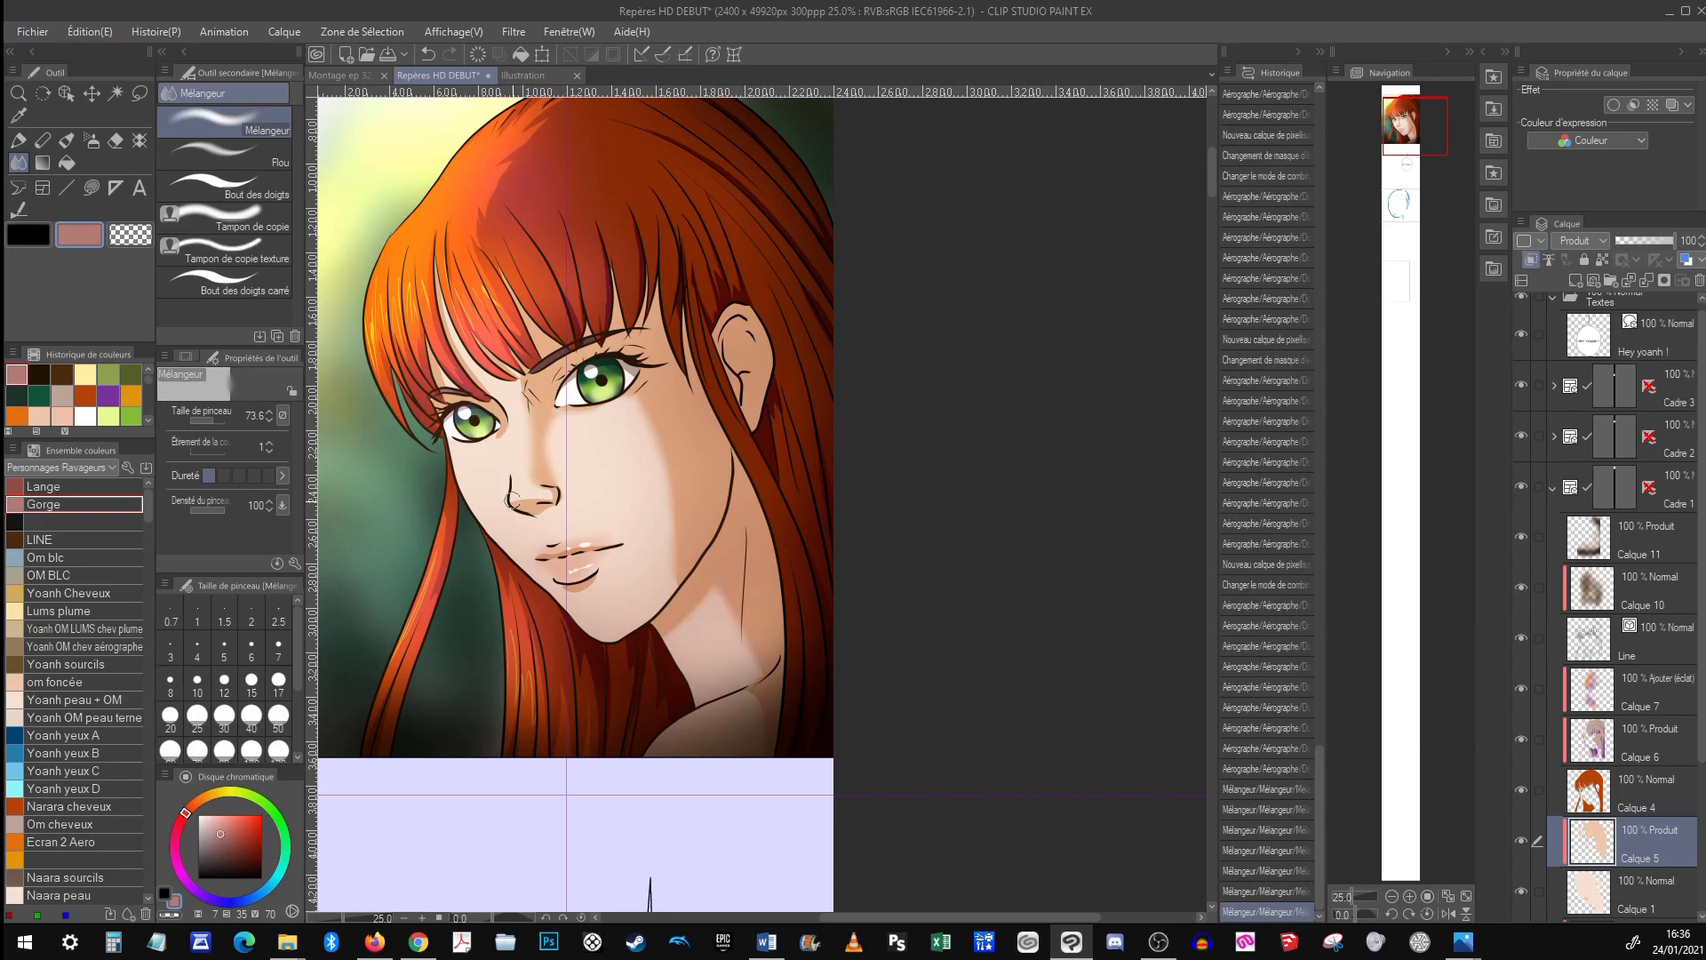
{"action": "left_click_drag", "start_coordinate": [534, 444], "coordinate": [659, 446]}
{"action": "left_click", "coordinate": [91, 188]}
{"action": "left_click", "coordinate": [55, 682]}
{"action": "mouse_move", "coordinate": [736, 396]}
{"action": "left_mouse_down"}
{"action": "mouse_move", "coordinate": [811, 548]}
{"action": "mouse_move", "coordinate": [813, 533]}
{"action": "left_mouse_up"}
{"action": "key", "text": "j"}
{"action": "key", "text": "ctrl+z"}
{"action": "key", "text": "ctrl+z"}
{"action": "left_click_drag", "start_coordinate": [947, 302], "coordinate": [950, 367]}
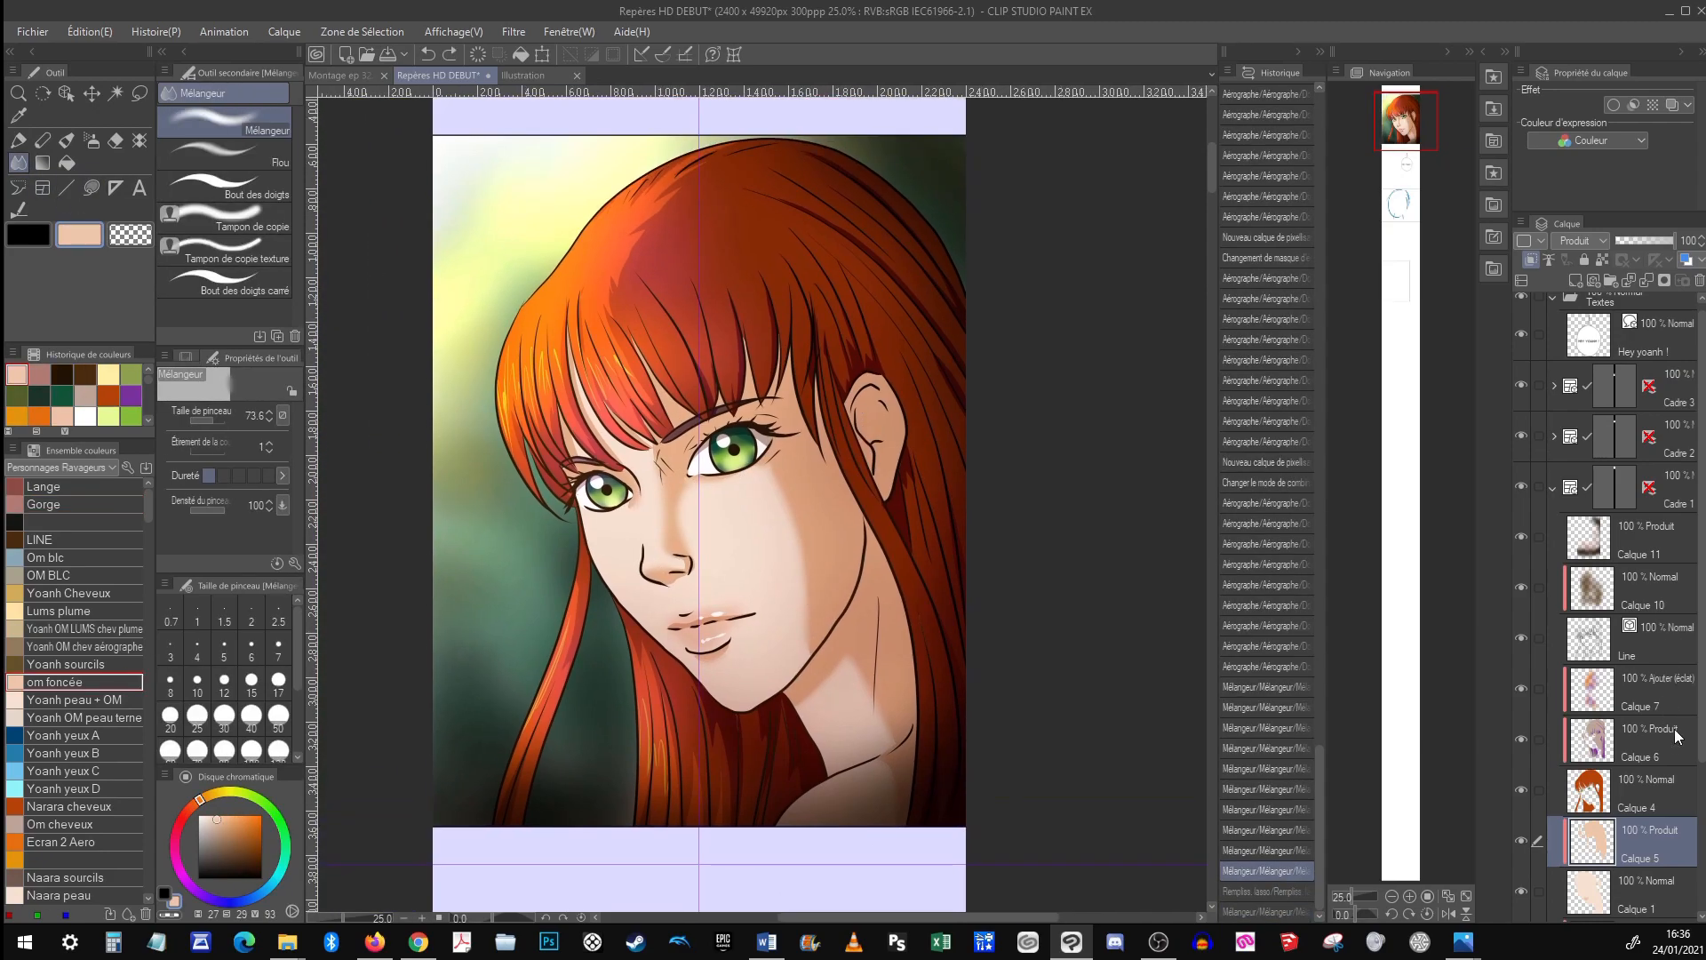
Soften the hair shadows on Calque 6 with the Doux eraser at the crown, fringe, lower locks and back
{"action": "left_click", "coordinate": [1655, 741]}
{"action": "key", "text": "e"}
{"action": "left_click_drag", "start_coordinate": [651, 258], "coordinate": [636, 329]}
{"action": "left_click_drag", "start_coordinate": [622, 356], "coordinate": [605, 426]}
{"action": "left_click_drag", "start_coordinate": [654, 676], "coordinate": [586, 659]}
{"action": "left_click_drag", "start_coordinate": [711, 729], "coordinate": [734, 764]}
{"action": "left_click_drag", "start_coordinate": [805, 472], "coordinate": [840, 203]}
{"action": "mouse_move", "coordinate": [1096, 442]}
{"action": "left_mouse_down"}
{"action": "mouse_move", "coordinate": [1090, 483]}
{"action": "mouse_move", "coordinate": [1111, 448]}
{"action": "left_mouse_up"}
Add an Ajouter (éclat) layer above Calque 11 and ready the Doux 2 airbrush with light yellow
{"action": "left_click", "coordinate": [1644, 538]}
{"action": "left_click", "coordinate": [1575, 281]}
{"action": "left_click", "coordinate": [1580, 241]}
{"action": "left_click", "coordinate": [1577, 432]}
{"action": "key", "text": "ctrl+minus"}
{"action": "key", "text": "ctrl+minus"}
{"action": "left_click", "coordinate": [92, 140]}
{"action": "left_click", "coordinate": [108, 374]}
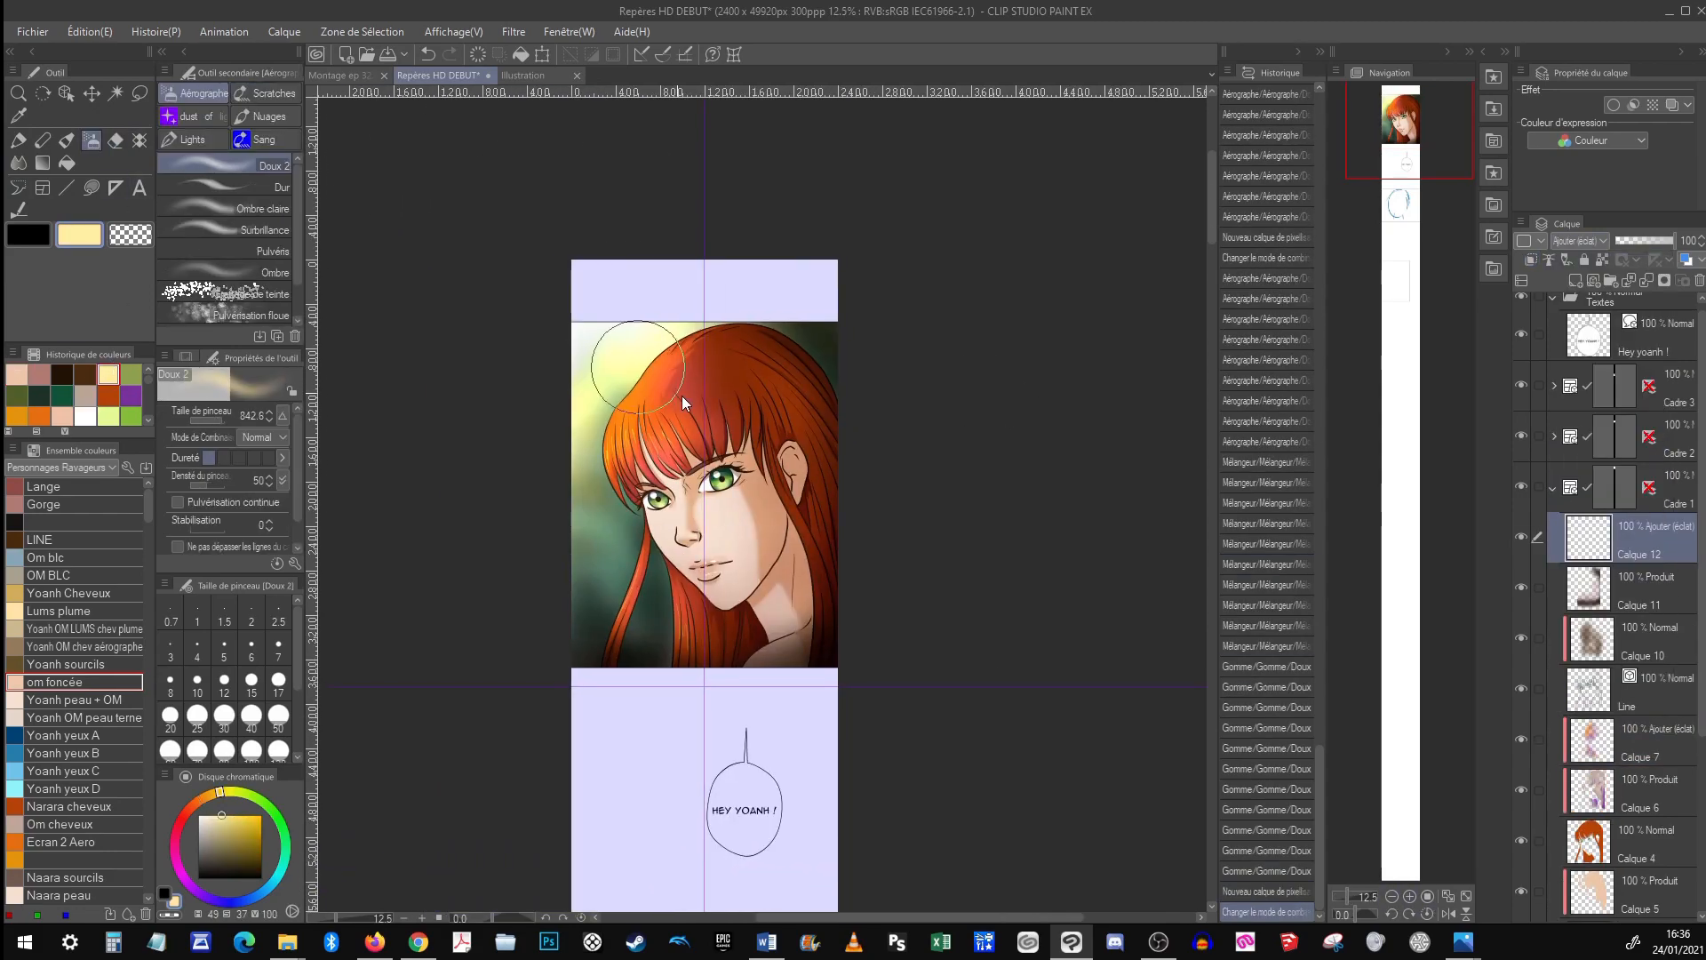
{"action": "left_click_drag", "start_coordinate": [678, 392], "coordinate": [631, 498]}
{"action": "left_click_drag", "start_coordinate": [631, 506], "coordinate": [657, 604]}
{"action": "key", "text": "ctrl+z"}
{"action": "key", "text": "ctrl+z"}
Airbrush soft light yellow glow on Calque 12 over the lit hair, face and adjoining backdrop
{"action": "mouse_move", "coordinate": [622, 476]}
{"action": "left_mouse_down"}
{"action": "mouse_move", "coordinate": [656, 608]}
{"action": "mouse_move", "coordinate": [688, 589]}
{"action": "left_mouse_up"}
{"action": "left_click_drag", "start_coordinate": [684, 569], "coordinate": [662, 604]}
{"action": "left_click_drag", "start_coordinate": [622, 542], "coordinate": [613, 578]}
{"action": "left_click_drag", "start_coordinate": [618, 547], "coordinate": [630, 574]}
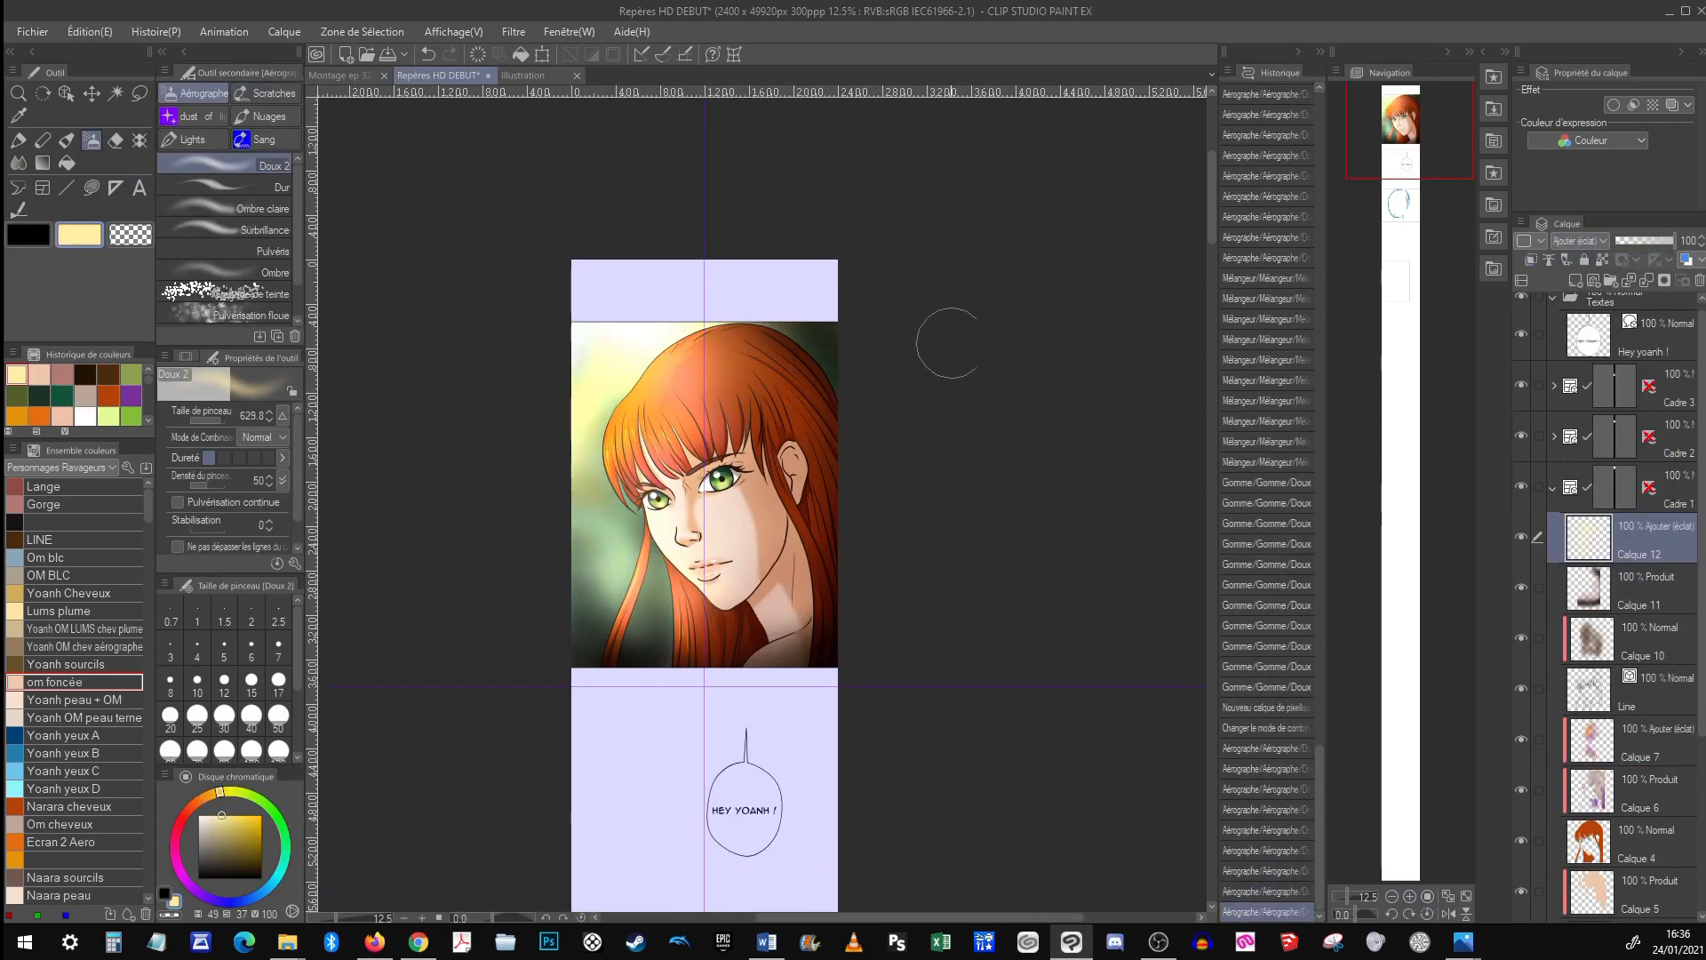
Examine the first frame up close and within the layout of the whole vertical strip
{"action": "left_click", "coordinate": [1408, 896]}
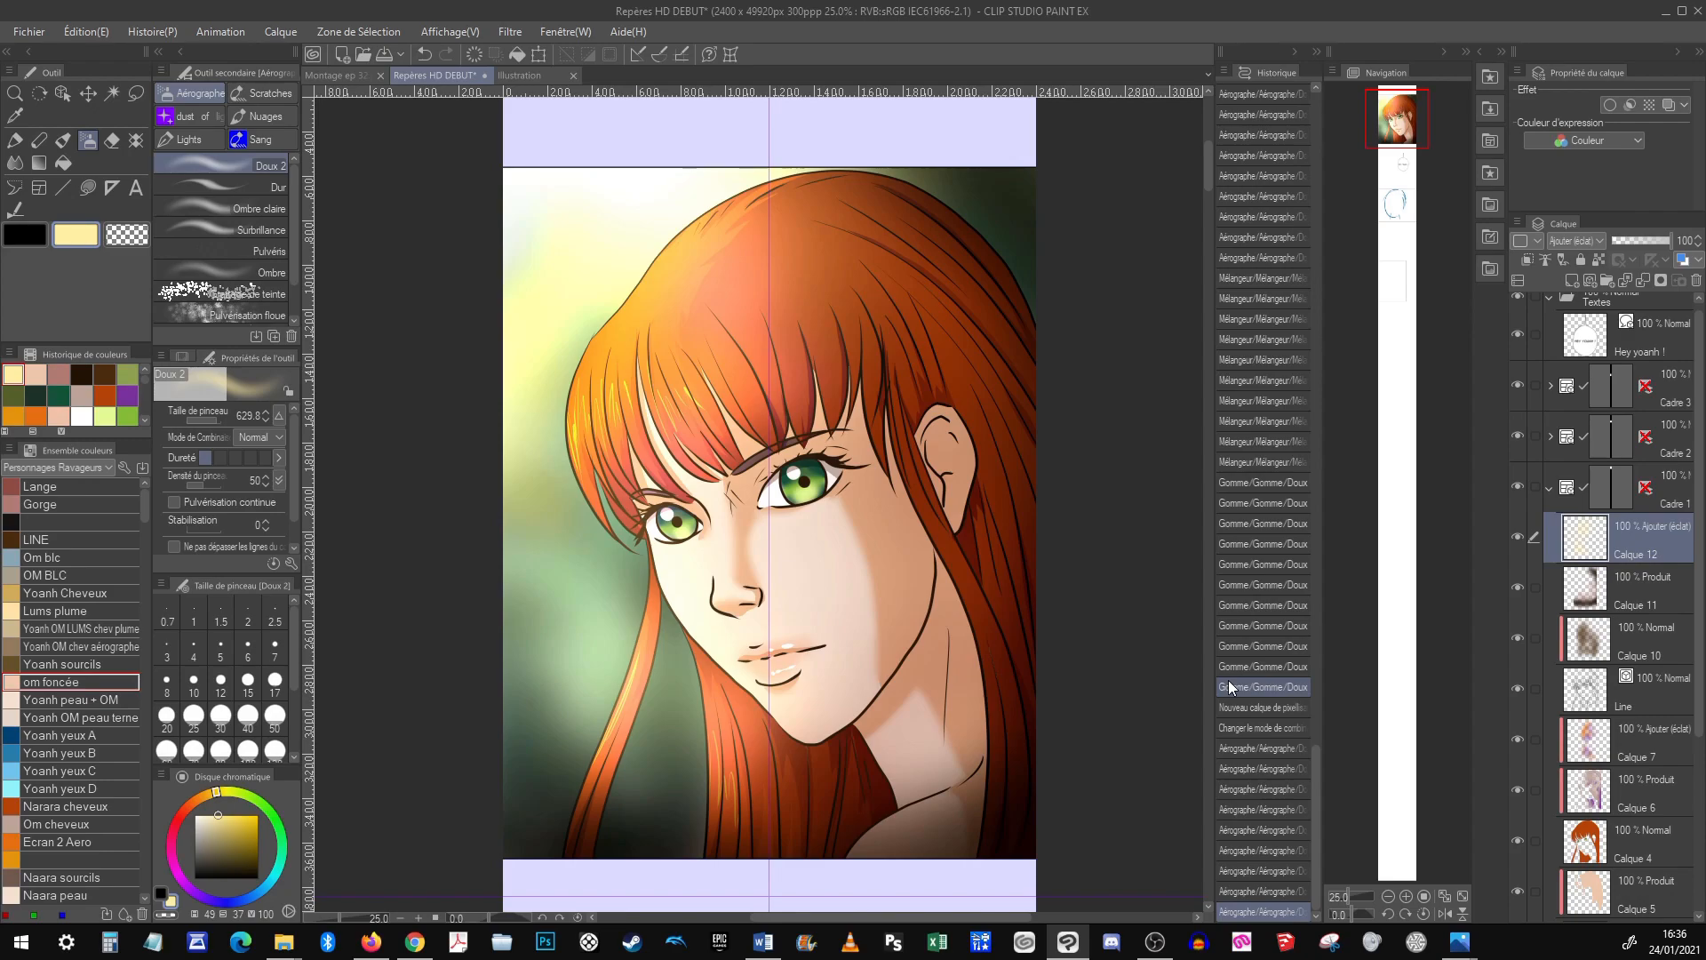
{"action": "left_click", "coordinate": [1388, 895]}
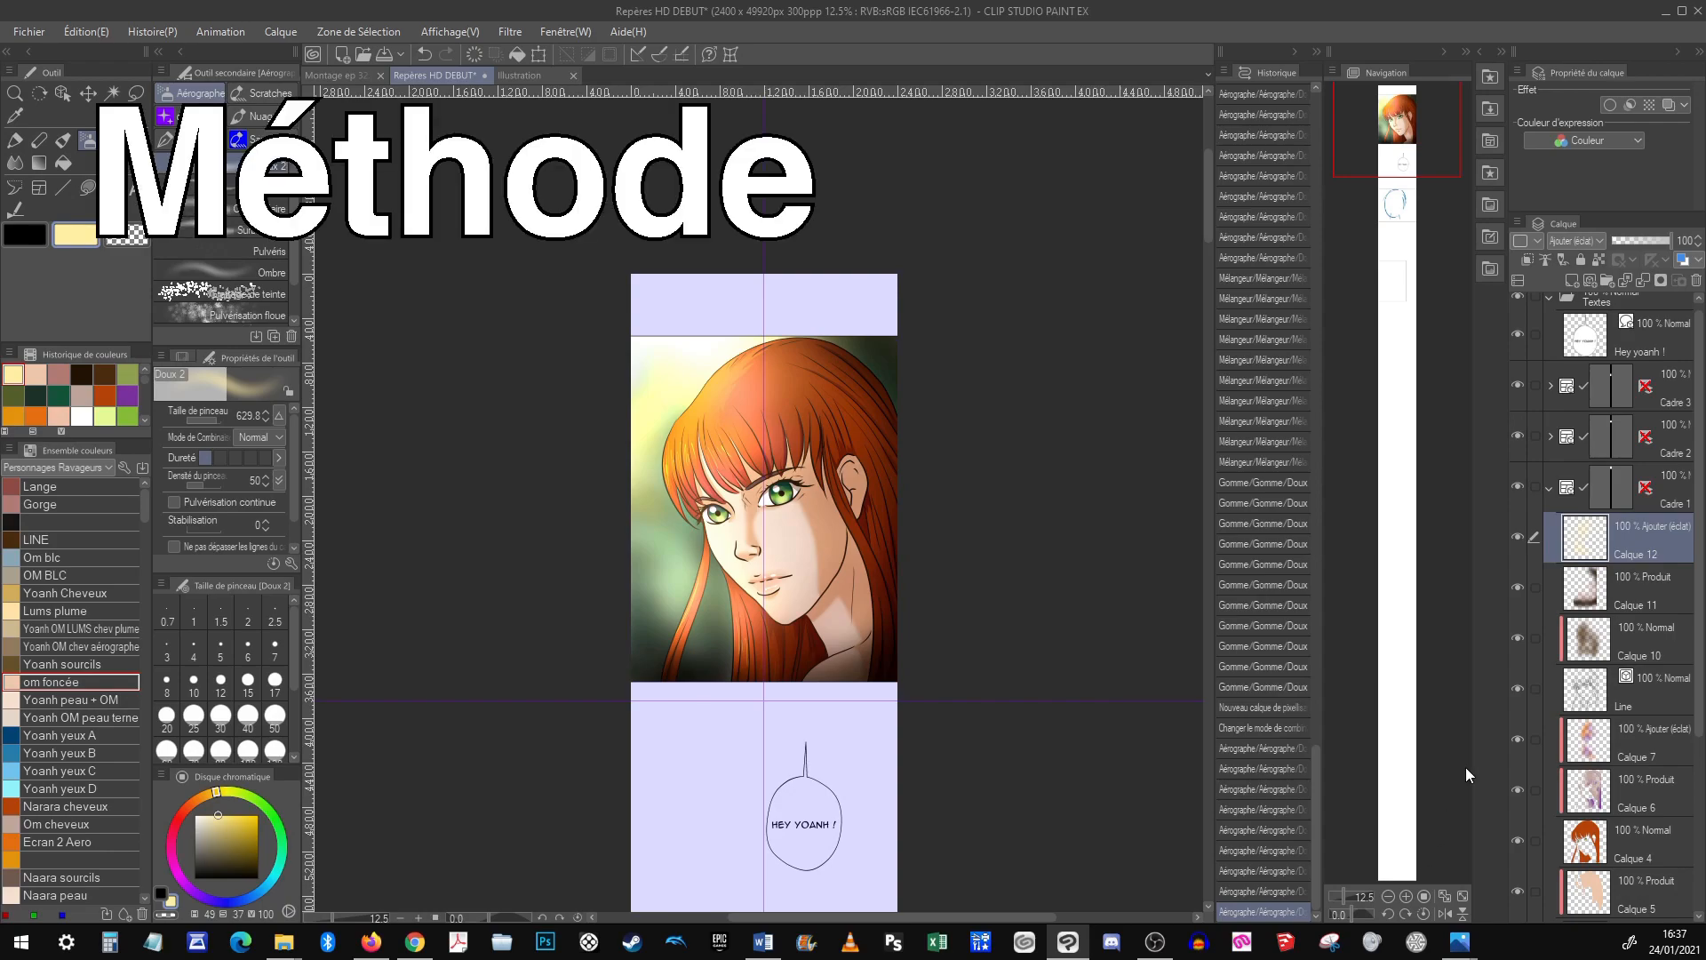
{"action": "mouse_move", "coordinate": [1419, 139]}
{"action": "left_mouse_down"}
{"action": "mouse_move", "coordinate": [1414, 295]}
{"action": "mouse_move", "coordinate": [1419, 113]}
{"action": "left_mouse_up"}
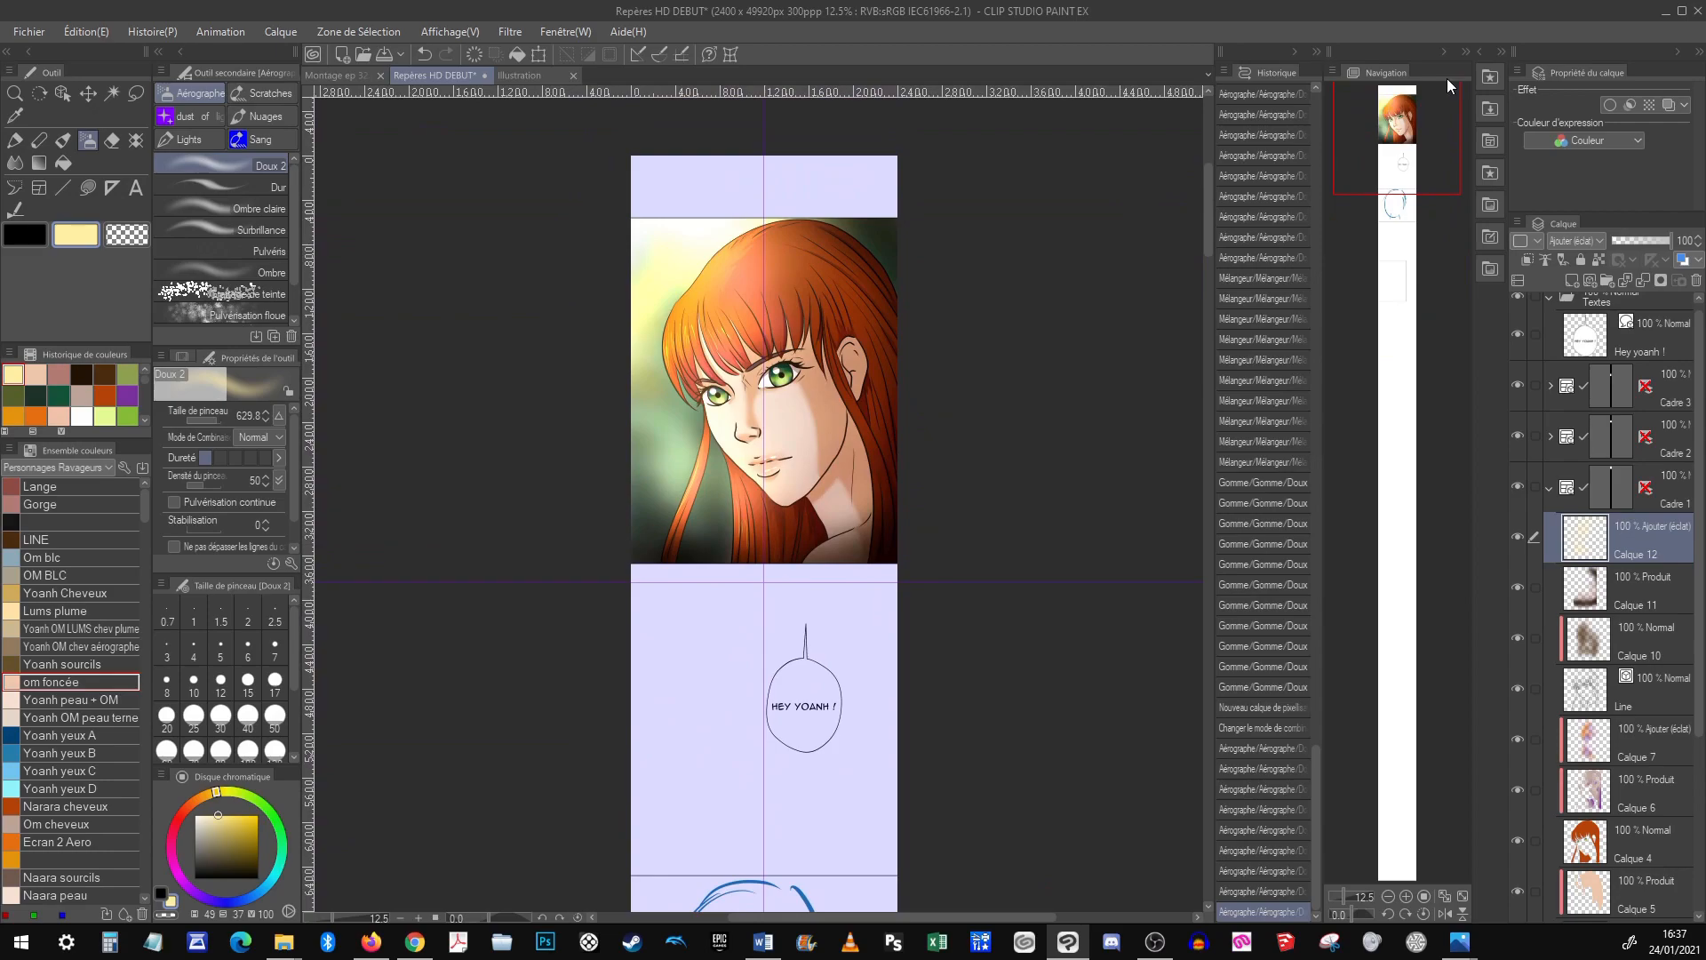
{"action": "mouse_move", "coordinate": [1411, 155]}
{"action": "left_mouse_down"}
{"action": "mouse_move", "coordinate": [1420, 174]}
{"action": "mouse_move", "coordinate": [1428, 119]}
{"action": "mouse_move", "coordinate": [1376, 173]}
{"action": "mouse_move", "coordinate": [1377, 226]}
{"action": "mouse_move", "coordinate": [1413, 219]}
{"action": "mouse_move", "coordinate": [1410, 140]}
{"action": "left_mouse_up"}
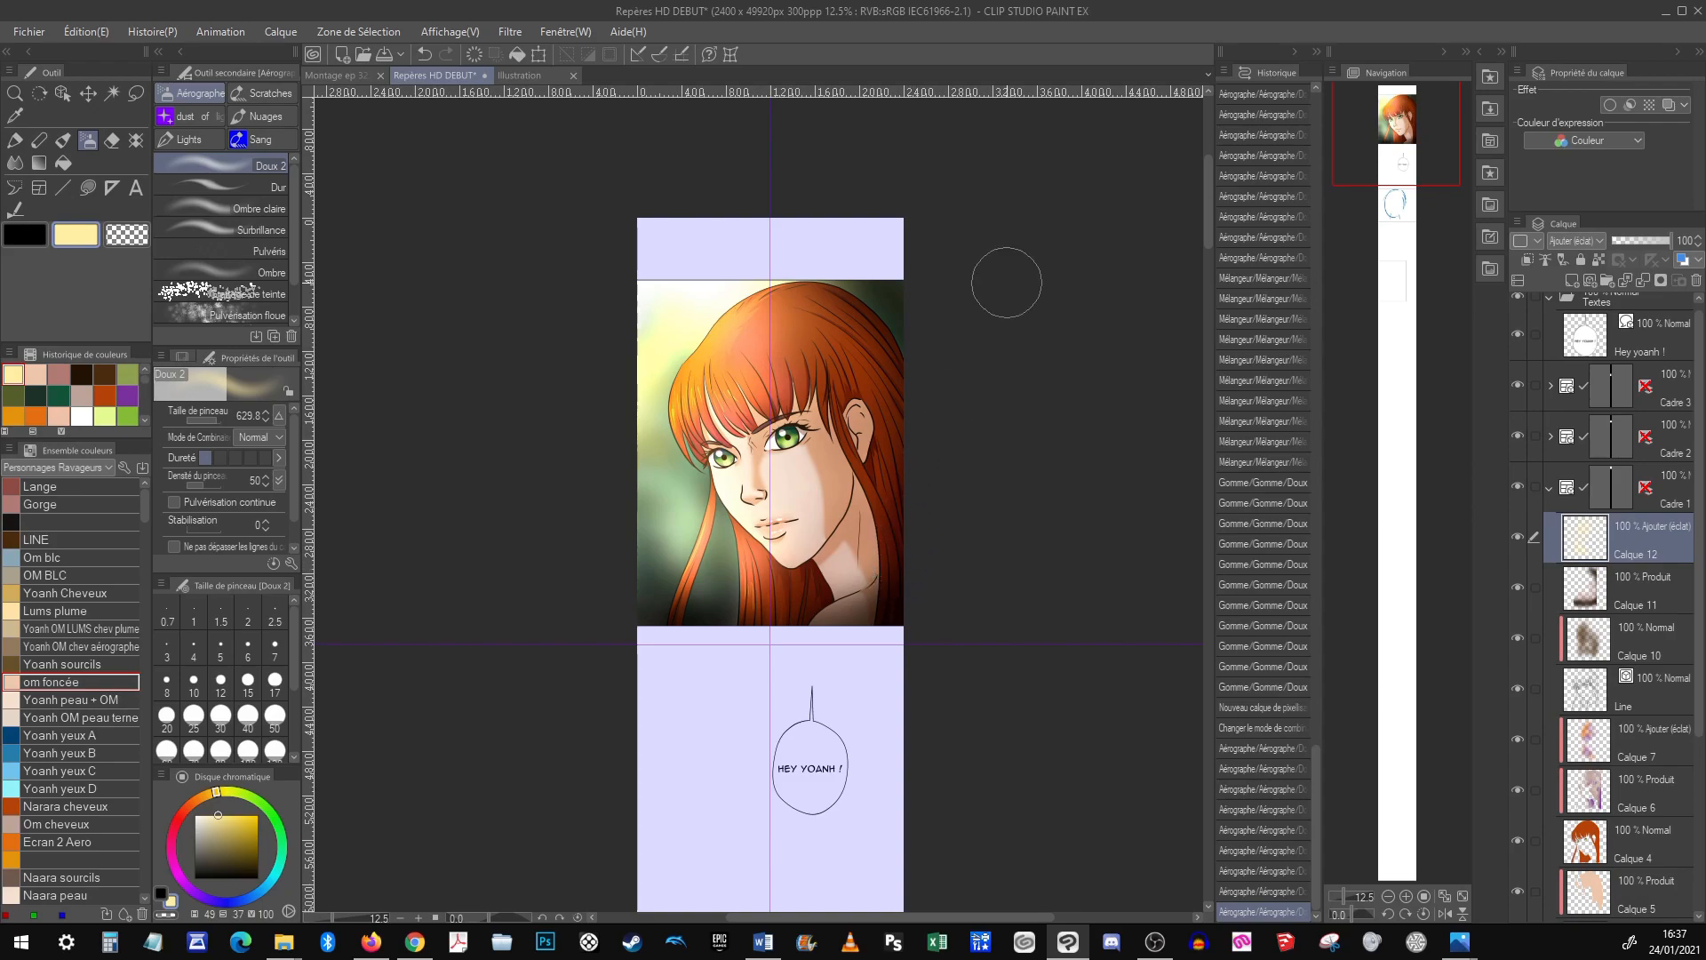
{"action": "left_click", "coordinate": [1387, 897]}
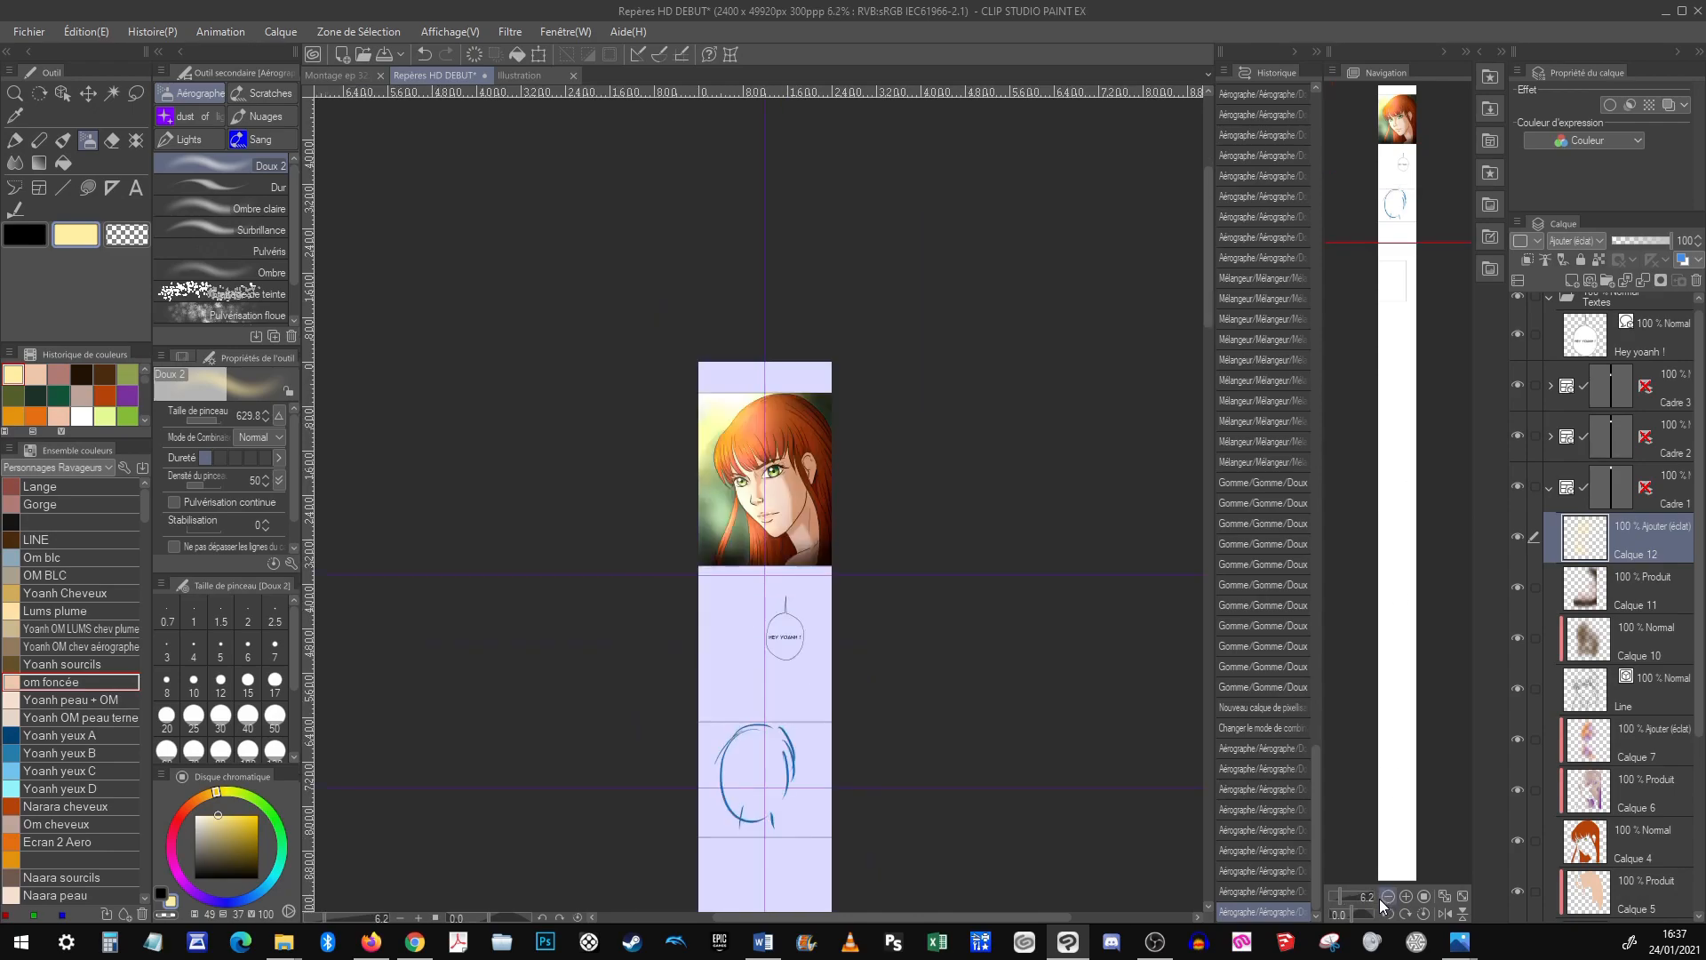
{"action": "left_click", "coordinate": [1388, 897]}
{"action": "mouse_move", "coordinate": [1401, 177]}
{"action": "left_mouse_down"}
{"action": "mouse_move", "coordinate": [1413, 707]}
{"action": "mouse_move", "coordinate": [1398, 176]}
{"action": "left_mouse_up"}
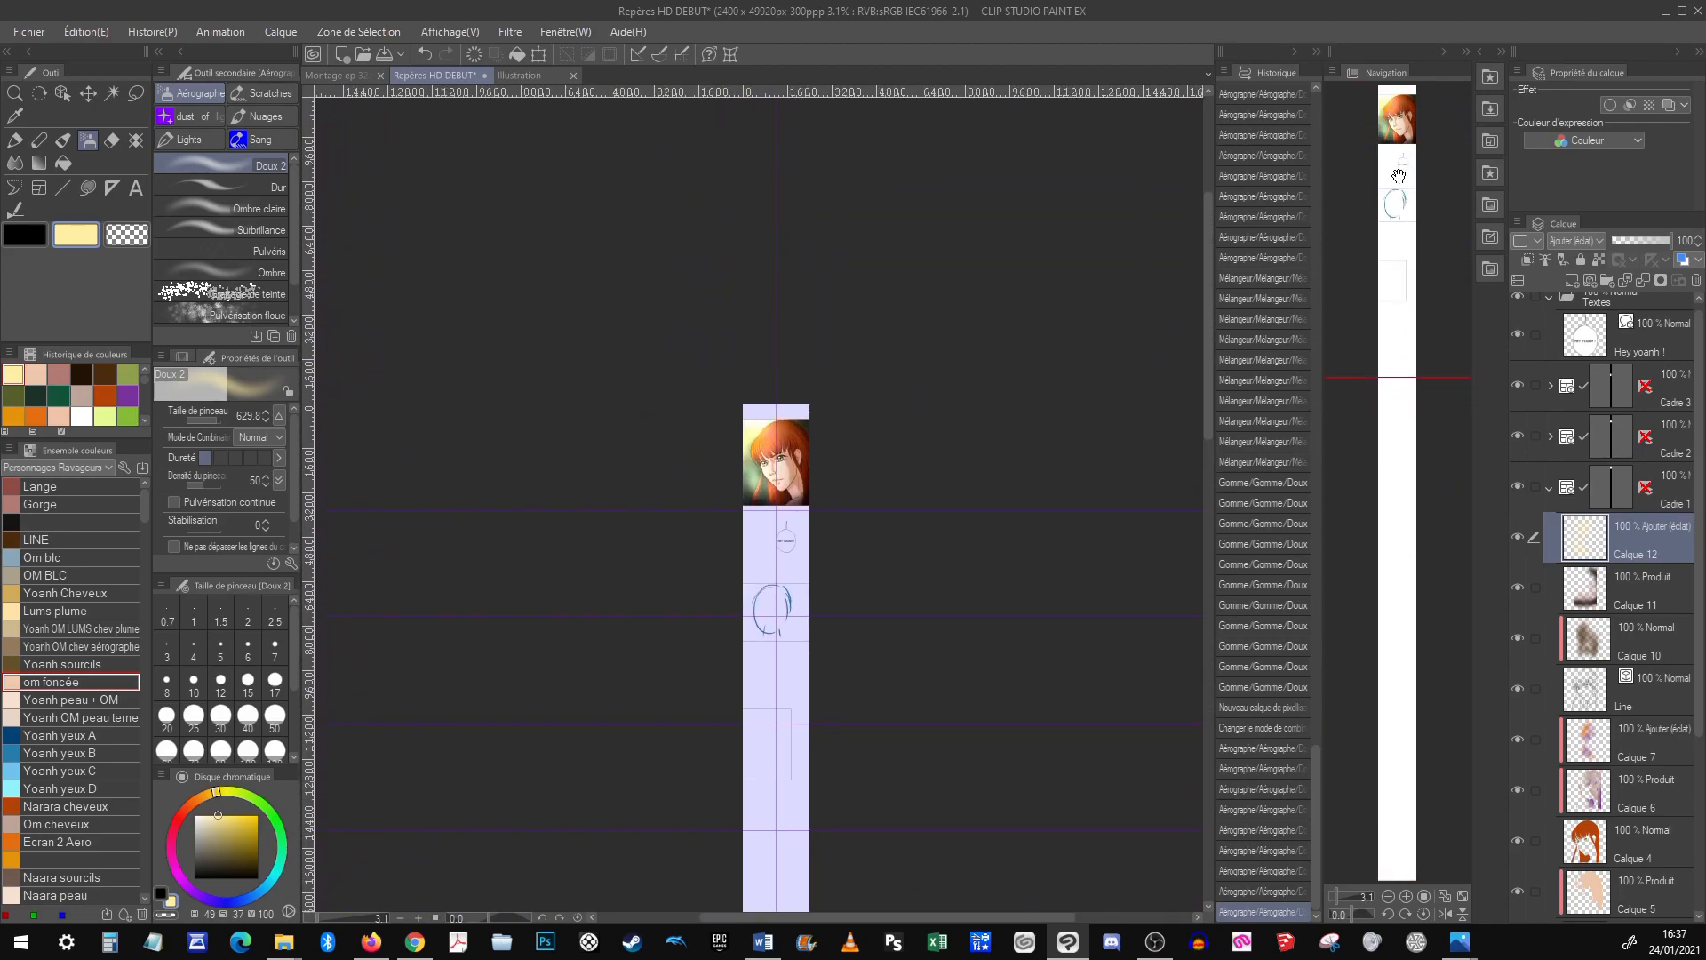
{"action": "left_click", "coordinate": [1405, 896]}
{"action": "left_click", "coordinate": [1405, 896]}
{"action": "left_click_drag", "start_coordinate": [1428, 147], "coordinate": [1447, 131]}
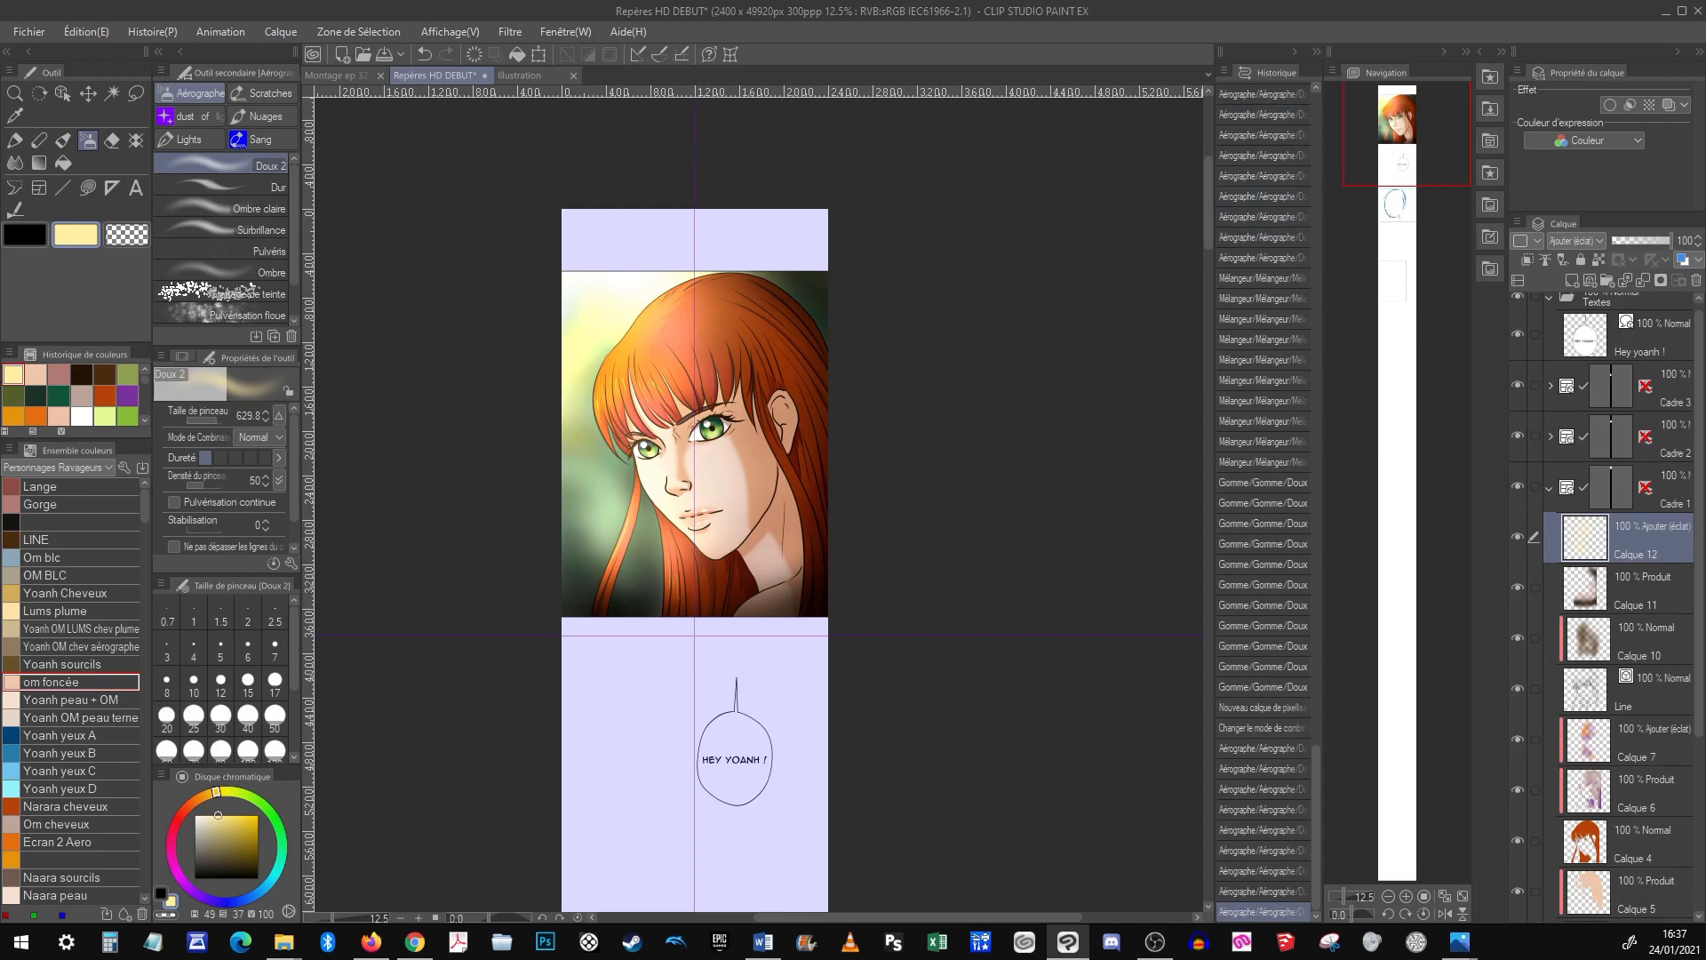
Switch to File Explorer showing the Export folder of Chapitre 32
{"action": "left_click_drag", "start_coordinate": [0, 332], "coordinate": [711, 64]}
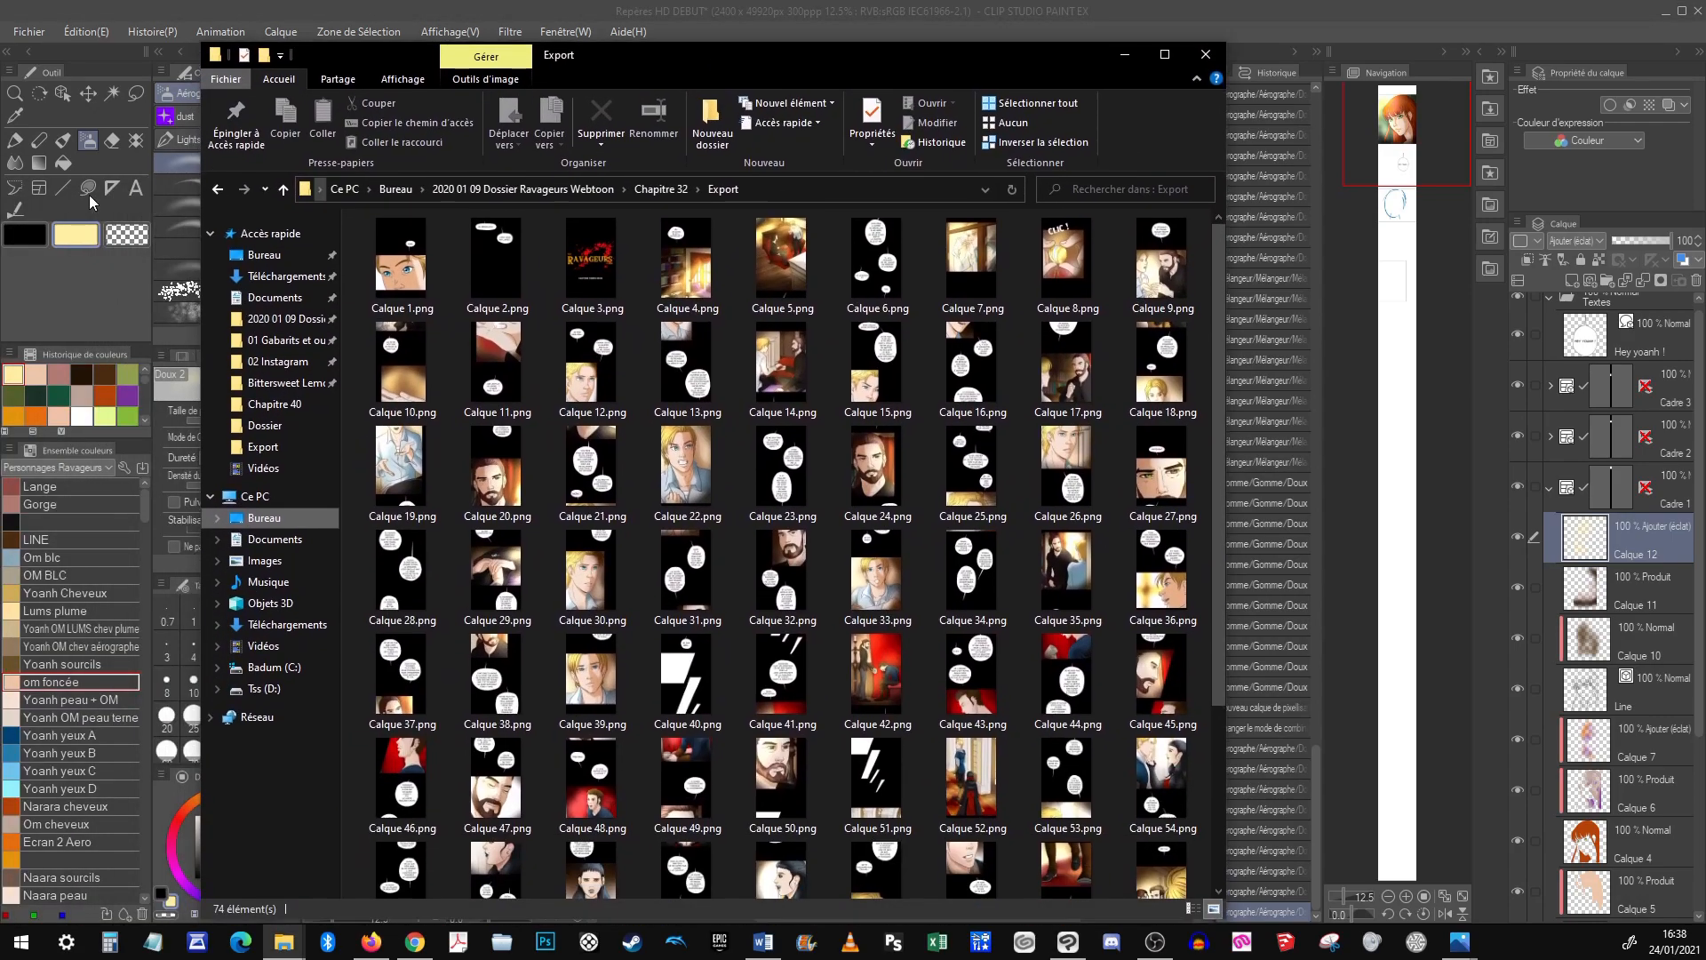
Look through the 32 A to 32 E source files in the Chapitre 32 folder and close File Explorer
{"action": "left_click", "coordinate": [660, 190]}
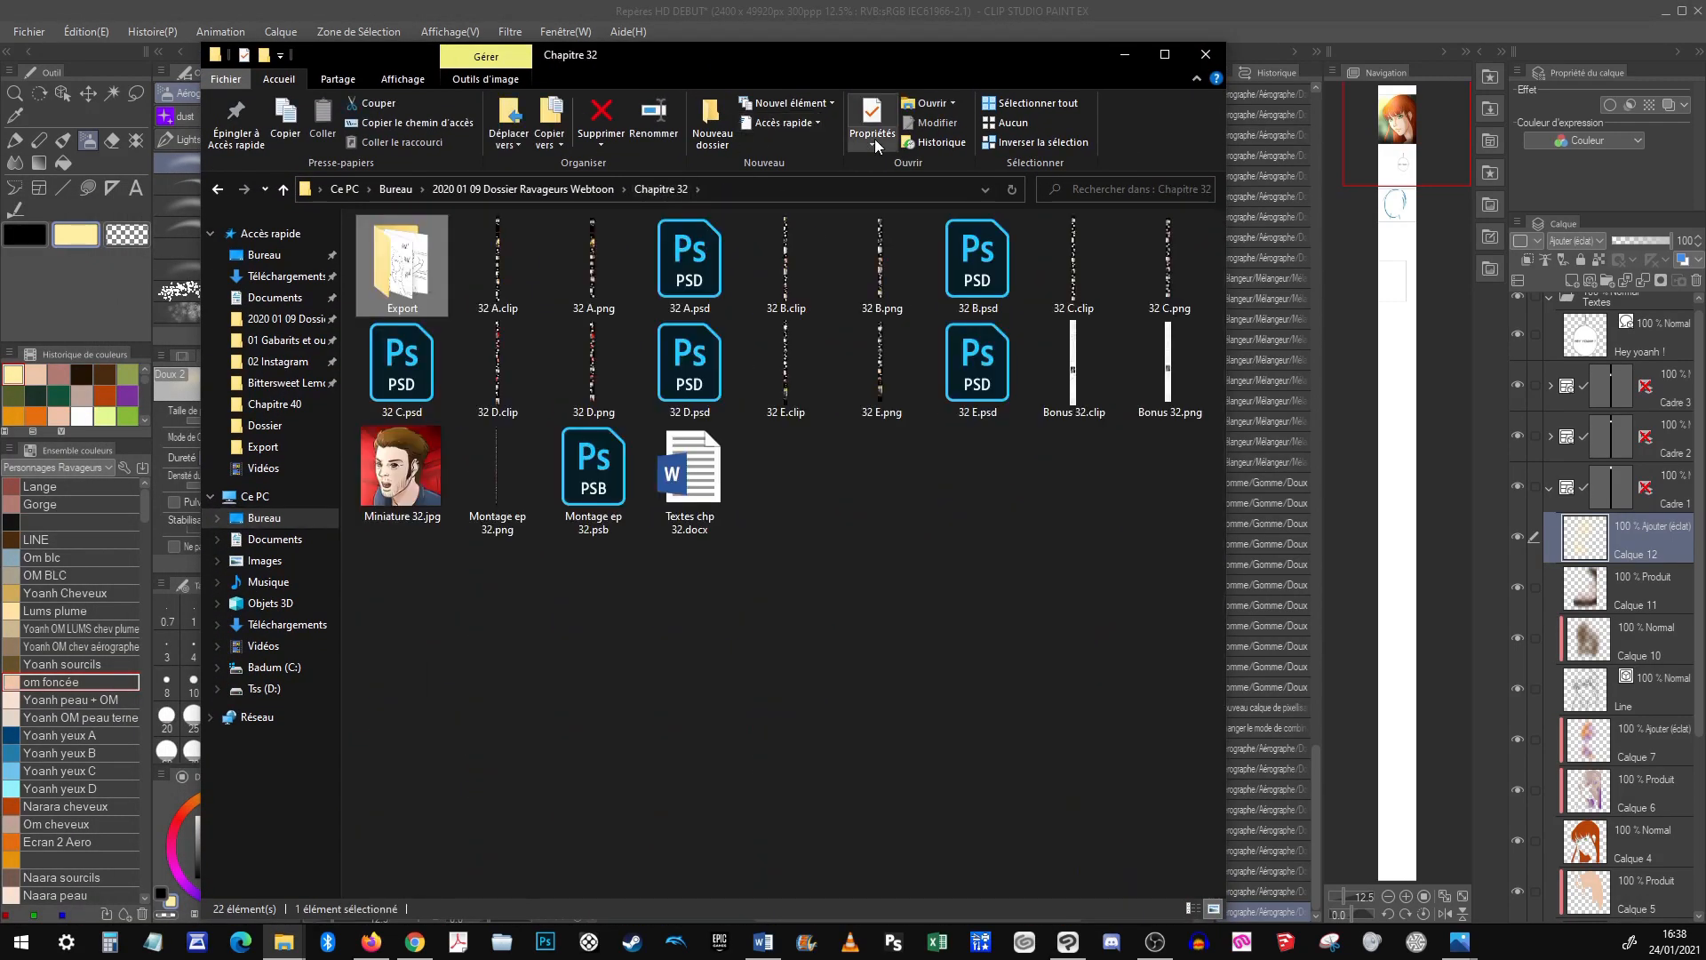
{"action": "left_click", "coordinate": [500, 300]}
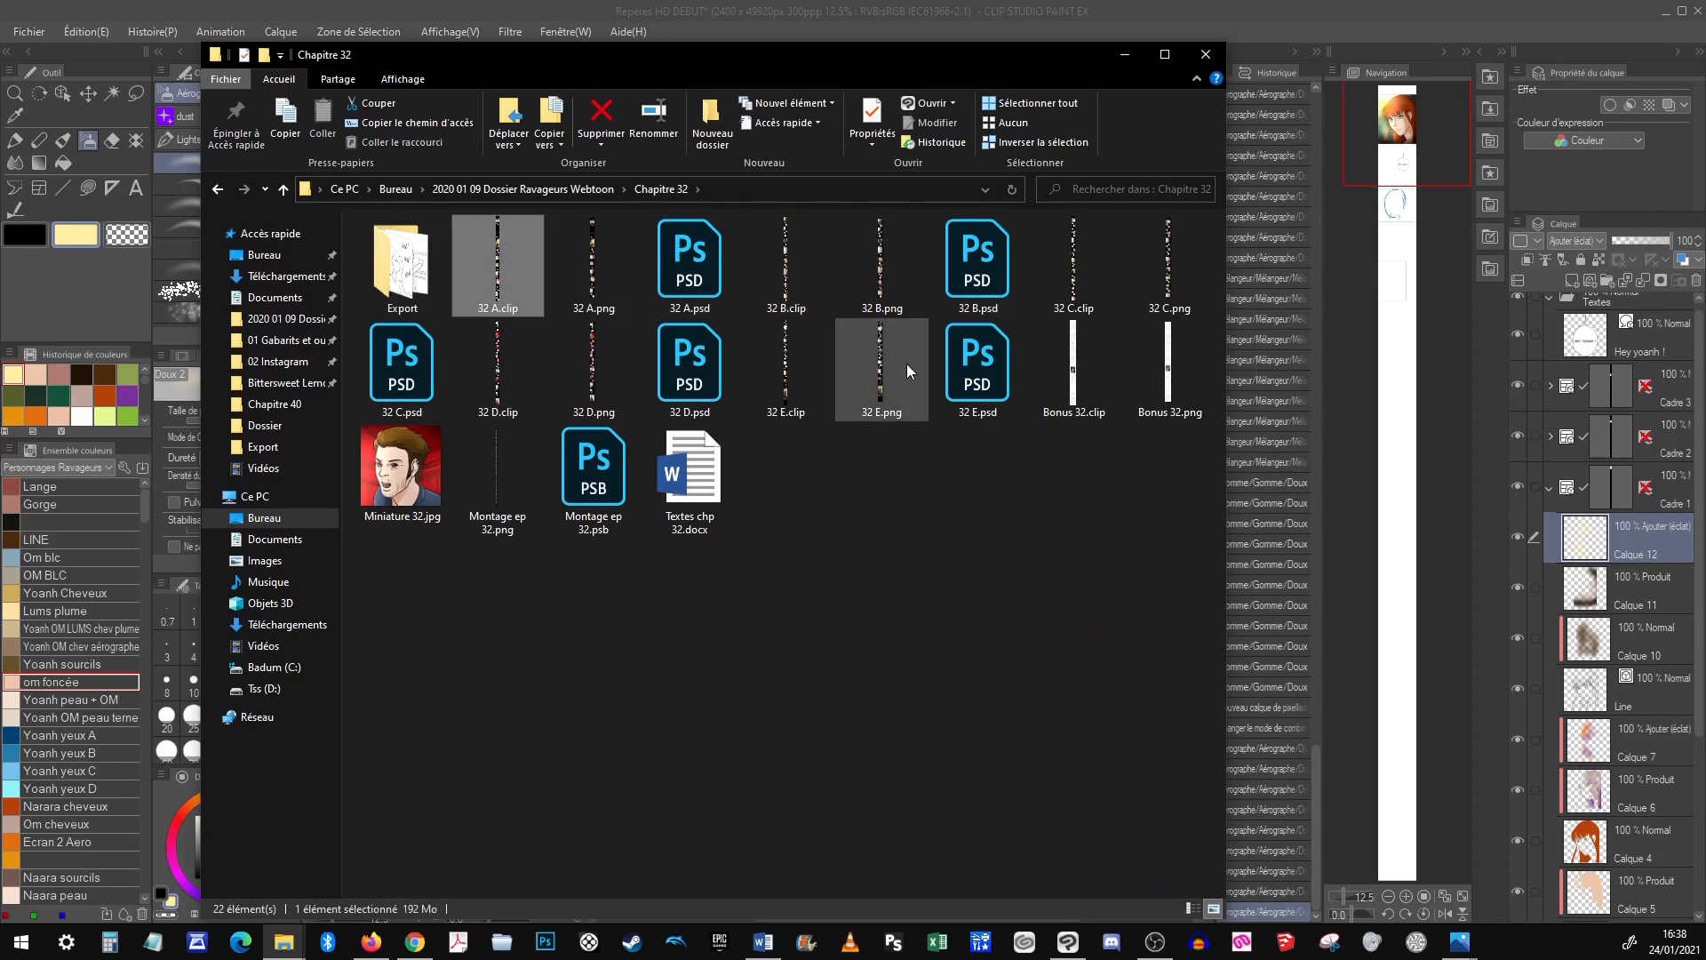
{"action": "left_click", "coordinate": [818, 362]}
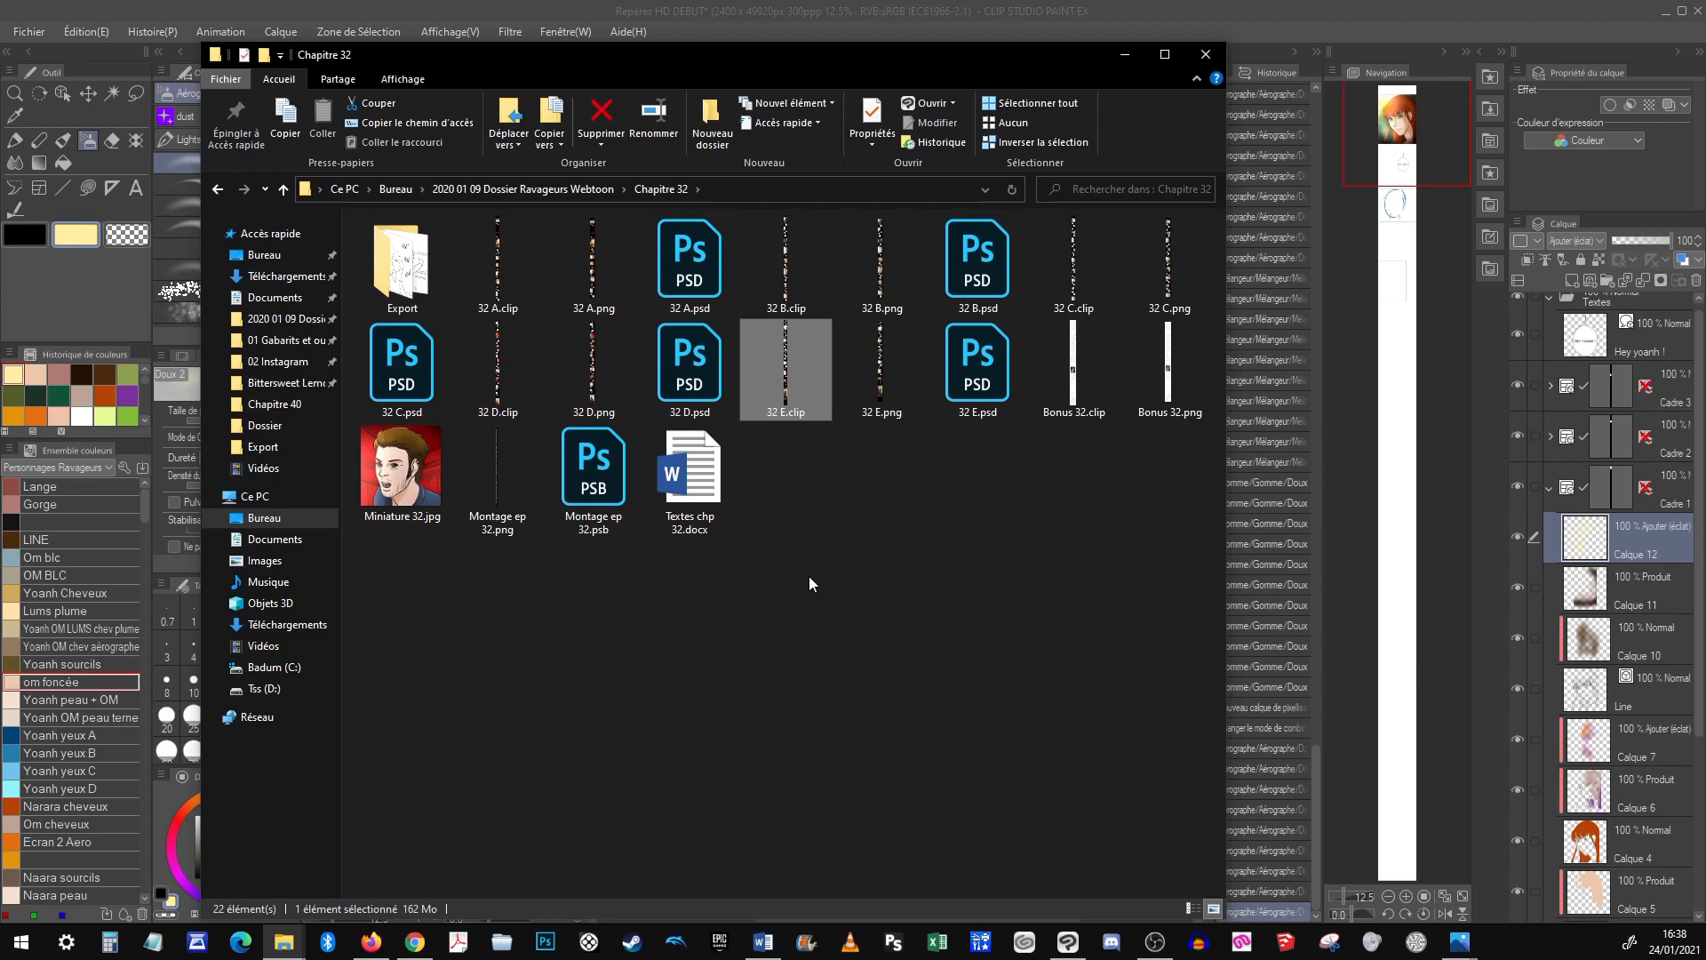
{"action": "left_click", "coordinate": [1205, 54]}
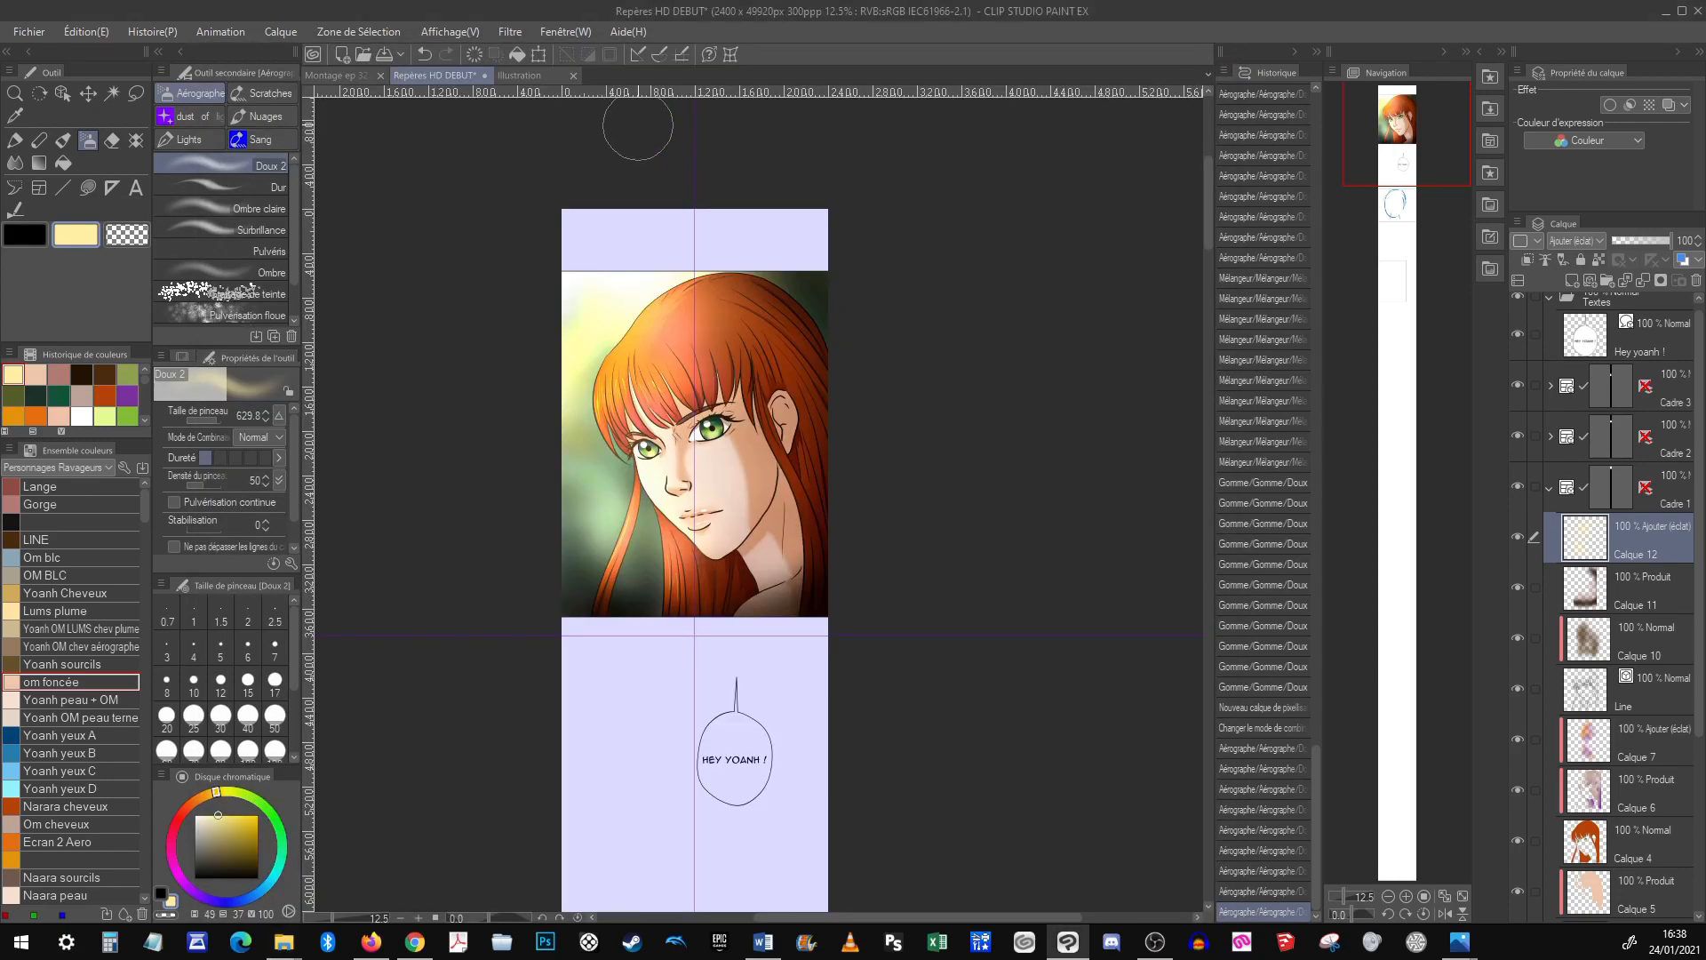
View the Montage ep 32.png strip and the blank Illustration canvas, and return to the Repères HD DEBUT document
{"action": "left_click", "coordinate": [354, 77]}
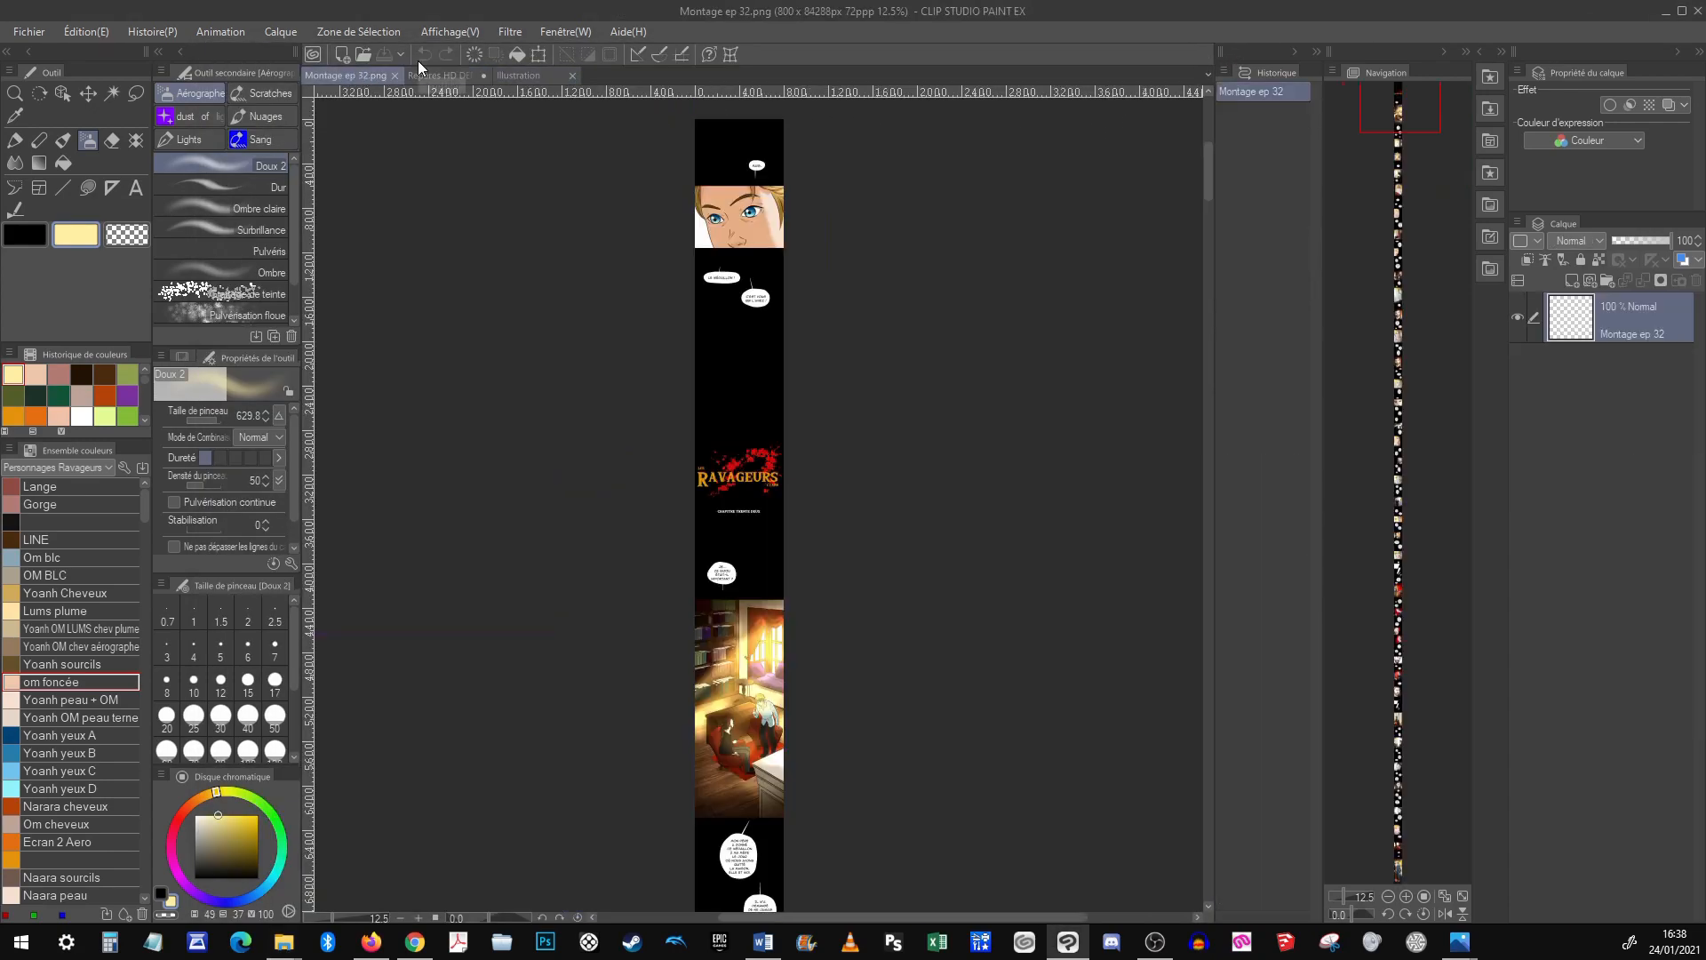
{"action": "mouse_move", "coordinate": [1416, 120]}
{"action": "left_mouse_down"}
{"action": "mouse_move", "coordinate": [1420, 395]}
{"action": "mouse_move", "coordinate": [1402, 175]}
{"action": "mouse_move", "coordinate": [1426, 99]}
{"action": "left_mouse_up"}
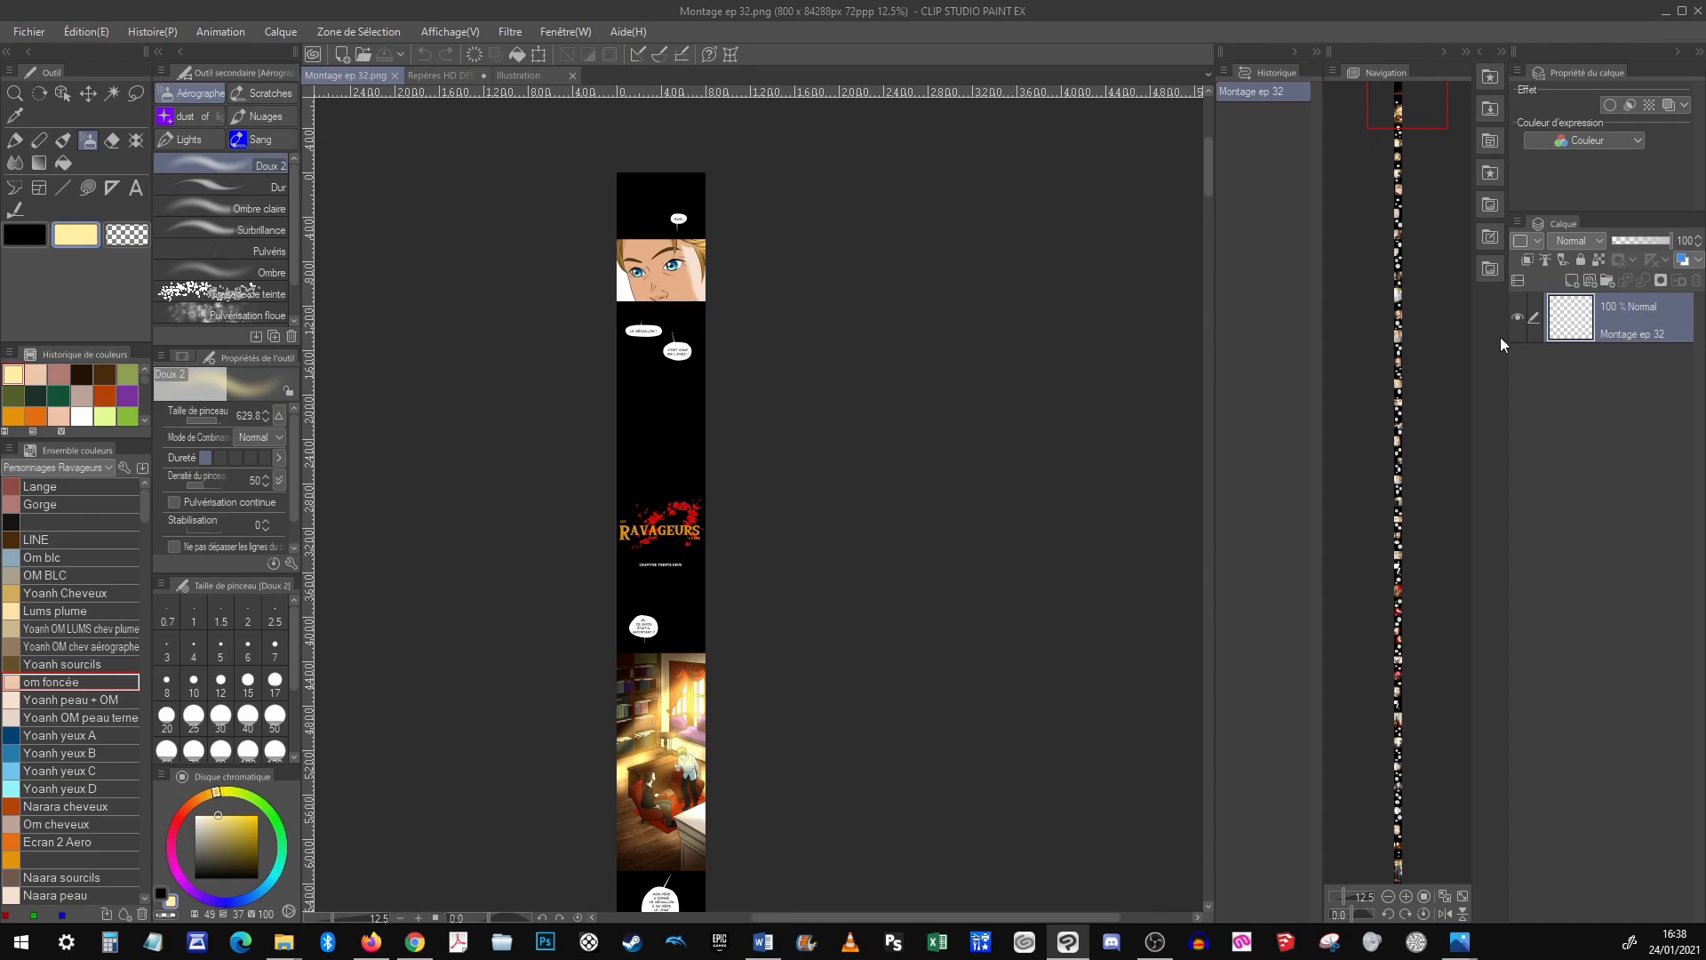
{"action": "left_click", "coordinate": [1572, 281]}
{"action": "left_click", "coordinate": [526, 76]}
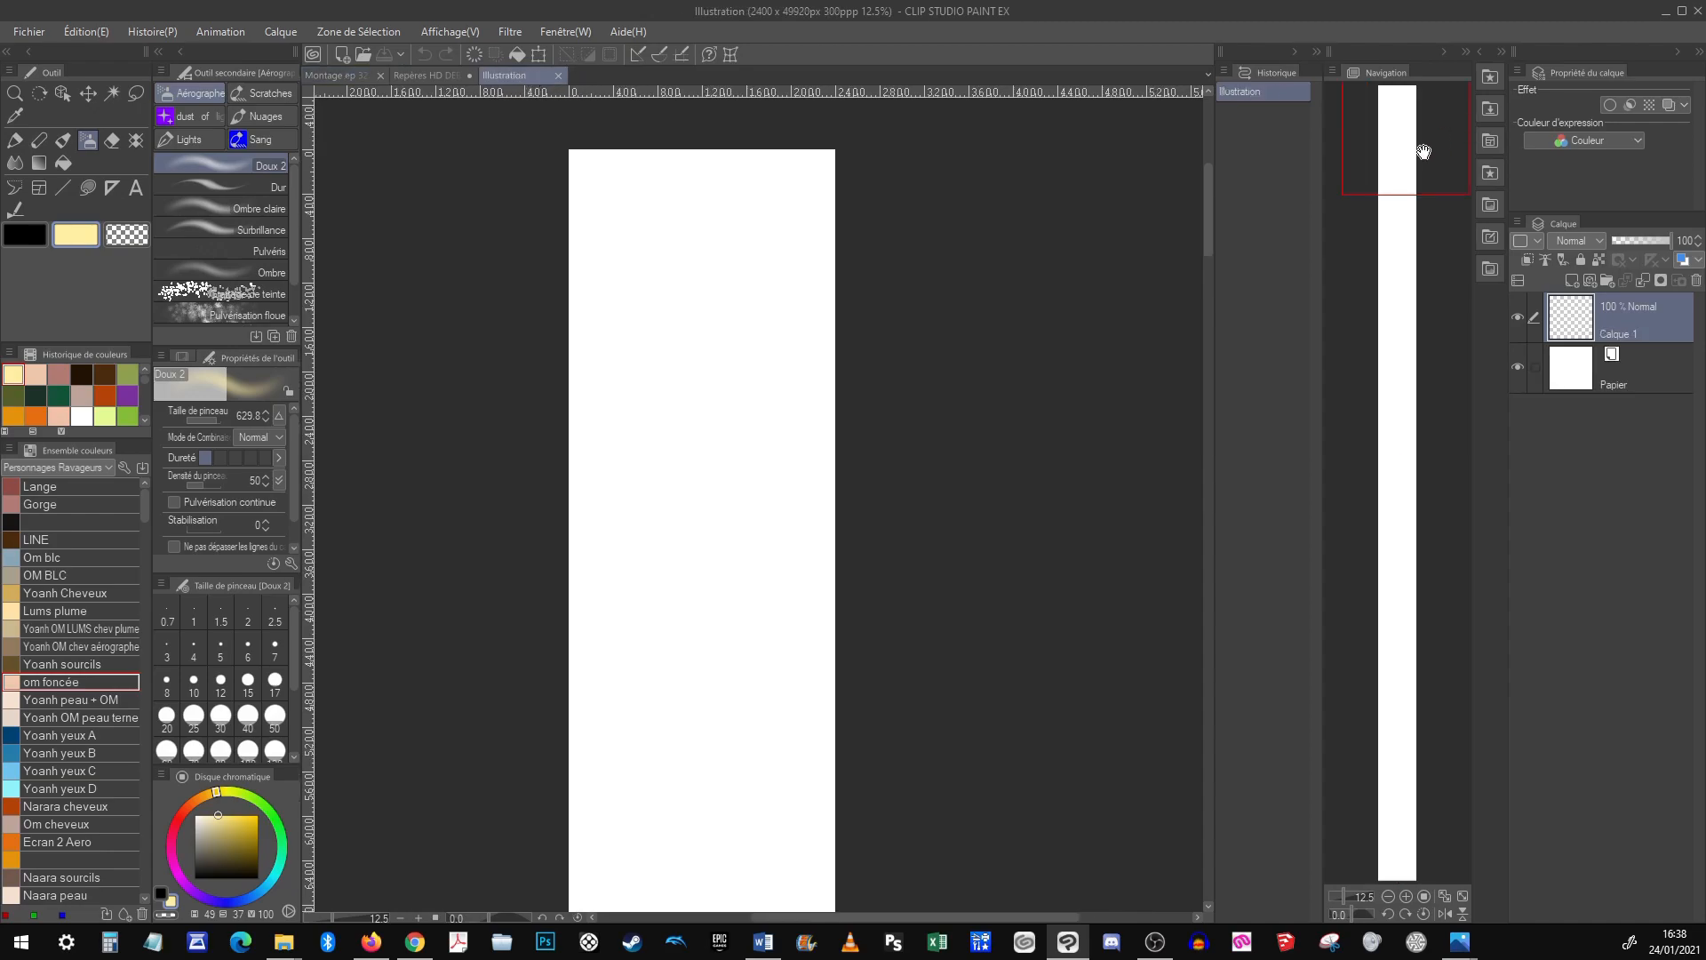
{"action": "left_click", "coordinate": [462, 75]}
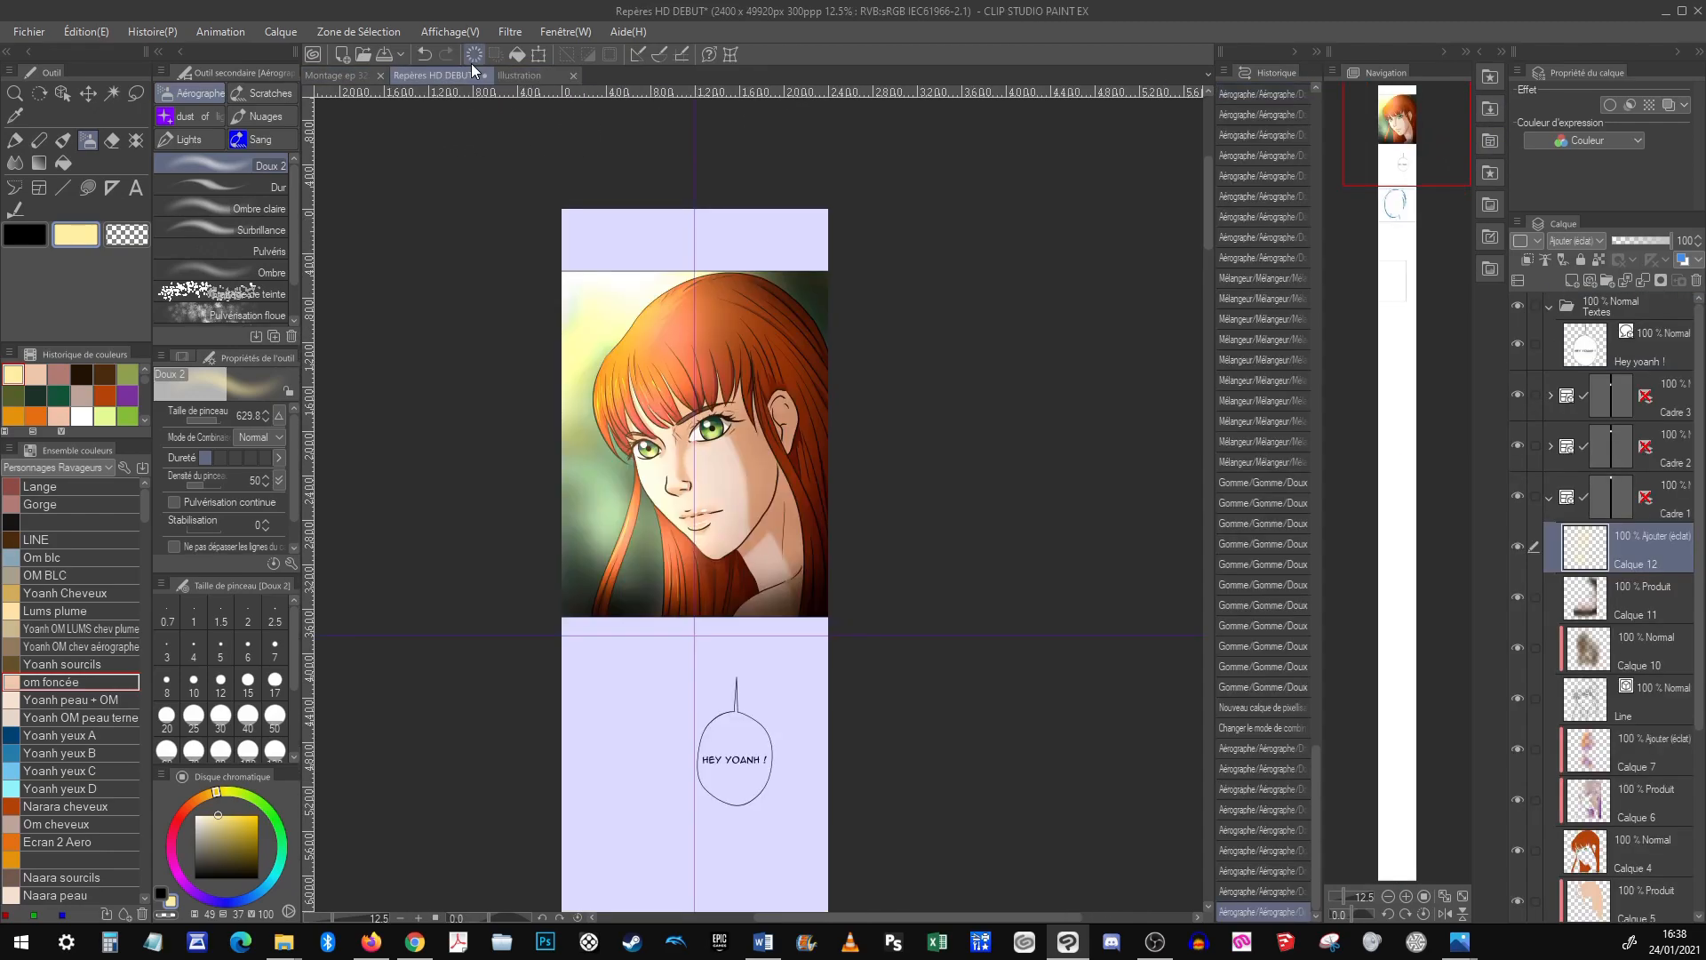
Examine the finished first frame of Repères HD DEBUT and the bubble and frames below it in the strip
{"action": "left_click_drag", "start_coordinate": [1400, 137], "coordinate": [1397, 136]}
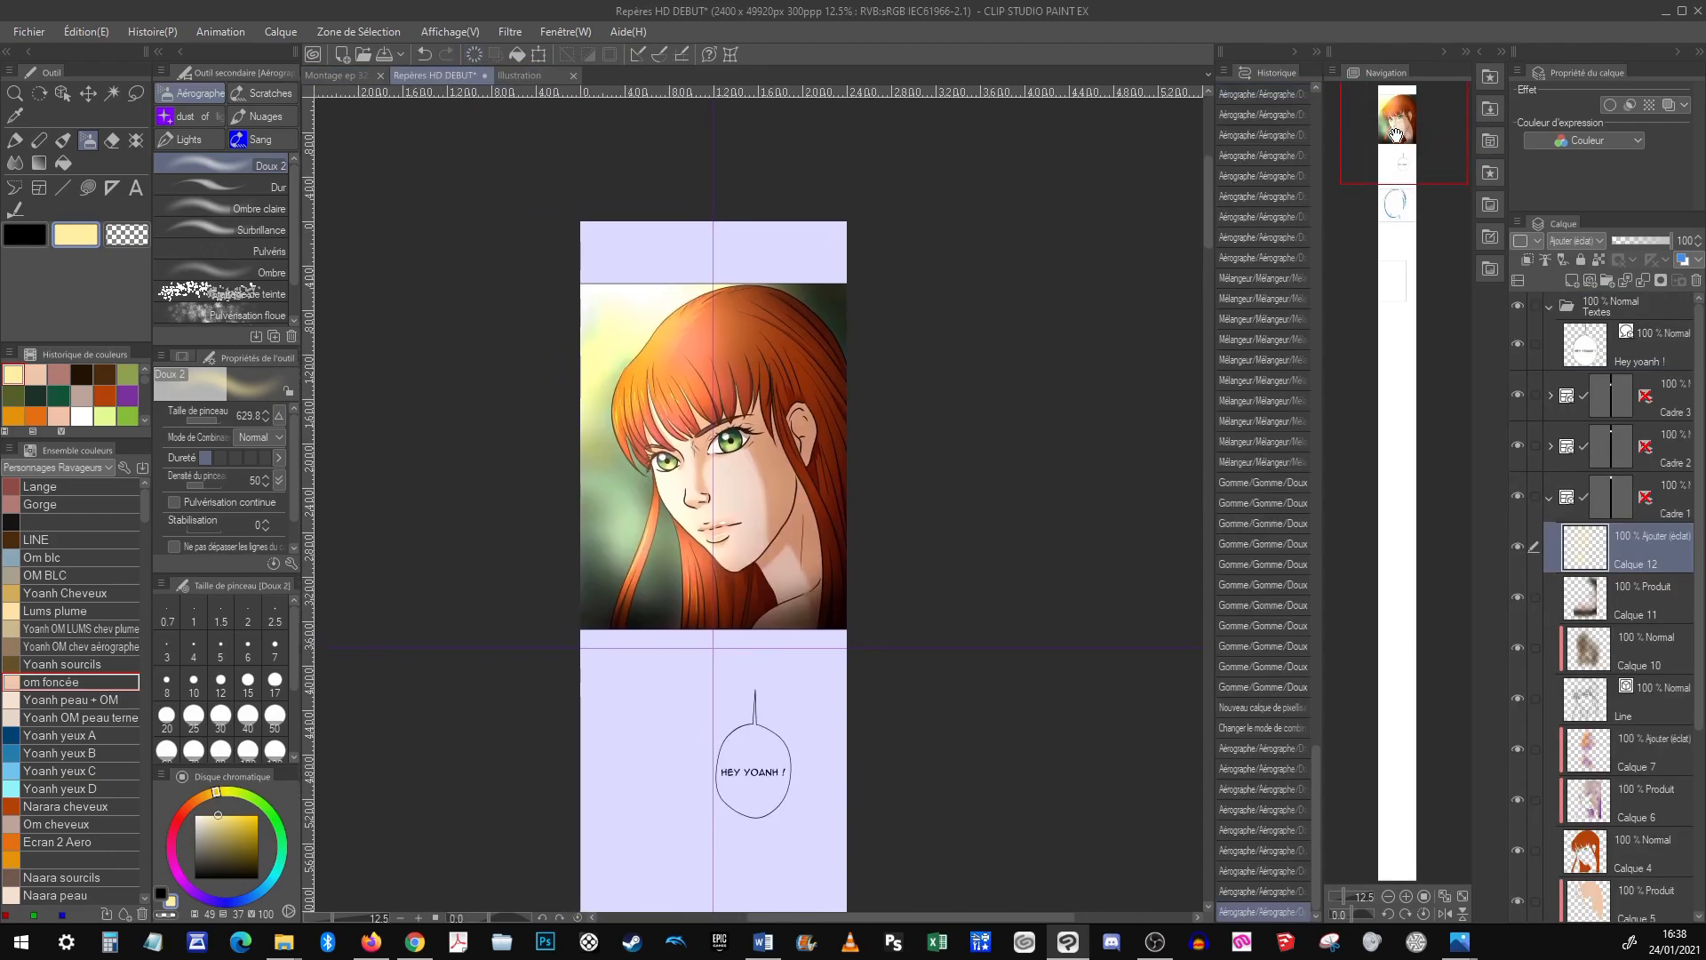
{"action": "left_click", "coordinate": [1406, 895]}
{"action": "left_click_drag", "start_coordinate": [1388, 102], "coordinate": [1420, 105]}
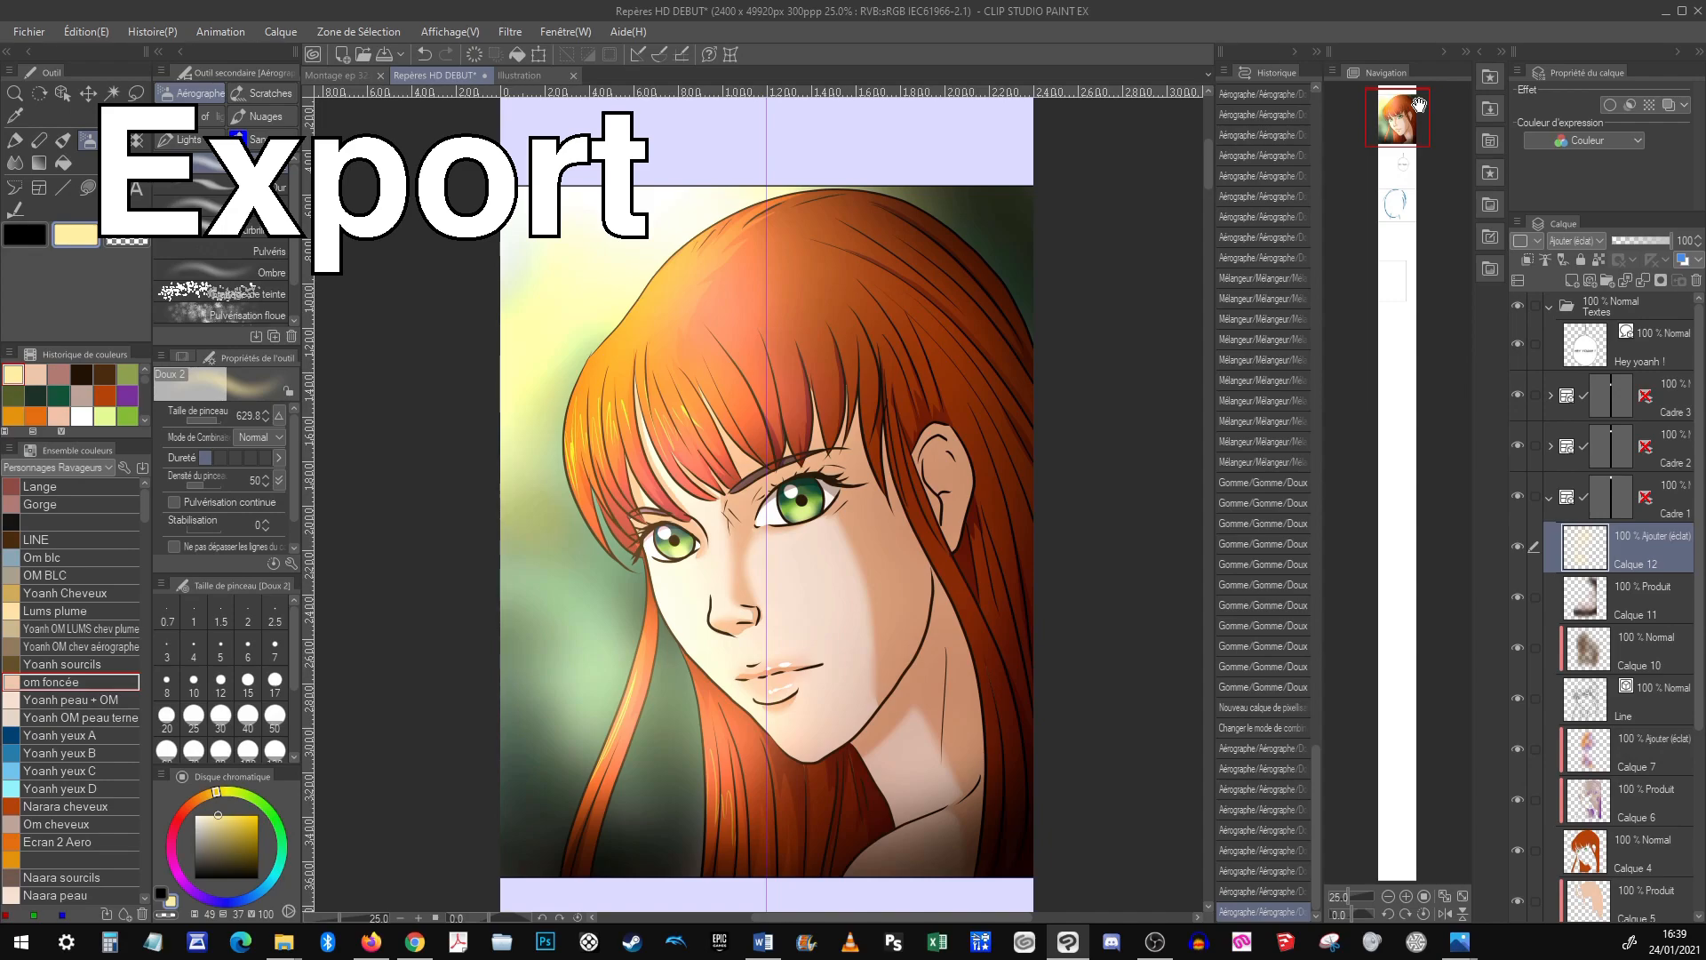
{"action": "left_click", "coordinate": [1388, 896]}
{"action": "left_click", "coordinate": [1388, 896]}
{"action": "left_click_drag", "start_coordinate": [1053, 807], "coordinate": [1023, 624]}
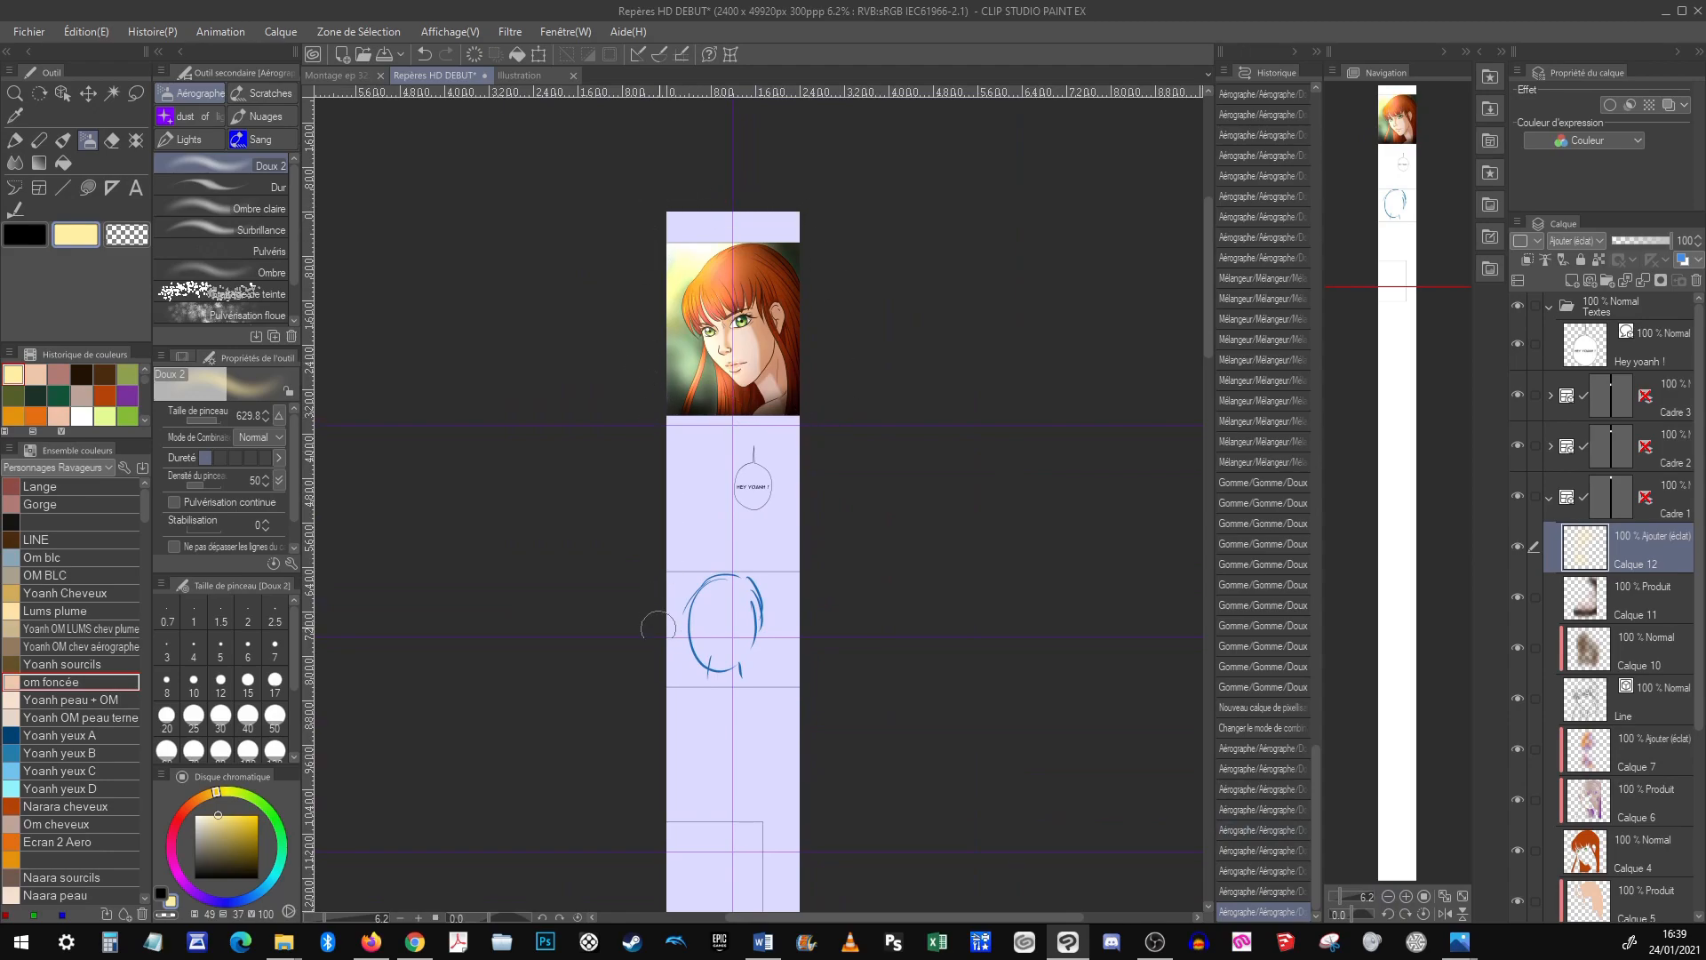
{"action": "scroll", "coordinate": [842, 488], "scroll_direction": "down", "scroll_amount": 3}
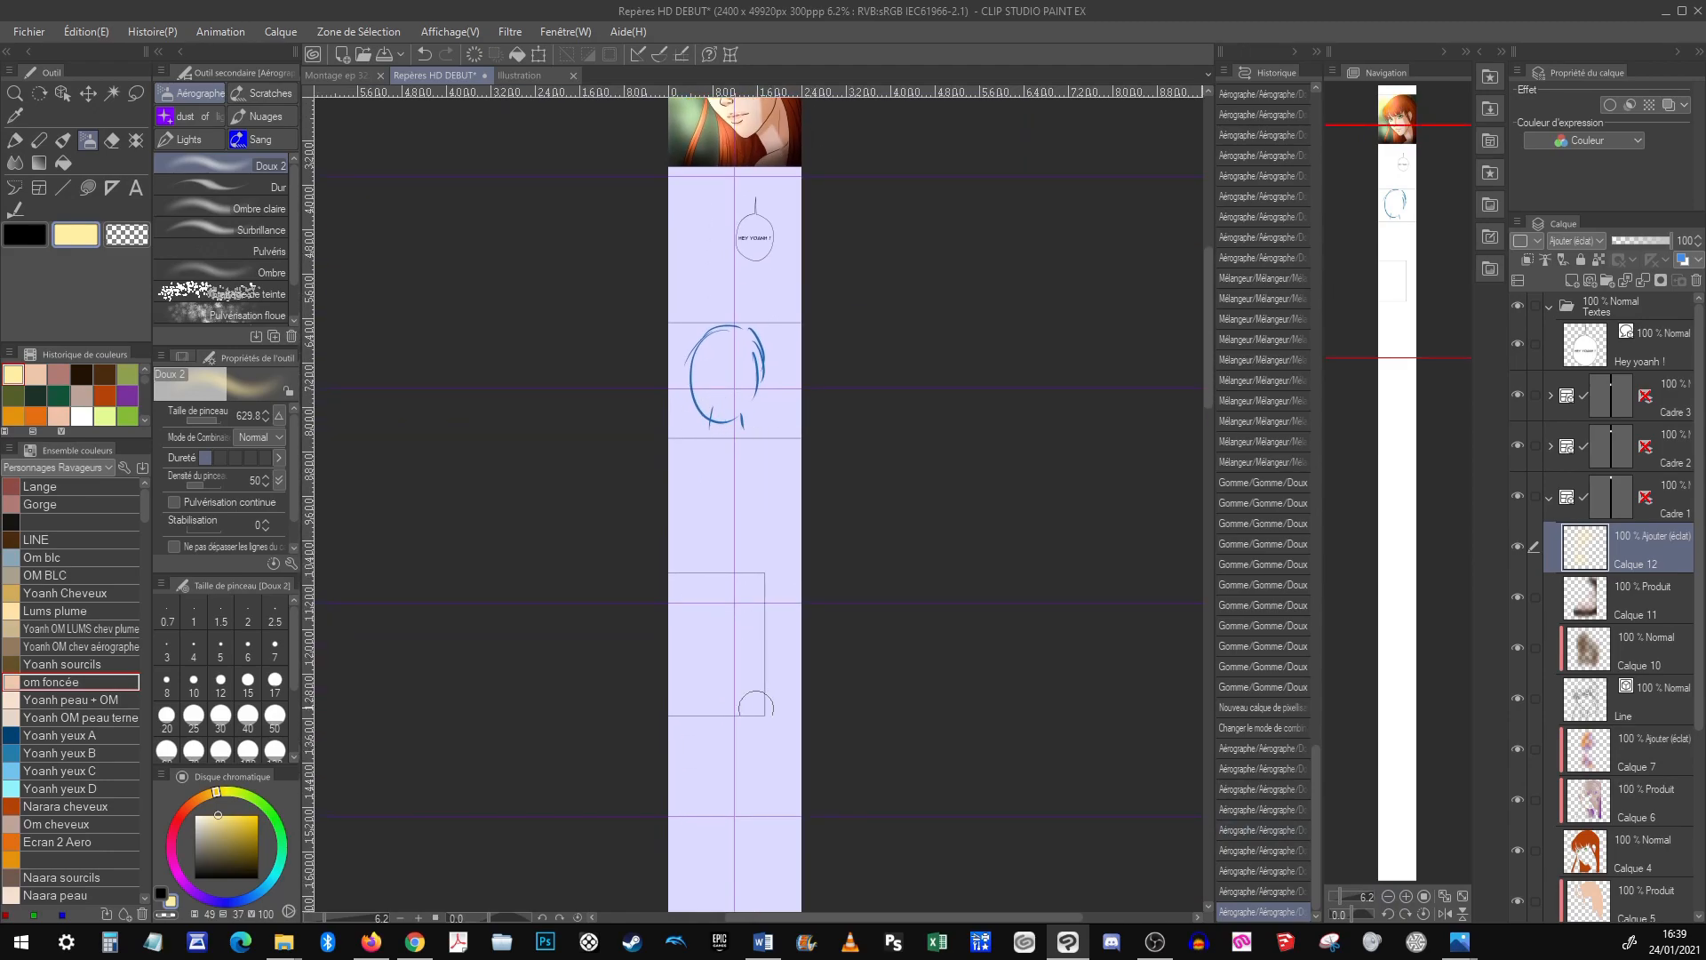
{"action": "scroll", "coordinate": [1040, 495], "scroll_direction": "up", "scroll_amount": 3}
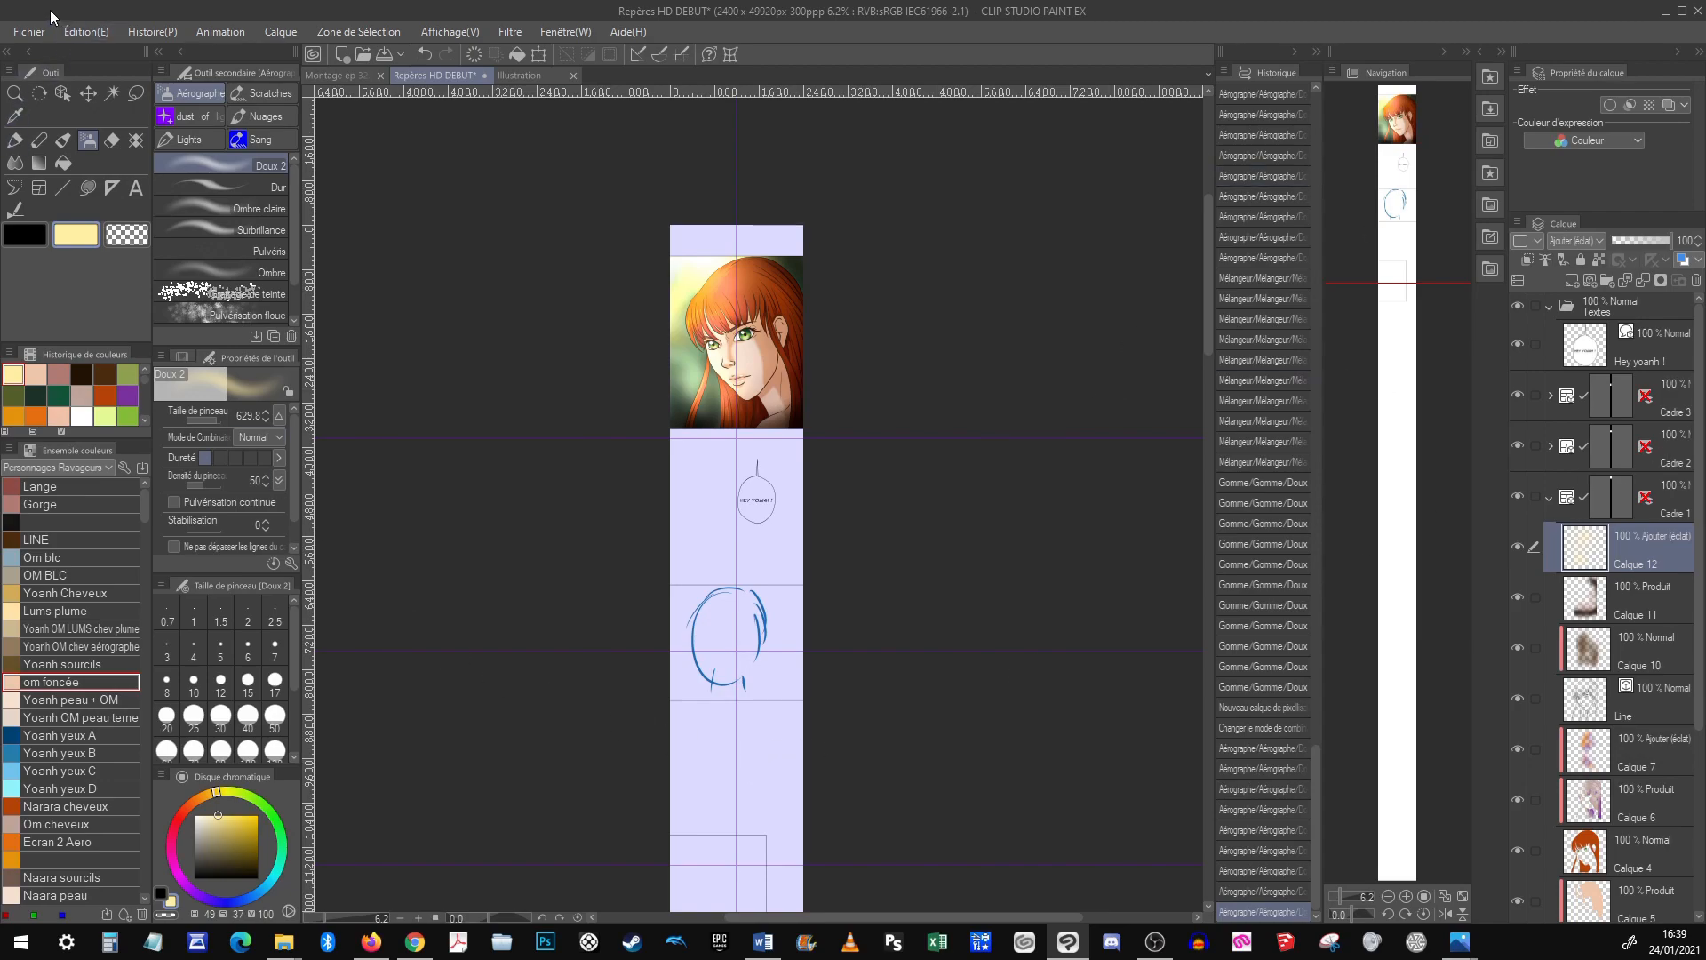
Start a webtoon export with the desktop Export folder as destination and PNG as the file format
{"action": "left_click", "coordinate": [30, 31]}
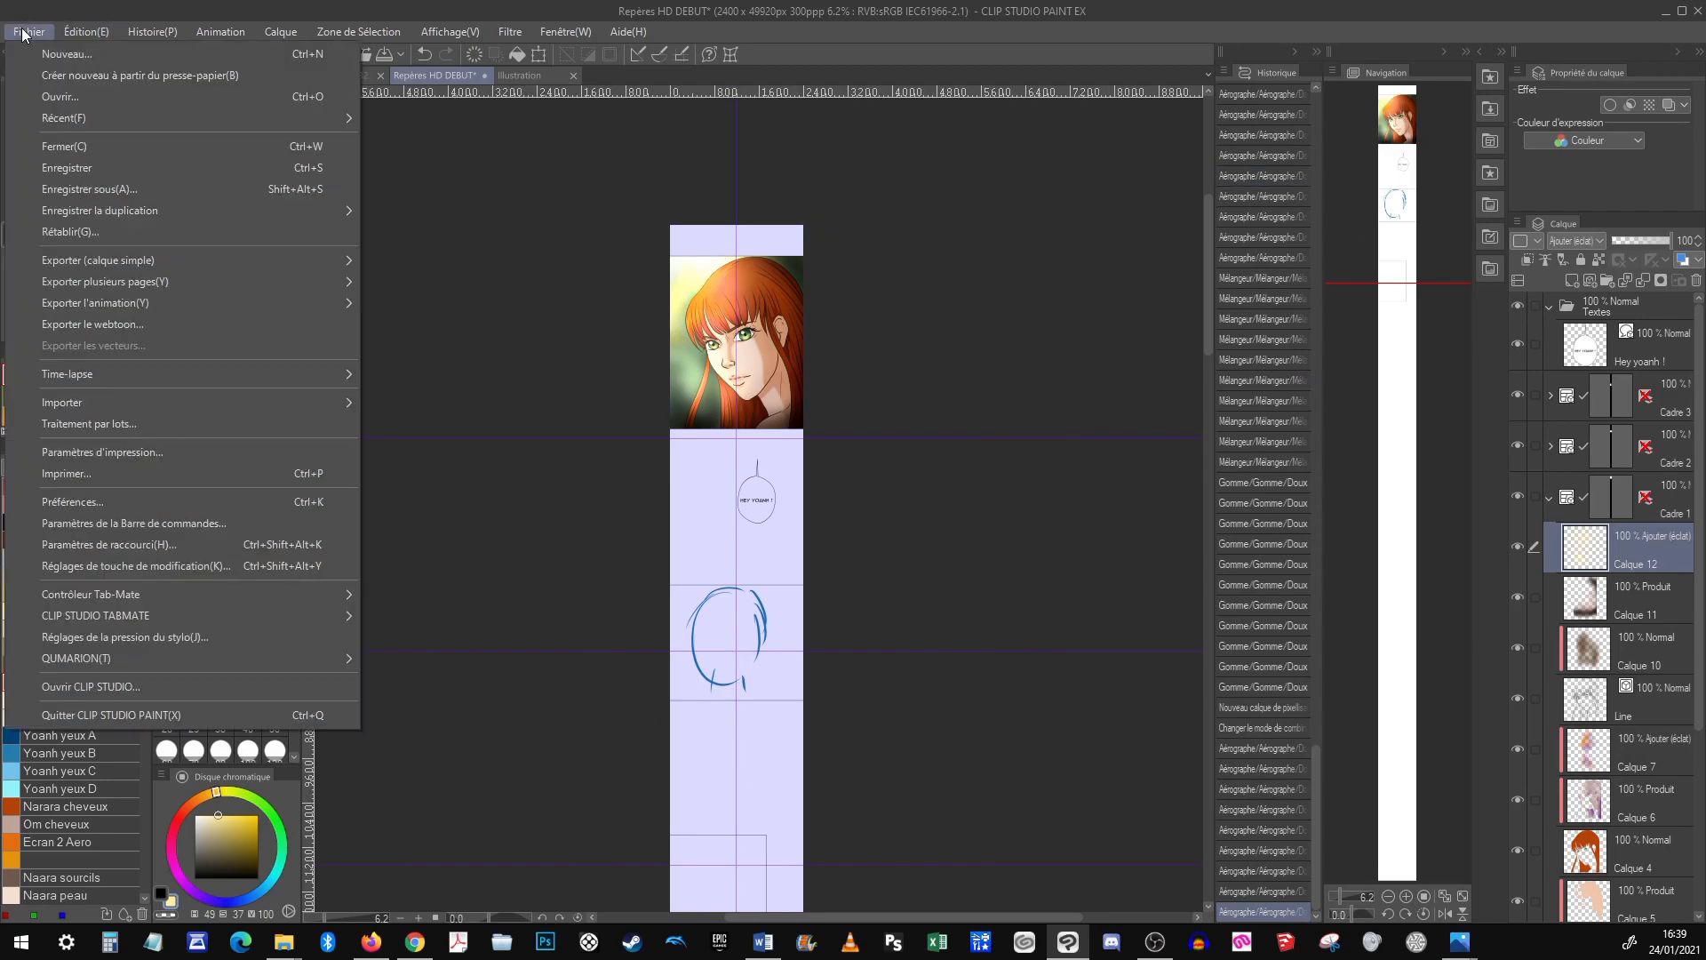
{"action": "left_click", "coordinate": [131, 323]}
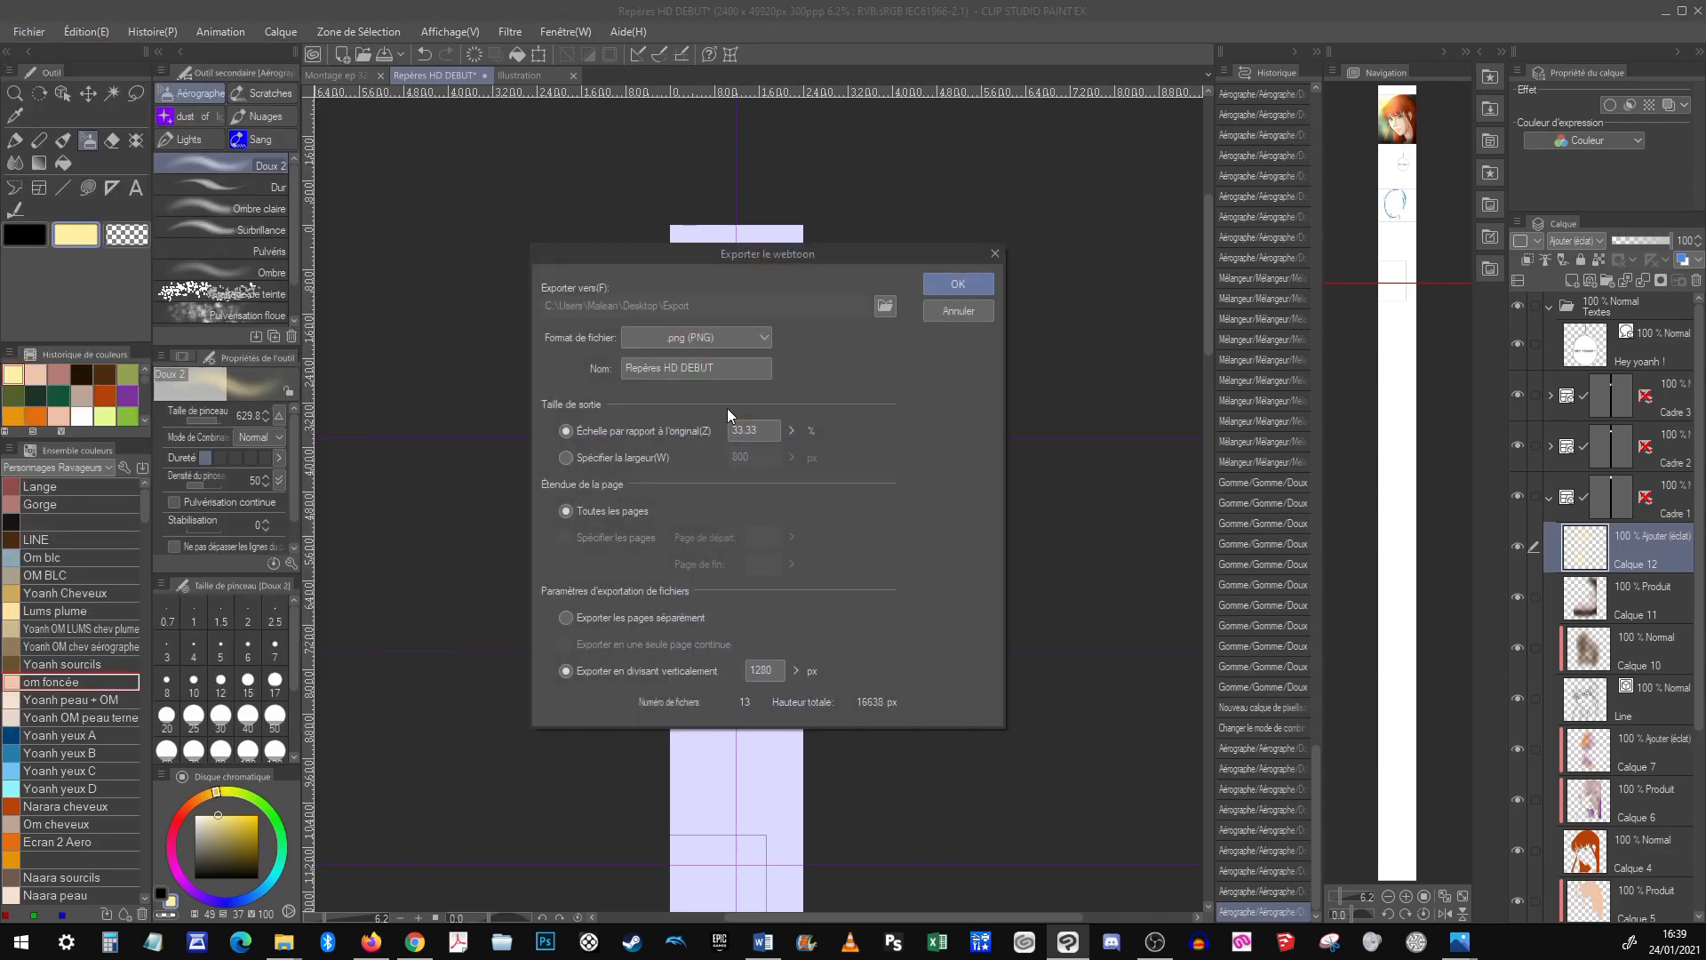
{"action": "left_click_drag", "start_coordinate": [840, 250], "coordinate": [832, 239]}
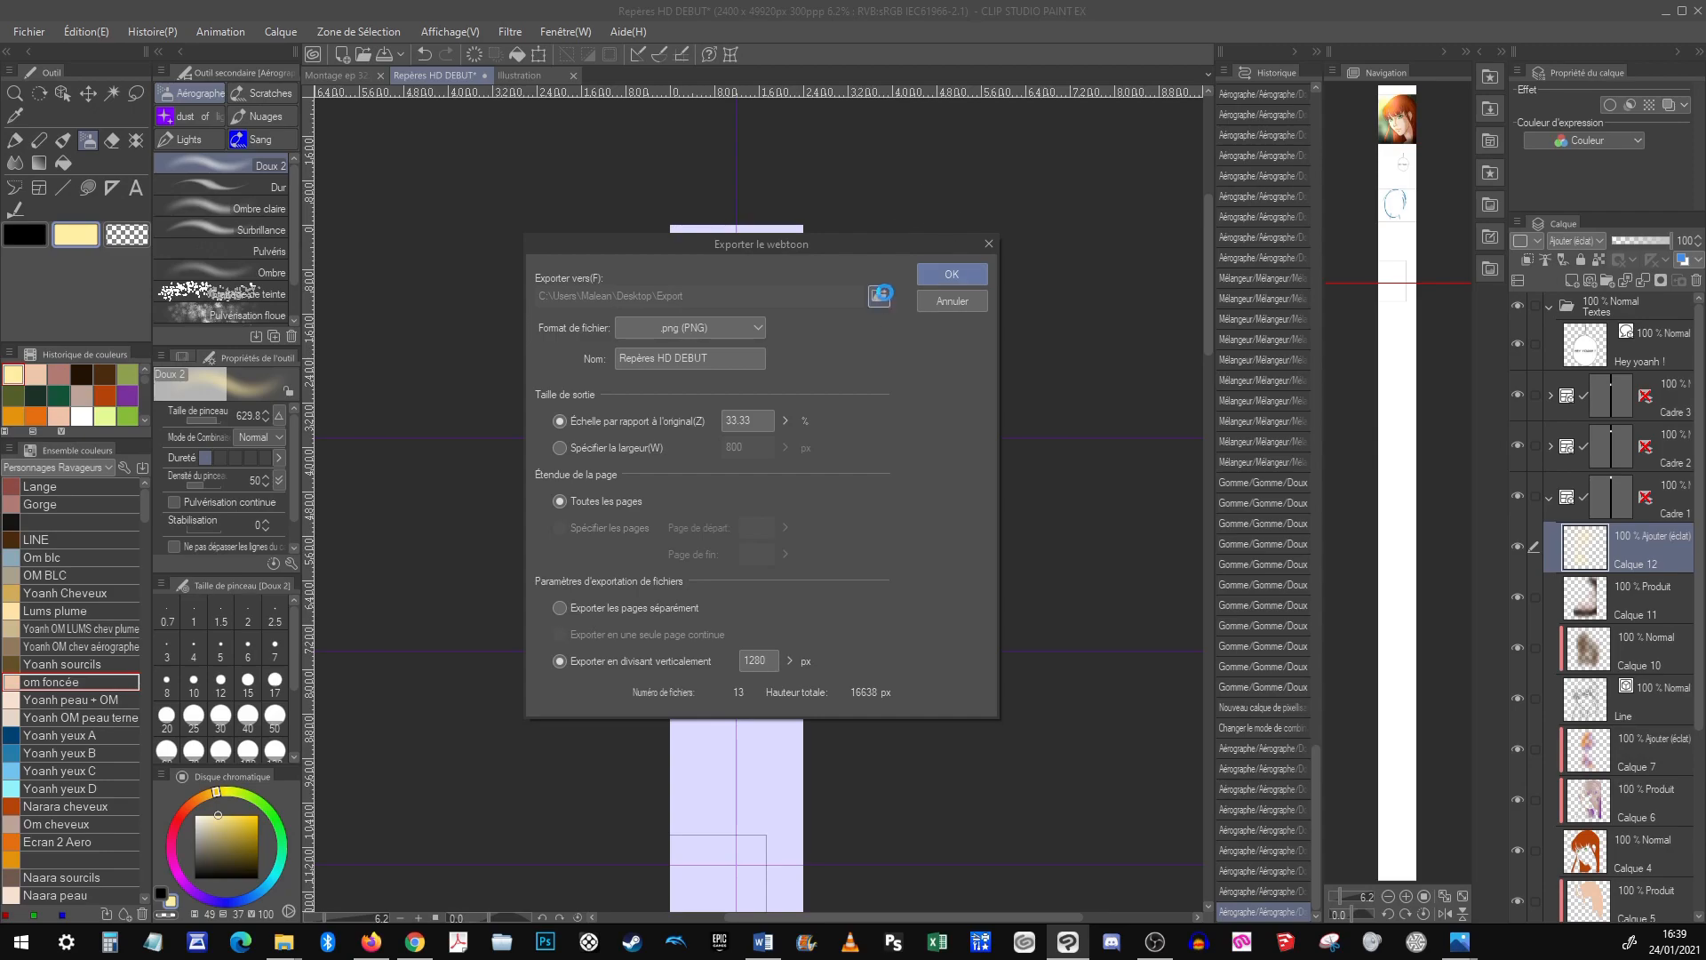
{"action": "left_click", "coordinate": [879, 296]}
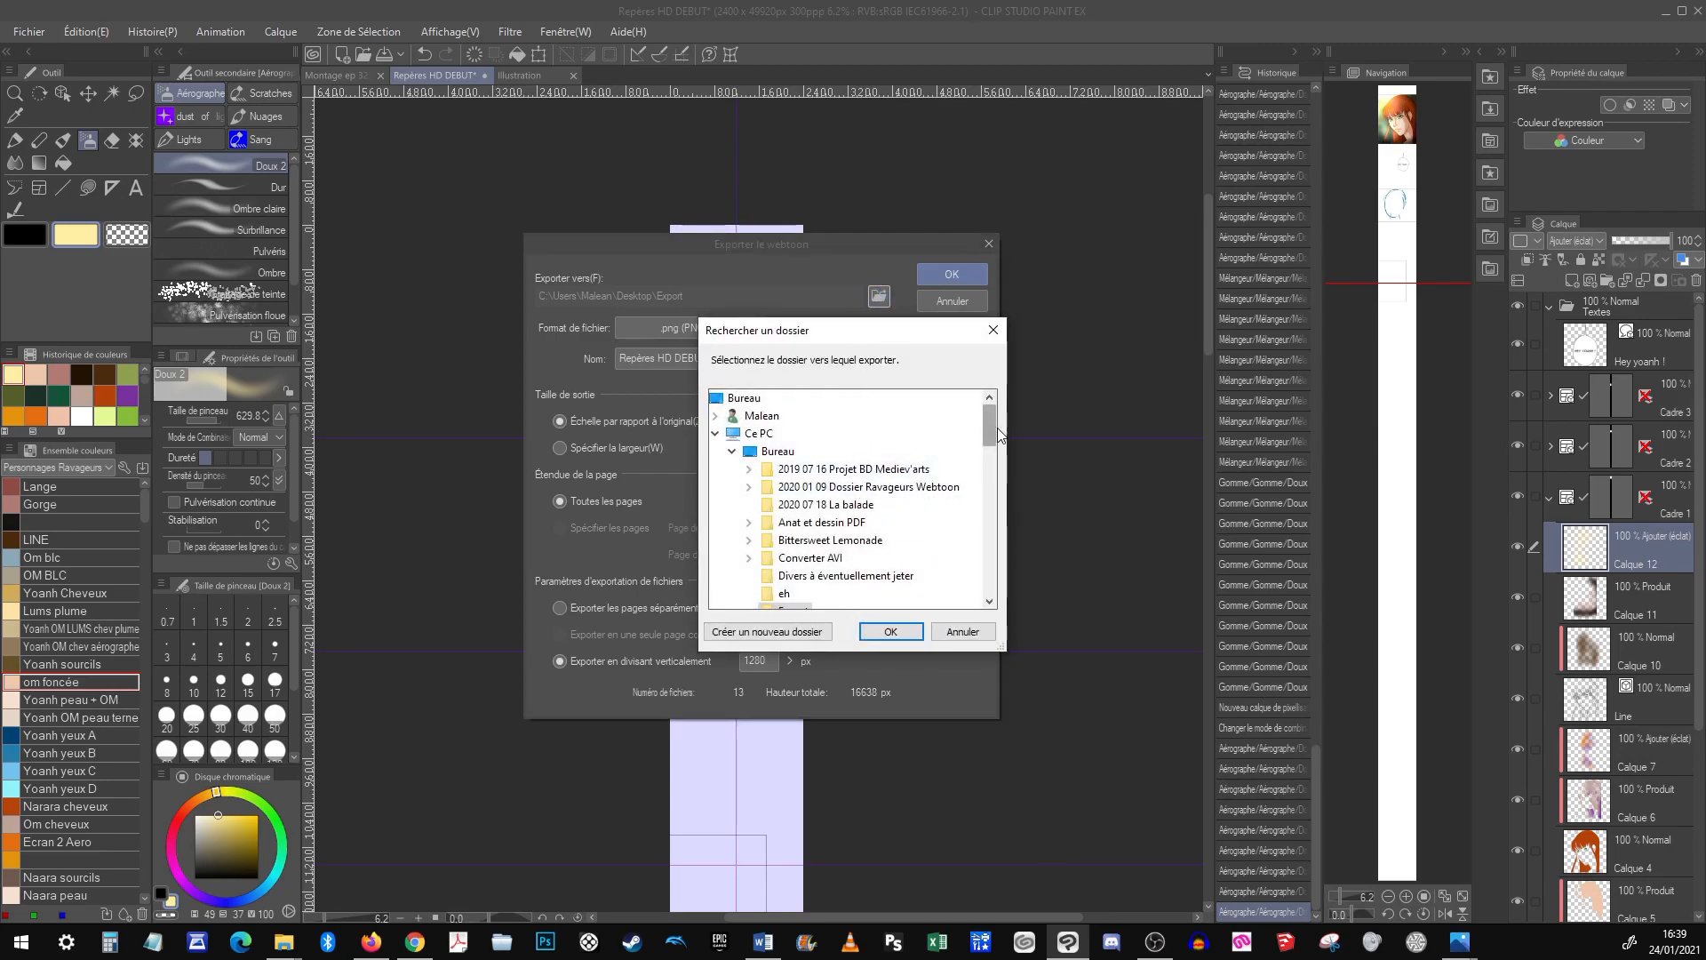
{"action": "mouse_move", "coordinate": [989, 425]}
{"action": "left_mouse_down"}
{"action": "mouse_move", "coordinate": [992, 464]}
{"action": "mouse_move", "coordinate": [993, 429]}
{"action": "left_mouse_up"}
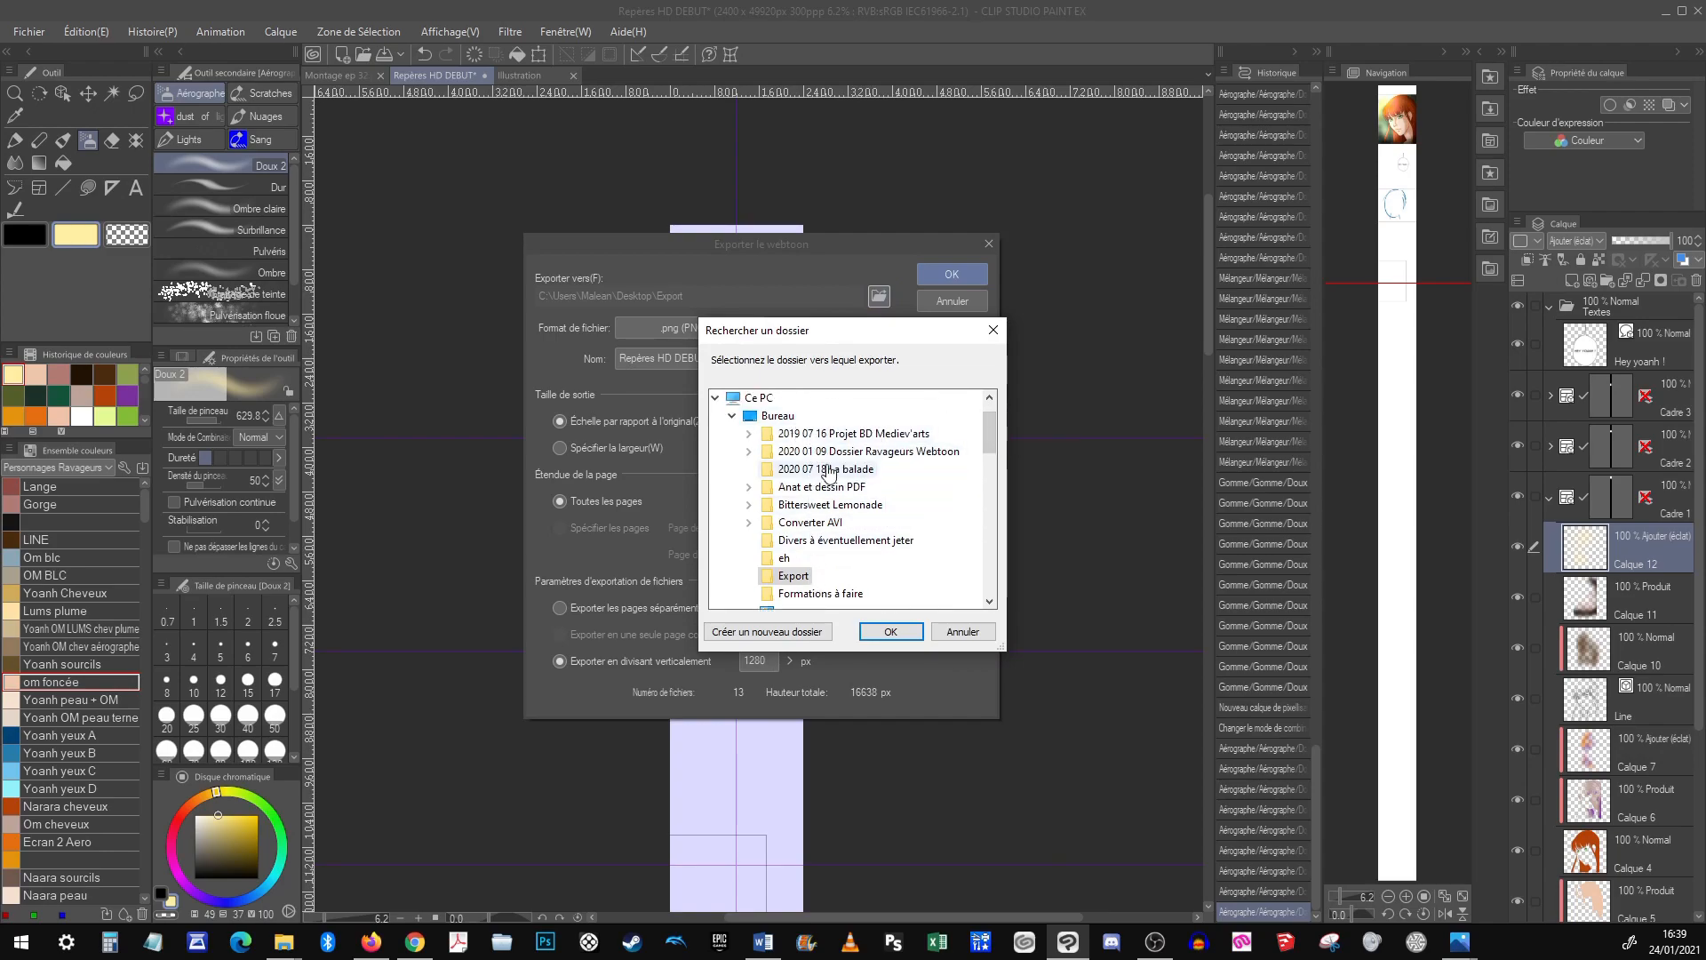
{"action": "left_click", "coordinate": [794, 576]}
{"action": "left_click", "coordinate": [890, 632]}
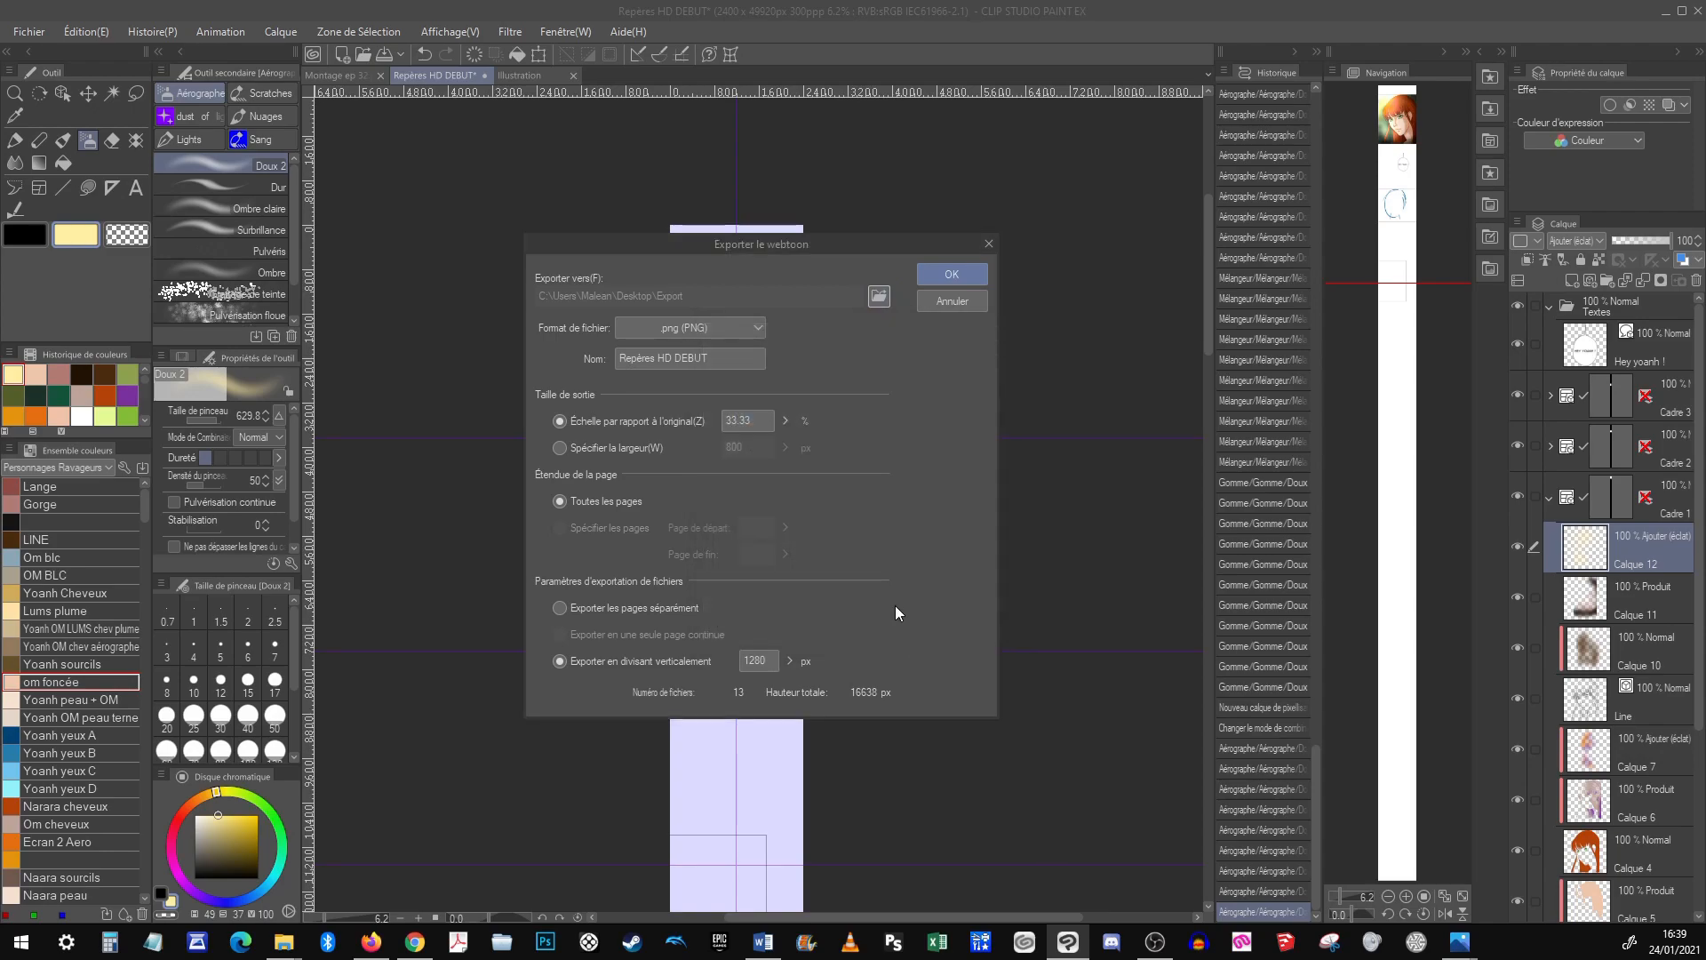
{"action": "left_click", "coordinate": [675, 328]}
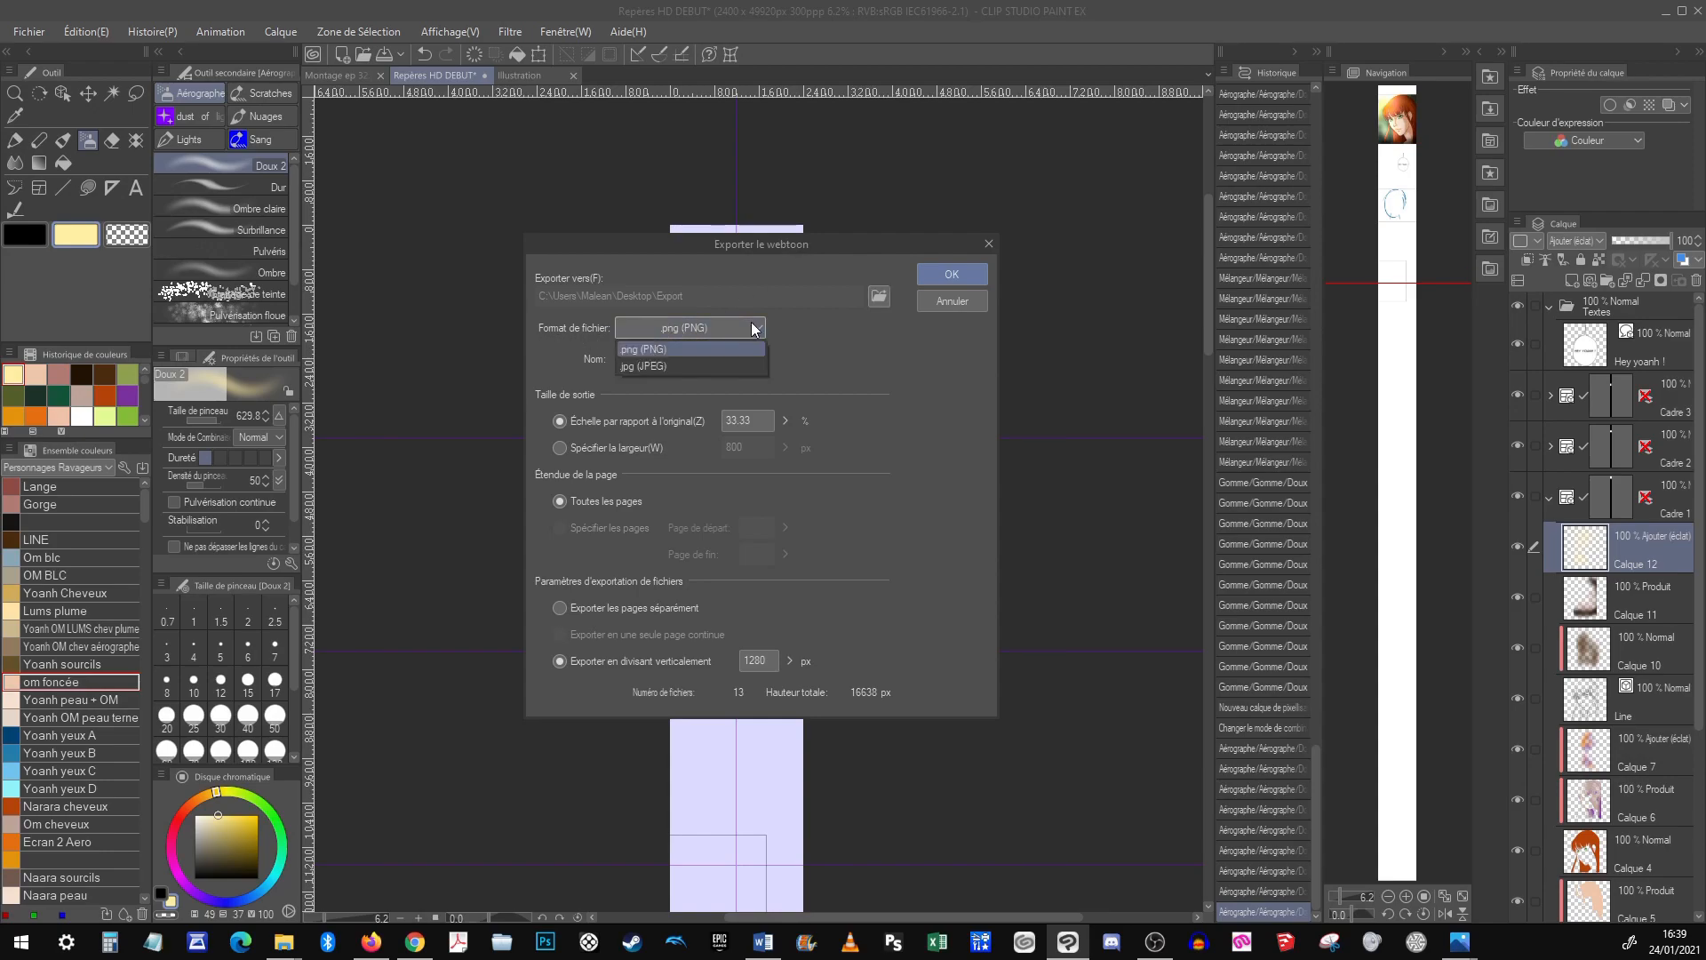
{"action": "left_click", "coordinate": [723, 354]}
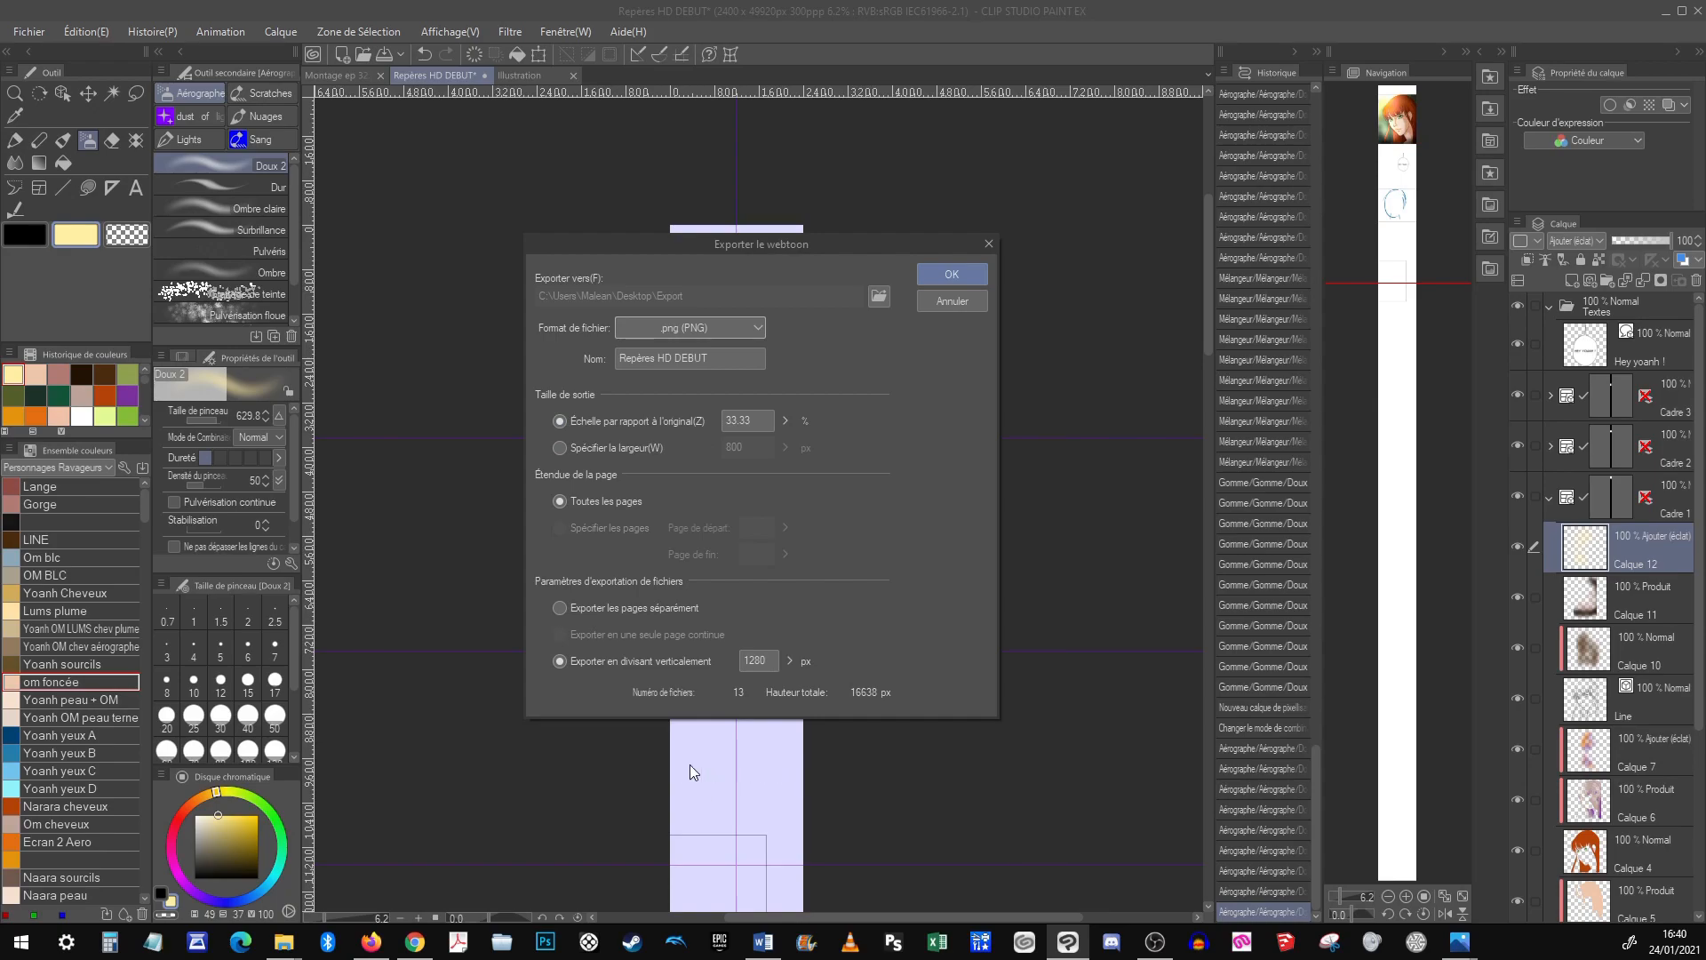
Set the export scale to 100% of the original size
{"action": "left_click", "coordinate": [736, 419]}
{"action": "type", "text": "100"}
{"action": "left_click", "coordinate": [752, 419]}
Specify an output width of 800 px with vertical slices of 1280 px and run the webtoon export
{"action": "left_click", "coordinate": [560, 447]}
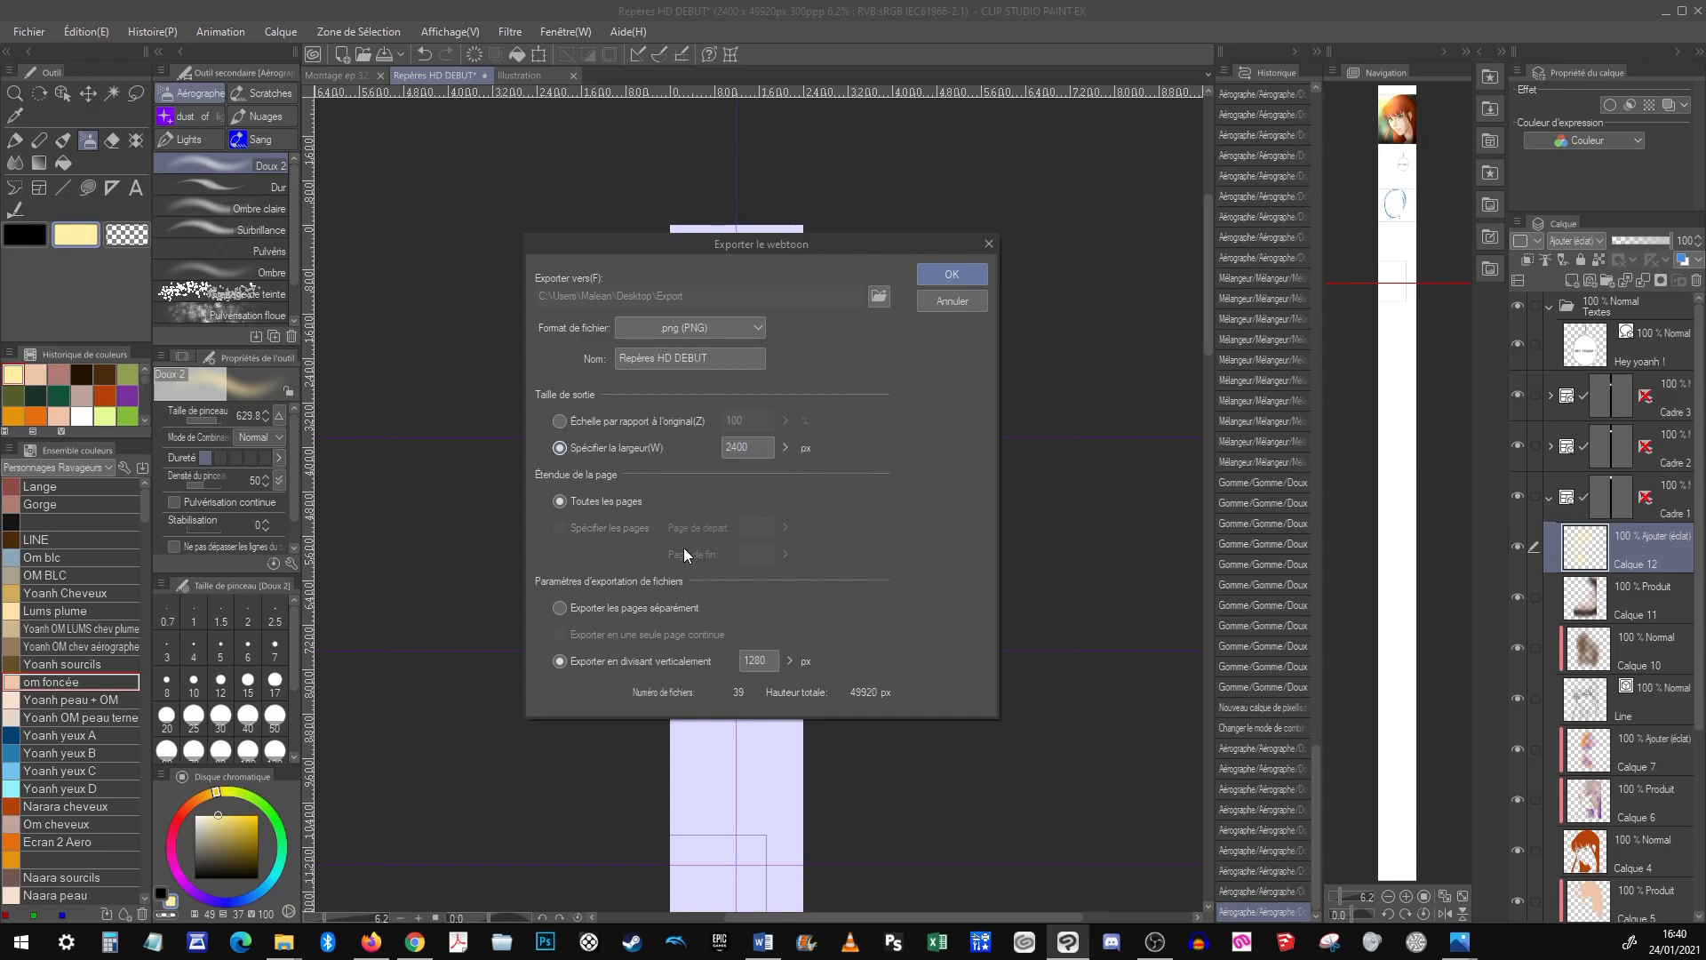
{"action": "left_click", "coordinate": [760, 446]}
{"action": "type", "text": "80"}
{"action": "left_click", "coordinate": [763, 661]}
{"action": "left_click", "coordinate": [751, 660]}
{"action": "left_click", "coordinate": [969, 275]}
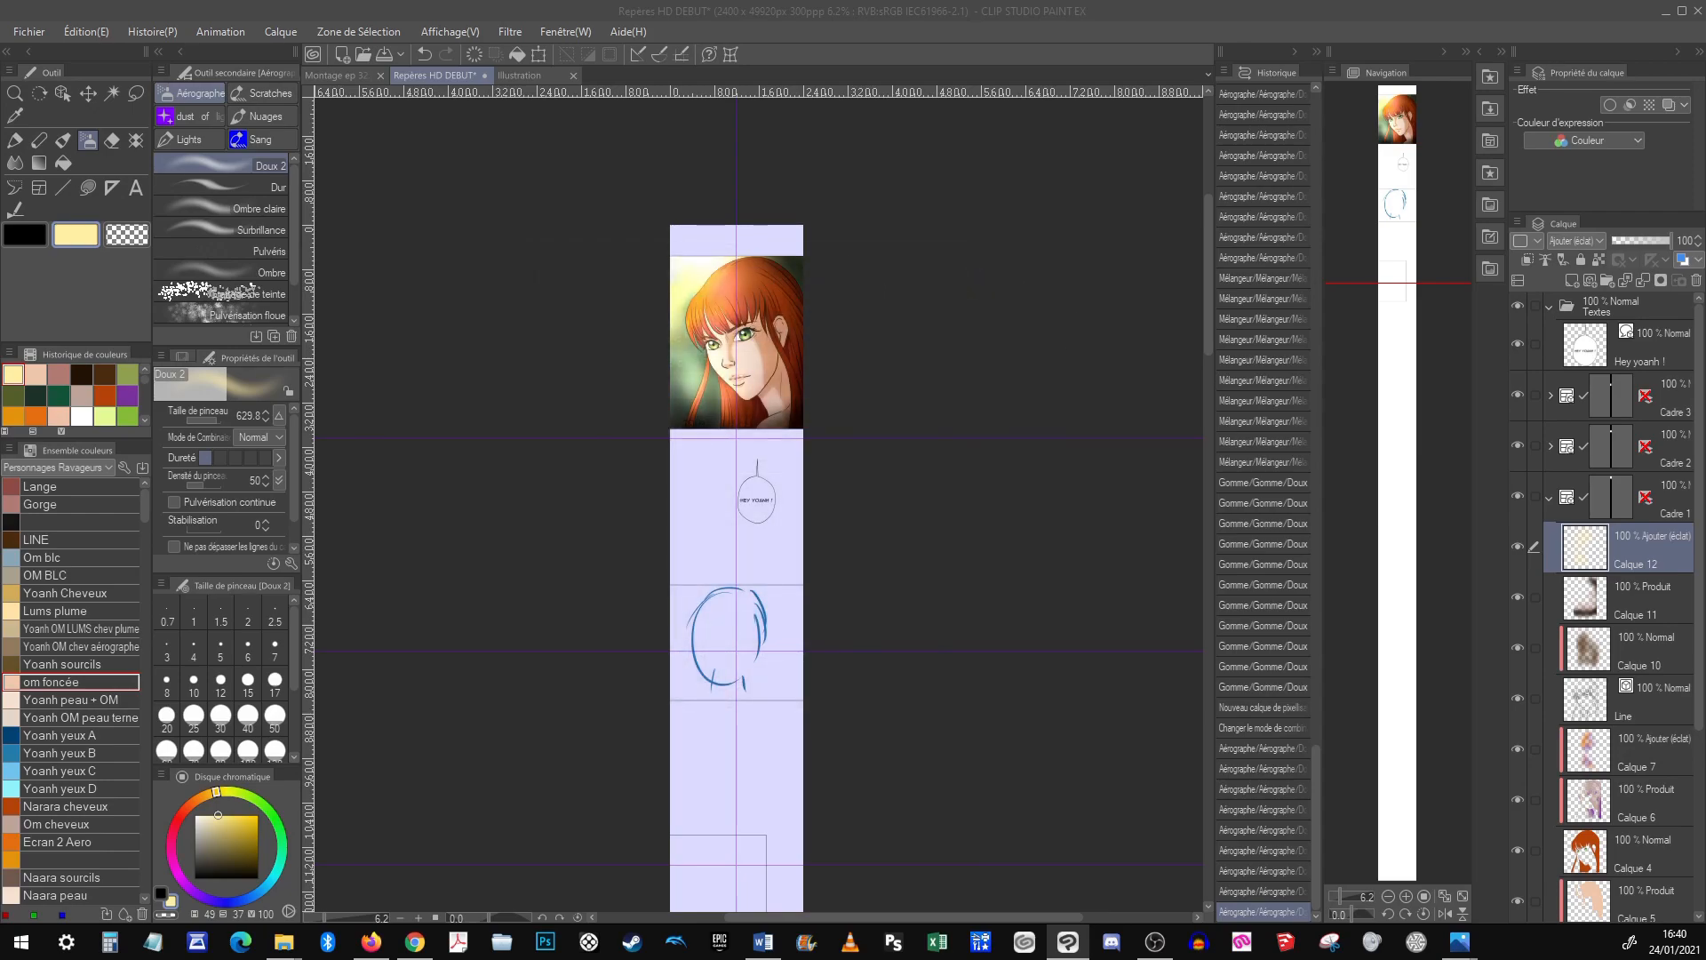
Open the exported slice Repères HD DEBUT_001.png from the desktop Export folder
{"action": "key", "text": "super+d"}
{"action": "key", "text": "super+d"}
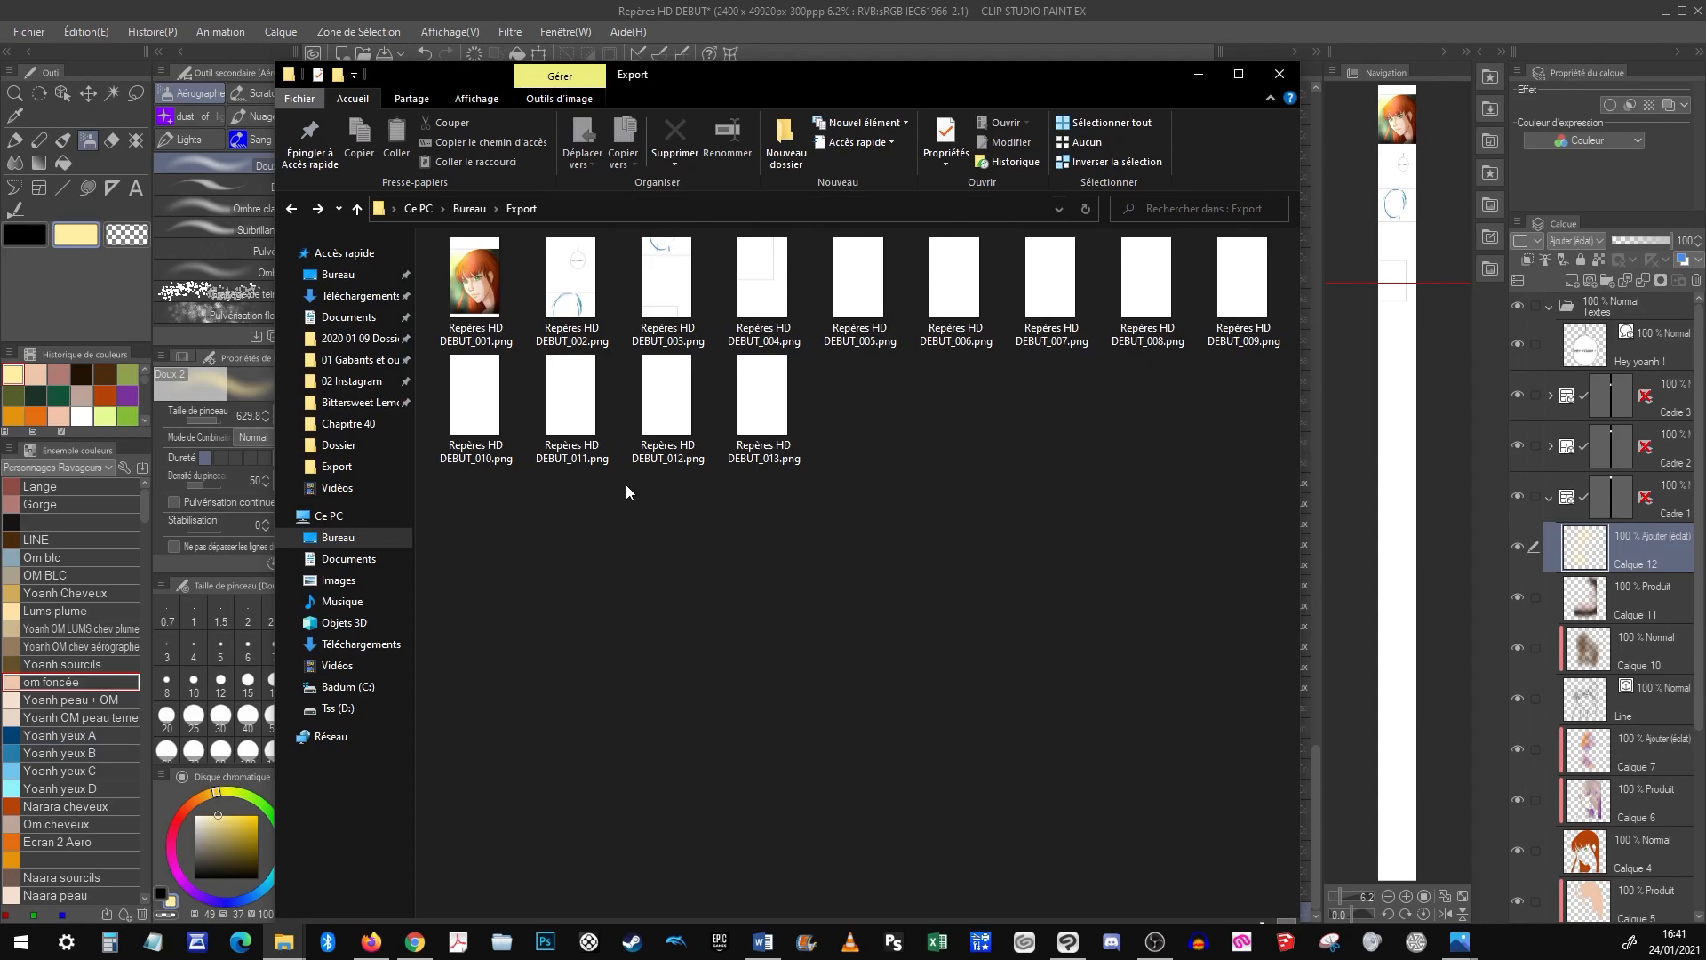
{"action": "double_click", "coordinate": [458, 309]}
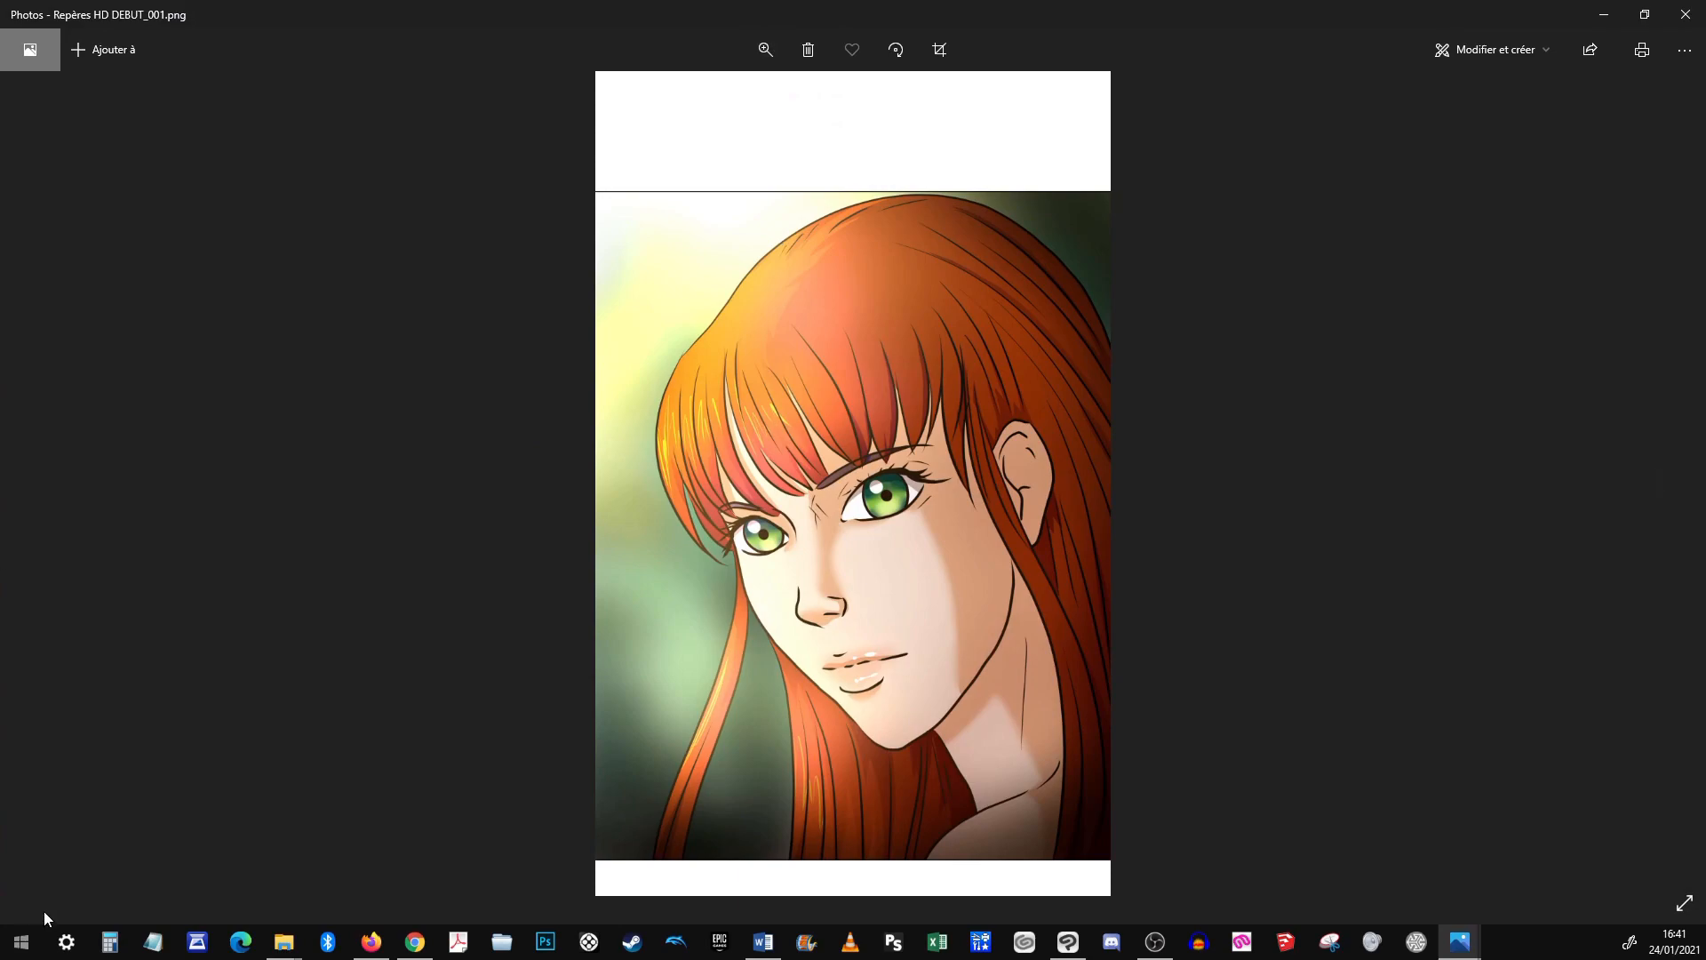
Return to Clip Studio Paint, check the file name in the webtoon export settings, and cancel the export
{"action": "left_click", "coordinate": [1067, 941]}
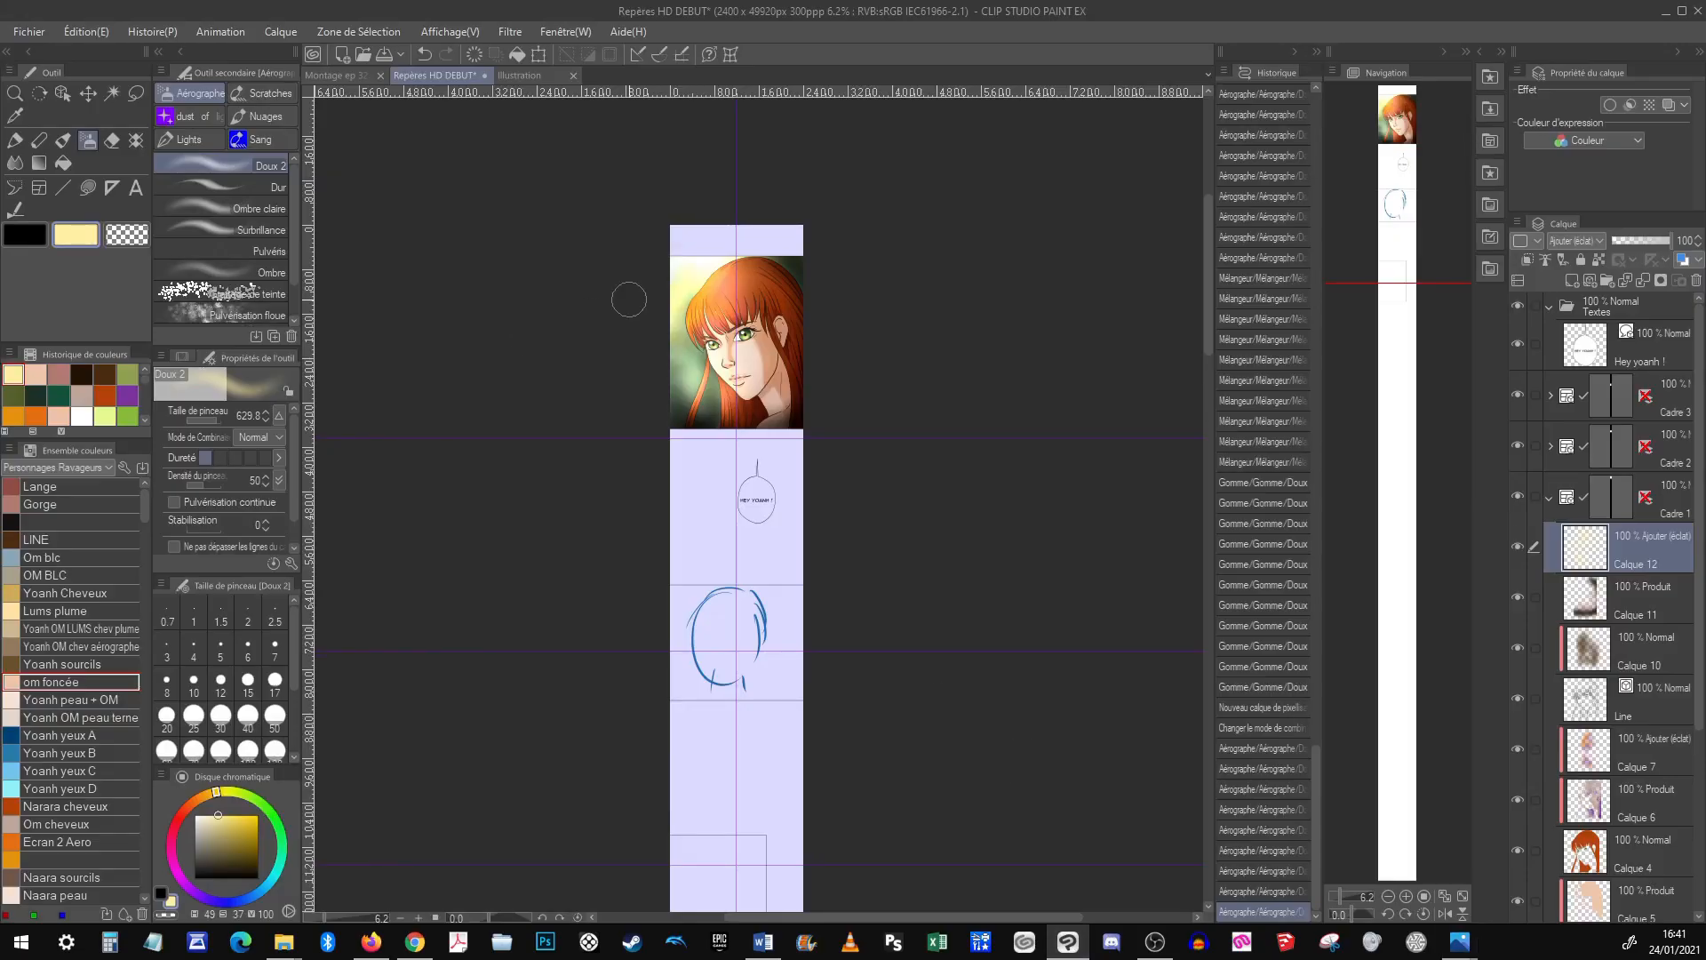
{"action": "left_click", "coordinate": [25, 35]}
{"action": "key", "text": "Right"}
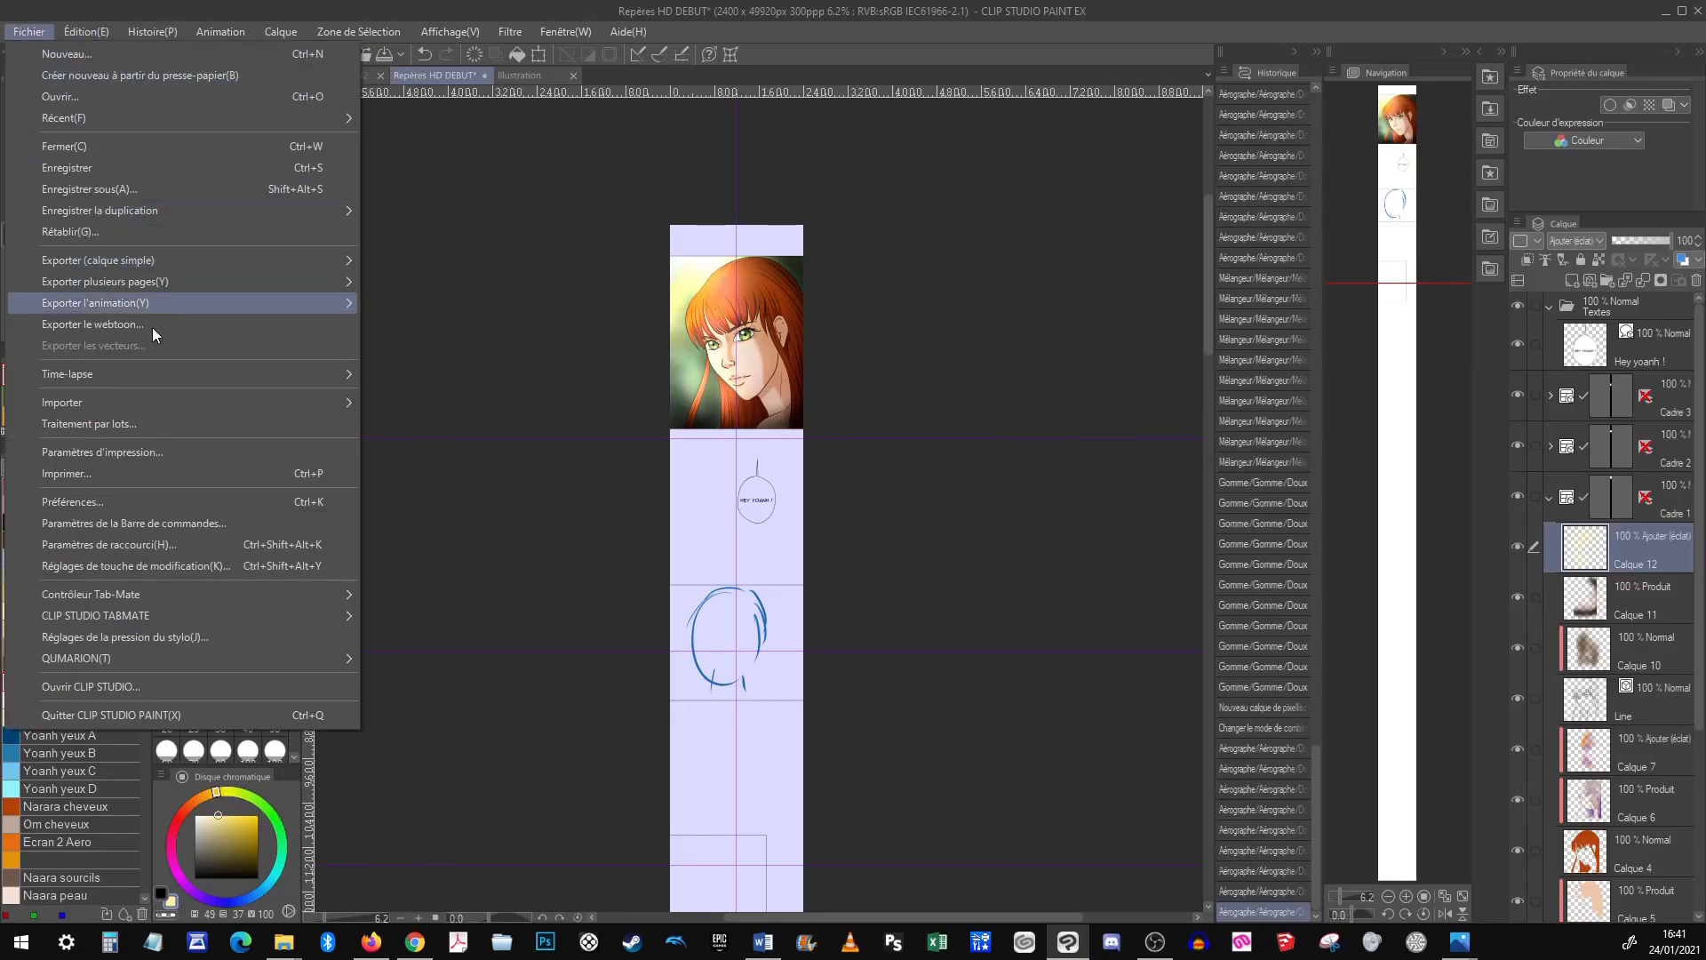
{"action": "left_click", "coordinate": [158, 323]}
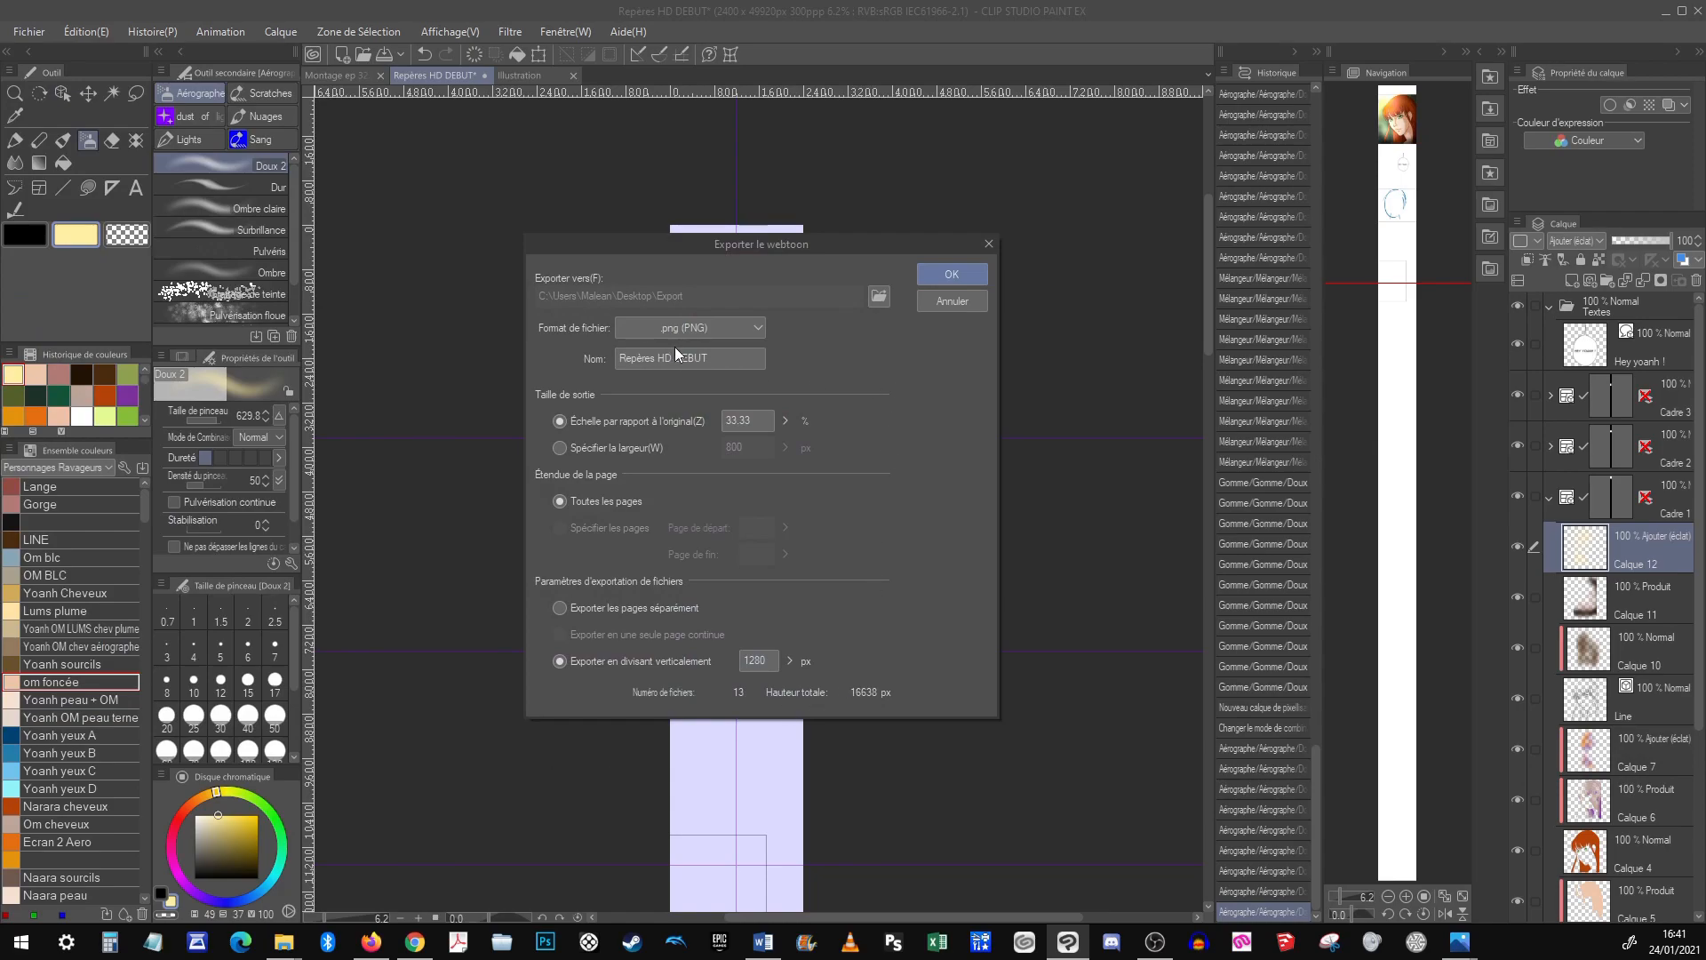
{"action": "left_click", "coordinate": [697, 364]}
{"action": "left_click_drag", "start_coordinate": [628, 352], "coordinate": [566, 360]}
{"action": "left_click", "coordinate": [726, 357]}
{"action": "left_click", "coordinate": [952, 300]}
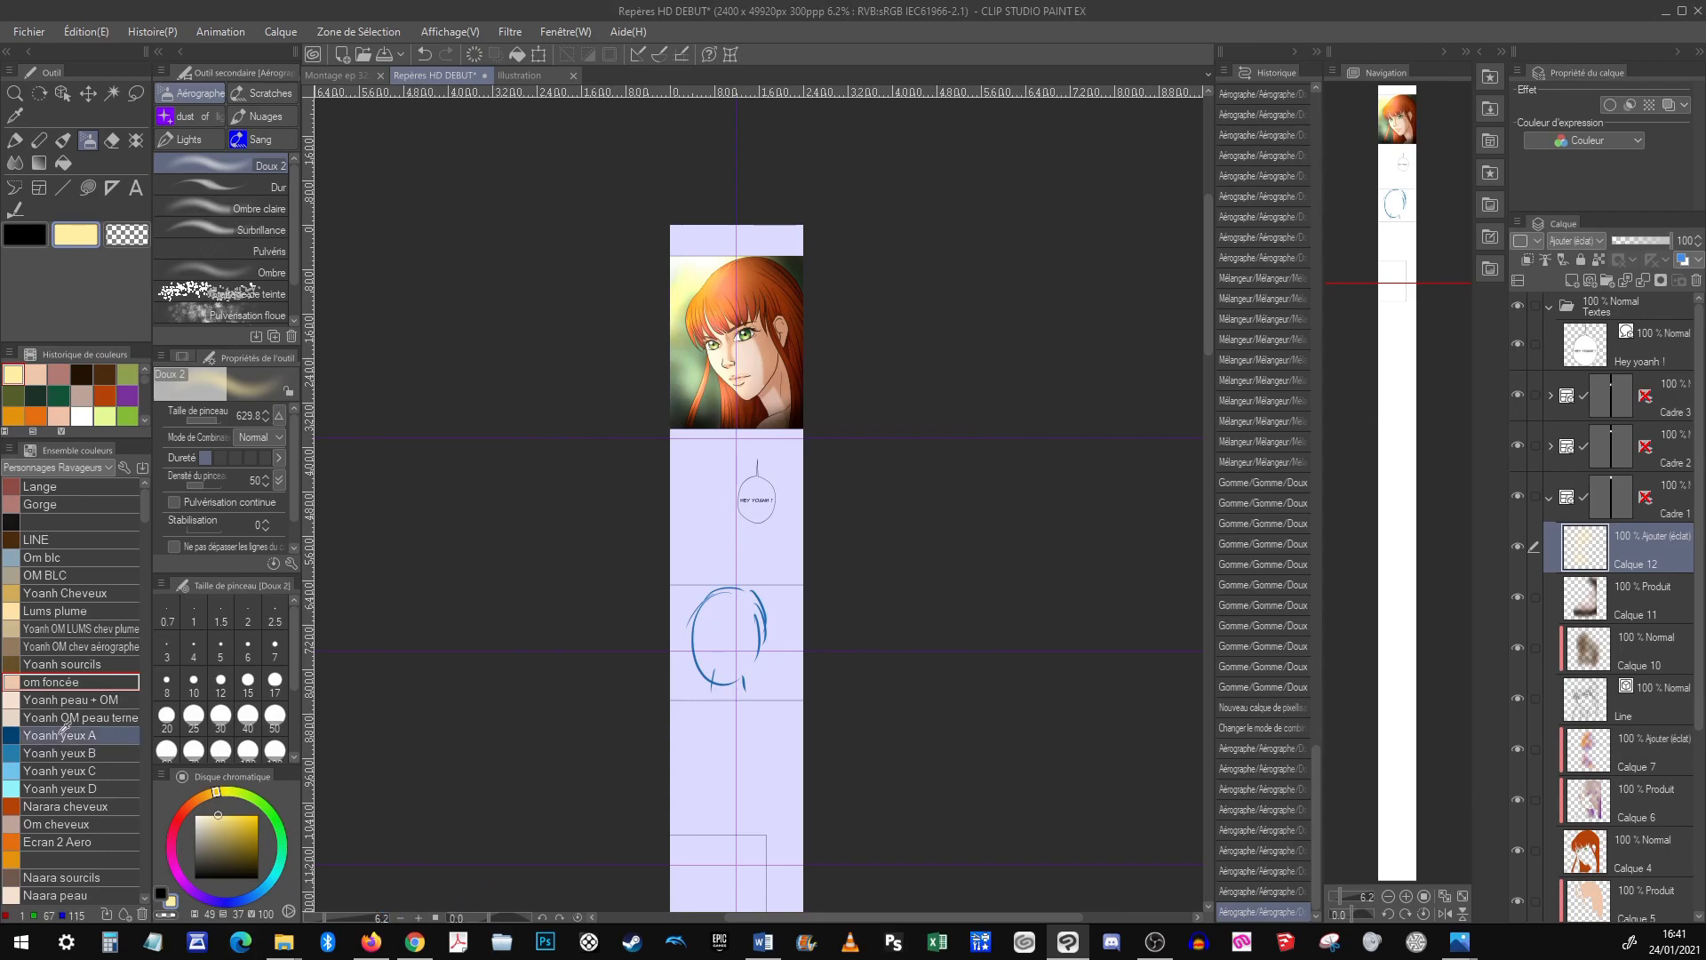
Review the numbered PNG slices in the Export folder and bring the first exported image back up in Photos
{"action": "left_click", "coordinate": [284, 942]}
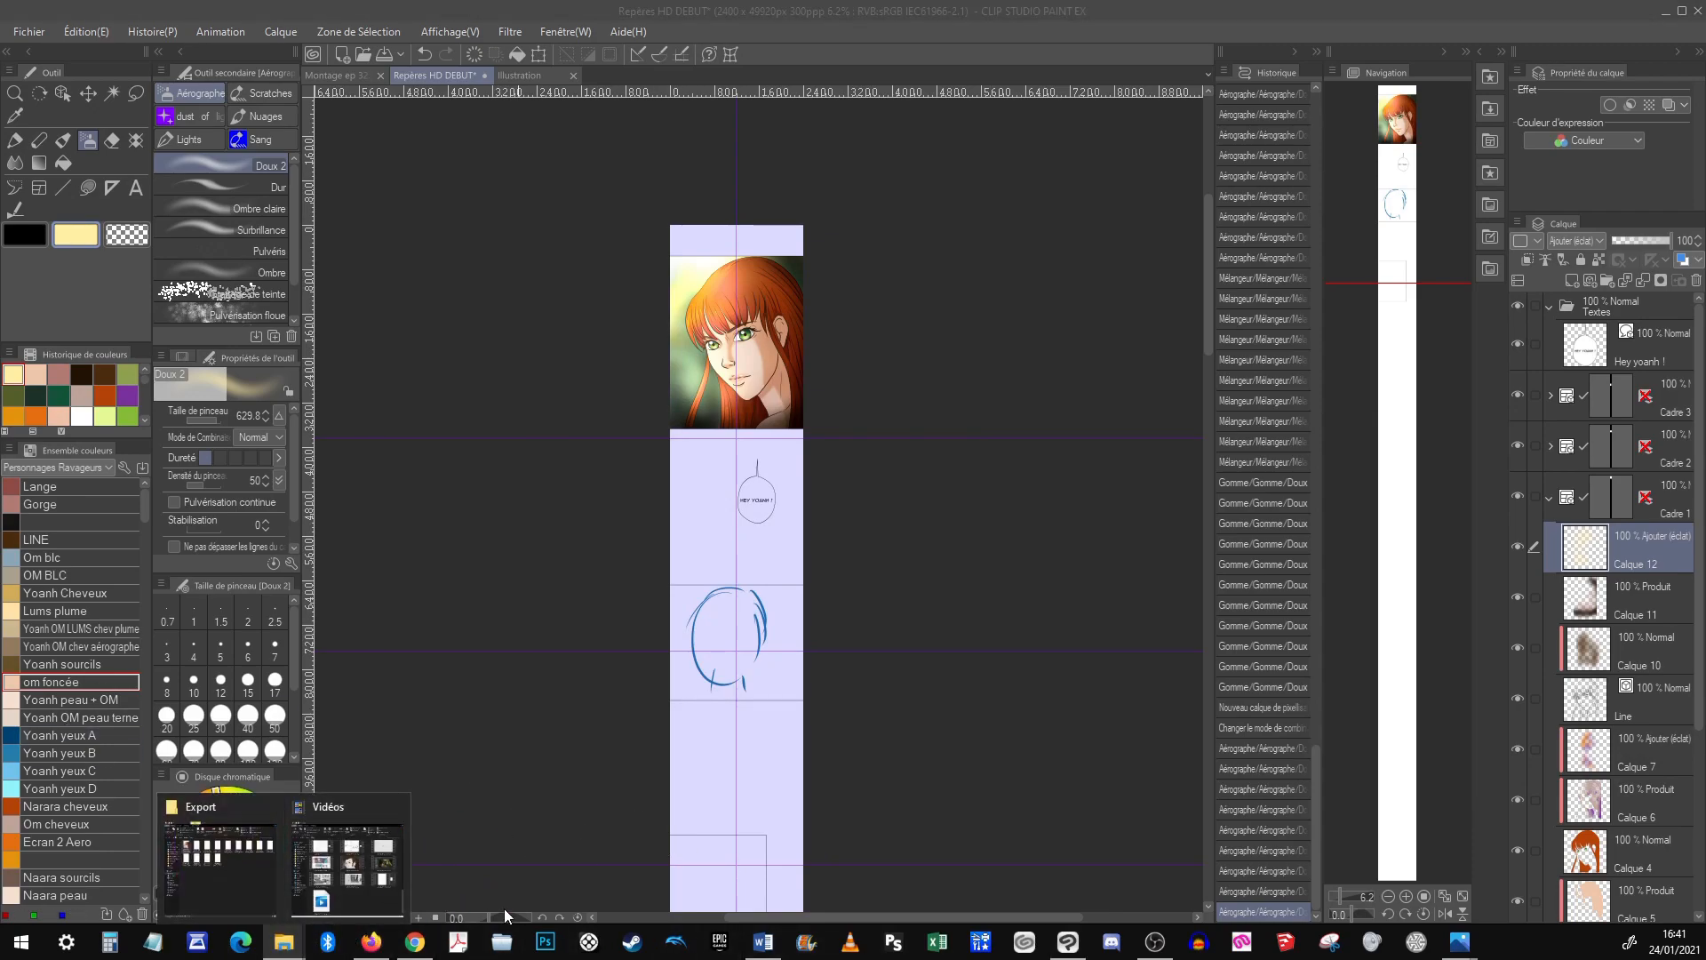
{"action": "left_click", "coordinate": [240, 866]}
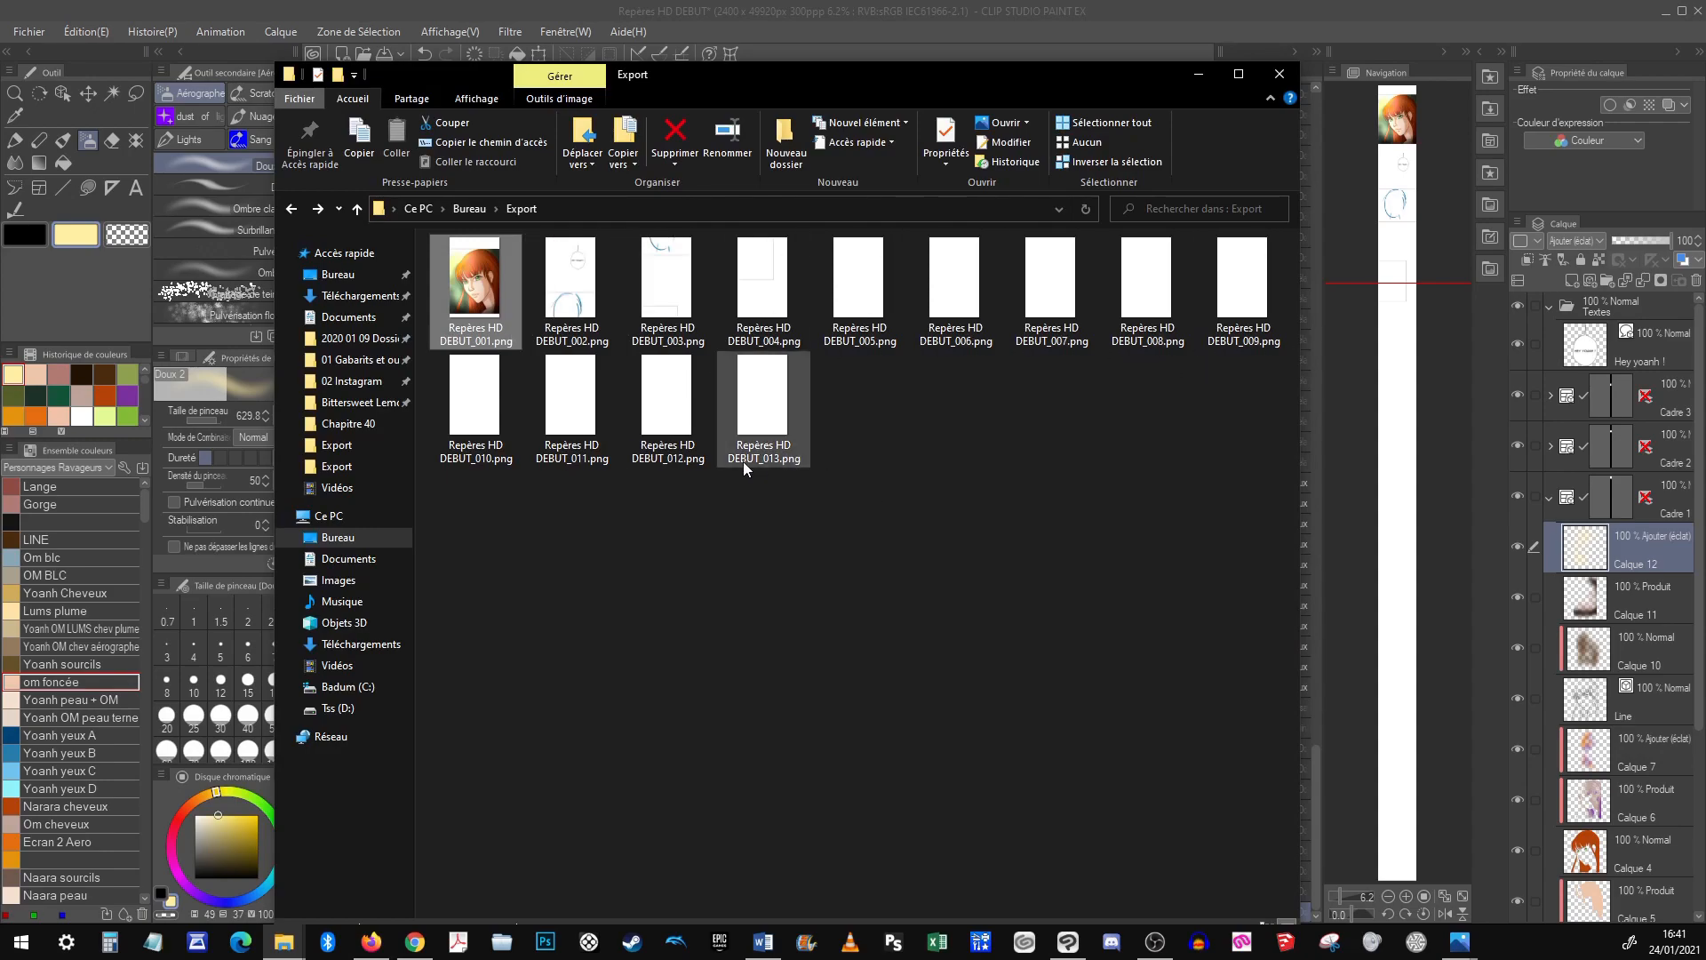
{"action": "left_click", "coordinate": [1044, 11]}
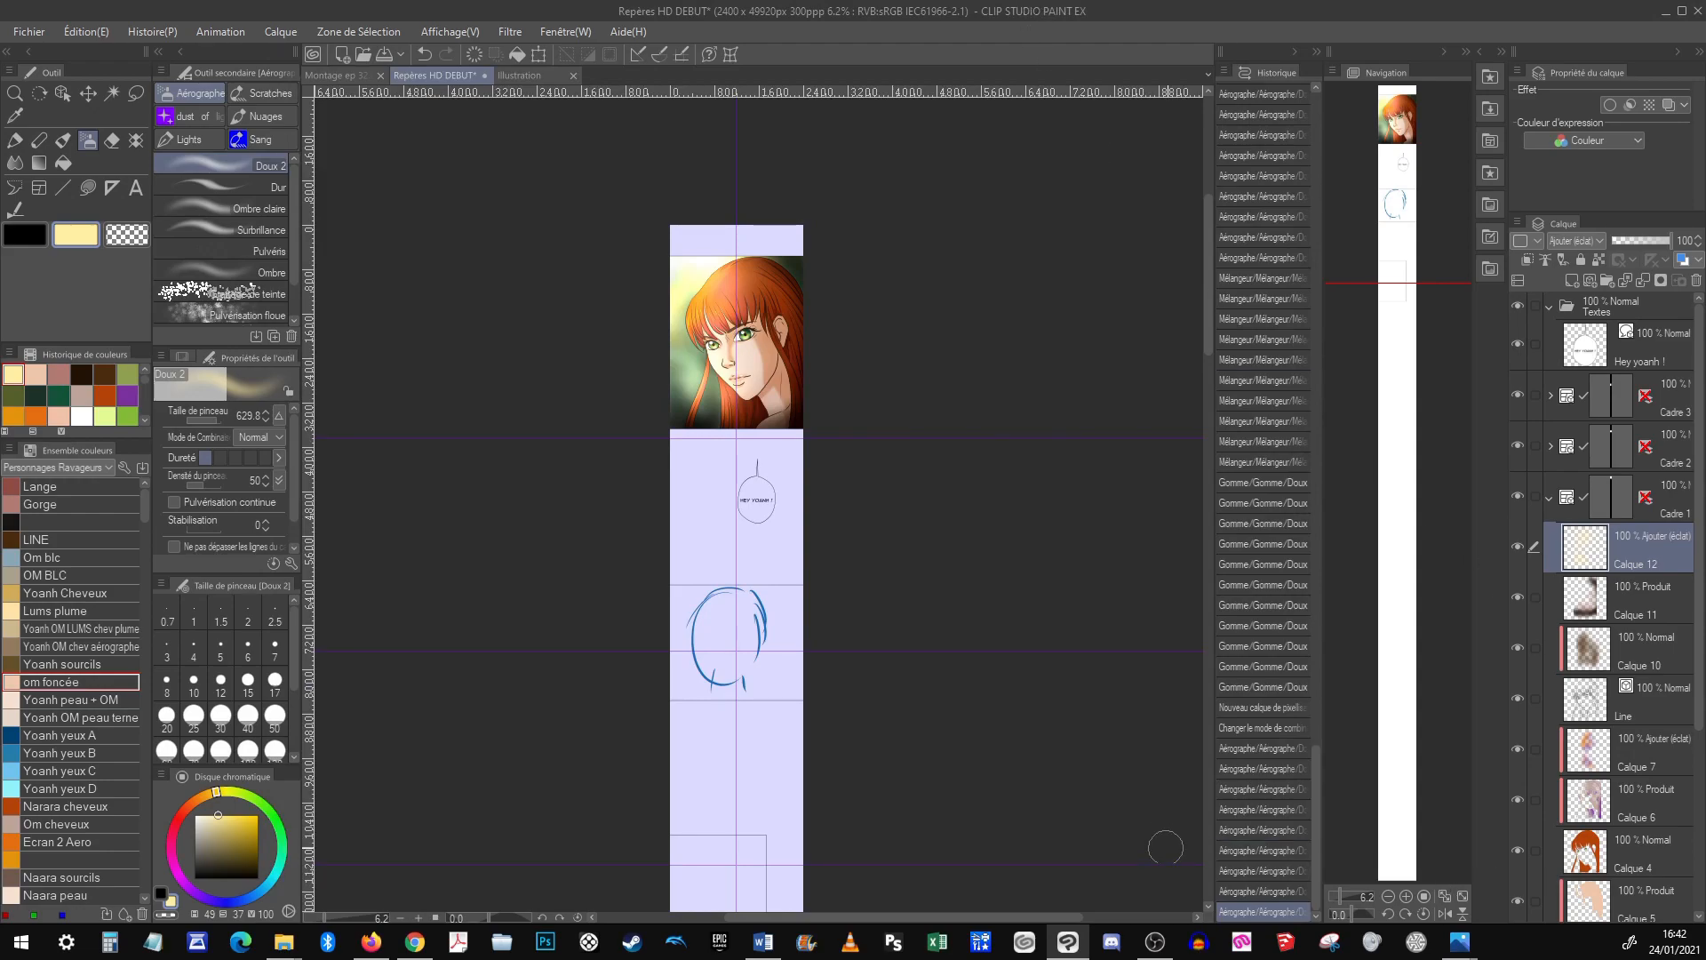
{"action": "left_click", "coordinate": [1460, 941]}
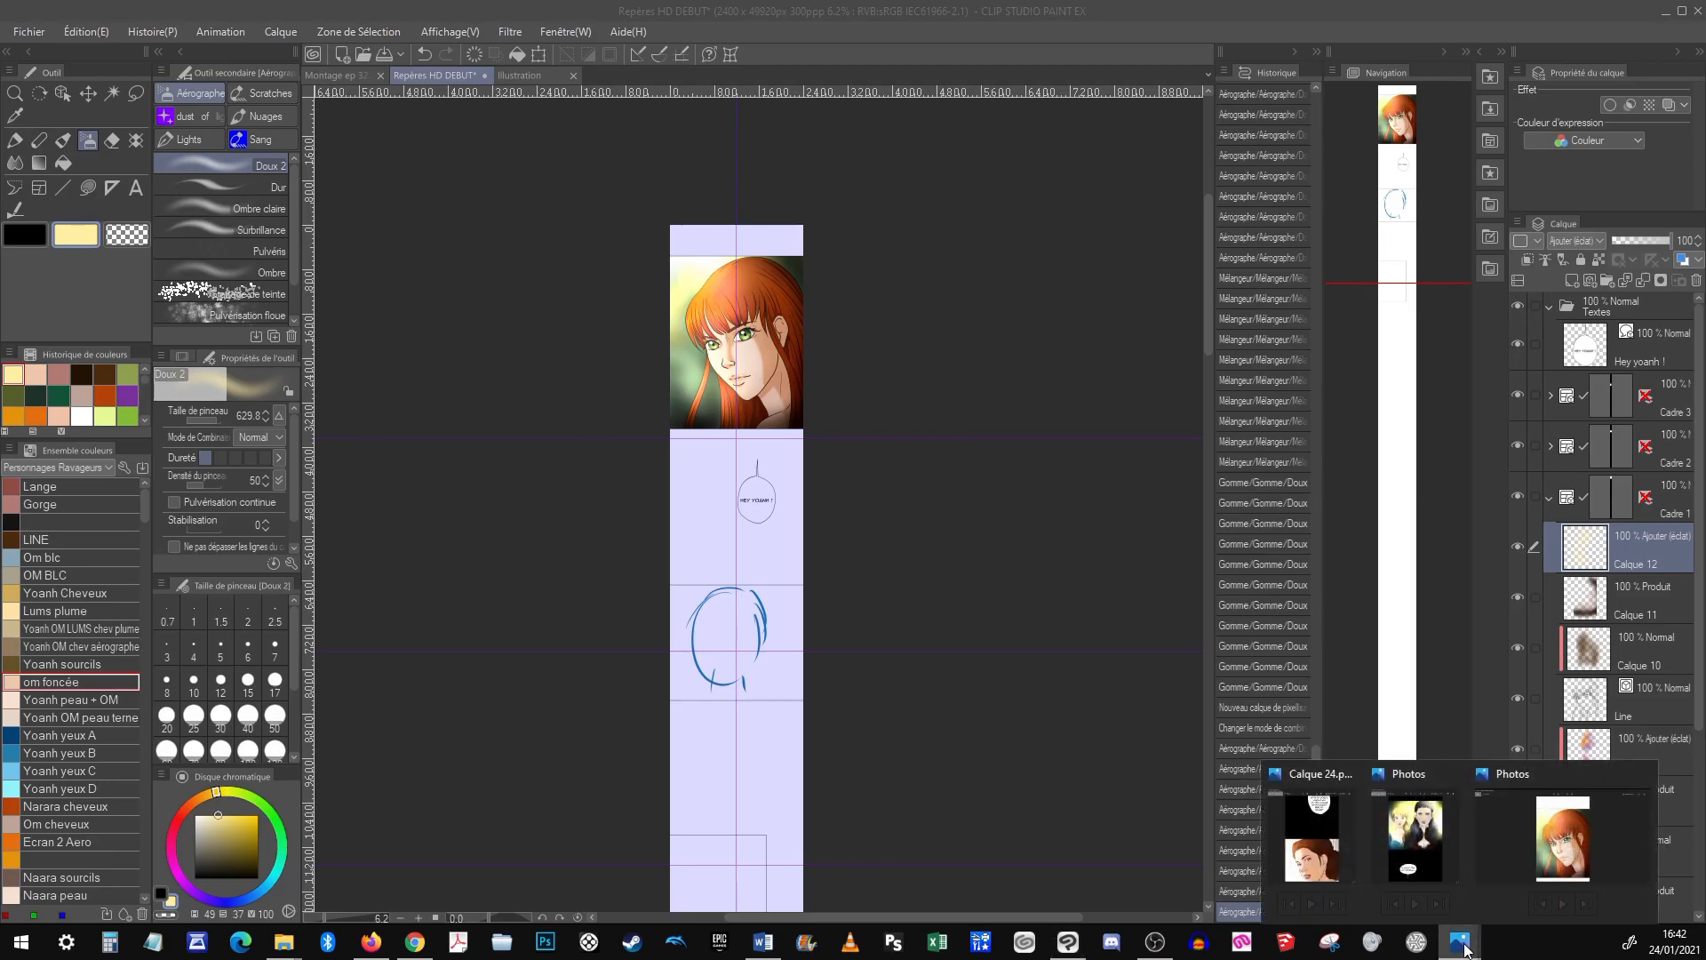
{"action": "left_click", "coordinate": [1564, 838]}
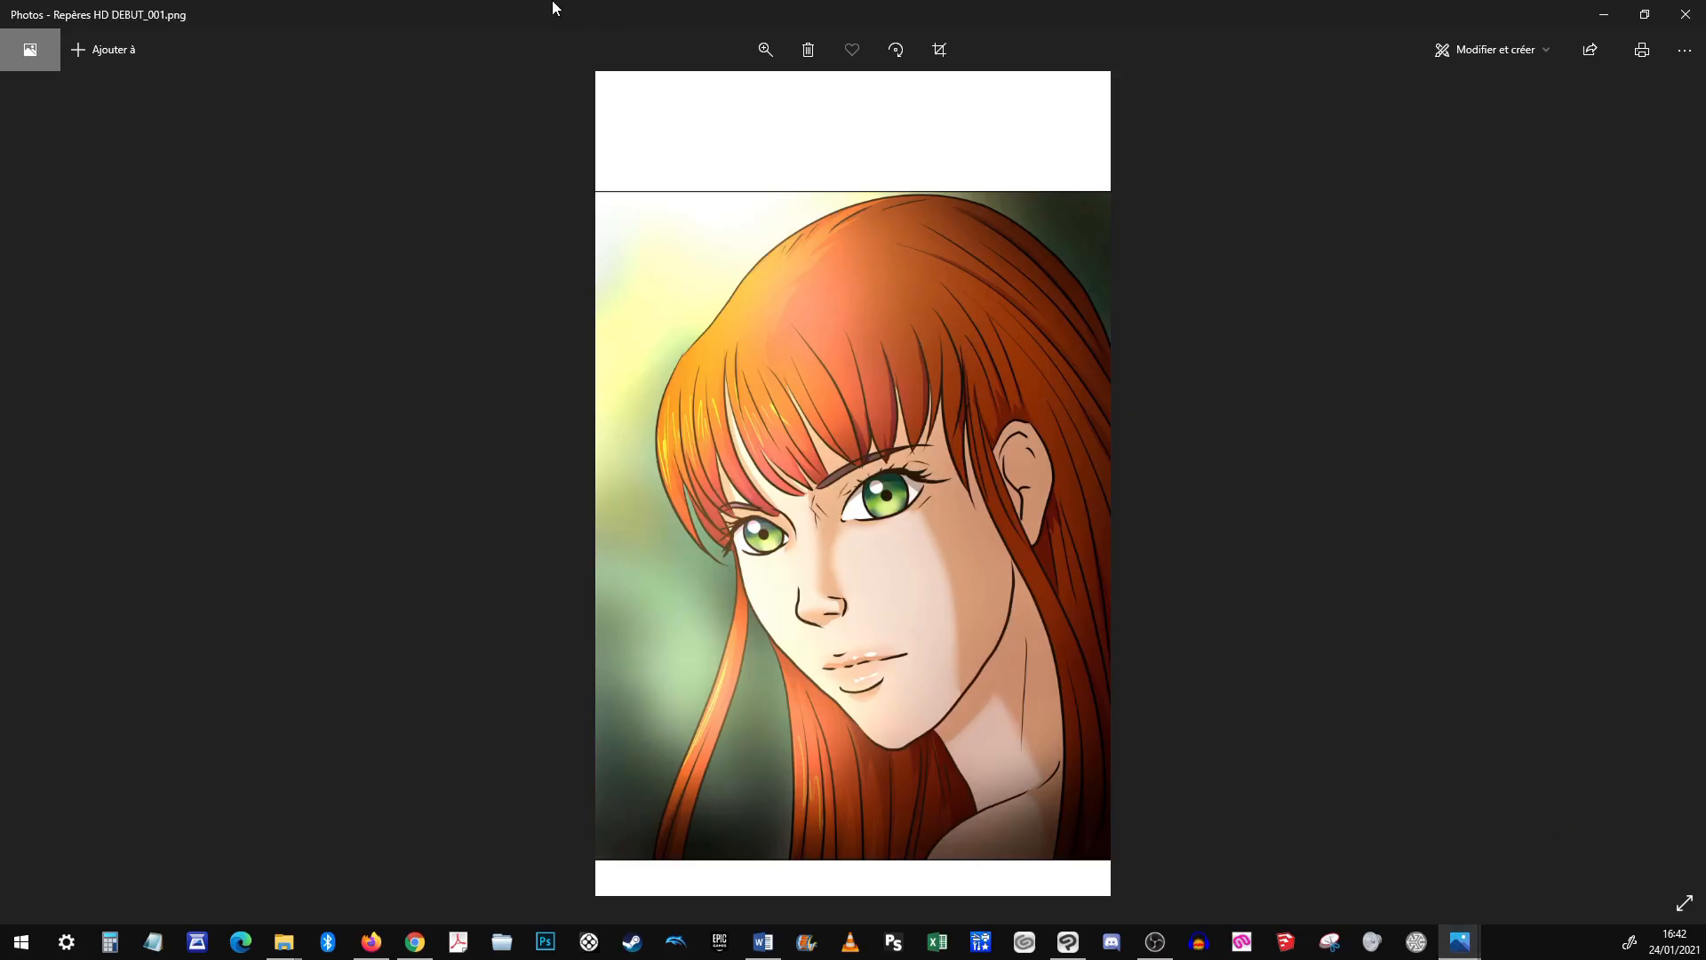